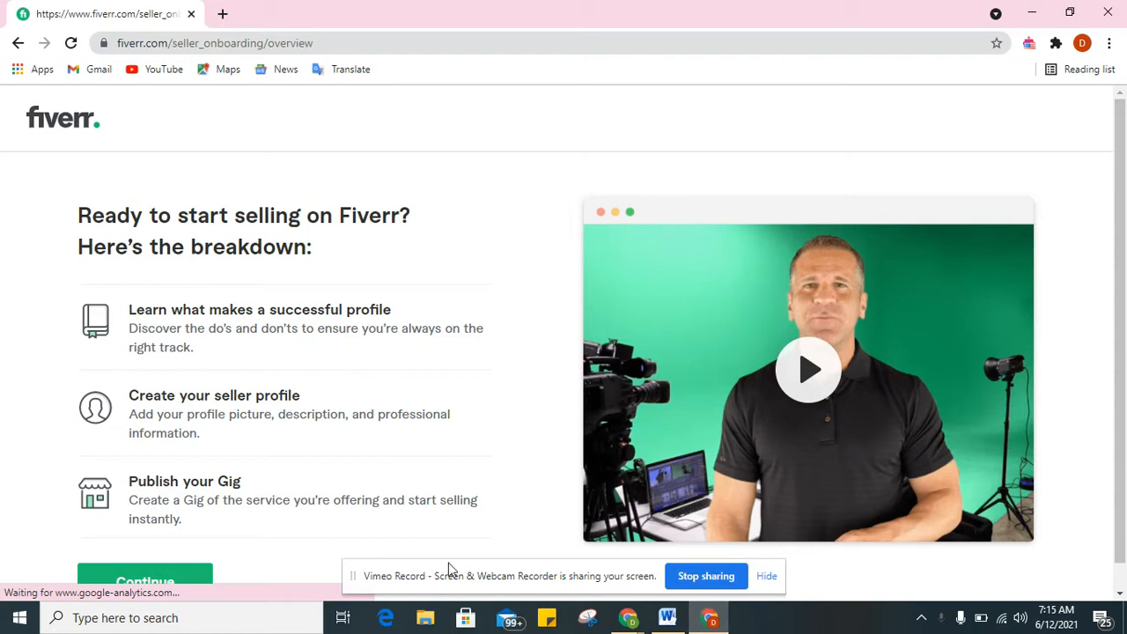
Proceed through the seller overview and the profile do's and don'ts pages to the Personal Info form
left_click(194, 574)
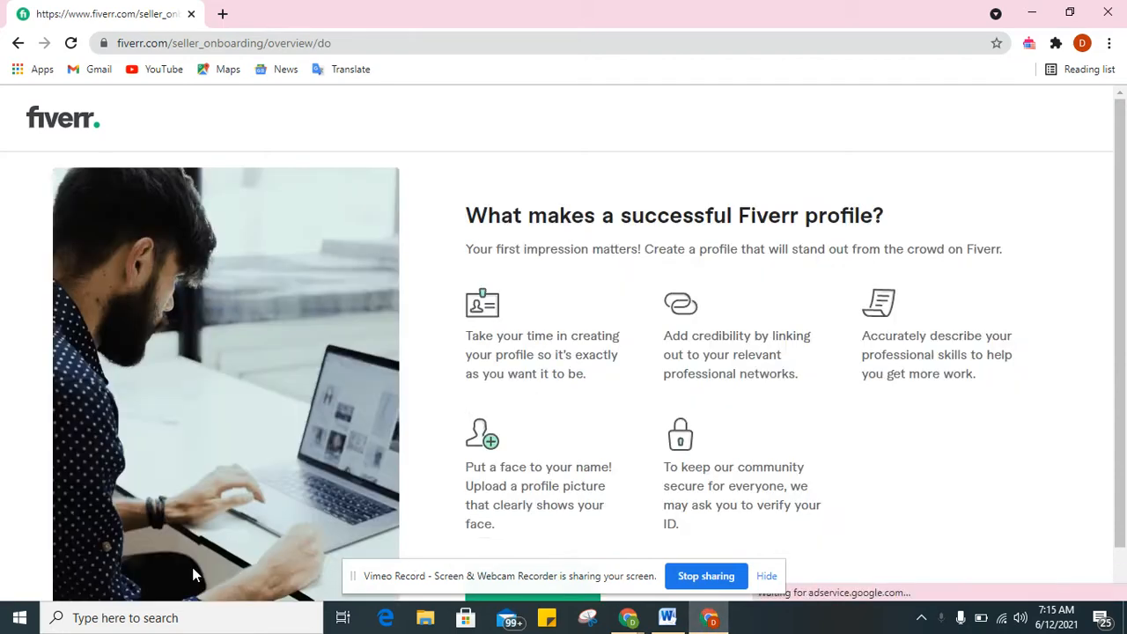
left_click(555, 599)
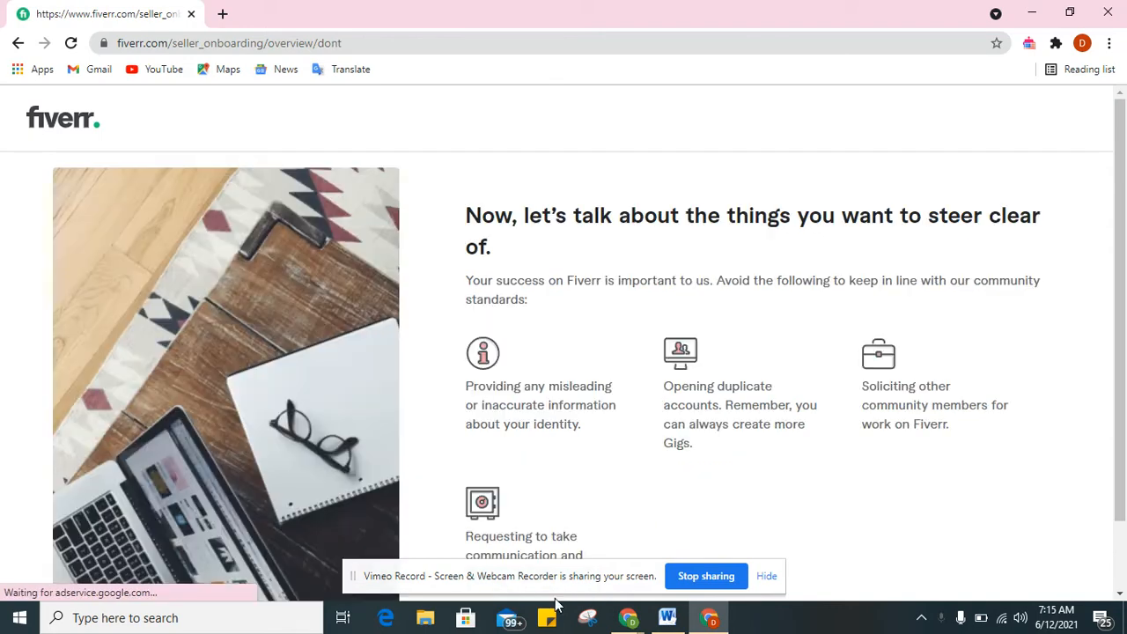
scroll(590, 462, "down", 1)
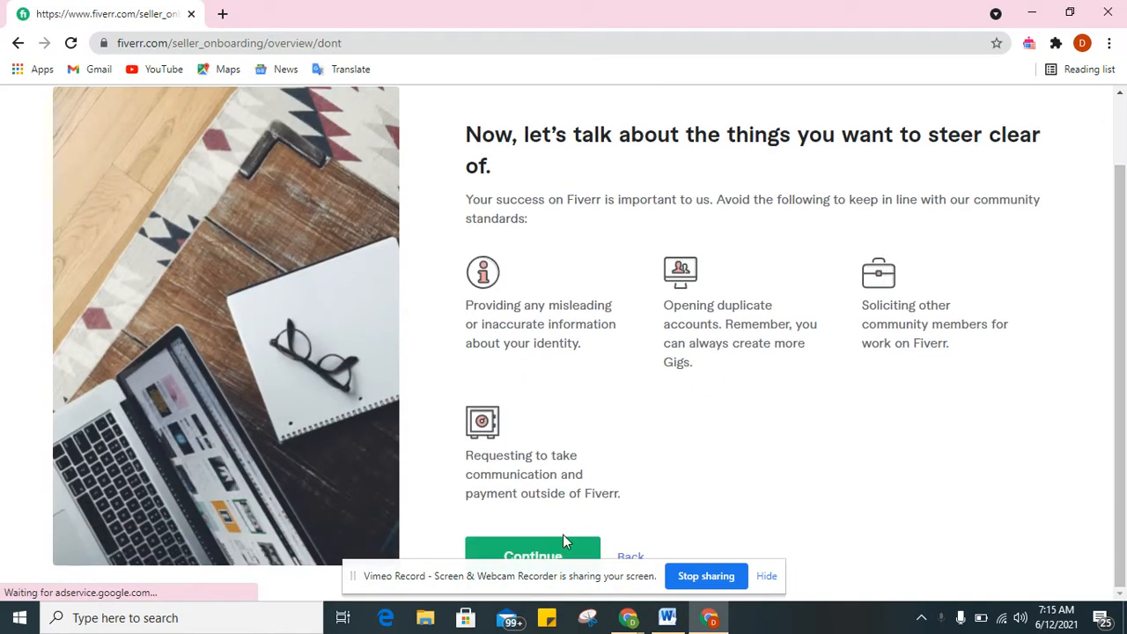
left_click(562, 541)
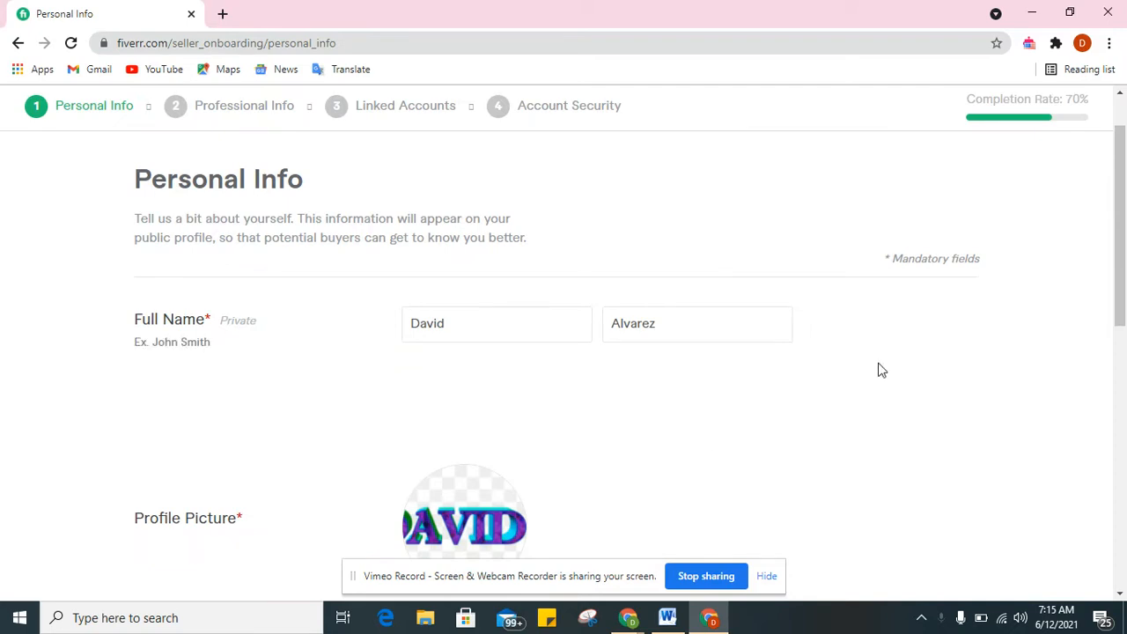
Keep the prefilled Personal Info and Professional Info entries and continue to the Linked Accounts stage
left_click_drag(1121, 262, 1123, 519)
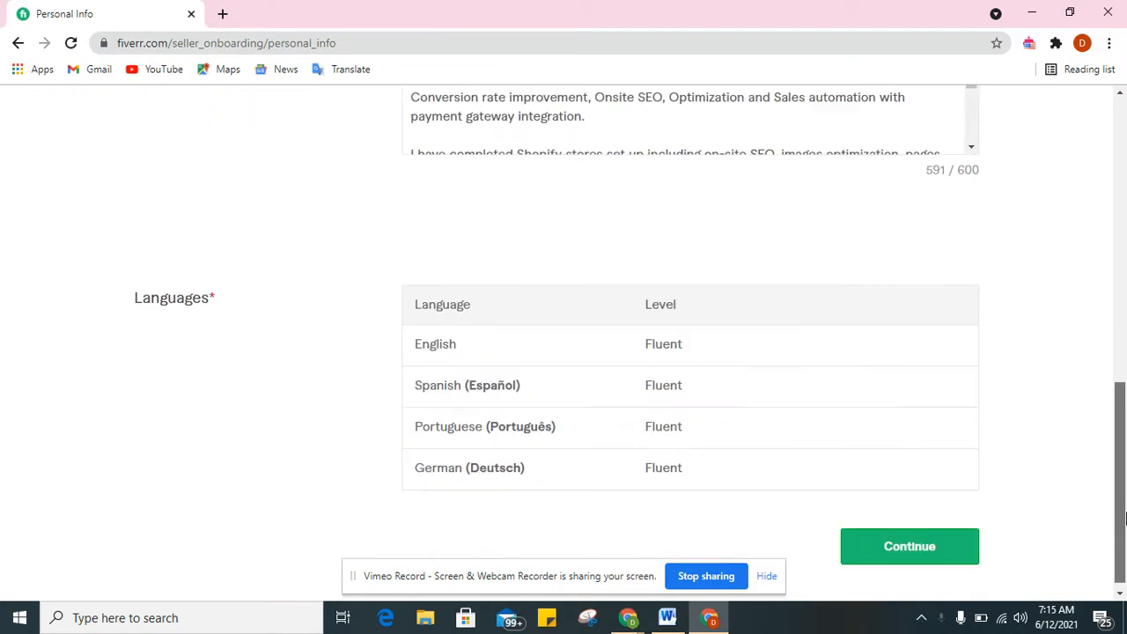
left_click(937, 548)
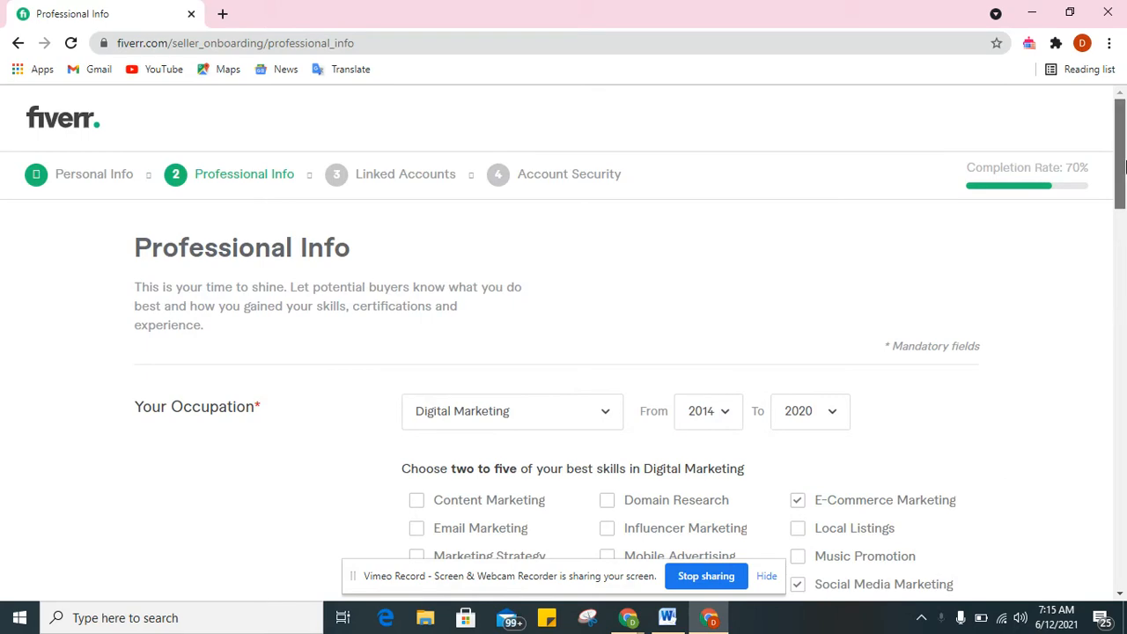
left_click_drag(1122, 167, 1122, 546)
left_click(915, 543)
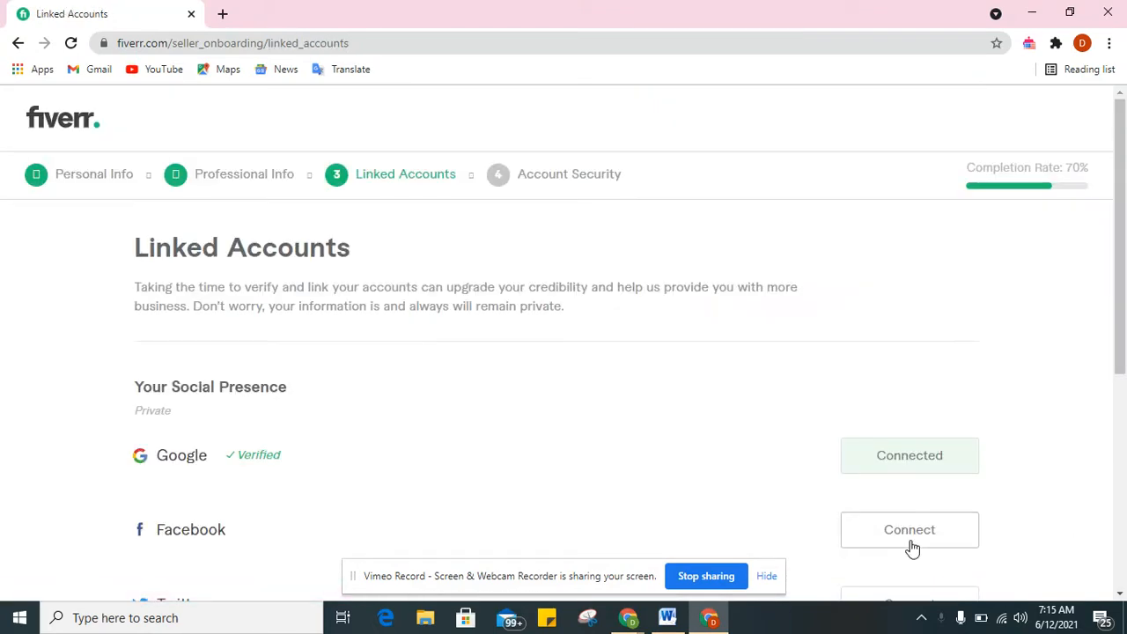
Skip linking more accounts, finish Account Security, and complete seller onboarding to reach the new gig form
scroll(1125, 301, "down", 1)
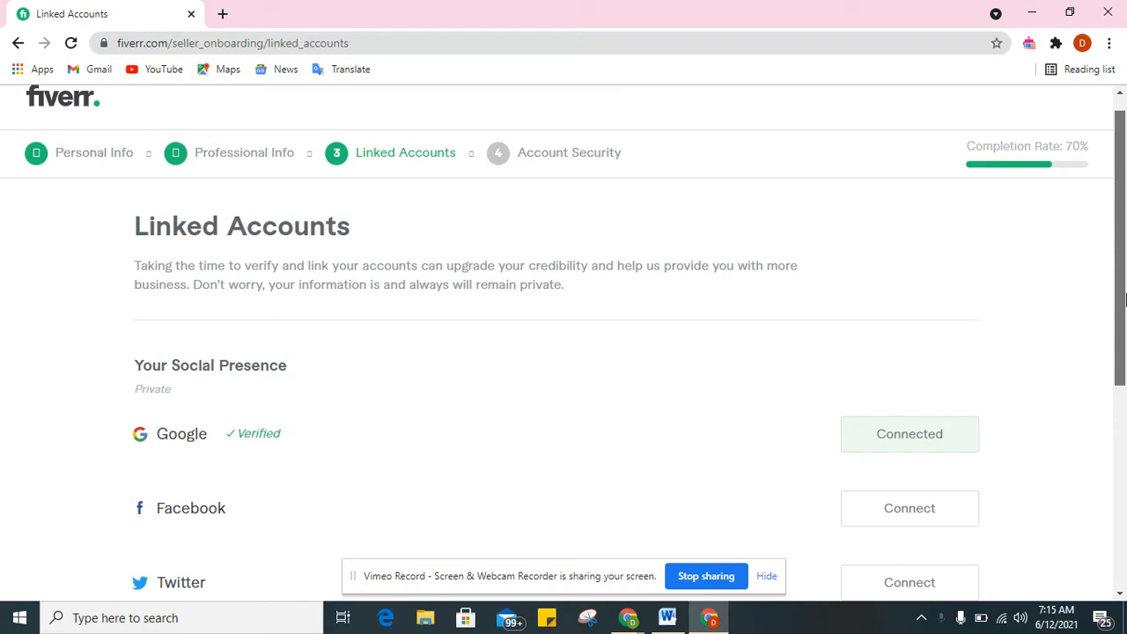
left_click_drag(1125, 301, 1125, 495)
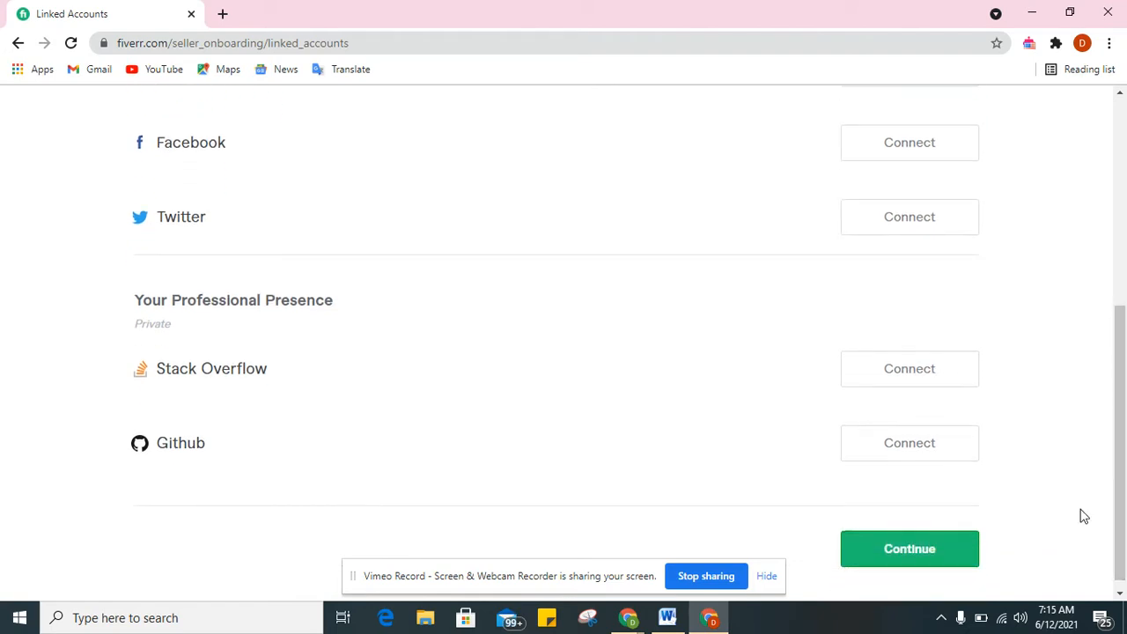
left_click(953, 558)
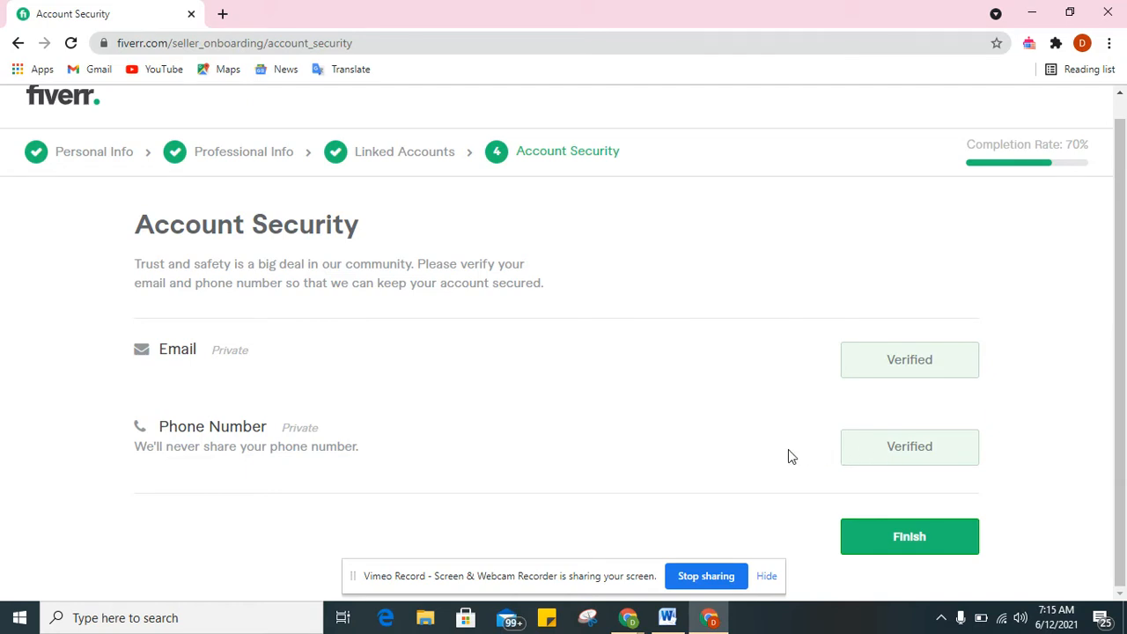
left_click(948, 546)
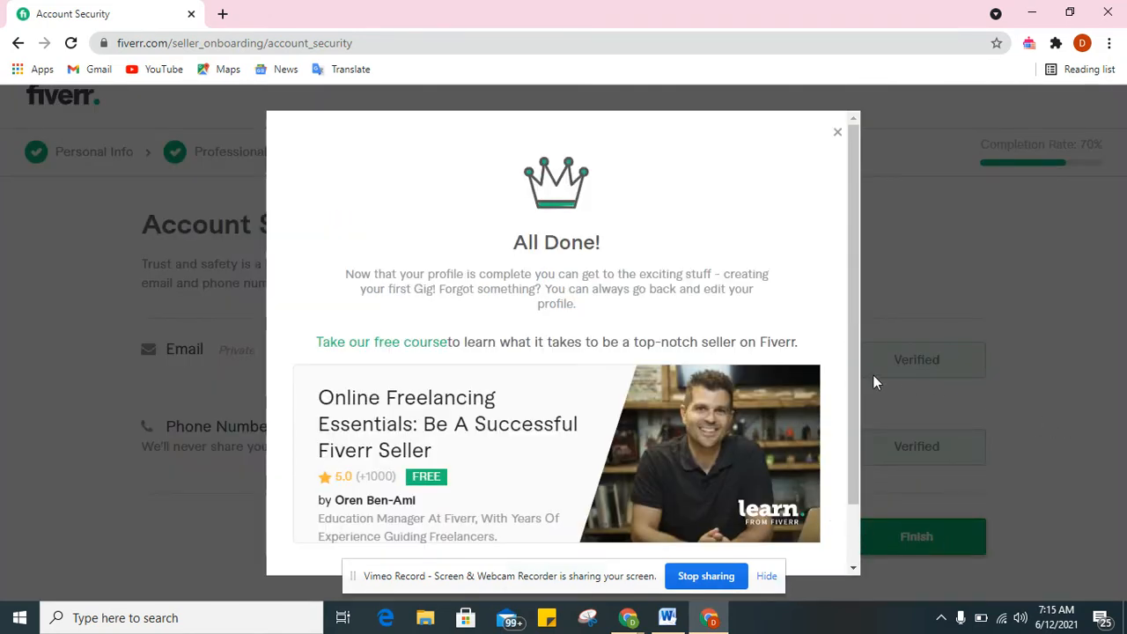
scroll(853, 388, "down", 2)
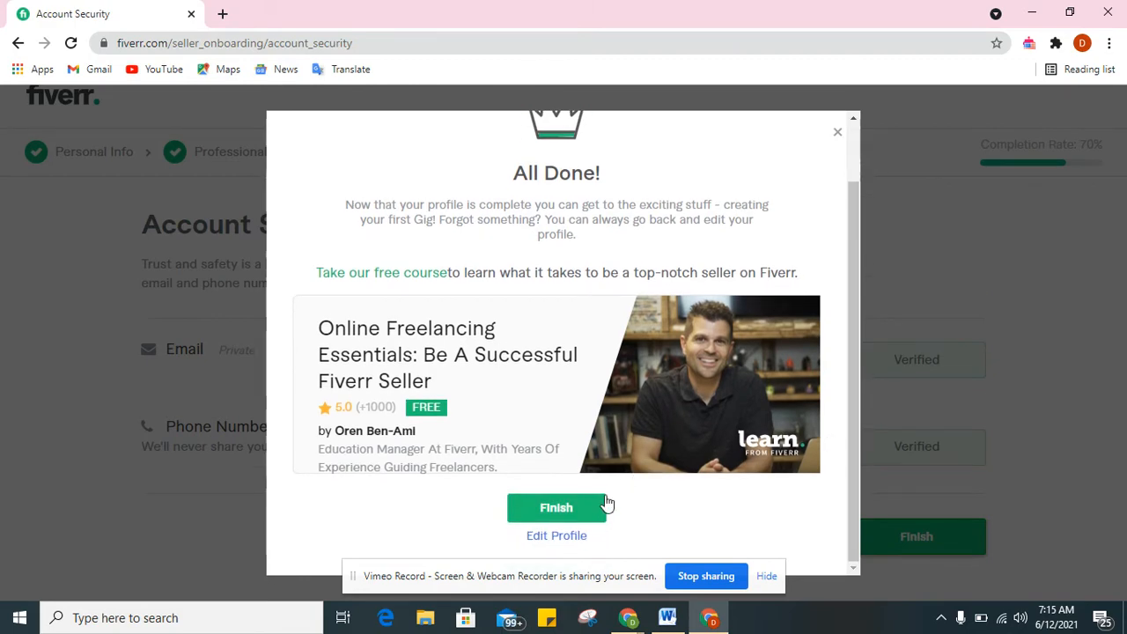
left_click(606, 505)
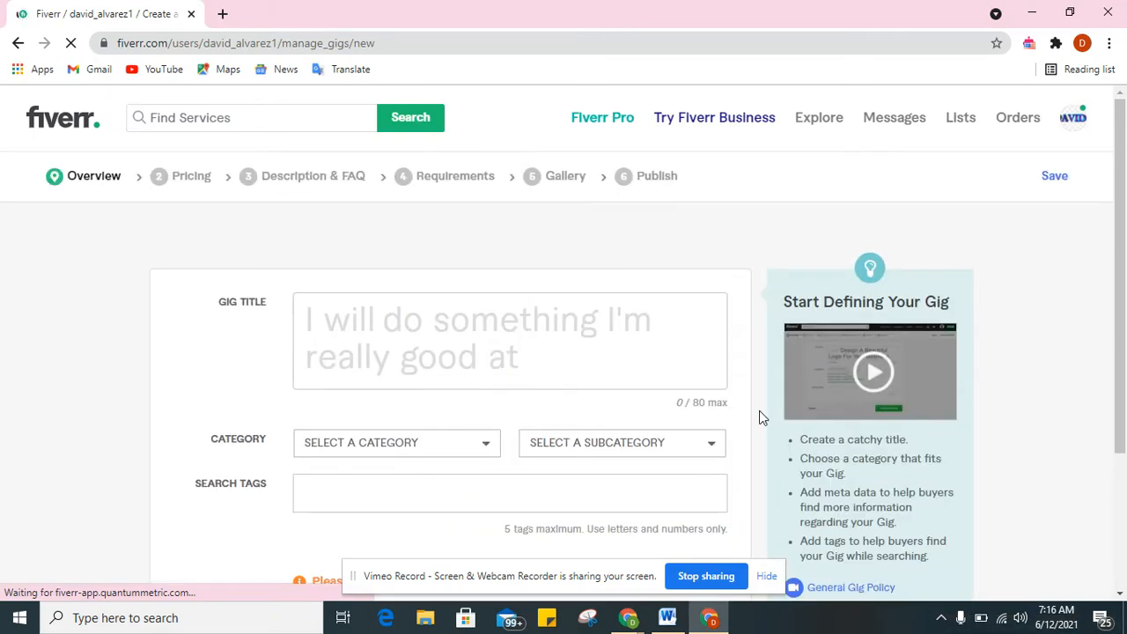
Place the text cursor in the gig title field on the new gig's Overview form
mouse_move(690, 375)
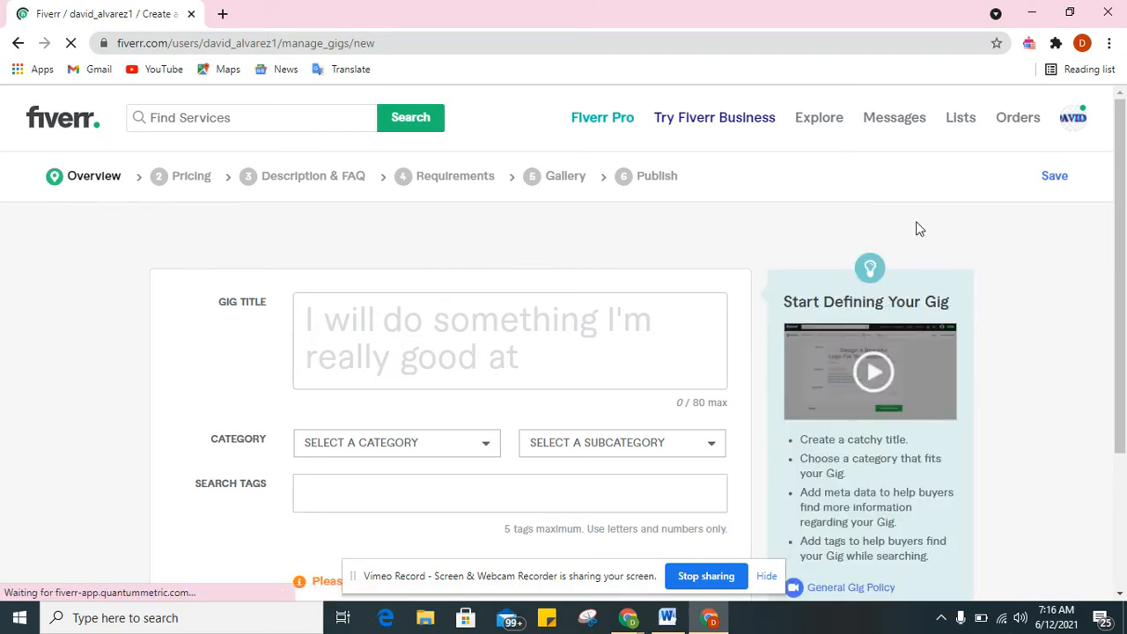
mouse_move(1125, 190)
left_mouse_down()
mouse_move(1125, 304)
mouse_move(1123, 184)
left_mouse_up()
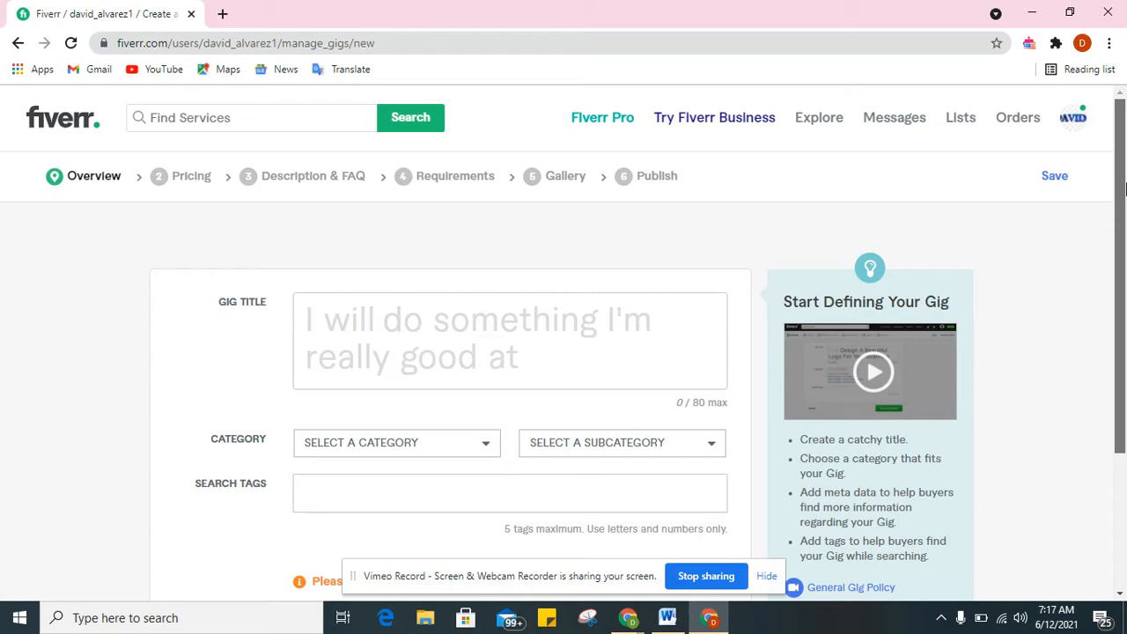
left_click(566, 379)
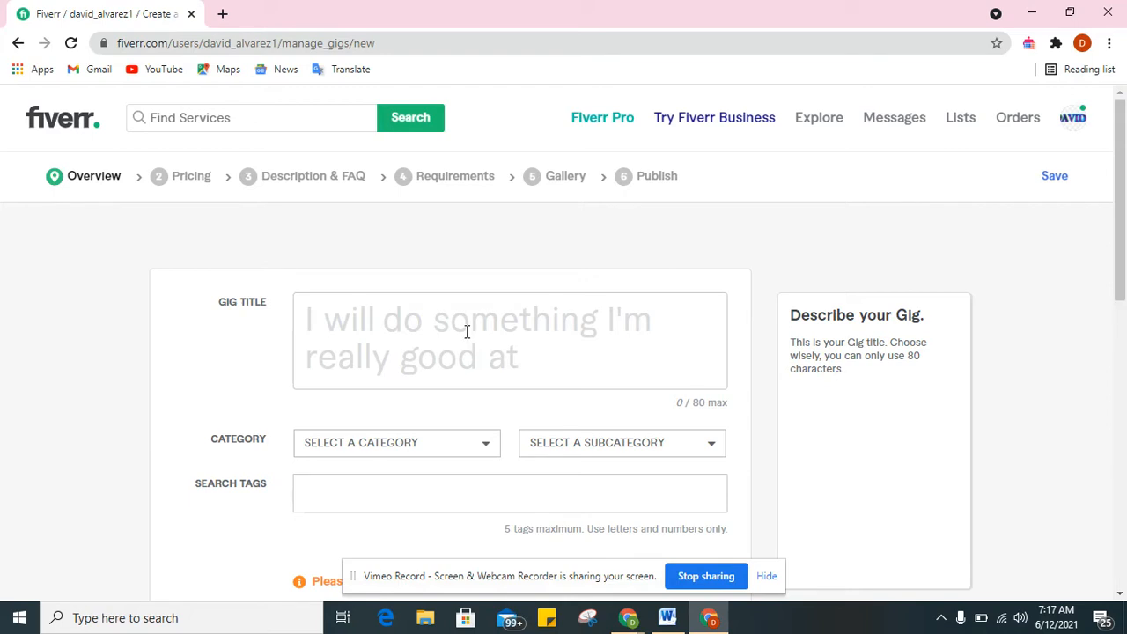
left_click(466, 331)
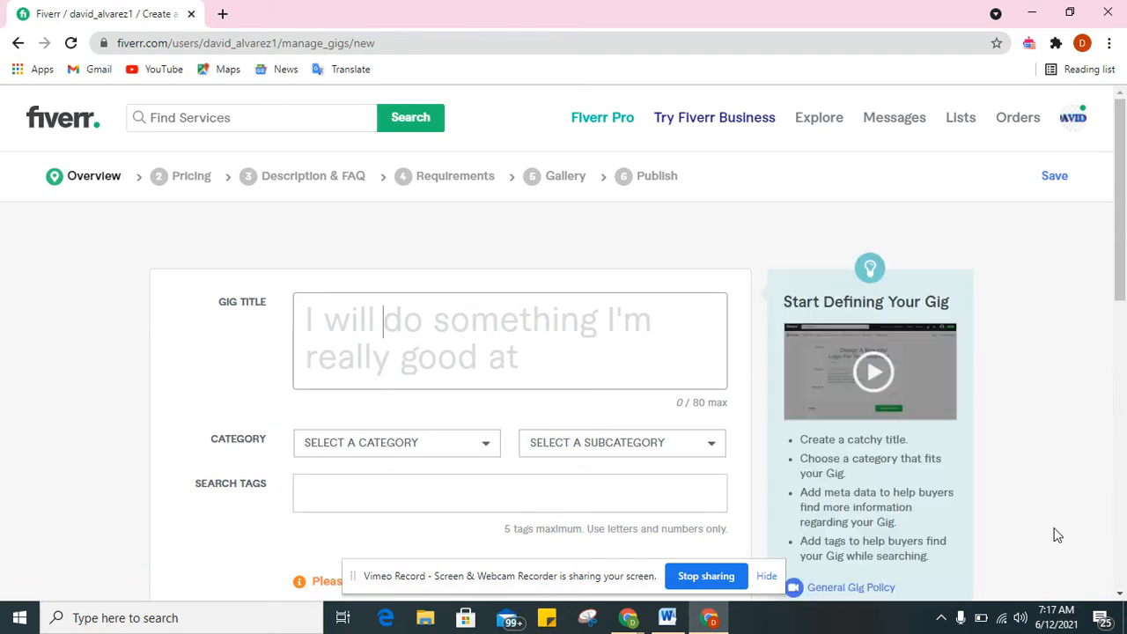
Launch the "fiverr search" Chrome profile from the desktop, maximize its window, and open fiverr.com
left_click(1124, 617)
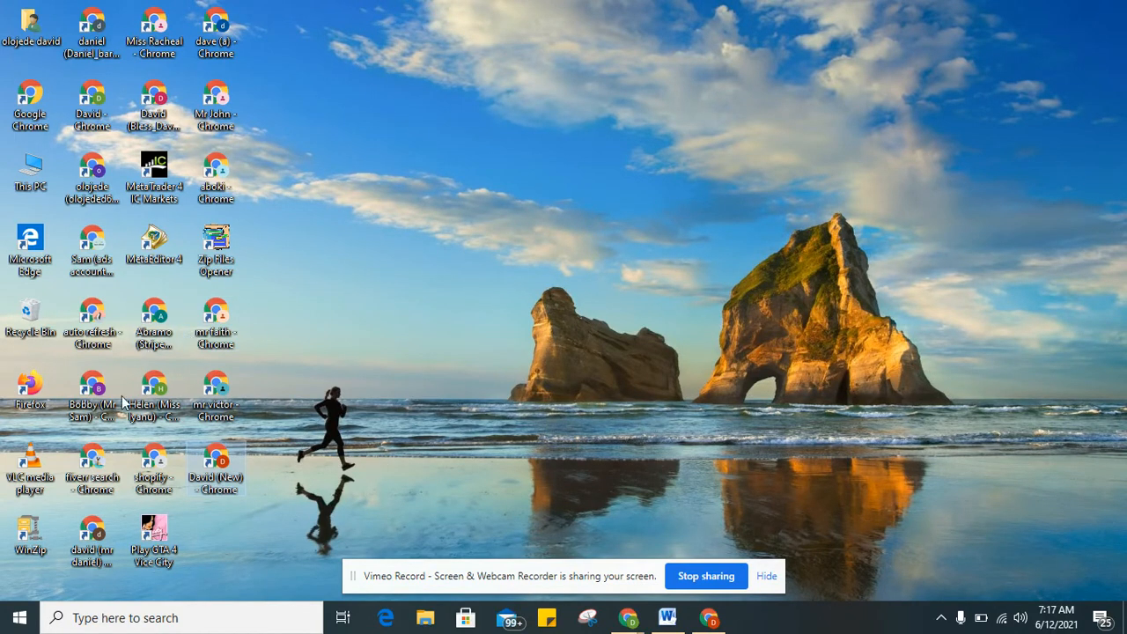
double_click(89, 478)
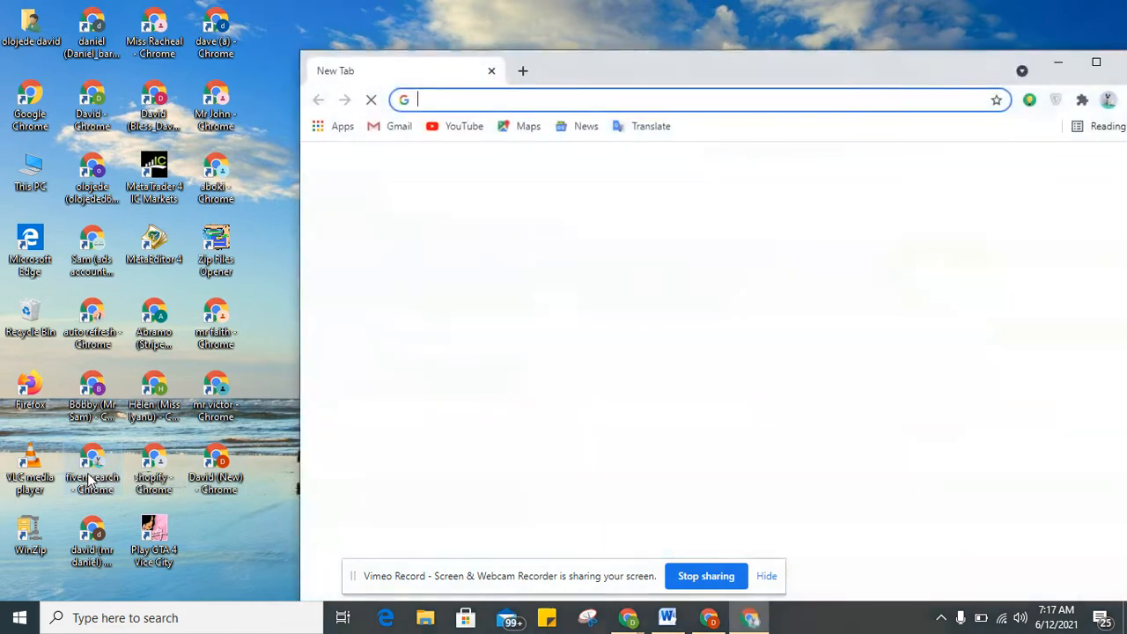
left_click(1096, 62)
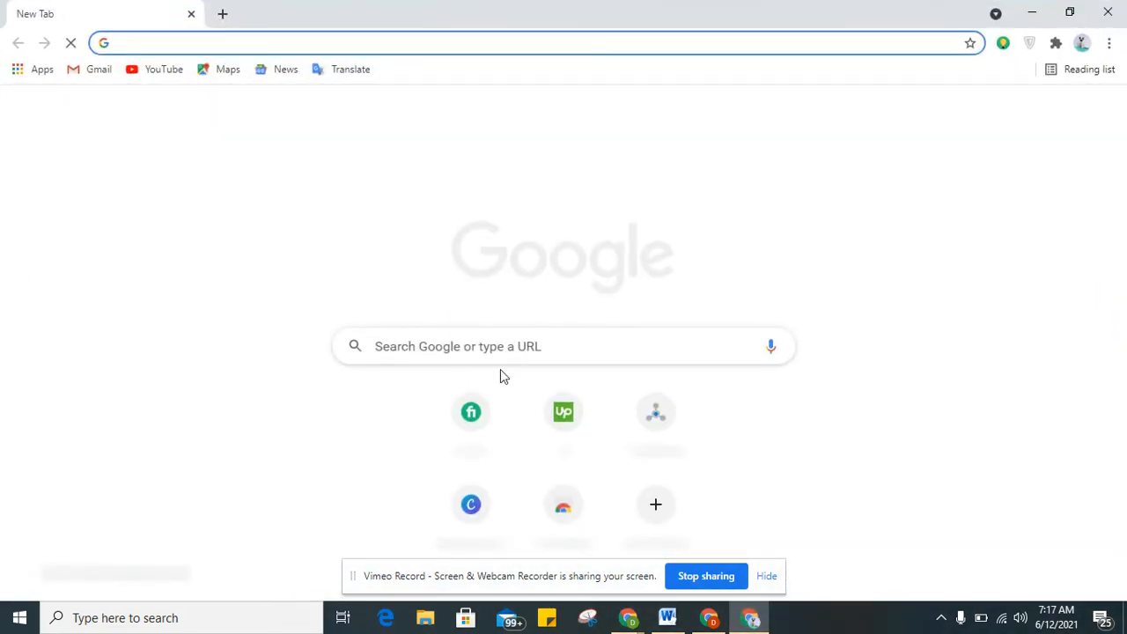
left_click(471, 413)
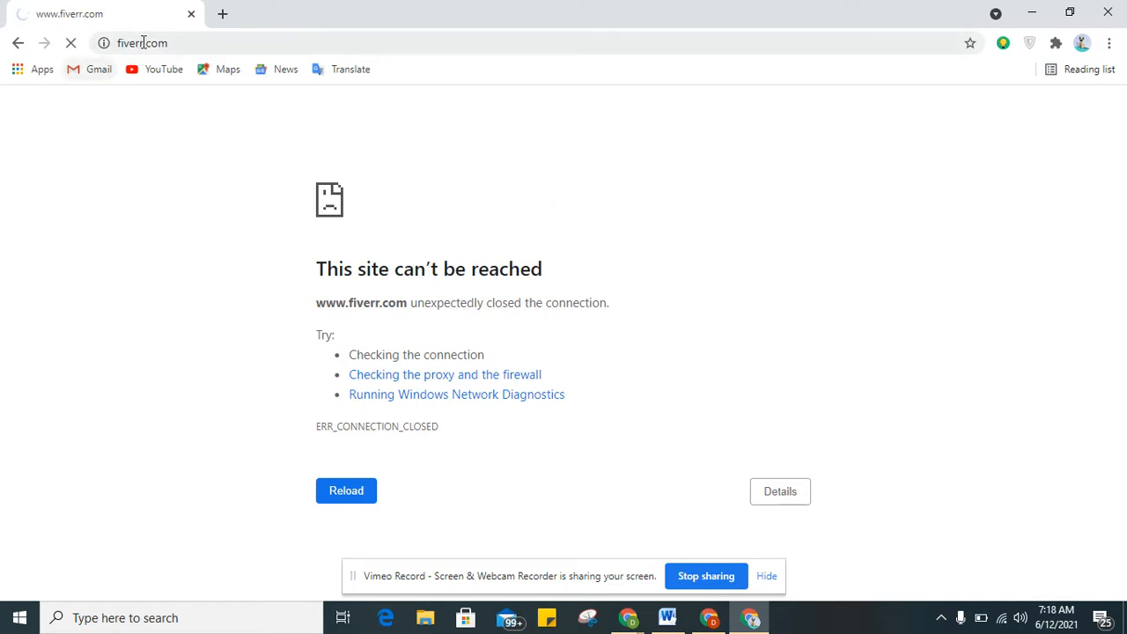
Try twice to load fiverr.com in a fresh browser tab, closing the older tab each time
left_click(221, 14)
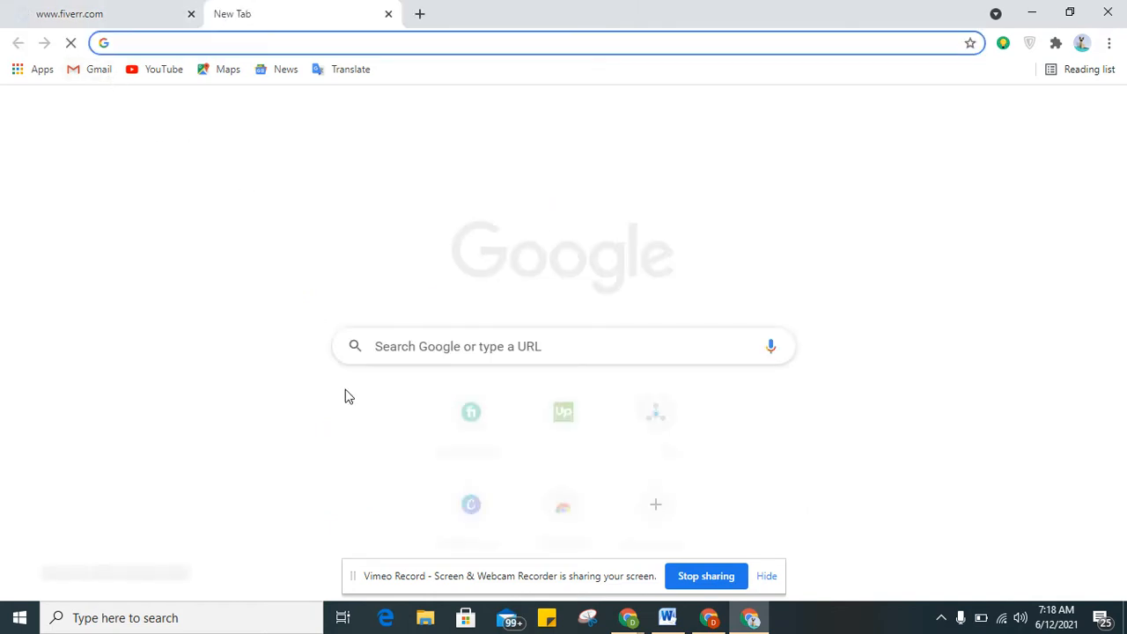
left_click(463, 425)
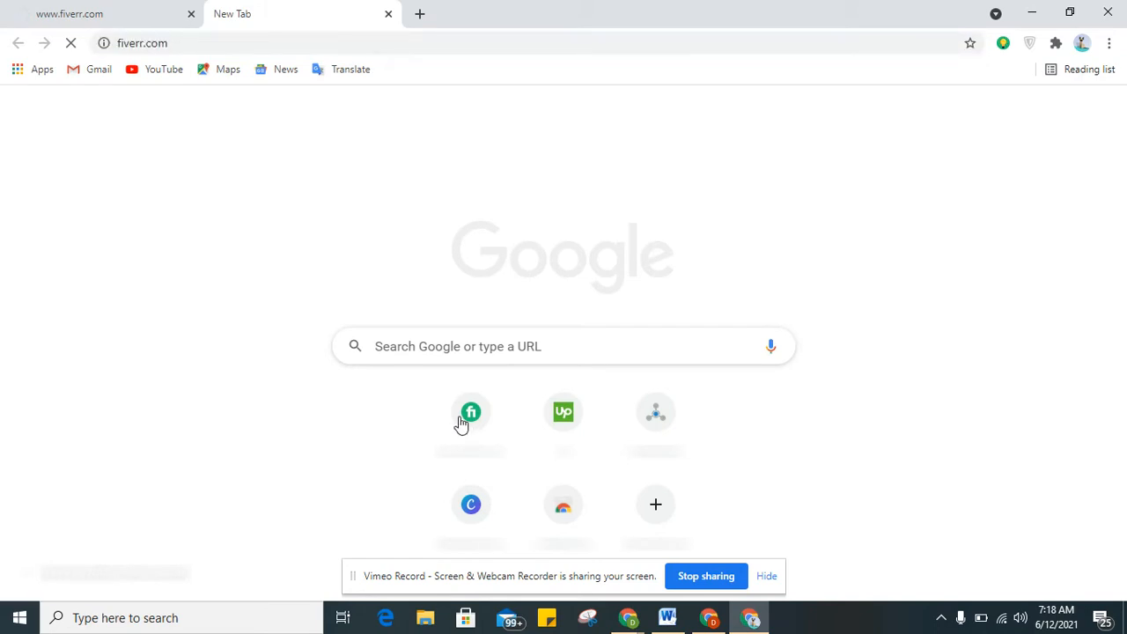
left_click(145, 7)
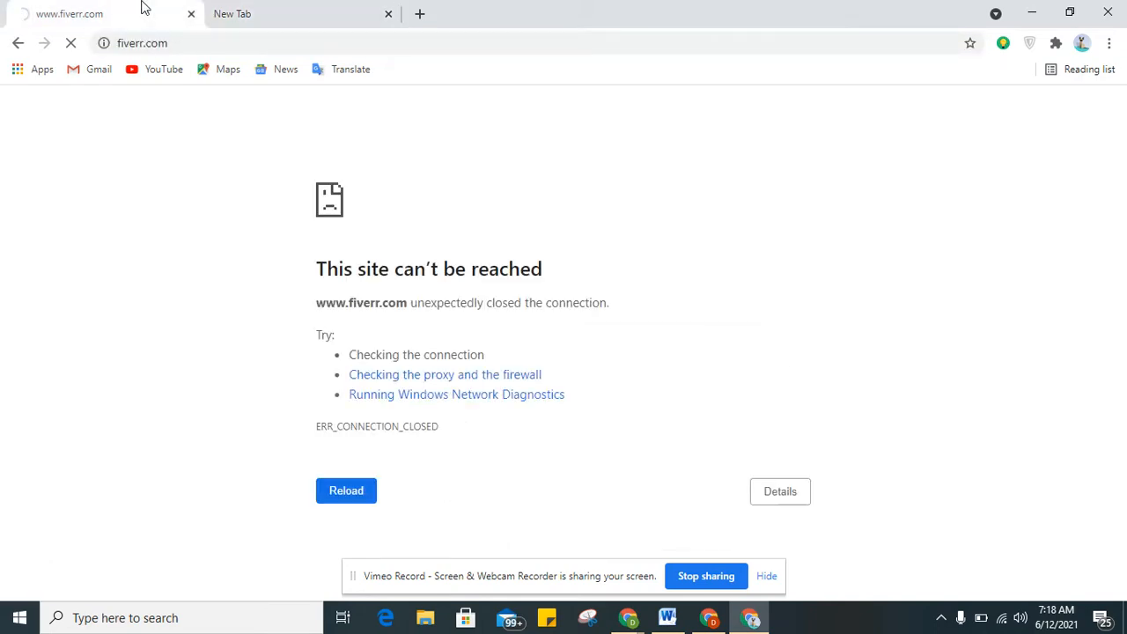
left_click(190, 16)
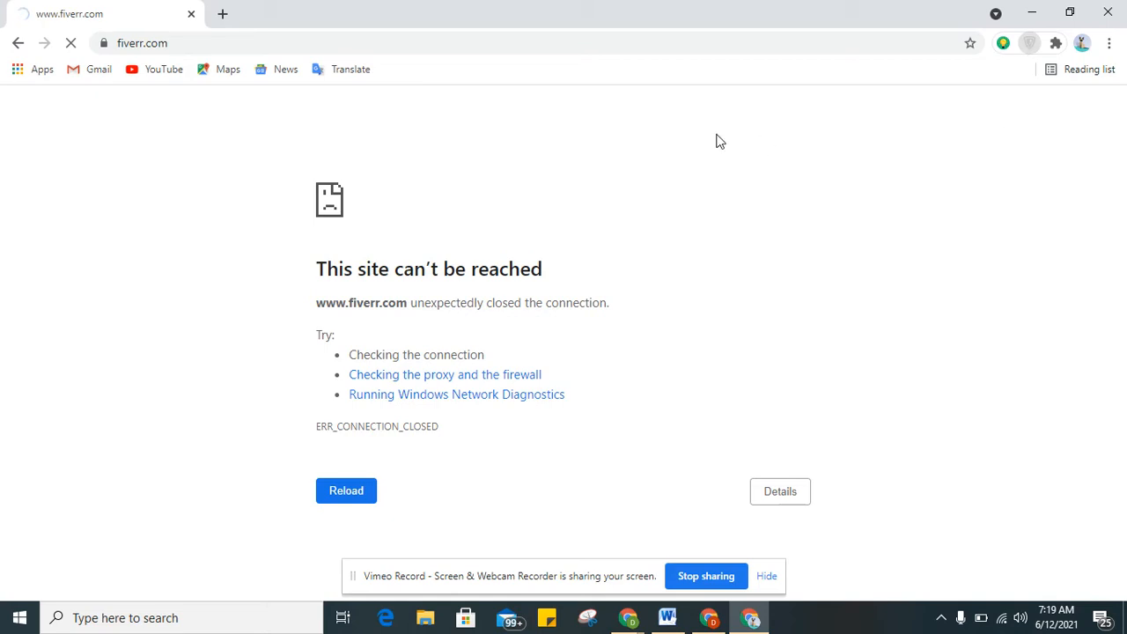
left_click(222, 13)
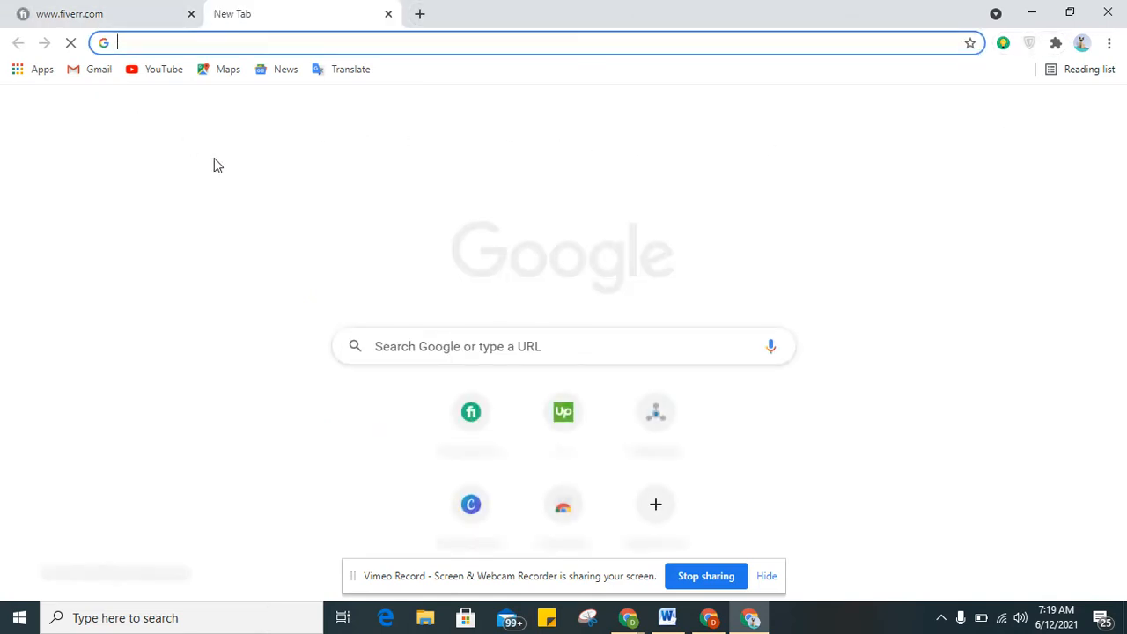
left_click(464, 425)
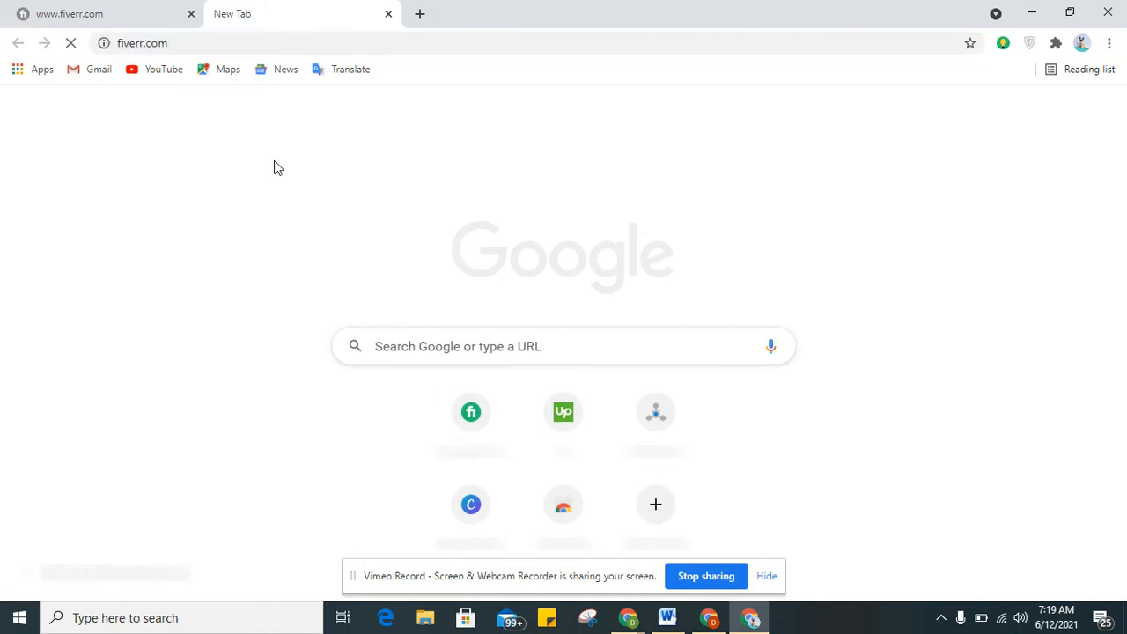
left_click(67, 10)
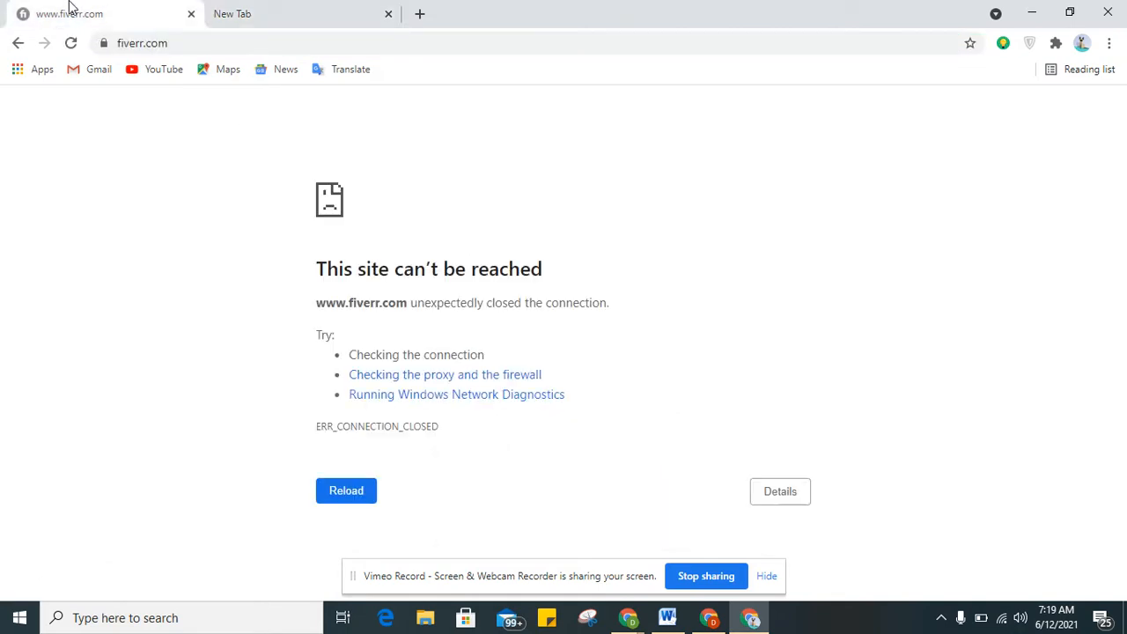
left_click(191, 16)
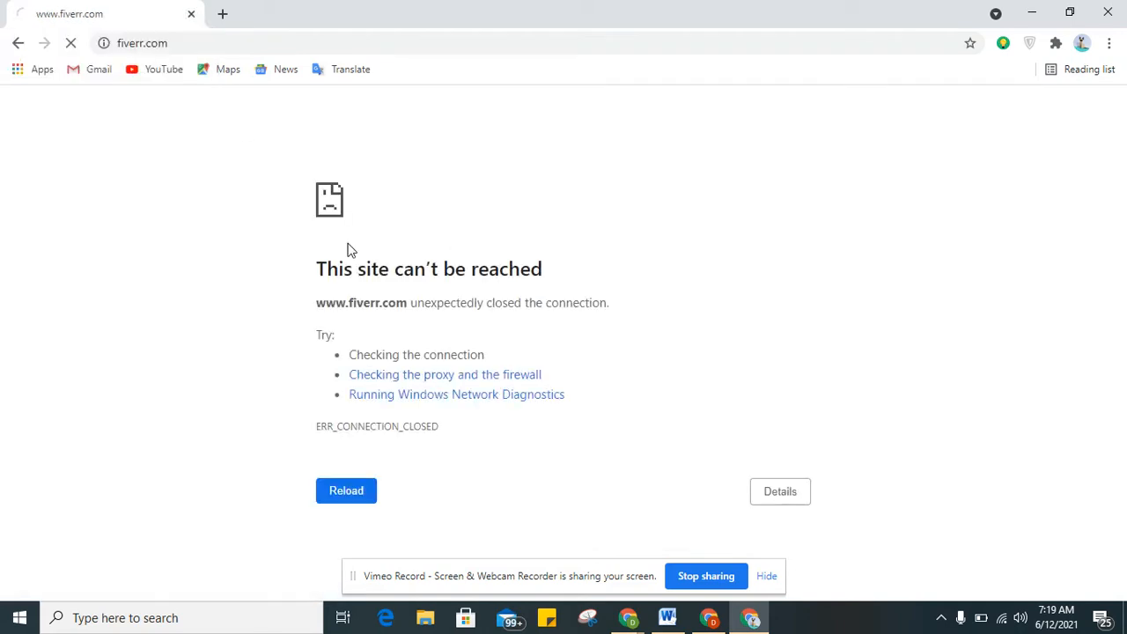
left_click(354, 578)
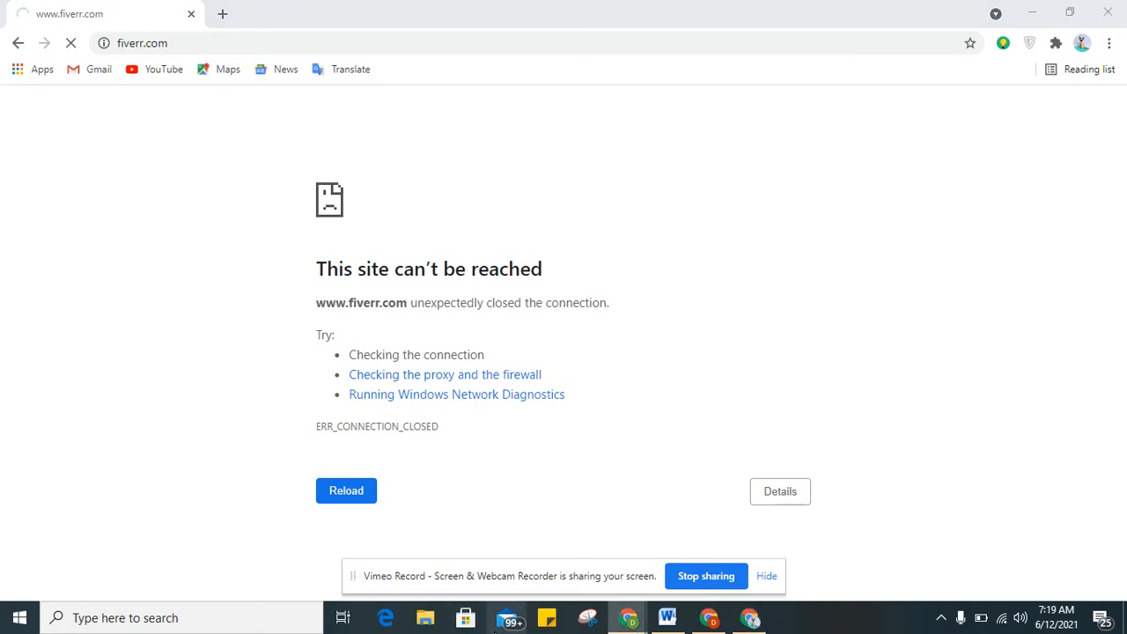
mouse_move(628, 623)
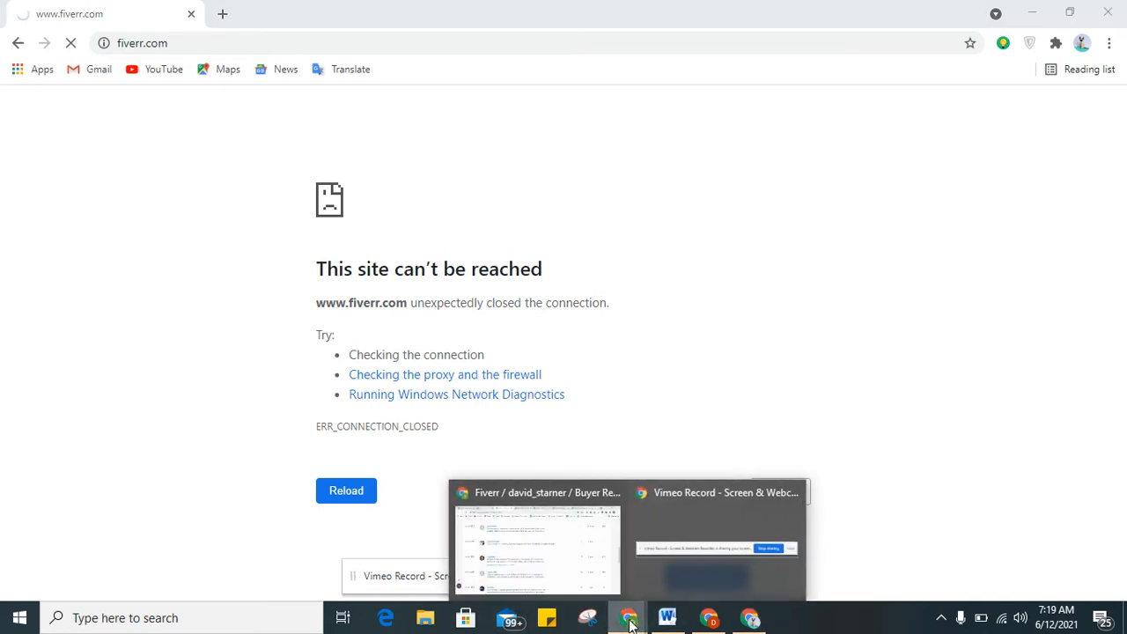
mouse_move(634, 600)
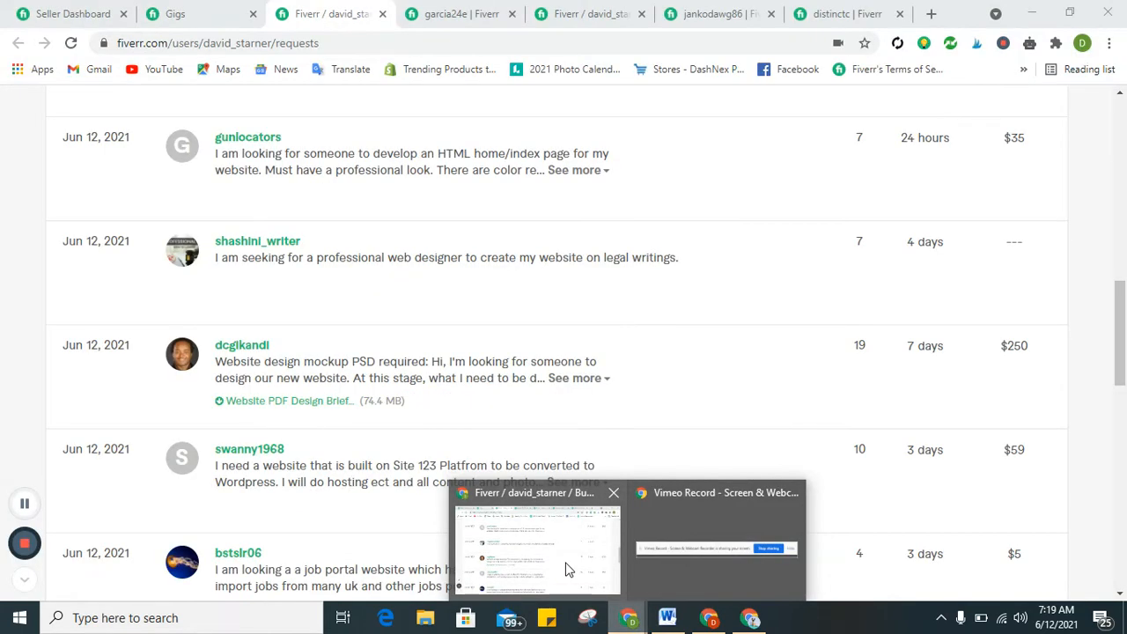
left_click(566, 569)
left_click(25, 503)
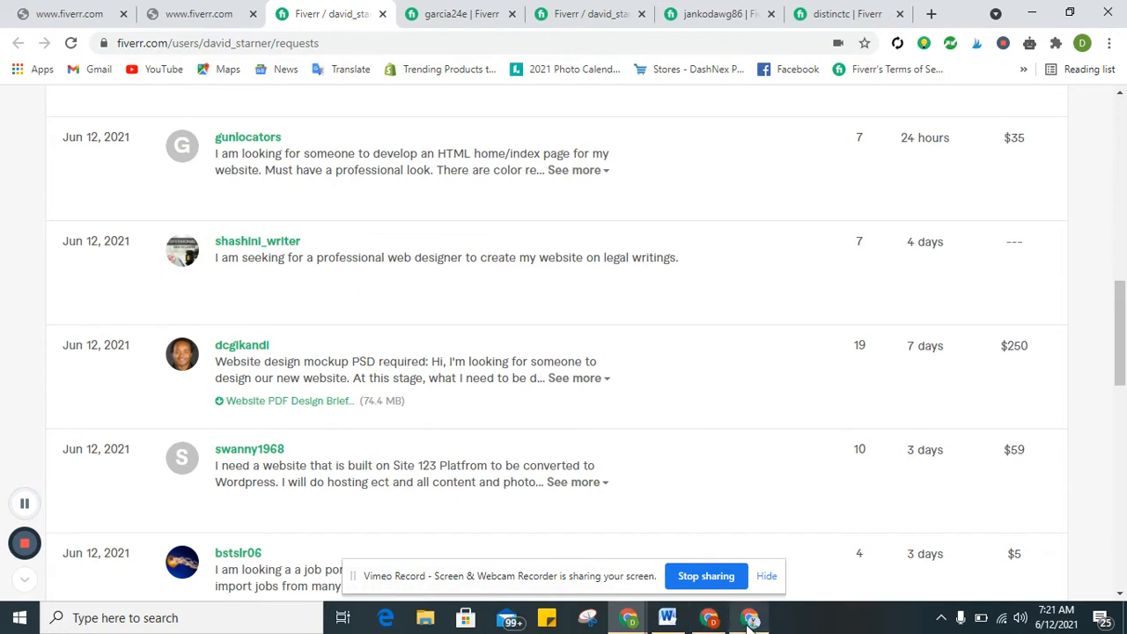
Switch back to the browser window containing the new gig form
mouse_move(720, 625)
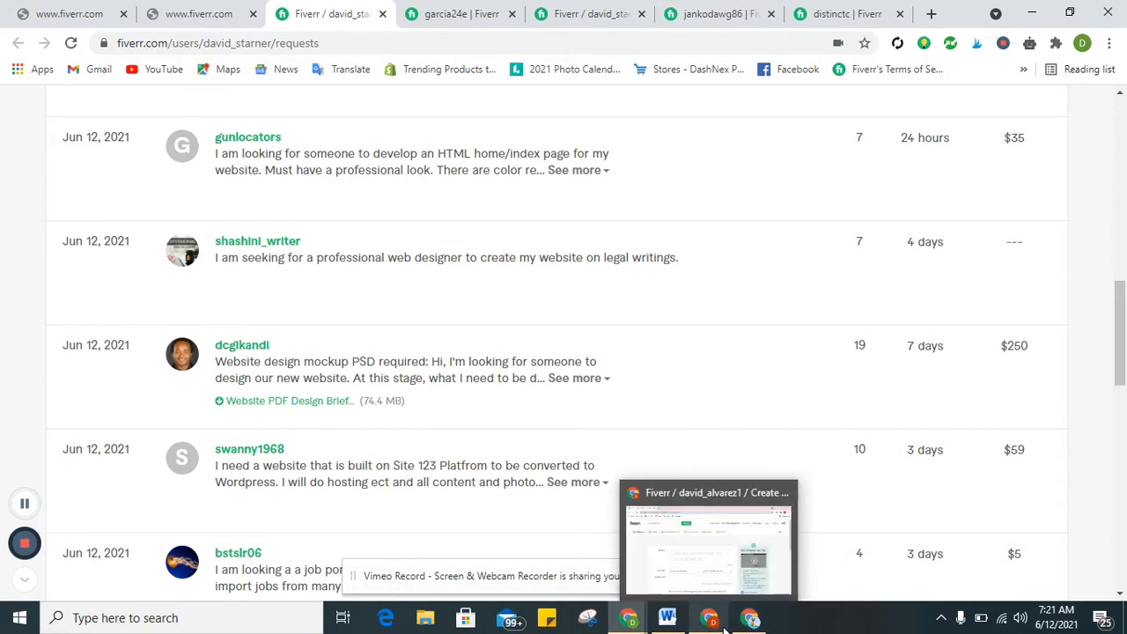
left_click(708, 618)
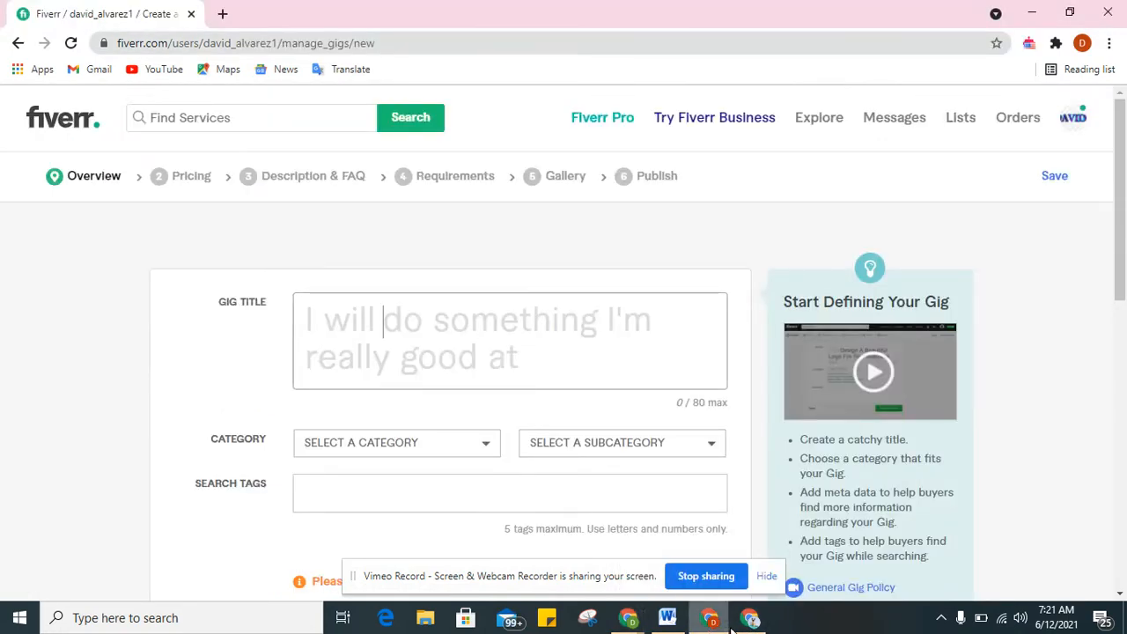
Switch to the signed-out Fiverr browser window and search for the suggested service "shopify dropshipping store"
left_click(749, 618)
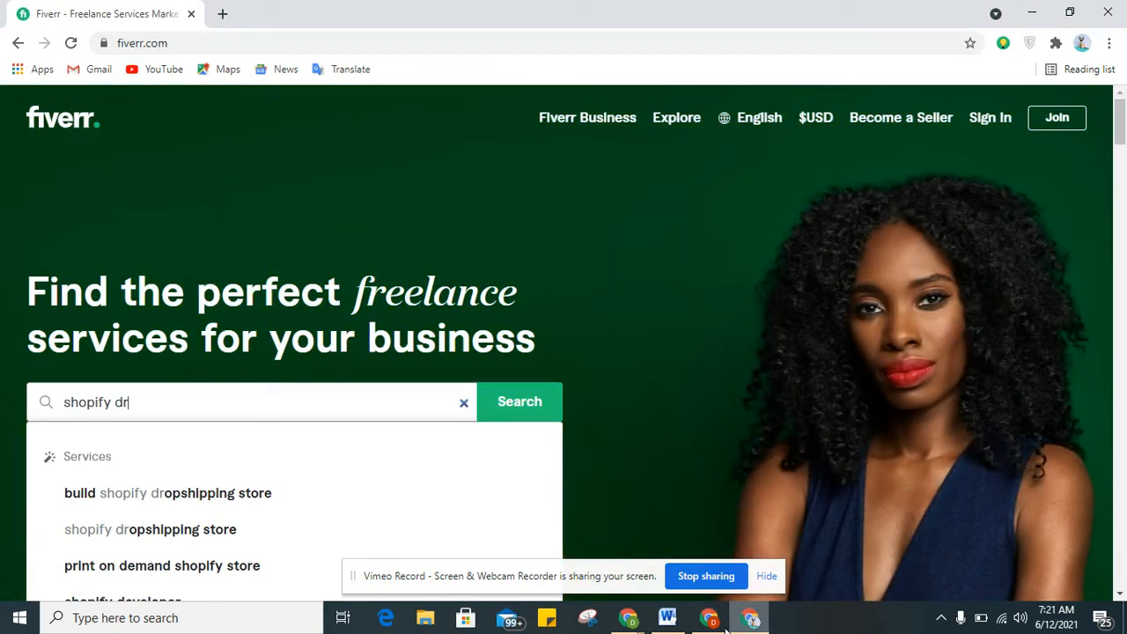
left_click(714, 626)
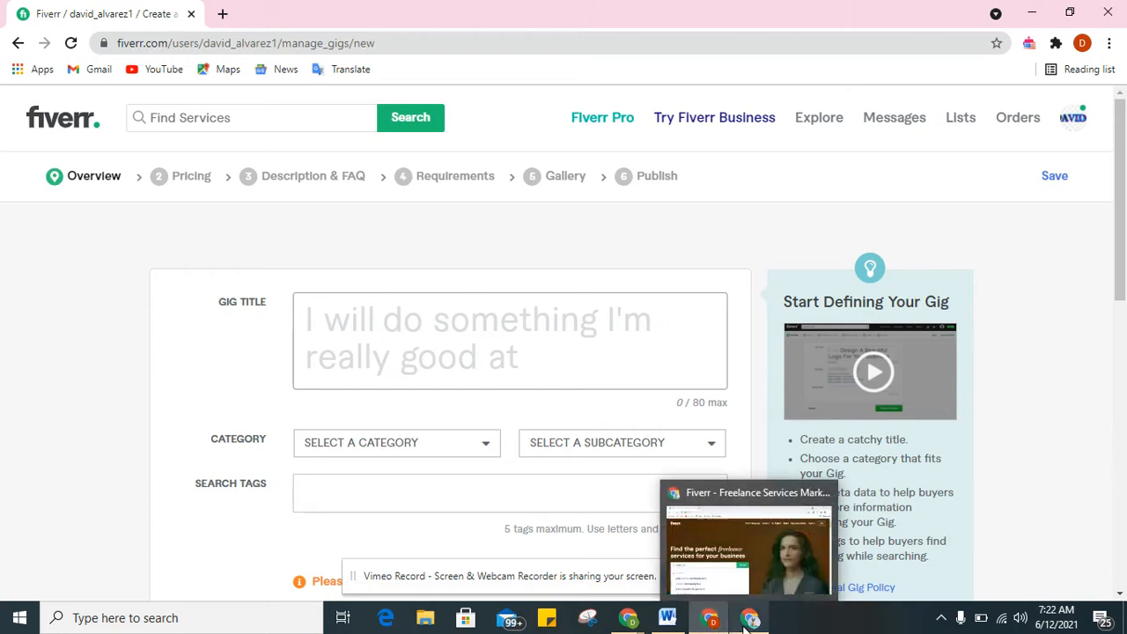
left_click(745, 624)
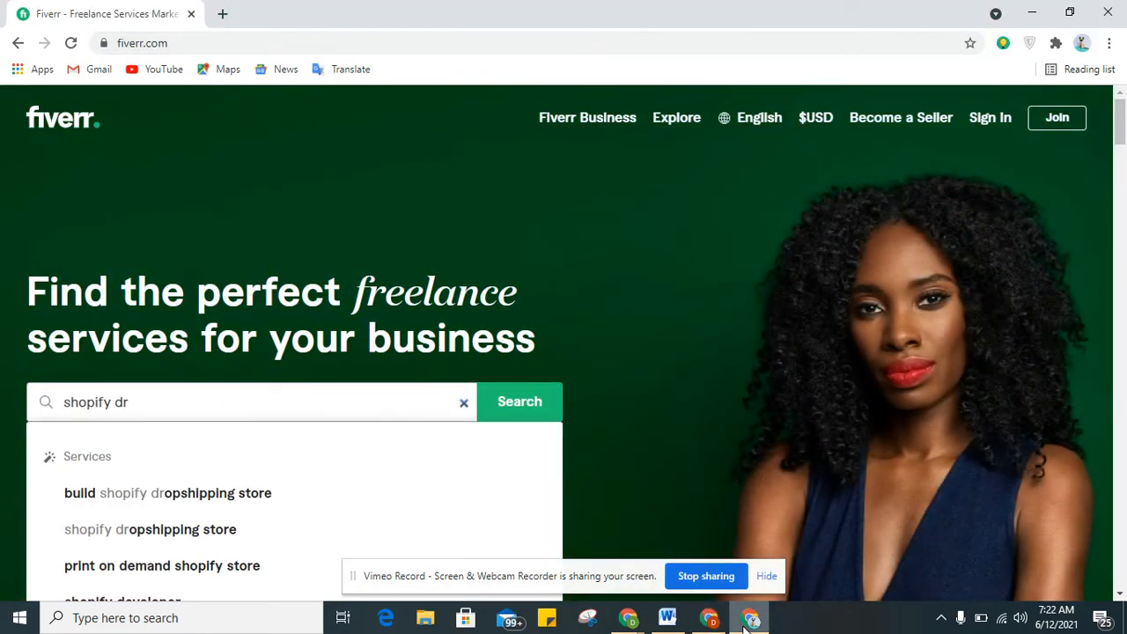
left_click(228, 539)
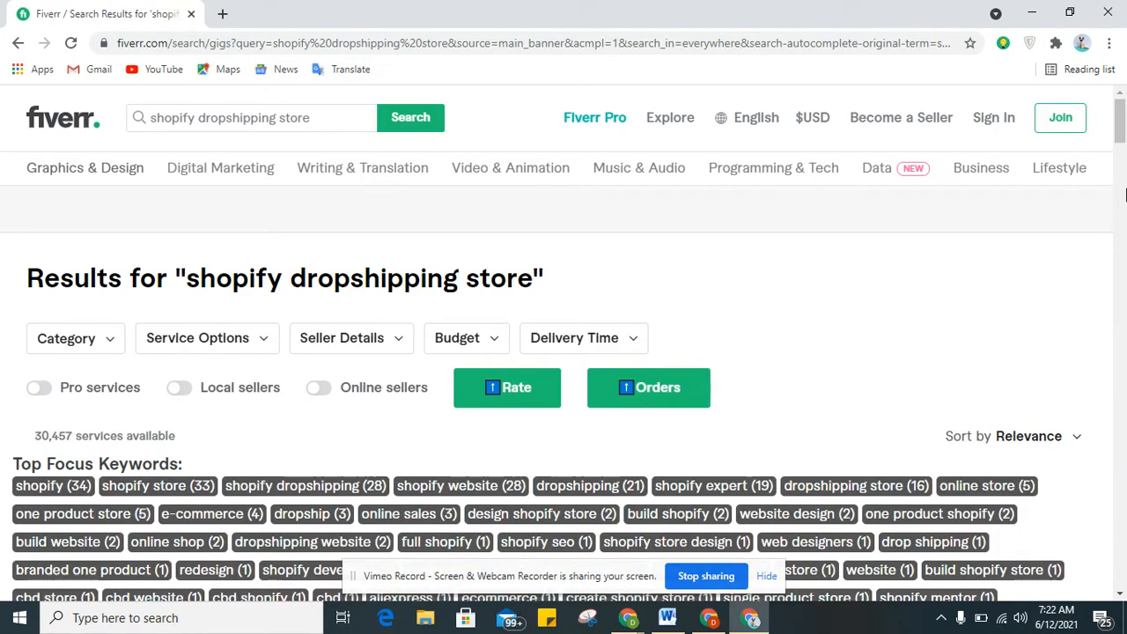
Examine the top focus keywords and the tags, ratings, queued orders and prices of the first "shopify dropshipping store" gigs
left_click_drag(1124, 134, 1121, 153)
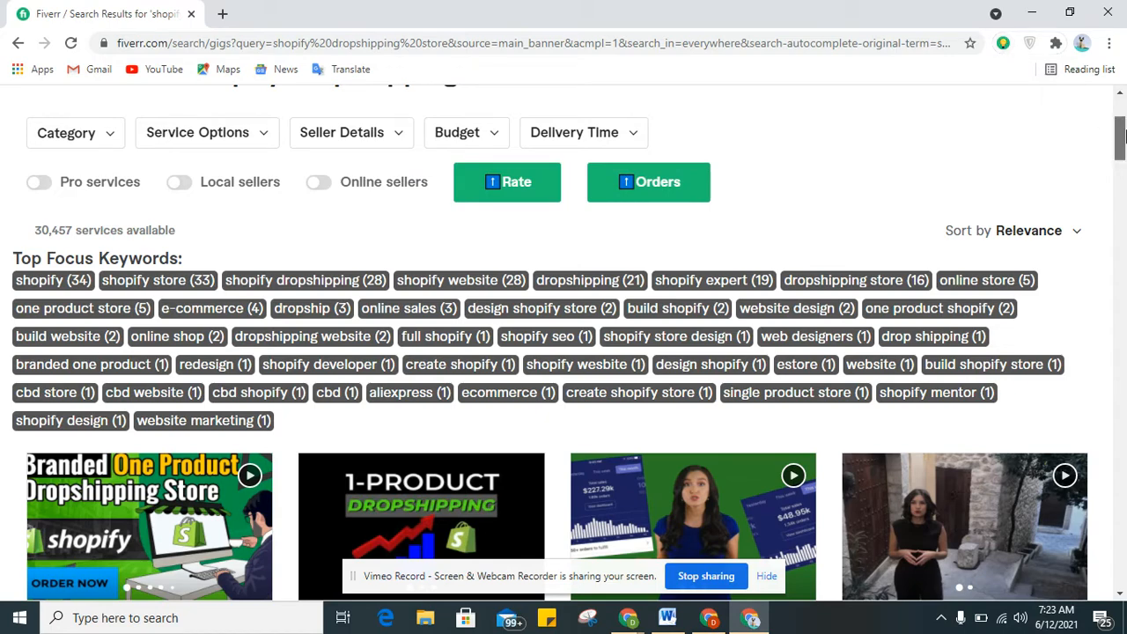
left_click_drag(1124, 132, 1124, 164)
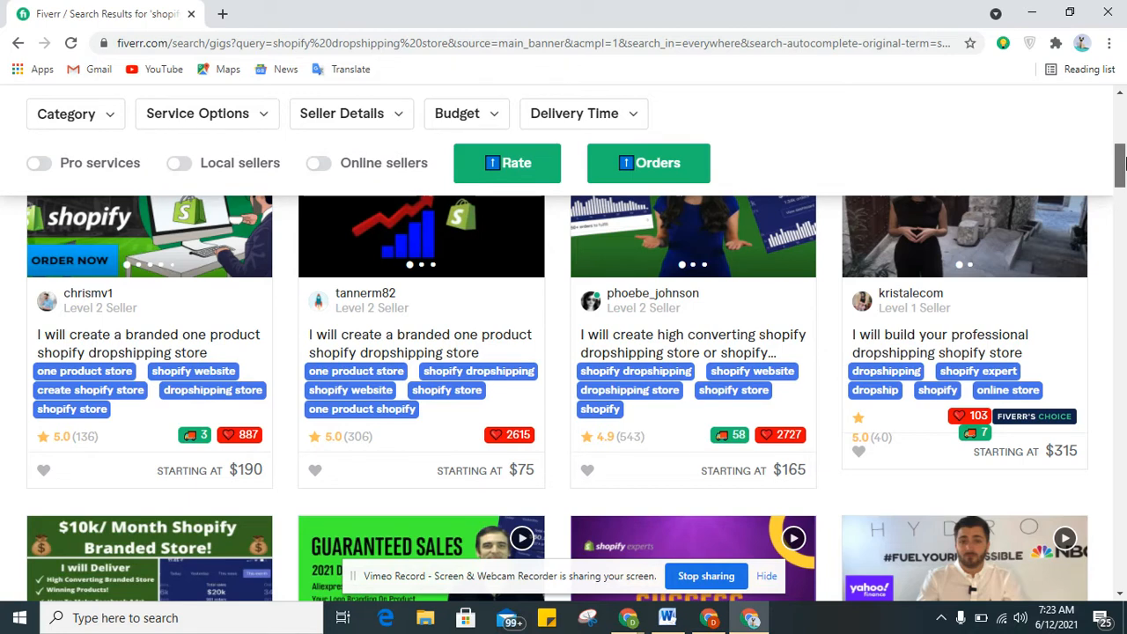
left_click_drag(1120, 164, 1120, 169)
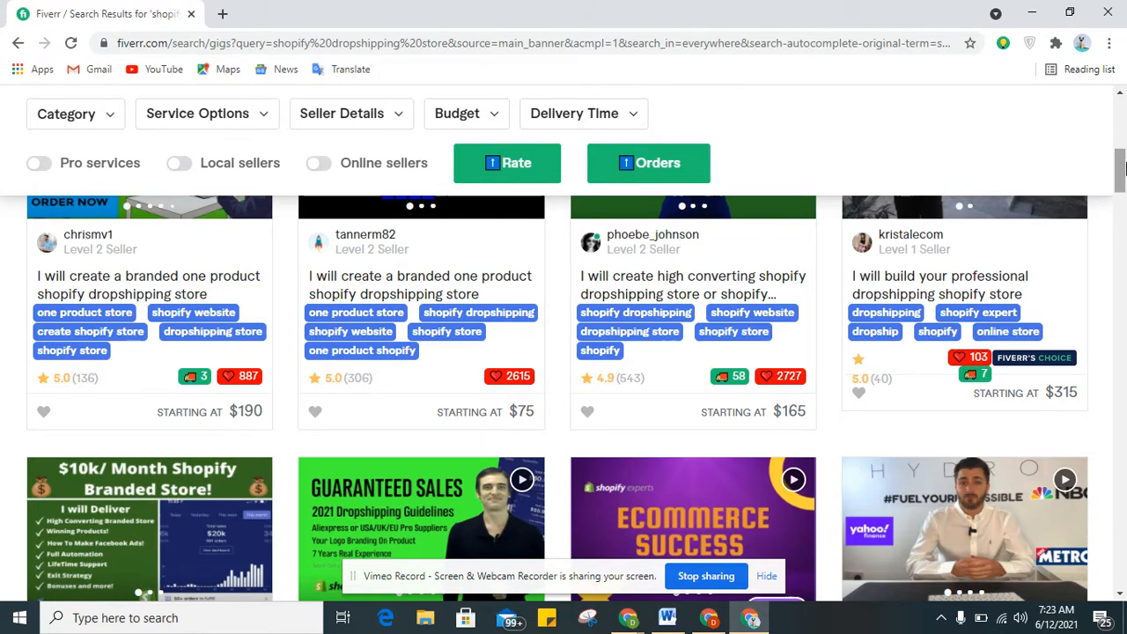
mouse_move(1125, 165)
left_mouse_down()
mouse_move(1122, 178)
mouse_move(1122, 156)
left_mouse_up()
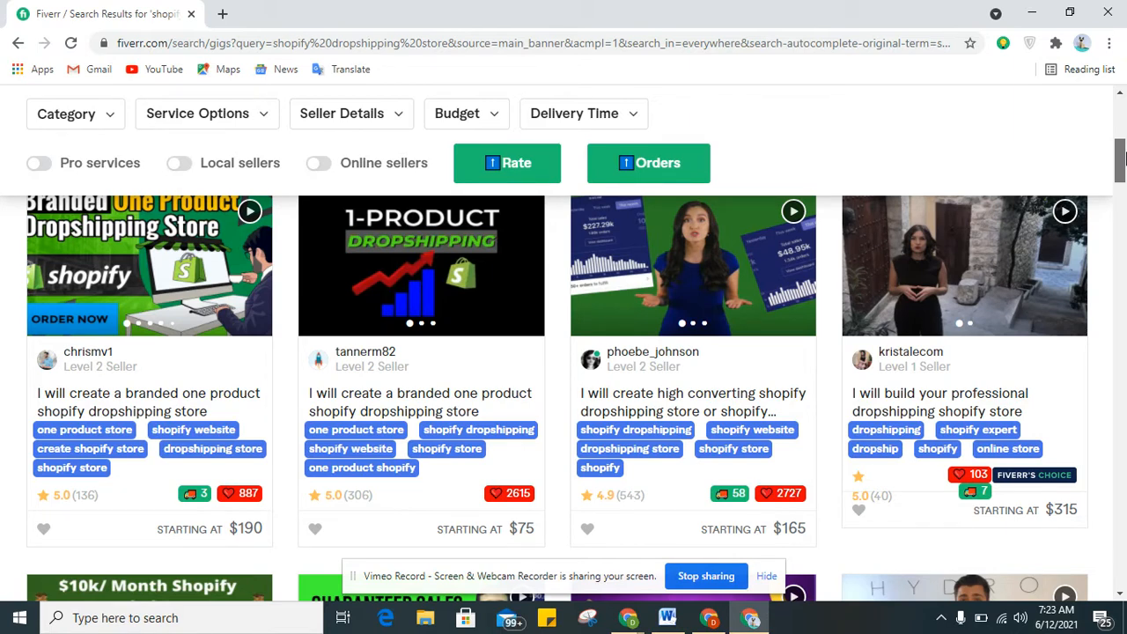
left_click_drag(1125, 154, 1121, 157)
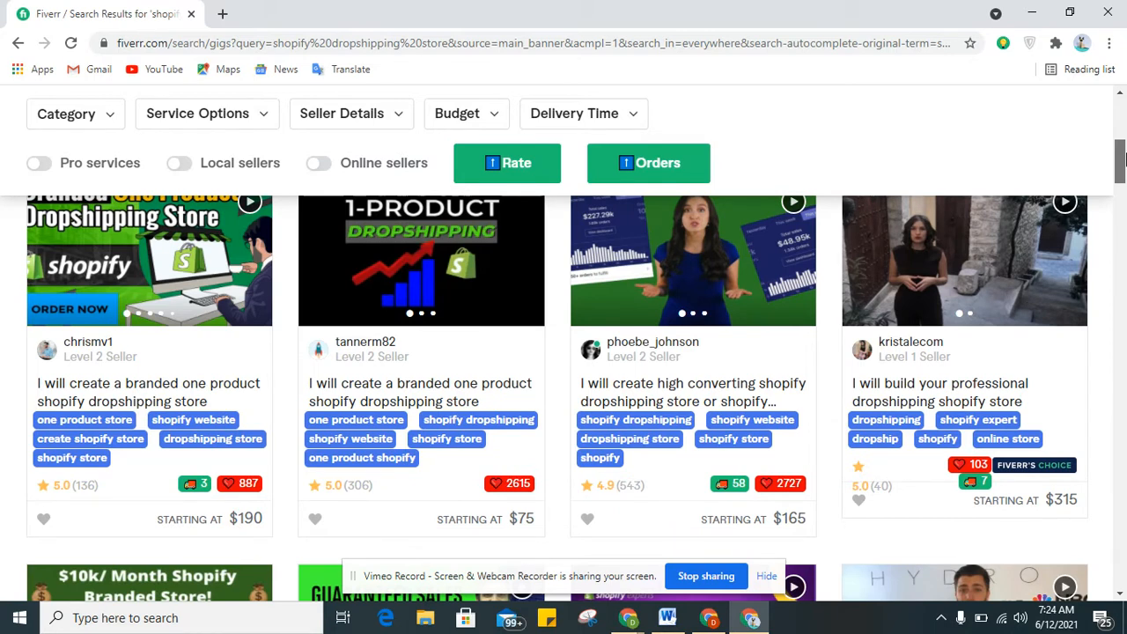
left_click_drag(1121, 157, 1121, 138)
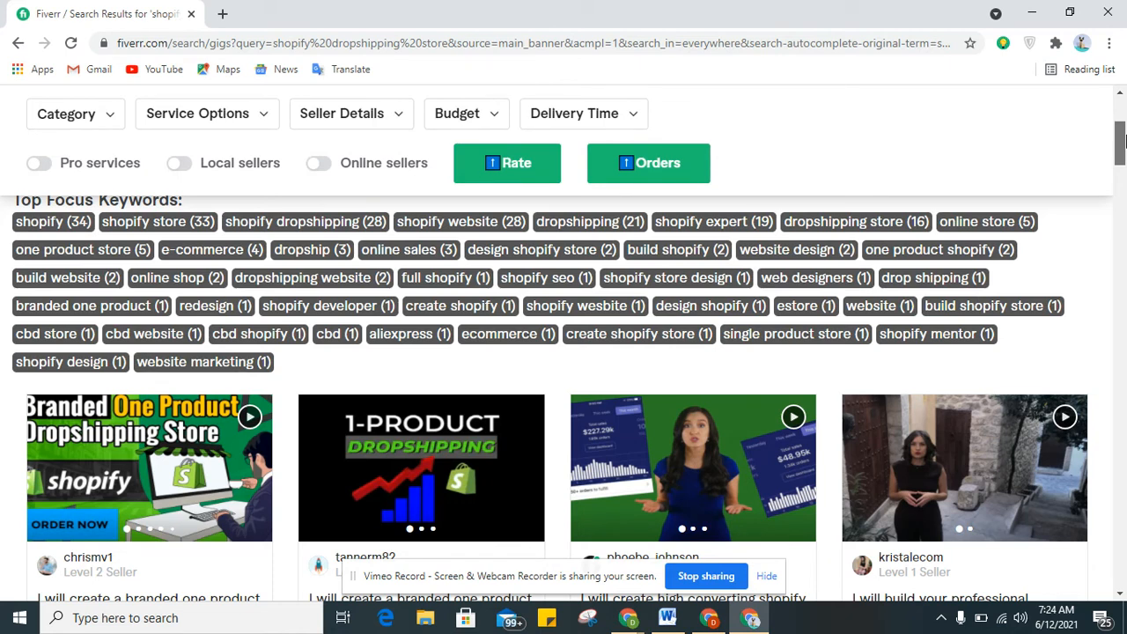
left_click_drag(1121, 141, 1121, 134)
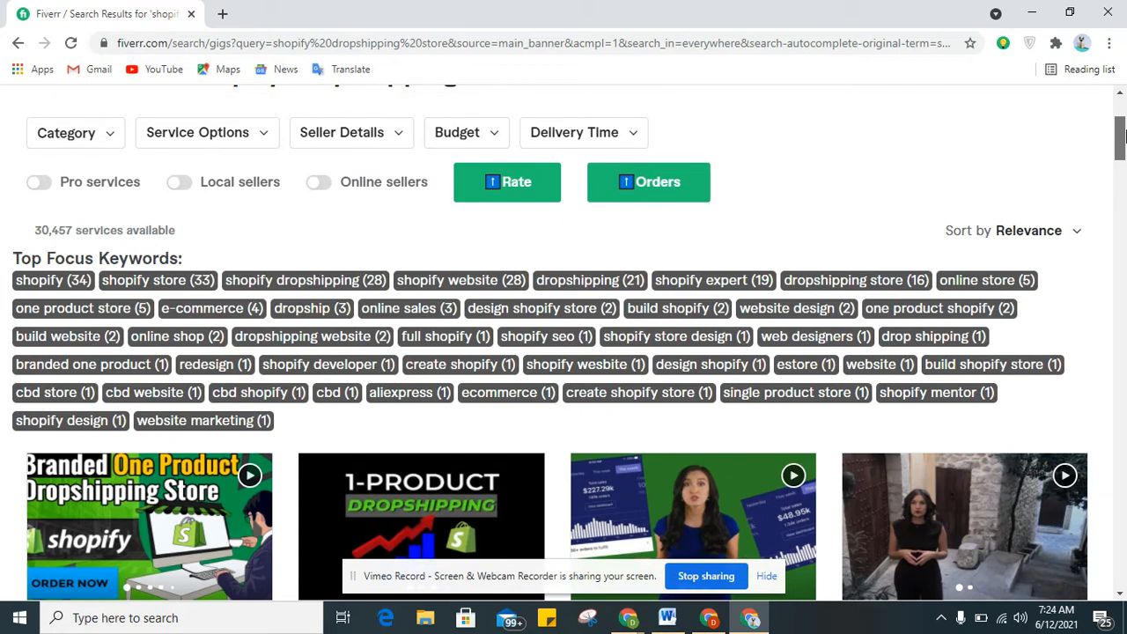
left_click_drag(1121, 134, 1121, 131)
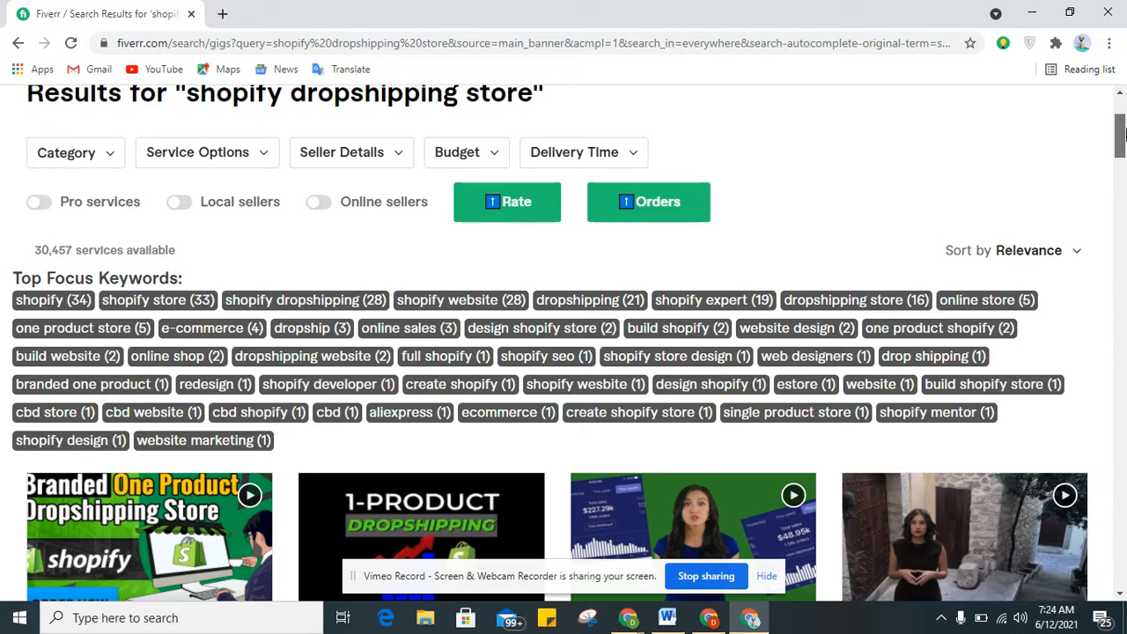
scroll(1122, 132, "down", 1)
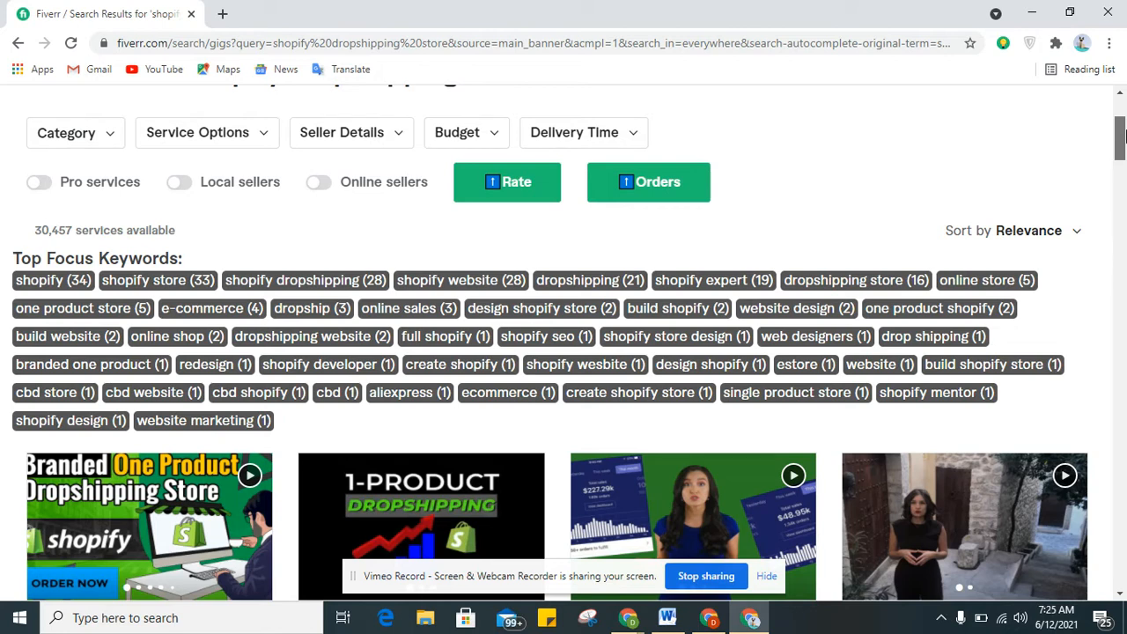
left_click_drag(1125, 135, 1125, 137)
Open the second gig in a new tab, and copy the keyword "website marketing" from the "shopify dropshipping store" results
left_click(423, 519)
left_click(178, 25)
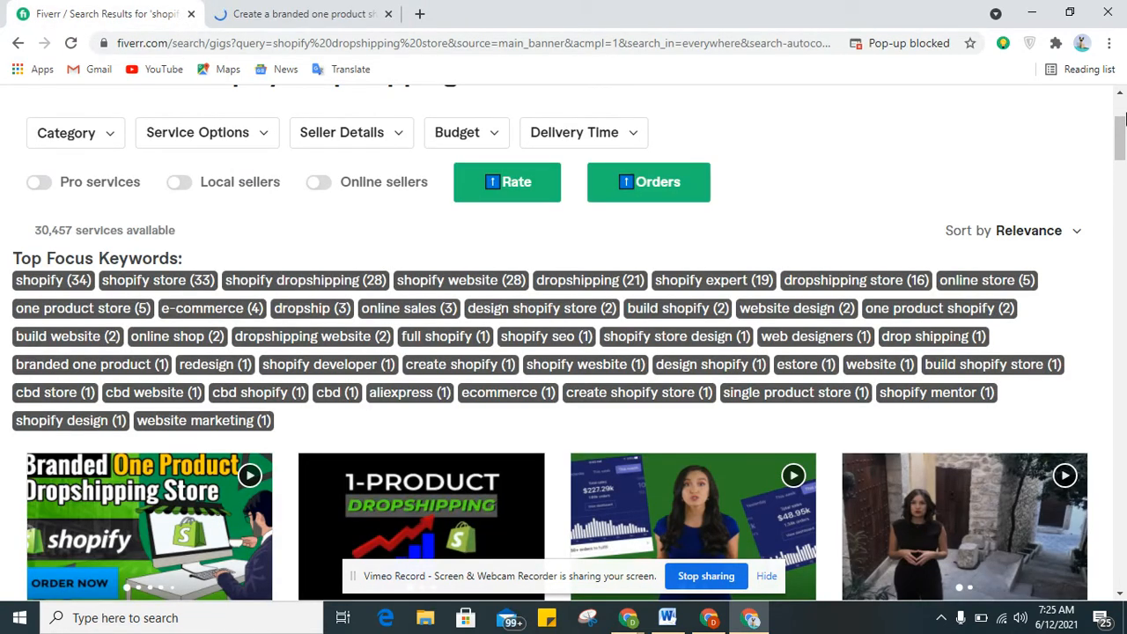
left_click_drag(1121, 119, 1121, 139)
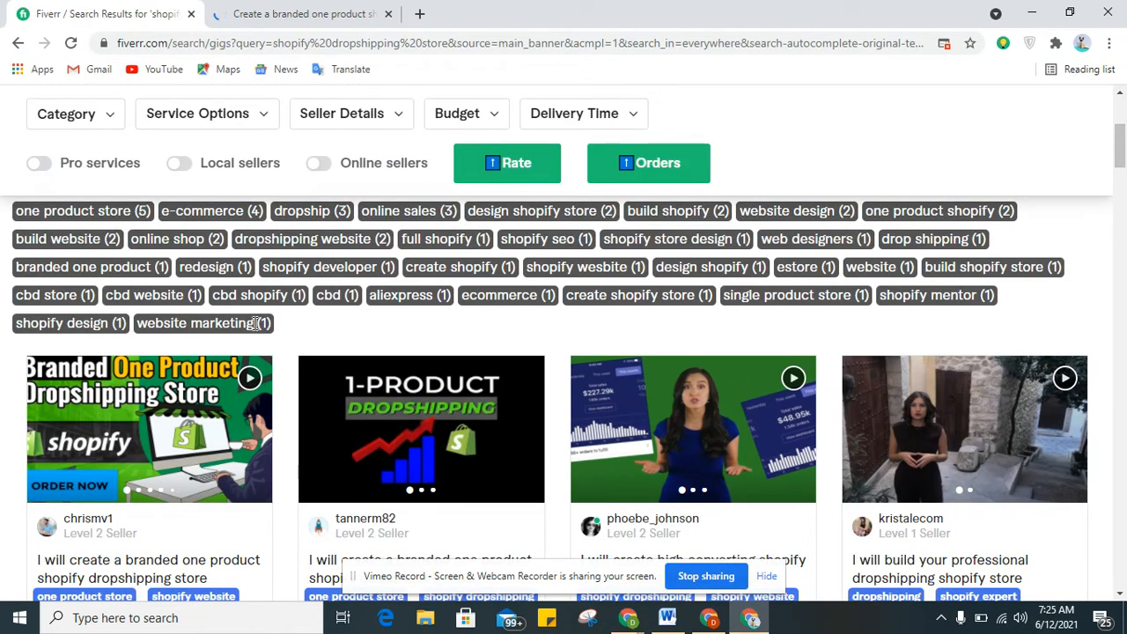
left_click_drag(255, 323, 141, 337)
key("ctrl+c")
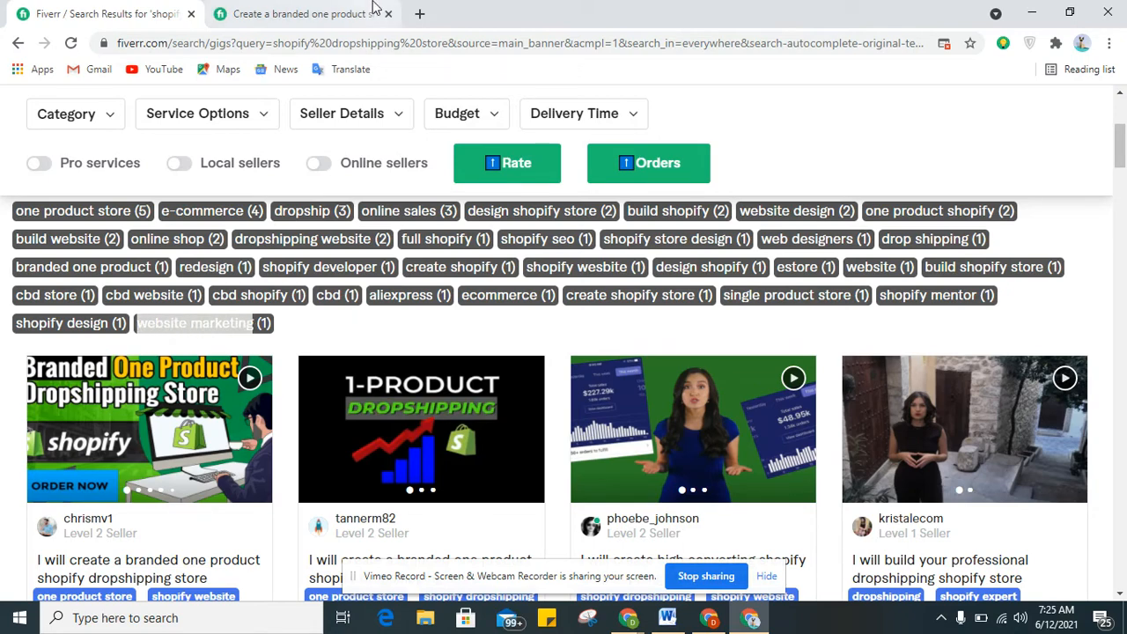
Search Fiverr for the copied keyword "website marketing" in the tab showing the opened gig and review its results
left_click(299, 14)
left_click(269, 259)
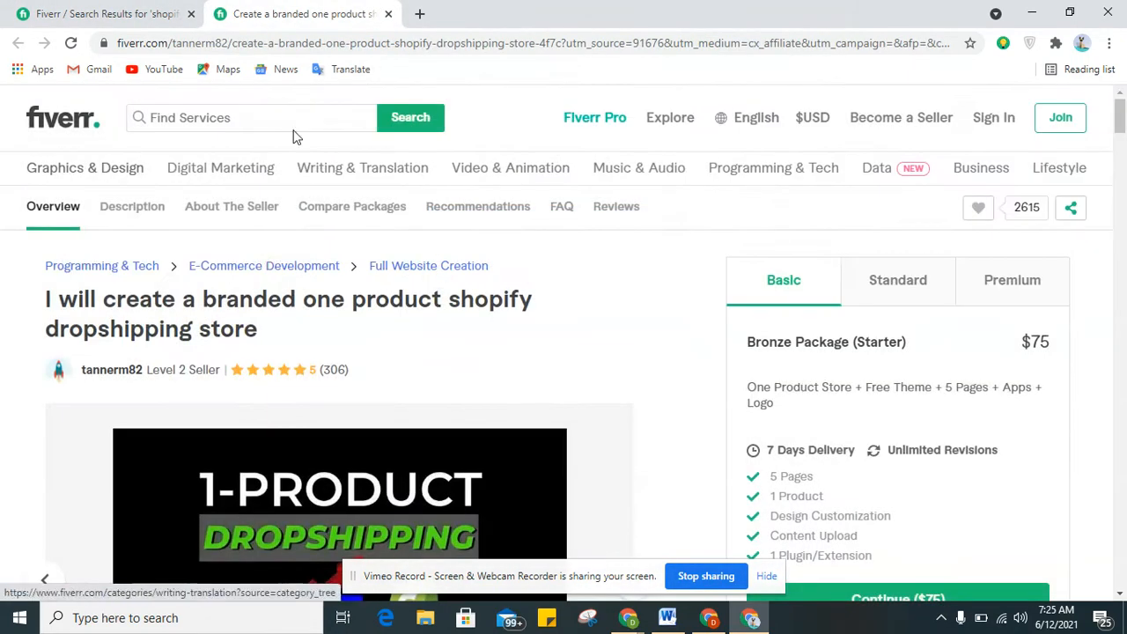
left_click(276, 115)
key("ctrl+v")
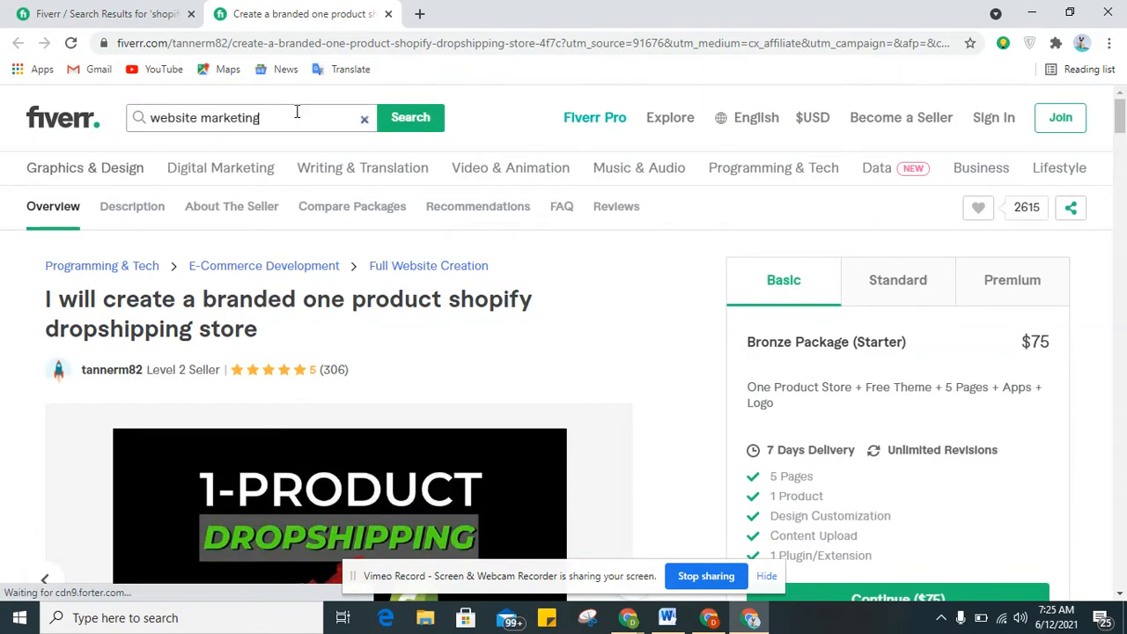
left_click(404, 121)
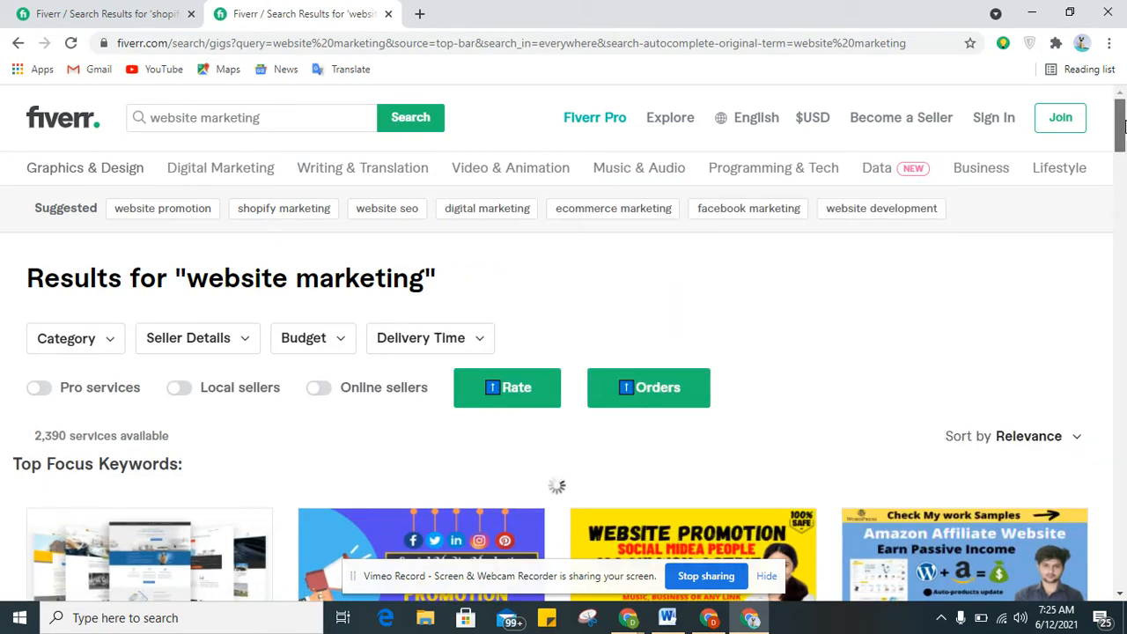
left_click_drag(1121, 128, 1120, 104)
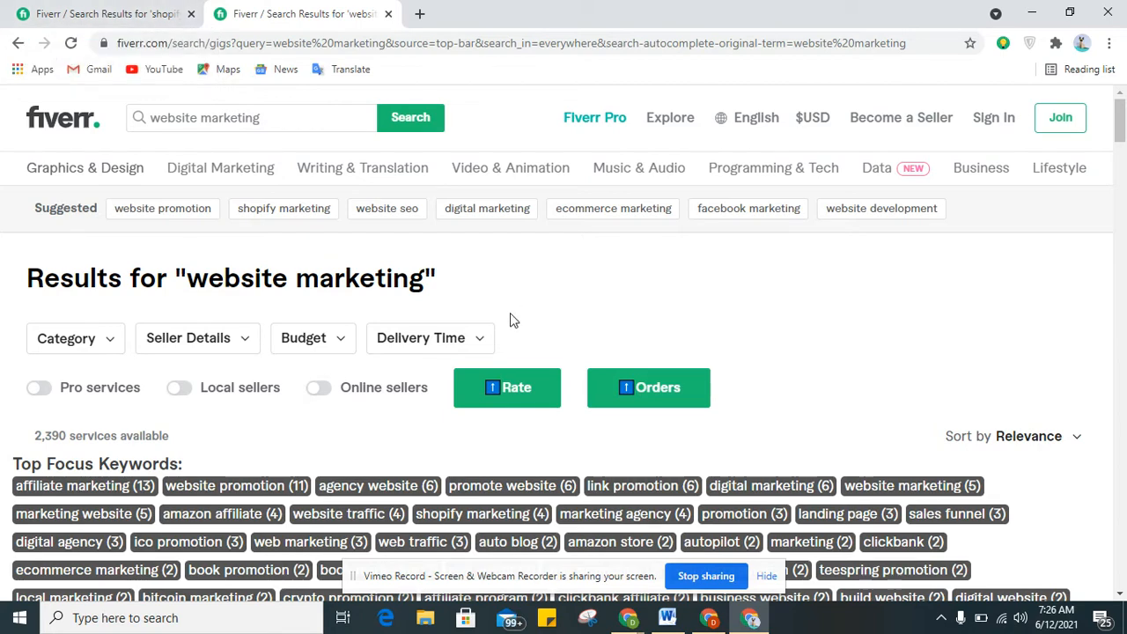
Copy the keyword "shopify design" from the dropshipping results, and open the first "website marketing" gig in a new tab, dismissing the sign-up dialog
left_click(97, 13)
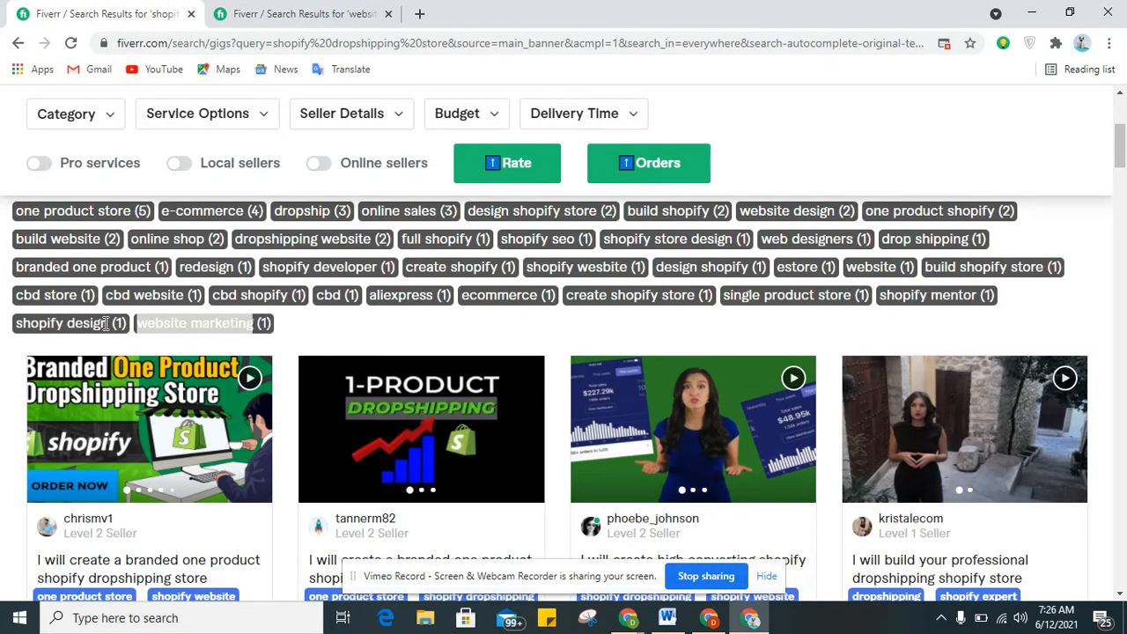
left_click_drag(109, 323, 17, 328)
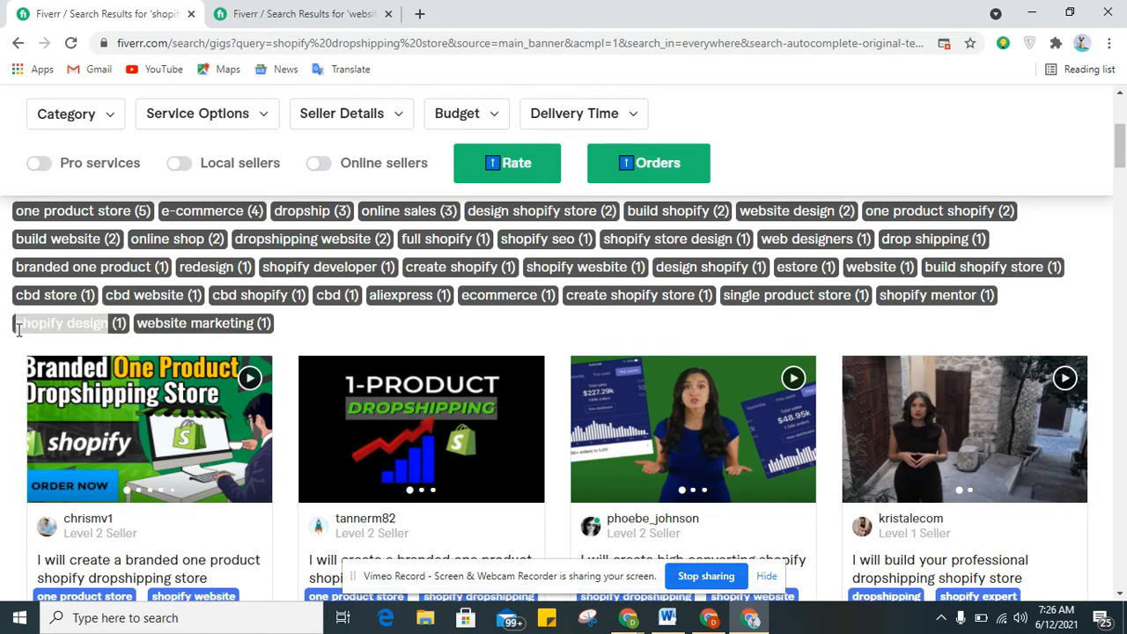
left_click(275, 10)
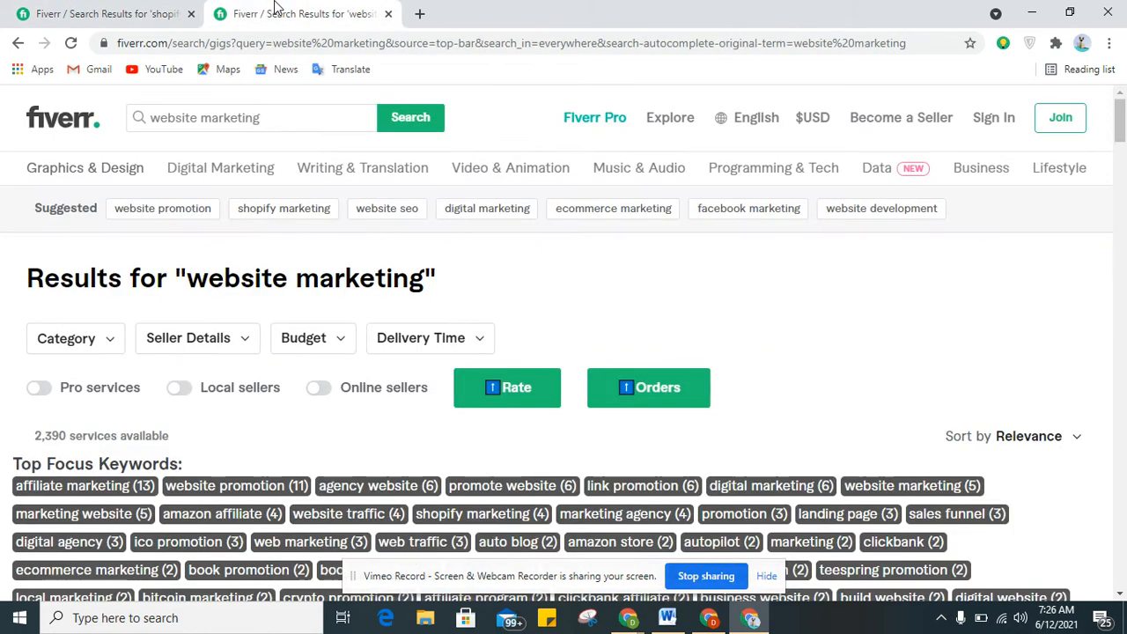
left_click_drag(1121, 134, 1120, 159)
left_click(199, 475)
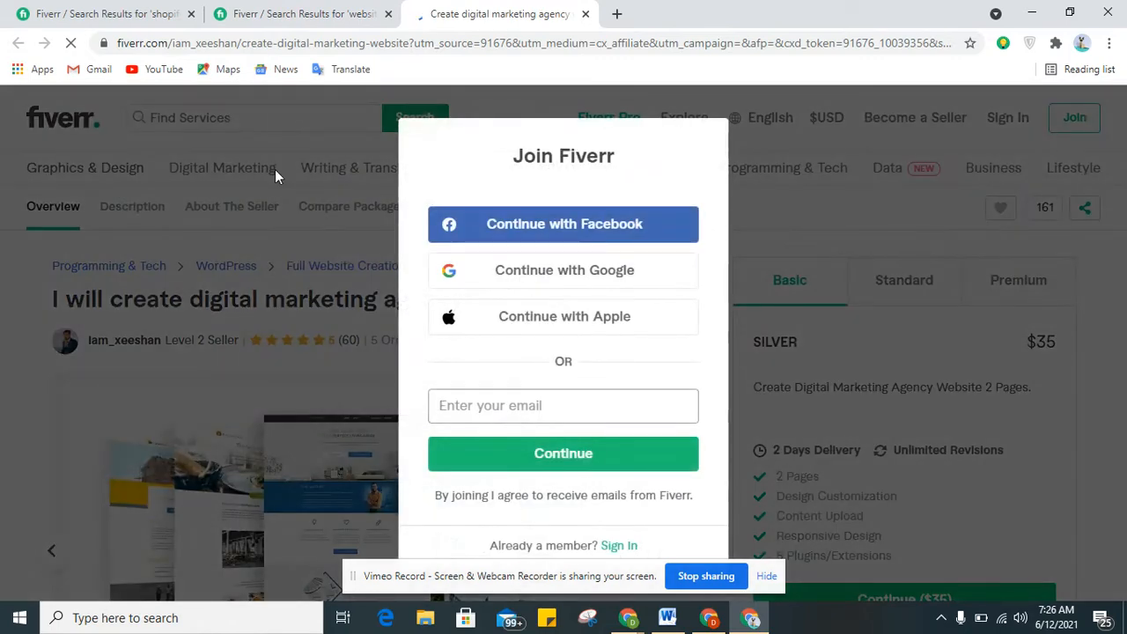
left_click(259, 169)
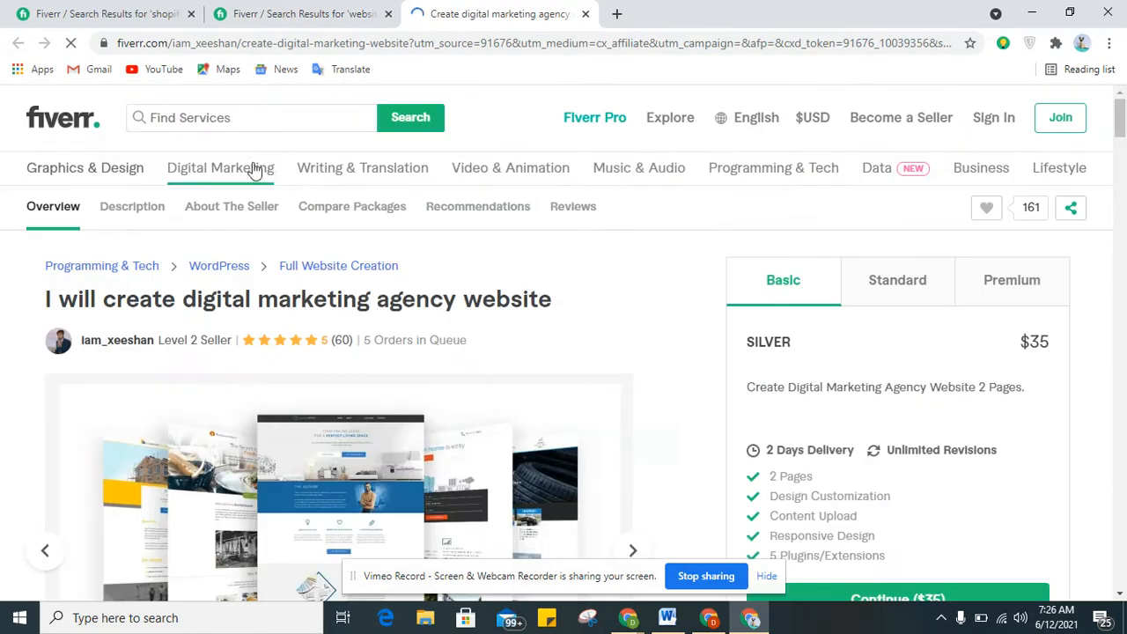
Search Fiverr for "shopify design" in the newly opened gig's tab and review its results
left_click(234, 117)
type("shopify design")
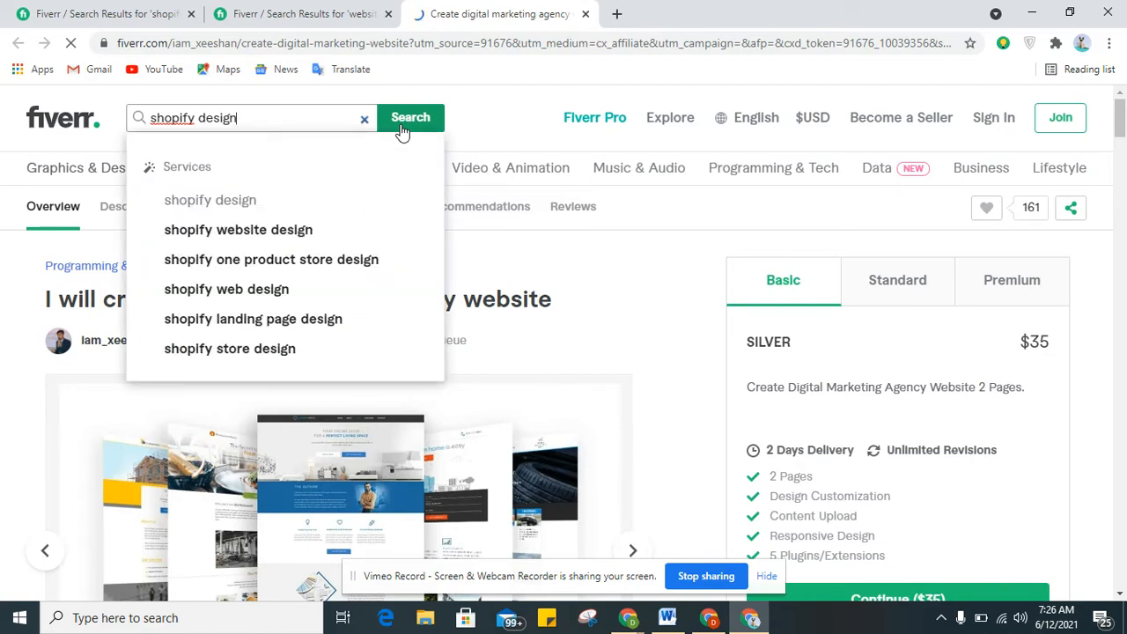
left_click(402, 130)
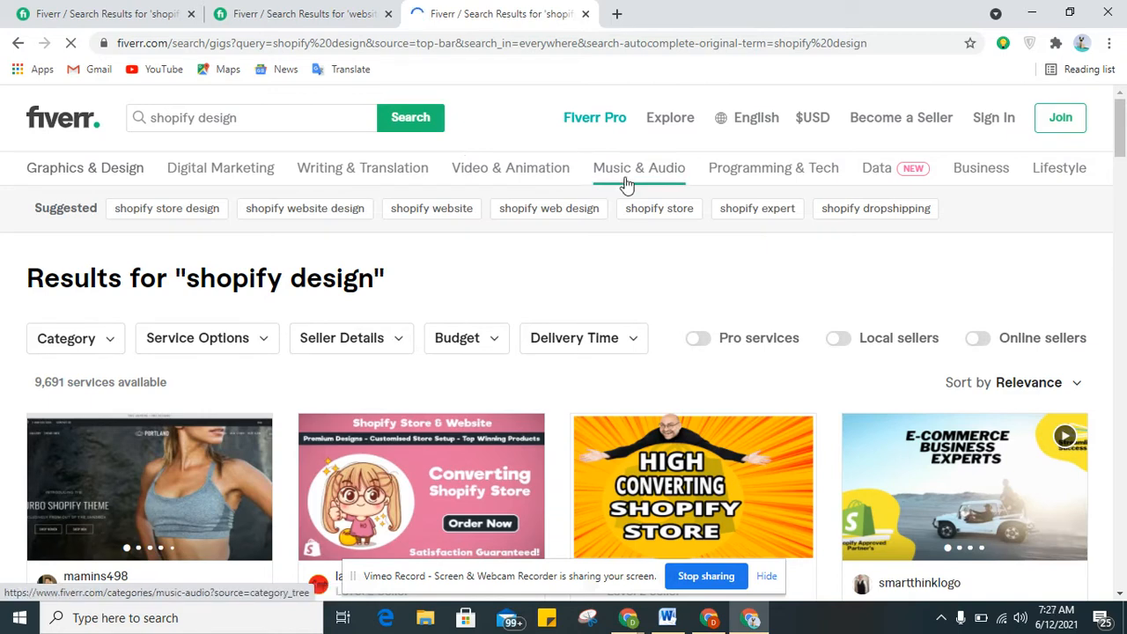
left_click_drag(1121, 126, 1122, 120)
mouse_move(736, 187)
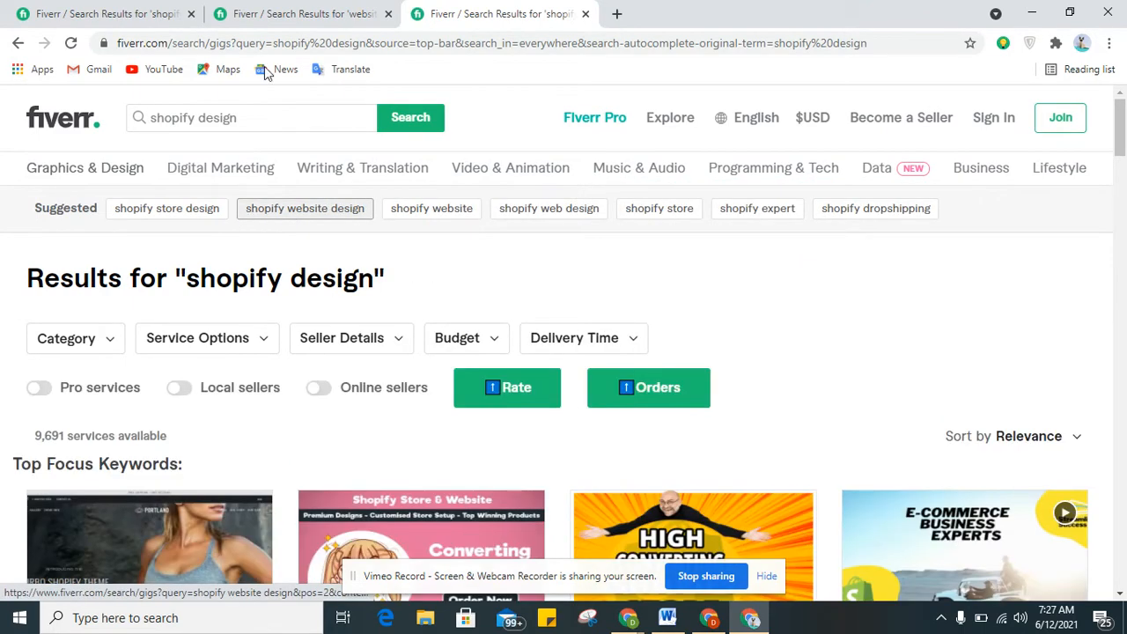
Open the suggested search "website promotion" from the "website marketing" results in a new tab
left_click(303, 11)
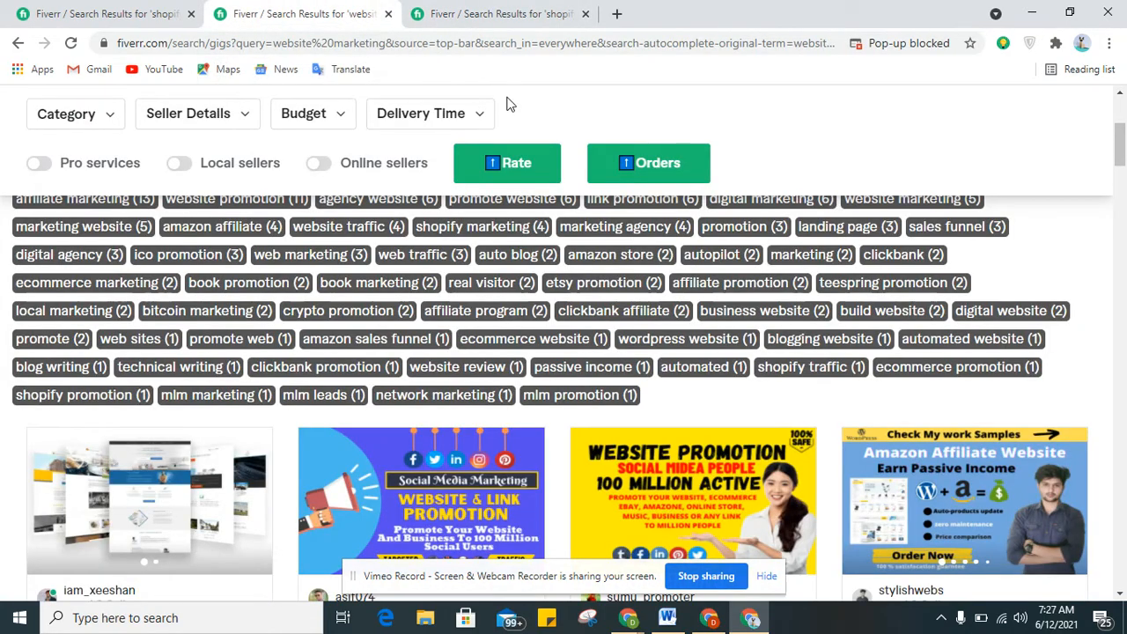
left_click_drag(1120, 159, 1120, 129)
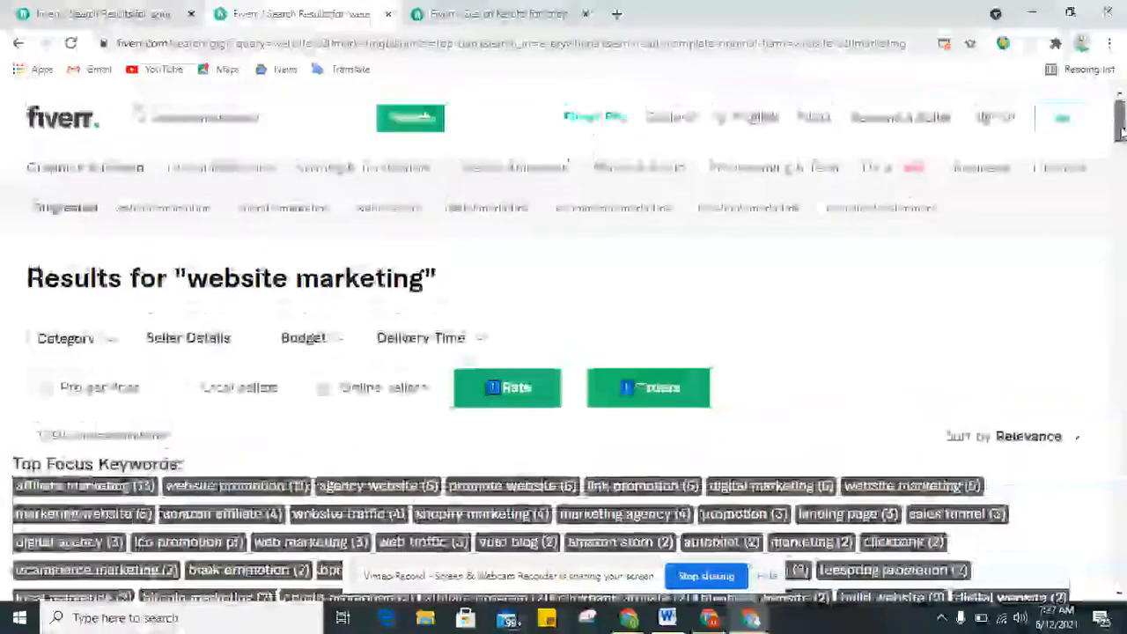
right_click(204, 216)
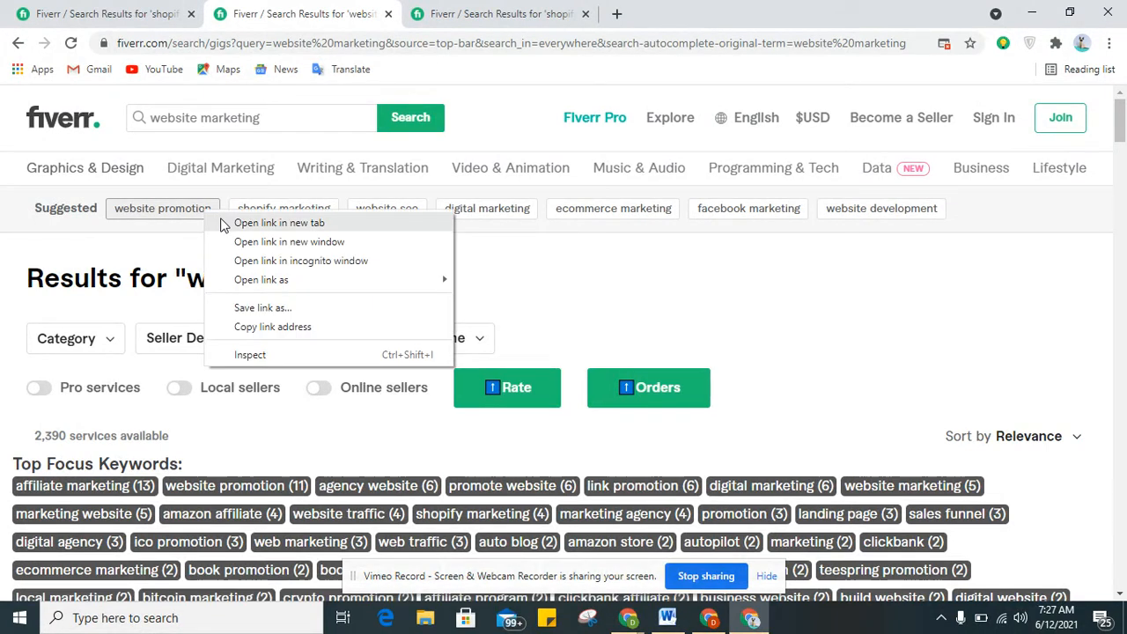
left_click(224, 226)
Compare the number of available services for "shopify design", "website marketing" and "website promotion" across the open result tabs
left_click(465, 9)
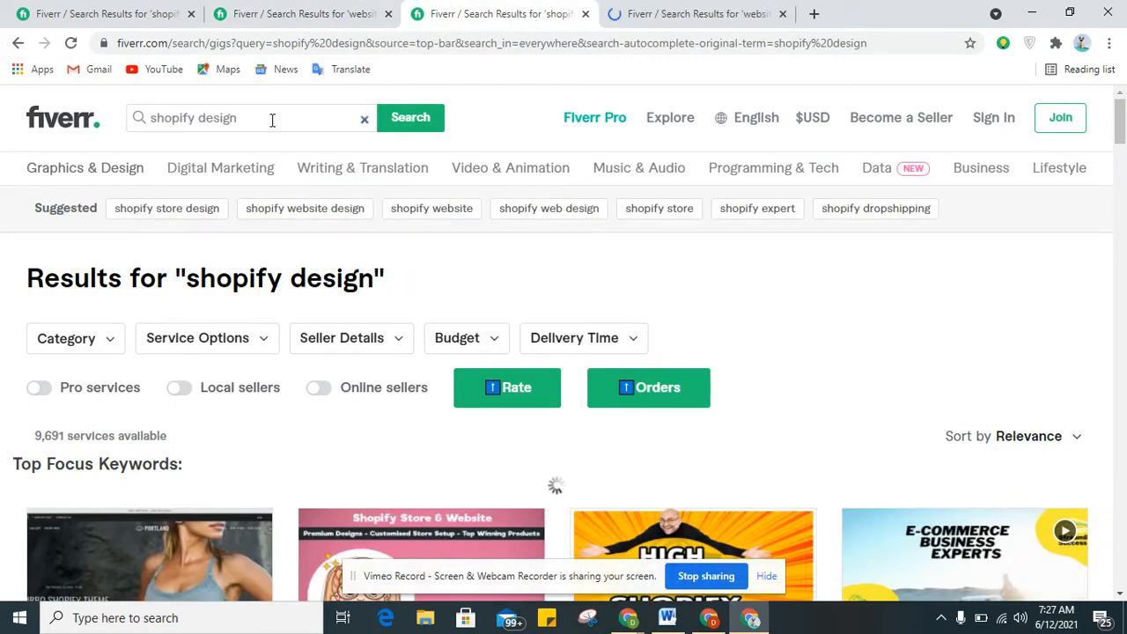
left_click(280, 10)
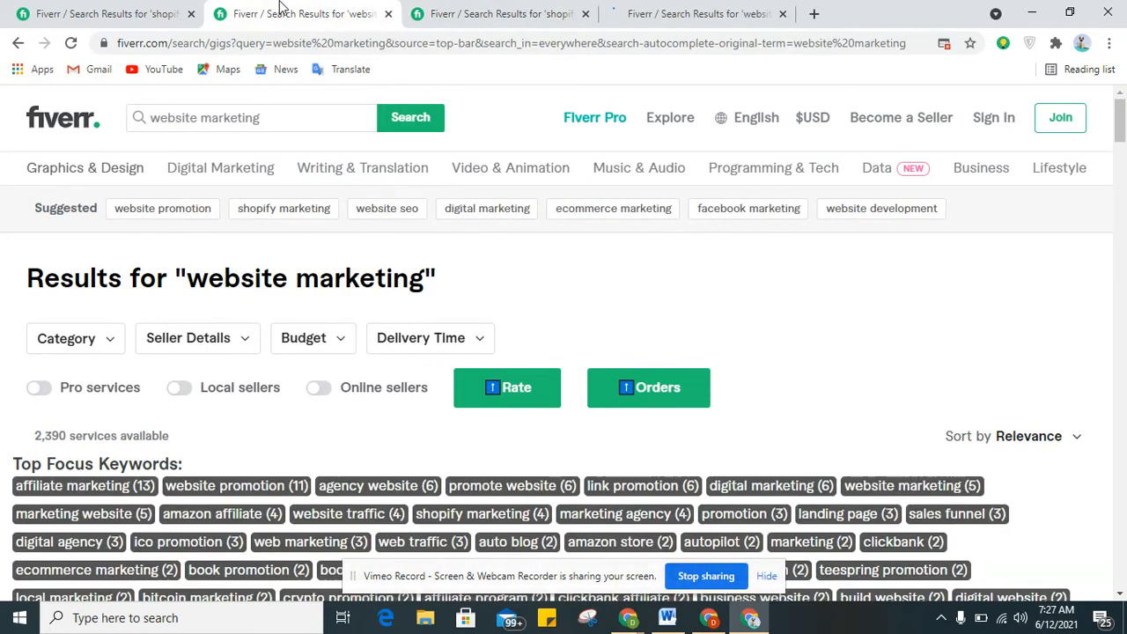
left_click(555, 9)
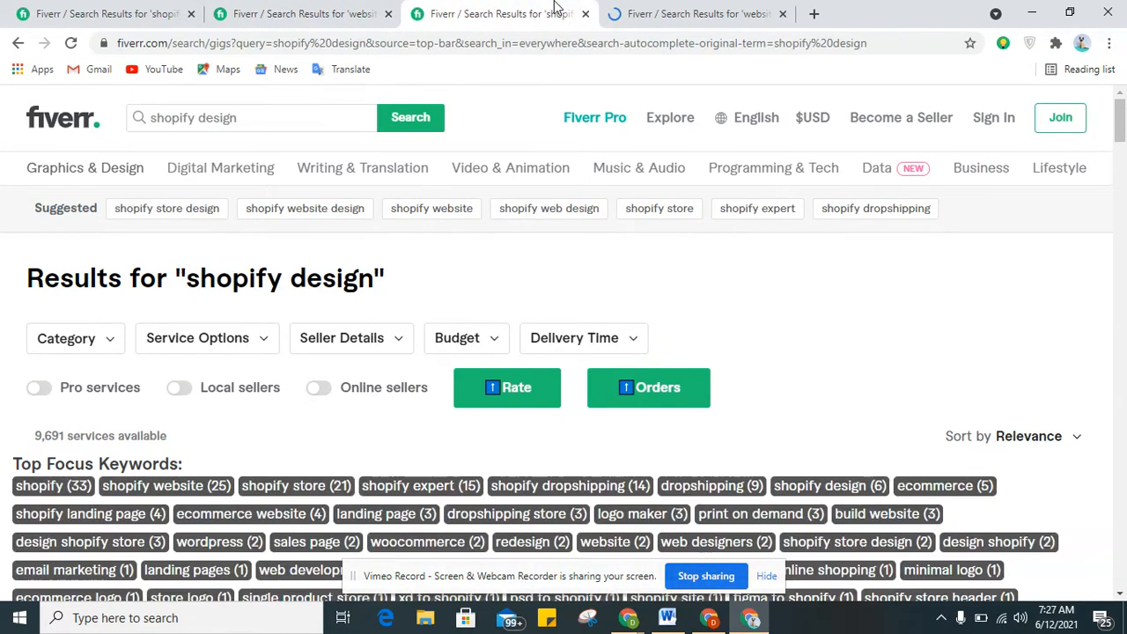
left_click(705, 9)
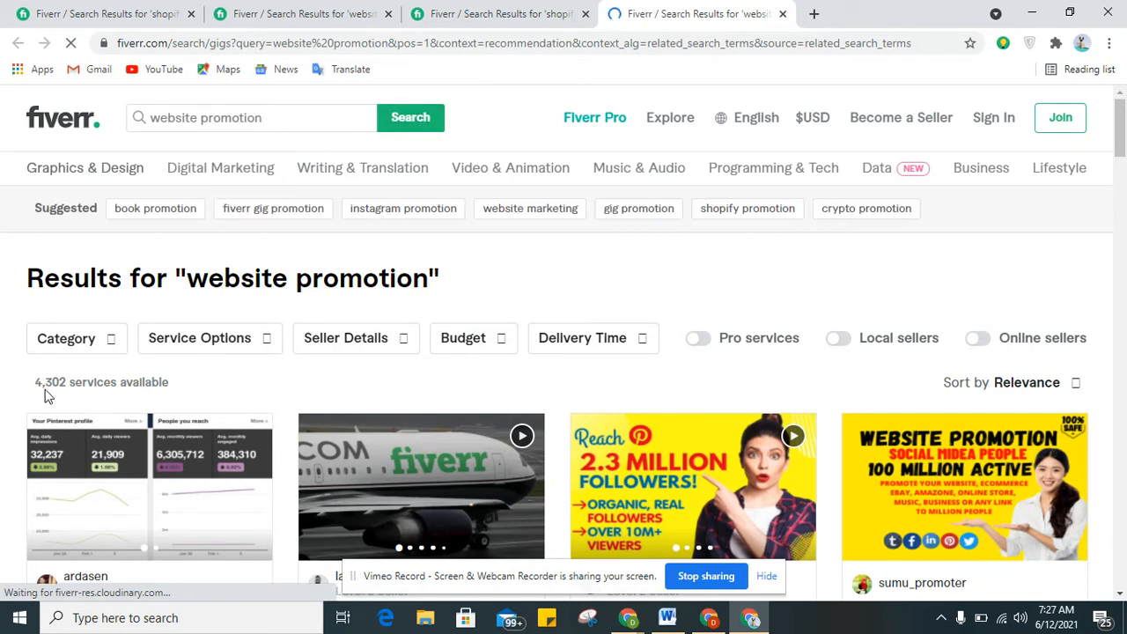
Recheck the "website marketing", "shopify design" and "website promotion" results against each other to weigh their competition
left_click(471, 11)
left_click(304, 11)
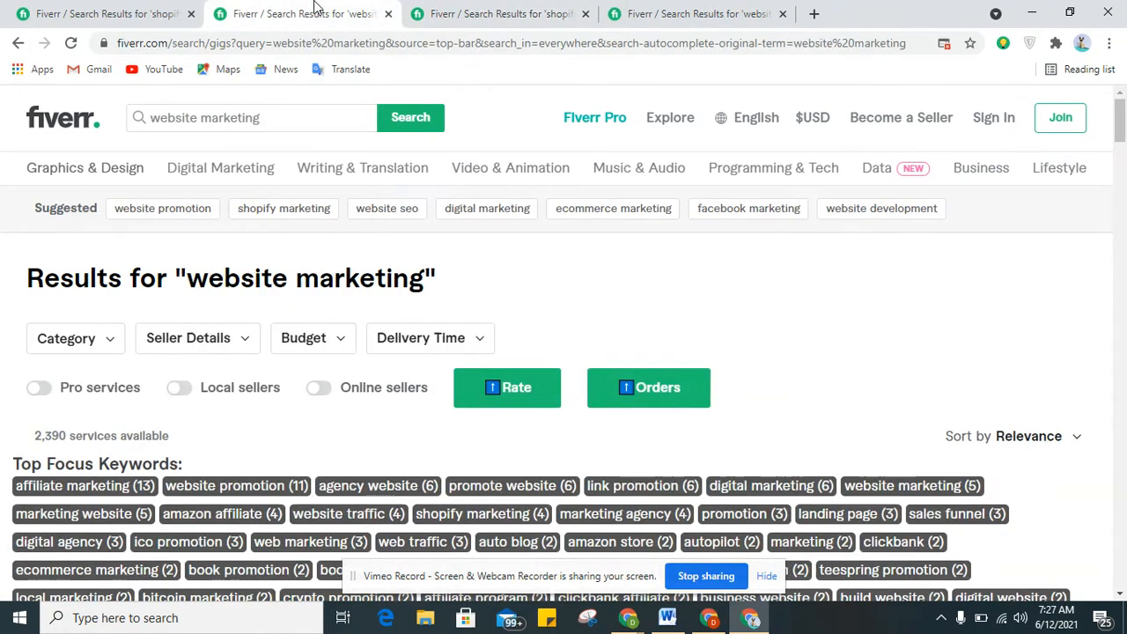
left_click(464, 10)
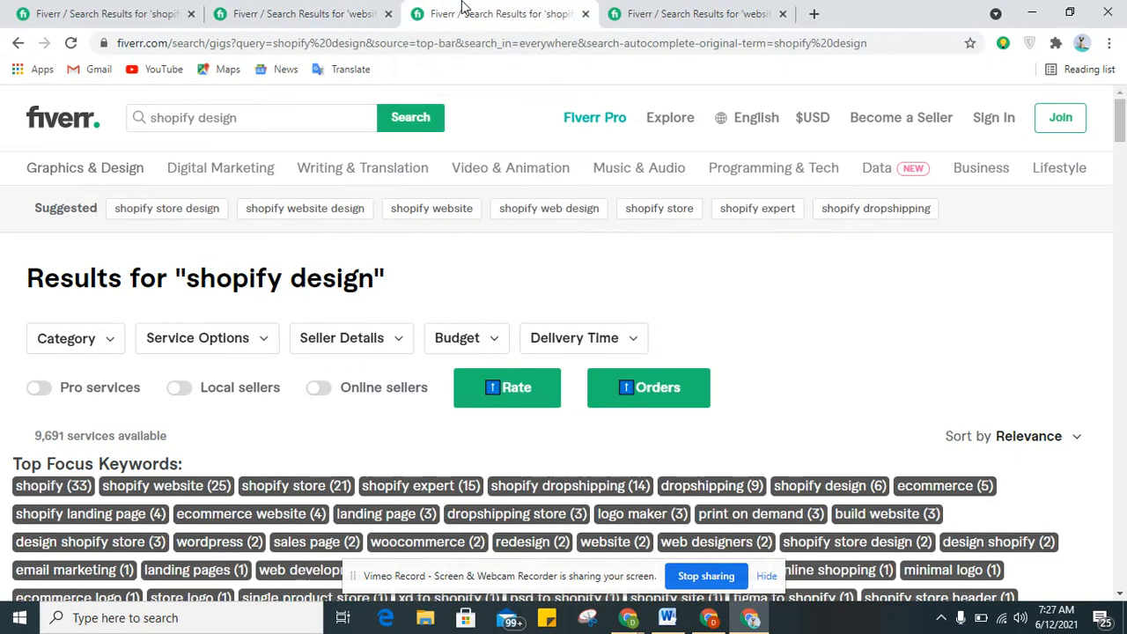
left_click(740, 11)
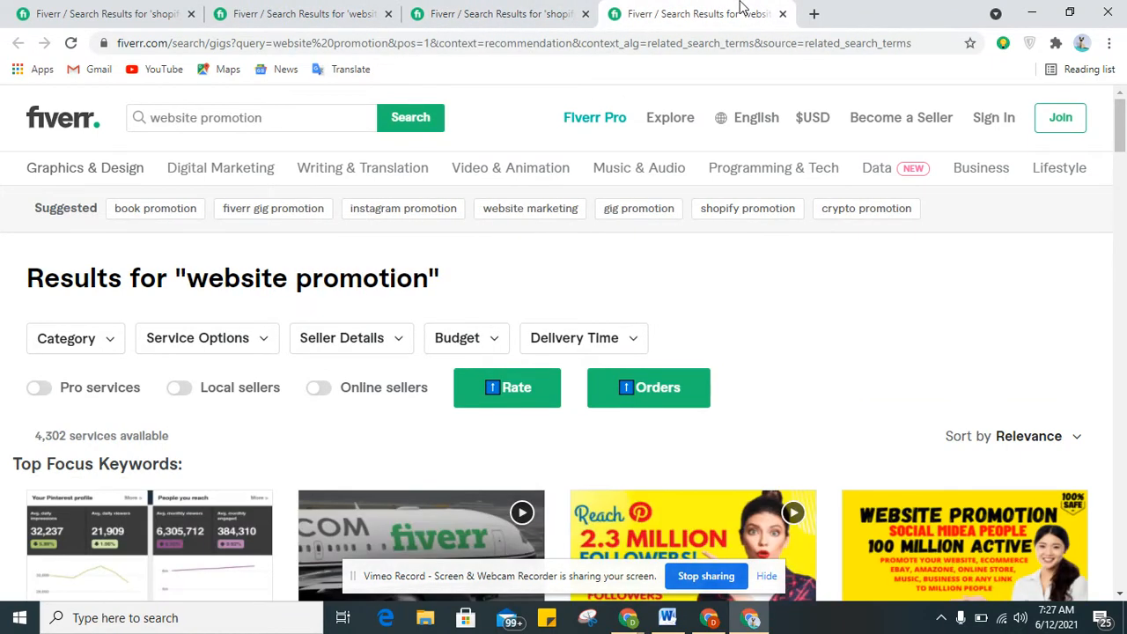
left_click(555, 10)
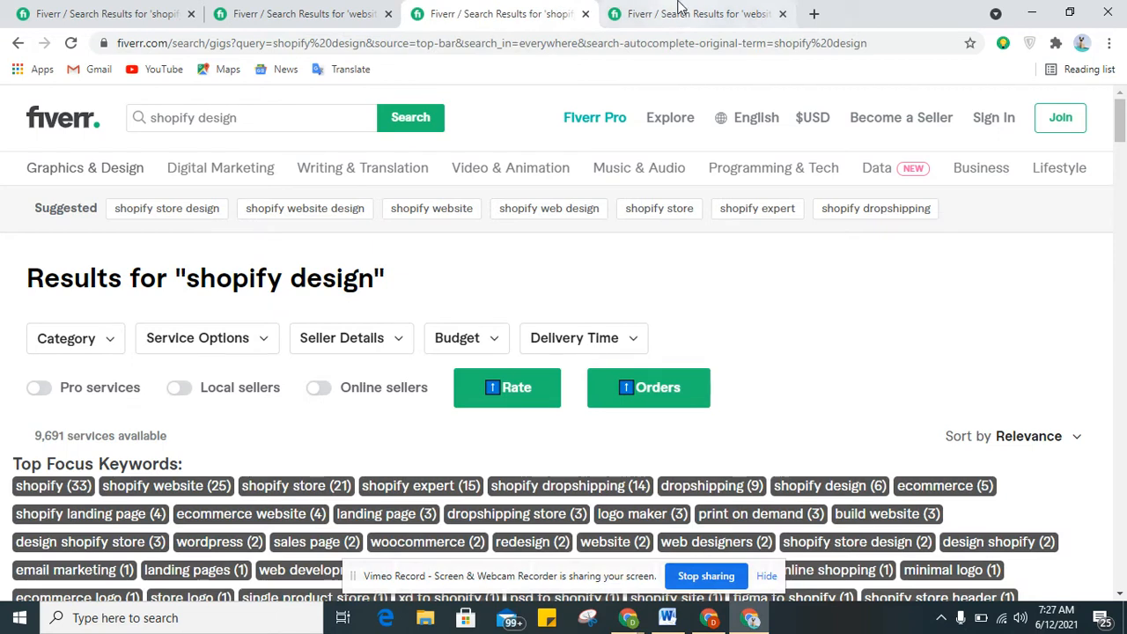
left_click(678, 11)
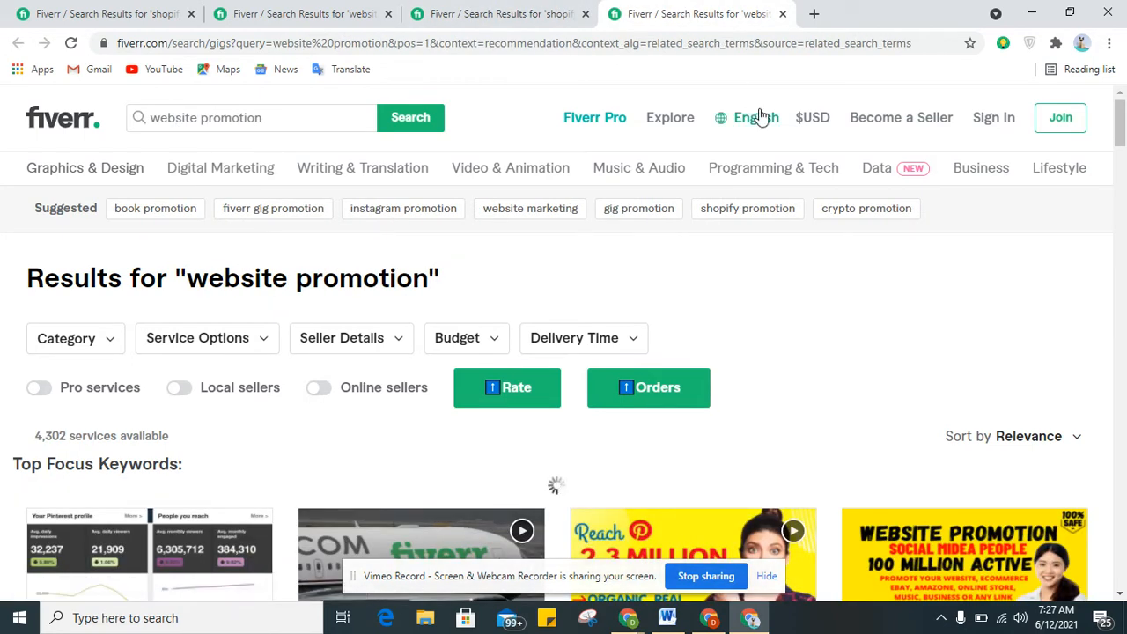
Open the suggested search "shopify promotion" from the "website promotion" results in a new tab
mouse_move(704, 167)
right_click(759, 211)
left_click(778, 220)
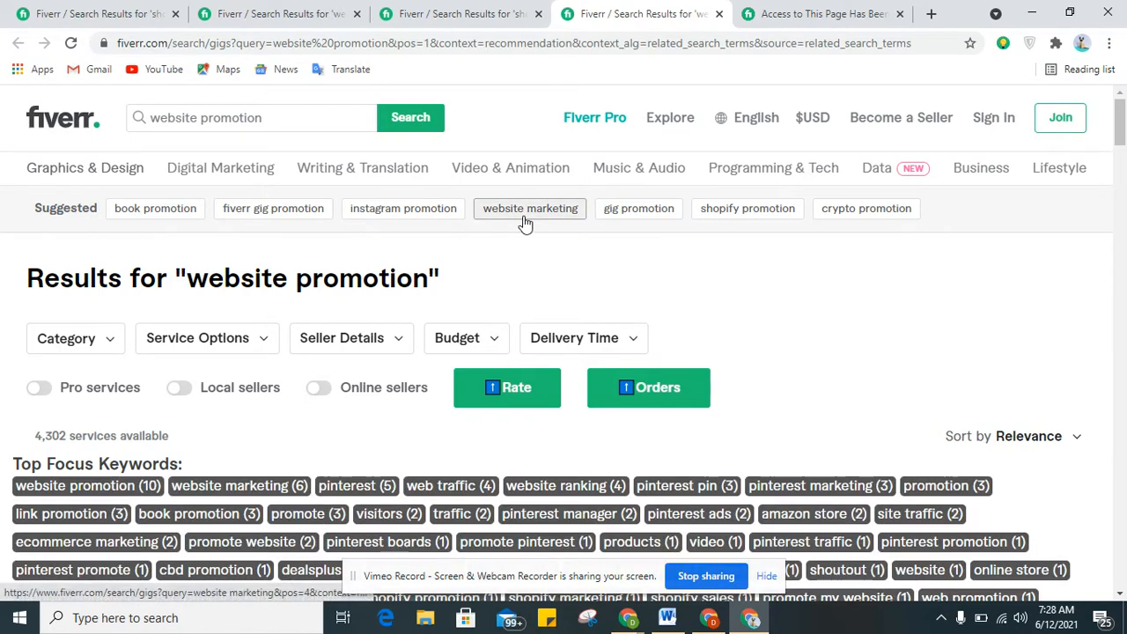
Open the suggested search "shopify store design" from the "shopify design" results in a new tab and switch to it
left_click(494, 9)
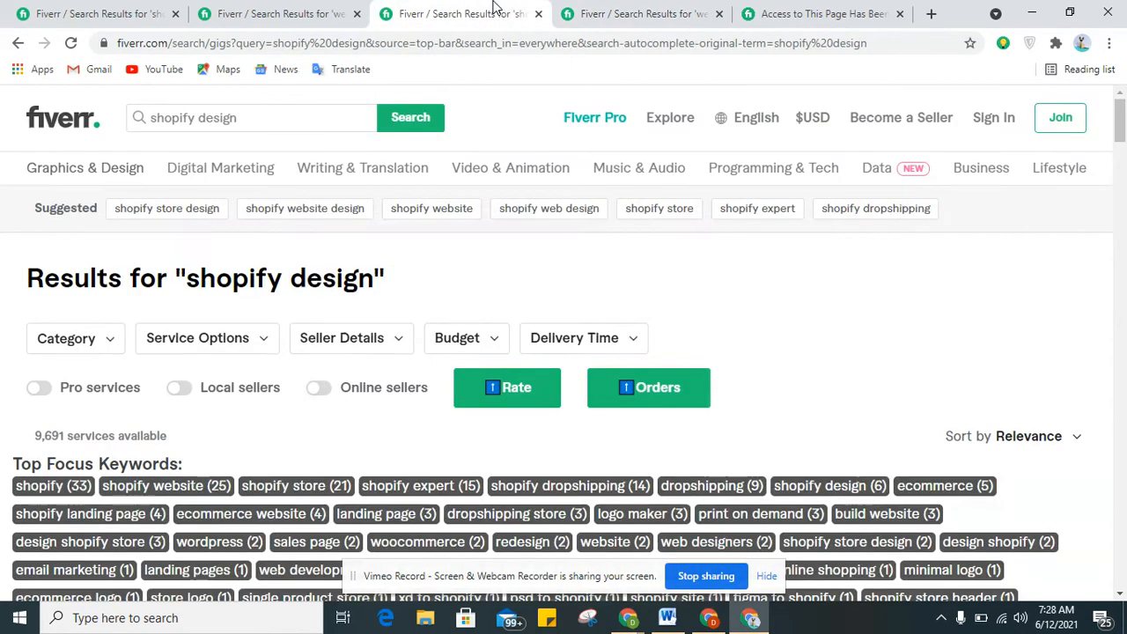
right_click(188, 214)
left_click(205, 221)
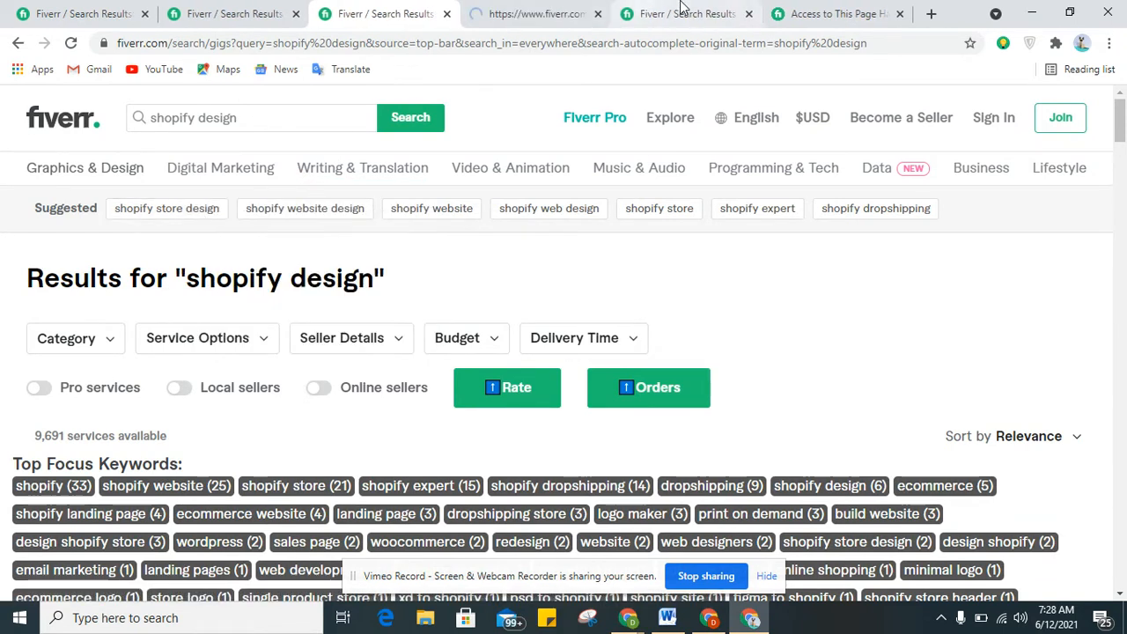
left_click(518, 16)
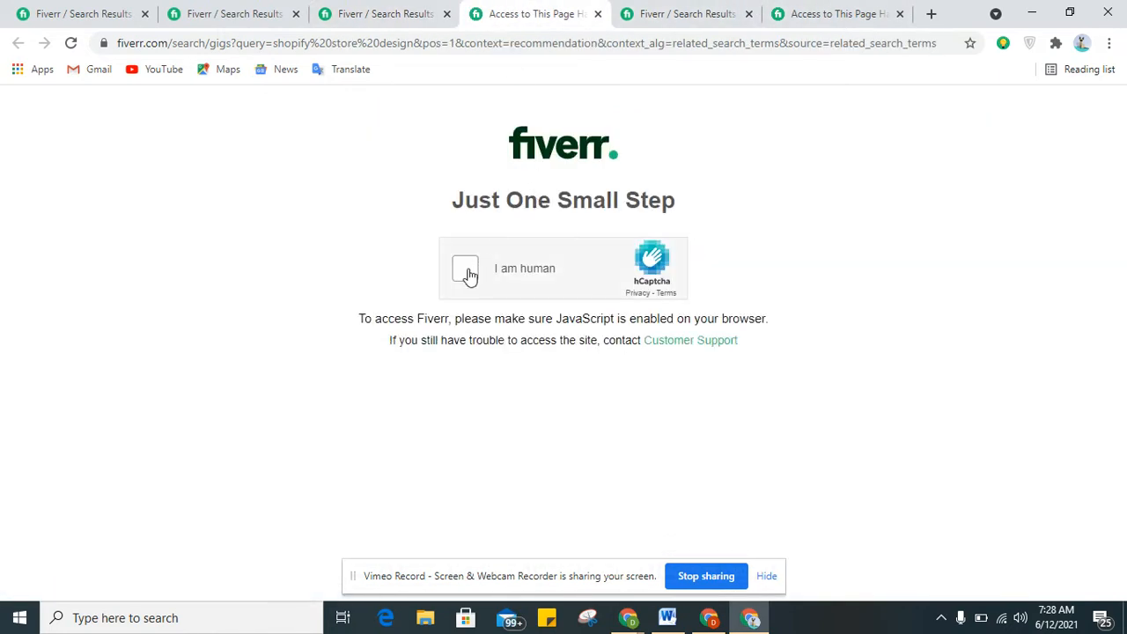
Complete the human verification for "shopify store design", selecting every image containing a bicycle in both rounds
left_click(466, 268)
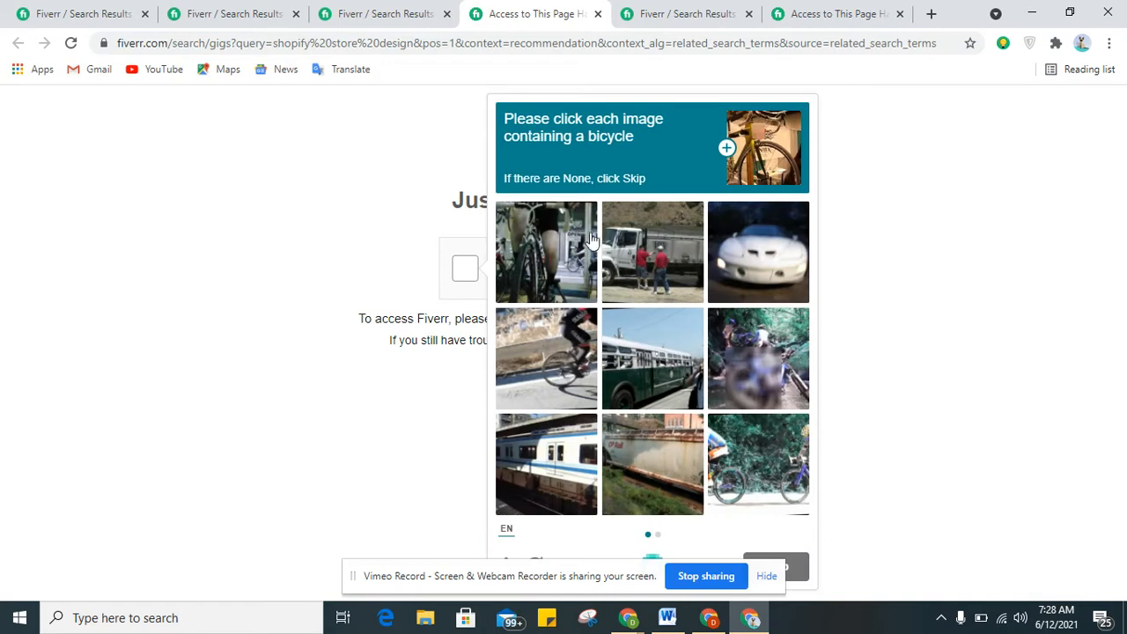
left_click(584, 334)
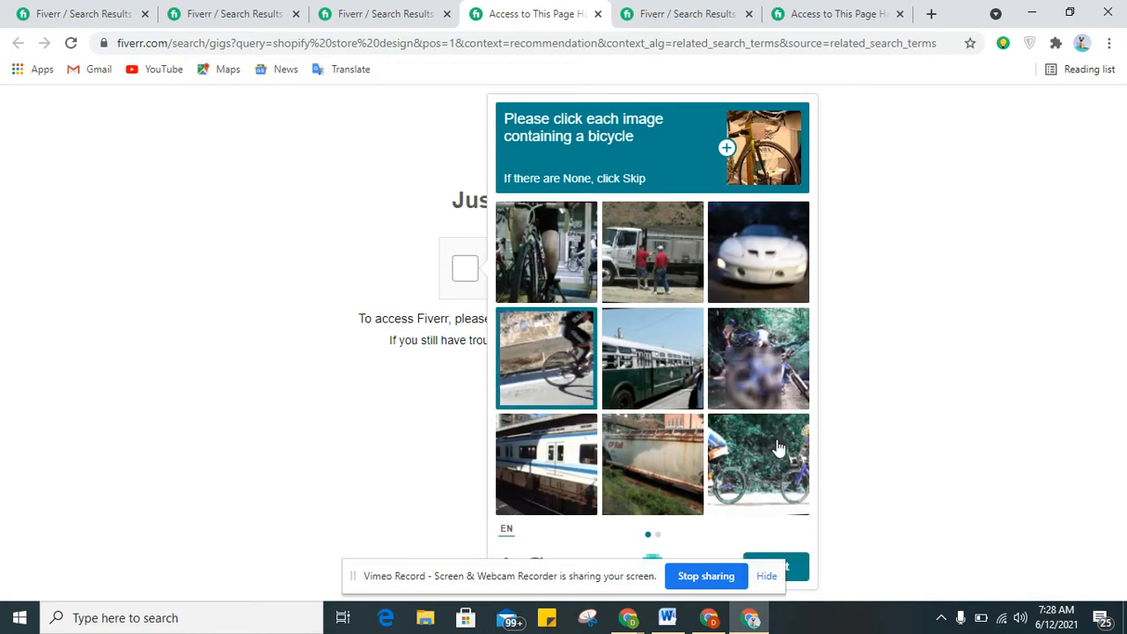
left_click(779, 449)
left_click(568, 279)
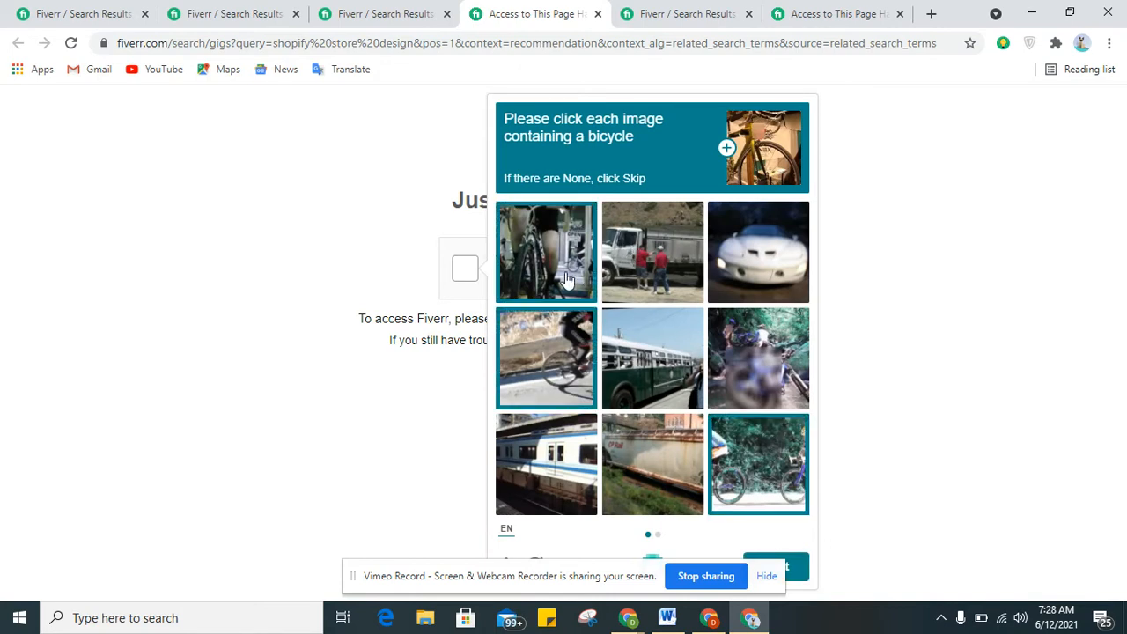
left_click(796, 568)
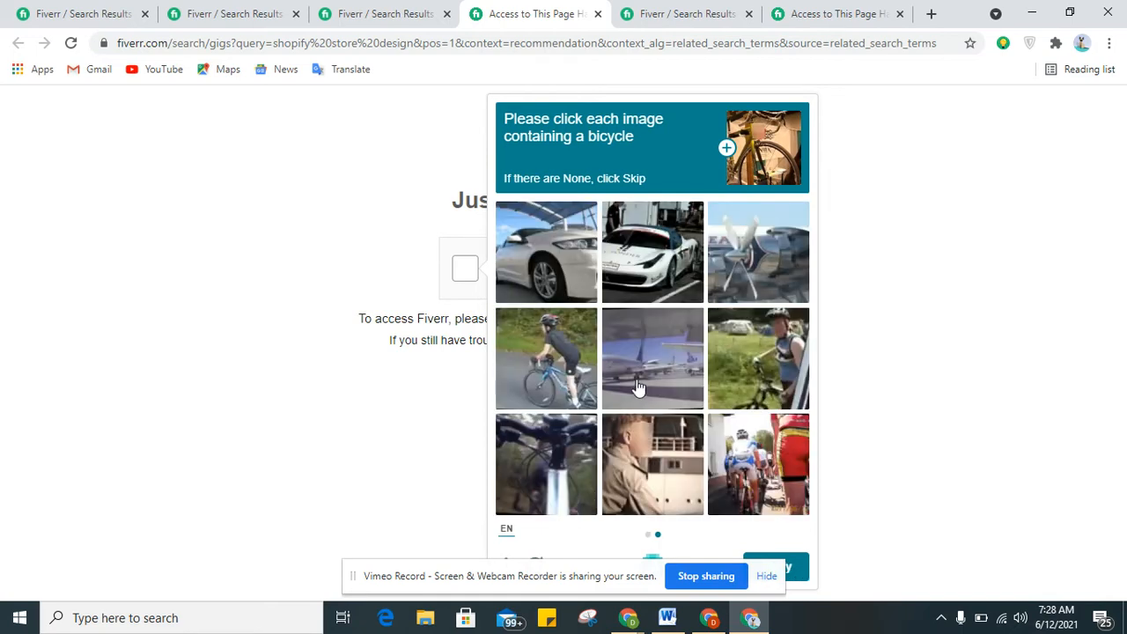
left_click(570, 356)
left_click(764, 349)
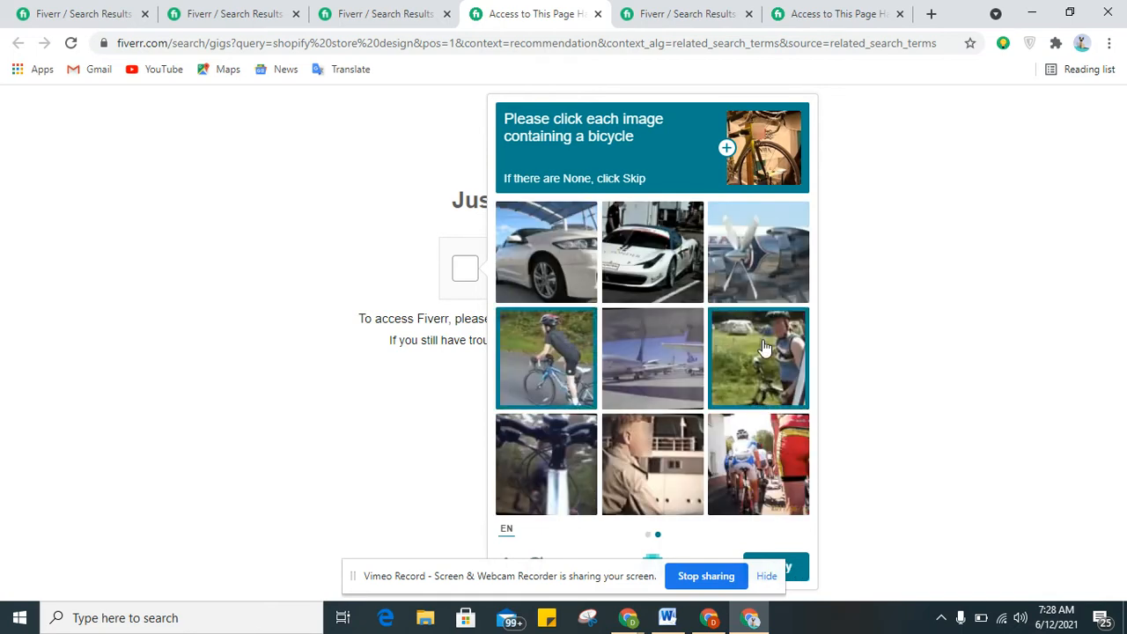
left_click(733, 454)
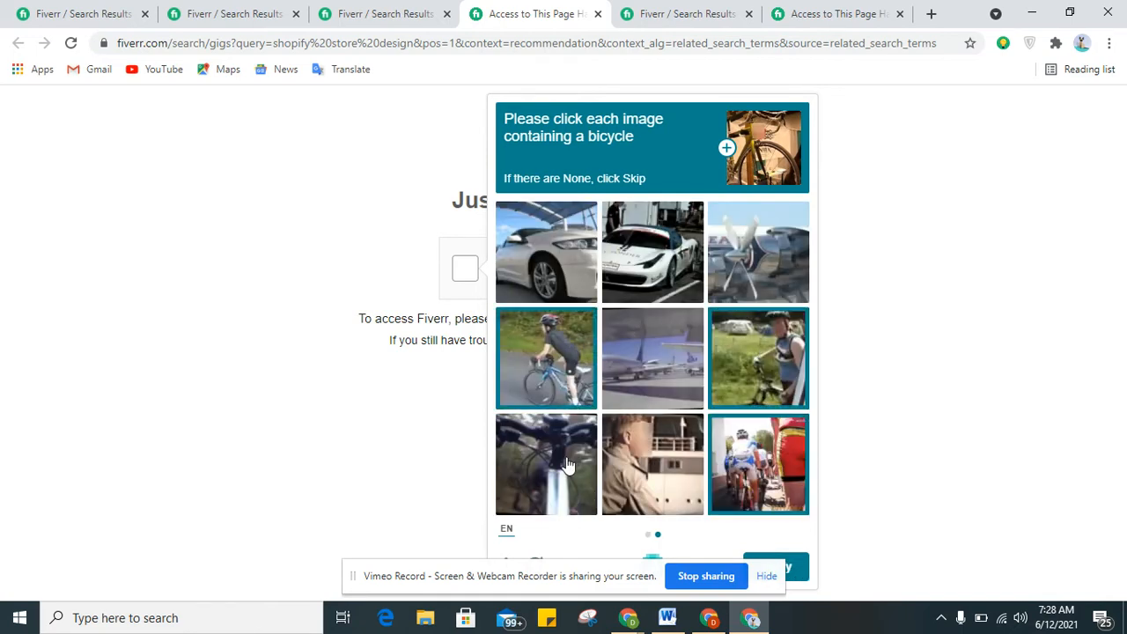
left_click(568, 465)
left_click(793, 567)
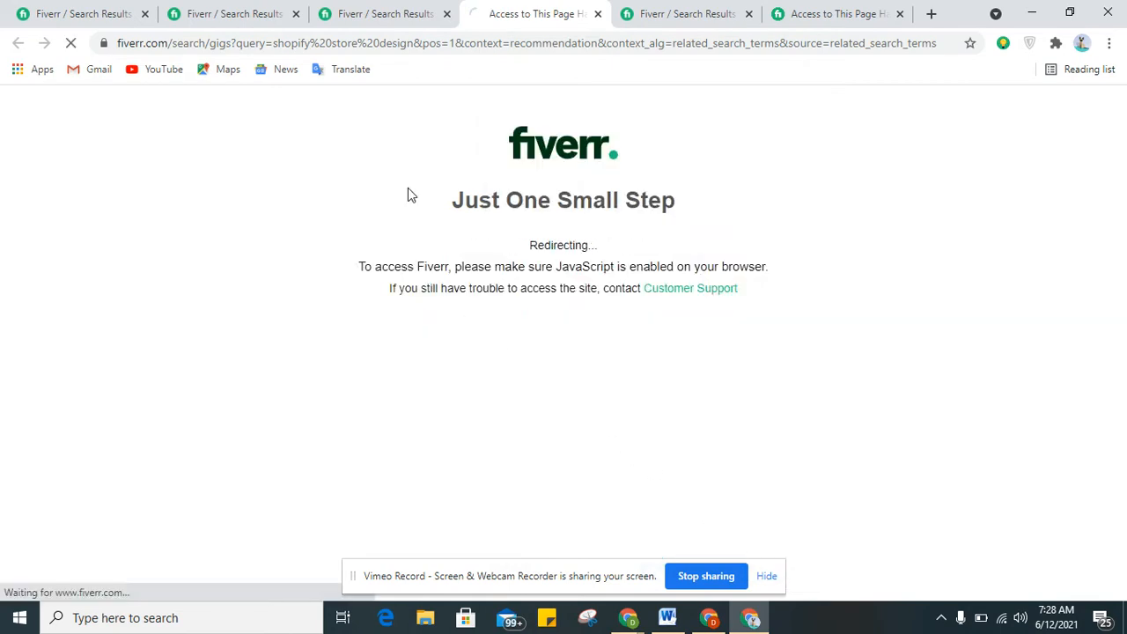
Reload the "shopify promotion" page and return to the "shopify store design" results
left_click(784, 11)
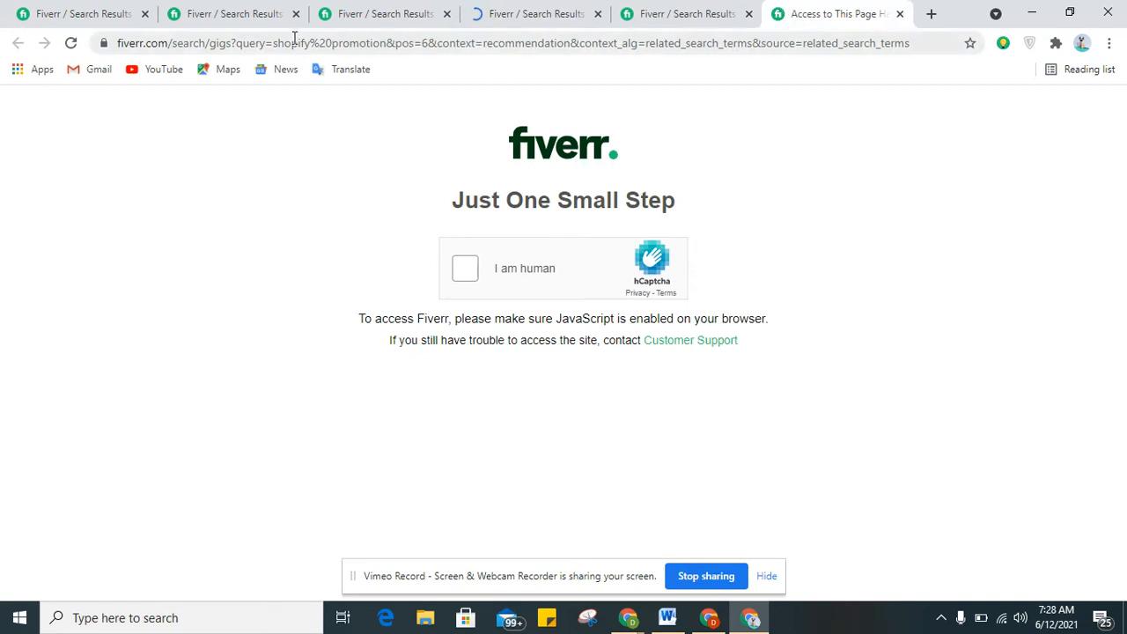
left_click(71, 43)
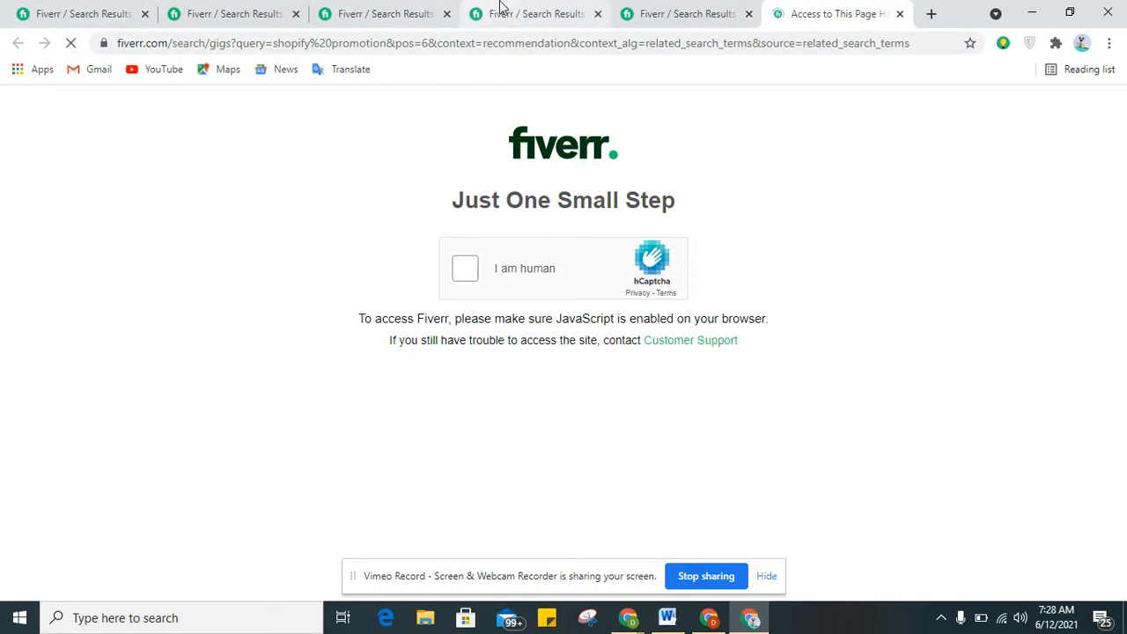
left_click(486, 11)
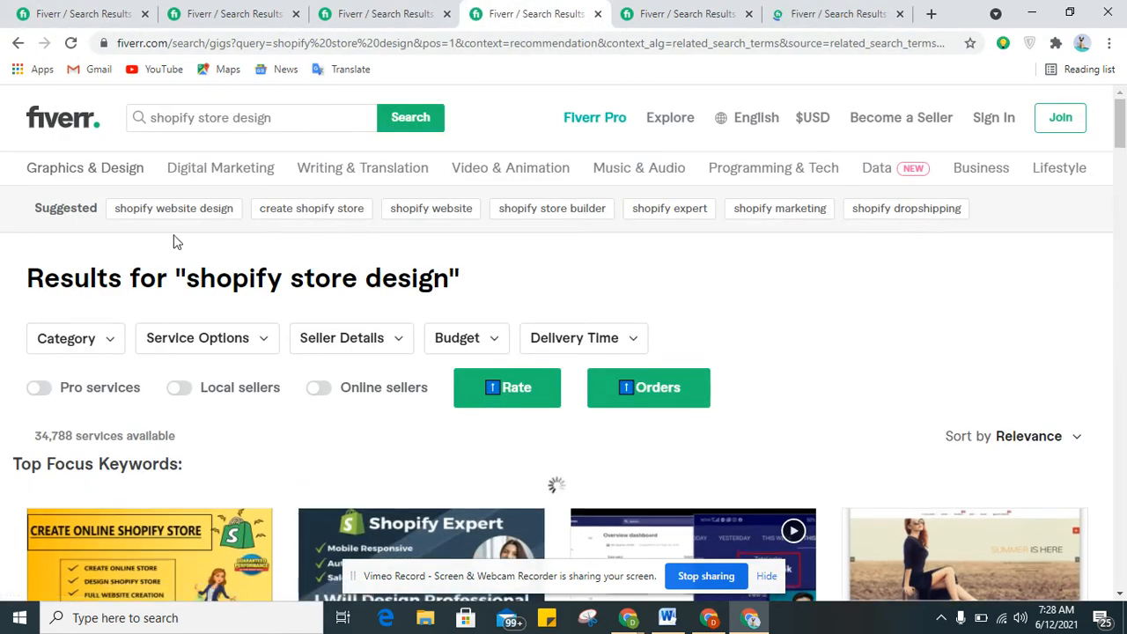
Follow the suggested search "create shopify store", try its suggestion "shopify website design" and reload that page
left_click(342, 218)
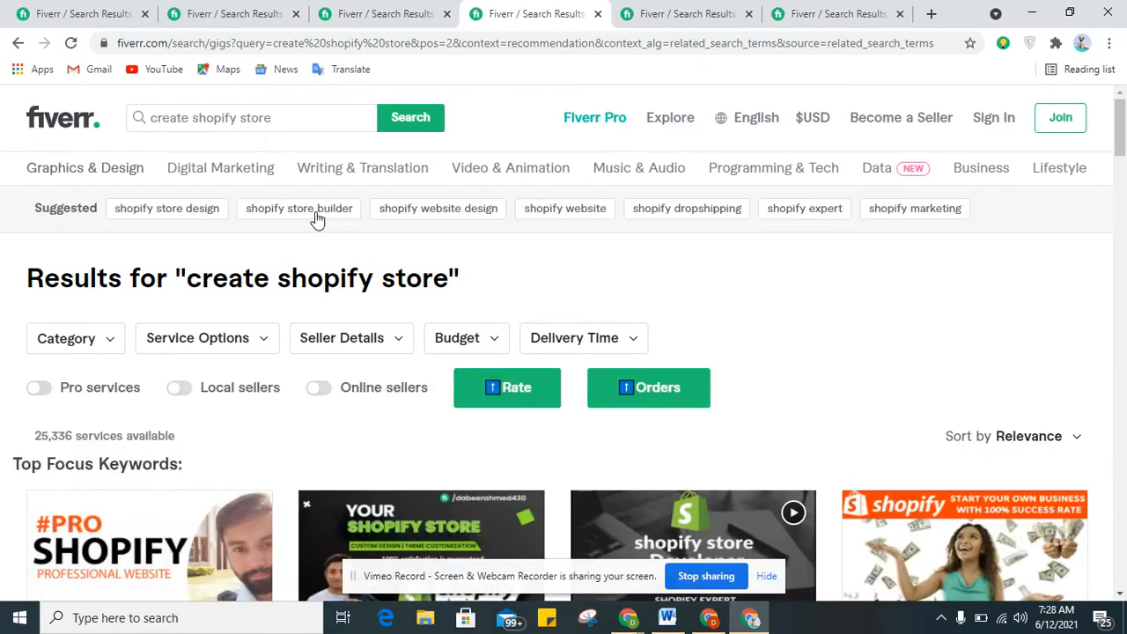
left_click(415, 212)
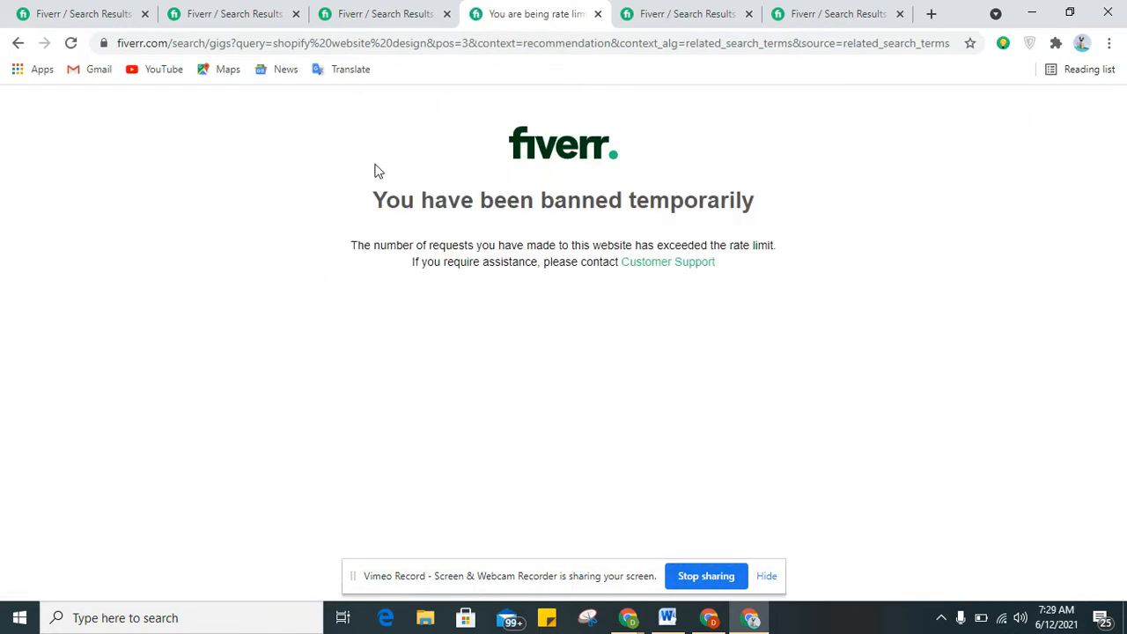
left_click(72, 43)
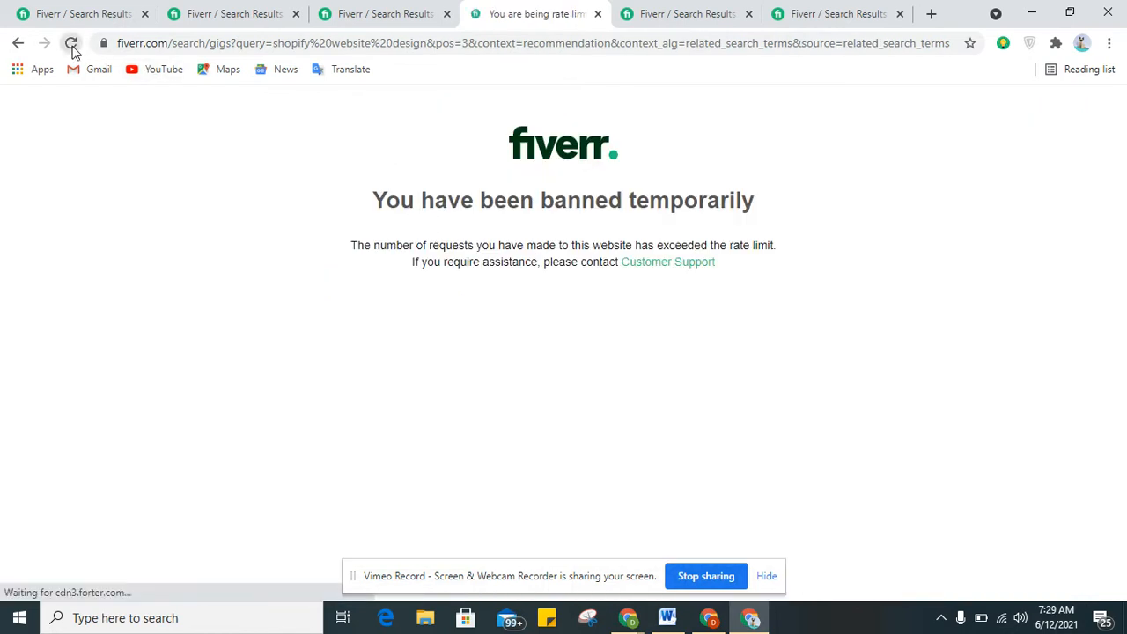
Review the service count and Top Focus Keywords in the "shopify promotion" results, passing by the "website promotion" tab
left_click(638, 10)
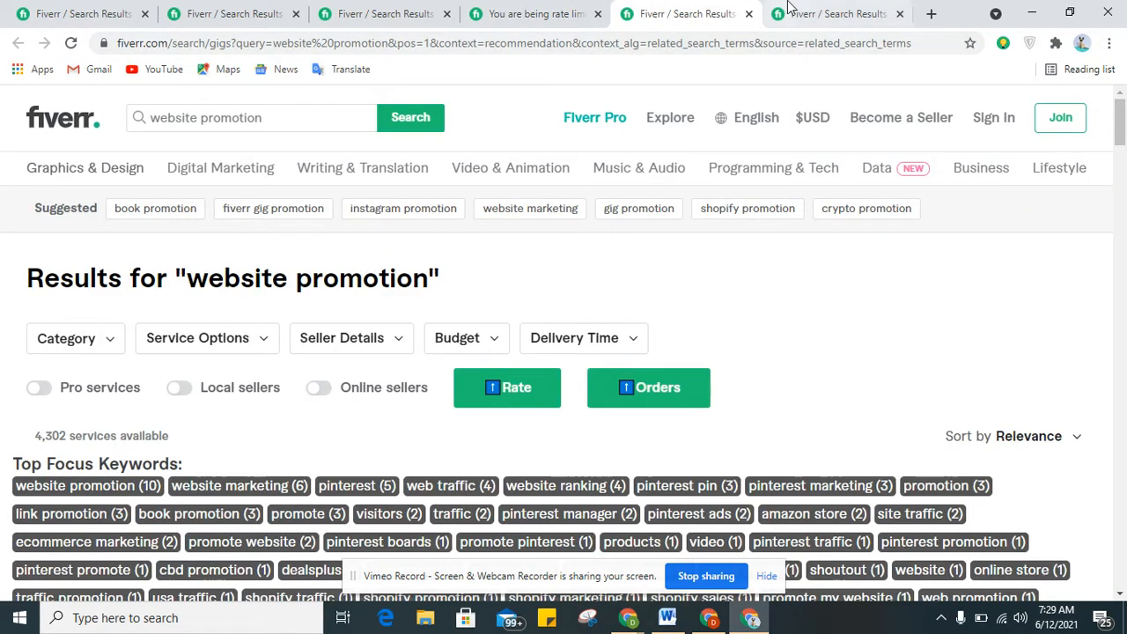
left_click(817, 10)
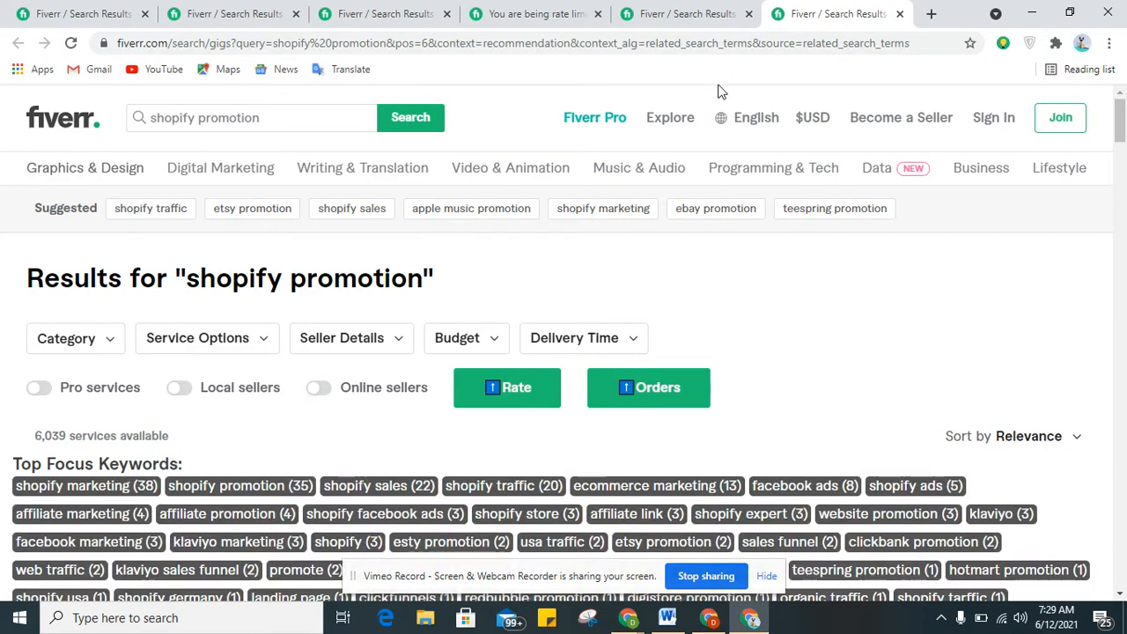
left_click_drag(1122, 104, 1120, 130)
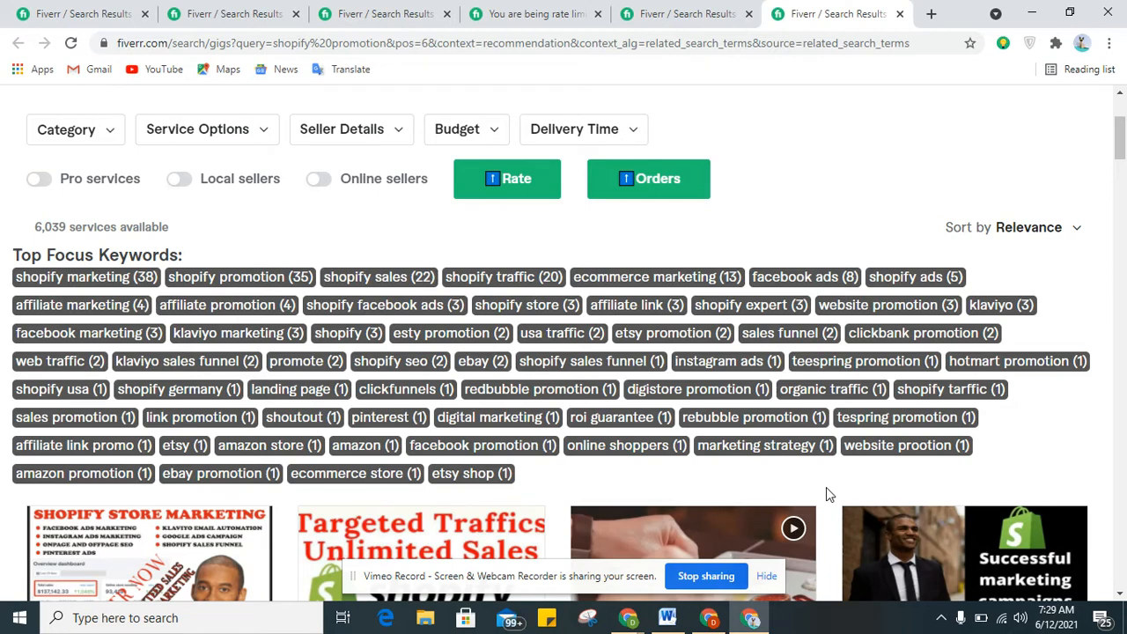
Revisit the "website marketing" and "shopify design" results for title ideas, and return to the new gig form
left_click(712, 618)
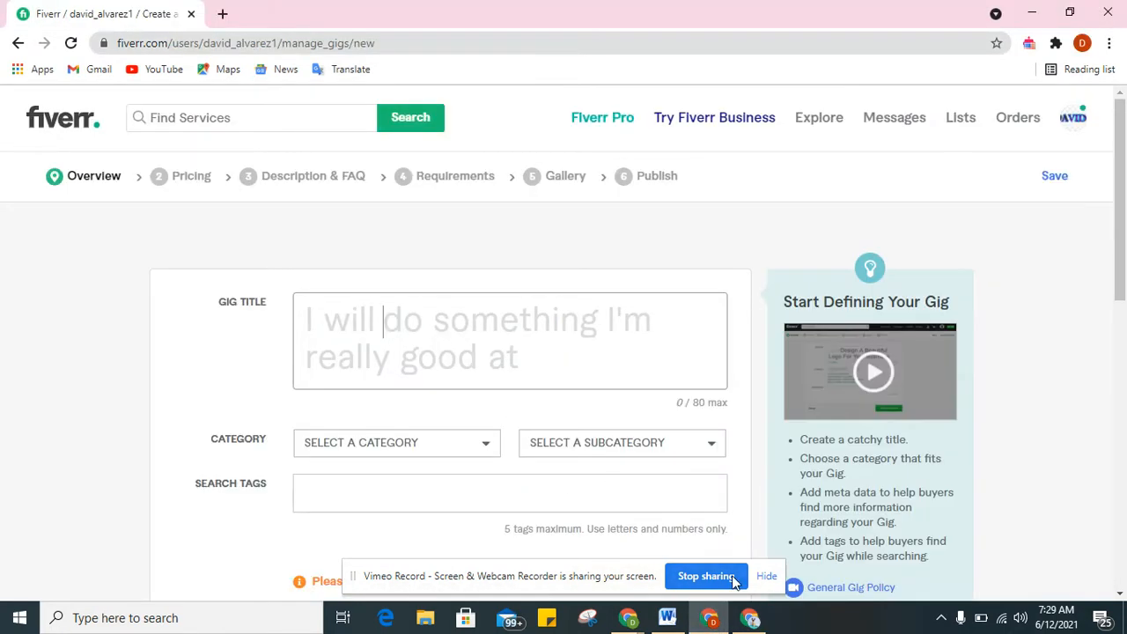
left_click(749, 618)
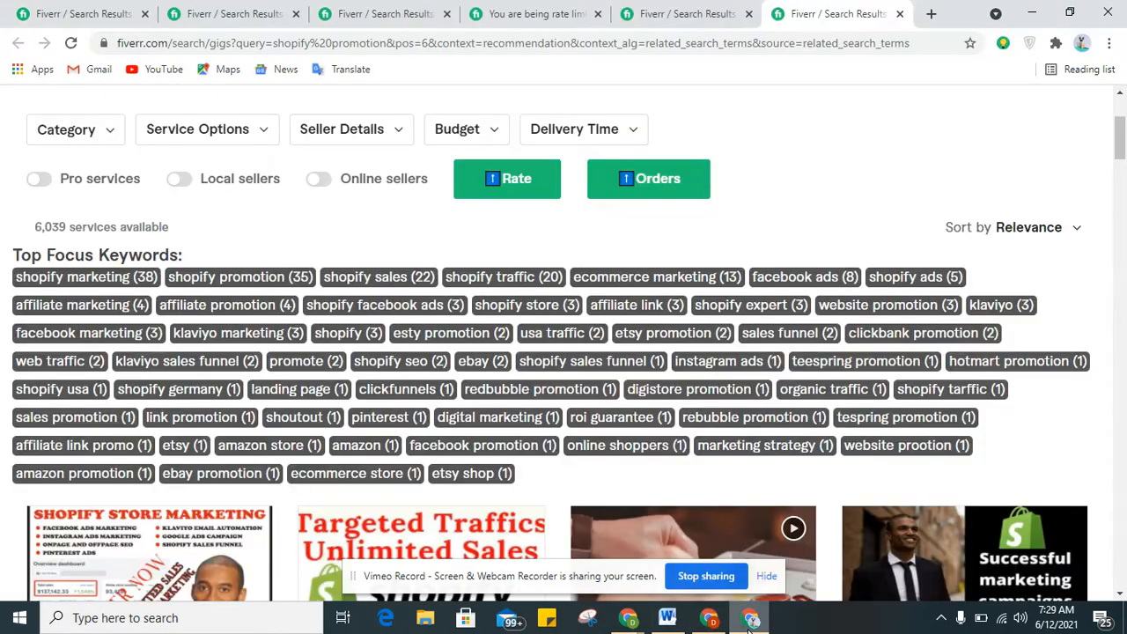
left_click(211, 11)
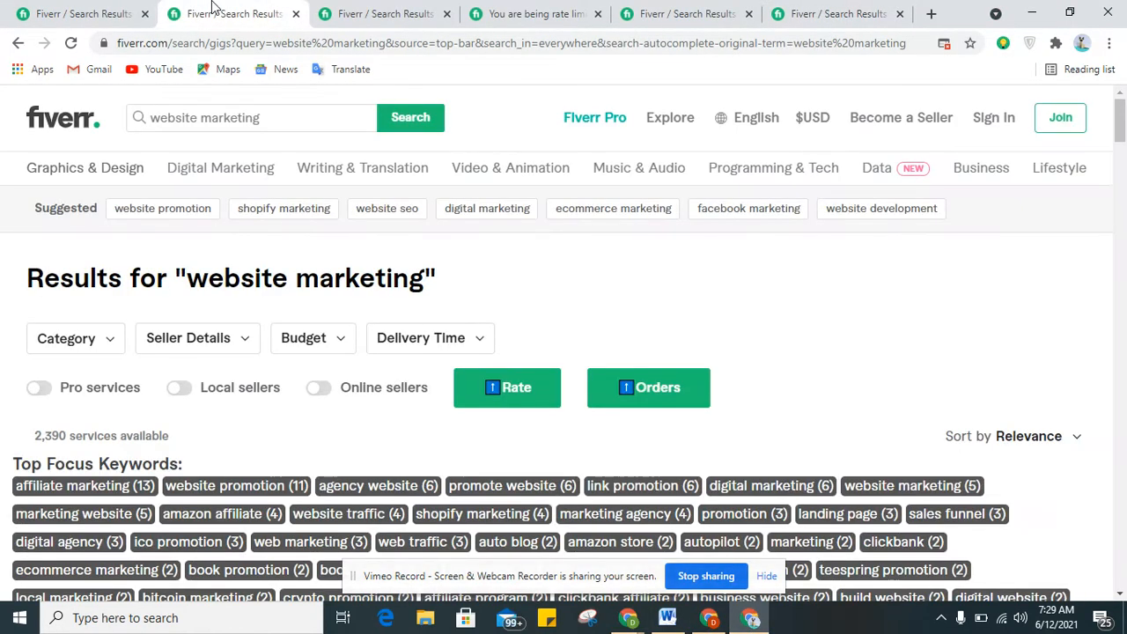
left_click(372, 11)
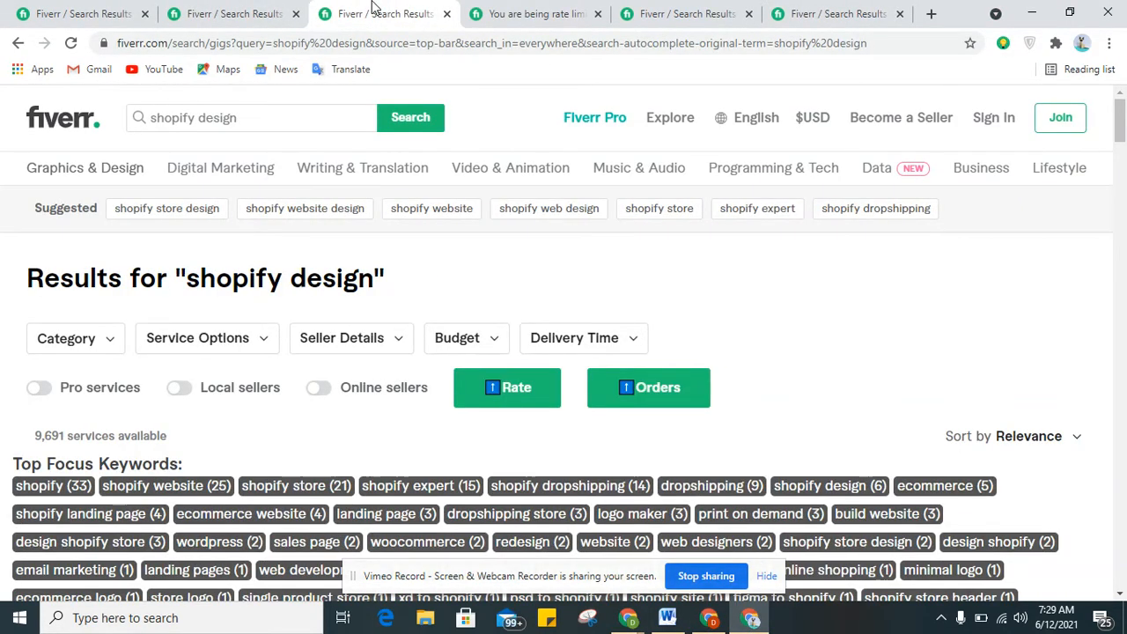
left_click(500, 11)
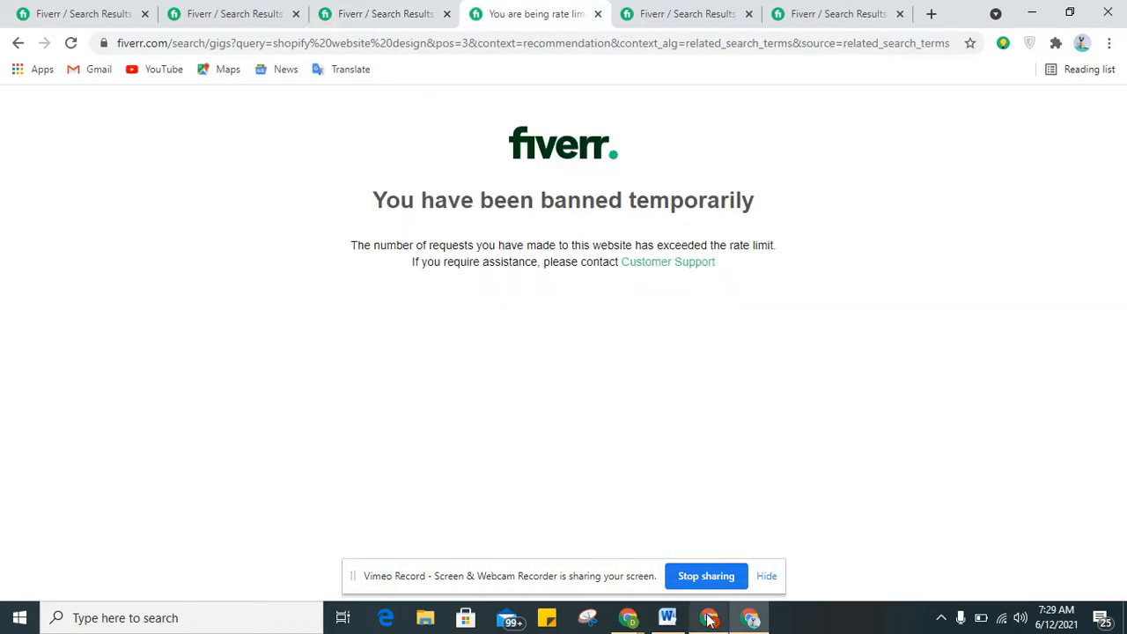
left_click(709, 620)
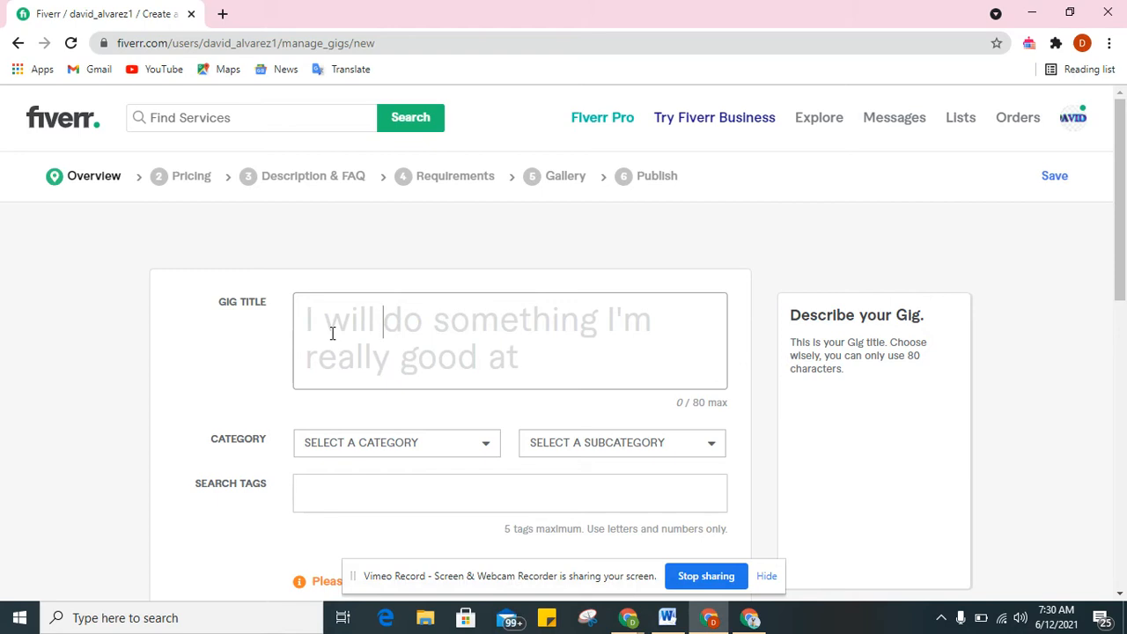
type("DESIGN")
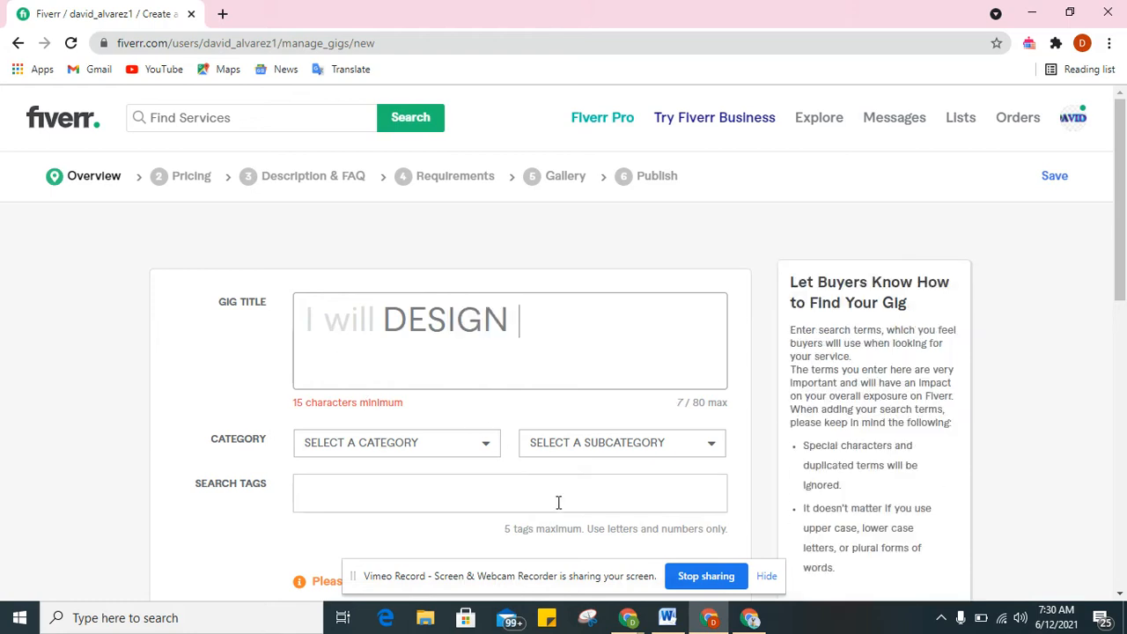
key("BackSpace")
key("BackSpace")
key("BackSpace")
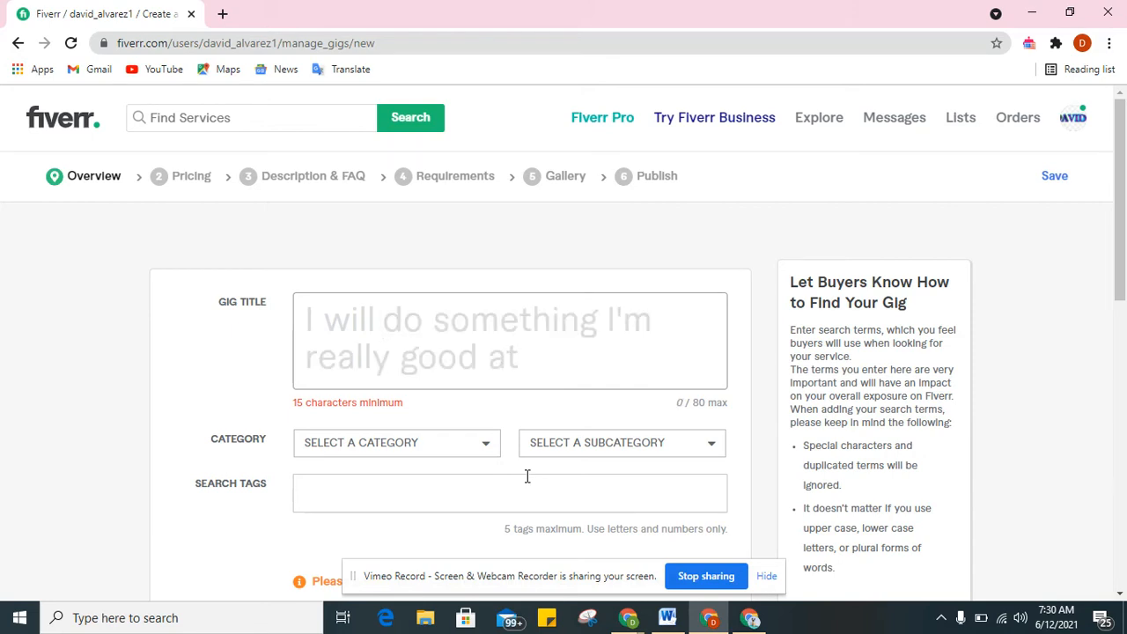
type("D")
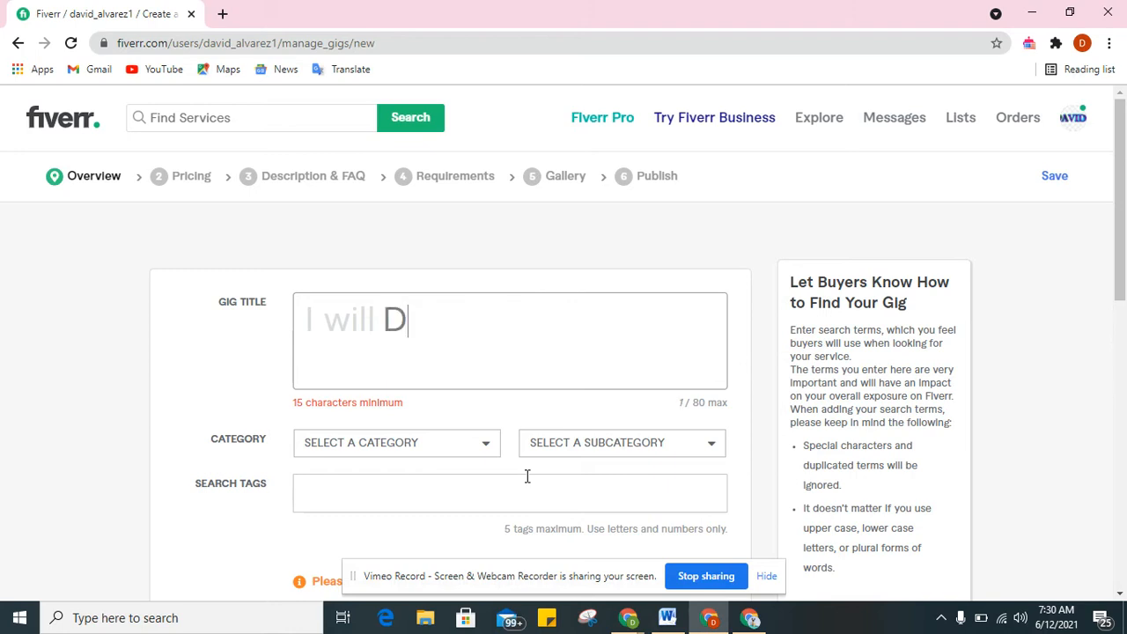
type("O SH")
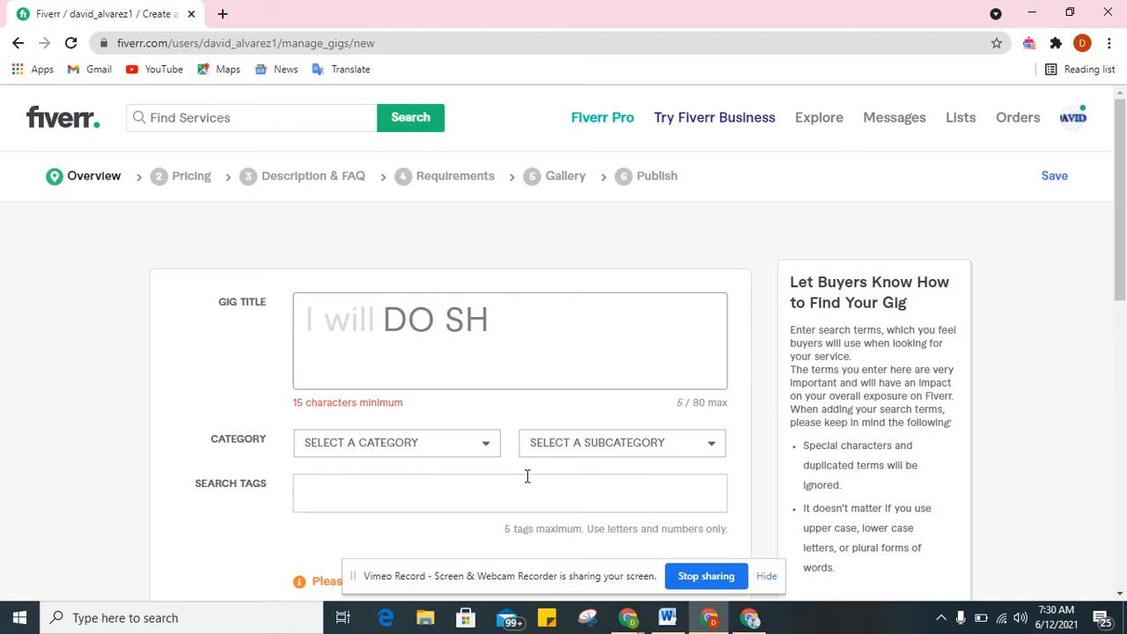
key("BackSpace")
key("BackSpace")
key("BackSpace")
key("BackSpace")
key("BackSpace")
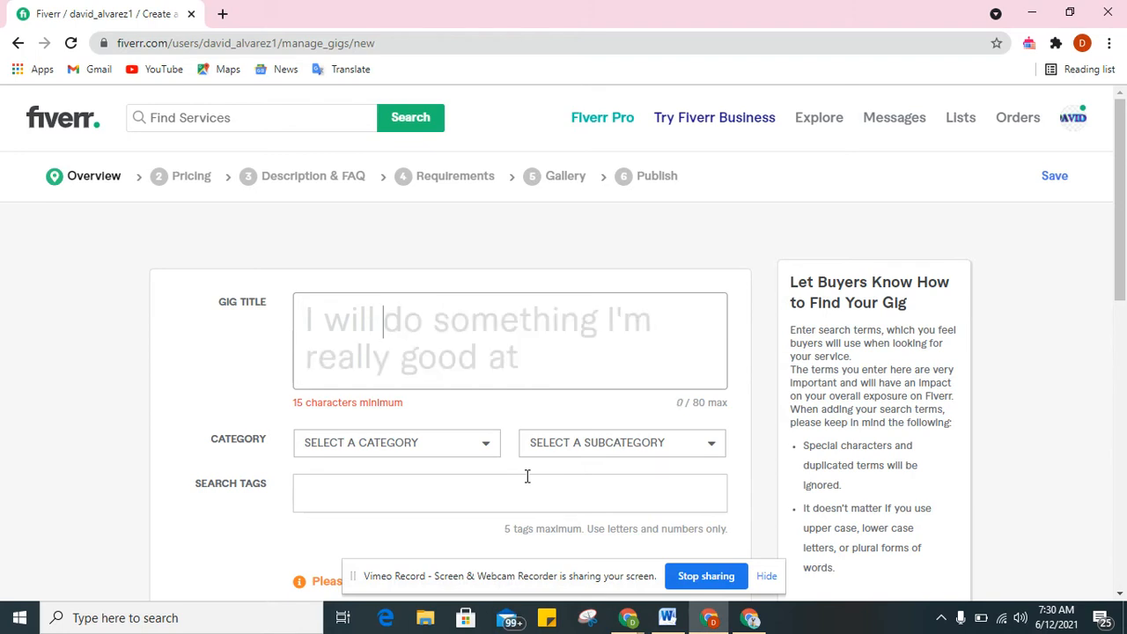
Enter "DESIGN SHOPIFY DROPSHIPPING STORE WEBSITE" as the gig title following "I will"
type("DESIG")
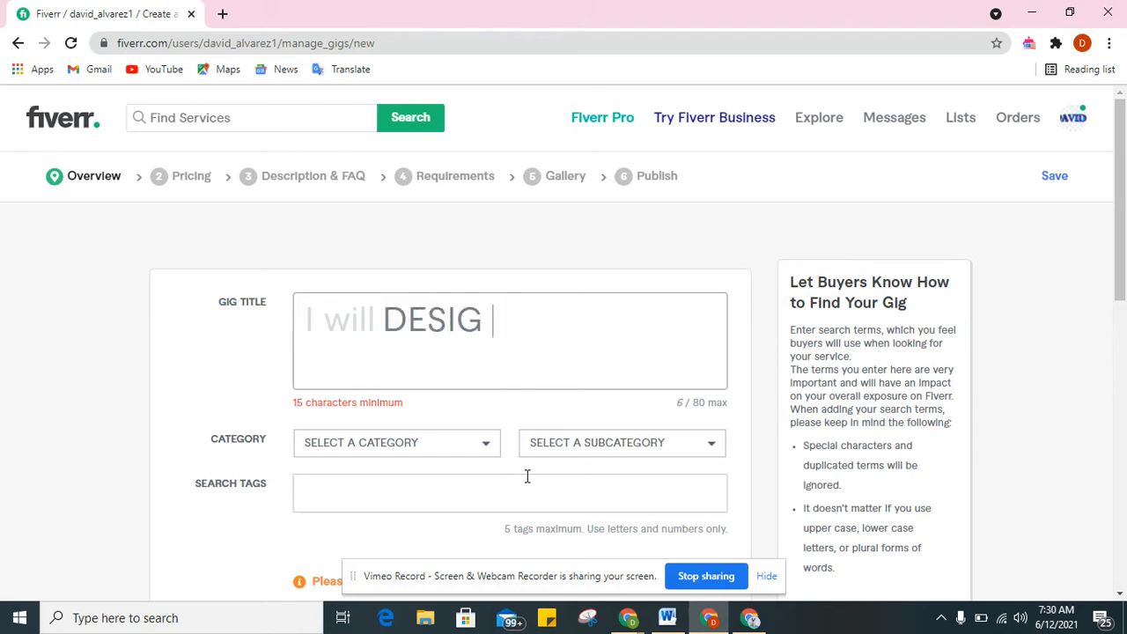
key("BackSpace")
type("N SHOPI")
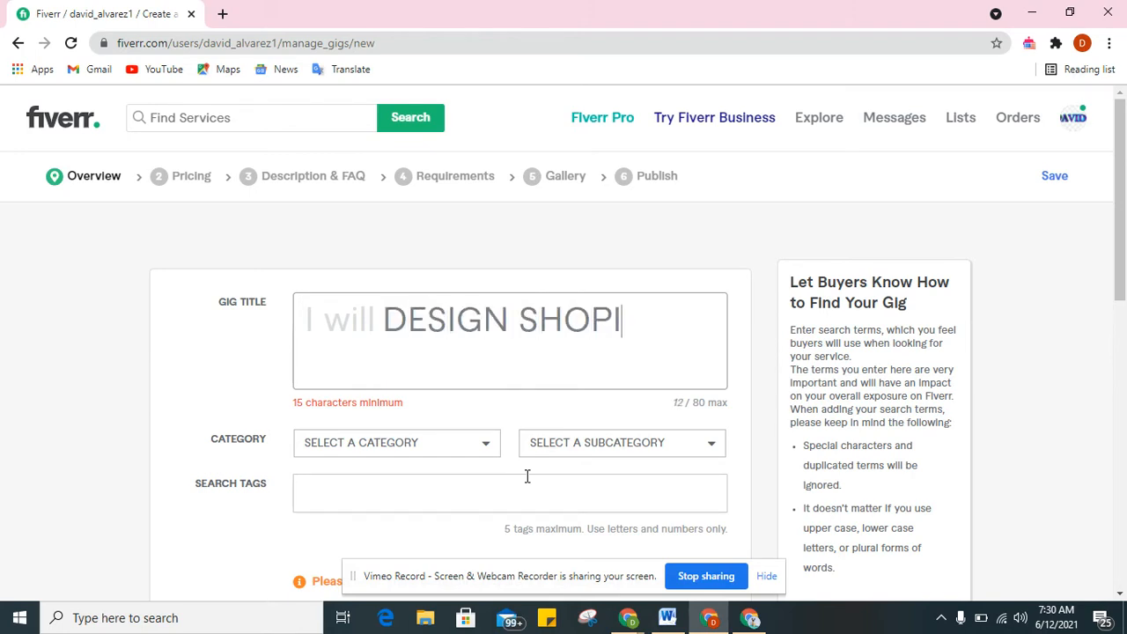
type("FY DROPSHIPPING")
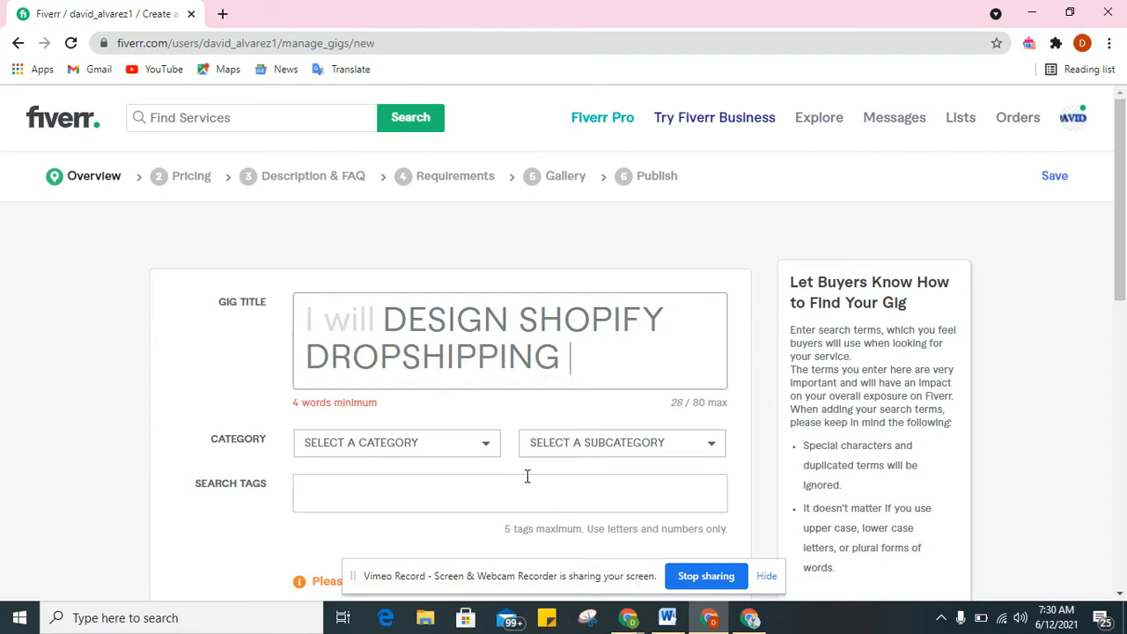
mouse_move(747, 621)
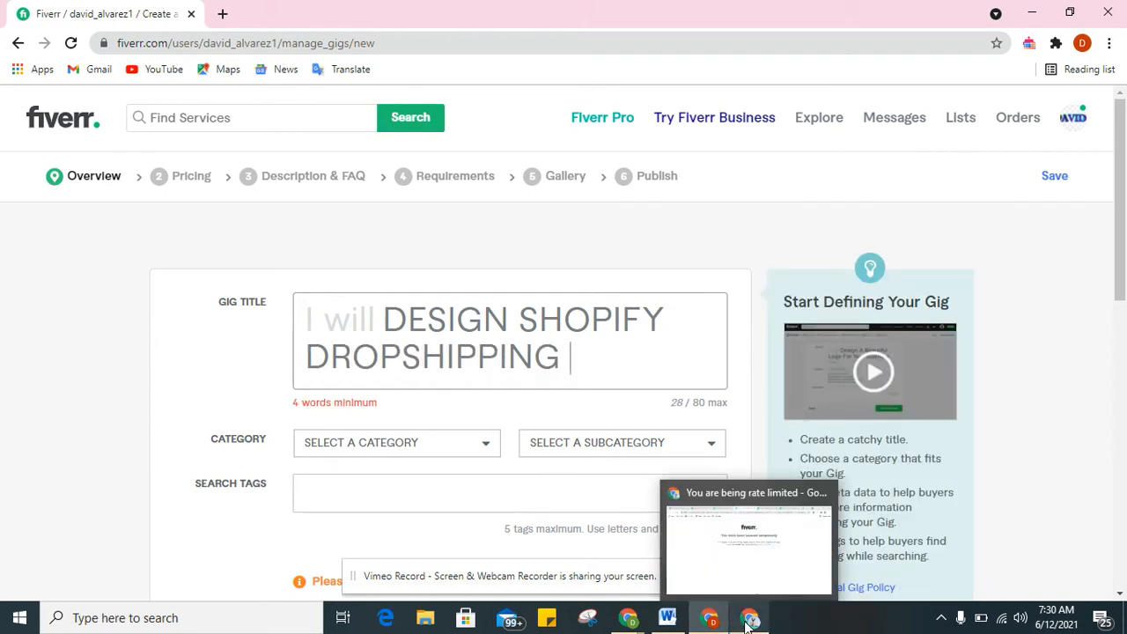
type("S")
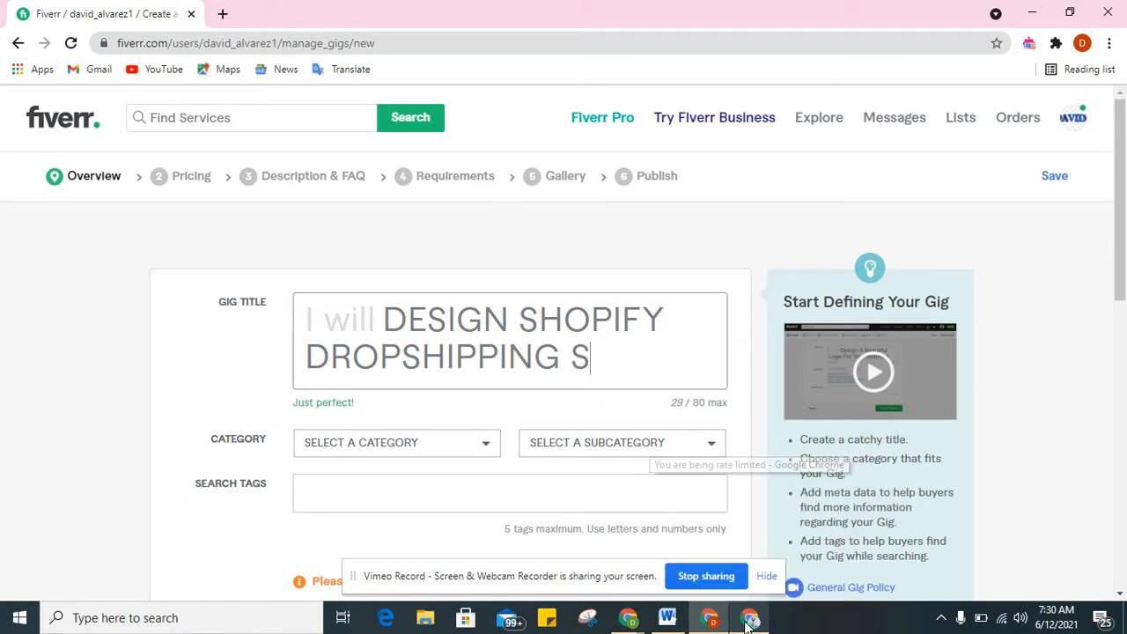
type("TORE WEBSITE")
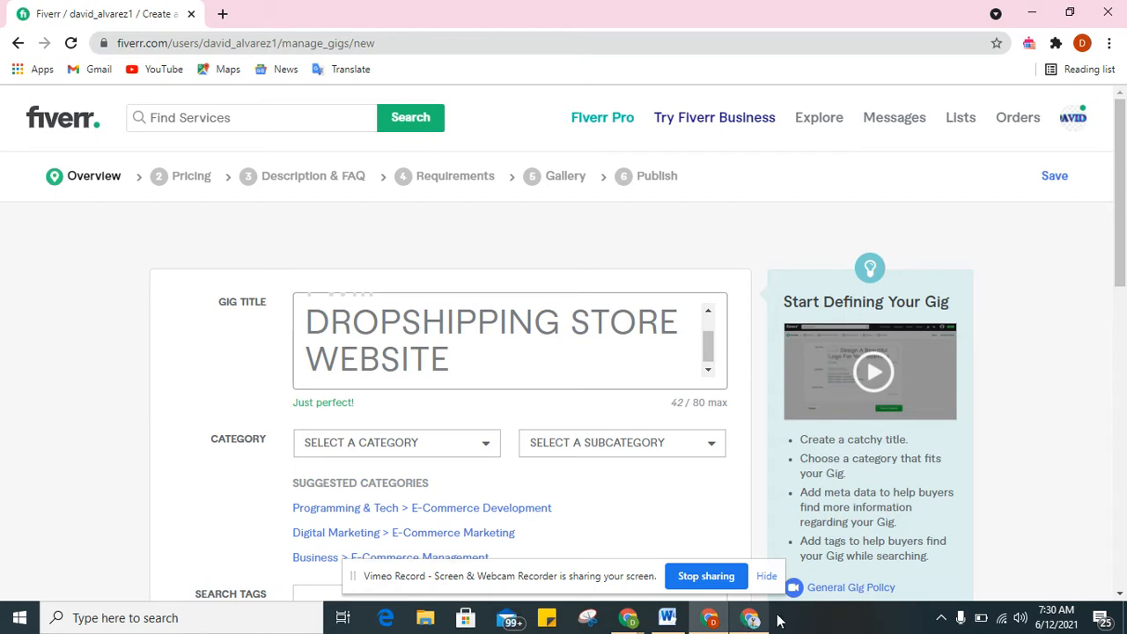
Extend the end of the gig title with "WITH FACEBOOK VIDEO ADS MARKETING"
left_click_drag(708, 345, 708, 345)
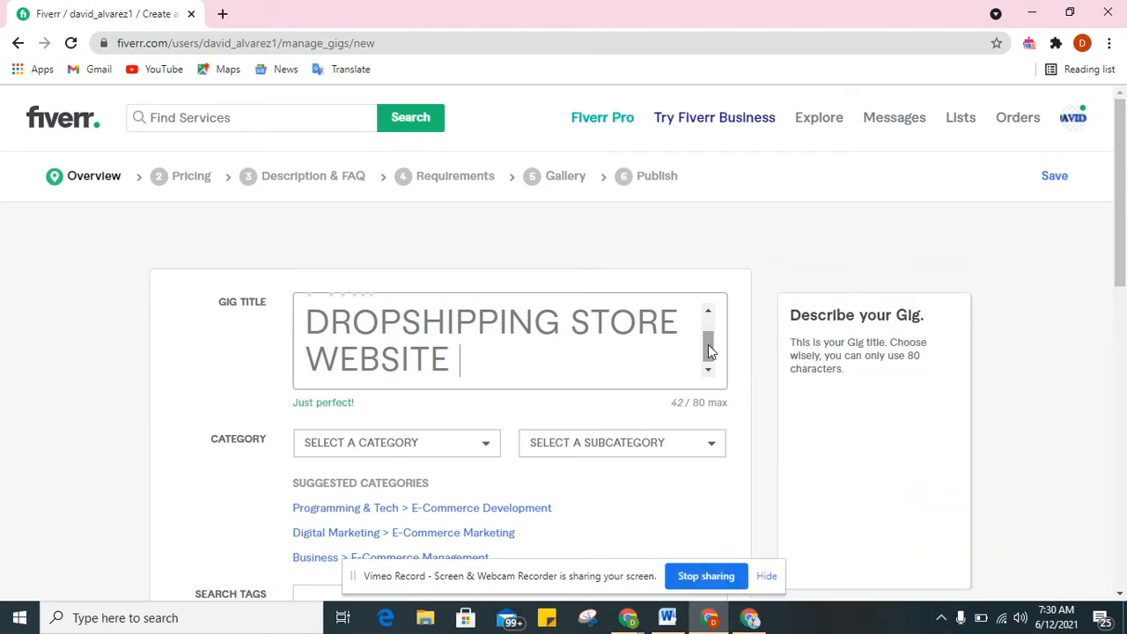
type("WITH ")
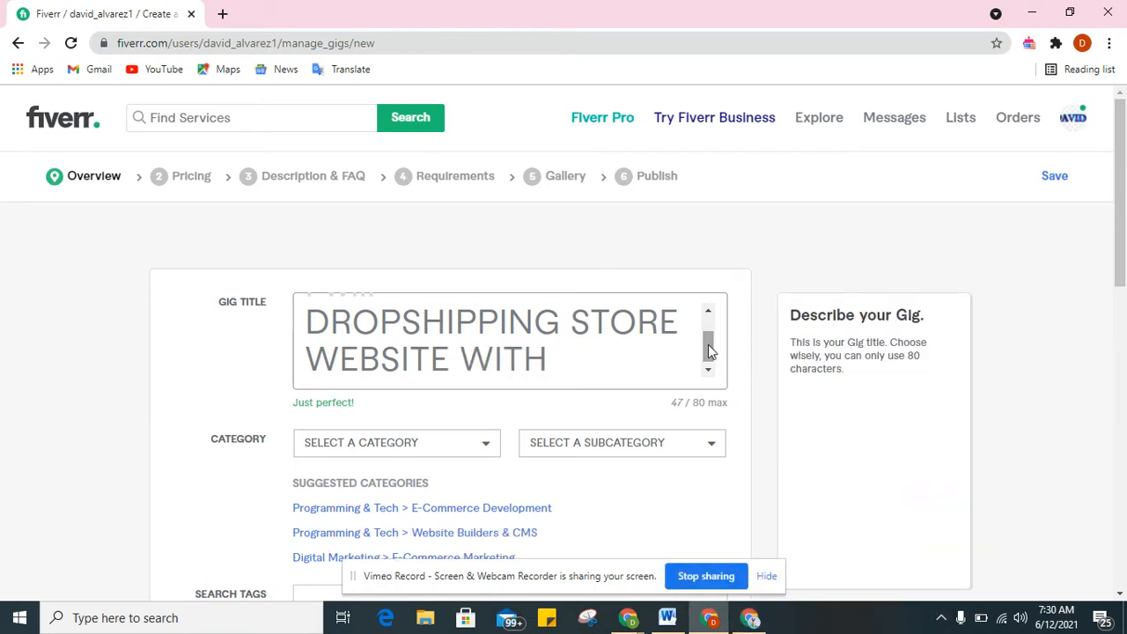
type("FACEBOOK ")
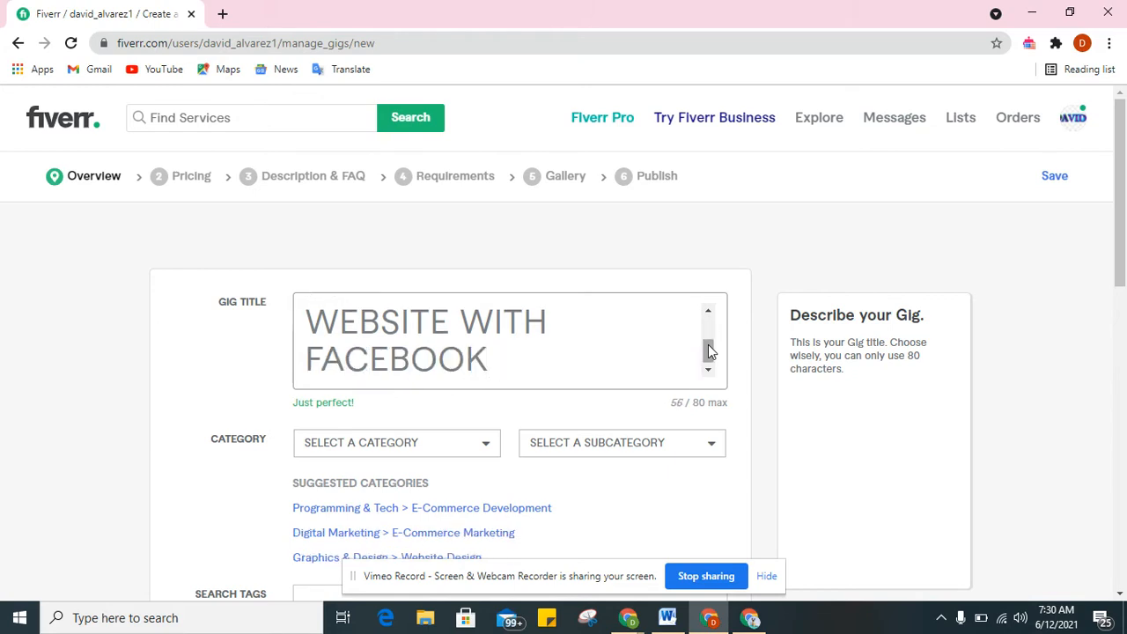
type("VIDEO AD")
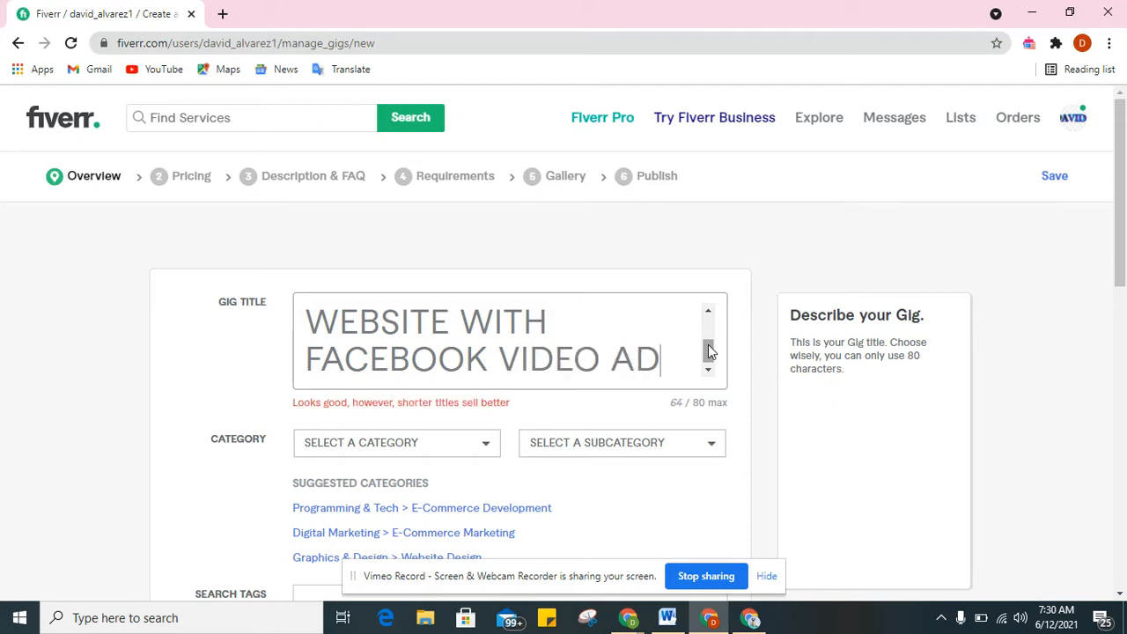
type("S MARKET")
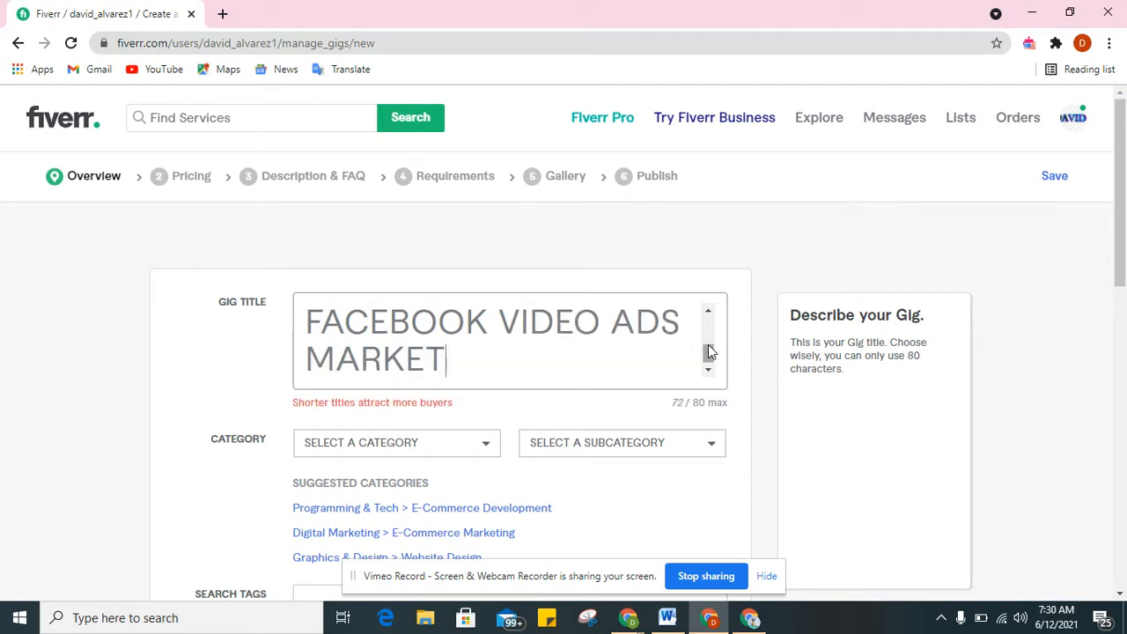
type("ING")
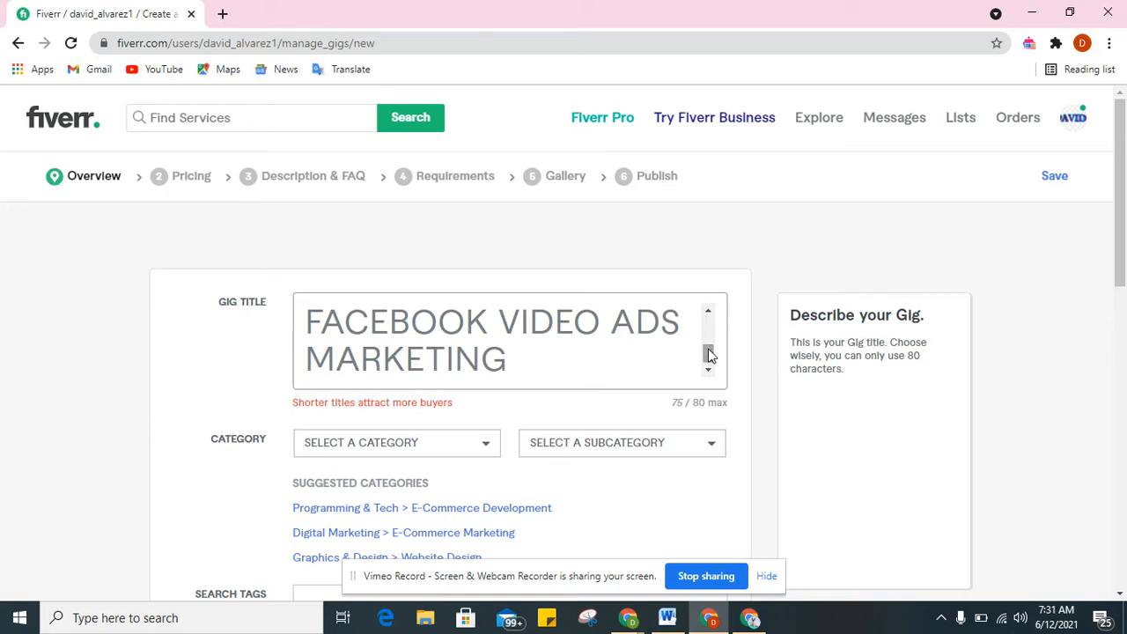
Review the whole gig title against the Top Focus Keywords in the "shopify design" and "website promotion" results, and return to the gig form
left_click_drag(710, 352, 711, 325)
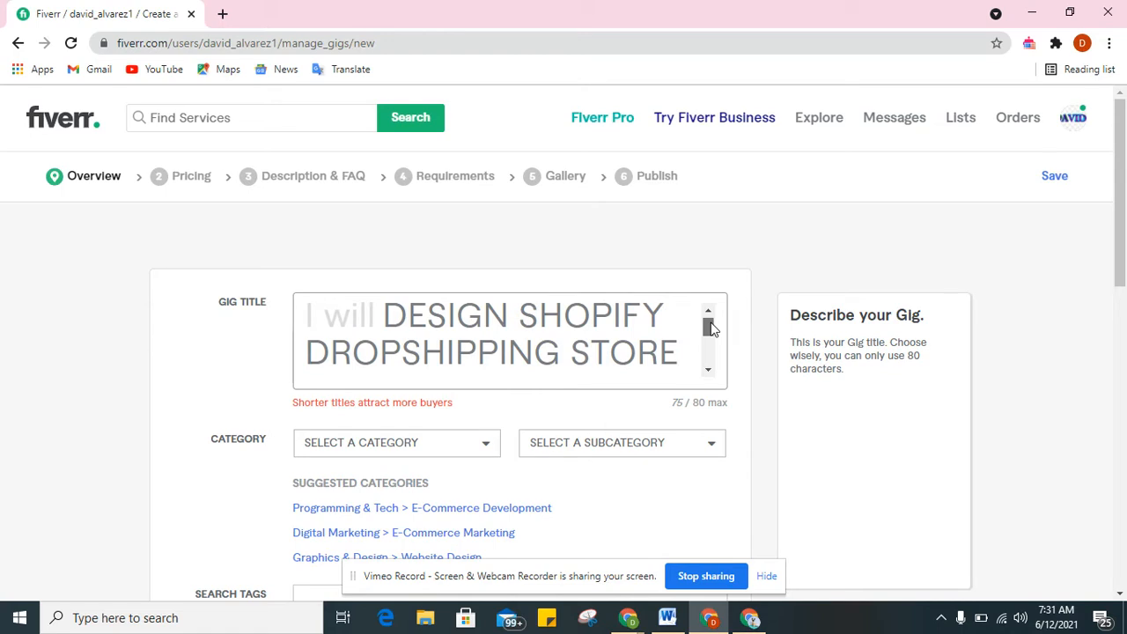
left_click_drag(711, 326, 711, 327)
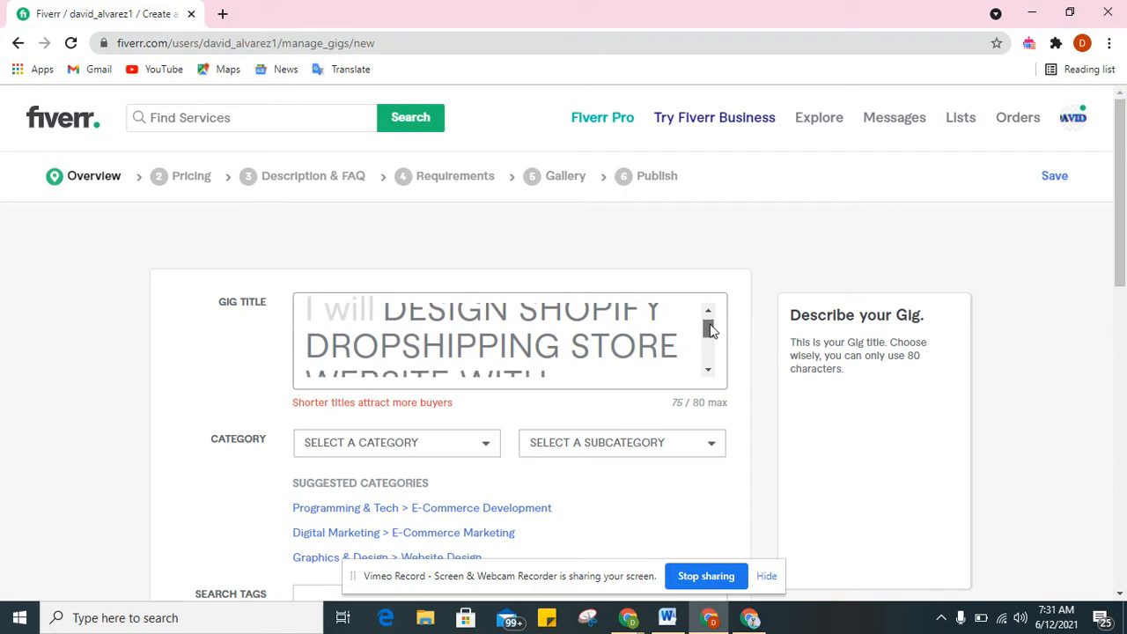
left_click_drag(710, 324, 710, 332)
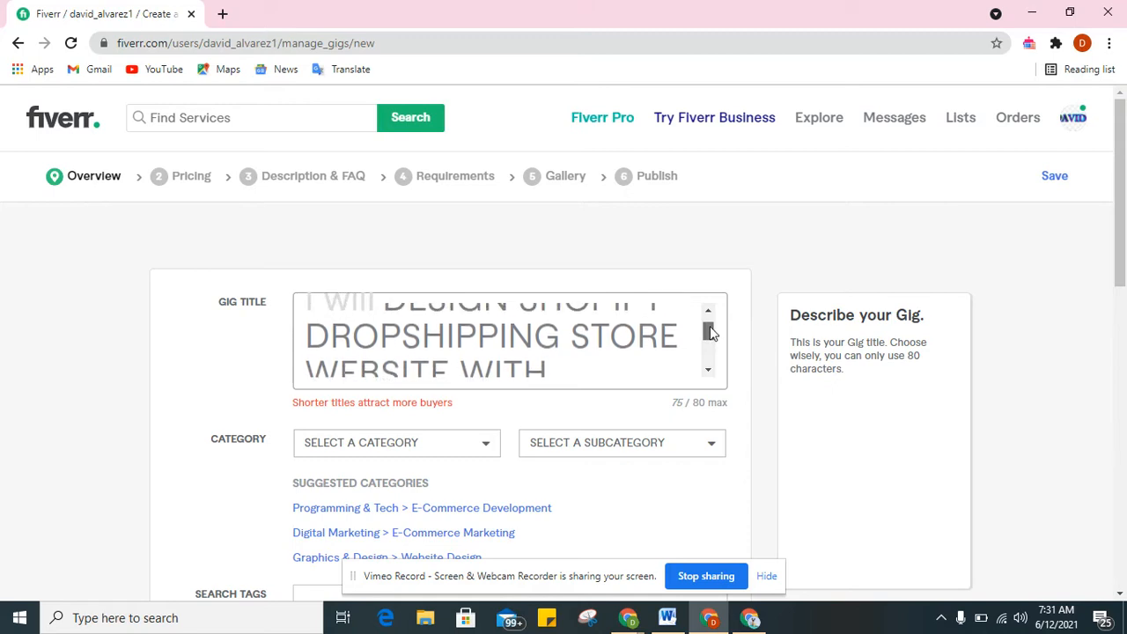
left_click_drag(710, 332, 713, 339)
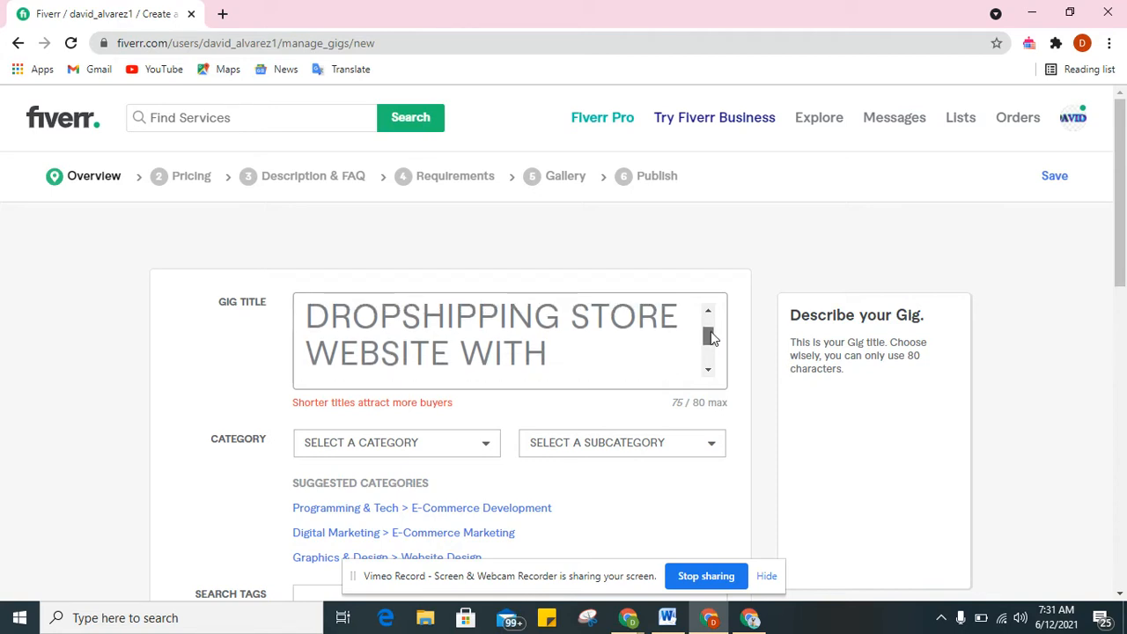
mouse_move(713, 339)
left_mouse_down()
mouse_move(712, 353)
mouse_move(714, 333)
left_mouse_up()
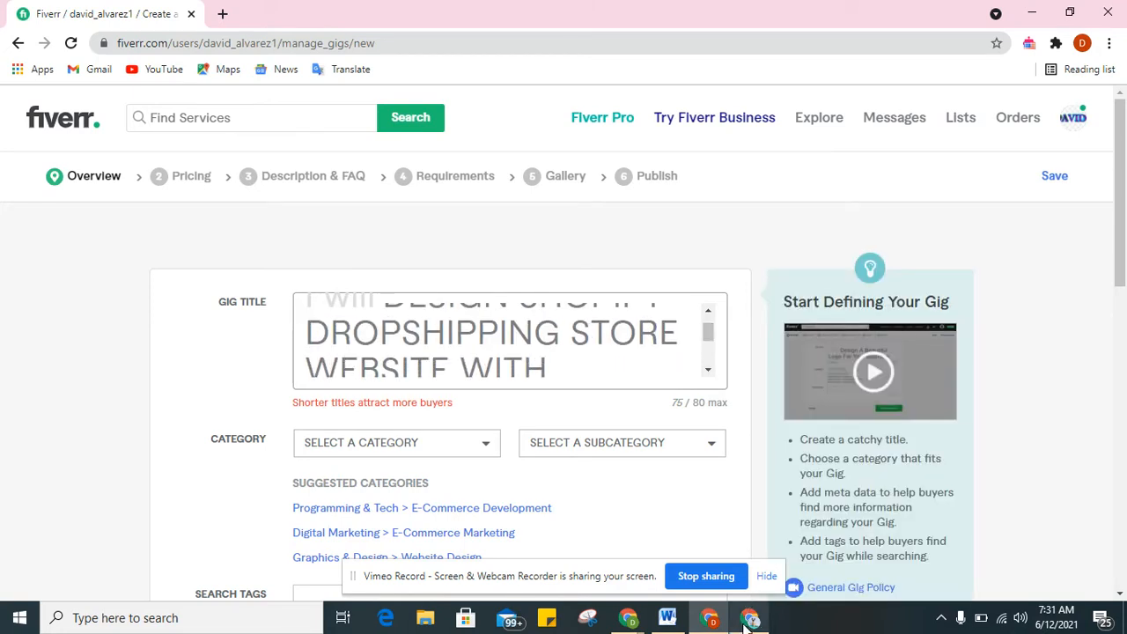
left_click(749, 617)
left_click(384, 9)
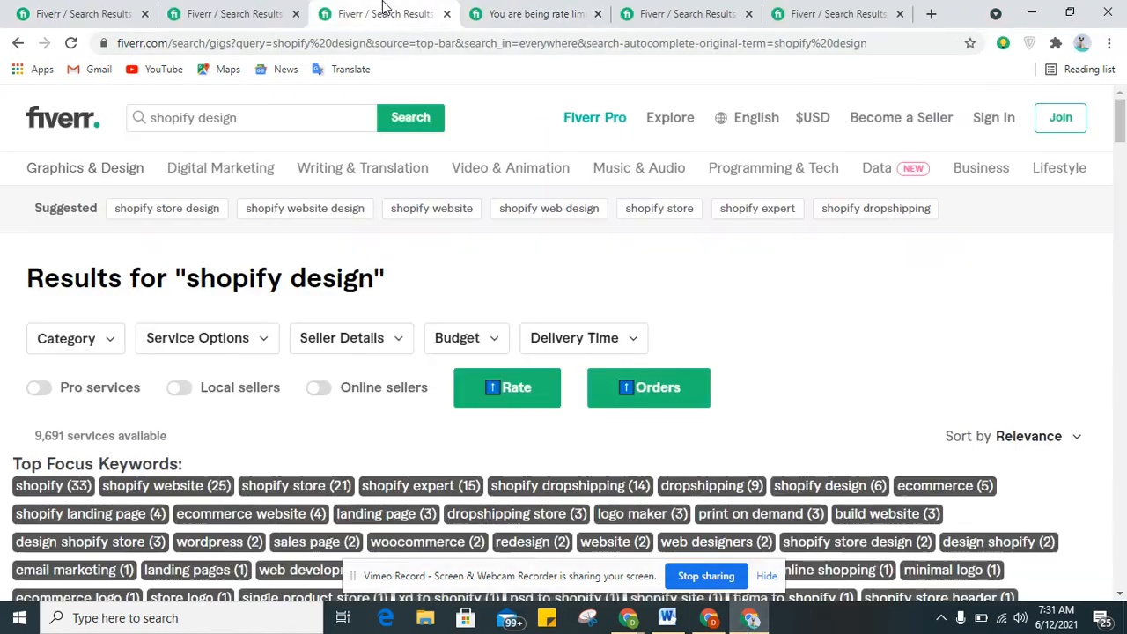
left_click(667, 11)
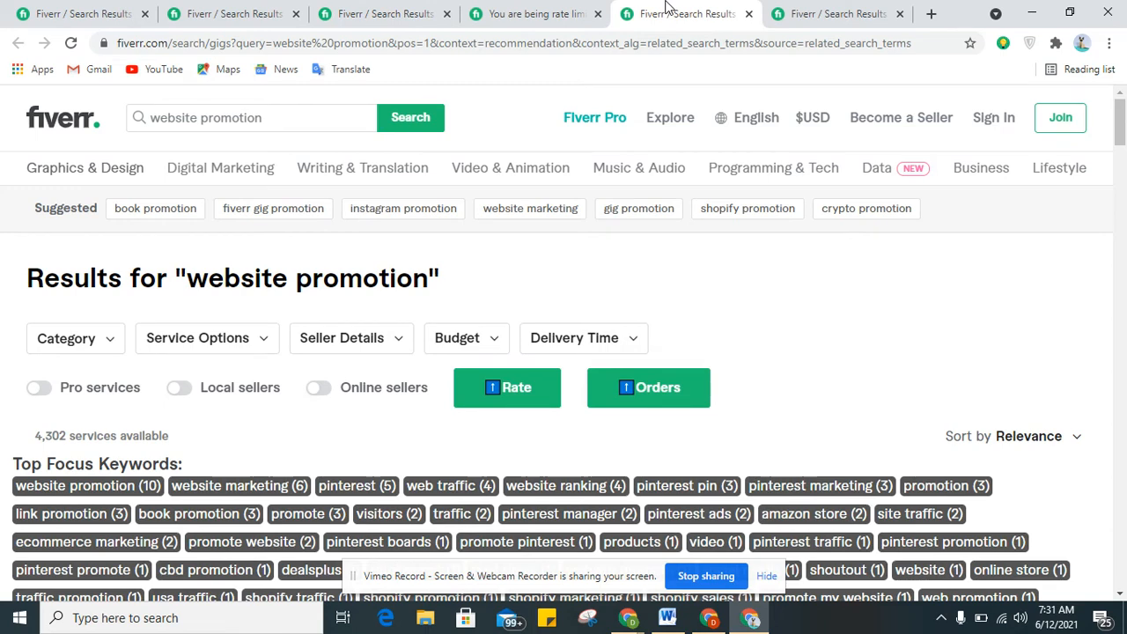
left_click(709, 618)
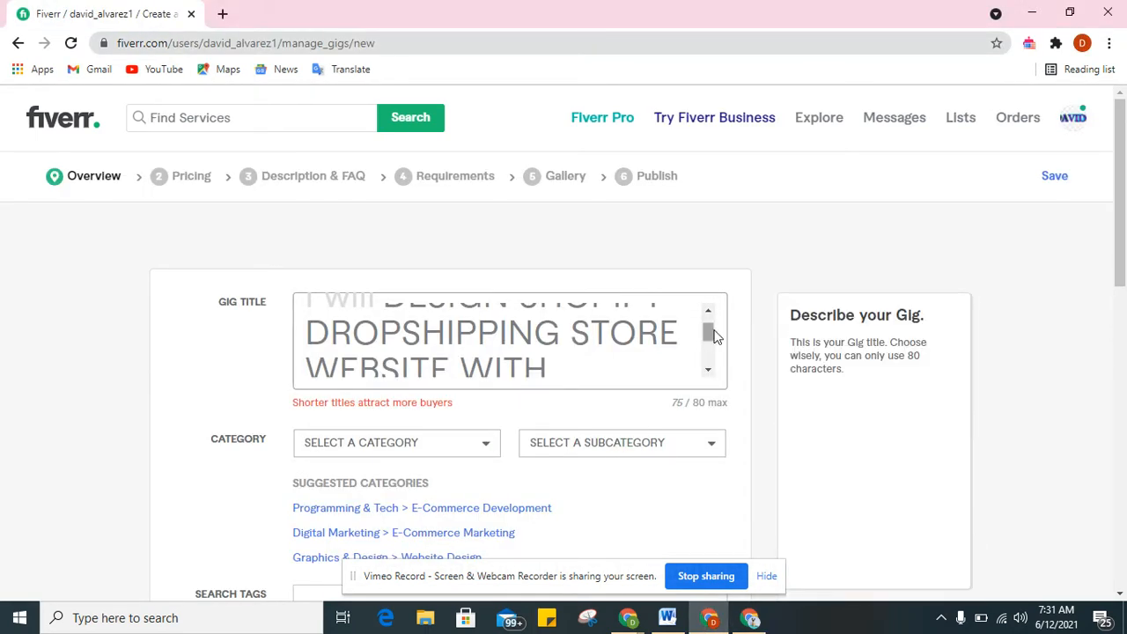
Remove the word "ADS" before "MARKETING" in the gig title
scroll(710, 330, "down", 1)
left_click_drag(713, 341, 713, 360)
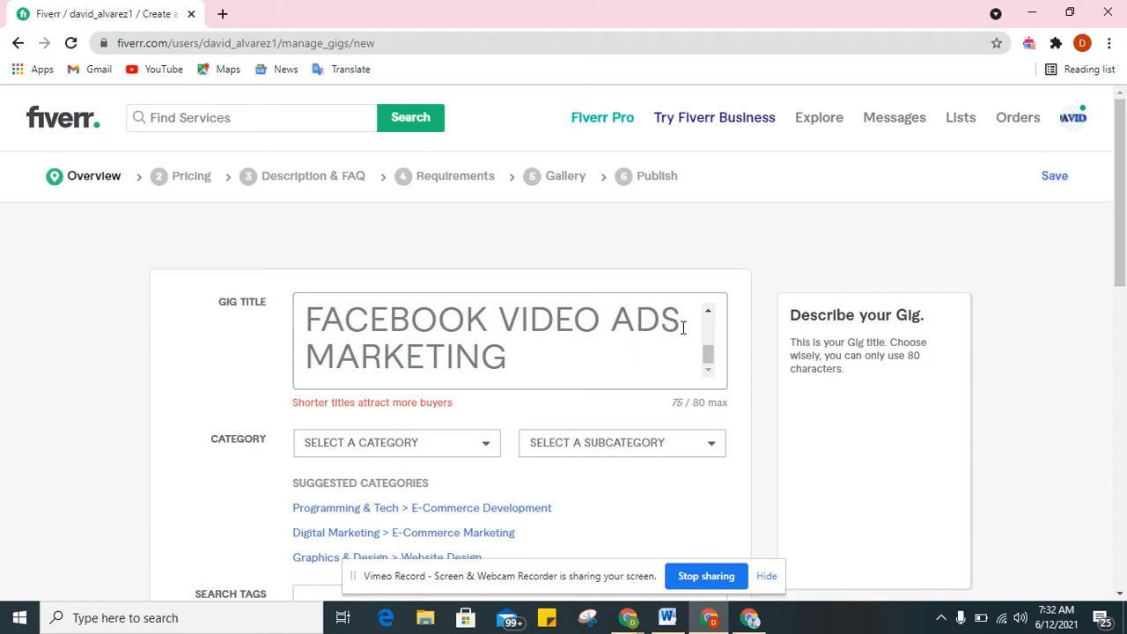
key("BackSpace")
key("BackSpace")
key("BackSpace")
type("PRO")
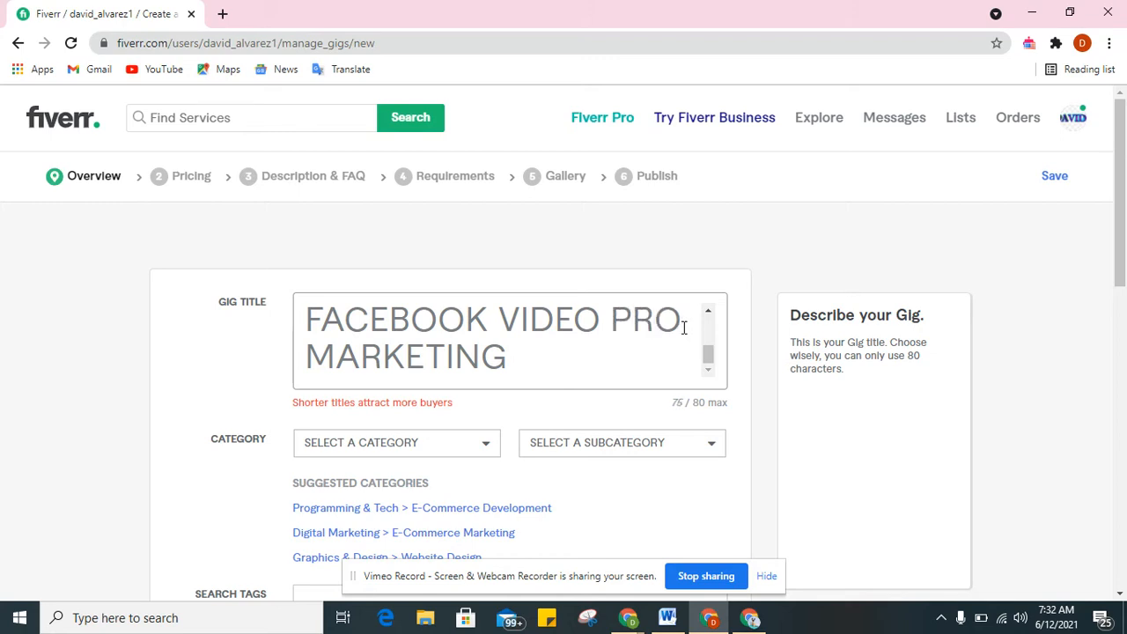
type("MOTIO")
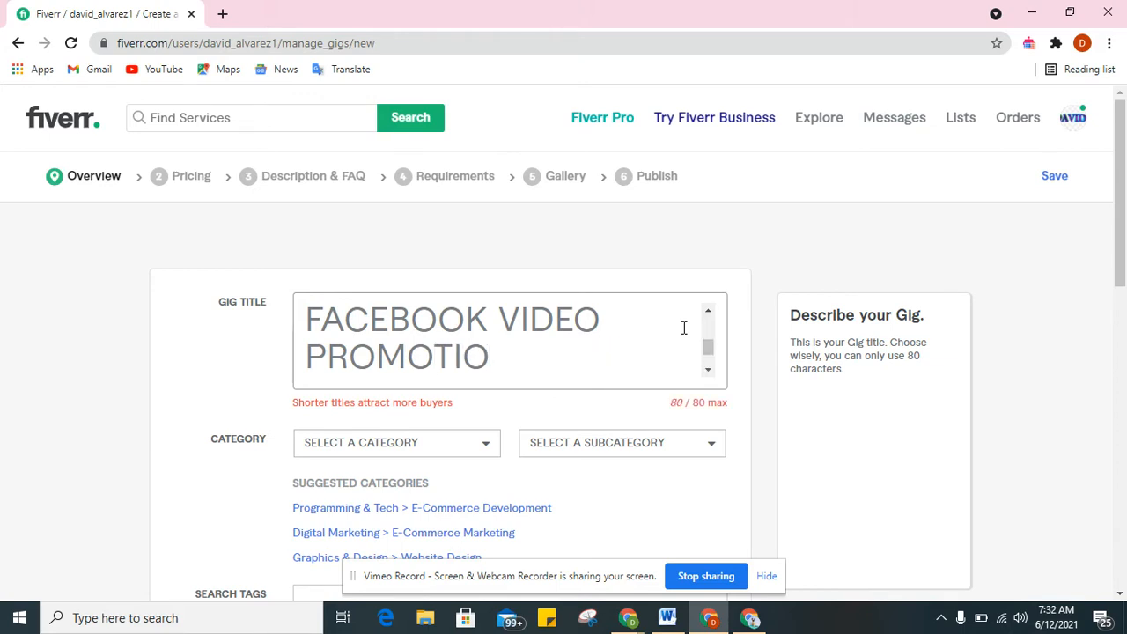
key("BackSpace")
key("BackSpace")
key("BackSpace")
key("BackSpace")
key("BackSpace")
key("BackSpace")
key("BackSpace")
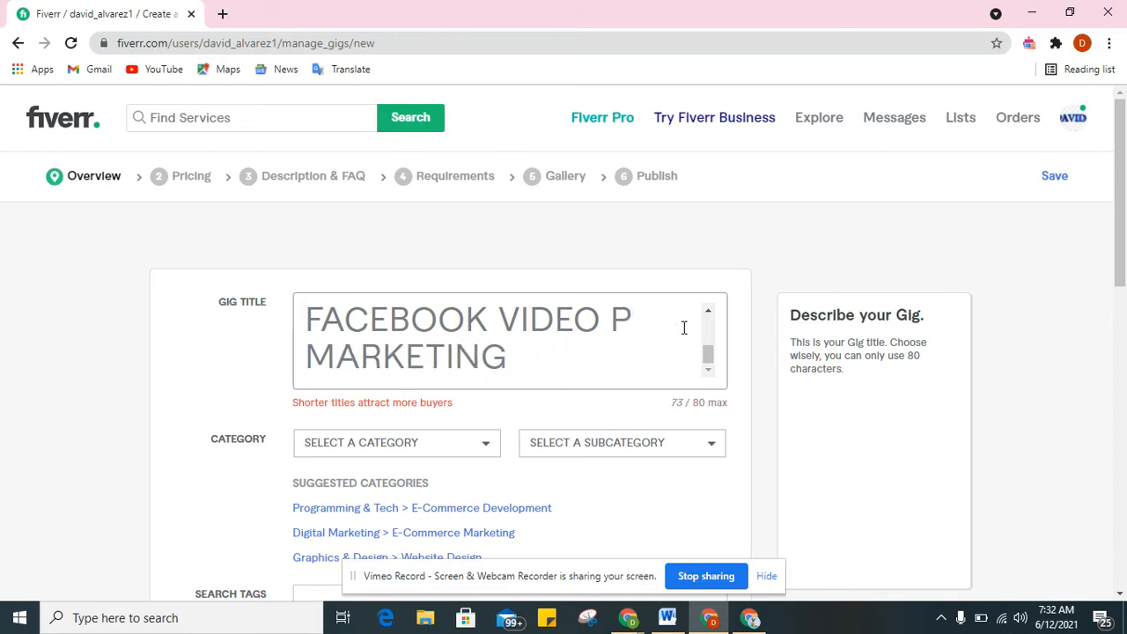
key("BackSpace")
Remove the word "WITH" between "WEBSITE" and "FACEBOOK" in the gig title
left_click(708, 312)
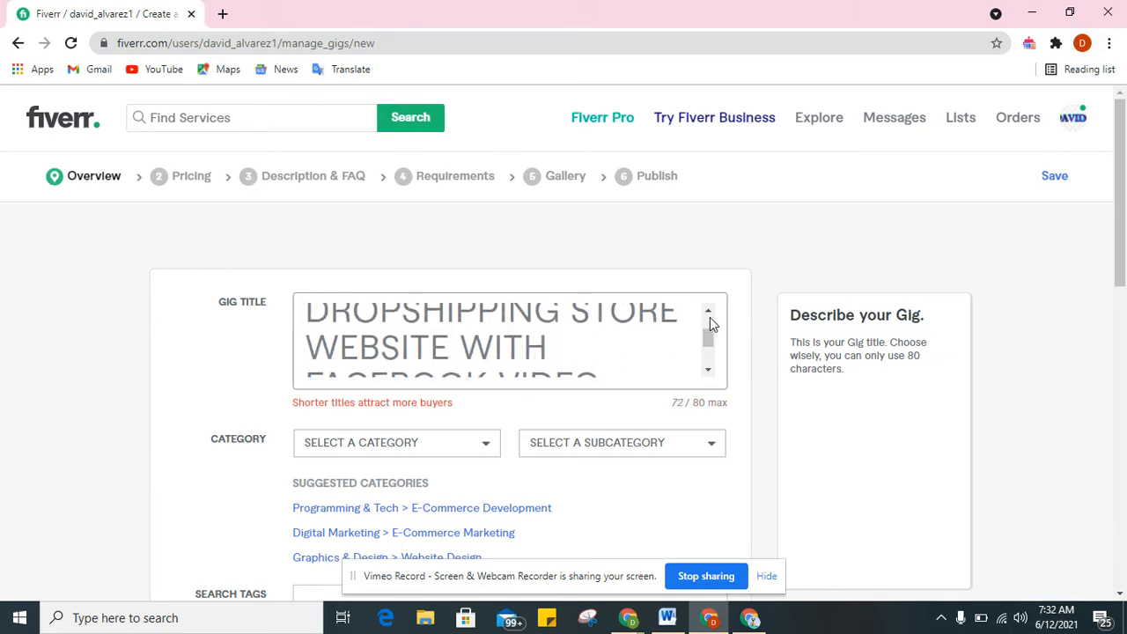
left_click(539, 357)
key("BackSpace")
key("BackSpace")
key("BackSpace")
key("BackSpace")
key("BackSpace")
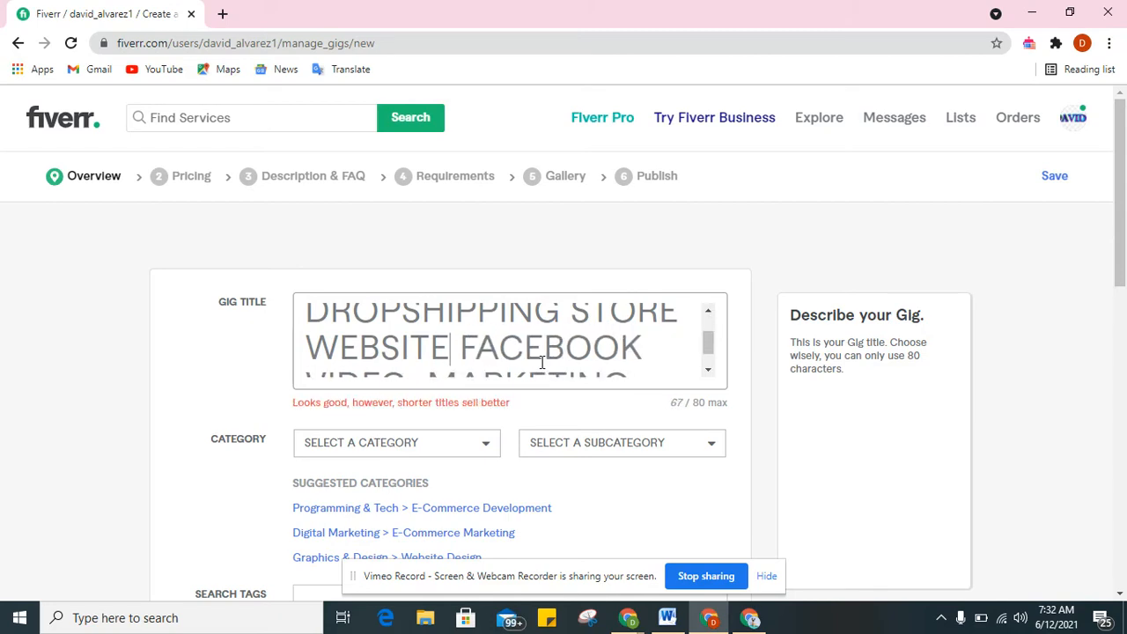
Delete the extra space between "VIDEO" and "MARKETING" in the gig title
left_click(708, 370)
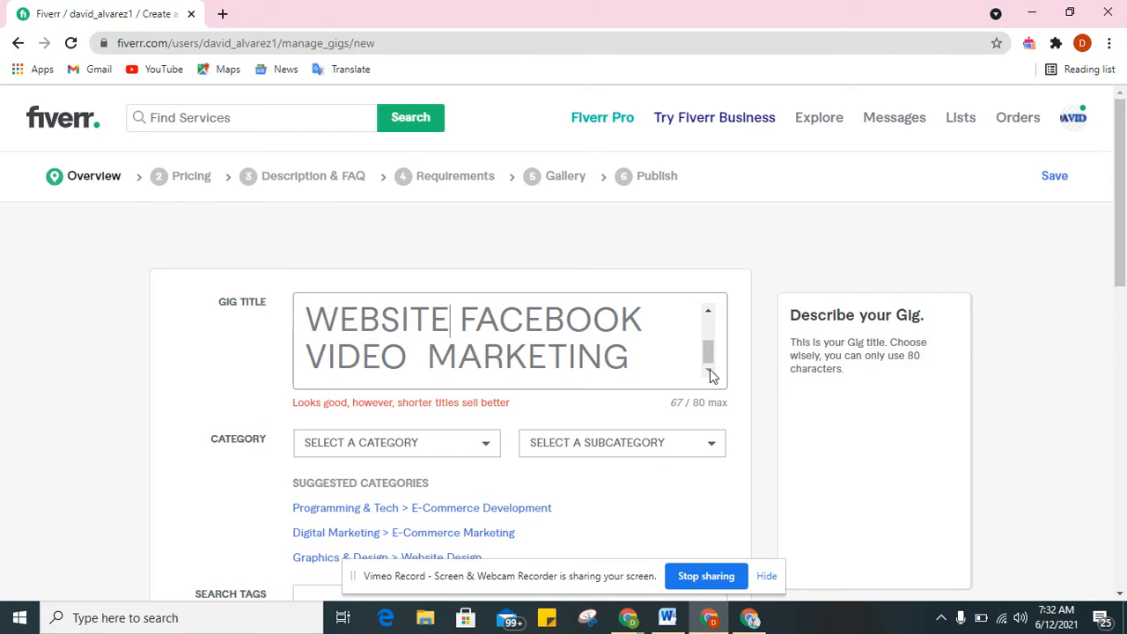
left_click(631, 359)
left_click(431, 359)
key("BackSpace")
key("BackSpace")
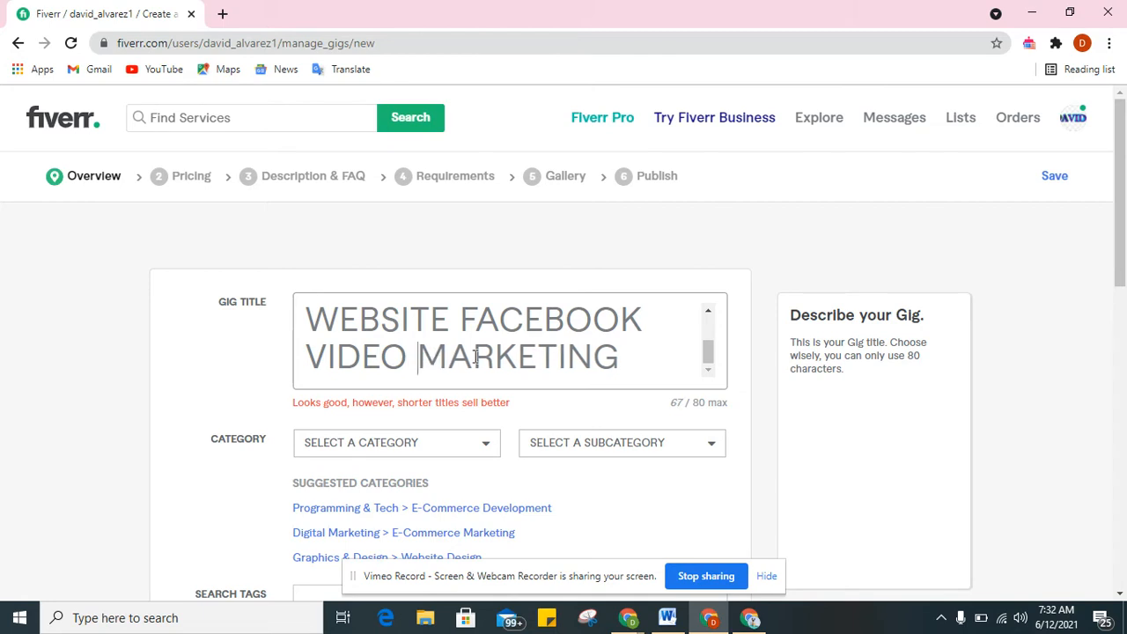
Add "AND PROMOTION" to the end of the gig title, following "MARKETING"
left_click(627, 358)
type("NAD ")
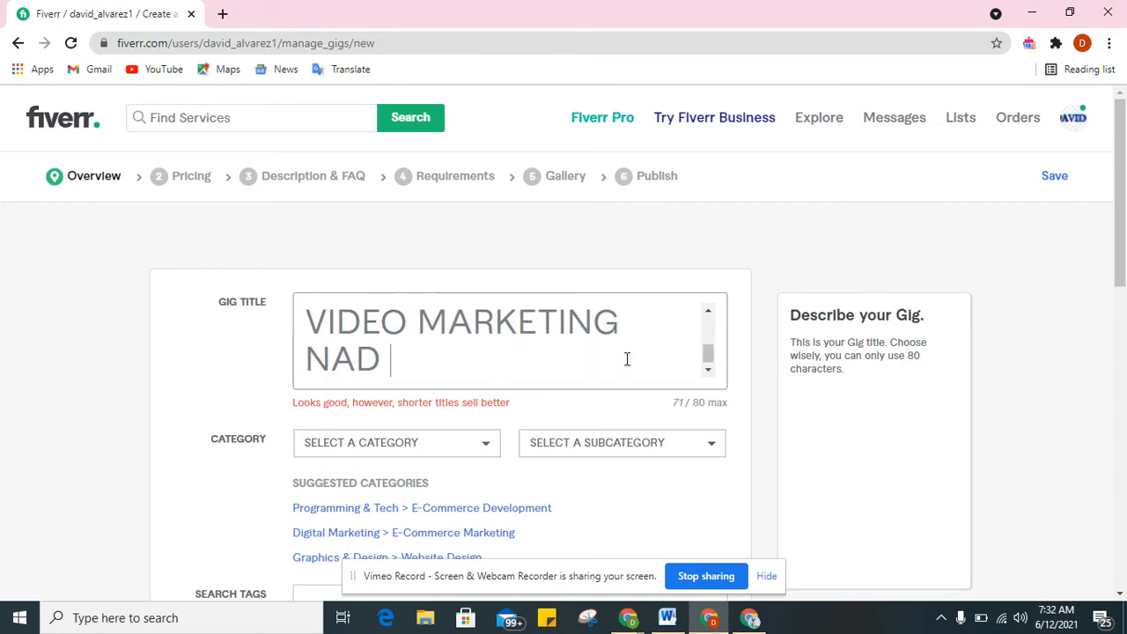
type("PROMOTIO")
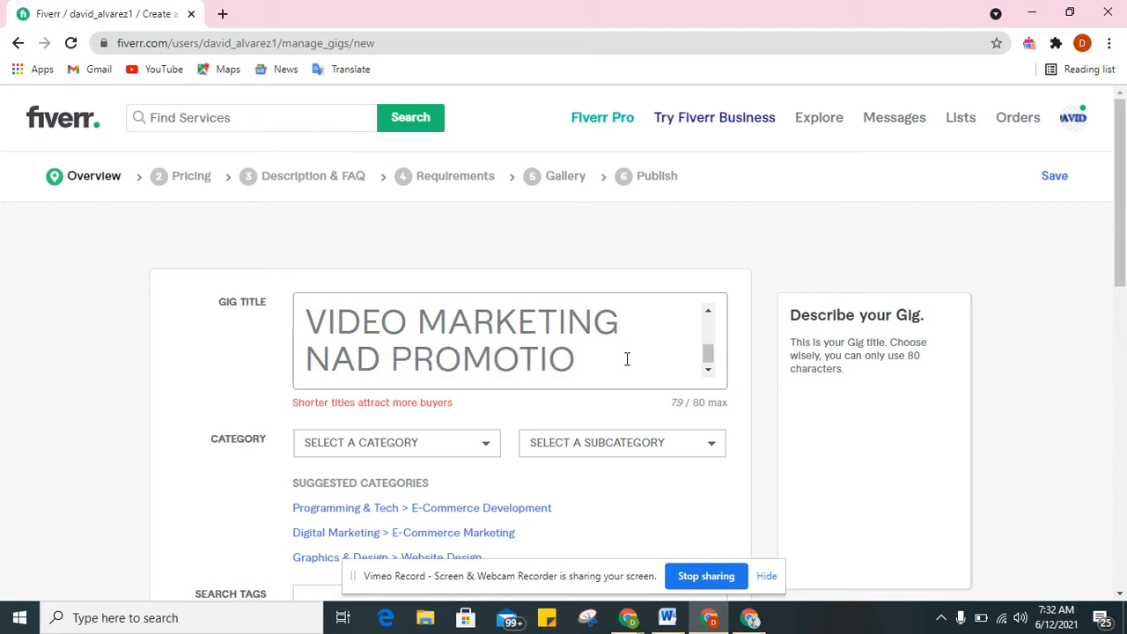
type("N")
left_click(332, 358)
key("BackSpace")
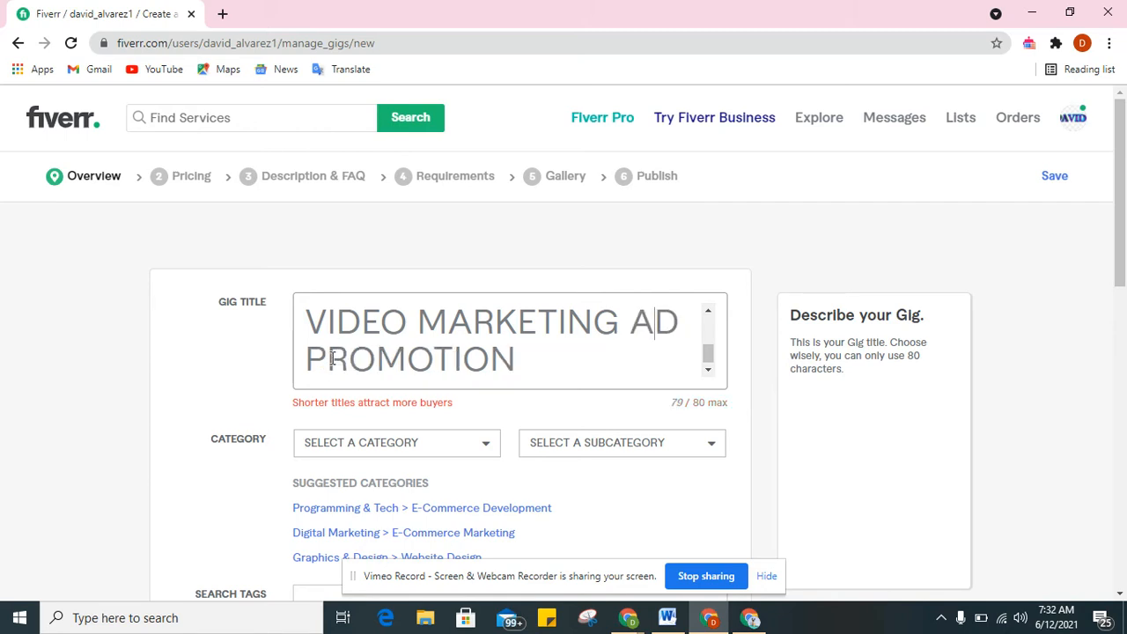
type("N")
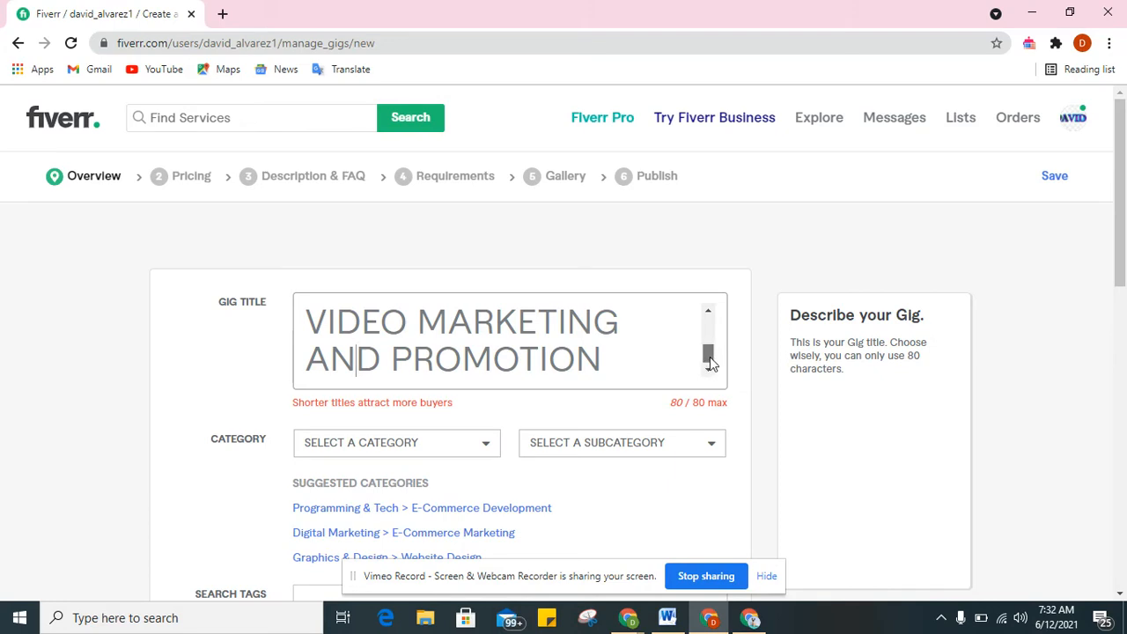
Set the gig category to the suggested Graphics & Design > Website Design
mouse_move(710, 357)
left_mouse_down()
mouse_move(710, 322)
mouse_move(705, 376)
left_mouse_up()
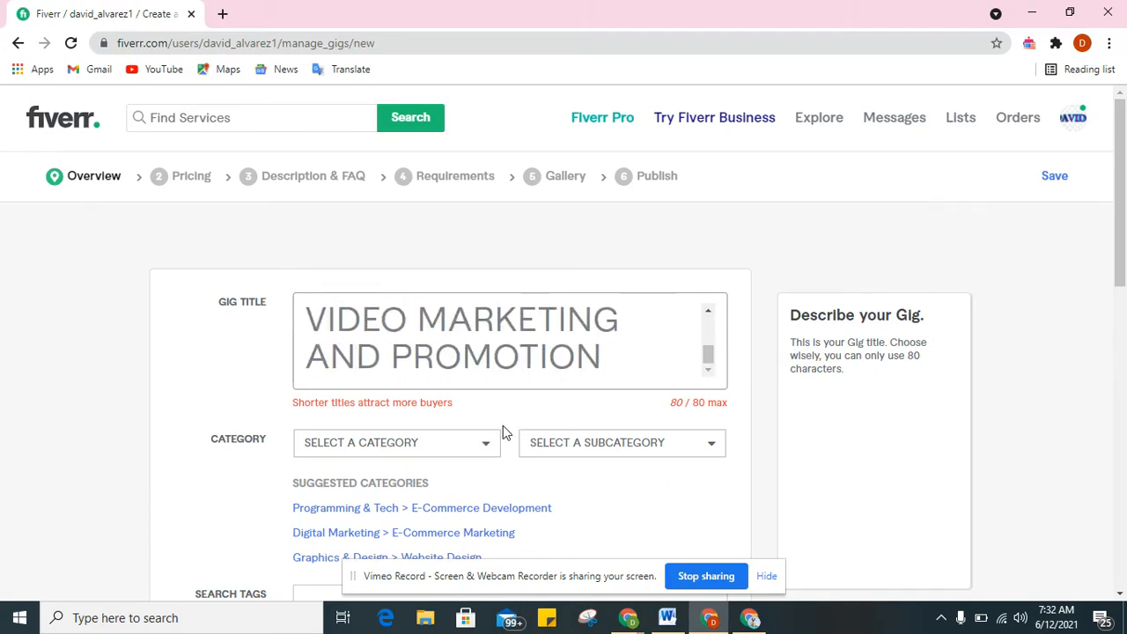
left_click_drag(1124, 227, 1125, 251)
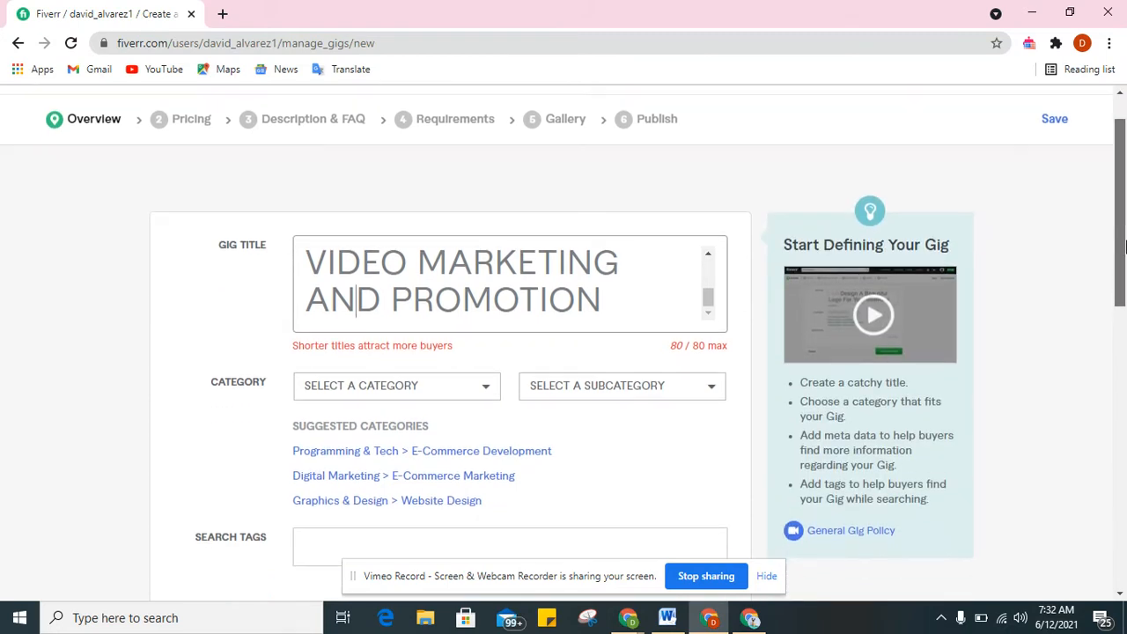
mouse_move(656, 405)
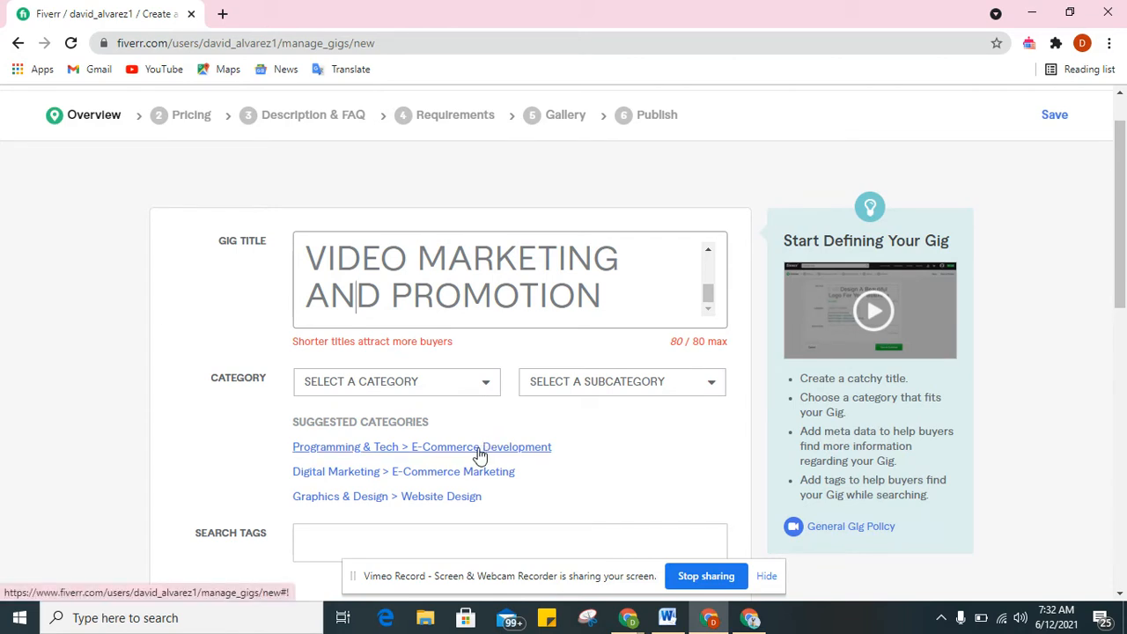
left_click(433, 503)
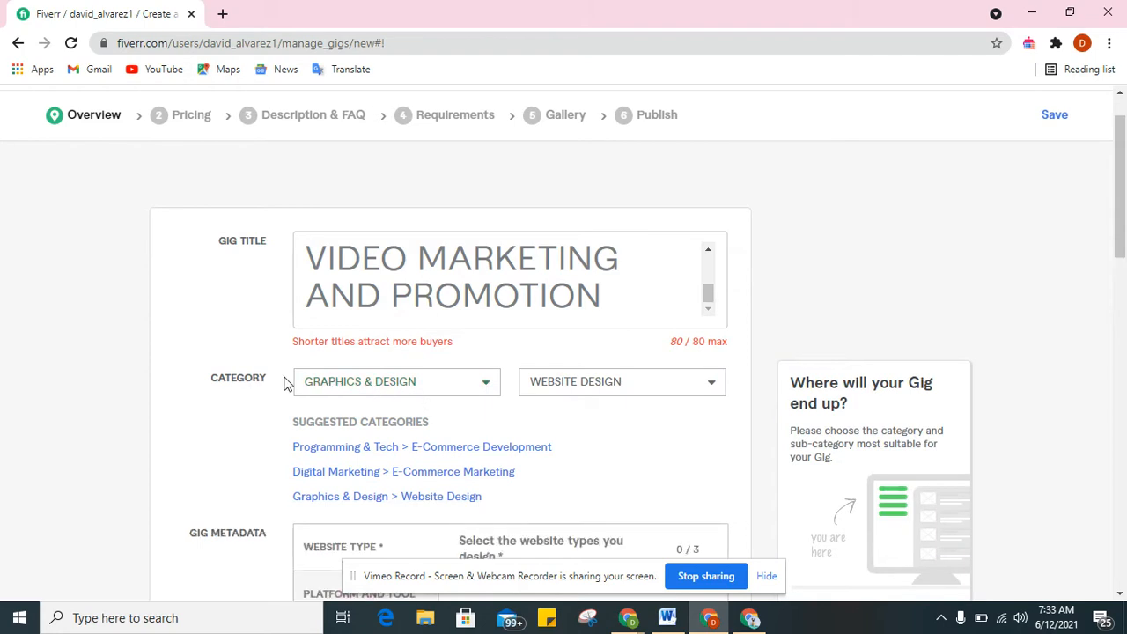
Browse the available gig categories and the subcategories offered under Graphics & Design
left_click(351, 387)
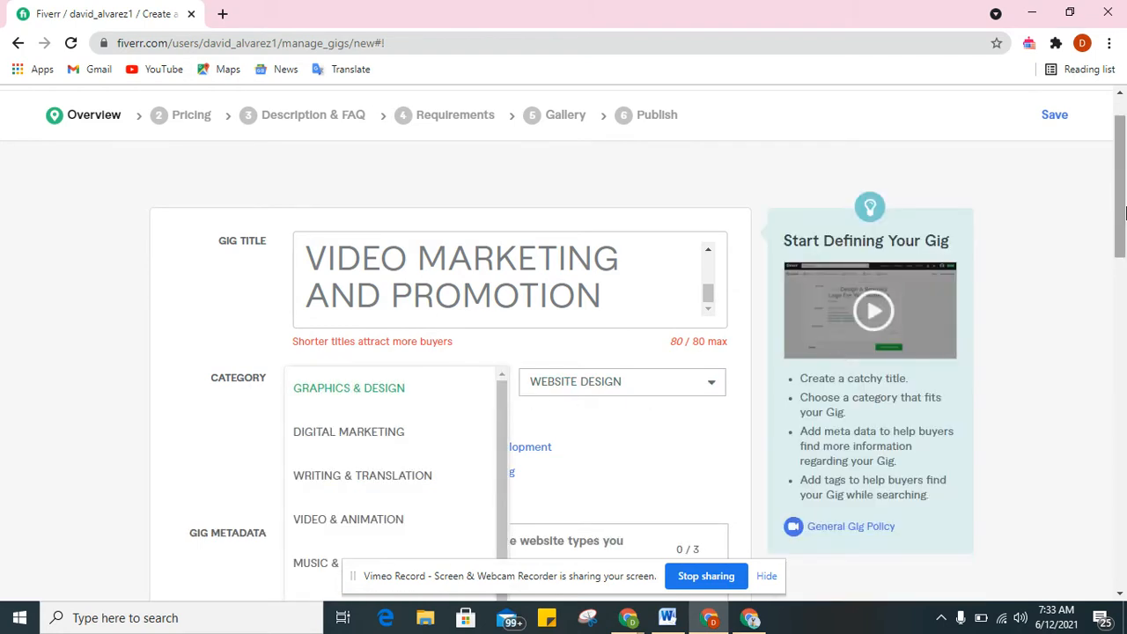
left_click_drag(1121, 206, 1122, 251)
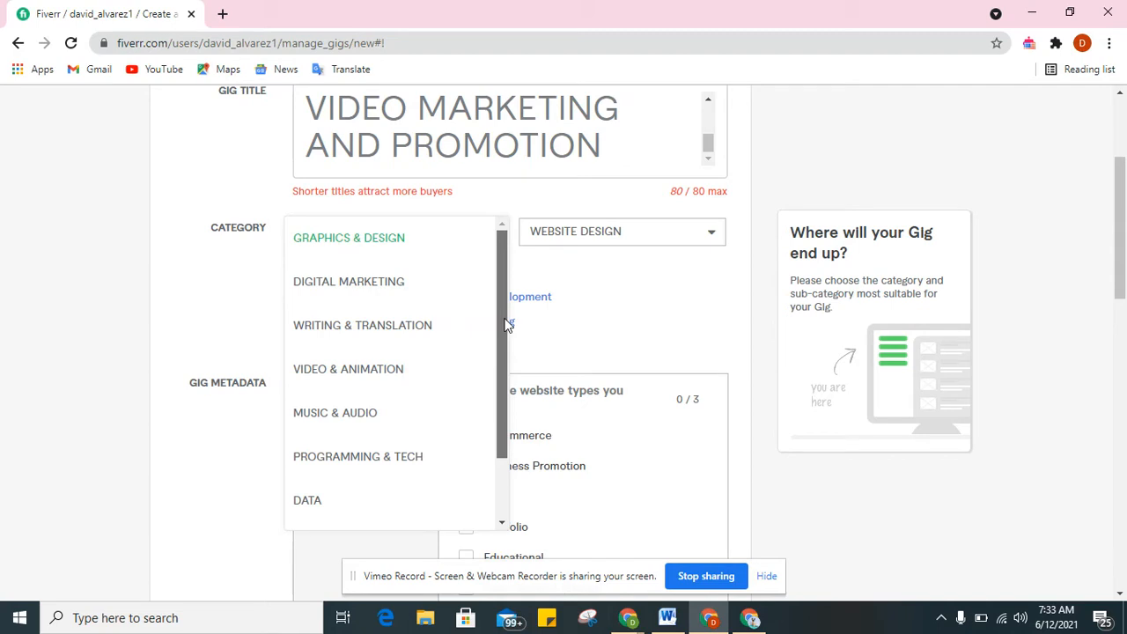
mouse_move(508, 326)
left_mouse_down()
mouse_move(508, 379)
mouse_move(492, 316)
left_mouse_up()
left_click(422, 248)
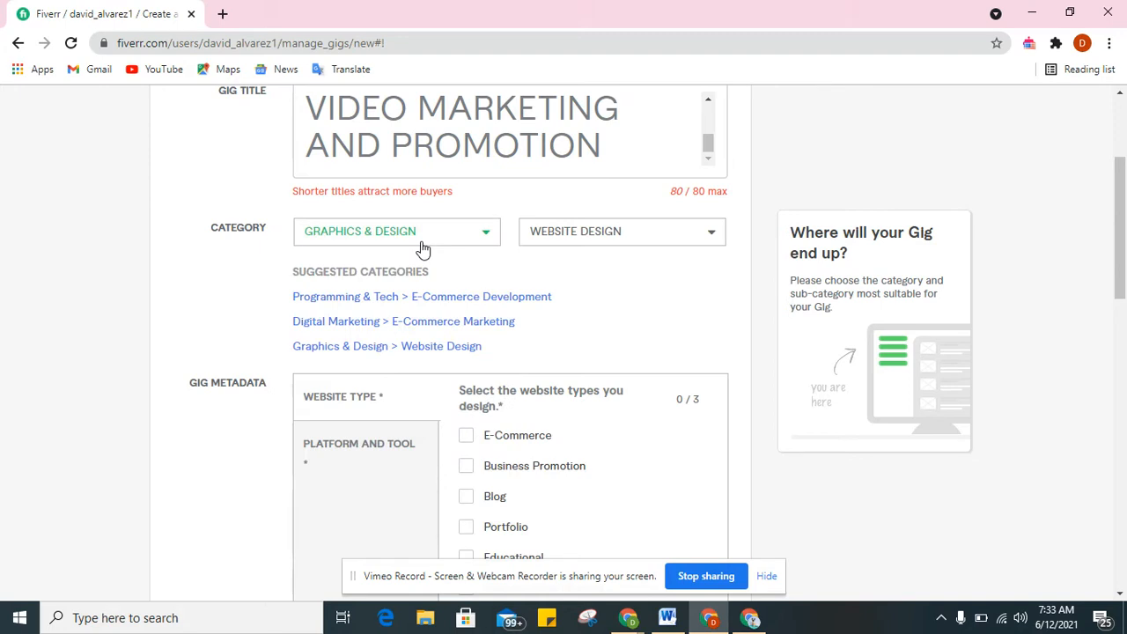
left_click(575, 244)
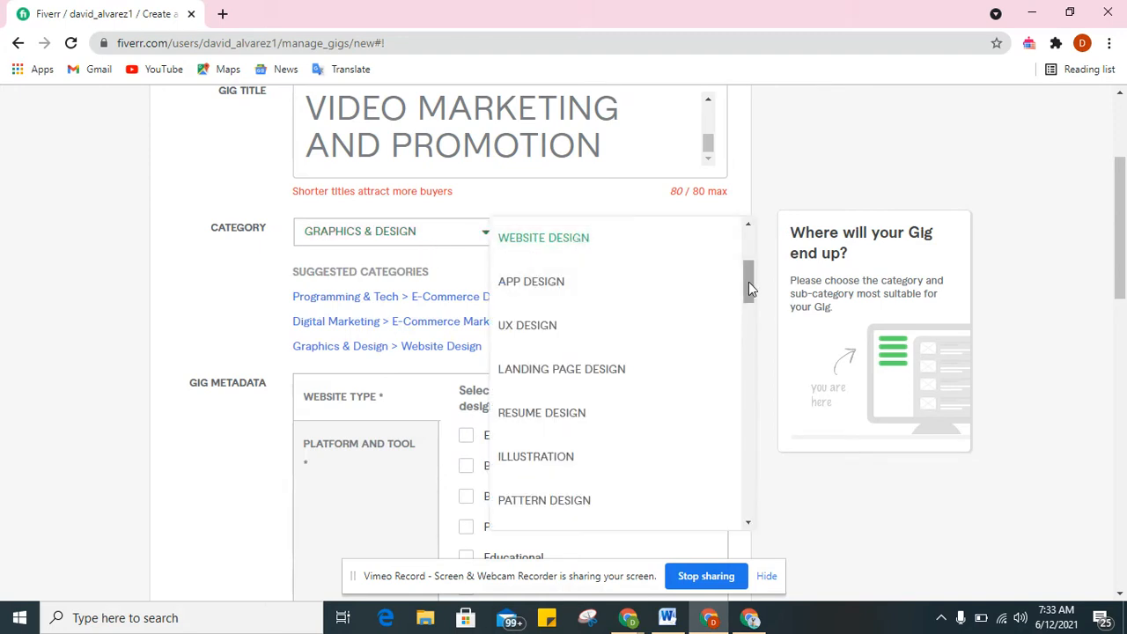
left_click_drag(748, 282, 738, 226)
Try Digital Marketing as the gig category and browse its subcategories
left_click(451, 246)
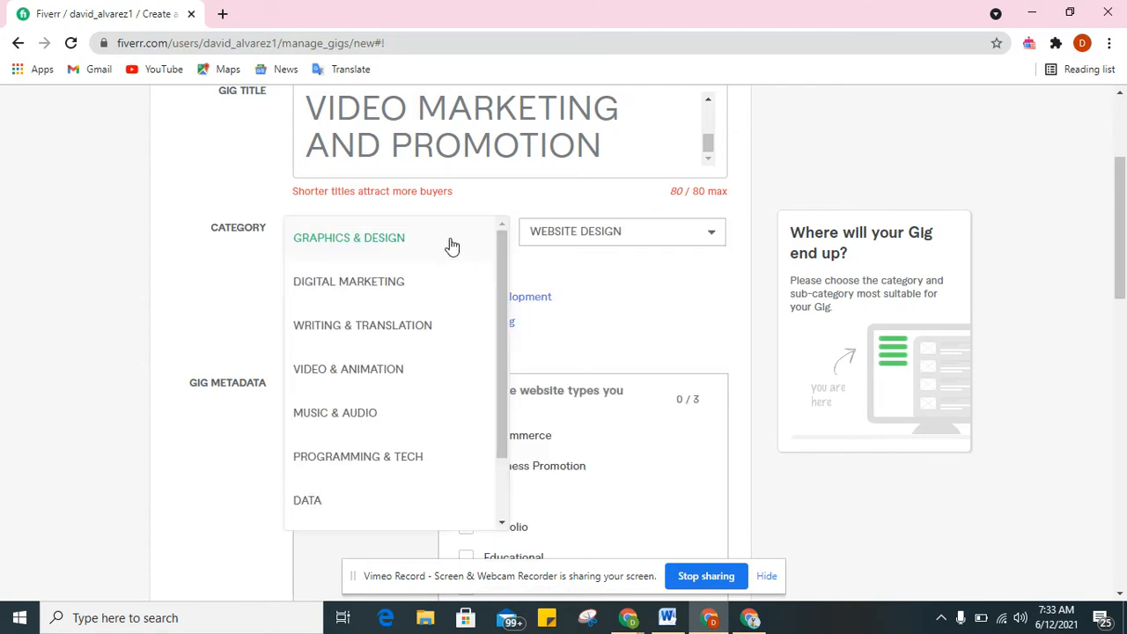
left_click(404, 284)
left_click(612, 241)
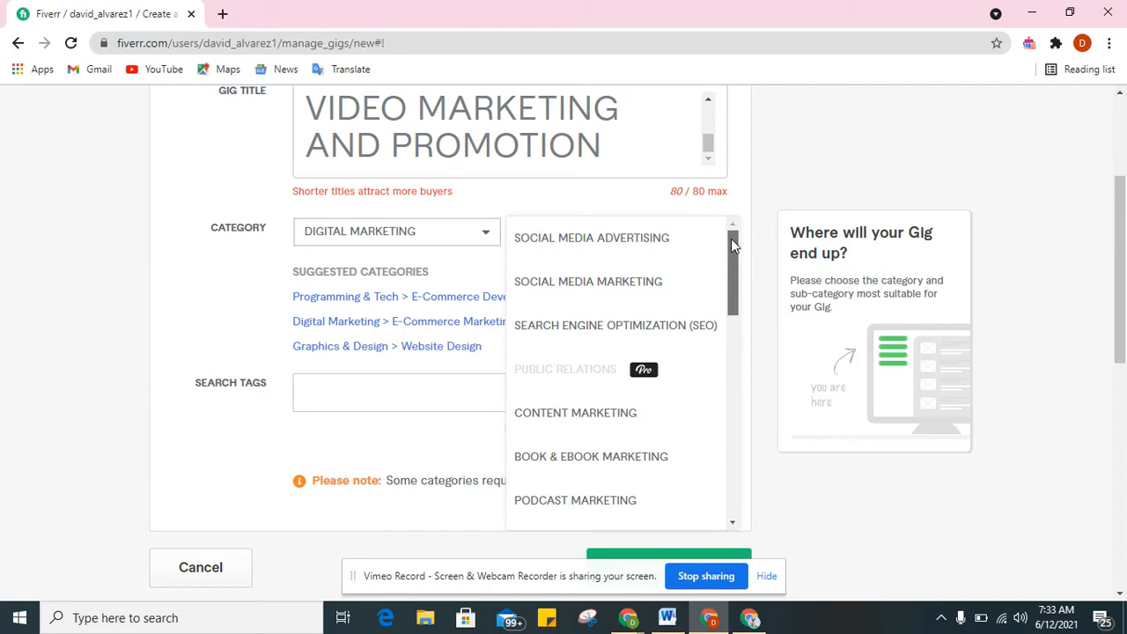
mouse_move(731, 238)
left_mouse_down()
mouse_move(733, 454)
mouse_move(714, 272)
mouse_move(727, 223)
left_mouse_up()
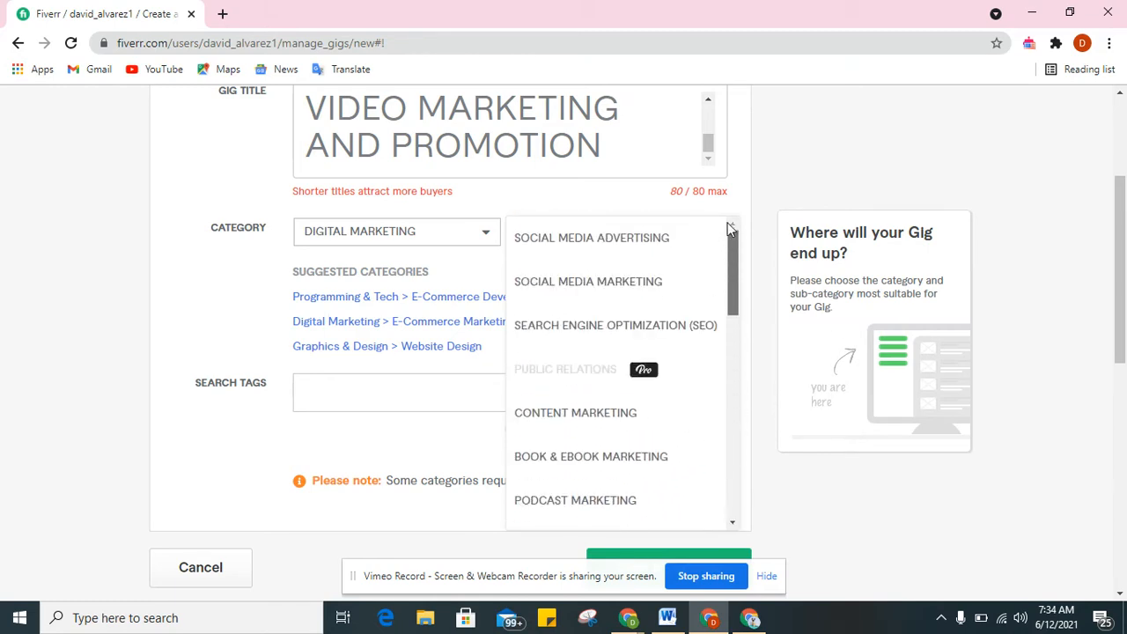
Try Writing & Translation as the gig category and browse its subcategories
left_click(431, 245)
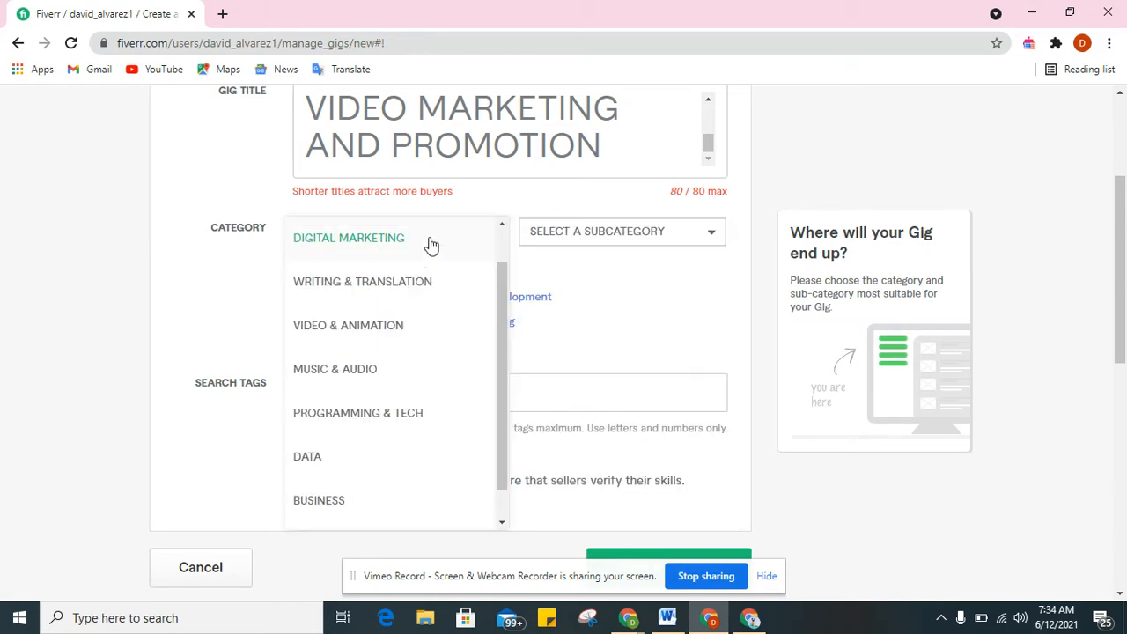
left_click(411, 291)
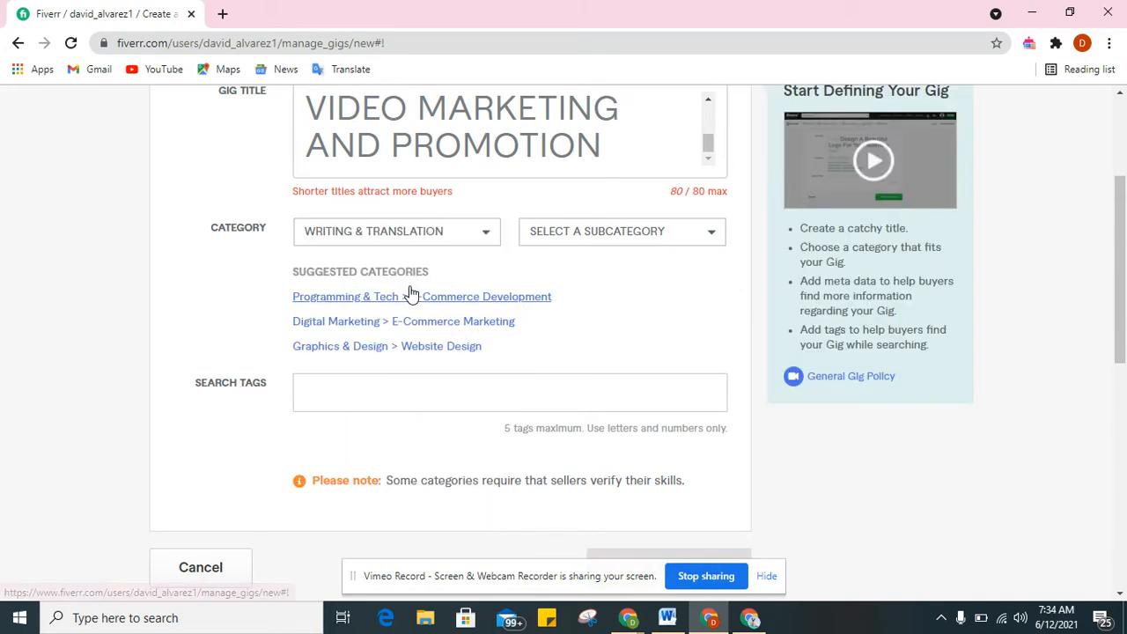
left_click(641, 236)
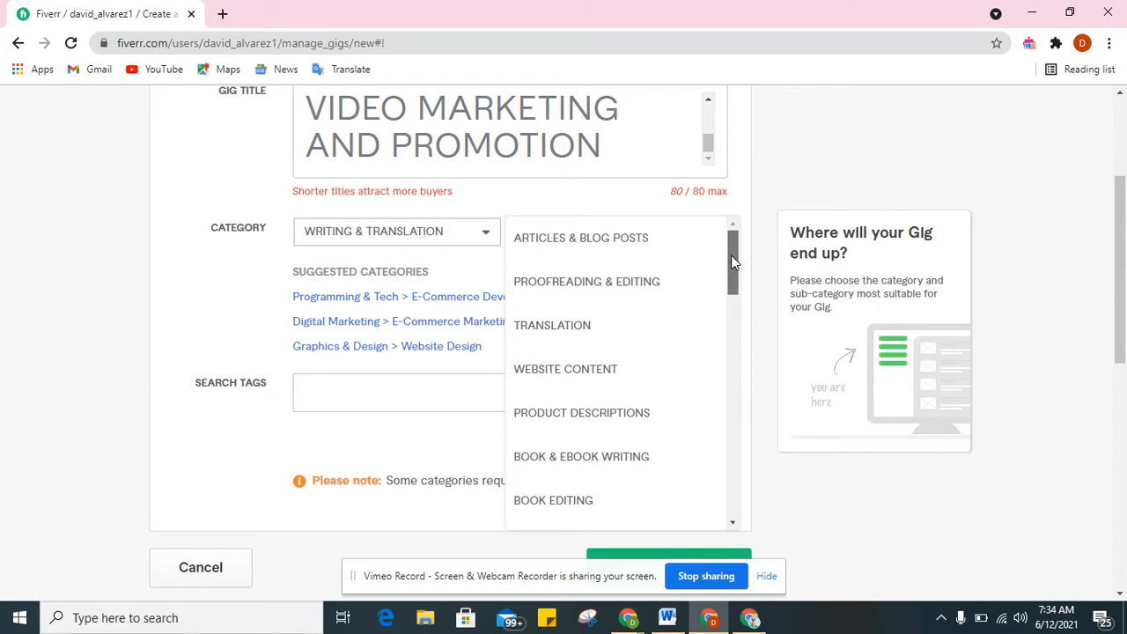
left_click_drag(730, 254, 738, 300)
Try Video & Animation as the gig category and browse its subcategories through the end of the list
left_click(403, 234)
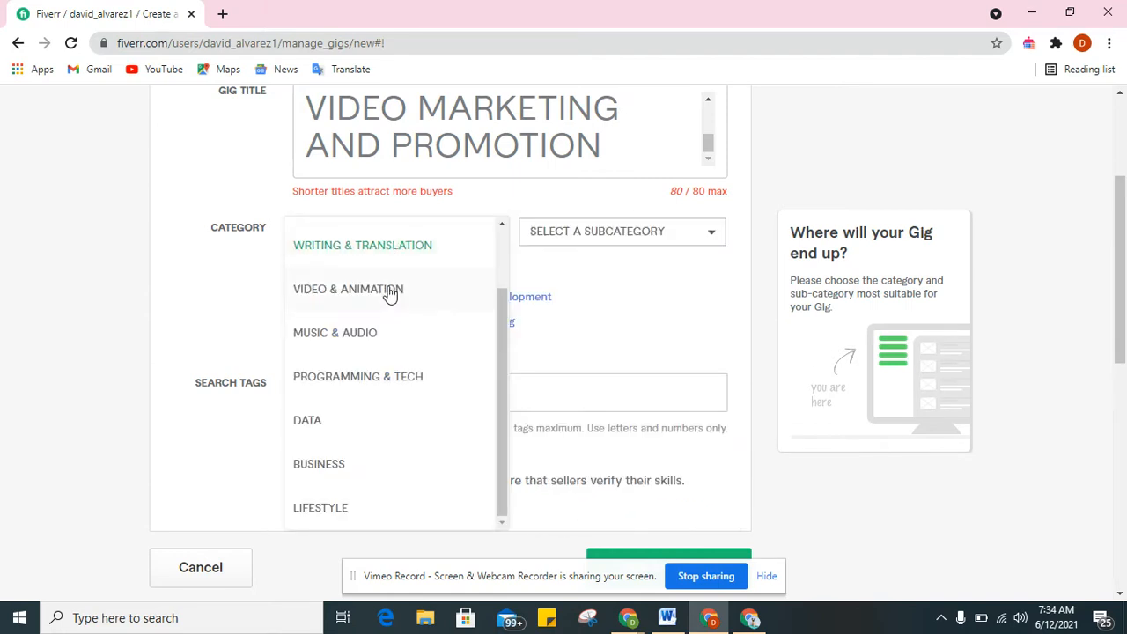
left_click(390, 295)
left_click(624, 232)
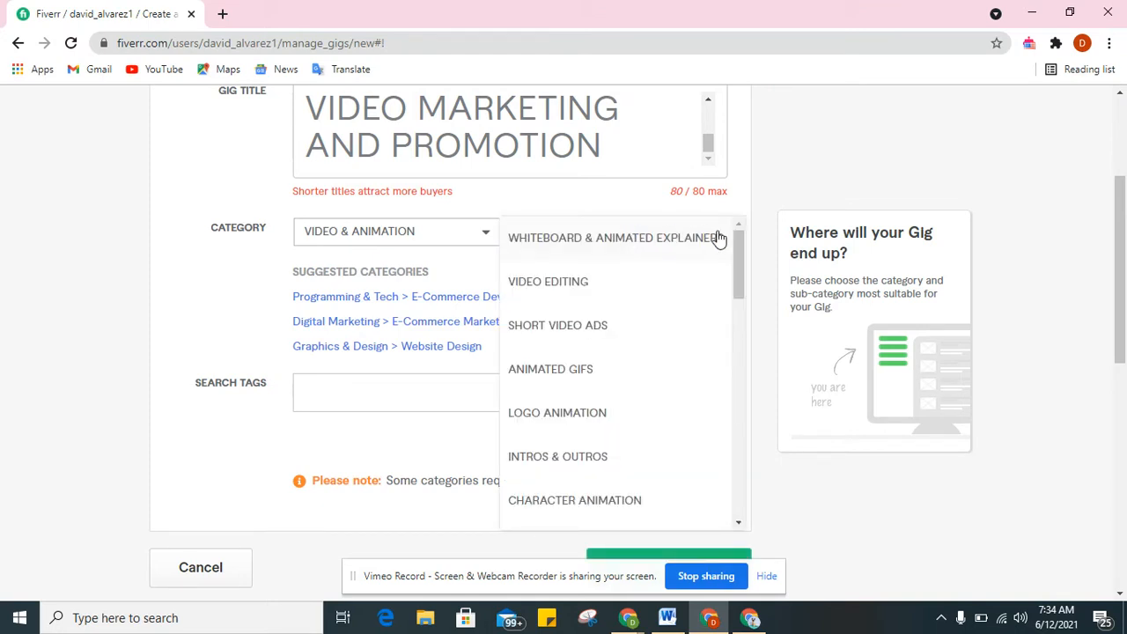
left_click_drag(736, 241, 771, 462)
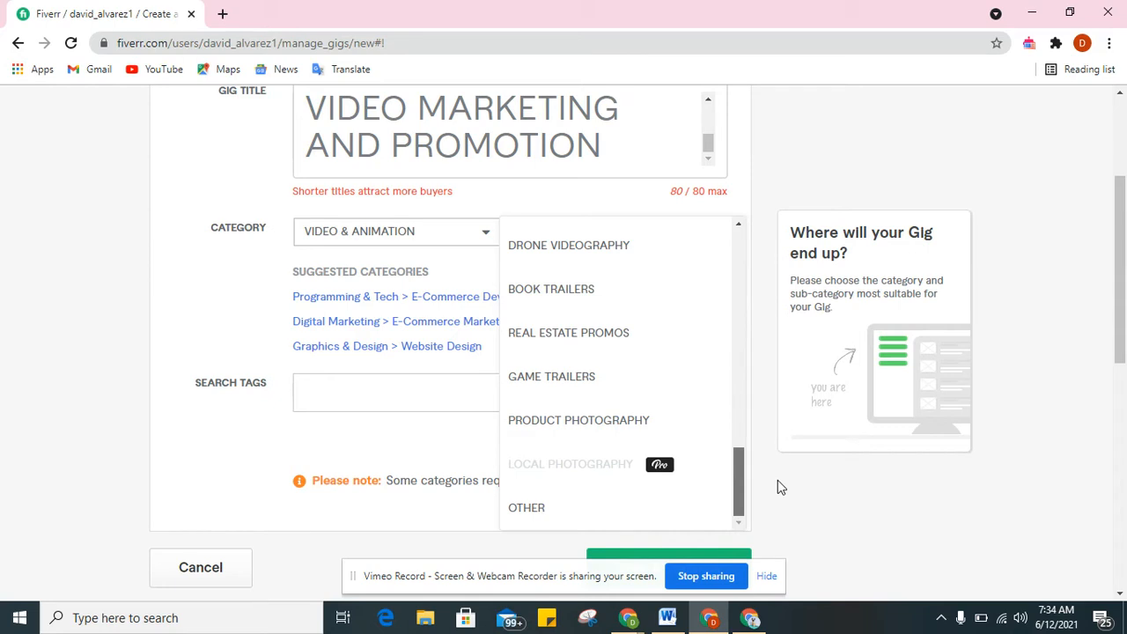
left_click_drag(777, 480, 750, 251)
Try Music & Audio as the gig category and browse its subcategories
left_click(462, 238)
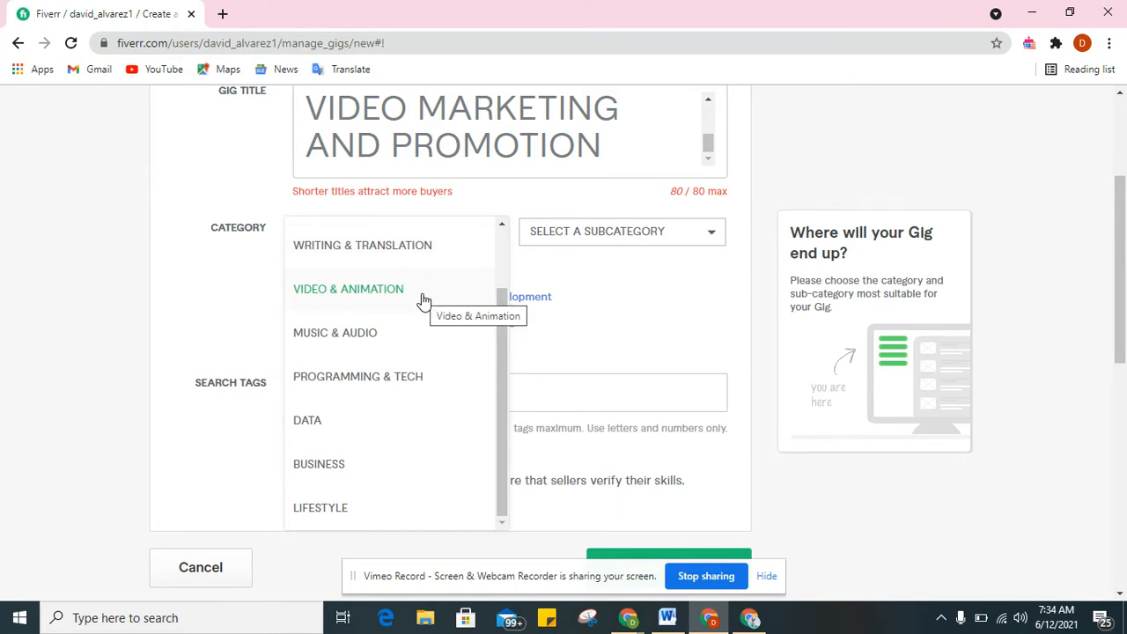
left_click(415, 332)
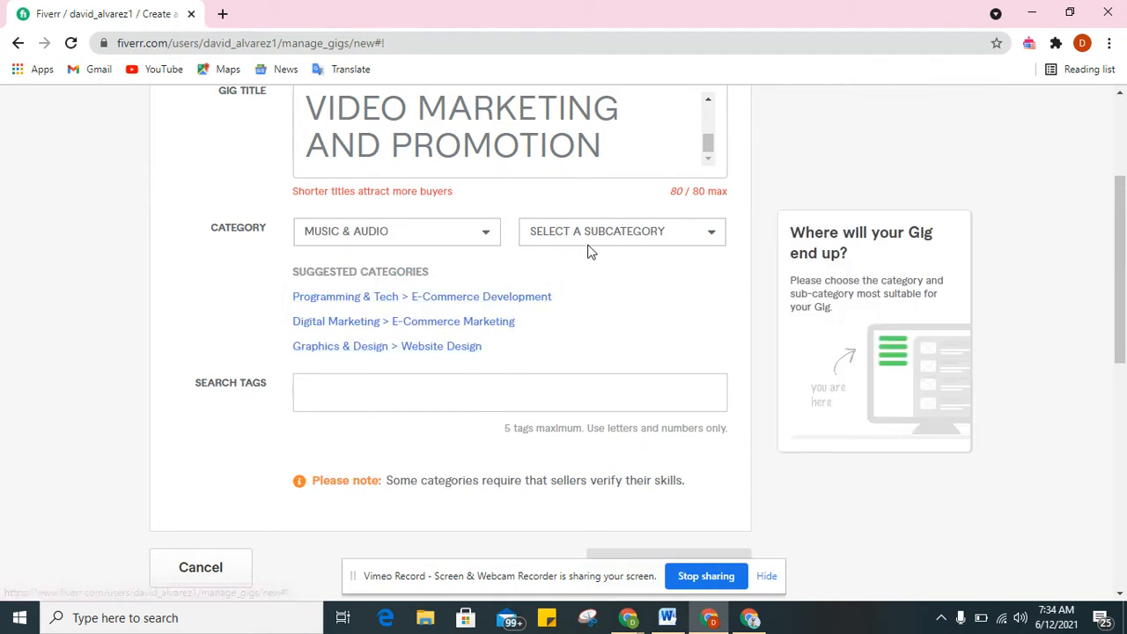
left_click(601, 235)
left_click_drag(726, 280, 727, 131)
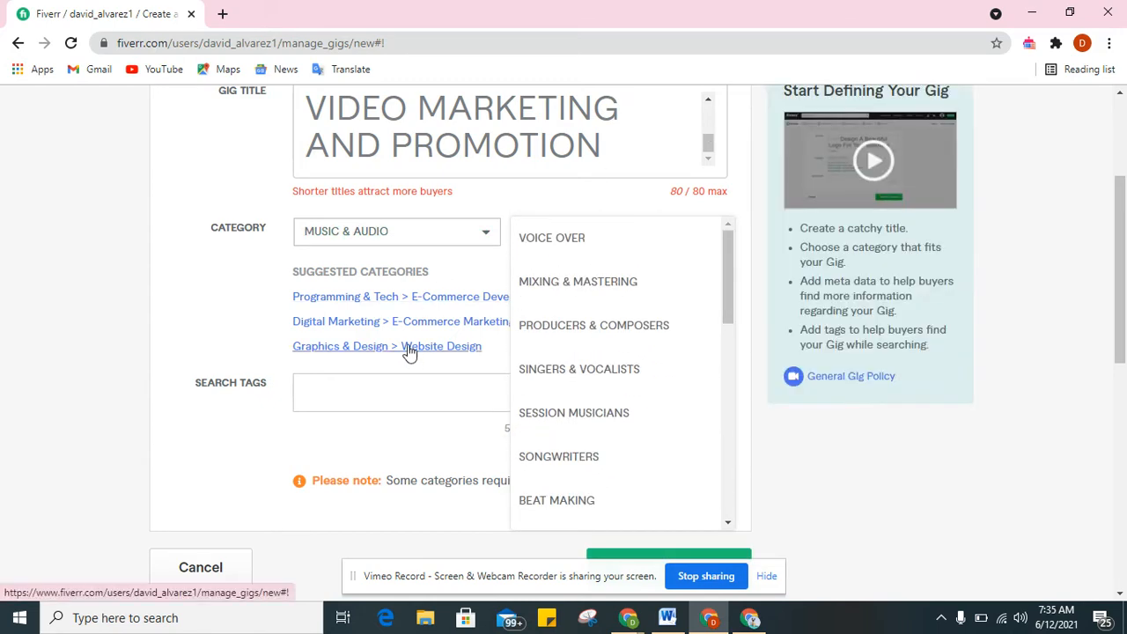
Switch the gig back to the suggested category Graphics & Design > Website Design, keeping Website Design as the subcategory
left_click(409, 348)
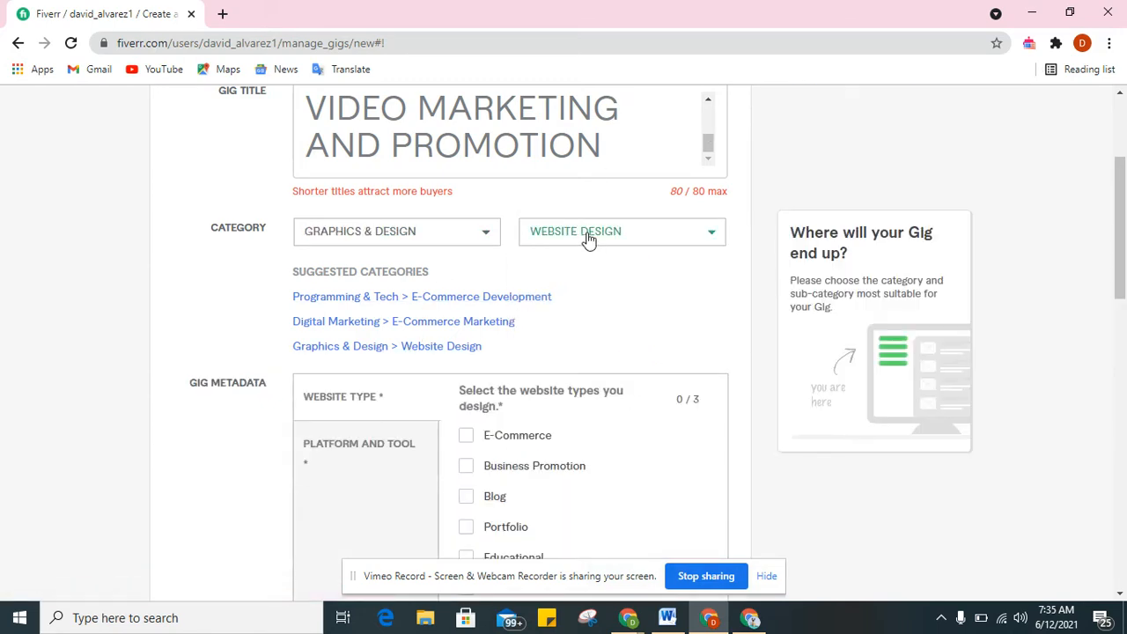
left_click(588, 238)
left_click(574, 239)
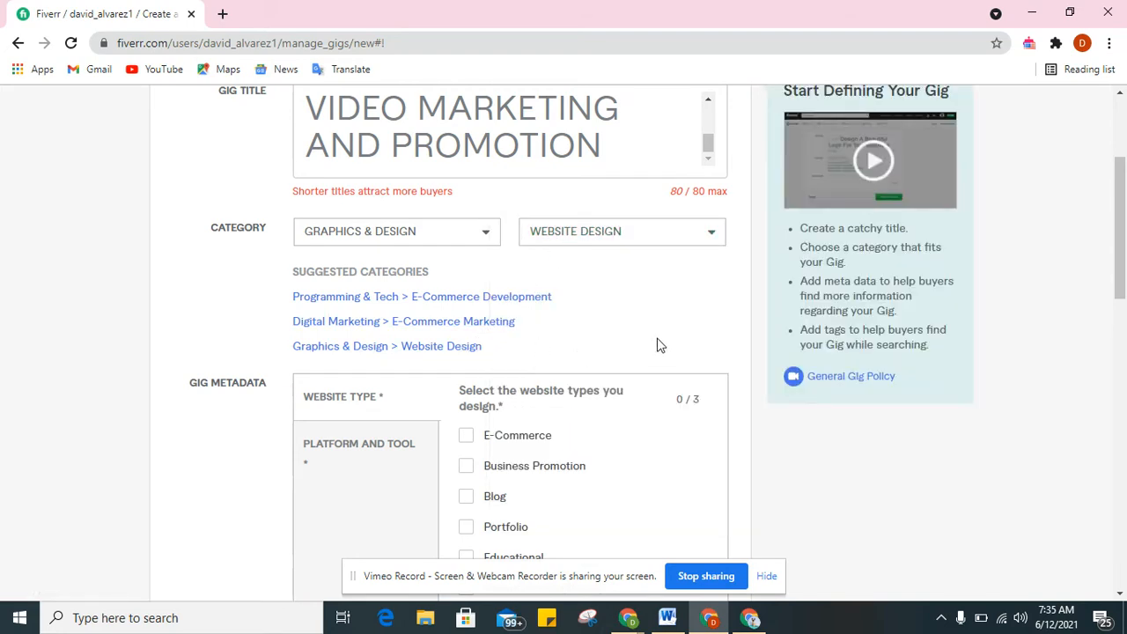
Fill in the gig metadata with website type E-Commerce and the platforms Shopify, Wordpress and Wix
scroll(1123, 299, "down", 2)
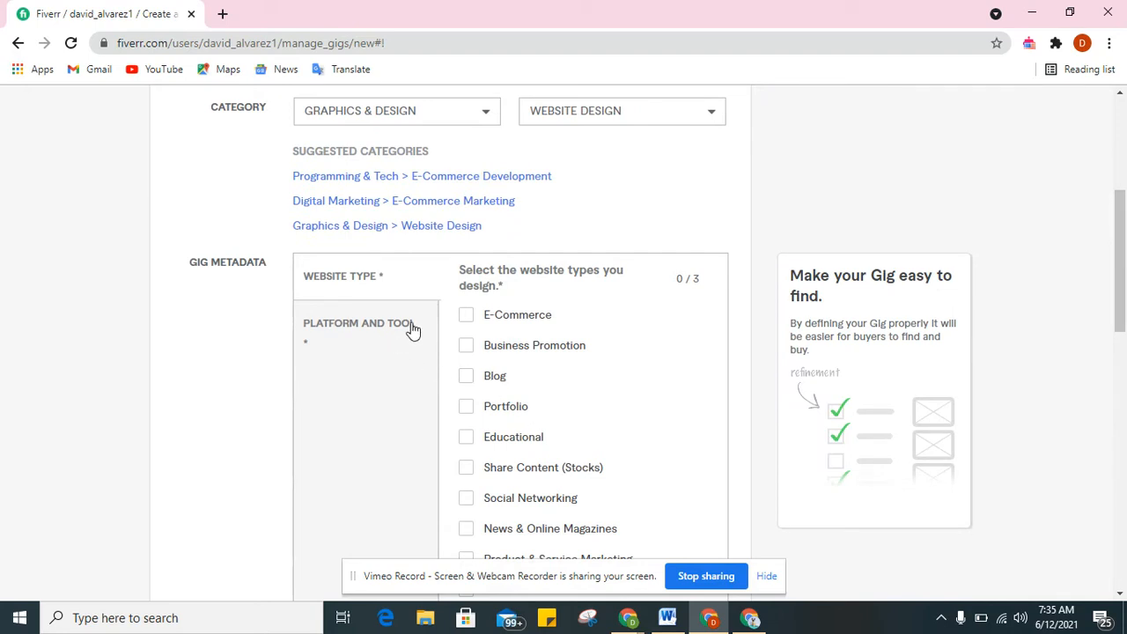
left_click(466, 317)
left_click(389, 331)
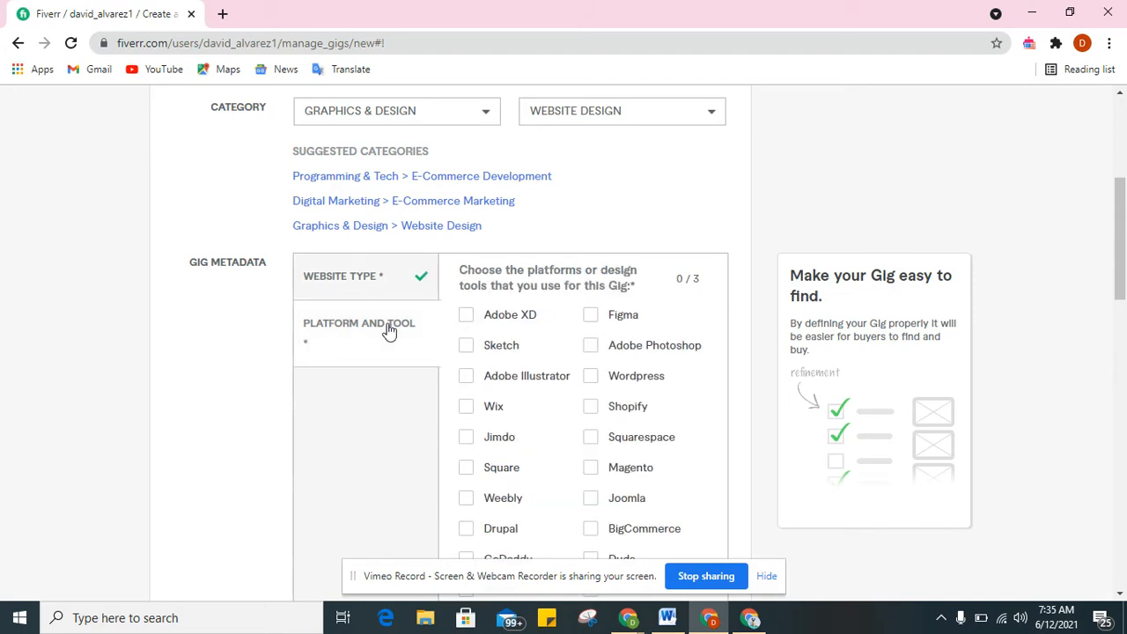
left_click(591, 408)
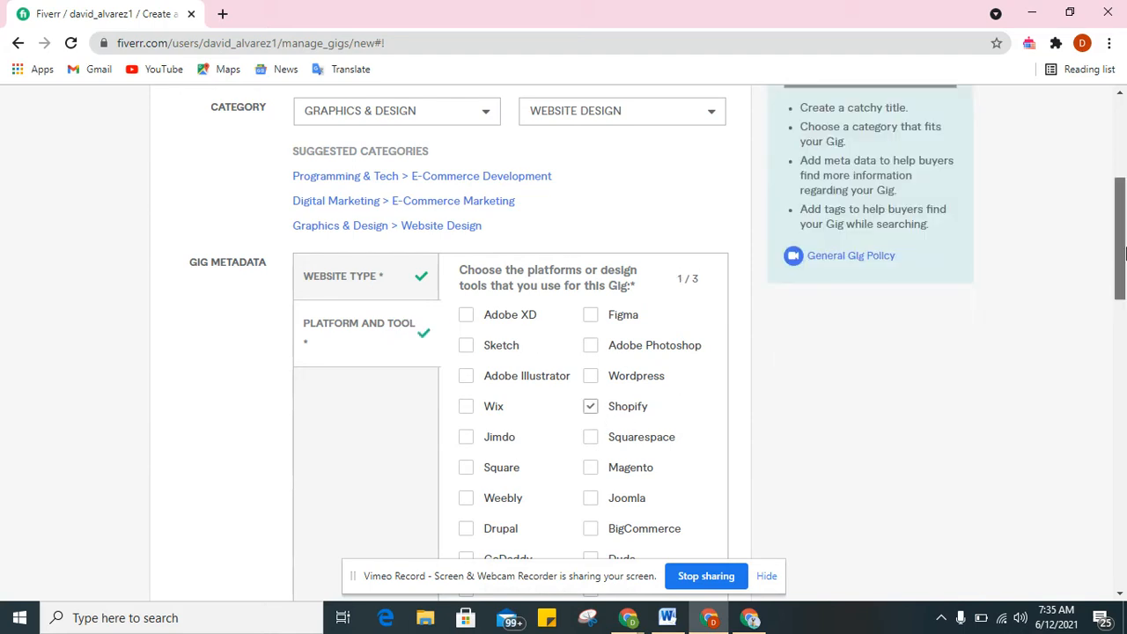
left_click_drag(1119, 250, 1125, 283)
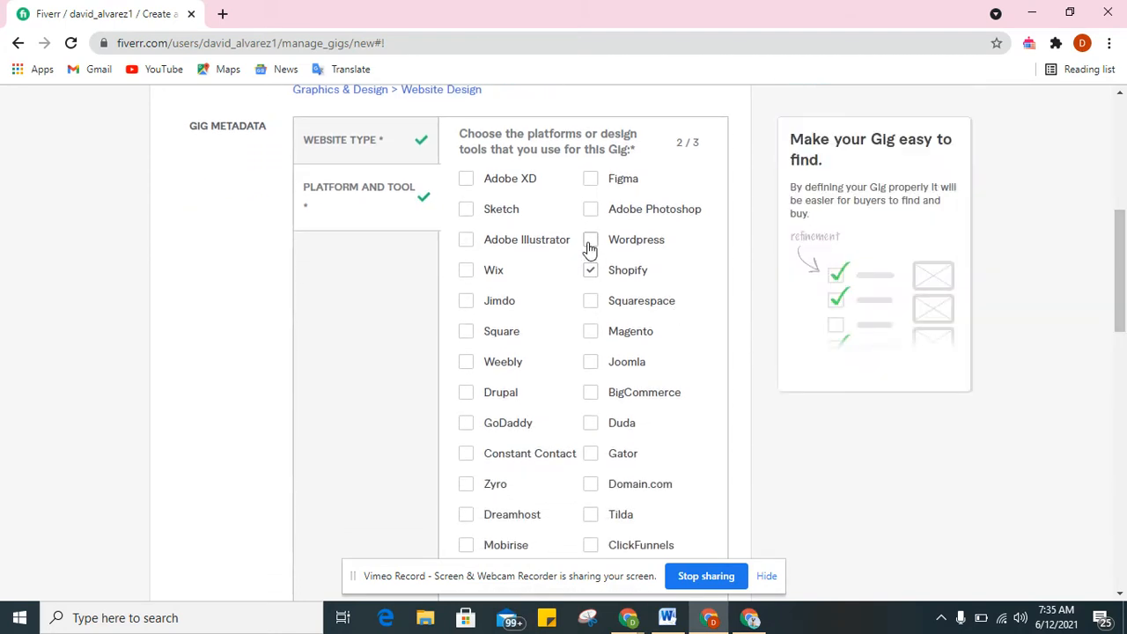
left_click(467, 271)
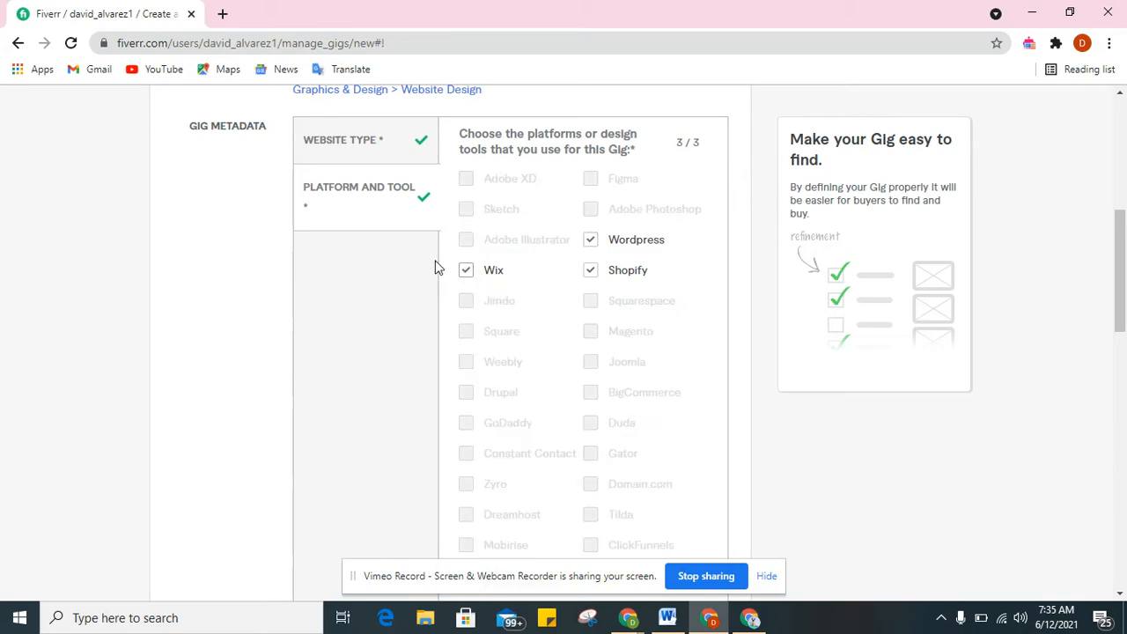
Add "WEBSITE MARKETING" as the first search tag of the gig
left_click(1123, 208)
left_click_drag(1122, 181, 1123, 405)
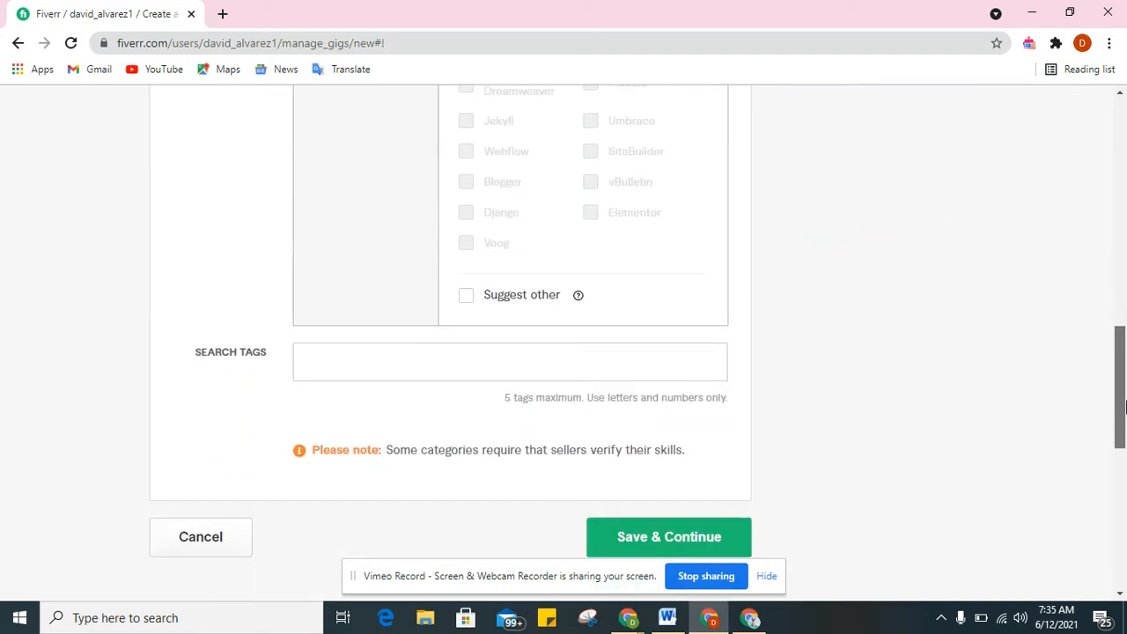
left_click(703, 367)
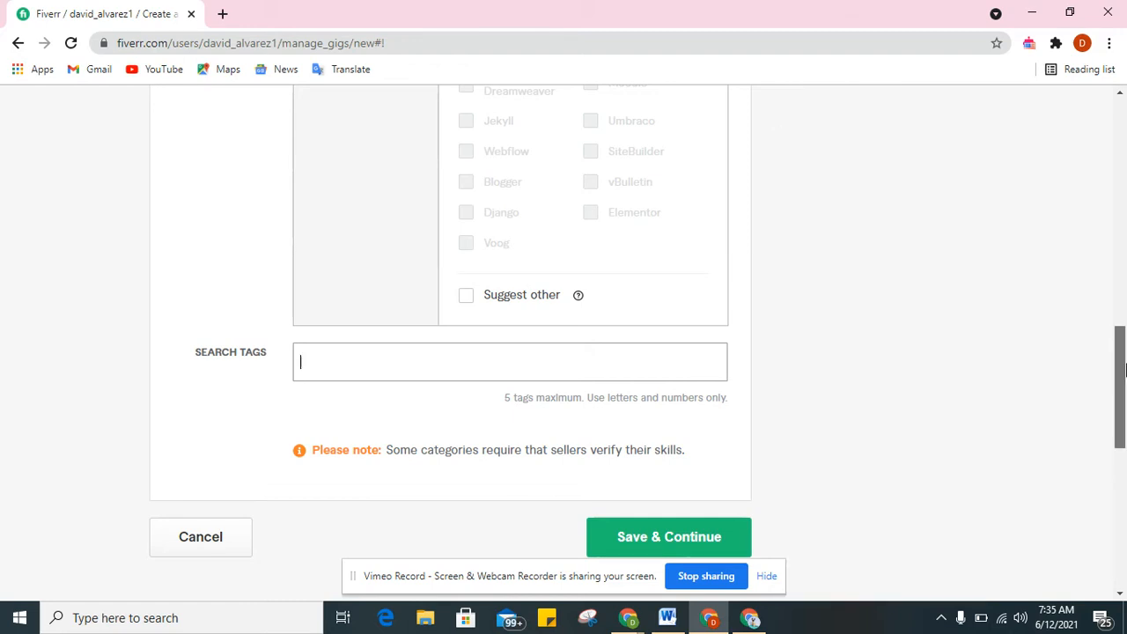
left_click(1123, 209)
left_click_drag(1123, 208, 1123, 333)
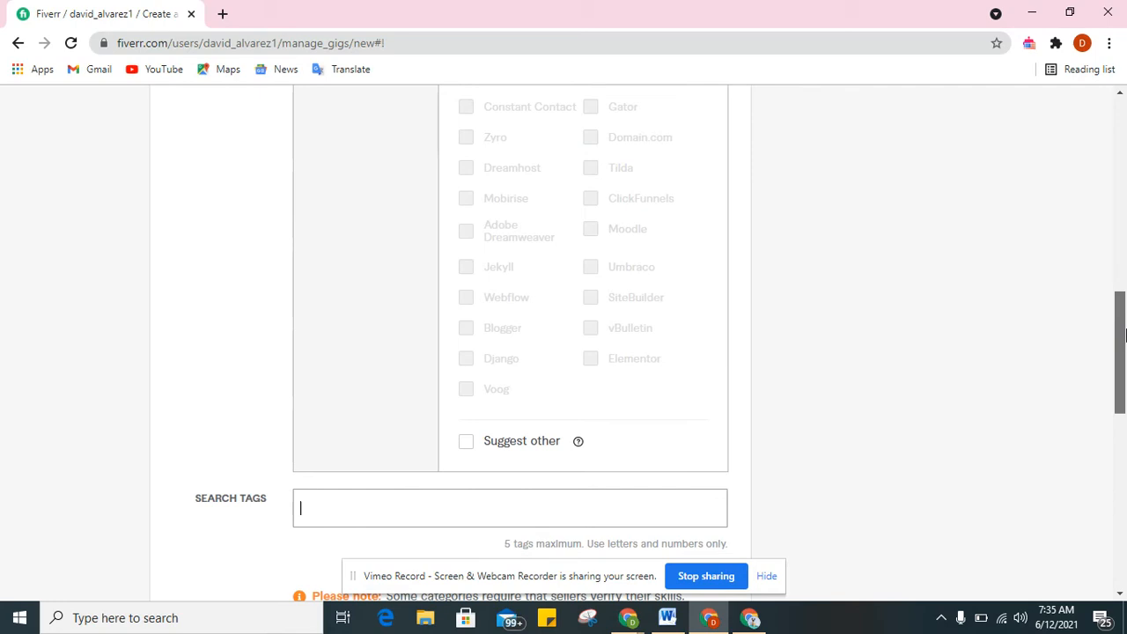
mouse_move(1121, 325)
left_mouse_down()
mouse_move(1113, 167)
mouse_move(1123, 348)
mouse_move(1124, 232)
mouse_move(1124, 335)
left_mouse_up()
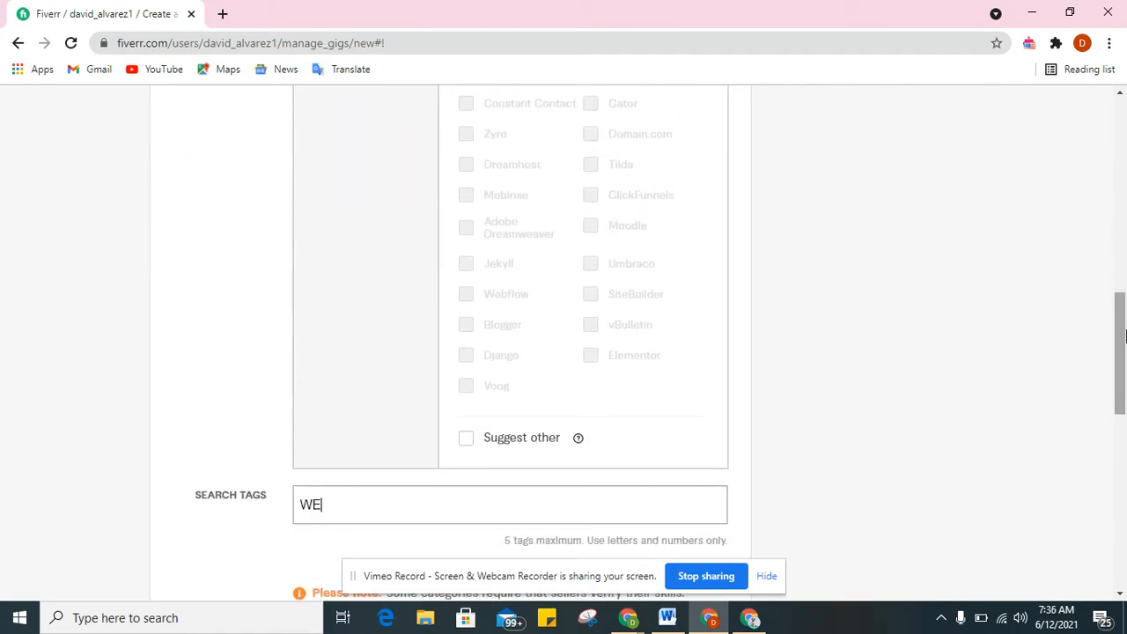
type("TE MARKE")
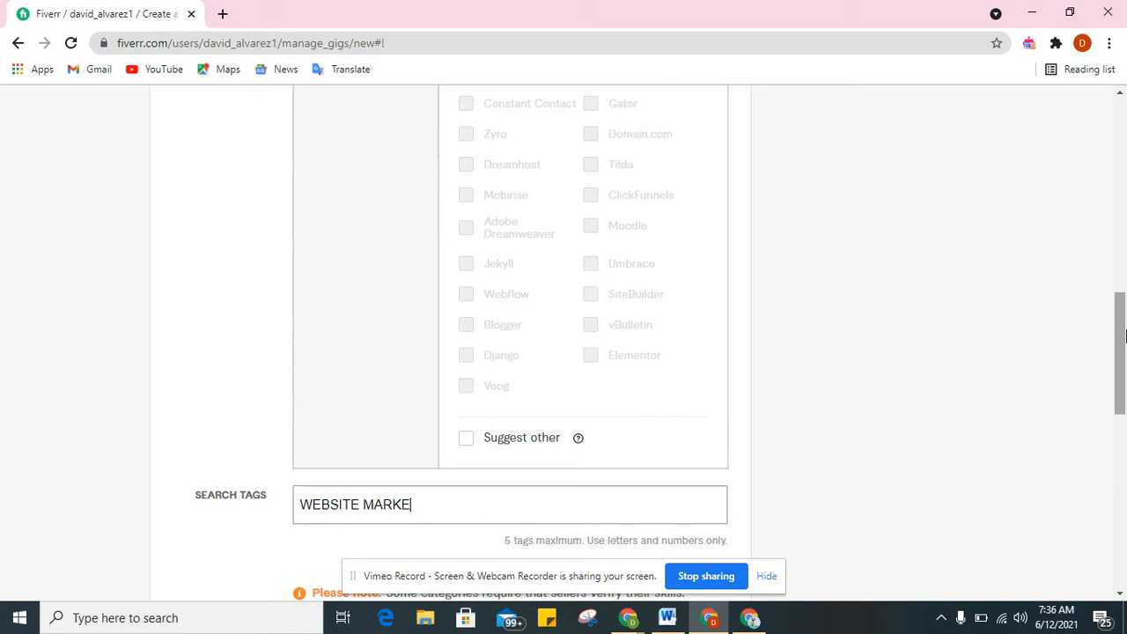
type("TING")
key("Return")
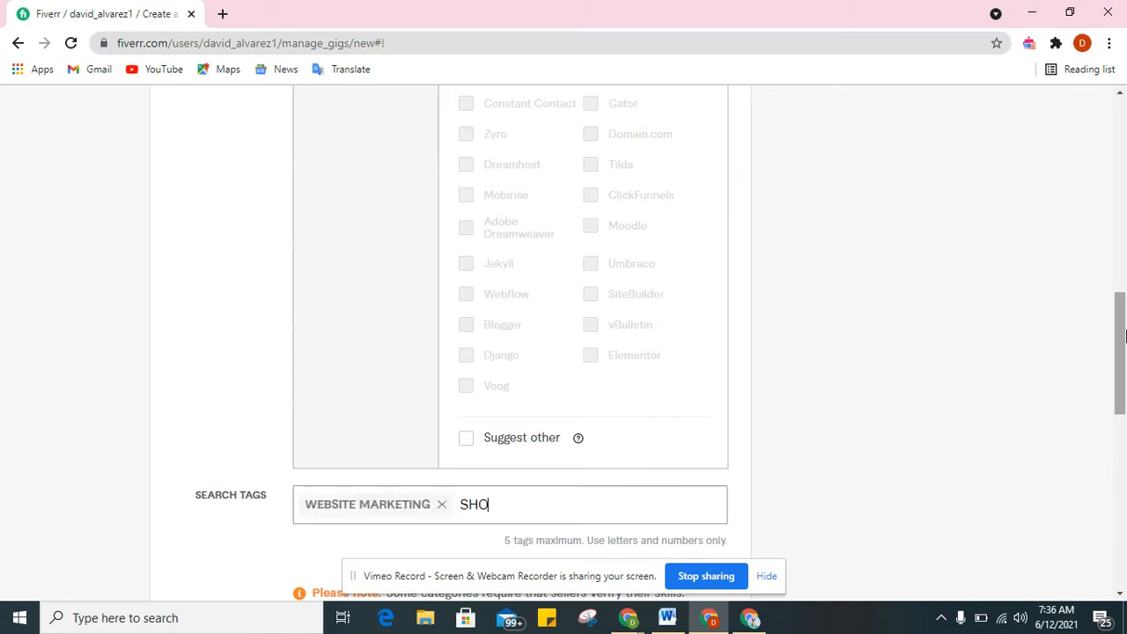
Add the search tags "SHOPIFY DESIGN" and "SHOPIFY DROPSHIPPING" to the gig
type("SHOPIFY DESIGN")
key("Return")
type("SHOP")
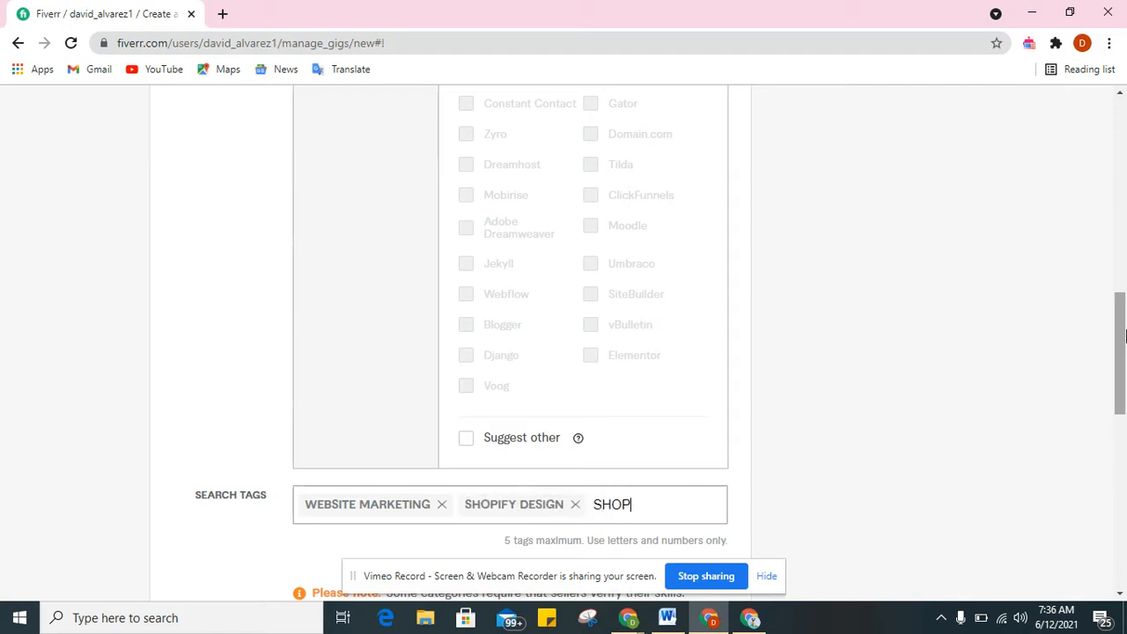
type("IFY DROPSHIPPING")
key("Return")
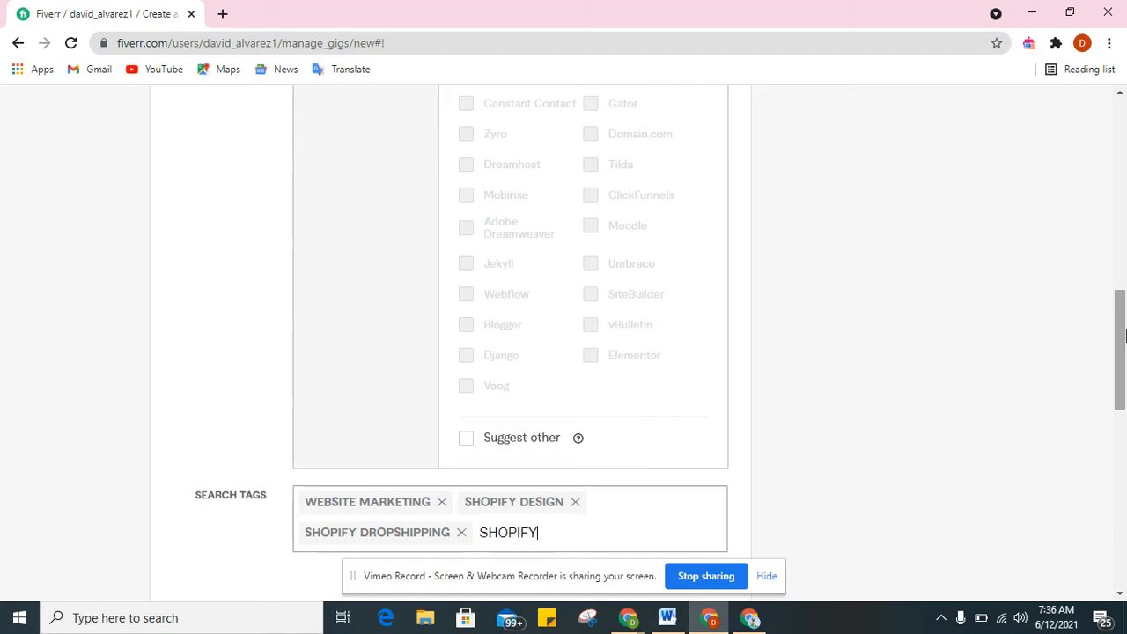
Add the search tags "SHOPIFY STORE" and "SHOPIFY PROMOTION", and save the gig overview to continue to pricing
type("SHOPIFY STORE")
key("Return")
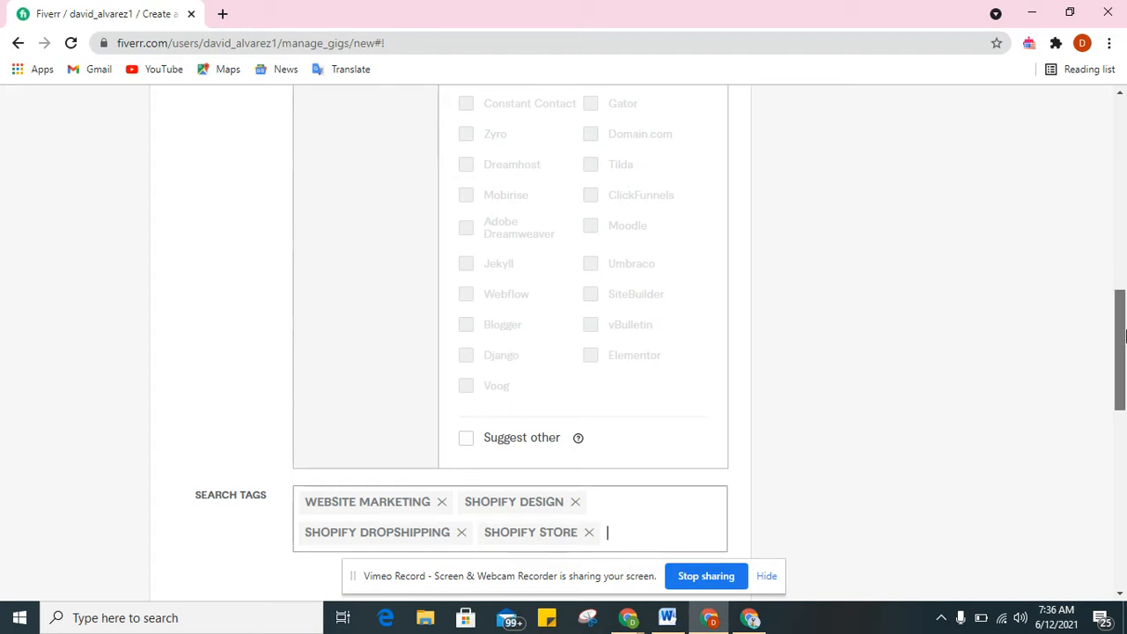
mouse_move(1123, 334)
left_mouse_down()
mouse_move(1118, 233)
mouse_move(1116, 352)
mouse_move(1113, 181)
mouse_move(1123, 348)
left_mouse_up()
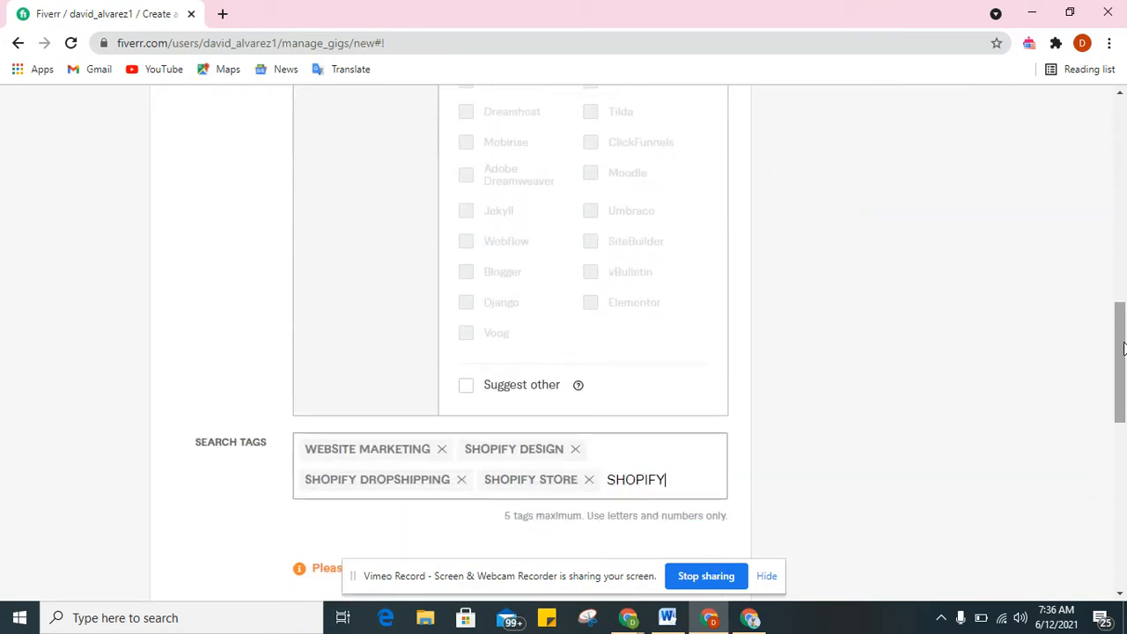
type("OMOTION")
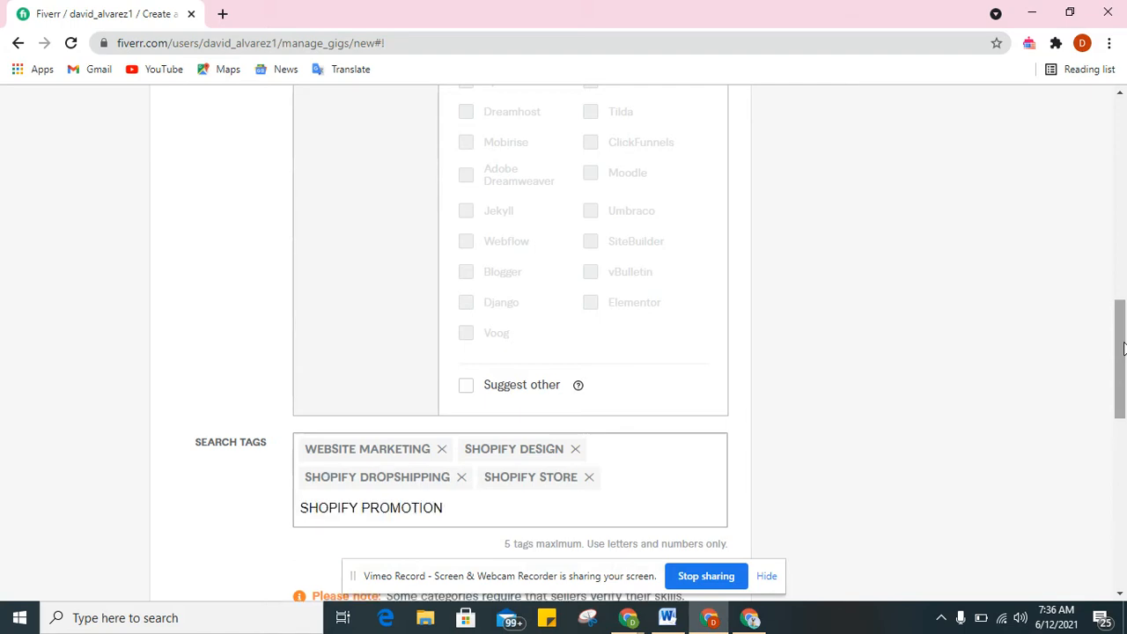
key("Return")
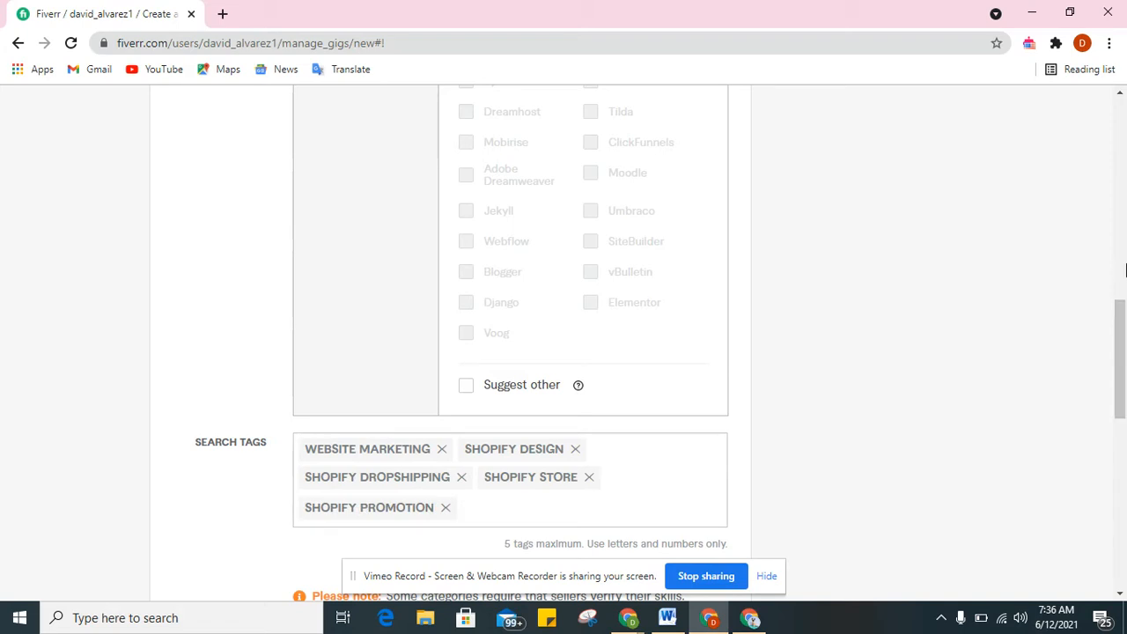
scroll(836, 430, "down", 2)
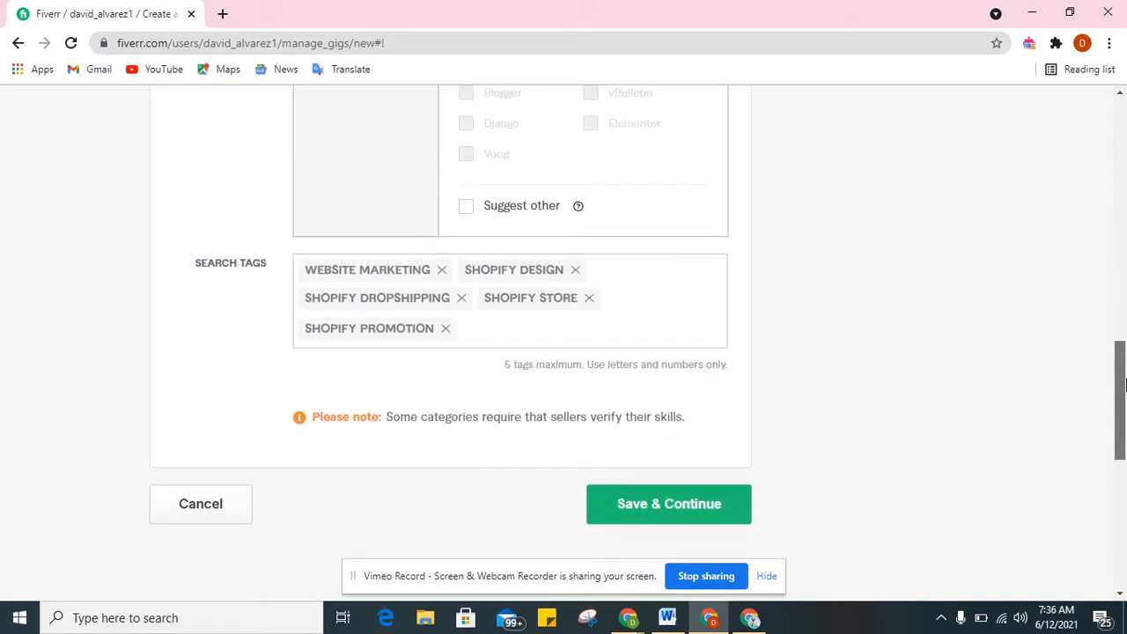
left_click(730, 503)
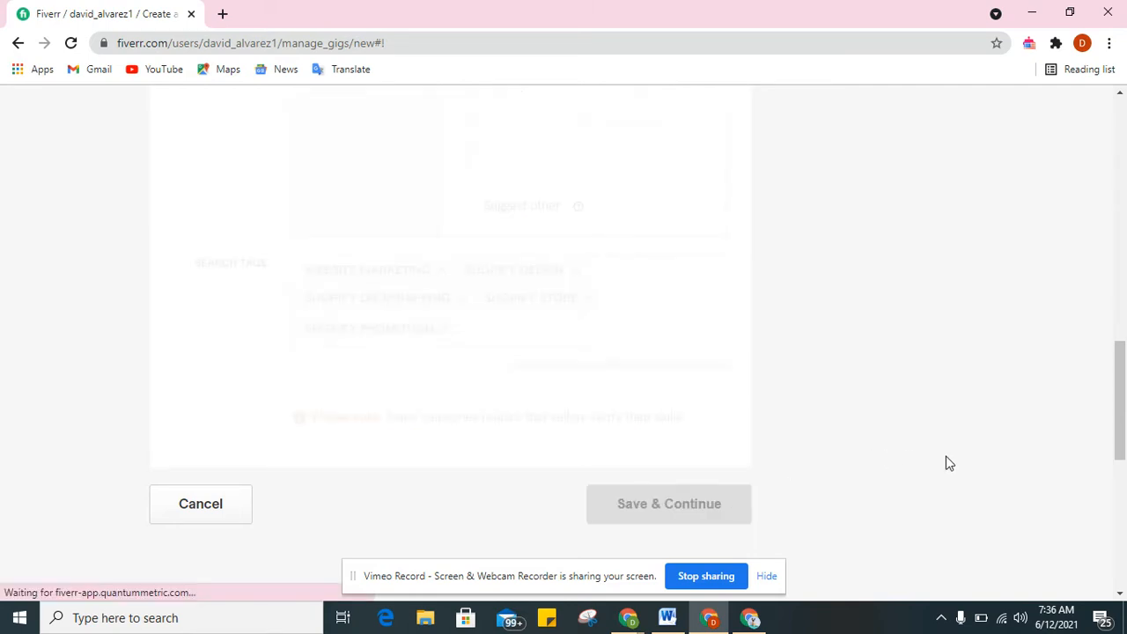
Enable all three packages in the gig's Scope & Pricing section and dismiss the packages introduction
left_click_drag(1125, 416, 1125, 333)
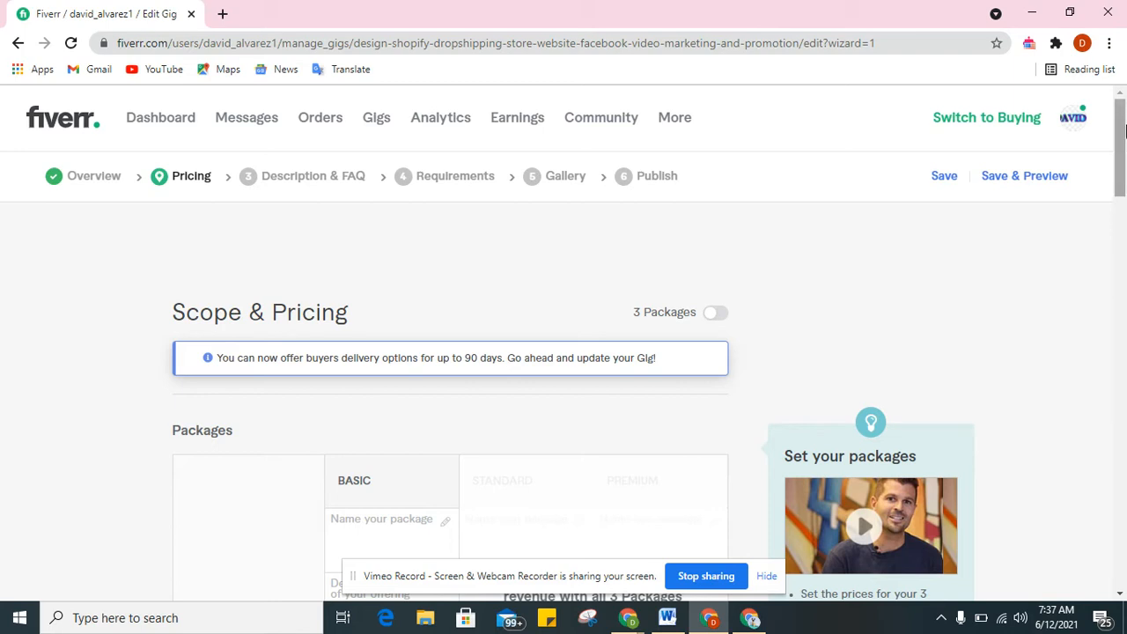
left_click_drag(1125, 126, 1125, 188)
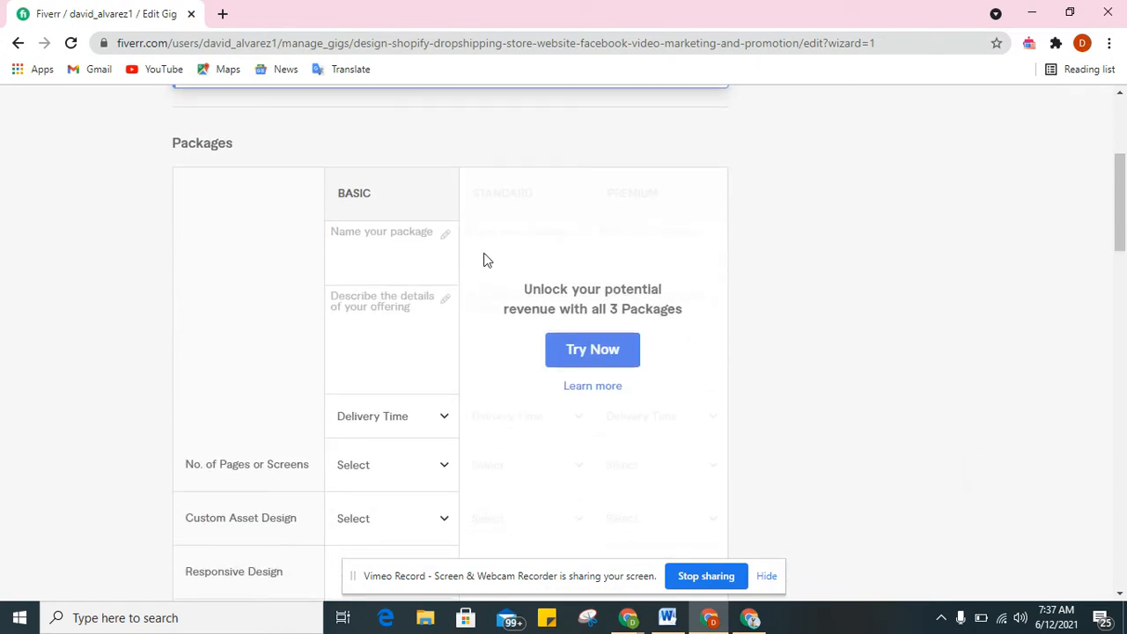
mouse_move(409, 240)
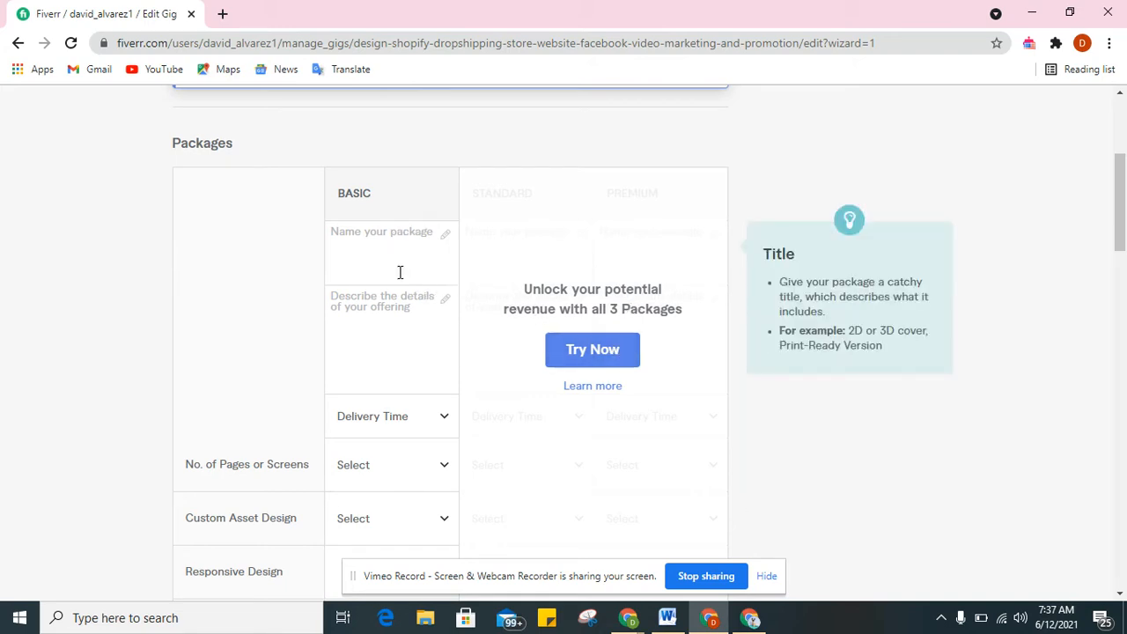
left_click(369, 251)
left_click(604, 352)
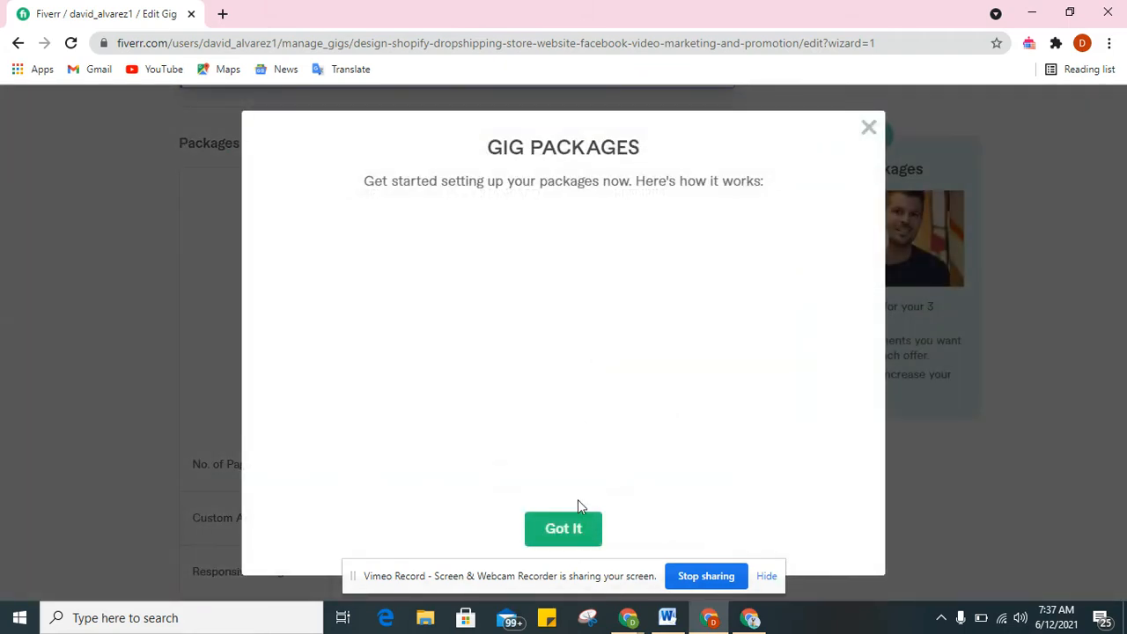
left_click(573, 533)
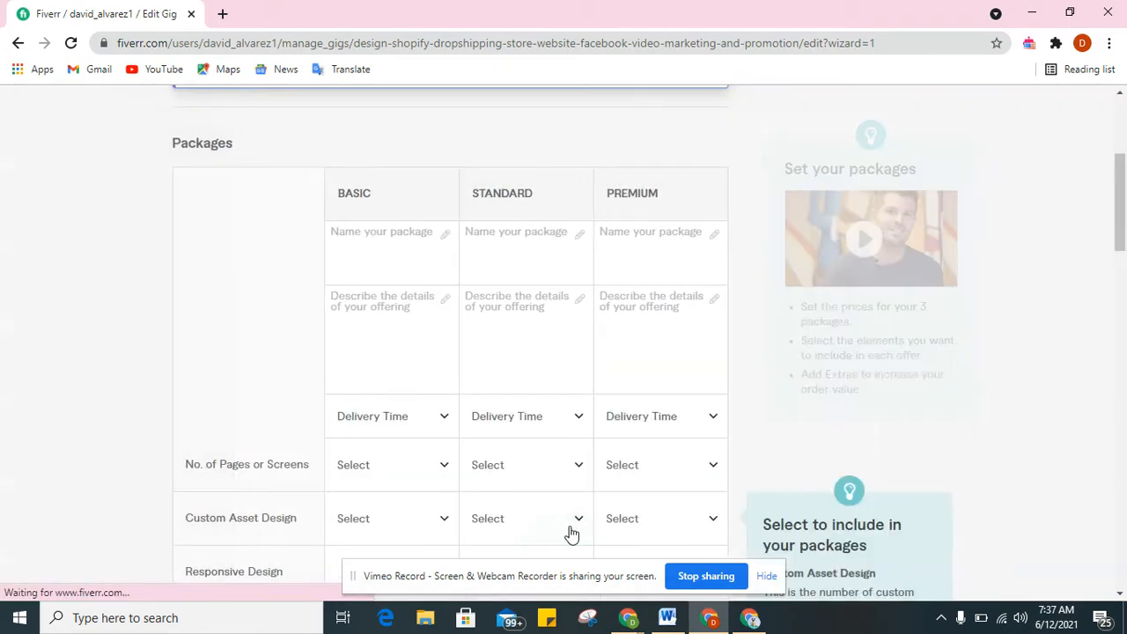
Name the Basic package "SHOPIFY DESIGN", the Standard package "SHOPIFY WEBSITE" and the Premium package "SHOPIFY DROPSHIPPING STORE"
left_click(387, 258)
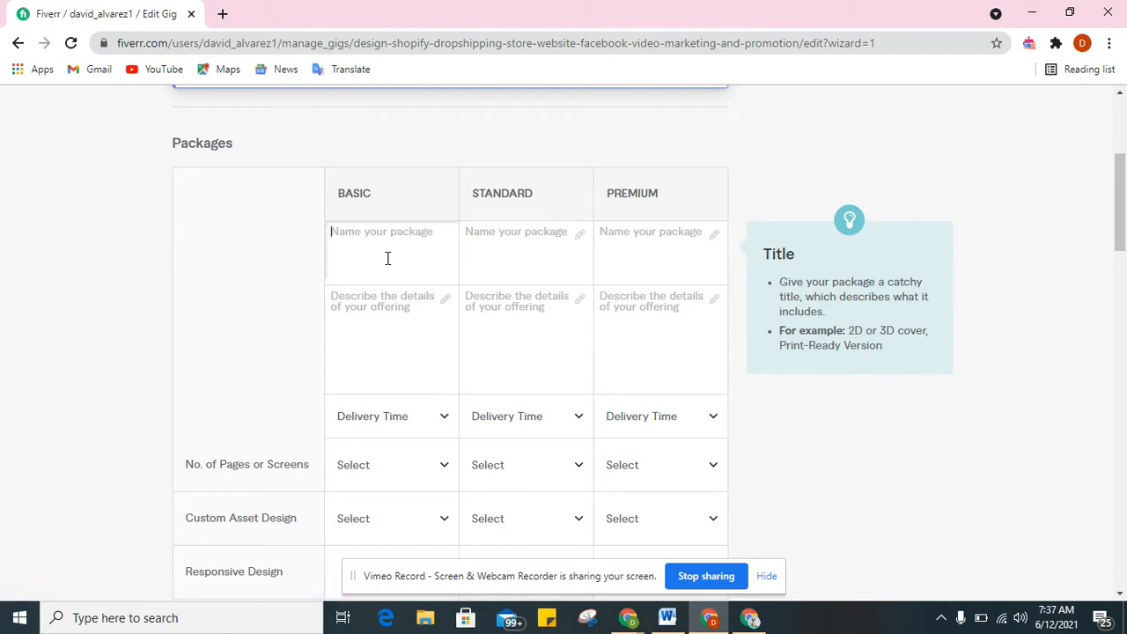
type("SHOPIFY DESI")
type("GN")
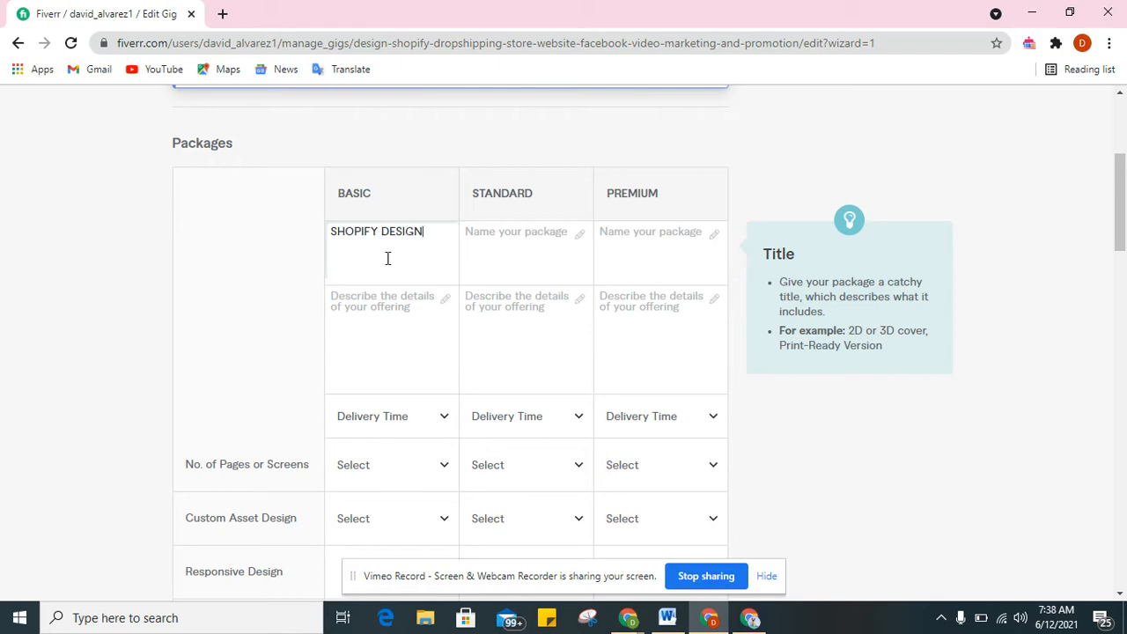
left_click(494, 260)
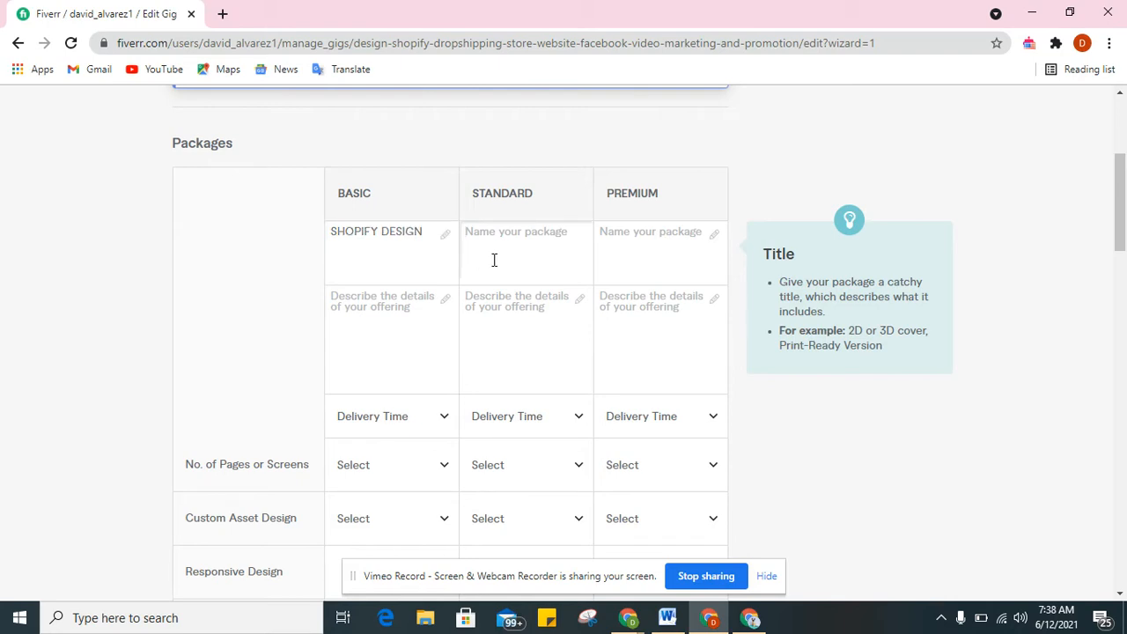
type("SHOPIFY ")
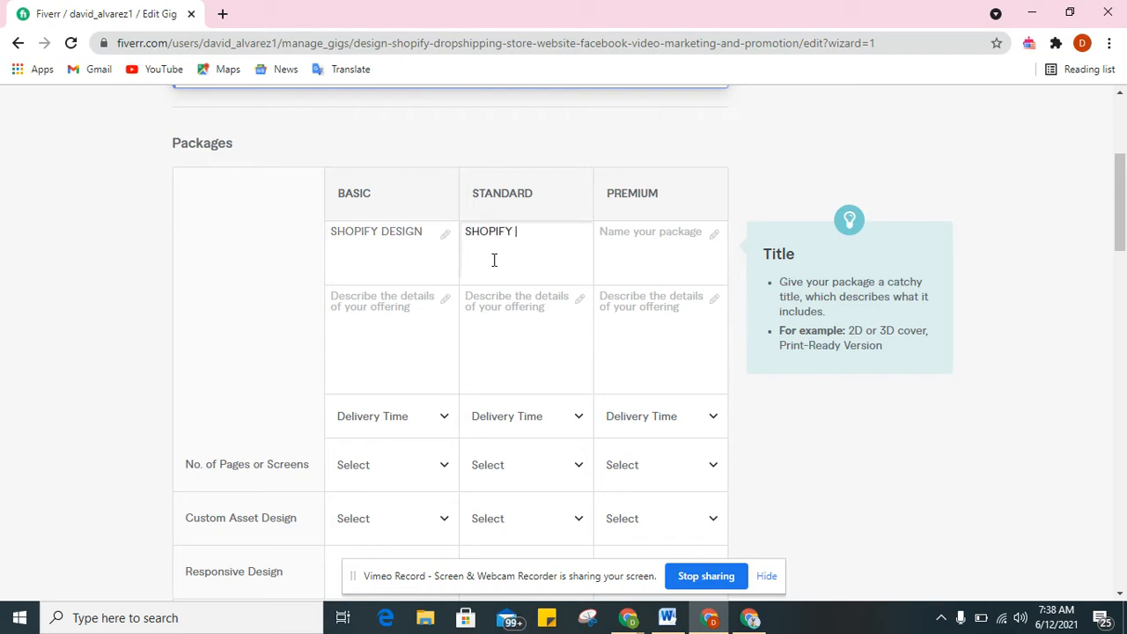
type("WEBSITE")
left_click(626, 244)
type("SHOPIFY DROP")
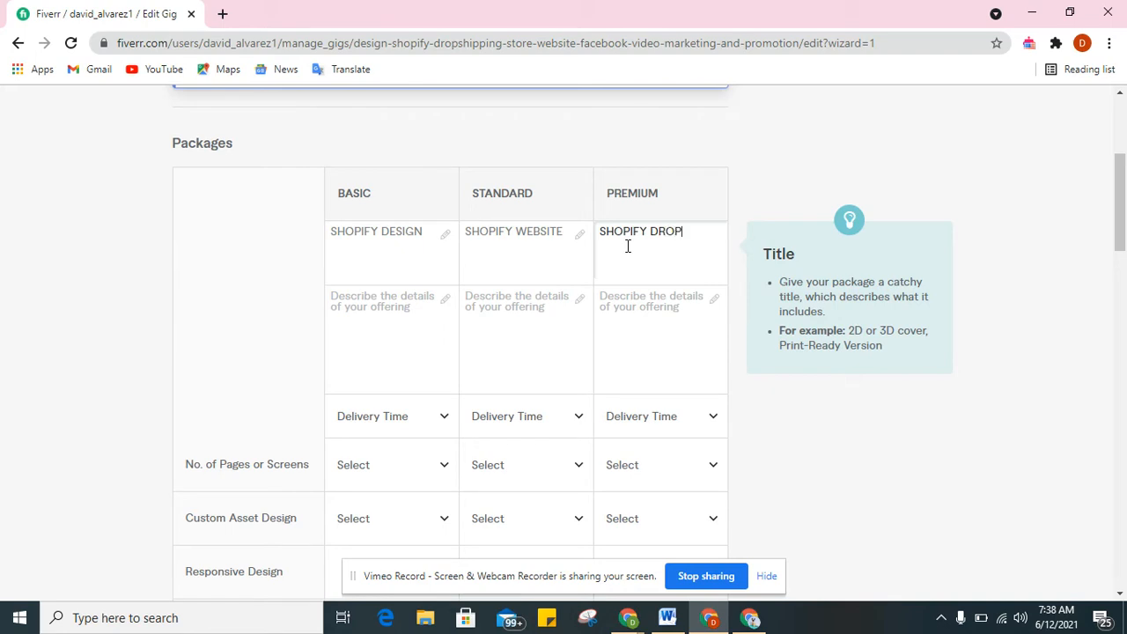
type("SHIPPING STORE")
left_click(369, 314)
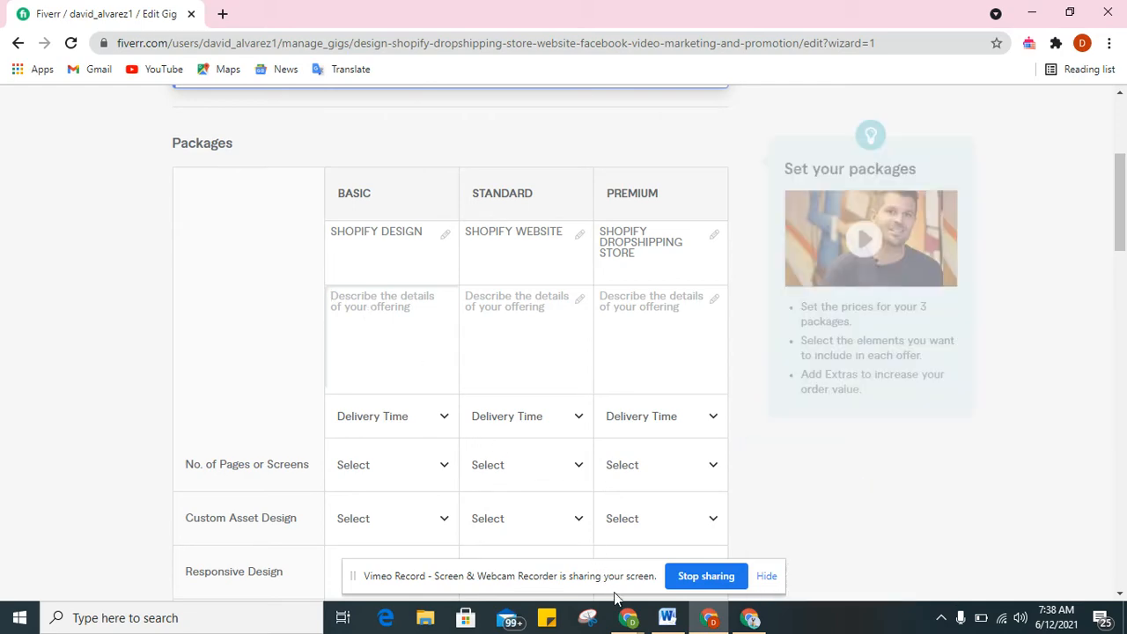
Switch to the keyword research browser window and close every tab except the "shopify dropshipping store" search results
left_click(750, 617)
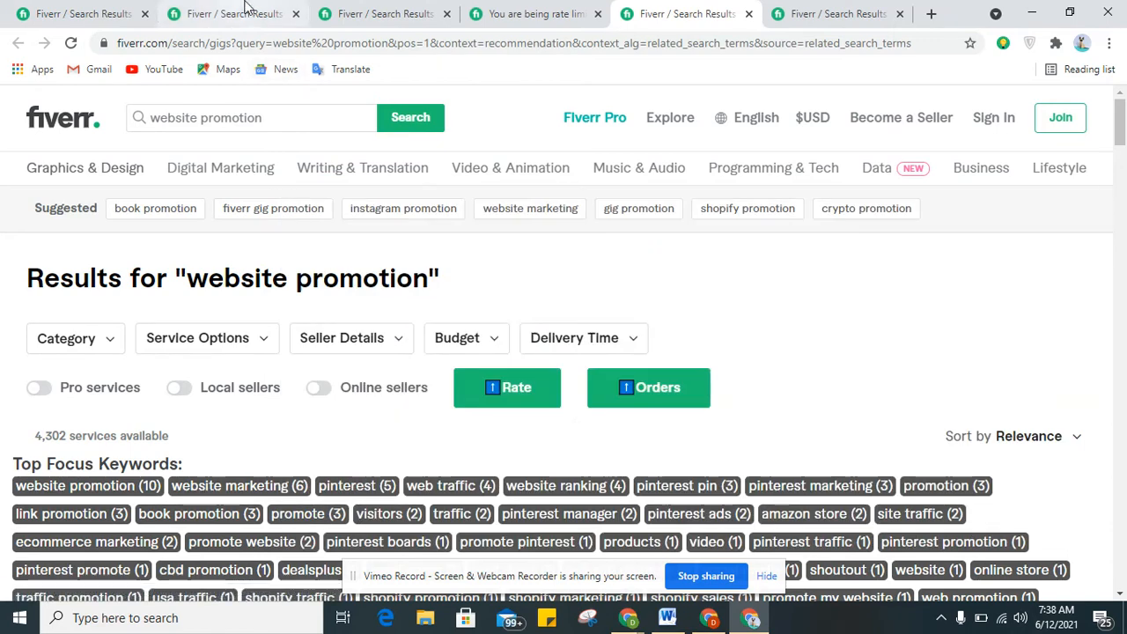
left_click(296, 13)
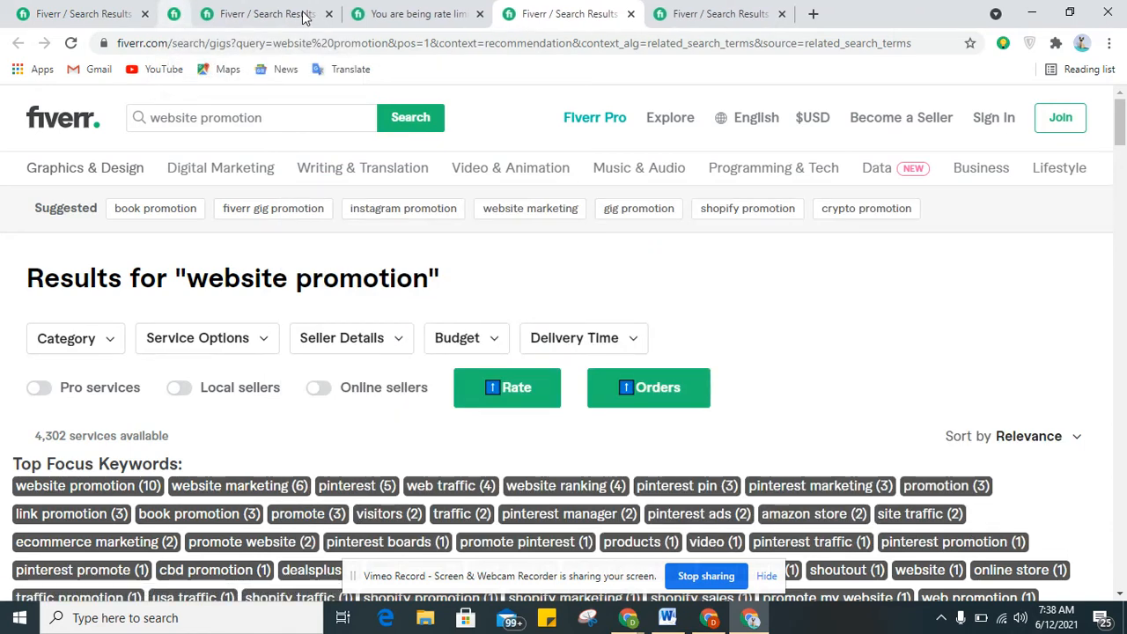
left_click(296, 13)
left_click(302, 14)
left_click(302, 14)
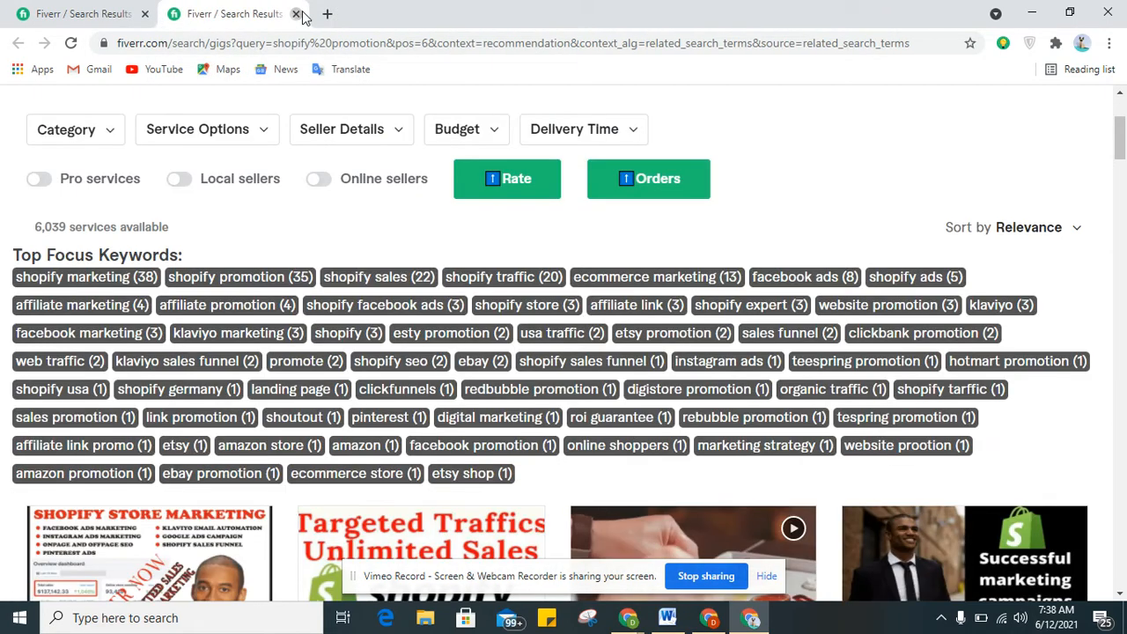
left_click(302, 15)
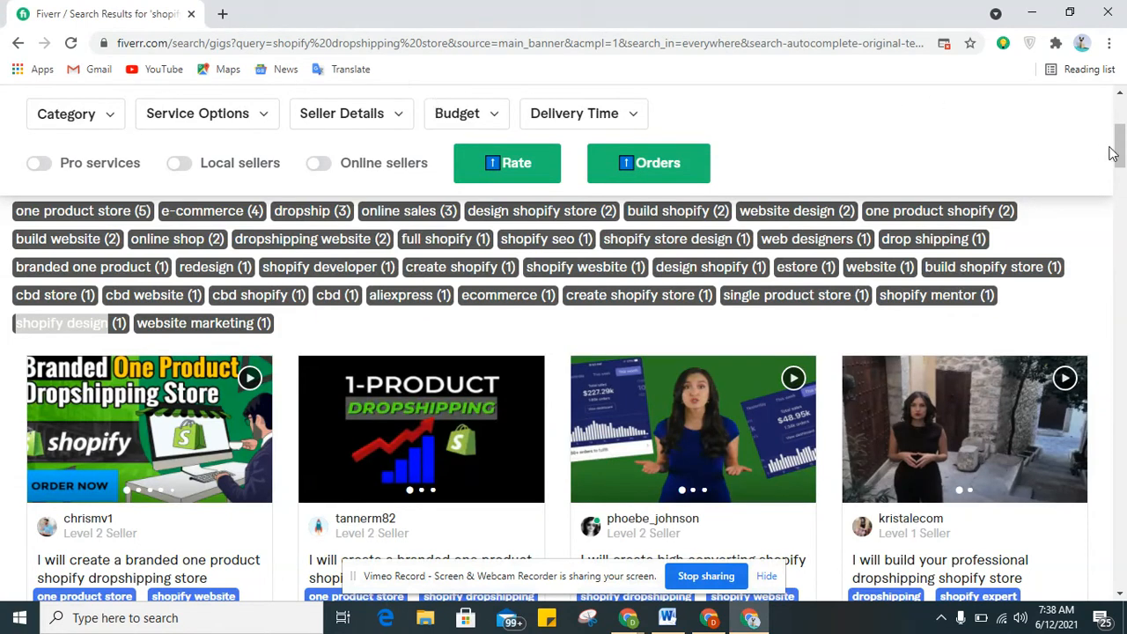
Open the four gigs in the first row of the "shopify dropshipping store" results in separate new tabs
left_click_drag(1120, 151, 1120, 166)
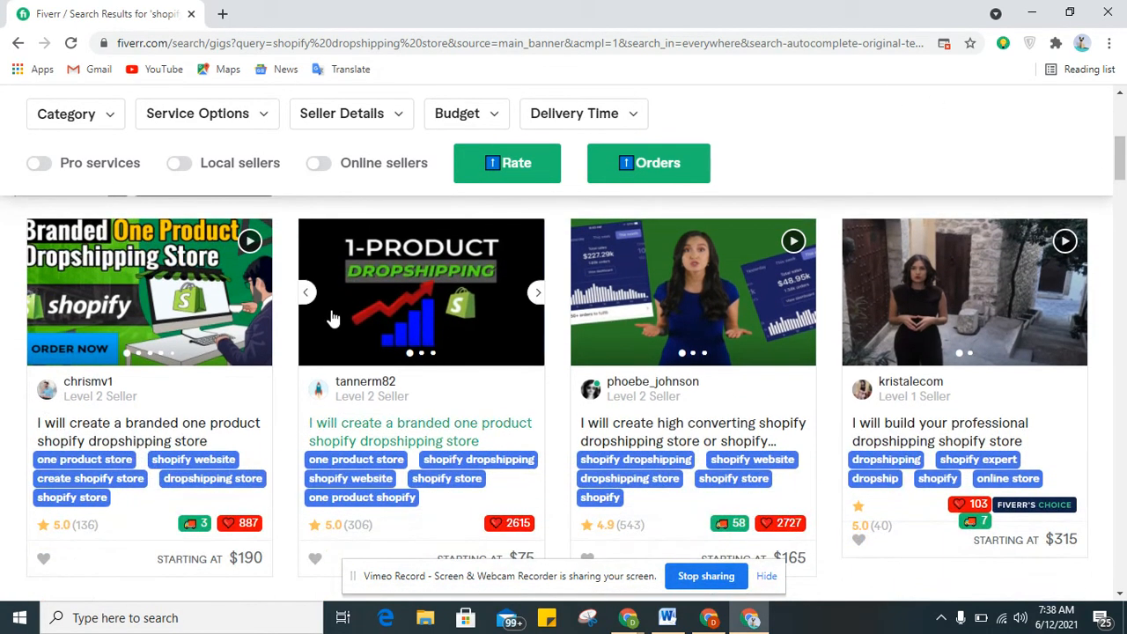
right_click(170, 310)
left_click(190, 315)
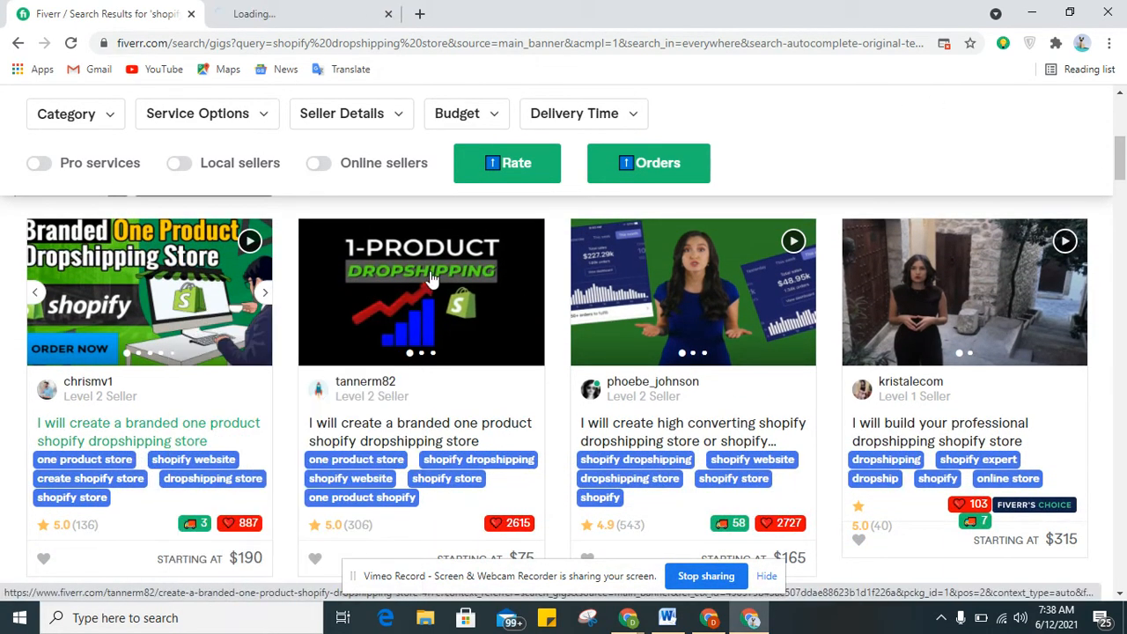
right_click(434, 277)
left_click(470, 283)
right_click(725, 256)
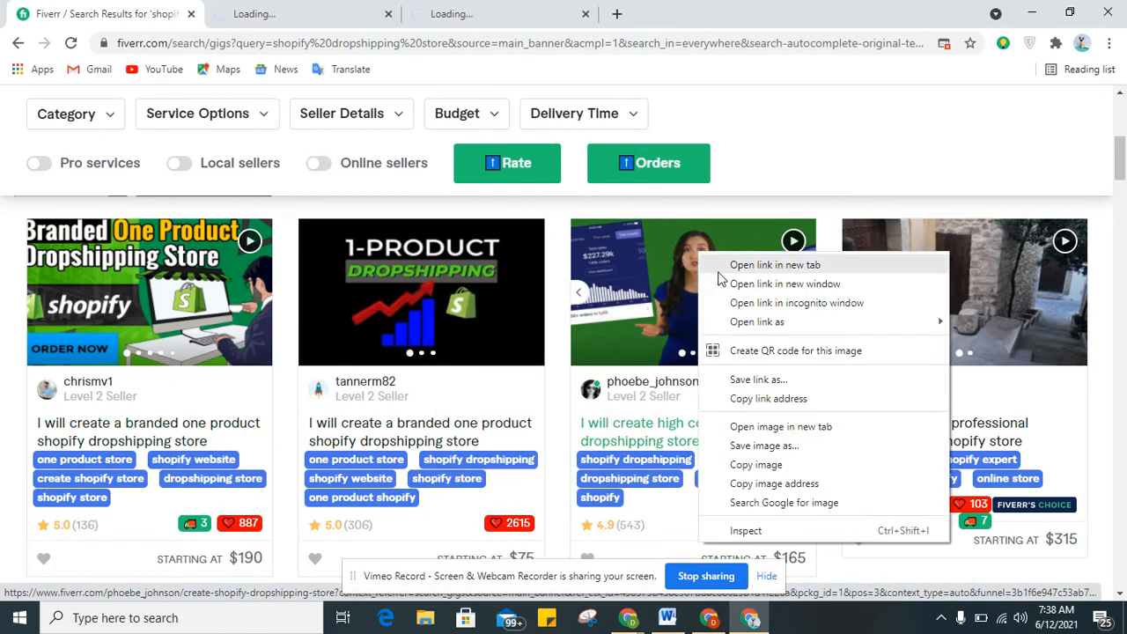
left_click(735, 265)
right_click(874, 254)
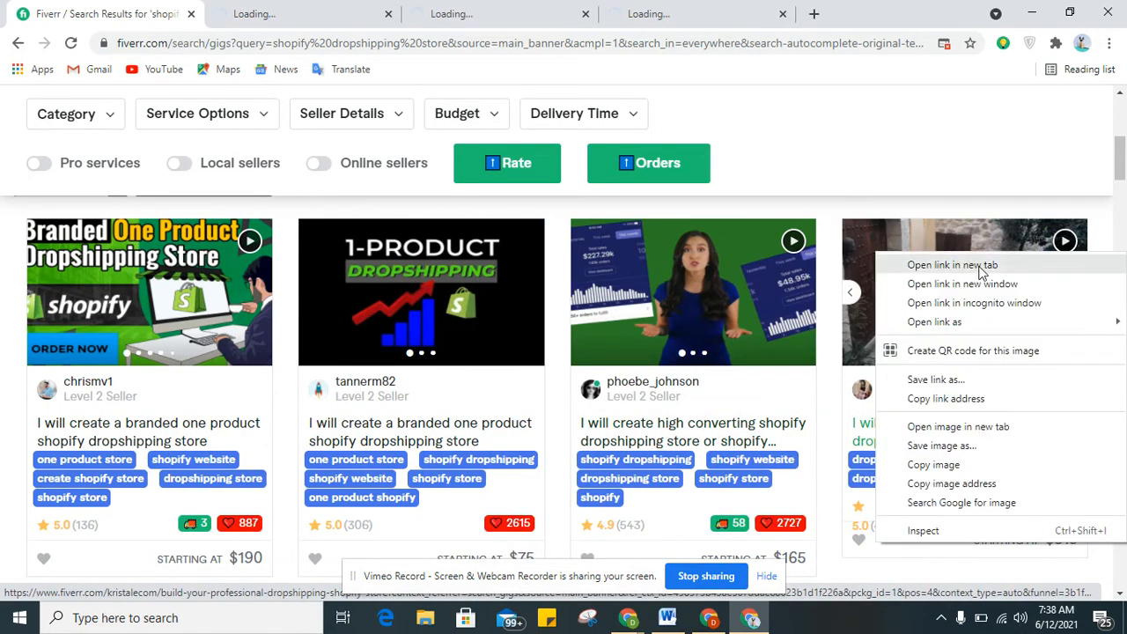
left_click(979, 266)
Open the four gigs in the second row of the "shopify dropshipping store" results in separate new tabs
scroll(214, 440, "down", 3)
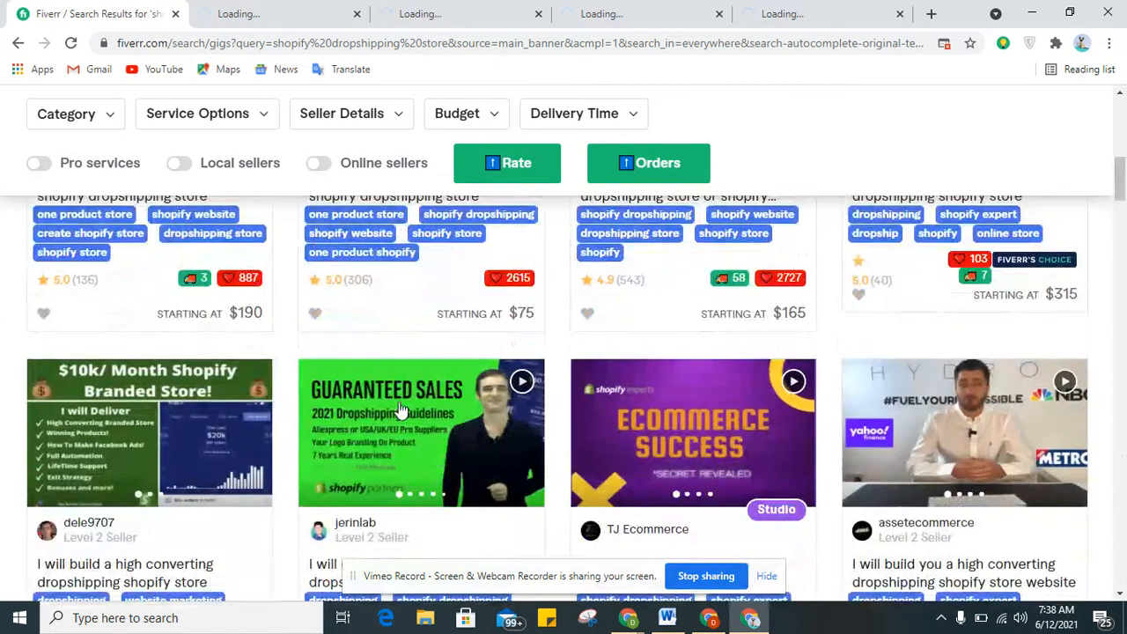
right_click(214, 440)
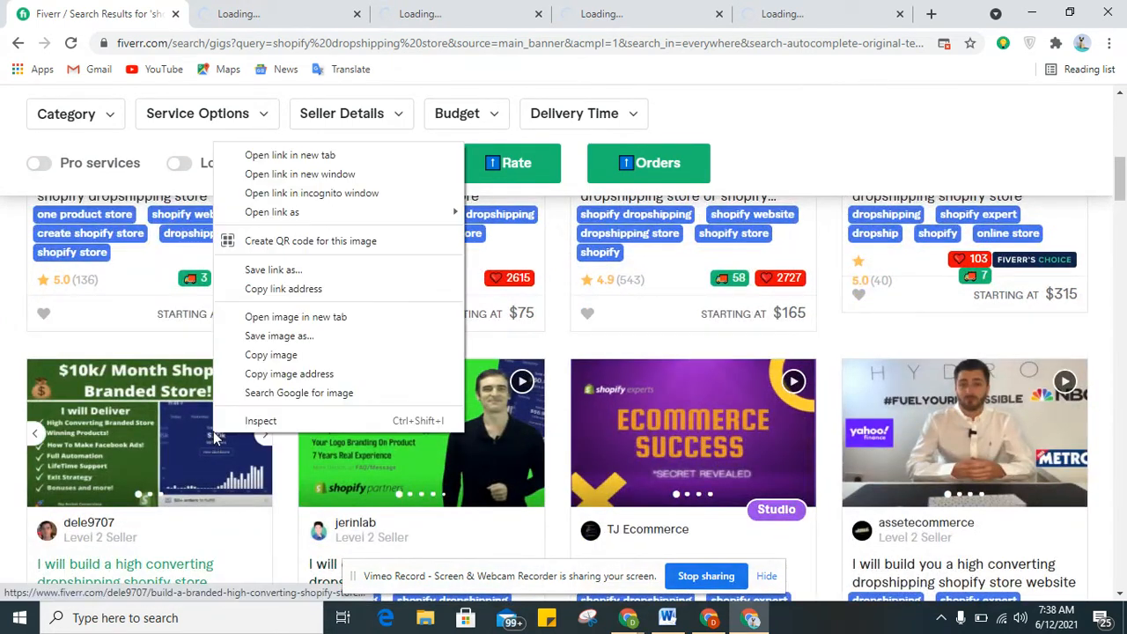
left_click(308, 153)
right_click(387, 396)
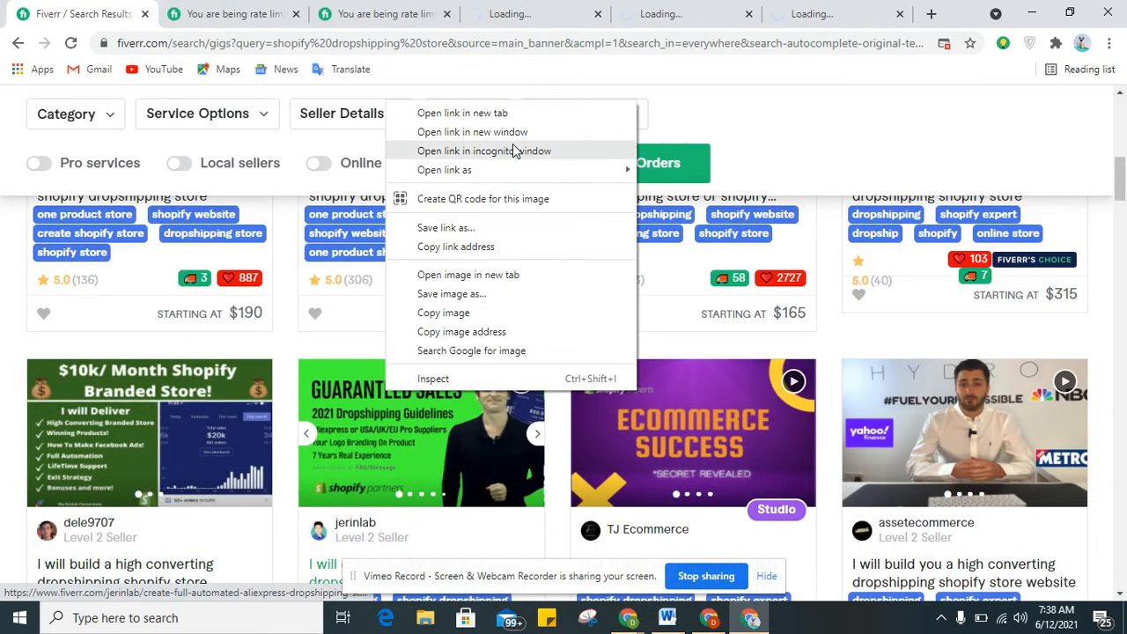
left_click(528, 107)
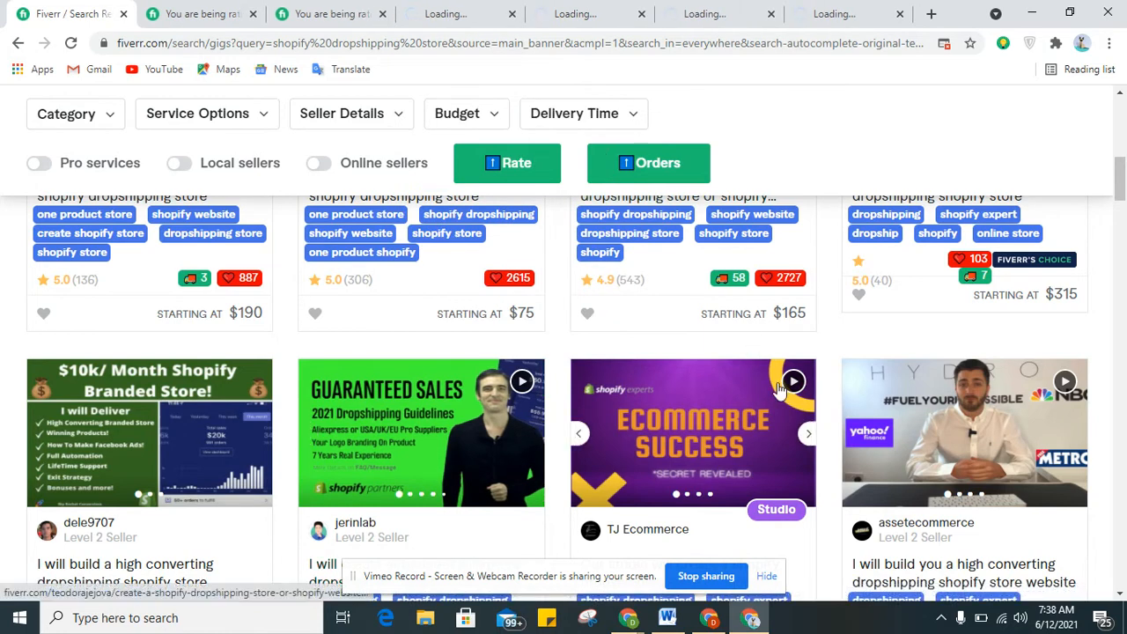
right_click(735, 409)
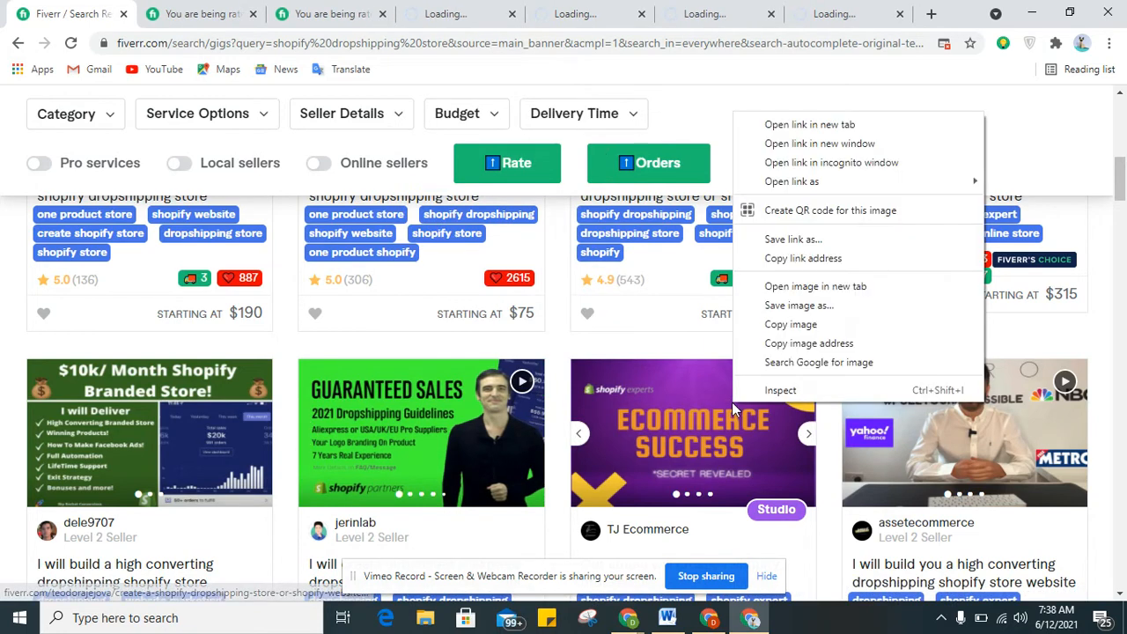
left_click(827, 125)
right_click(960, 444)
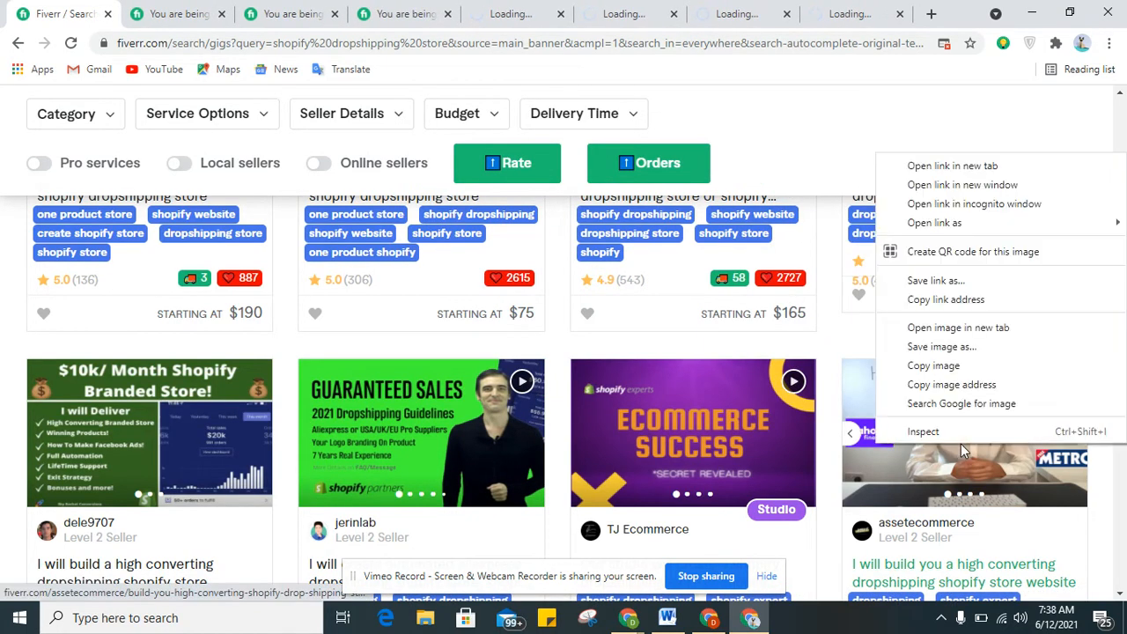
left_click(996, 166)
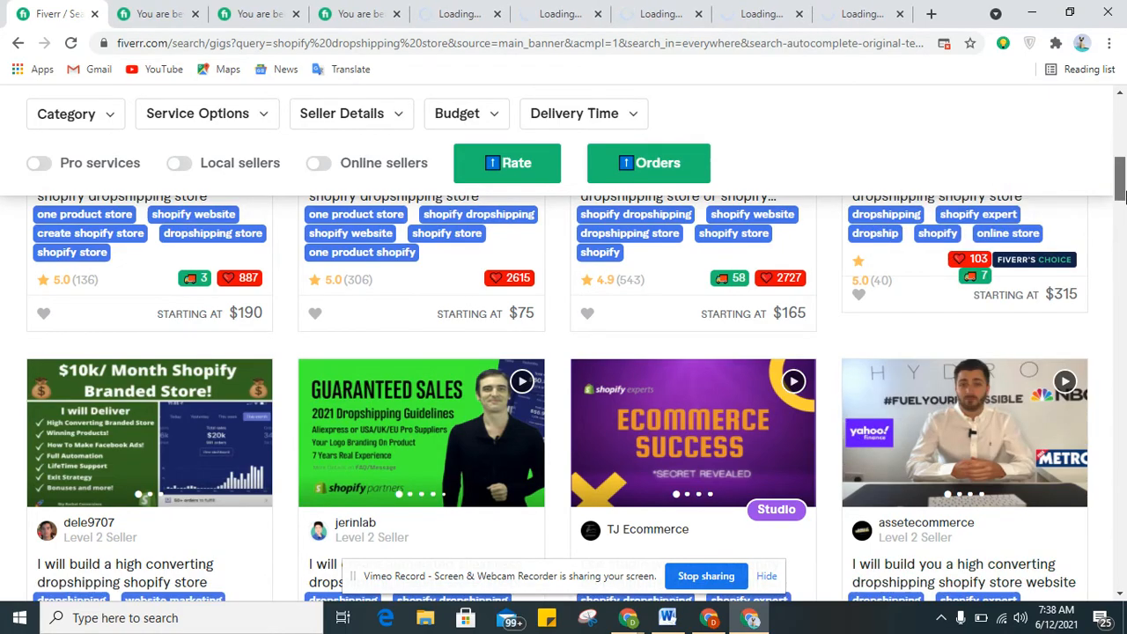
View the first opened competitor gig about a branded one-product Shopify dropshipping store and reload its page
left_click_drag(1121, 189, 1121, 101)
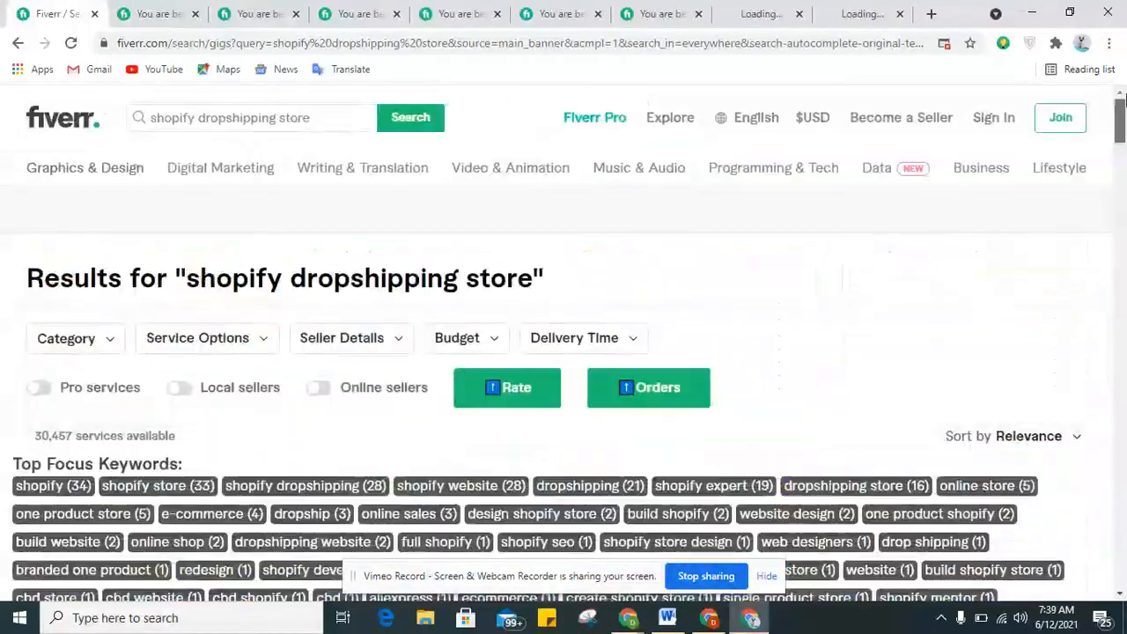
left_click(167, 7)
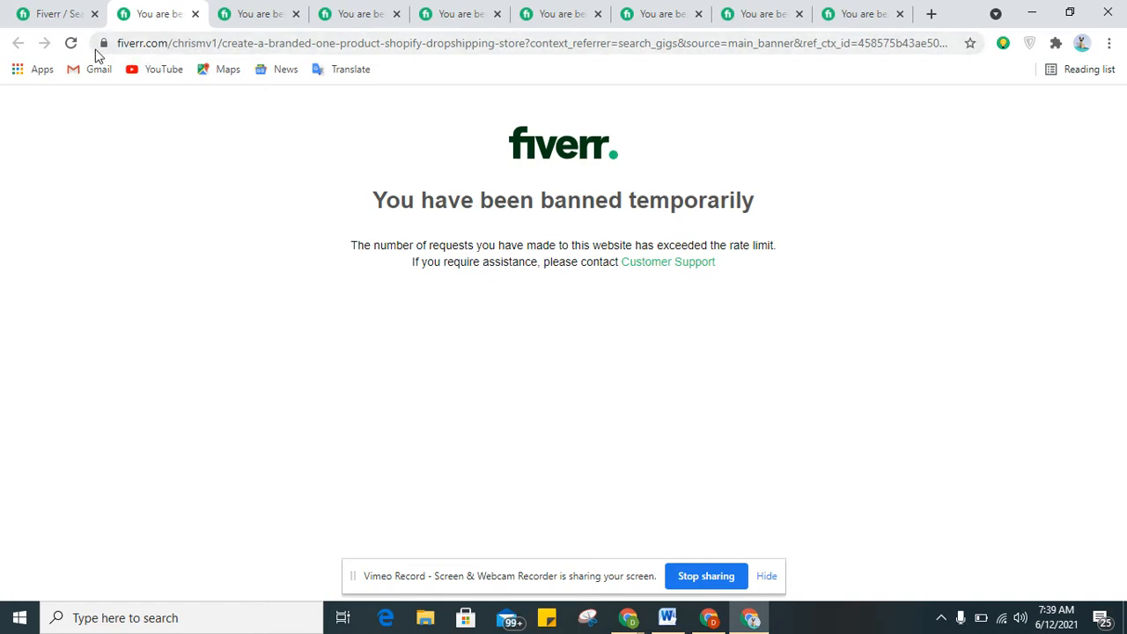
left_click(148, 46)
key("Return")
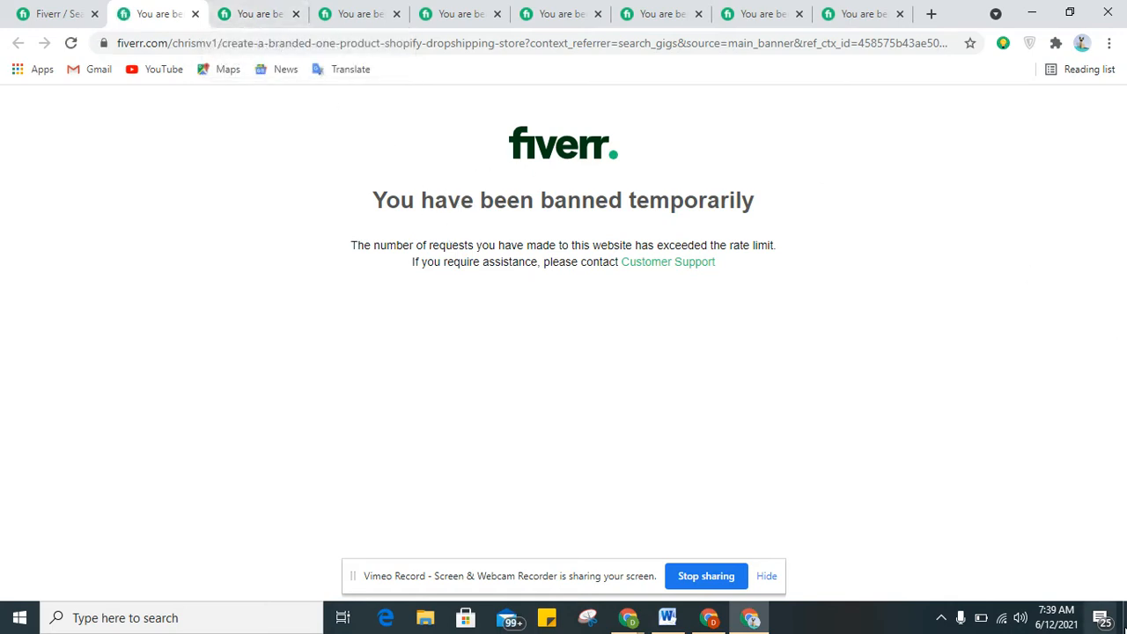
Launch the "auto refresh" Chrome profile from the desktop, maximize its window and open Fiverr
left_click(1125, 621)
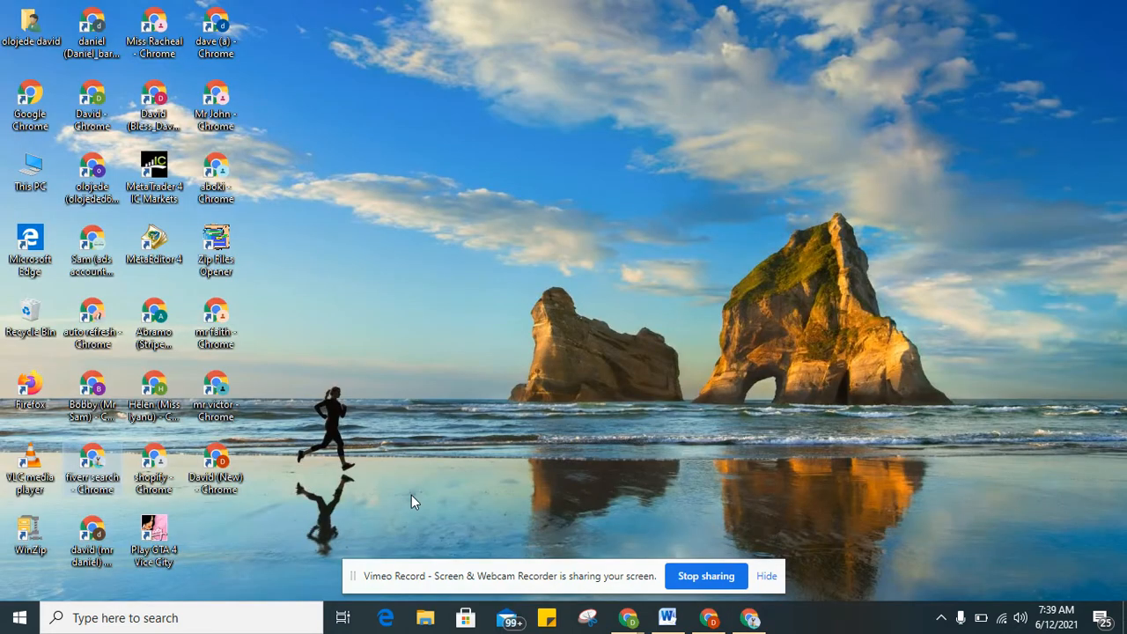
double_click(97, 331)
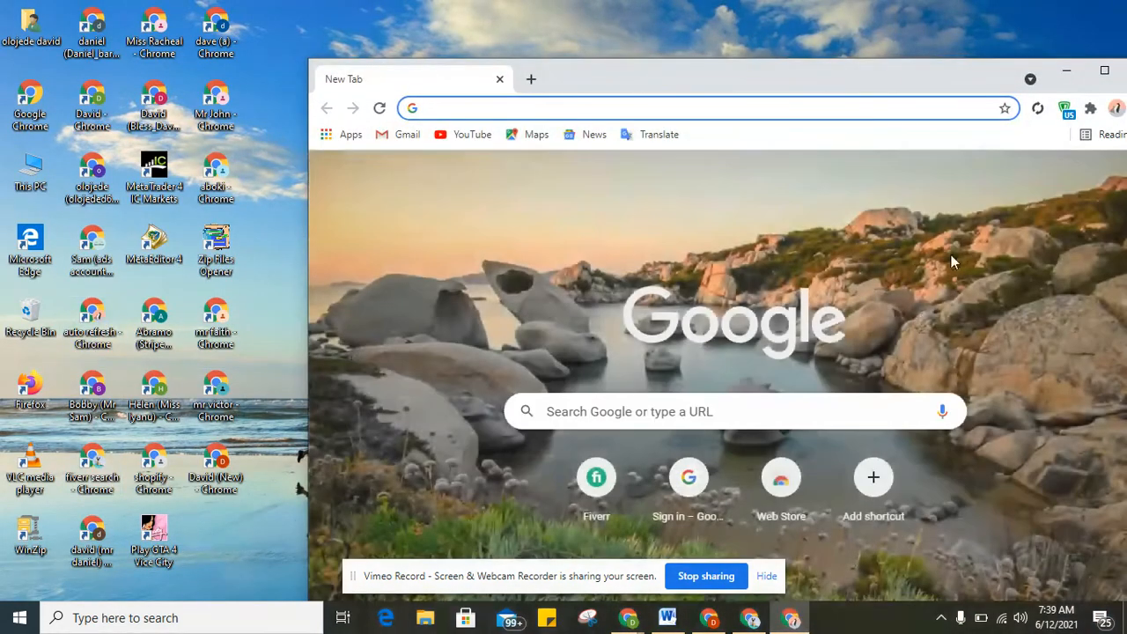
left_click(1104, 70)
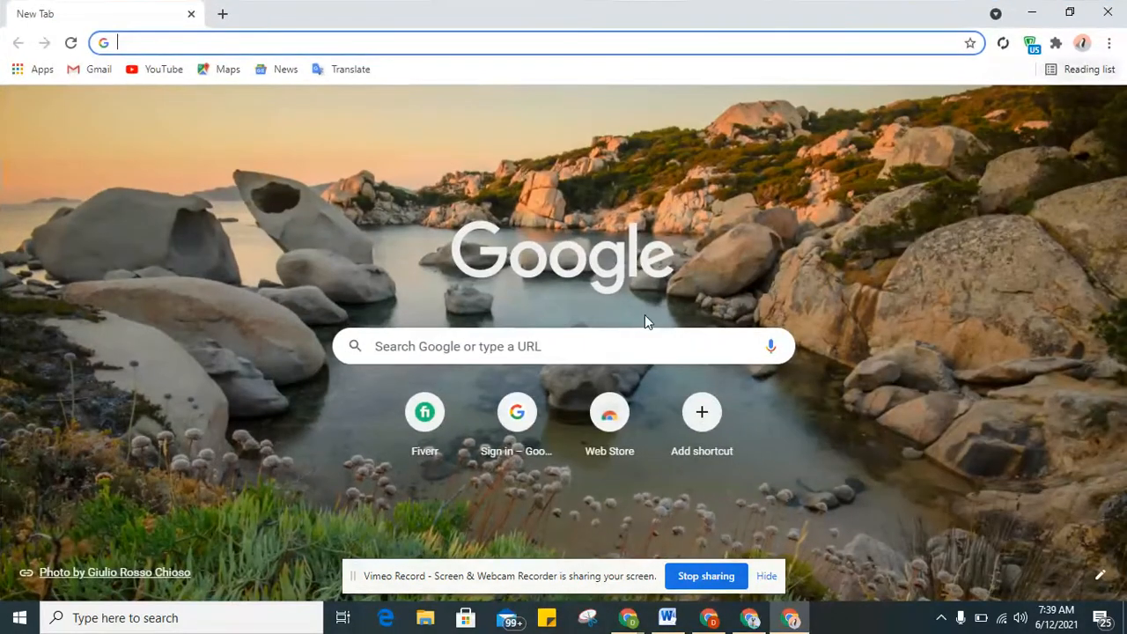
left_click(445, 424)
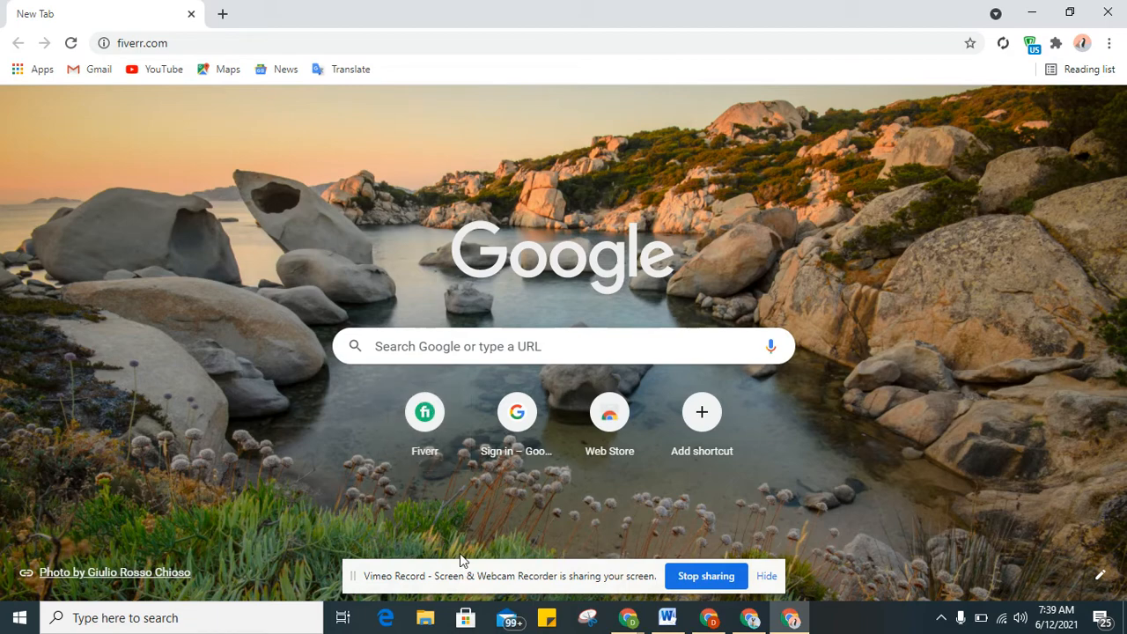
Glance at the Fiverr buyer requests window, return to the "auto refresh" profile's window and reload the Fiverr home page
mouse_move(628, 622)
mouse_move(526, 552)
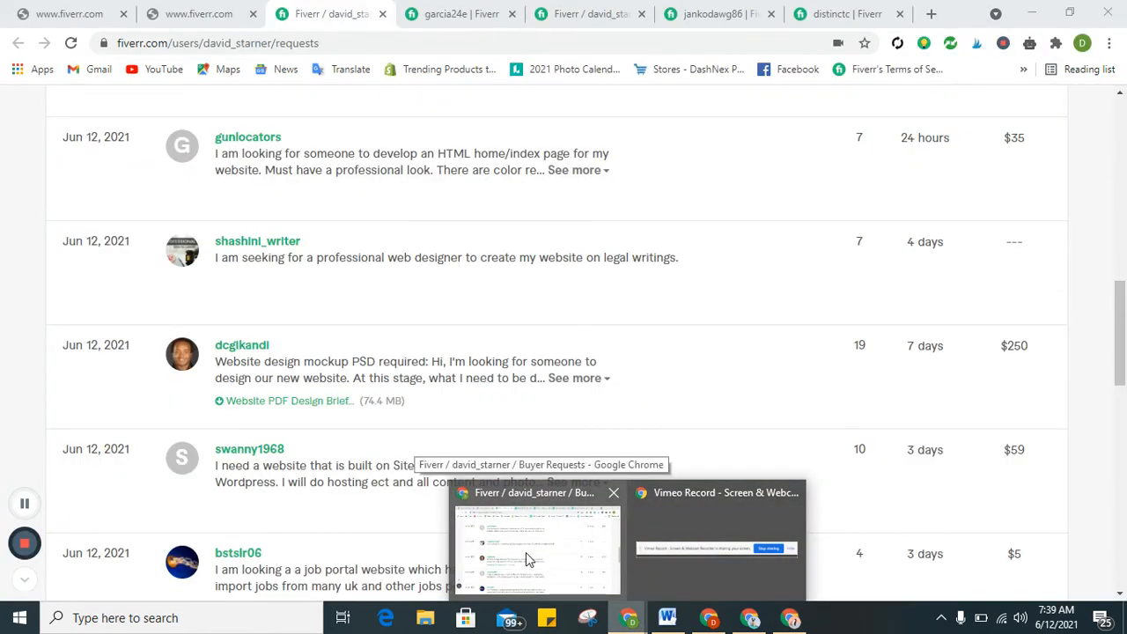
left_click(525, 552)
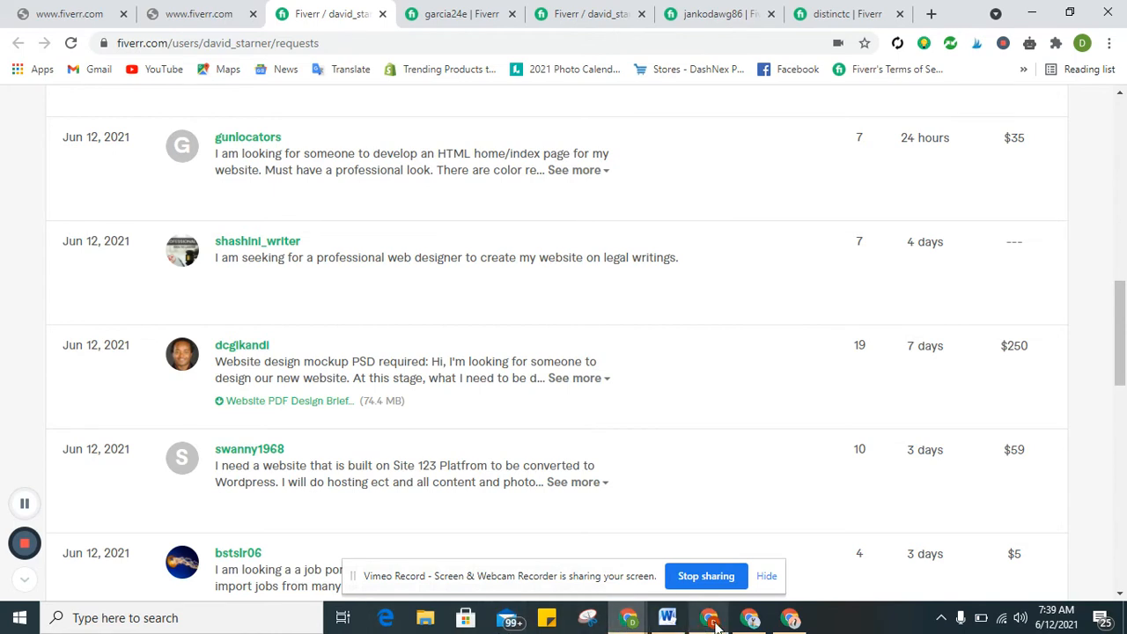
left_click(790, 618)
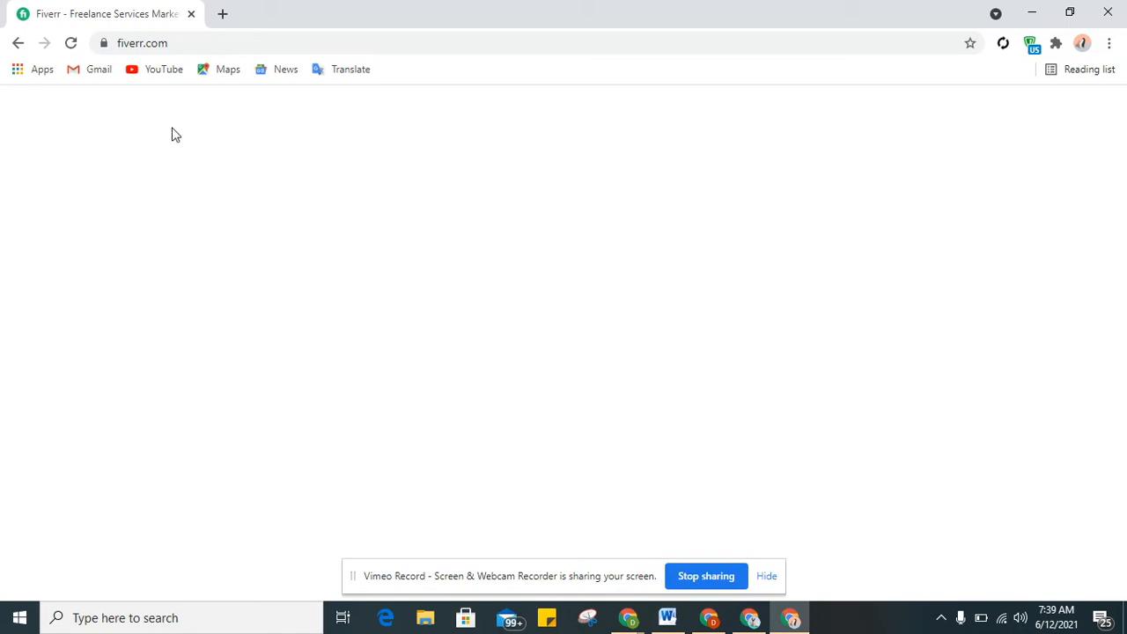
left_click(70, 43)
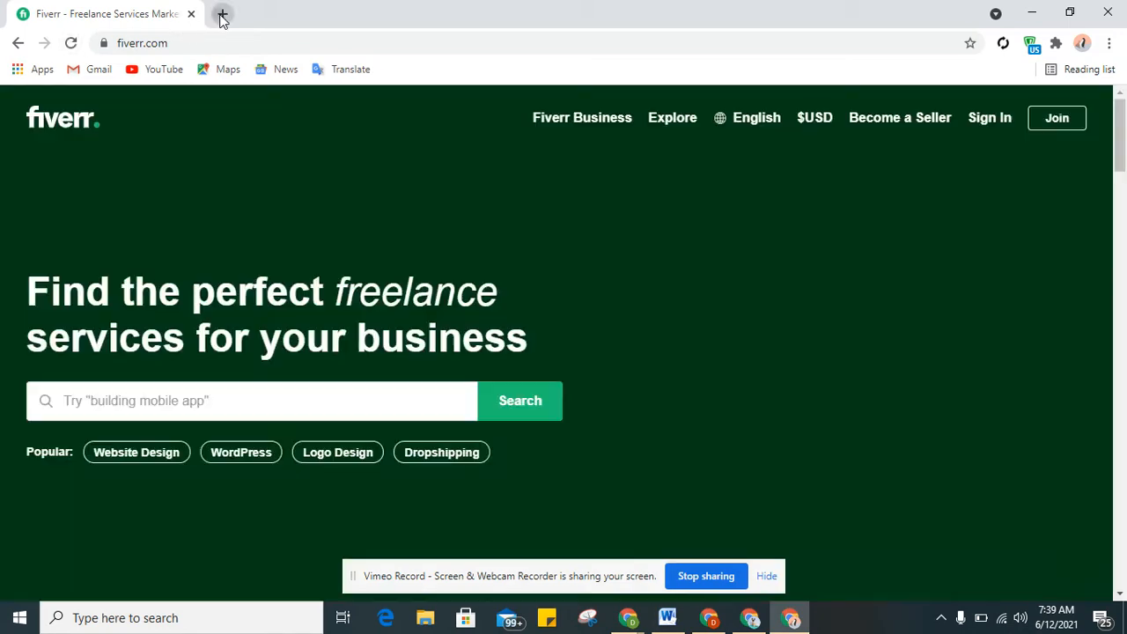
left_click(222, 14)
left_click(164, 14)
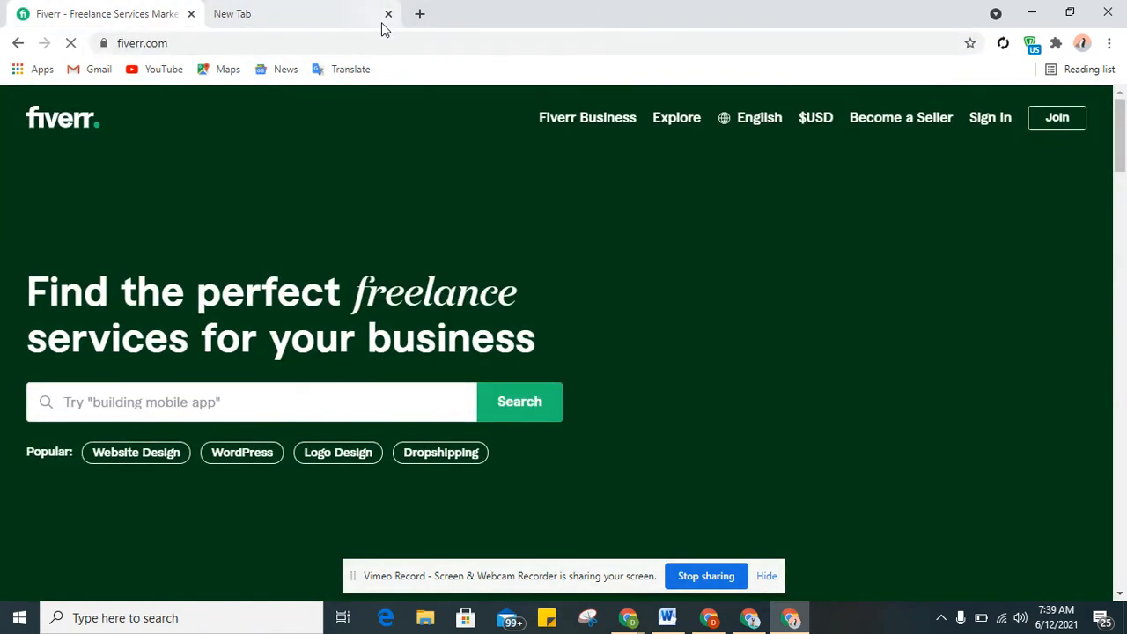
left_click(382, 27)
left_click(387, 13)
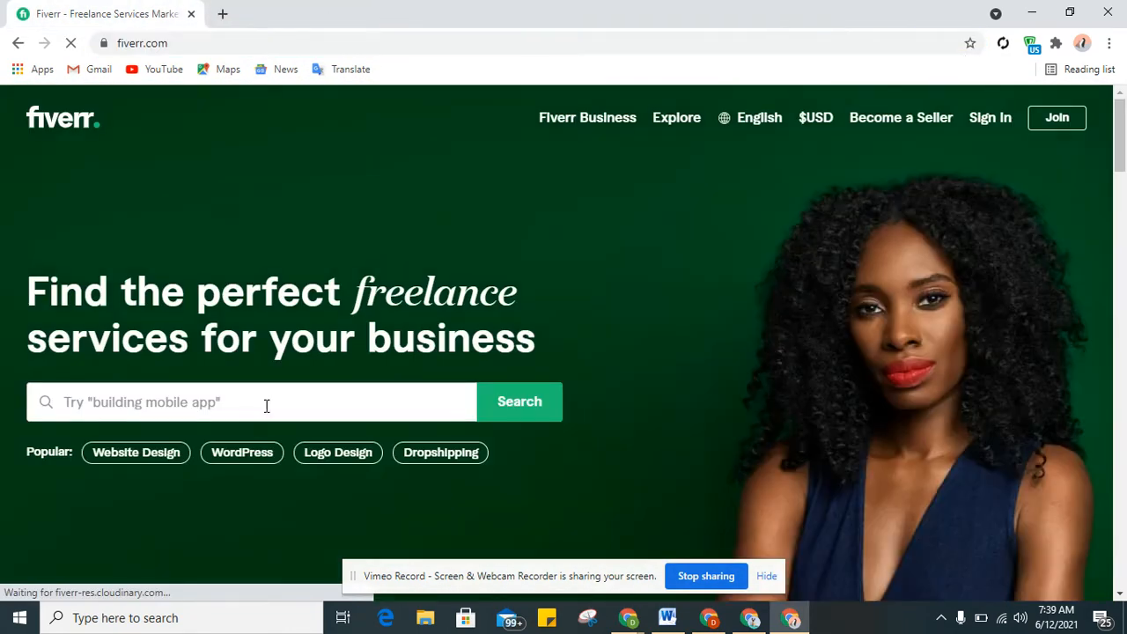
Try to search Fiverr for "shopify dropshipping store" from the home page, submitting the query twice
type("shopif")
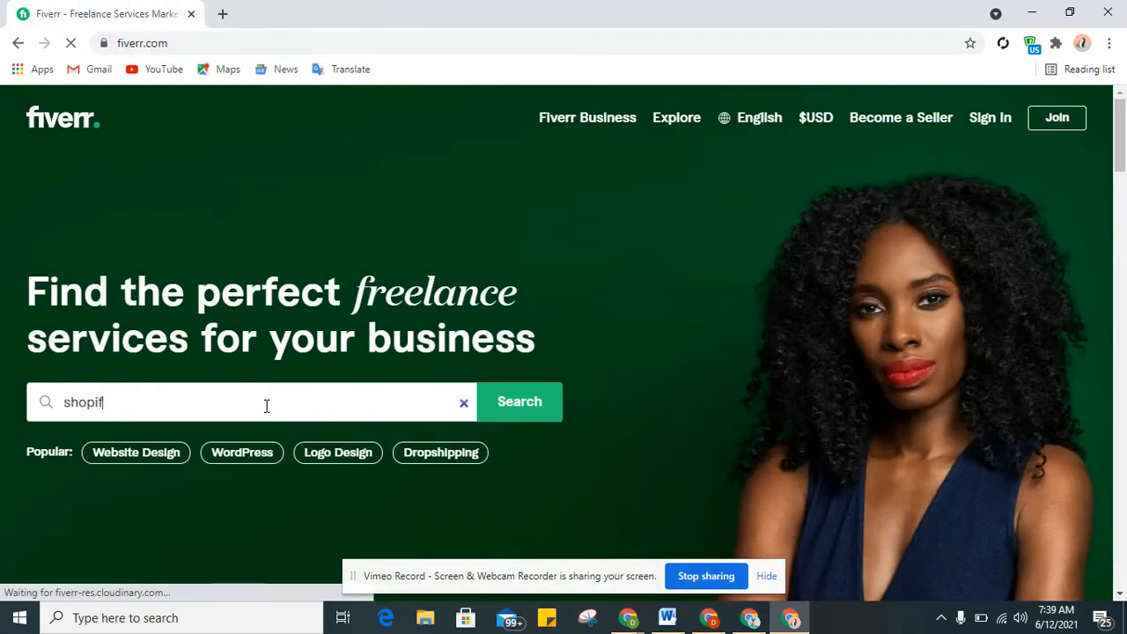
type("y dropshippin")
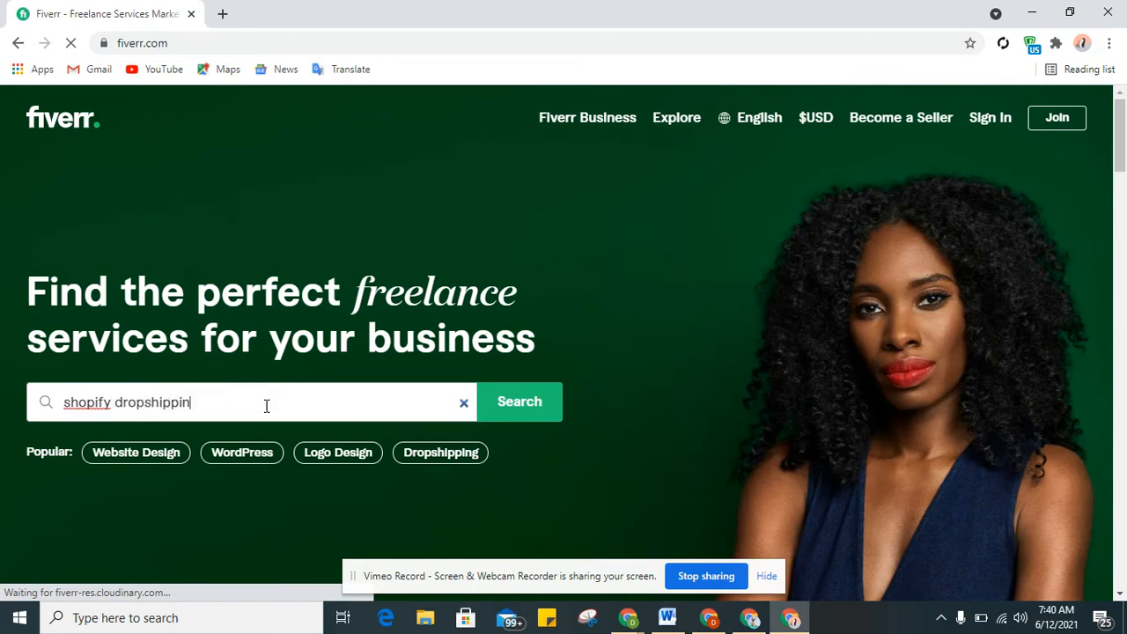
type("g store")
key("Return")
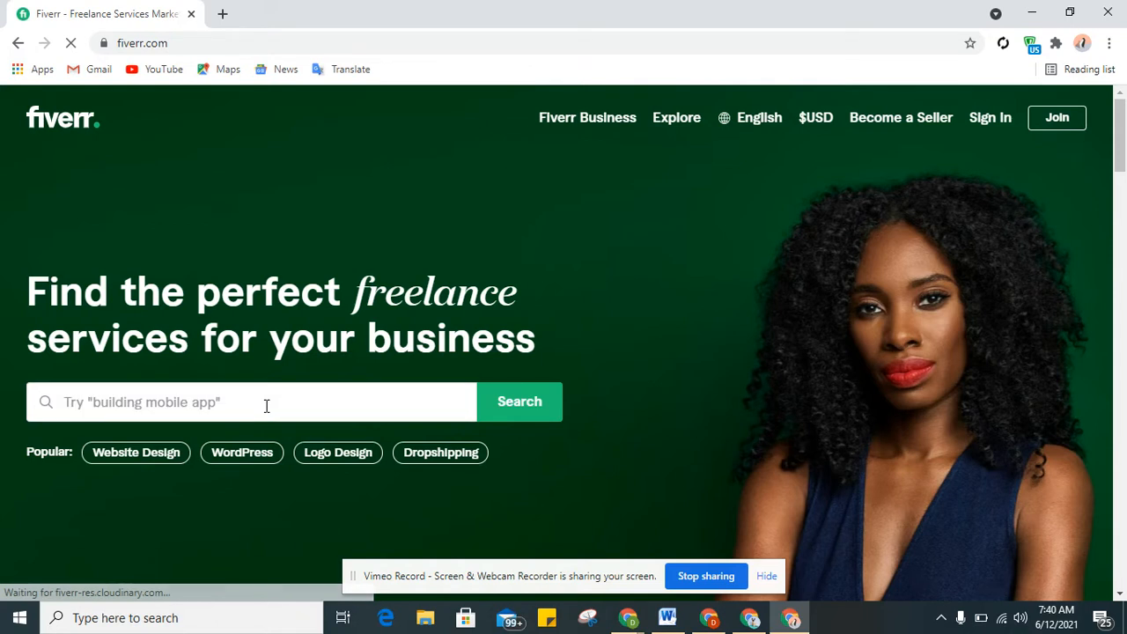
left_click(266, 405)
type("s")
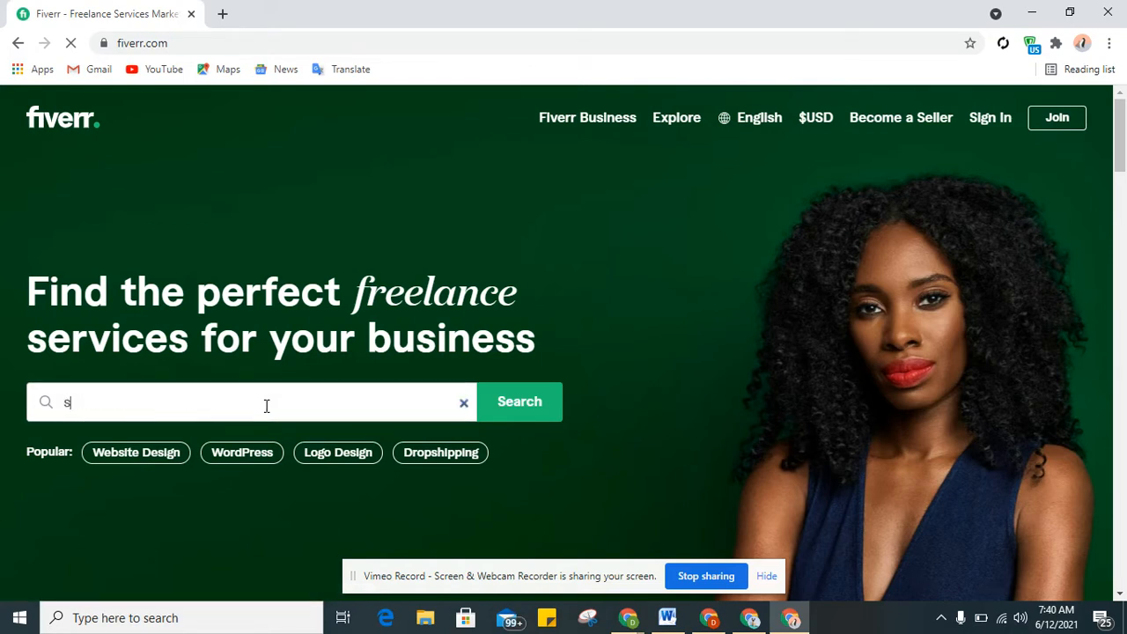
type("hopify dropshipping st")
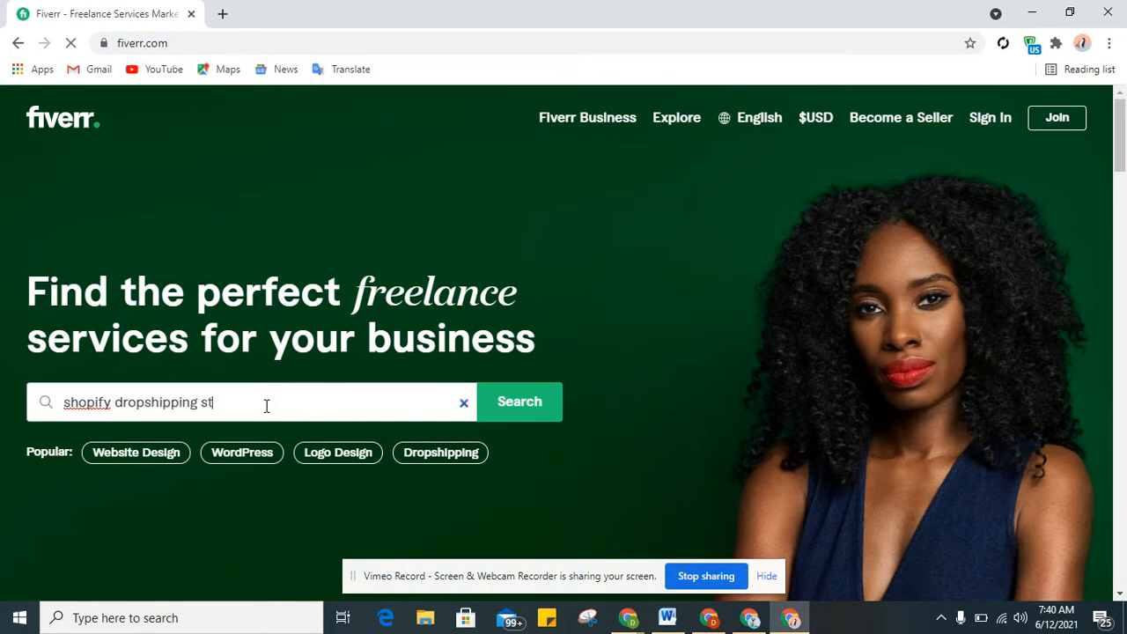
type("ore")
left_click(521, 417)
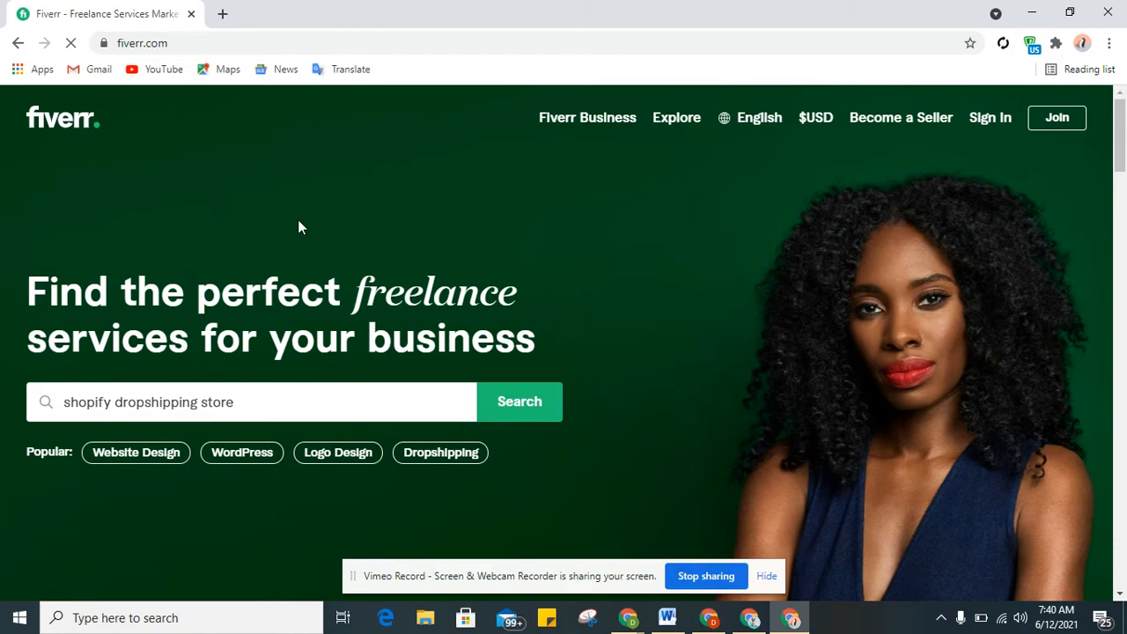
Open a spare browser tab and start entering the Shopify dropshipping query again in the first Fiverr tab
left_click(223, 14)
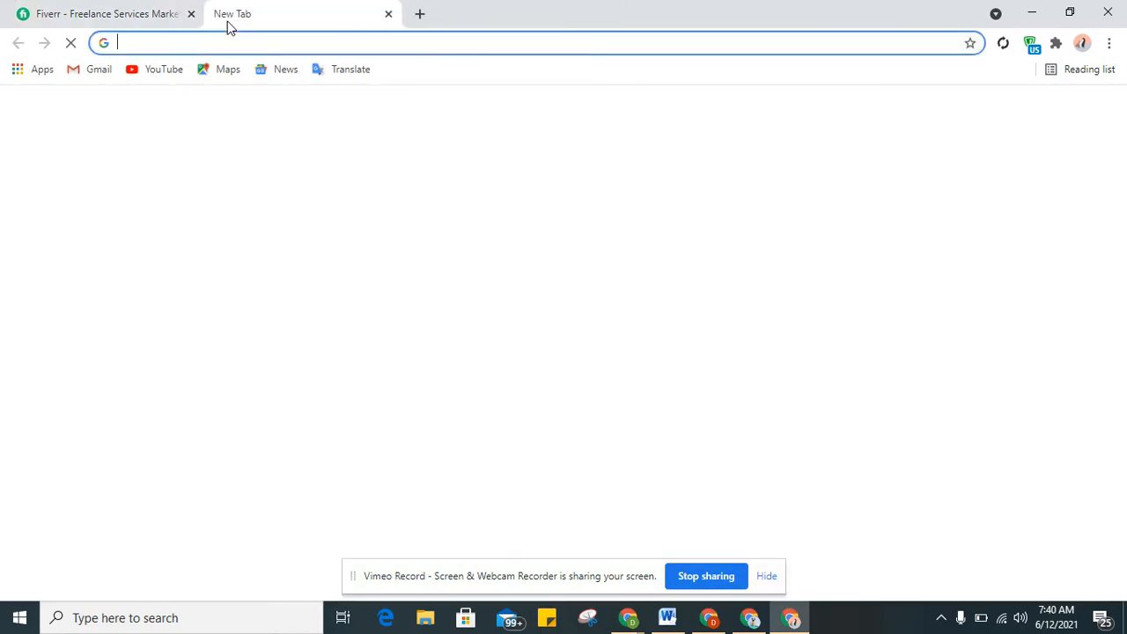
left_click(176, 13)
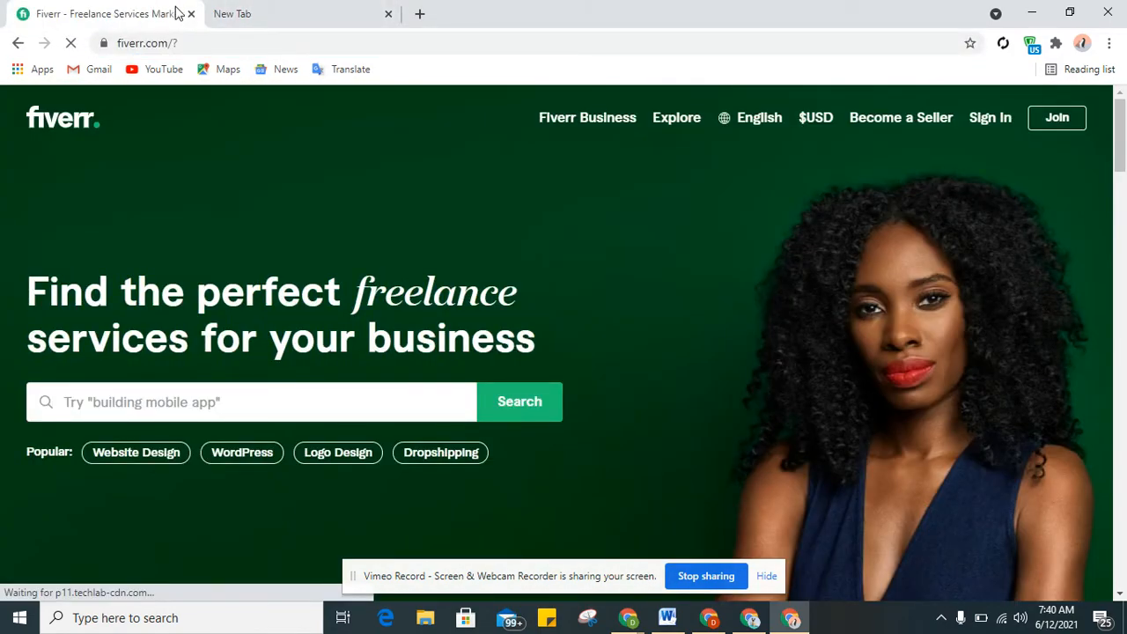
left_click(274, 401)
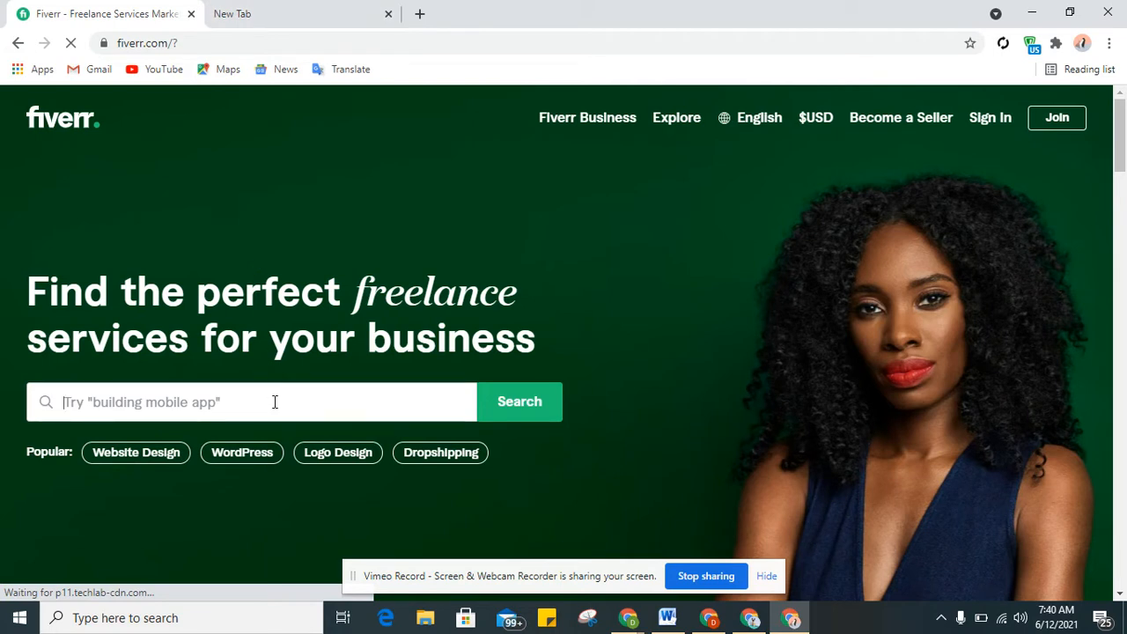
type("shop")
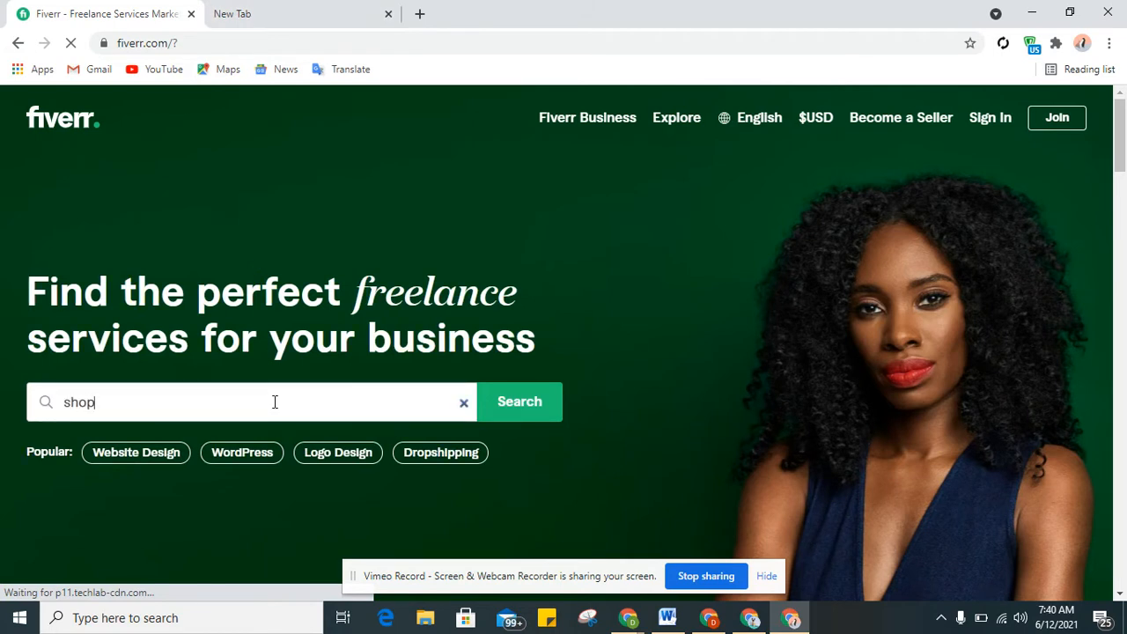
type("ify ")
type("s")
type("drop")
Load Fiverr in the spare tab and close the original Fiverr tab
left_click(252, 11)
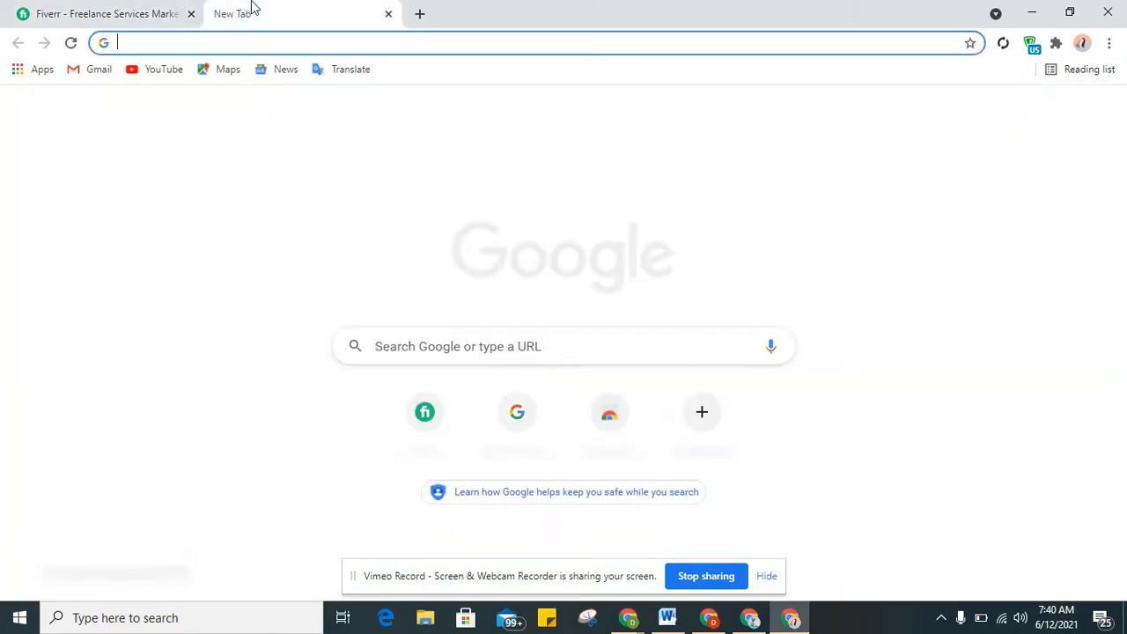
left_click(432, 447)
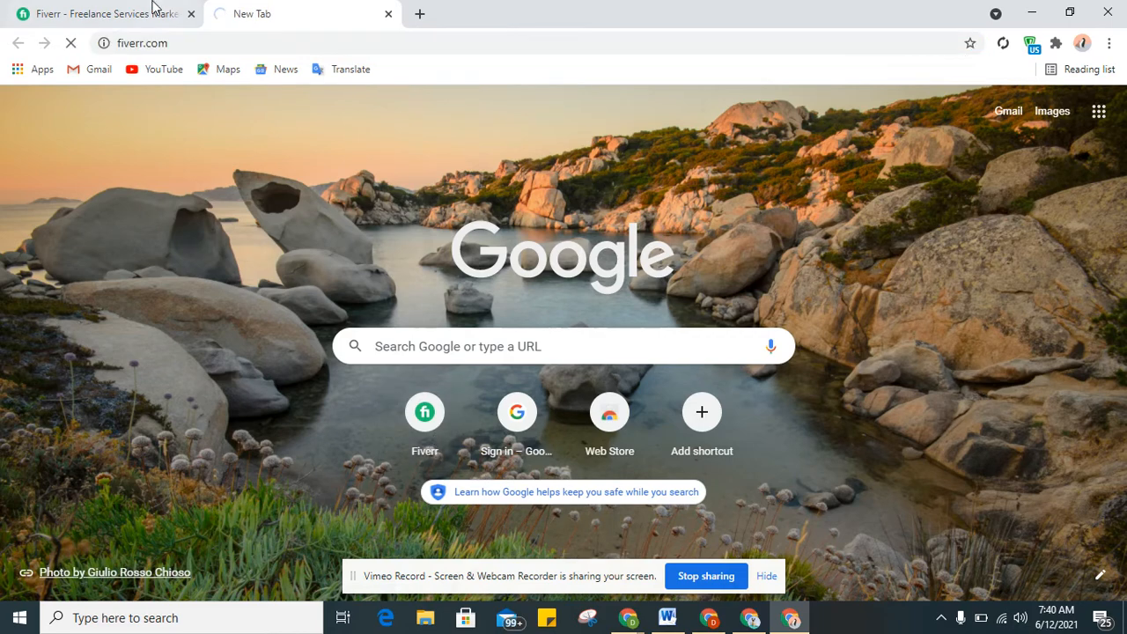
left_click(190, 14)
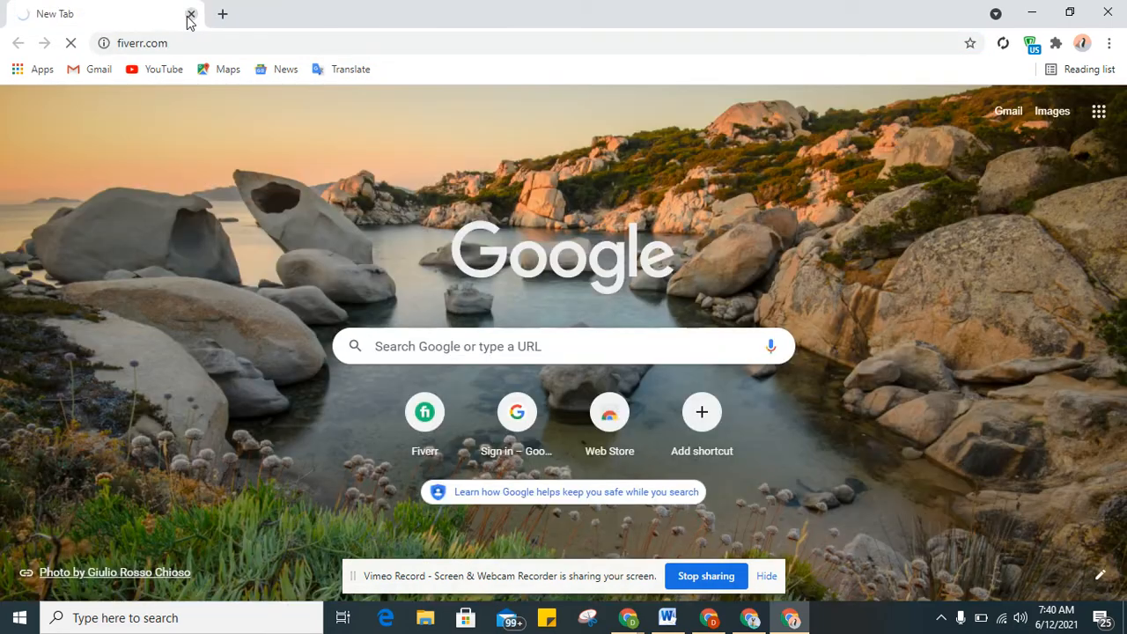
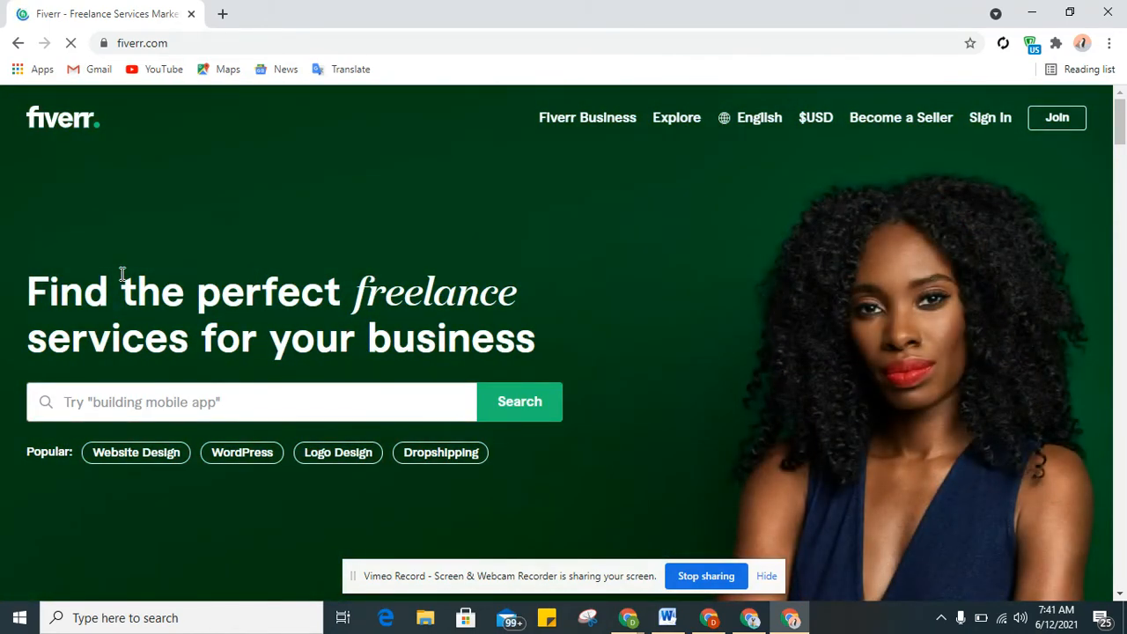
Switch to the gig editing window and review the package fields from the descriptions down to the prices
left_click(724, 627)
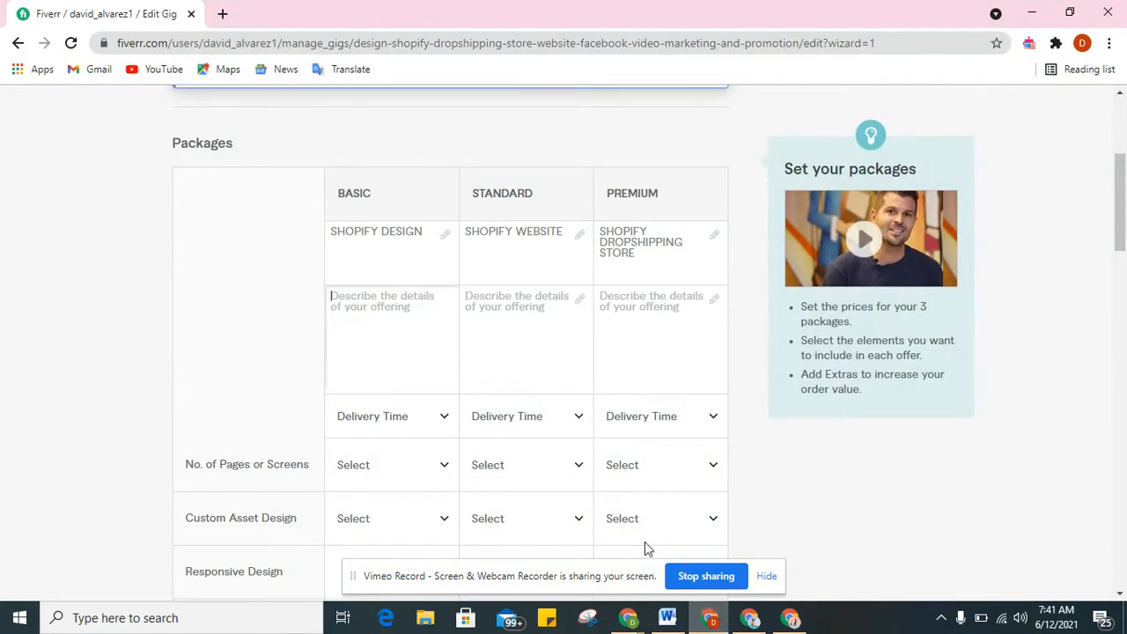
left_click(395, 346)
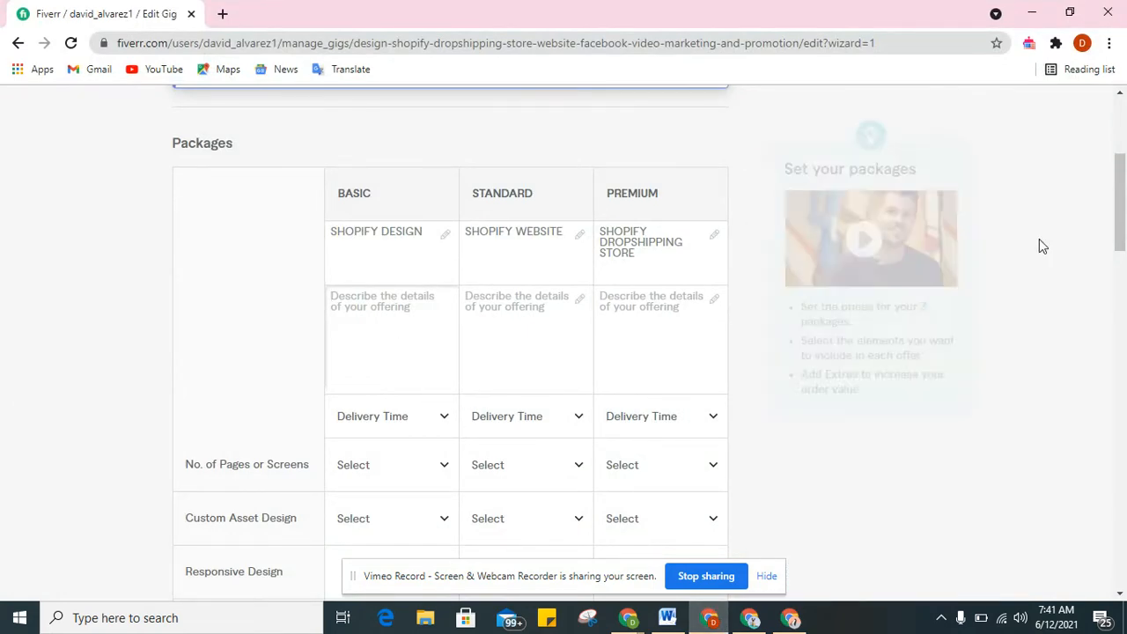
left_click_drag(1120, 237, 1122, 301)
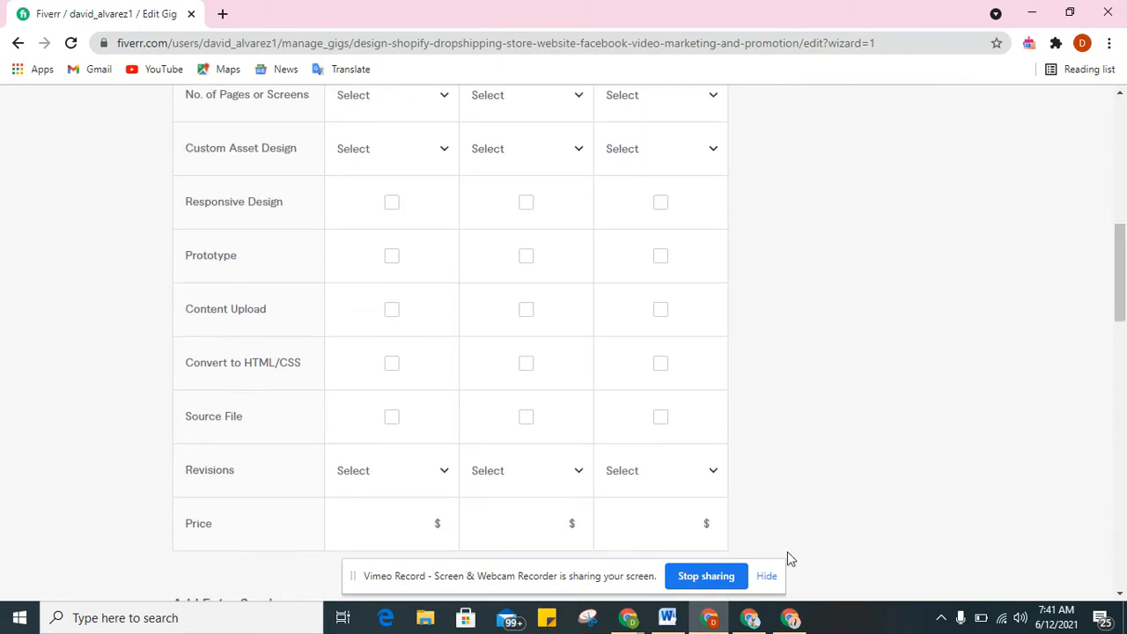
Return to the "auto refresh" profile's window and search Fiverr for "shopify dropshipping store"
left_click(789, 619)
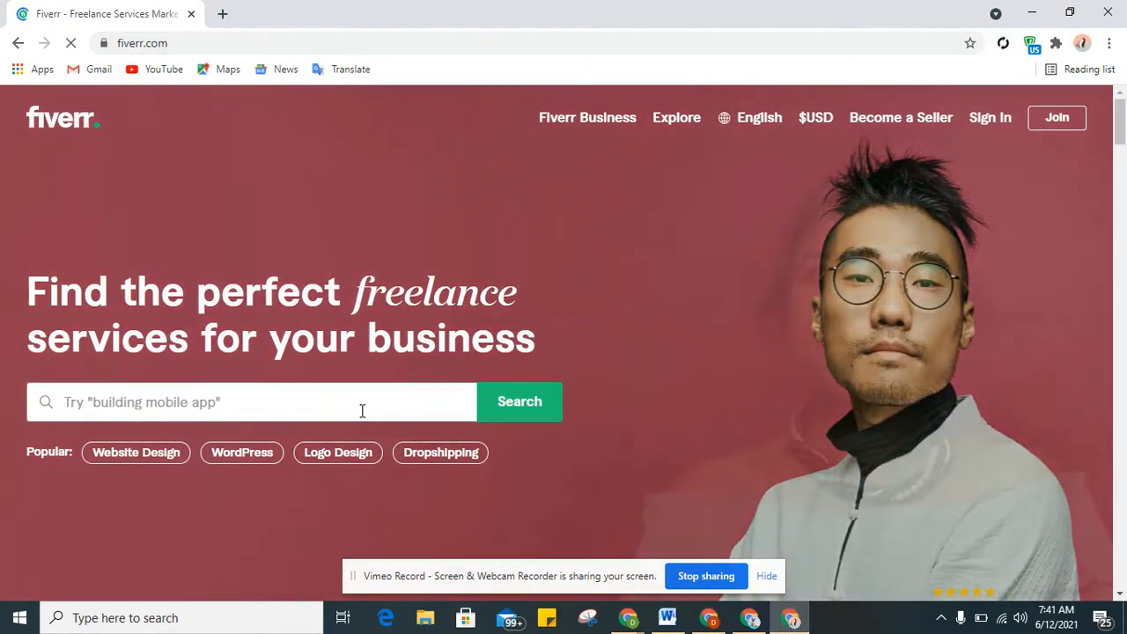
left_click(360, 410)
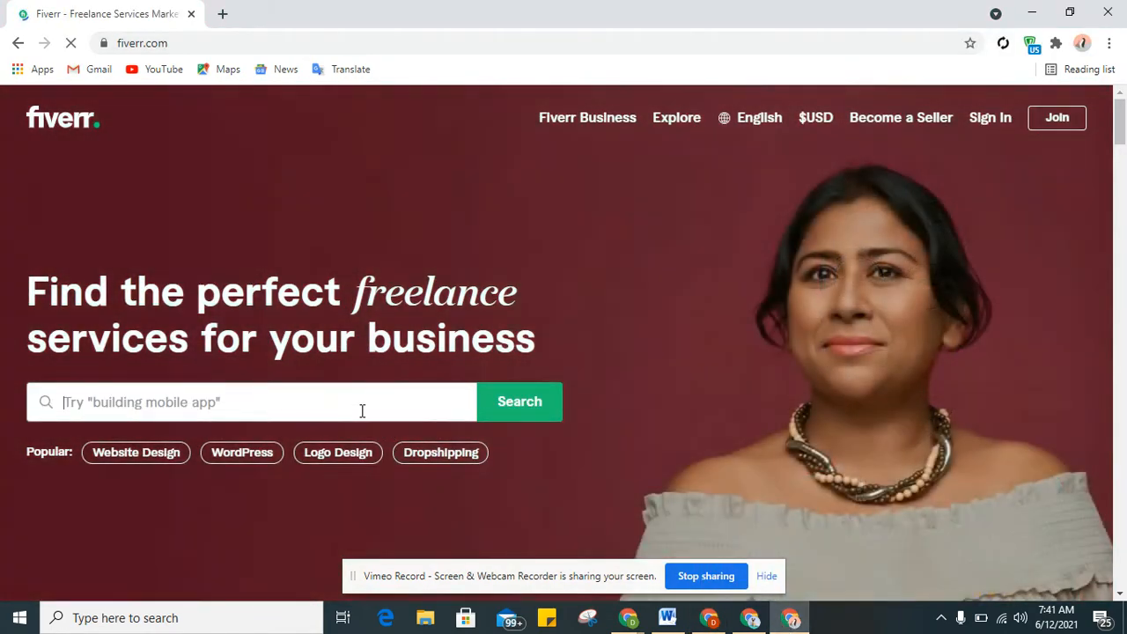
type("shopi")
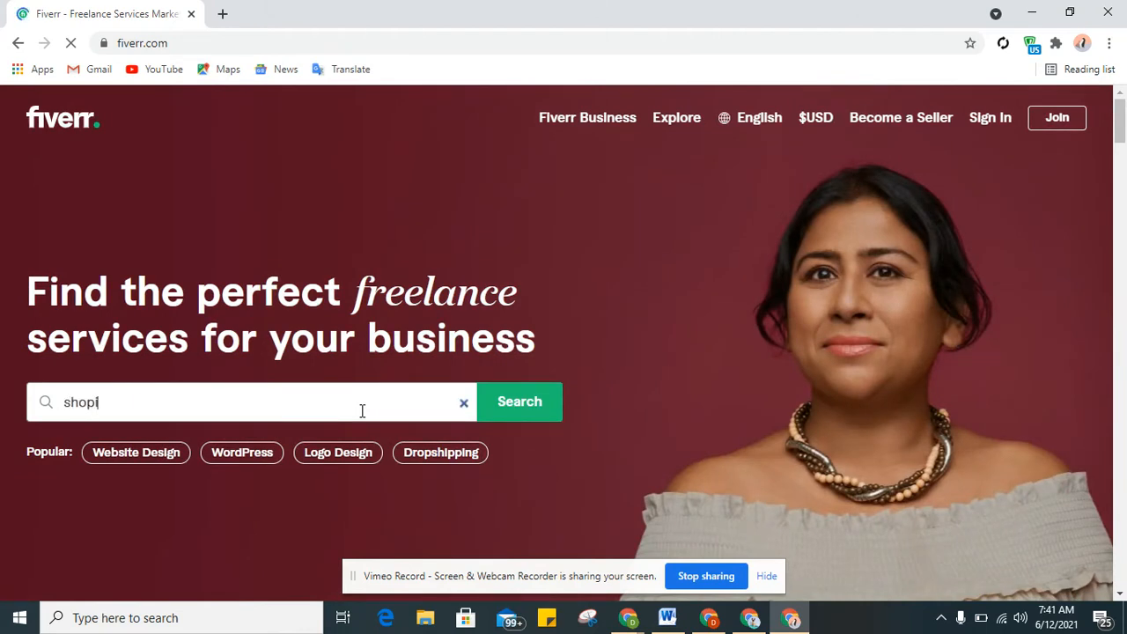
type("fy drops")
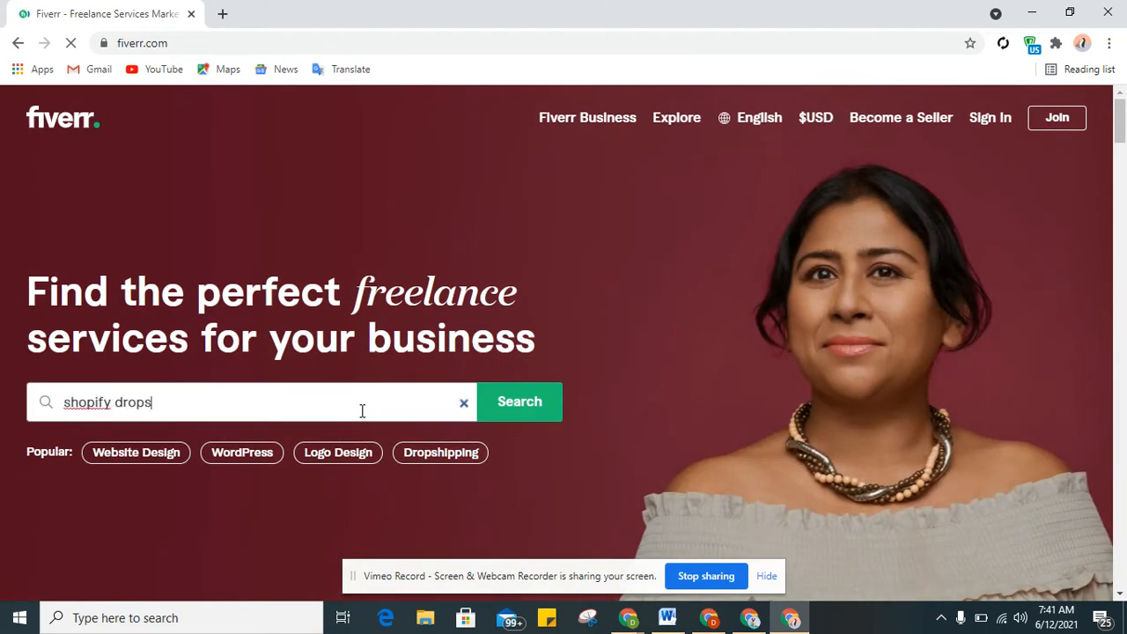
type("hipping sdfj")
key("BackSpace")
key("BackSpace")
key("BackSpace")
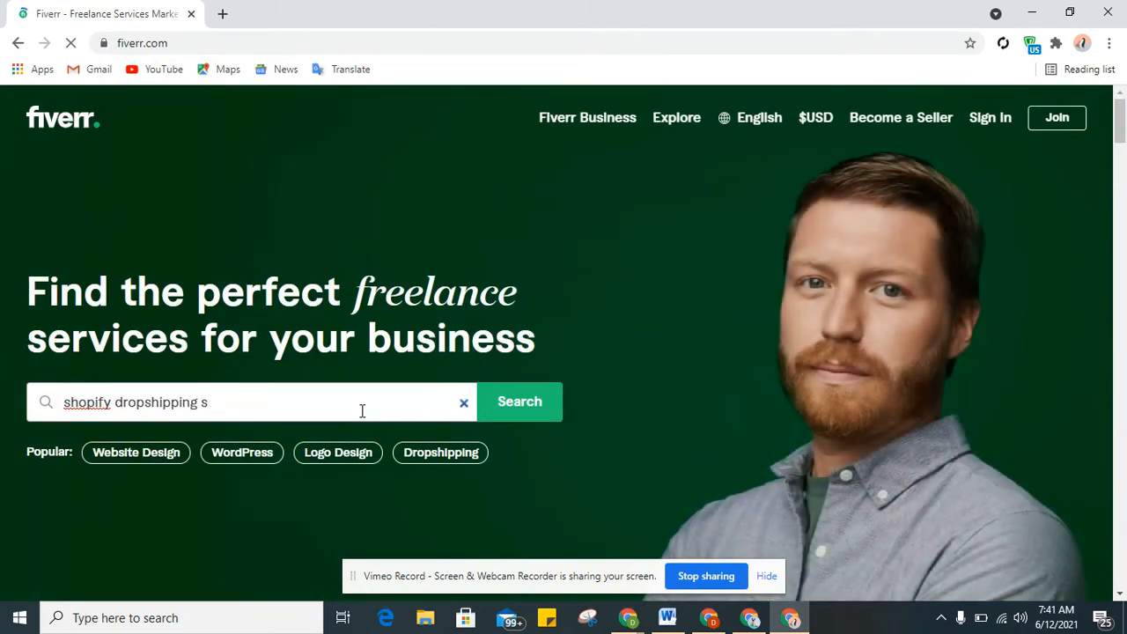
type("tore")
left_click(504, 416)
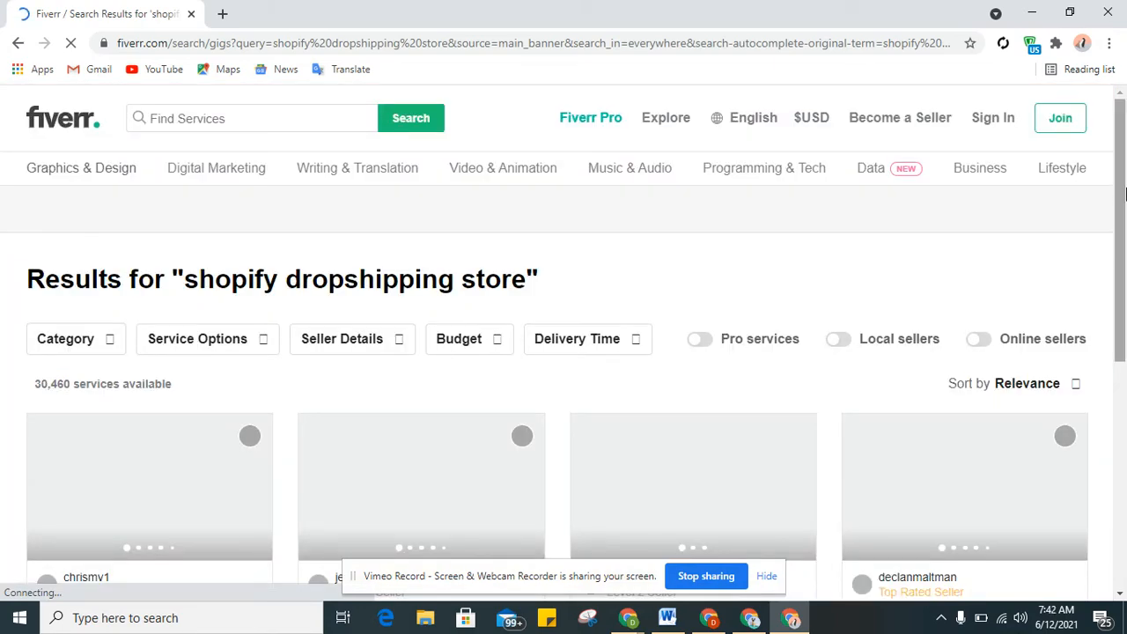
Open the four gigs in the first row of the search results in separate new tabs
left_click_drag(1124, 193, 1124, 299)
right_click(177, 308)
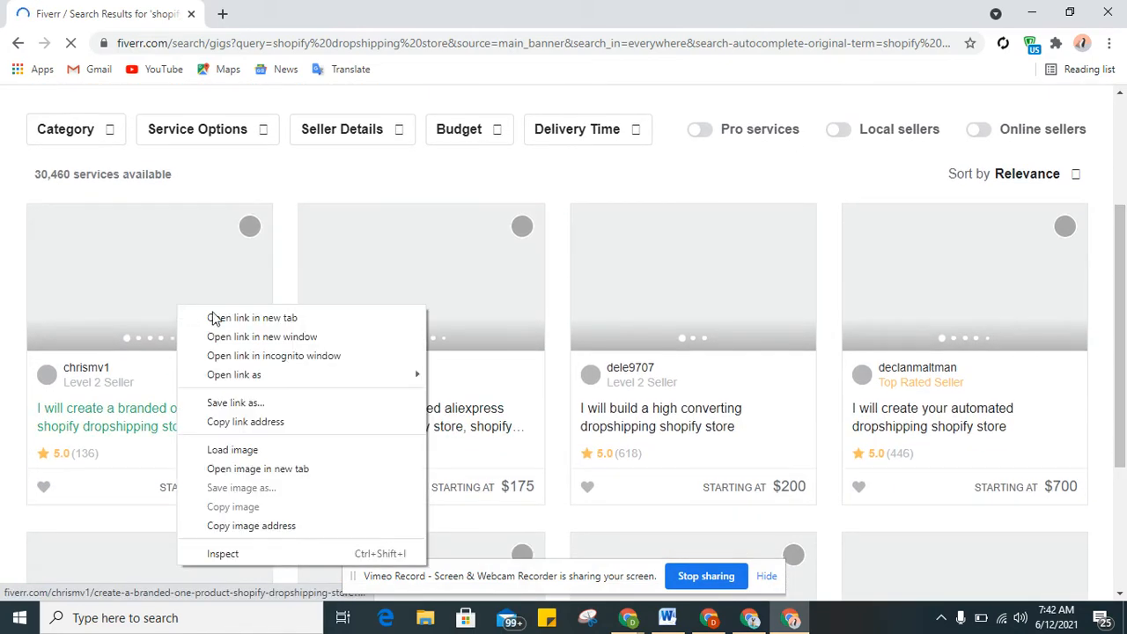
left_click(214, 318)
right_click(368, 287)
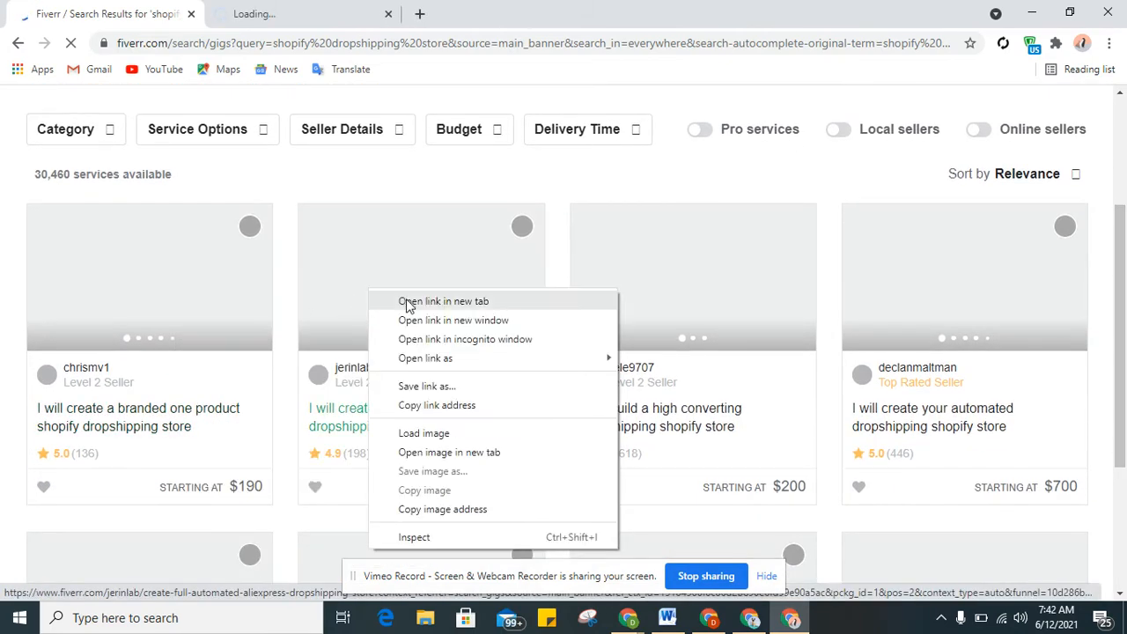
left_click(408, 302)
right_click(686, 283)
left_click(724, 294)
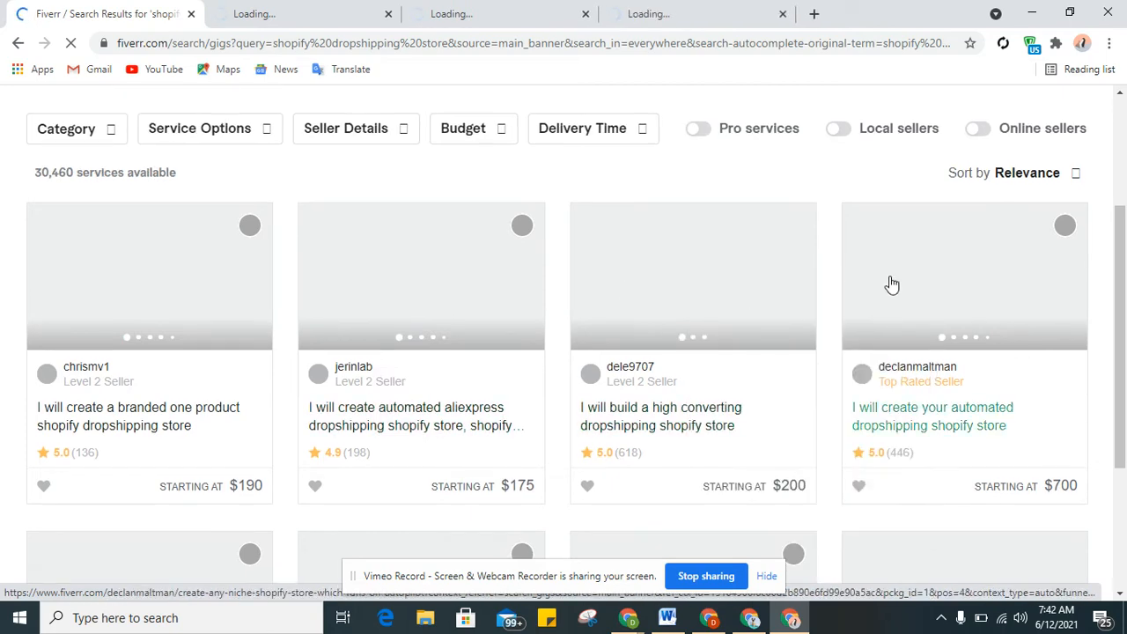
right_click(892, 284)
left_click(913, 293)
Open the four gigs in the second row of the results in new tabs as well
left_click_drag(1124, 263, 1124, 345)
right_click(185, 448)
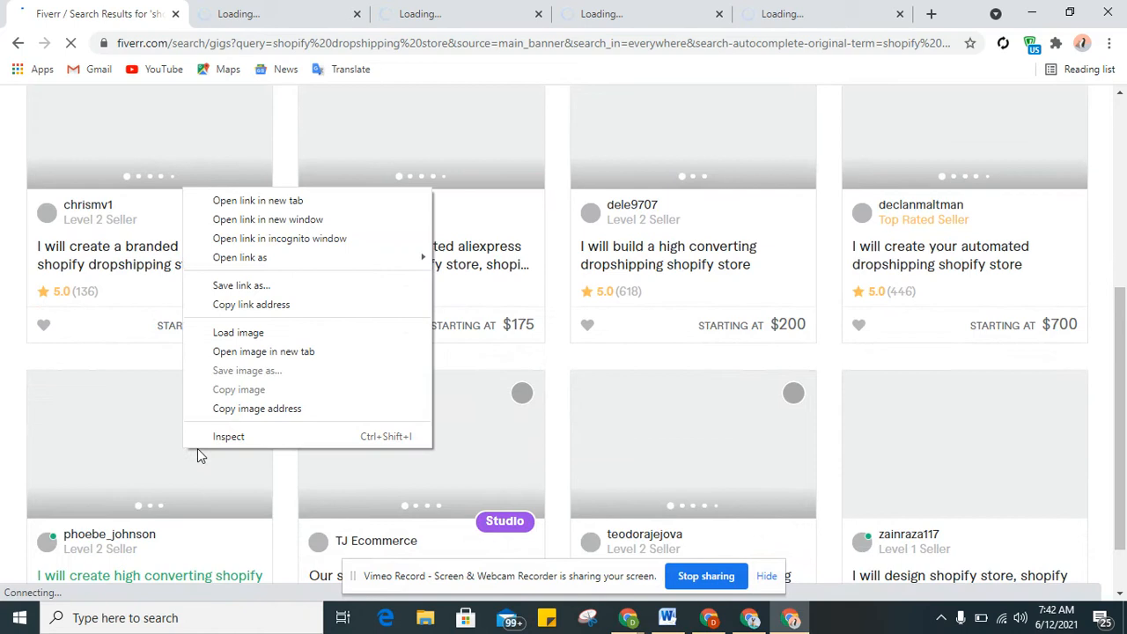
left_click(322, 200)
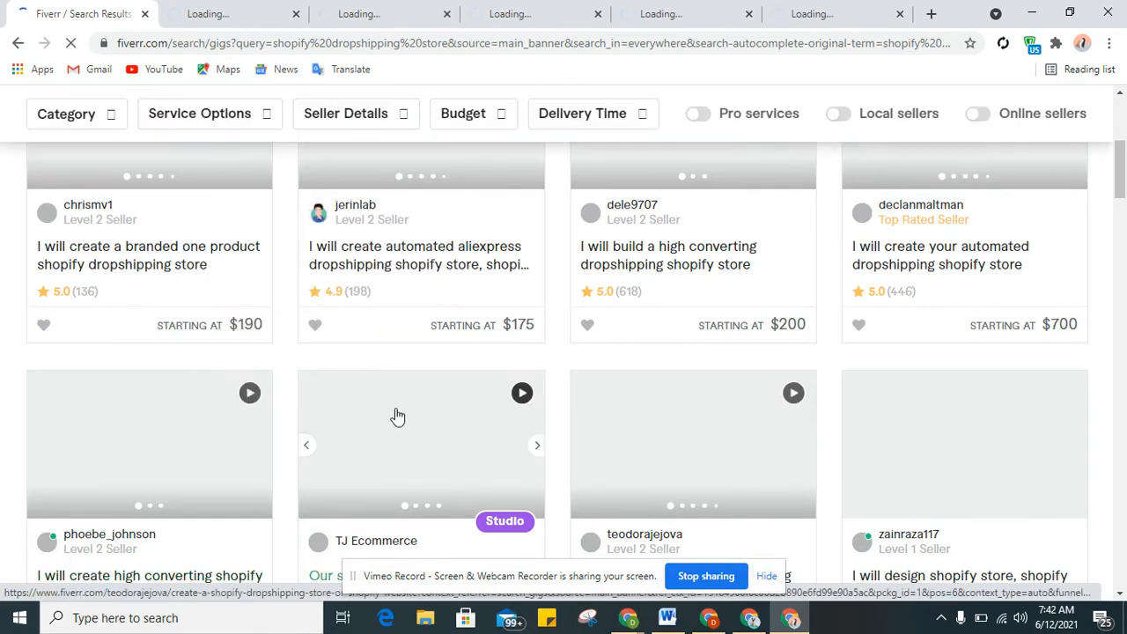
right_click(397, 416)
left_click(549, 160)
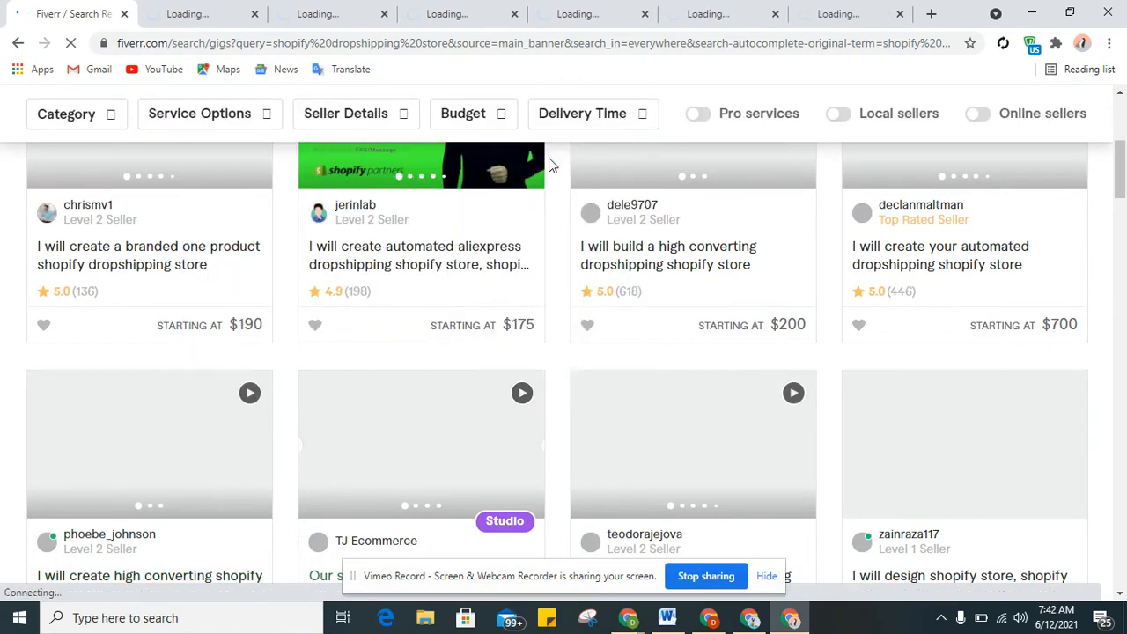
right_click(675, 477)
left_click(790, 205)
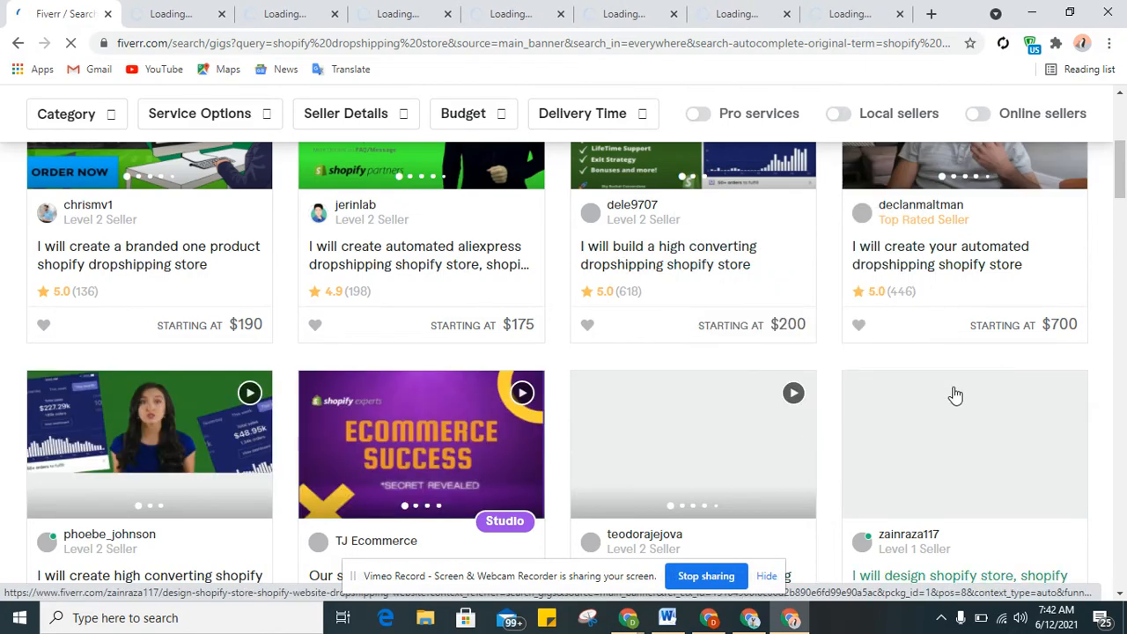
right_click(952, 392)
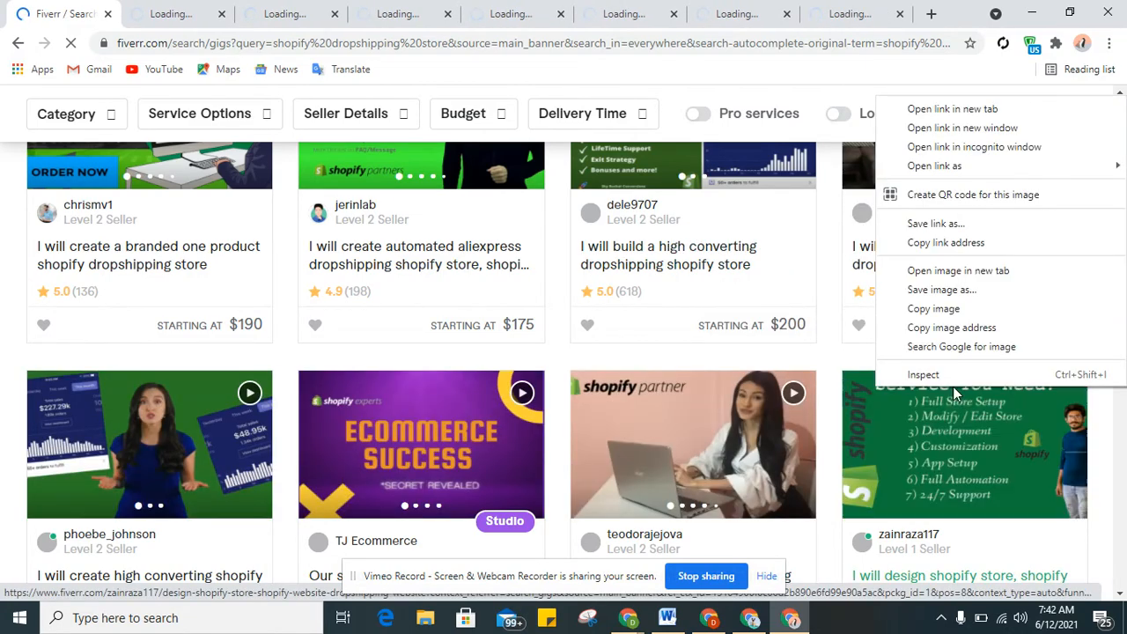
left_click(974, 109)
View the branded one product Shopify gig and highlight the title of its Basic package
left_click(150, 11)
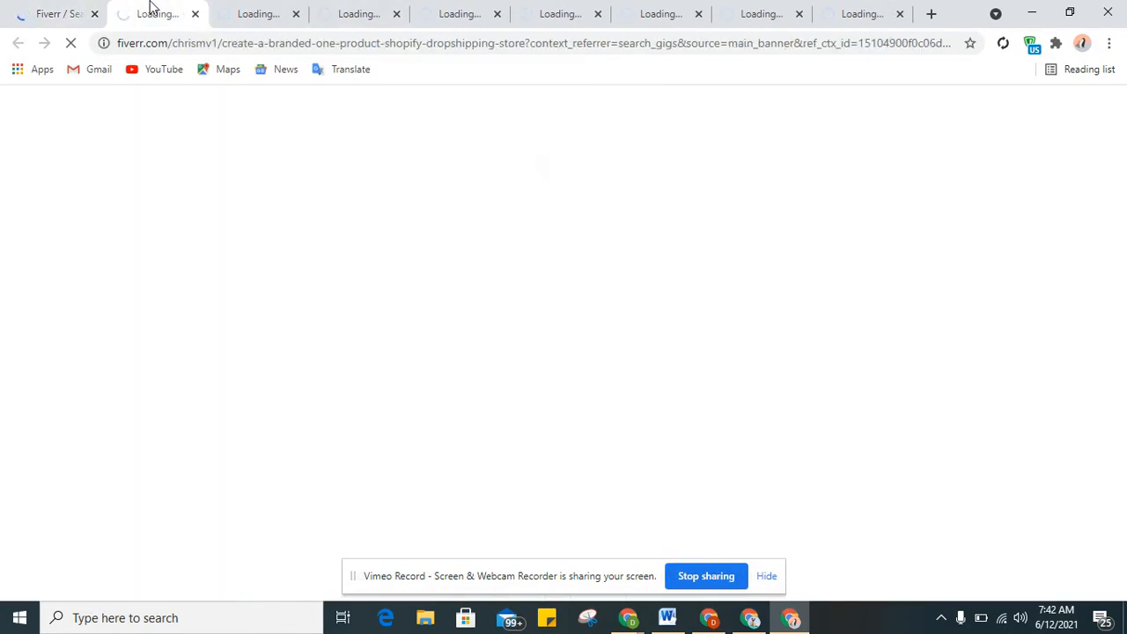
left_click(57, 13)
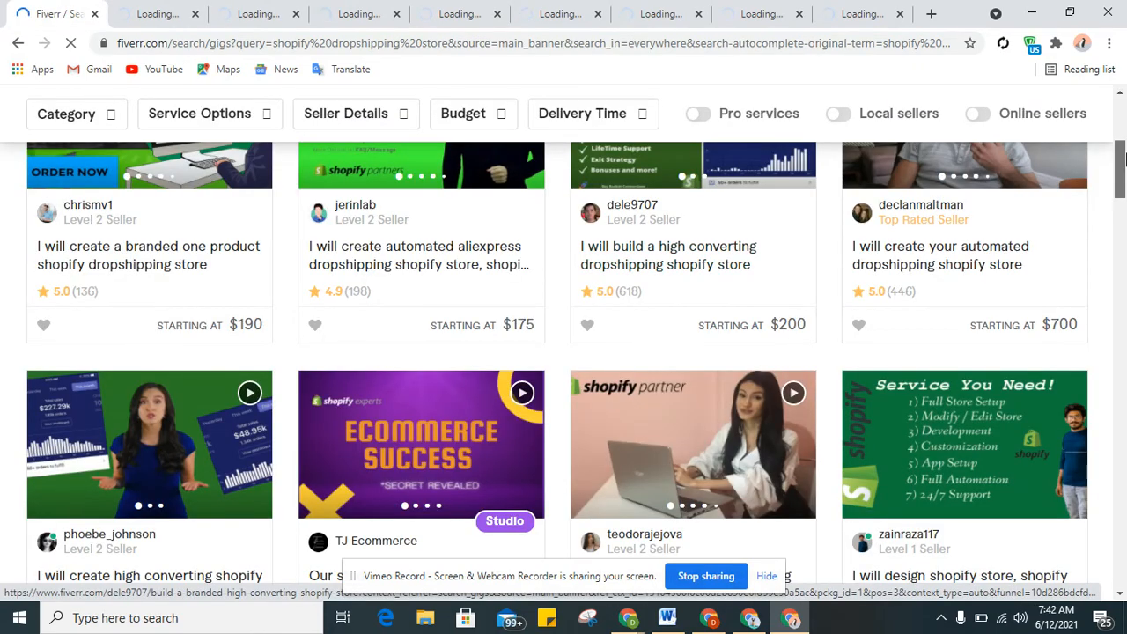
left_click_drag(1125, 157, 1123, 118)
left_click(162, 10)
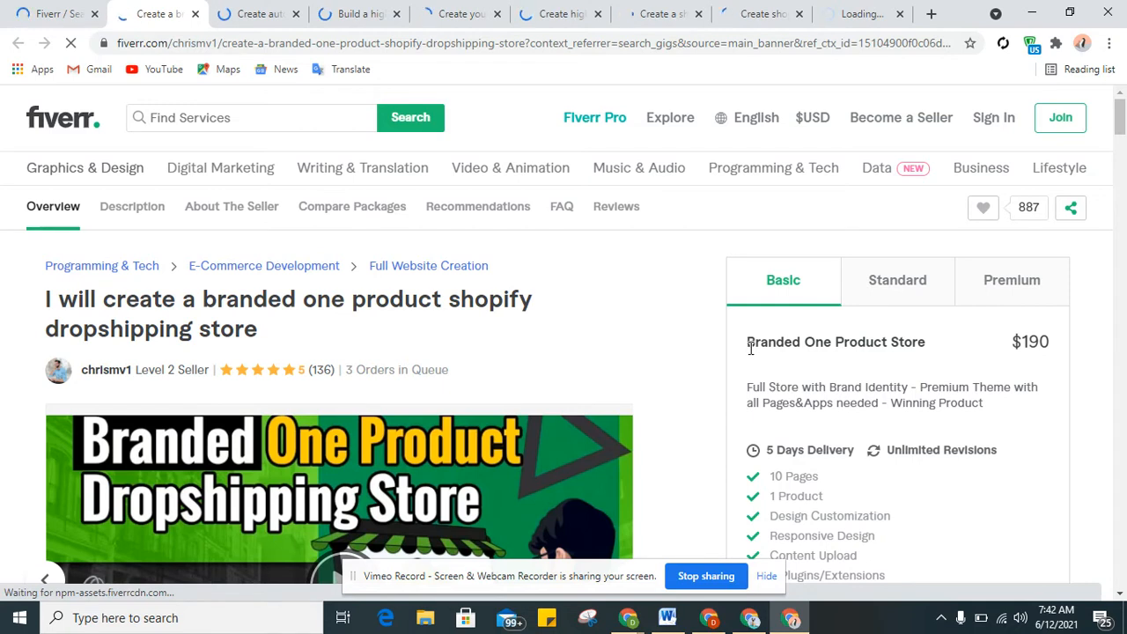
left_click_drag(750, 347, 755, 347)
mouse_move(756, 347)
left_mouse_down()
mouse_move(941, 342)
mouse_move(745, 345)
left_mouse_up()
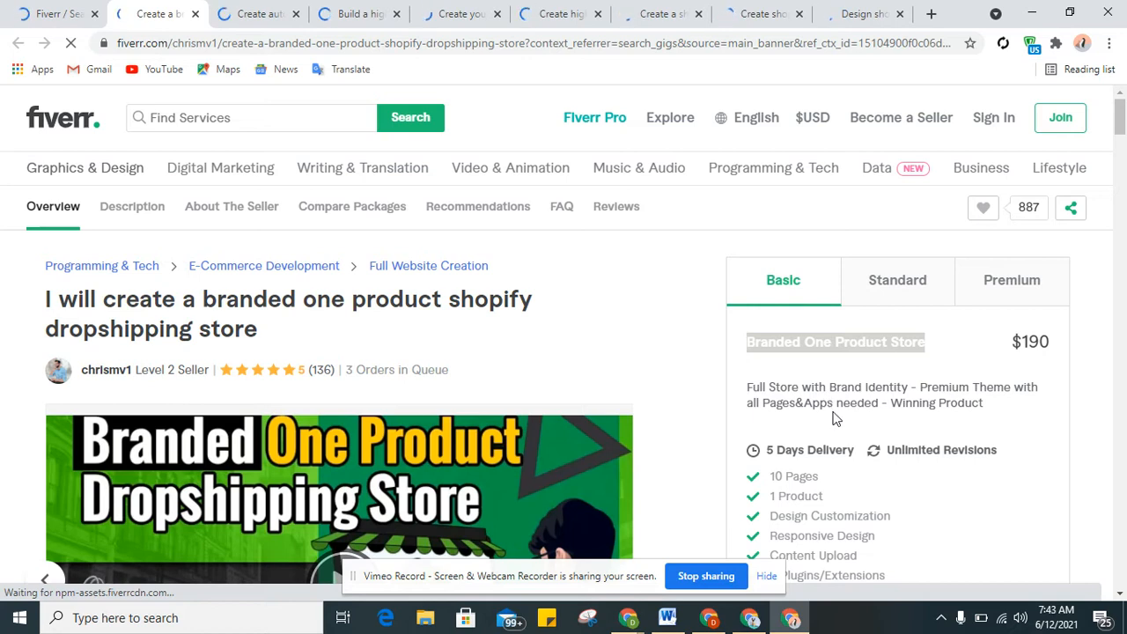
Compare the titles, descriptions and inclusions of the branded one product gig's Basic, Standard and Premium packages
left_click(880, 280)
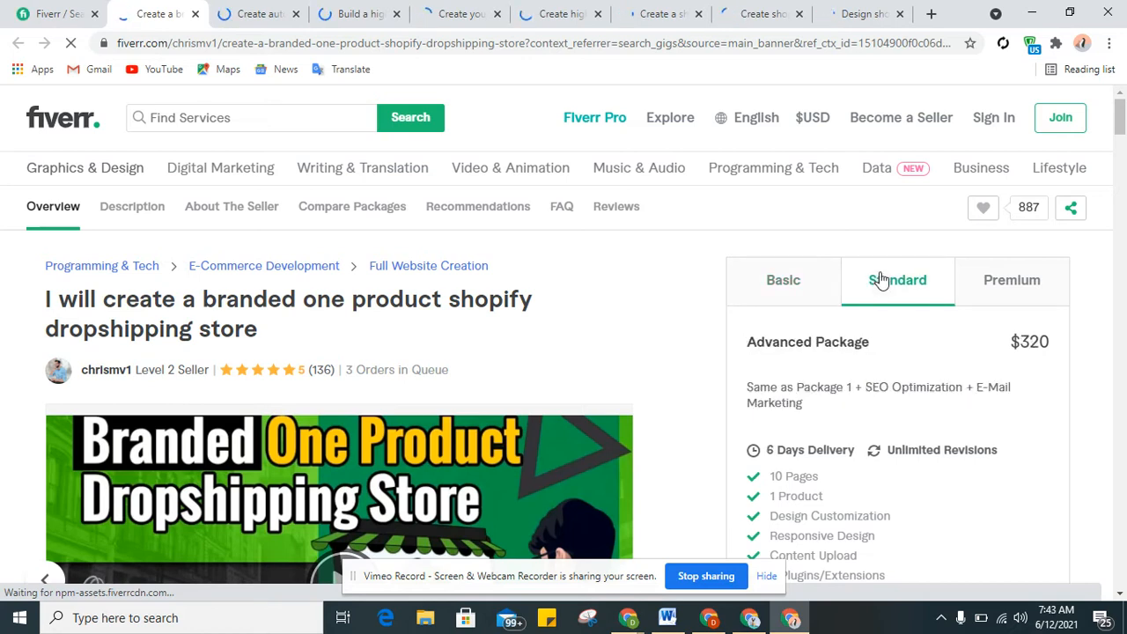
left_click(972, 298)
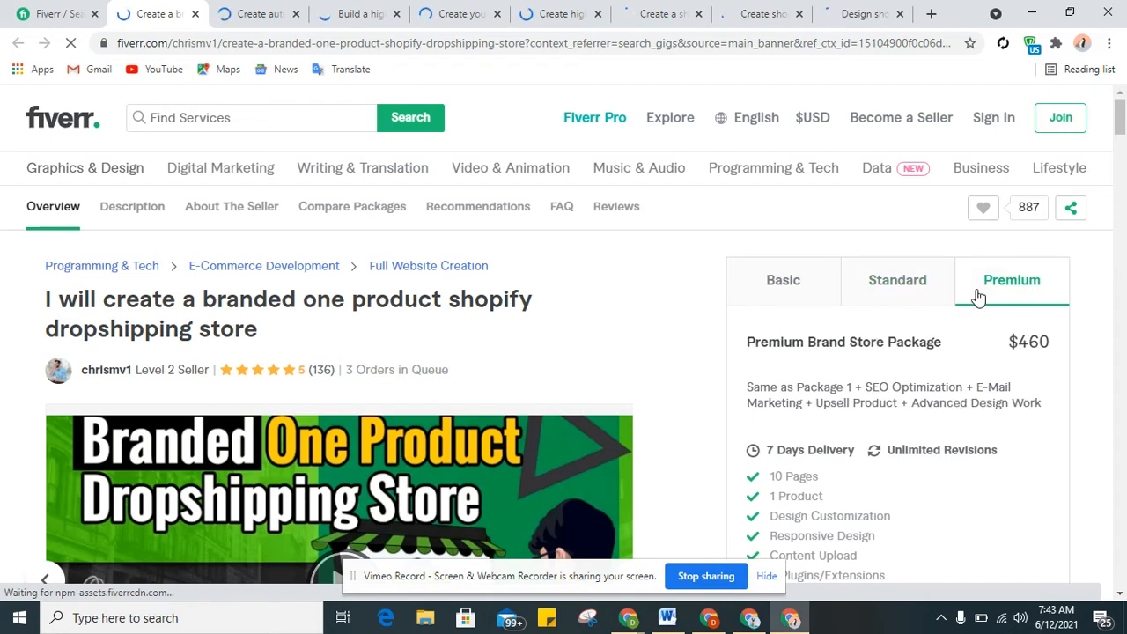
left_click(909, 299)
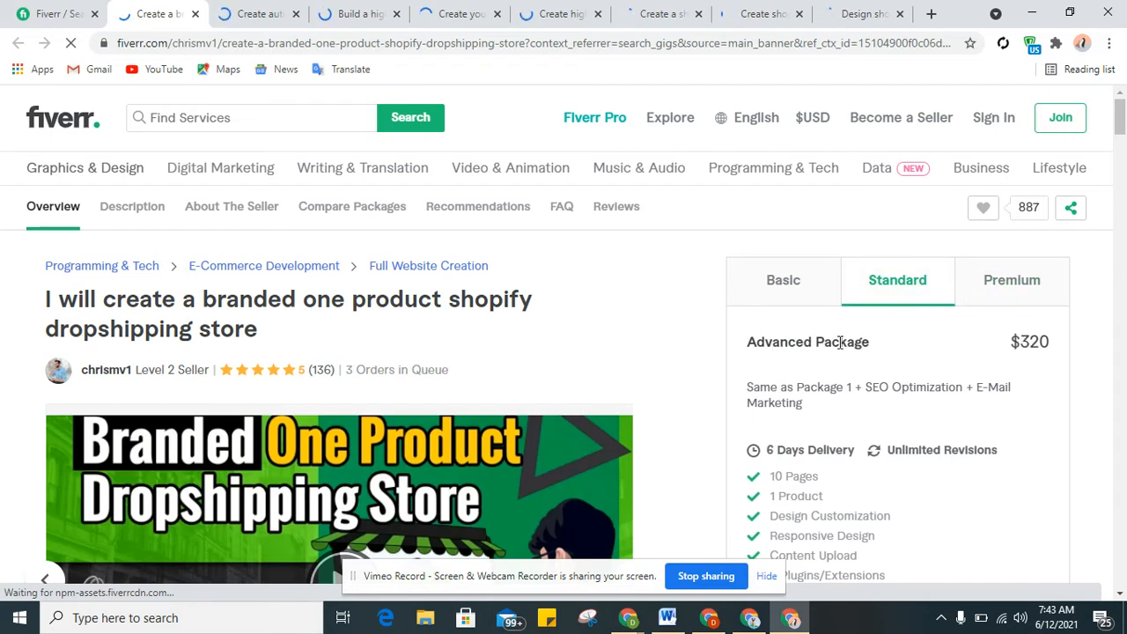
left_click(791, 303)
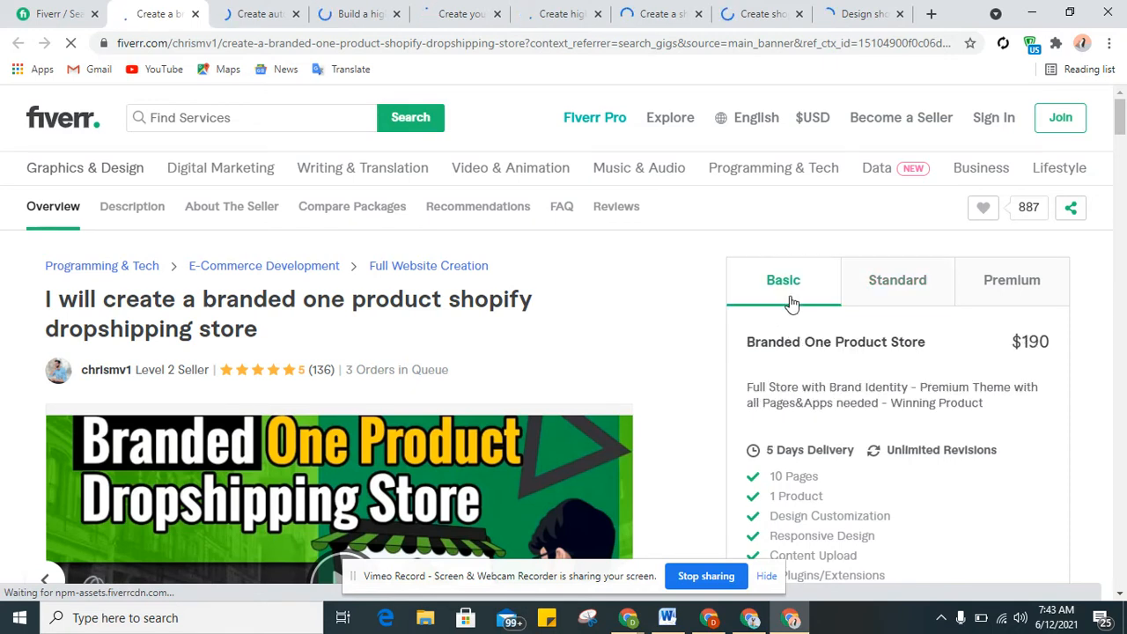
left_click(882, 296)
left_click(1016, 297)
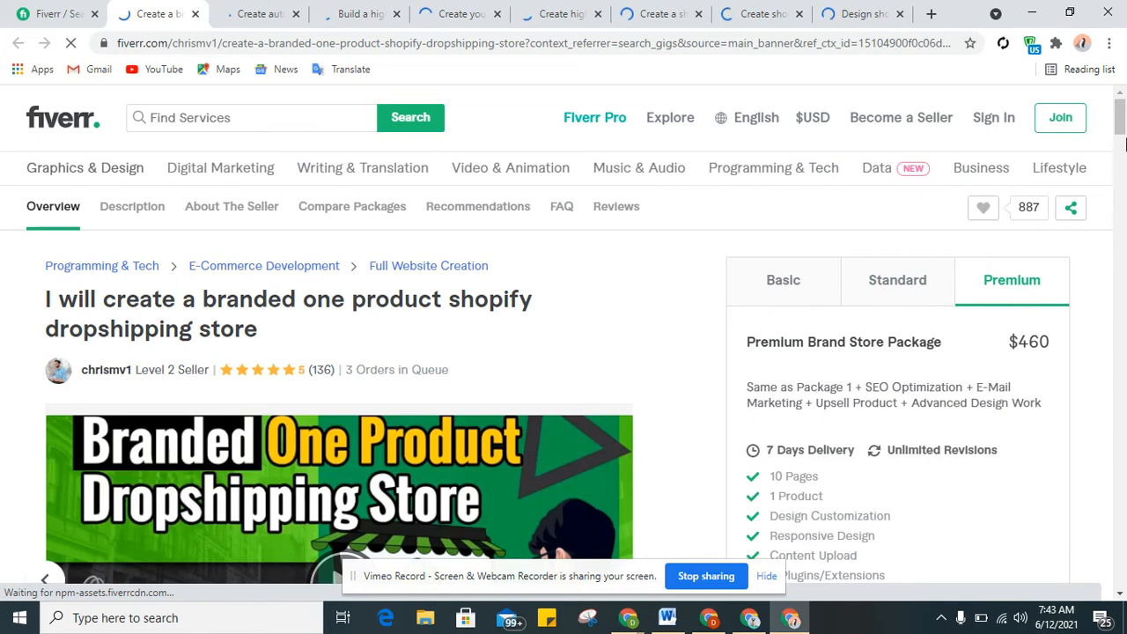
scroll(1123, 144, "down", 1)
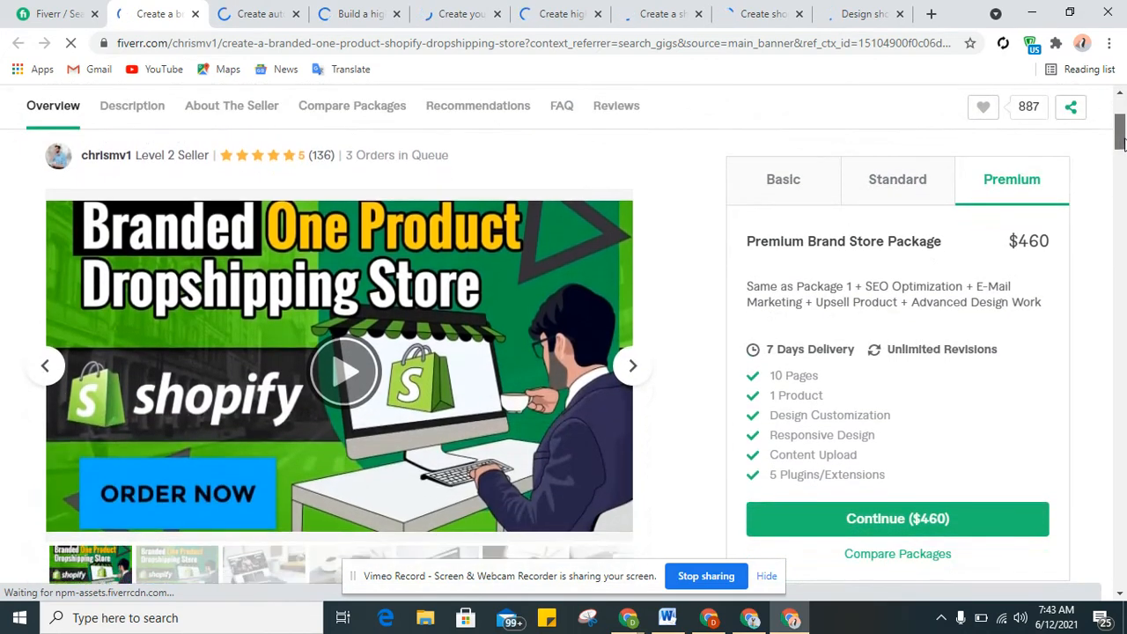
left_click_drag(1123, 143, 1118, 58)
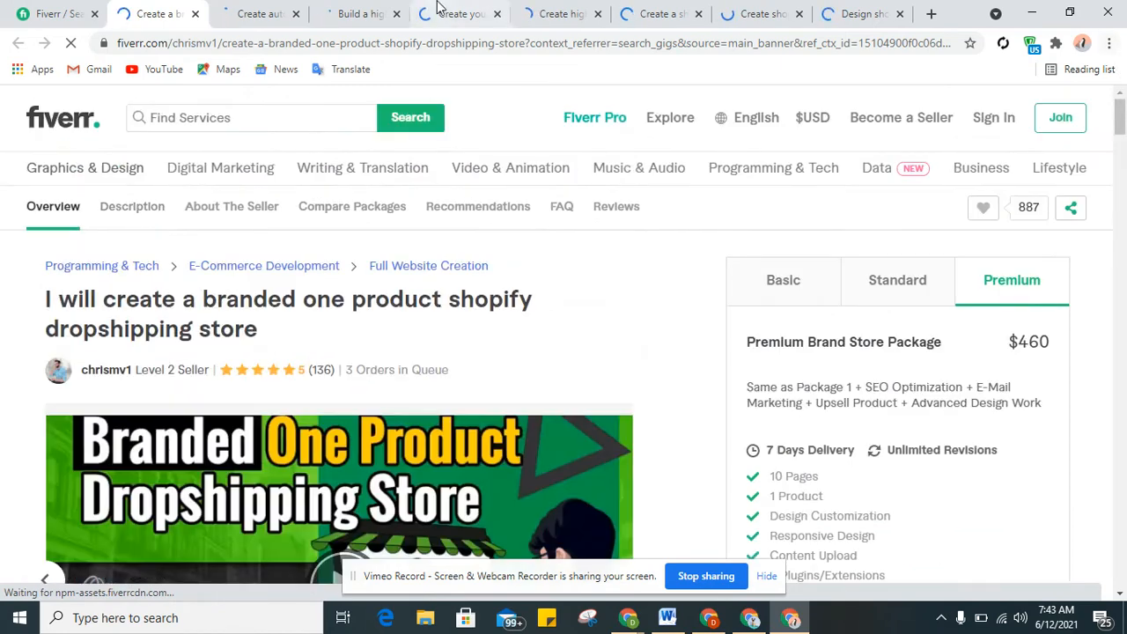
Review the Basic, Standard and Premium packages of the automated AliExpress dropshipping store gig
left_click(249, 8)
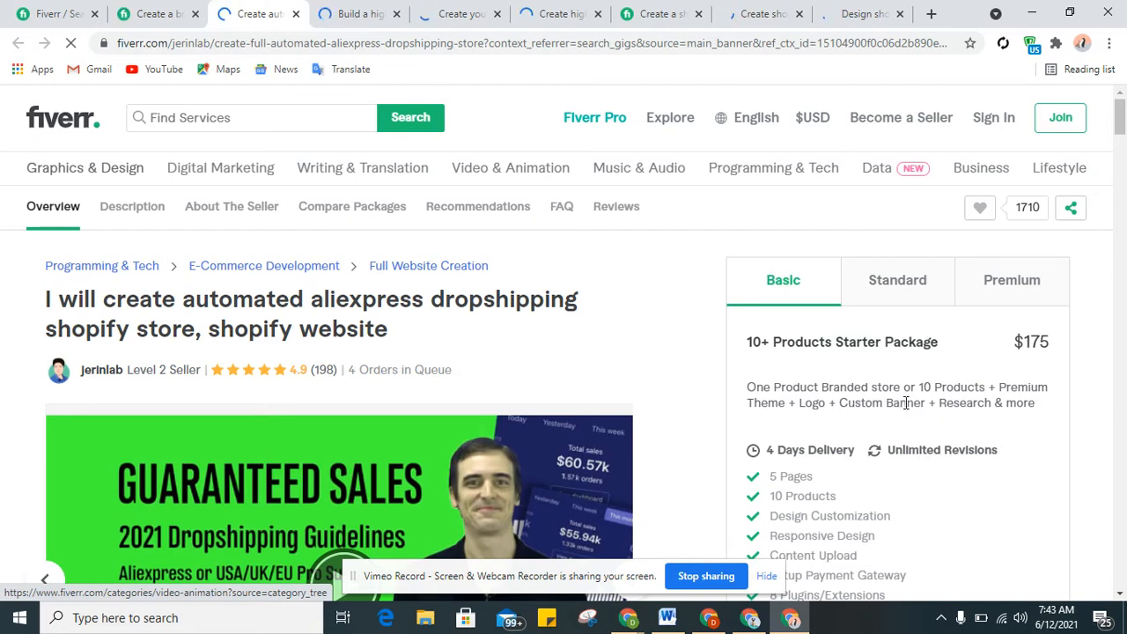
left_click(894, 299)
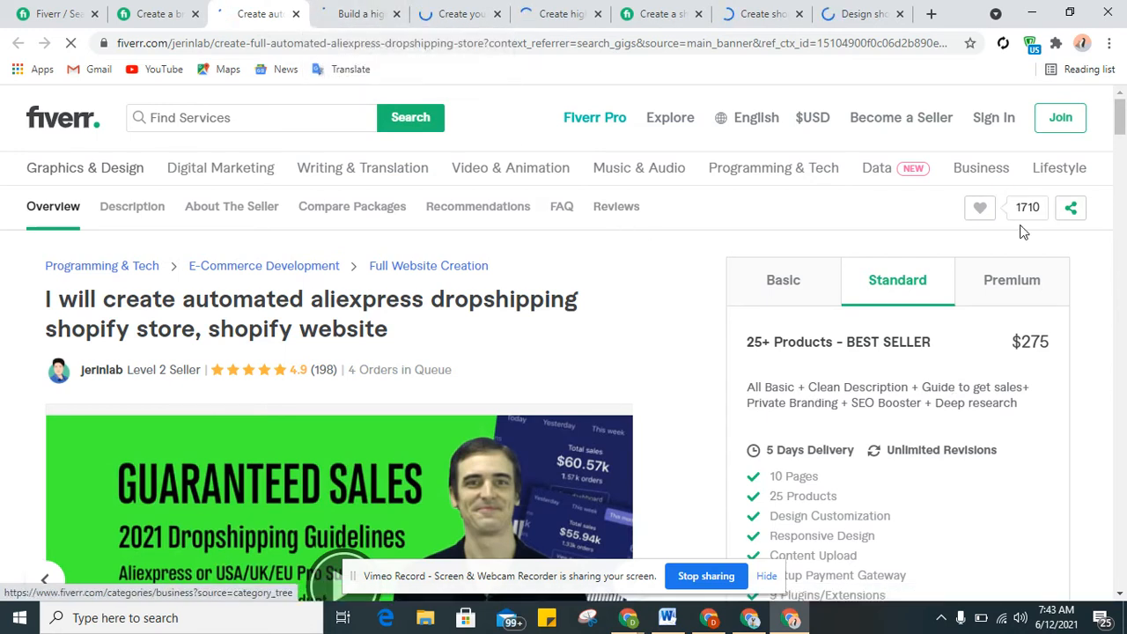
left_click(1011, 279)
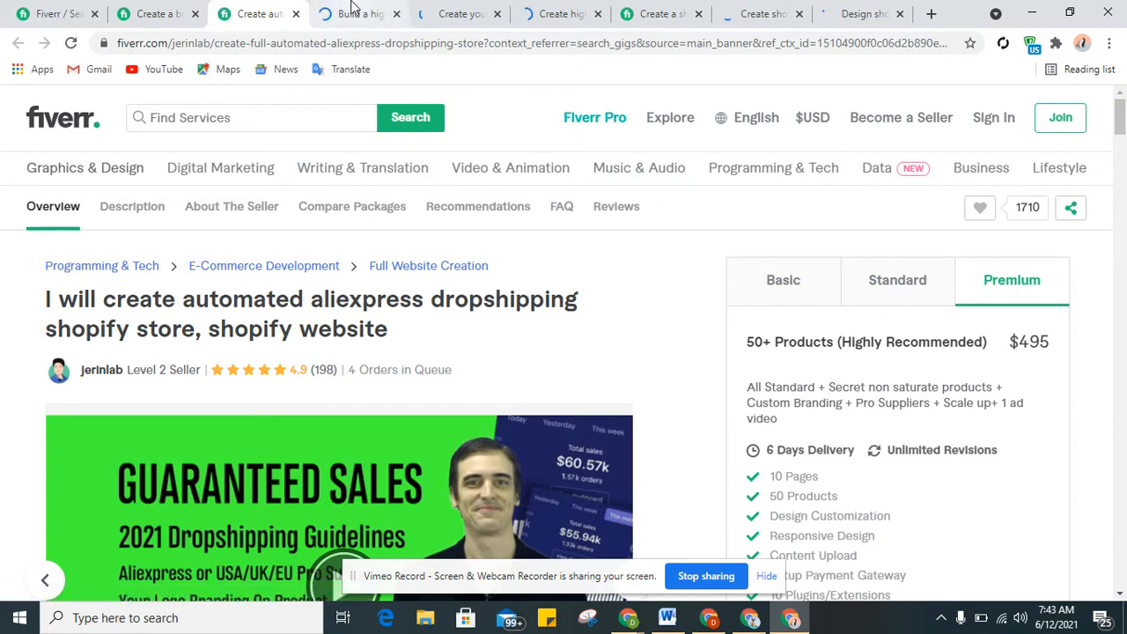
Review the three package tiers of the "build a high converting dropshipping shopify store" gig
left_click(352, 12)
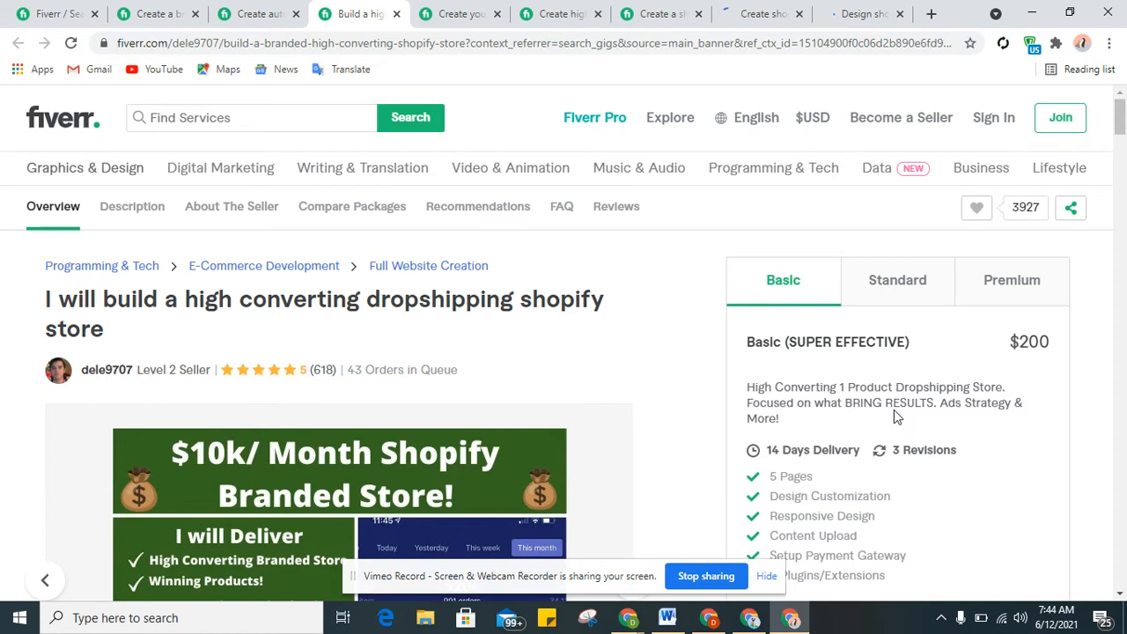
left_click(874, 296)
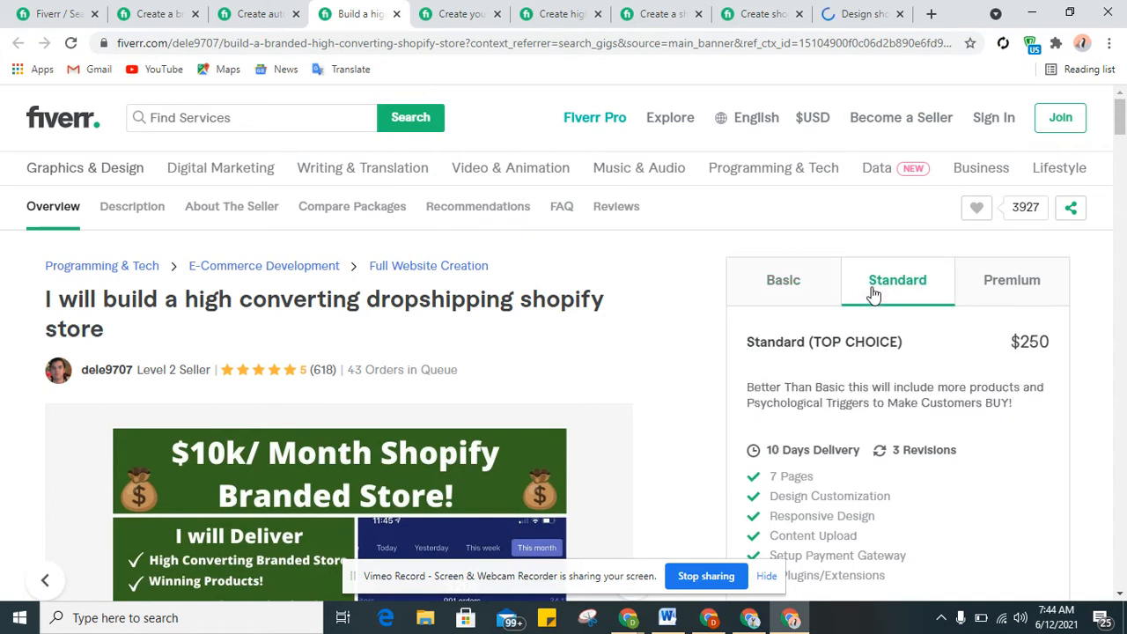
left_click(990, 289)
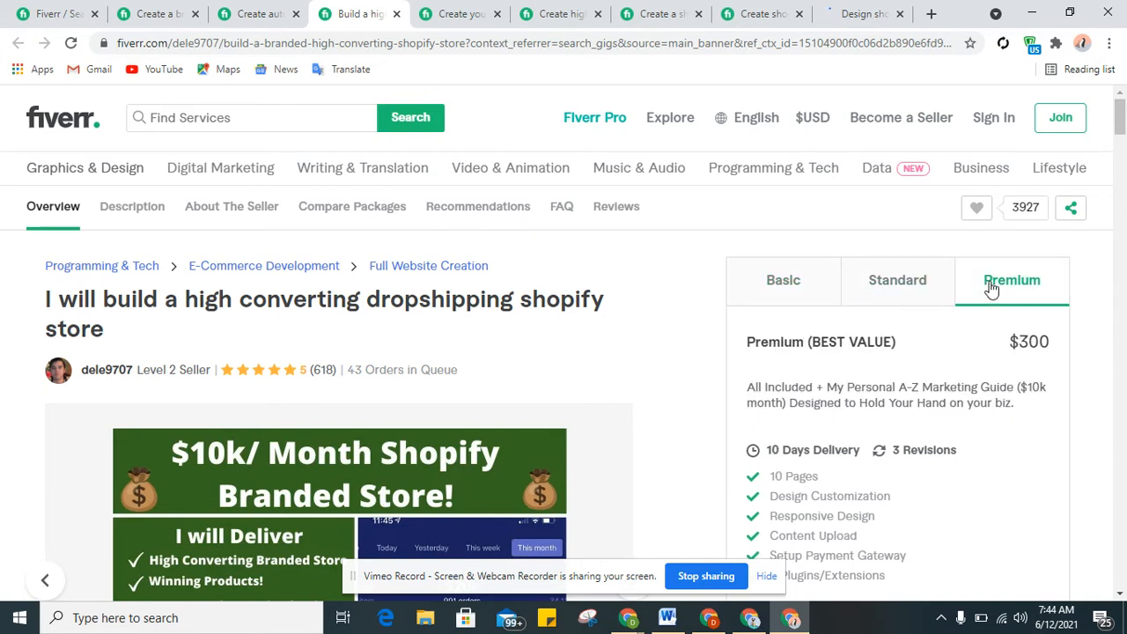
Review the Basic, Standard and Premium packages of the "create your automated dropshipping shopify store" gig
left_click(462, 11)
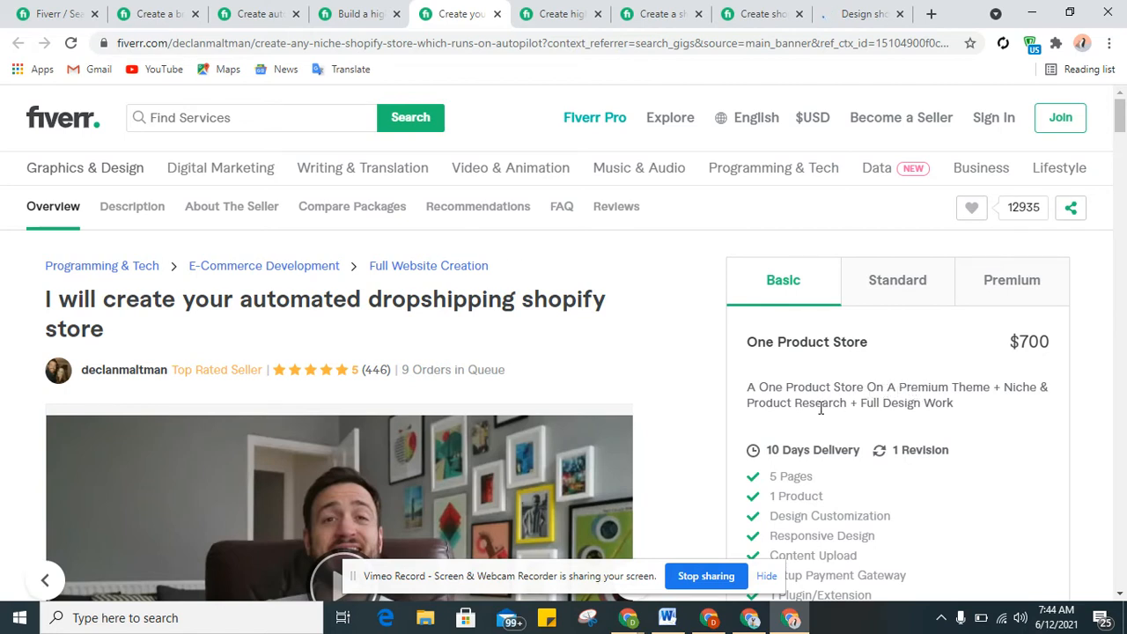
left_click(916, 297)
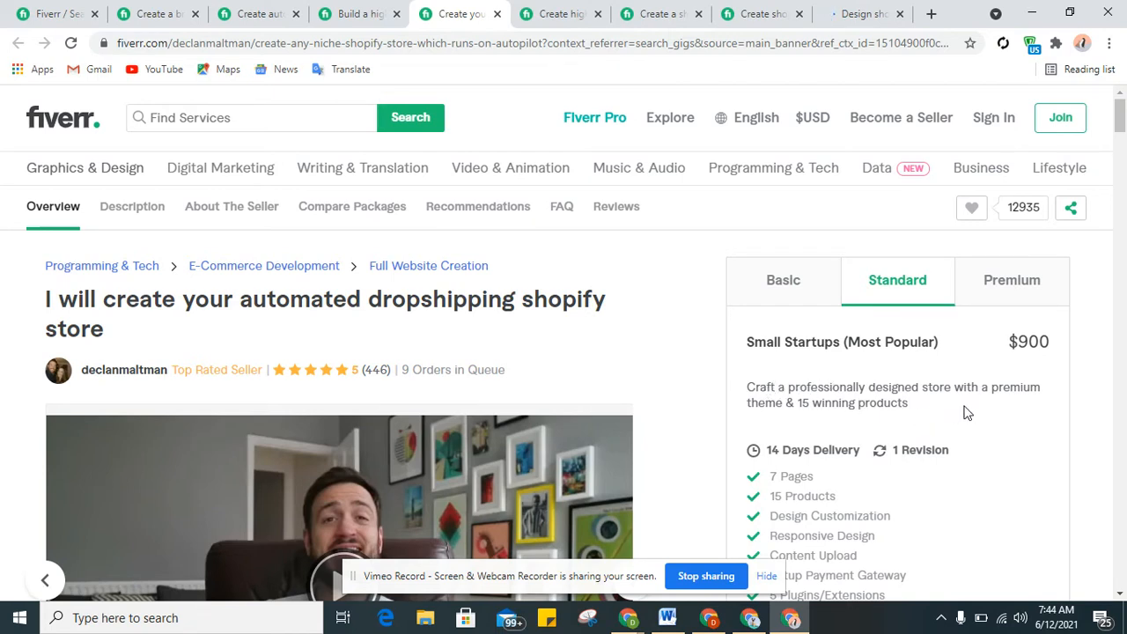
left_click(992, 295)
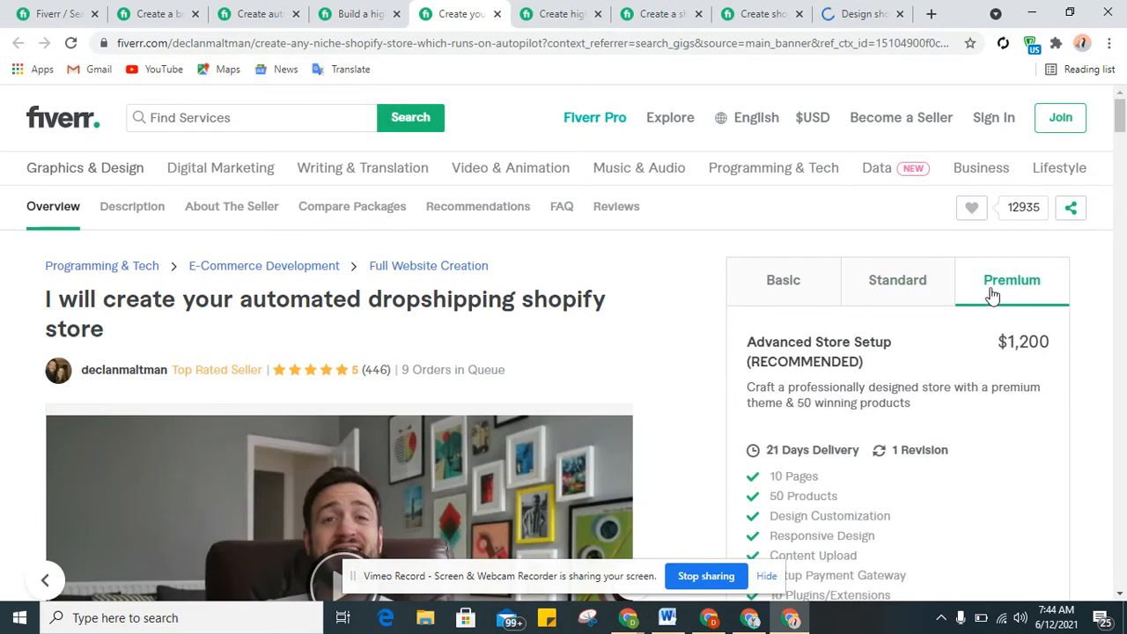
Examine the three packages of the "high converting shopify dropshipping store or shopify website" gig, highlighting its Basic description
left_click(548, 8)
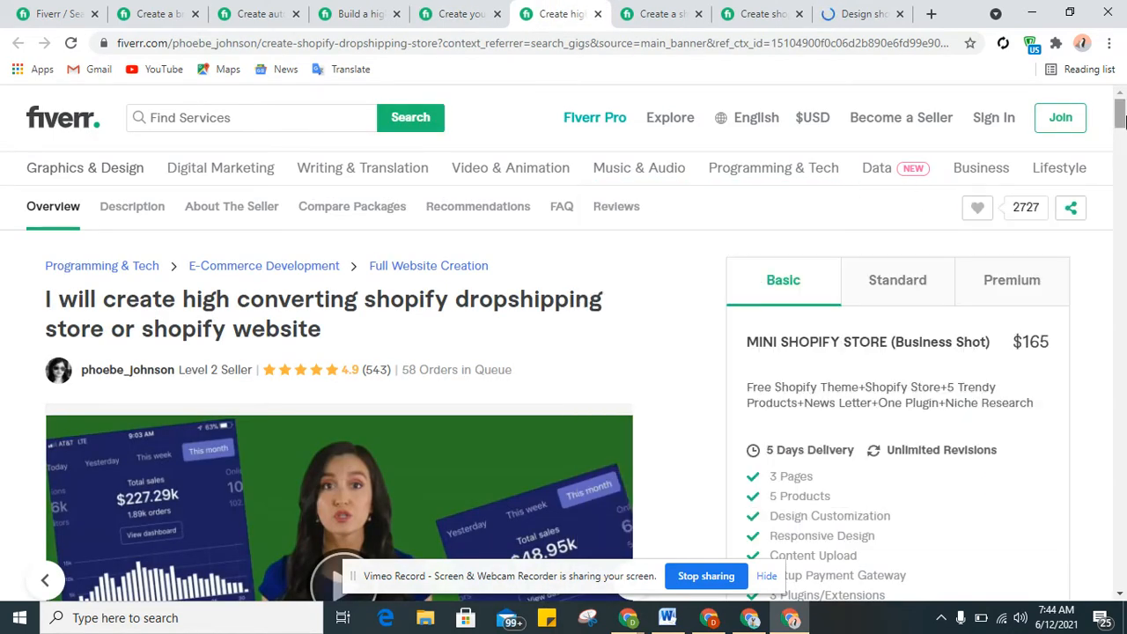
scroll(1119, 117, "down", 1)
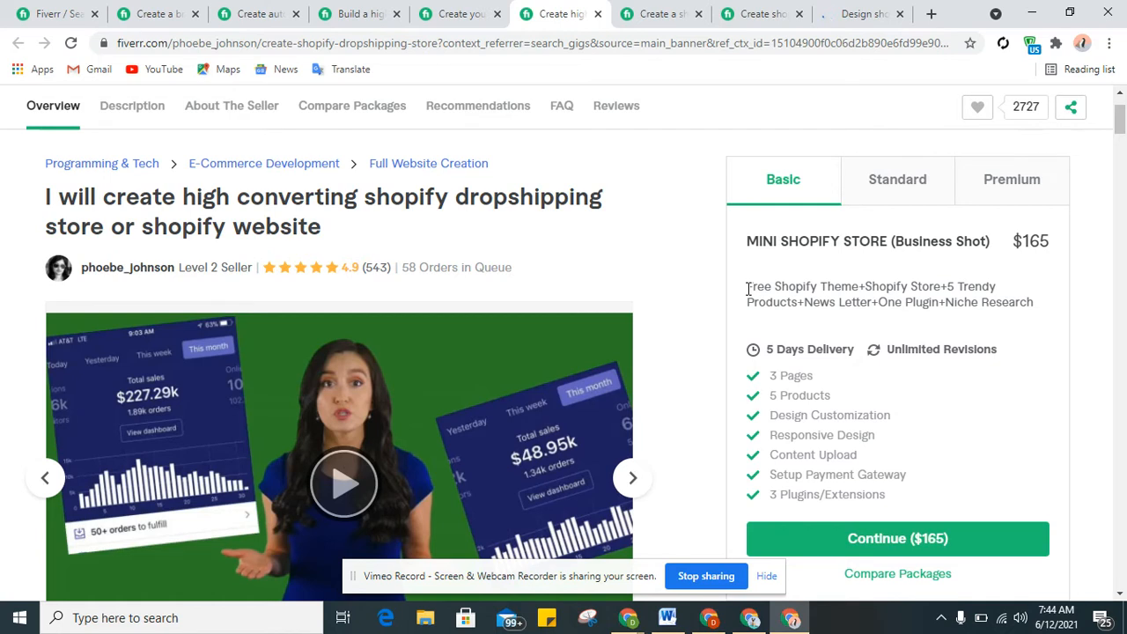
left_click_drag(747, 288, 1037, 303)
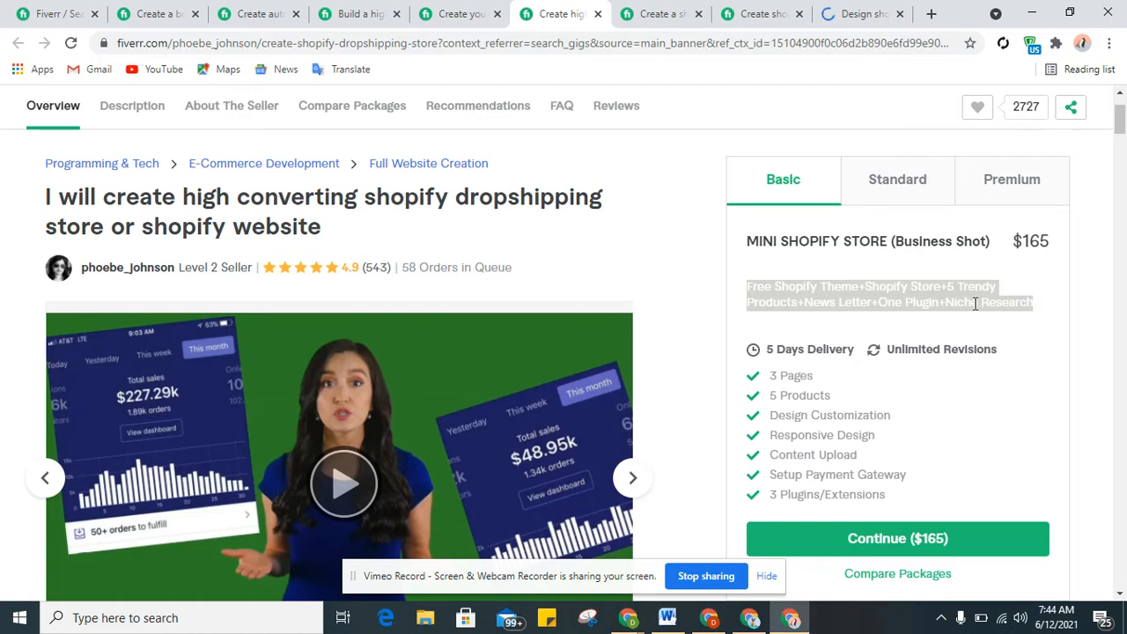
left_click(931, 194)
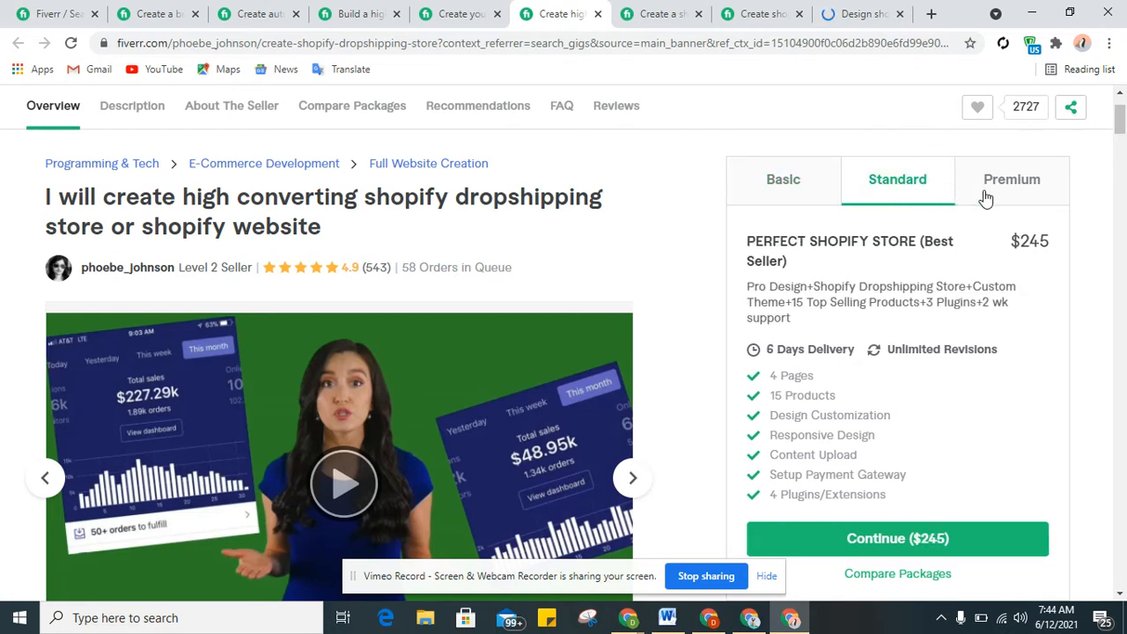
left_click(984, 197)
left_click(818, 197)
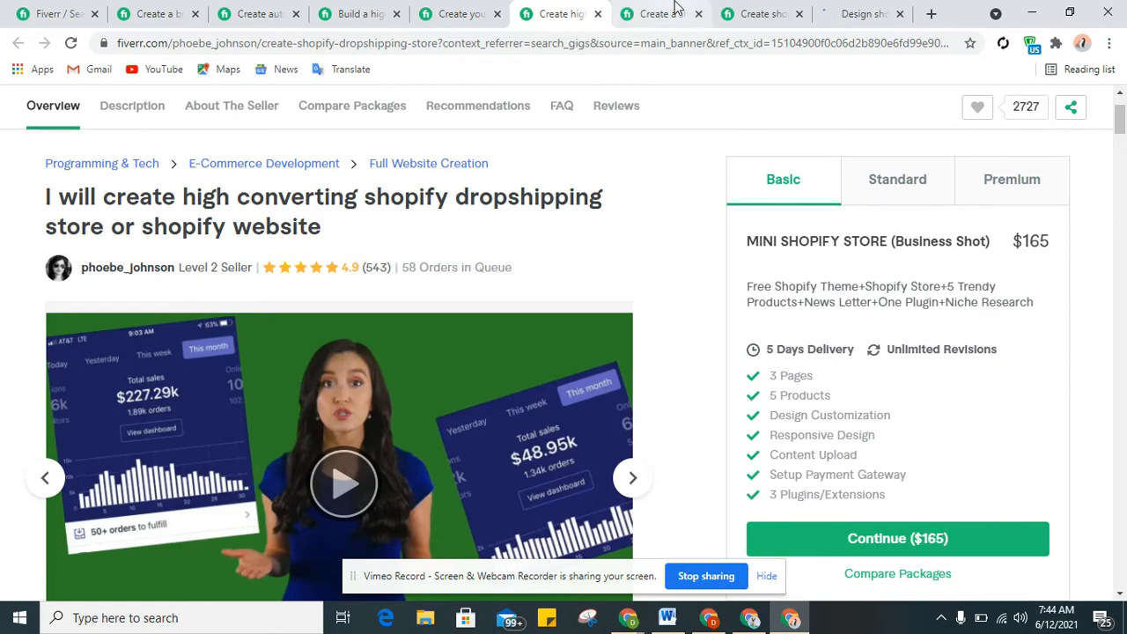
Review the Basic, Standard and Premium packages of the Studio gig for a shopify dropshipping store or shopify website
left_click(675, 10)
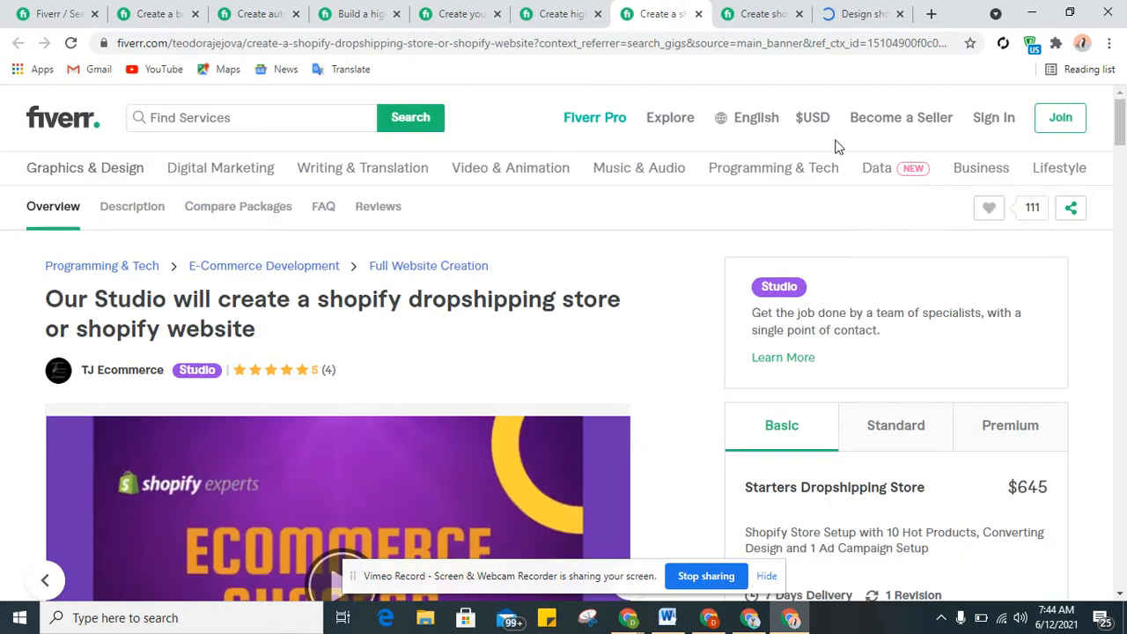
left_click_drag(1125, 128, 1124, 141)
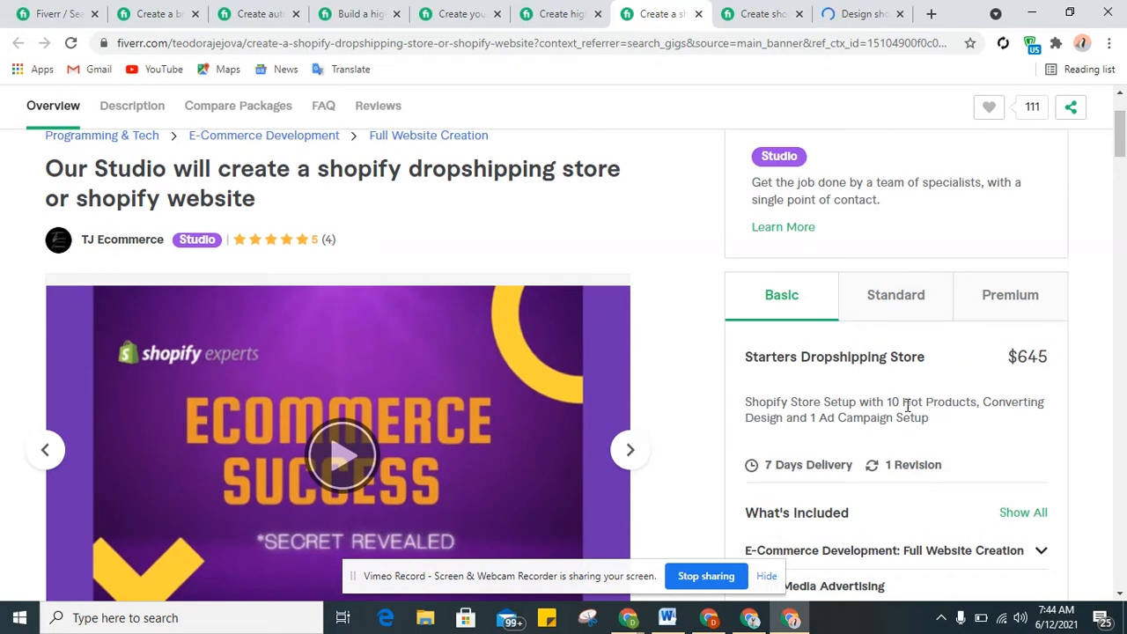
left_click(884, 310)
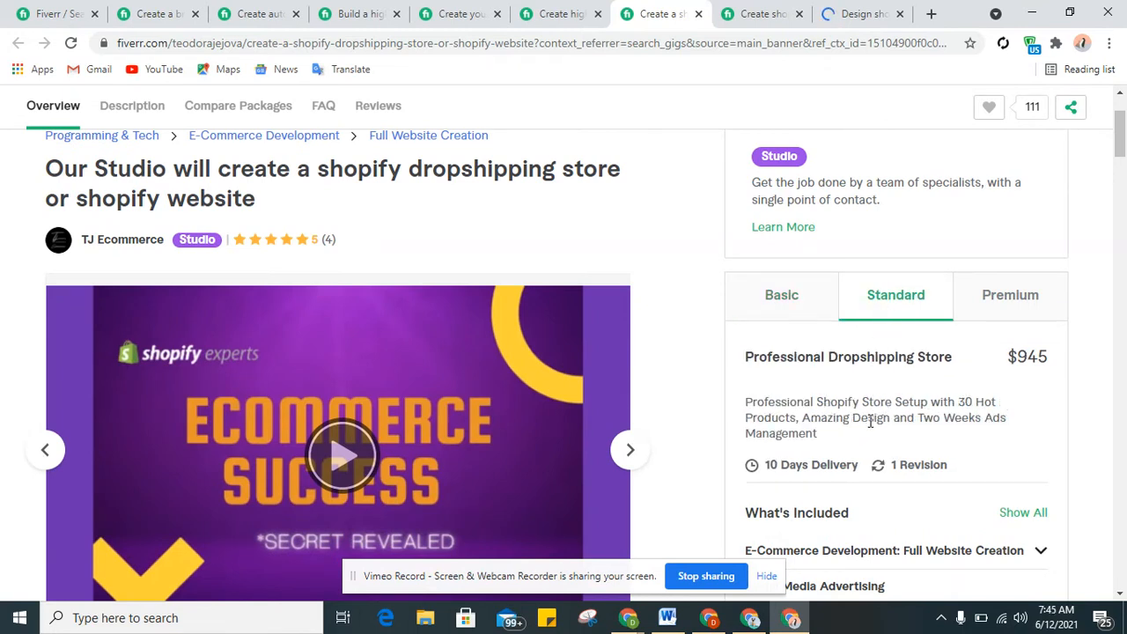
left_click(1010, 314)
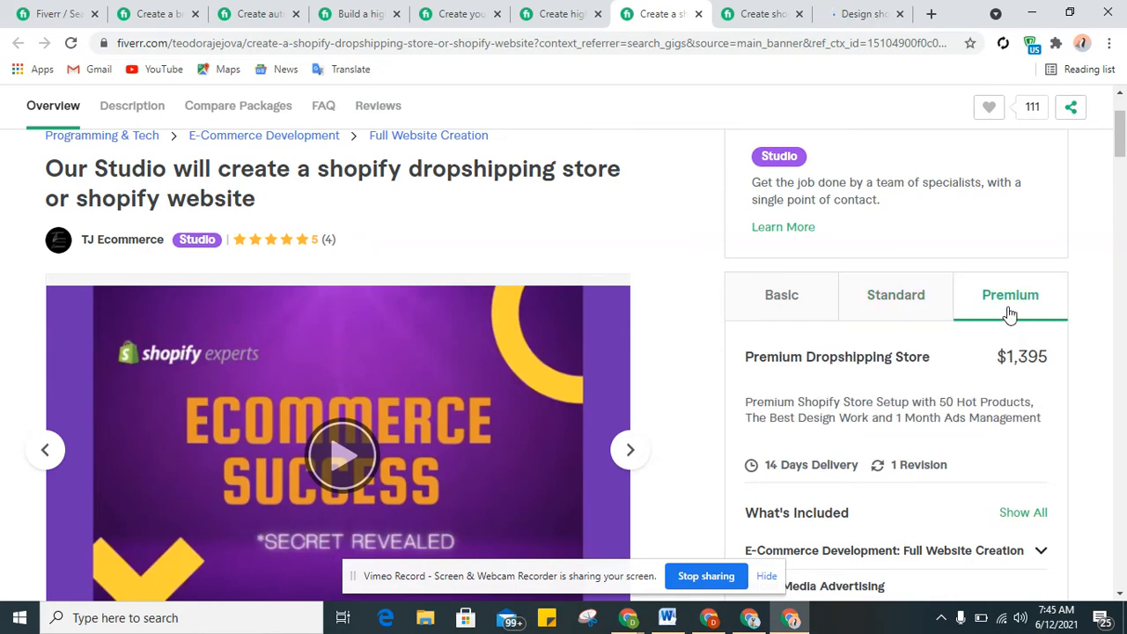
Review the three package tiers of the Fiverr's Choice "create shopify dropshipping store or shopify website" gig
left_click(766, 9)
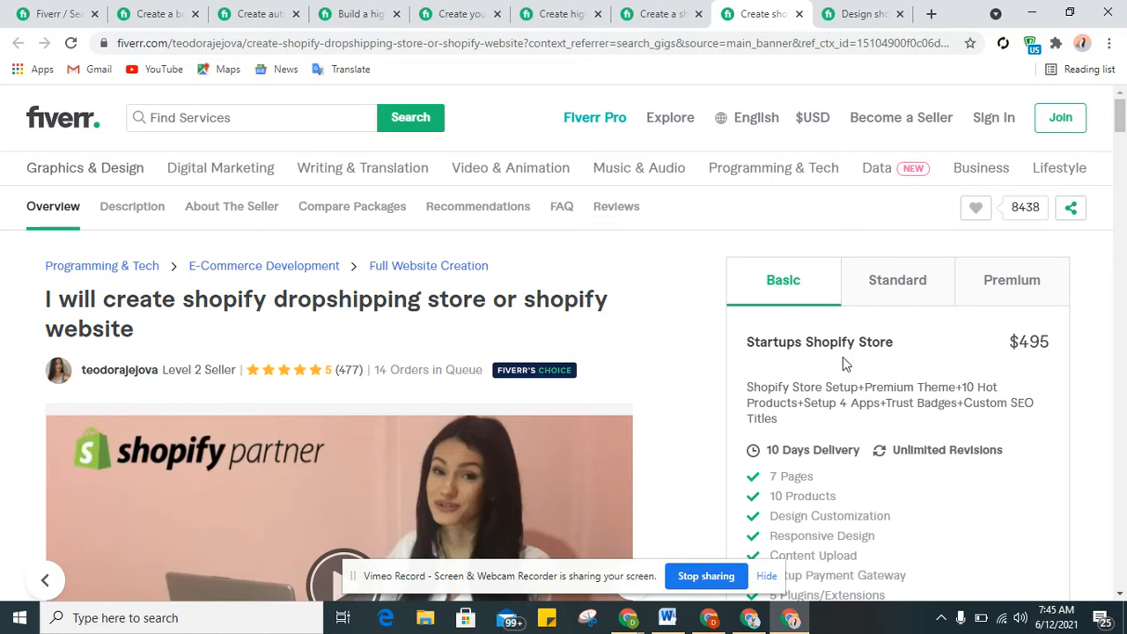
left_click(901, 289)
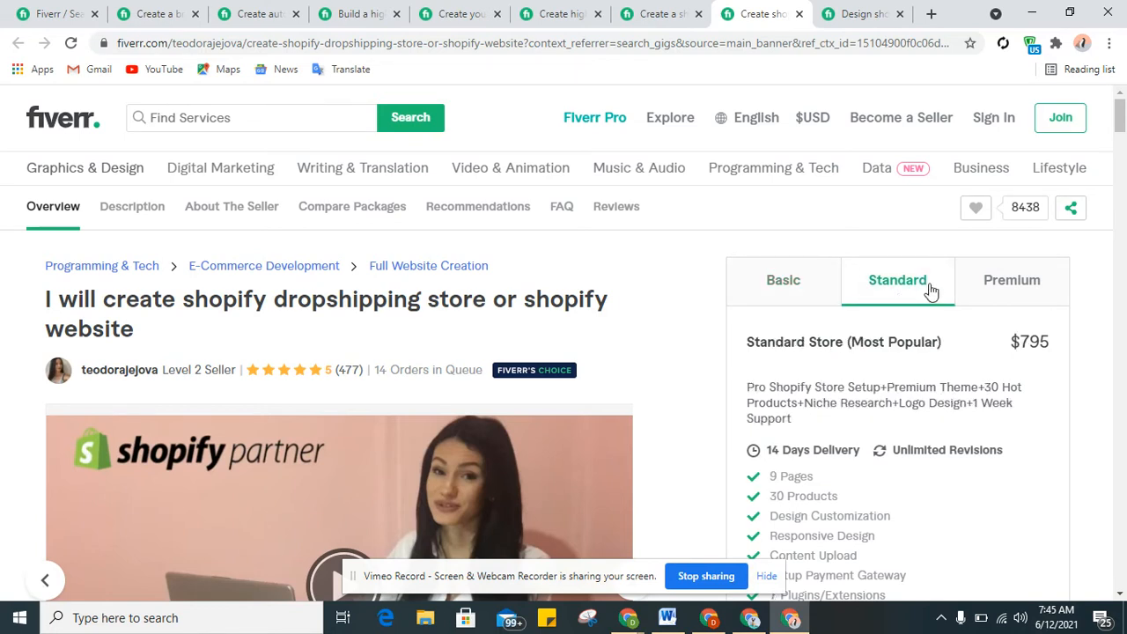
left_click(999, 293)
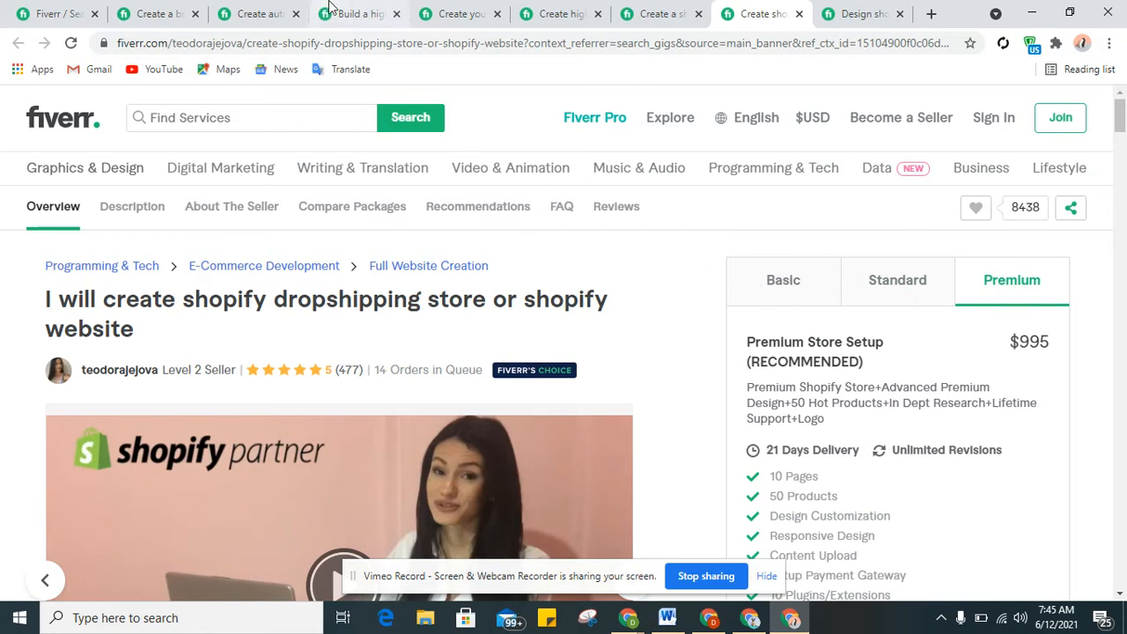
Compare the automated dropshipping, high converting and Fiverr's Choice shopify store gigs by their package descriptions
left_click(485, 11)
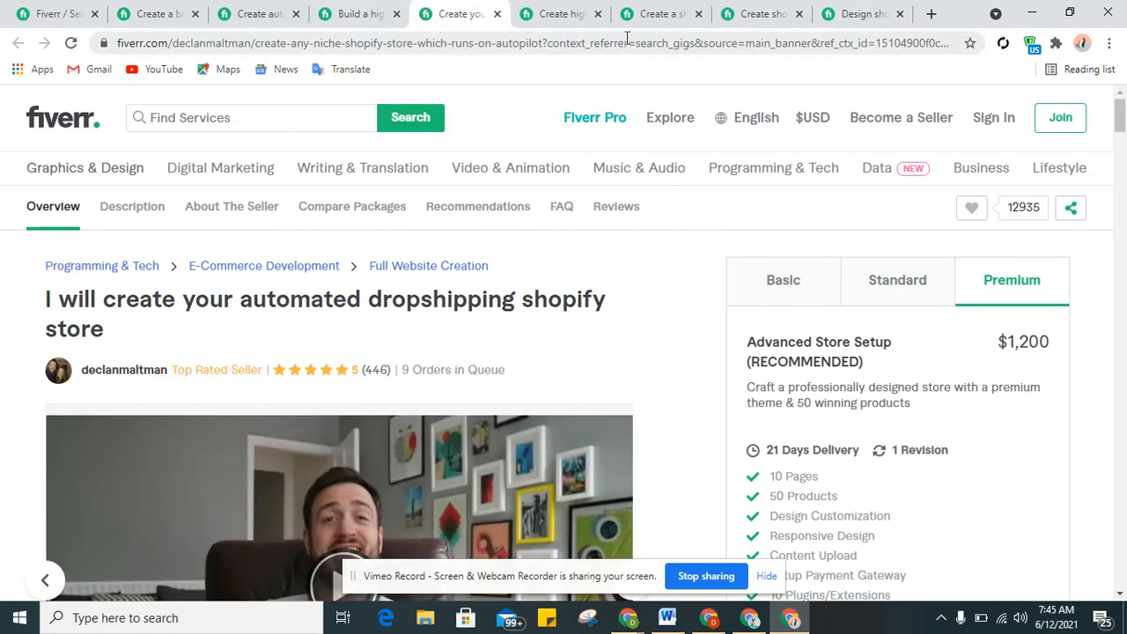
left_click(554, 12)
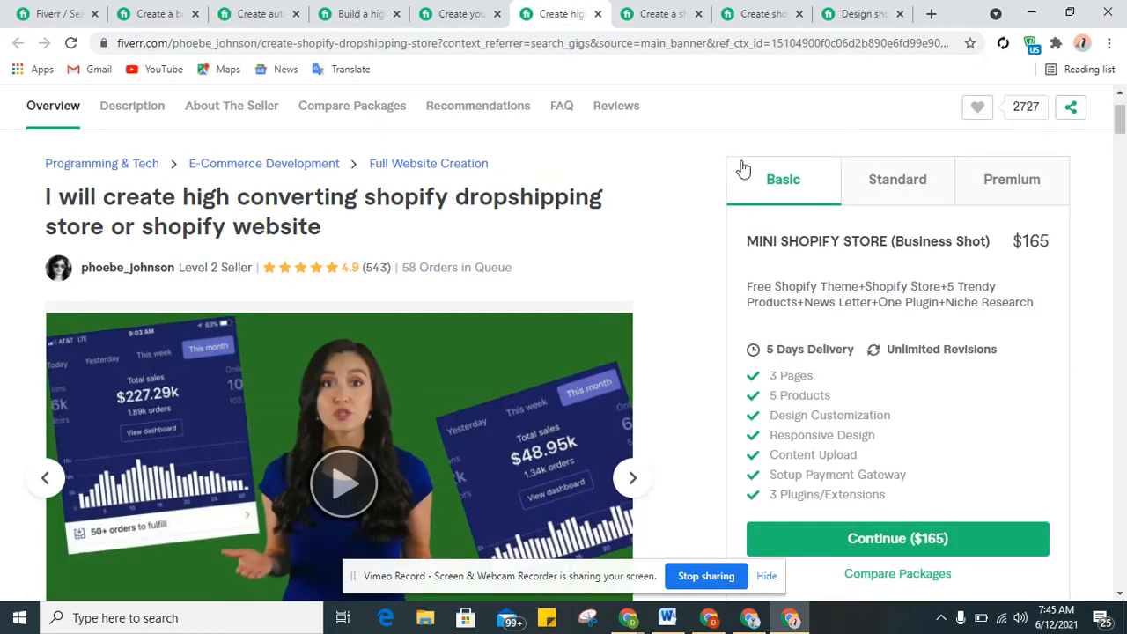
left_click(752, 10)
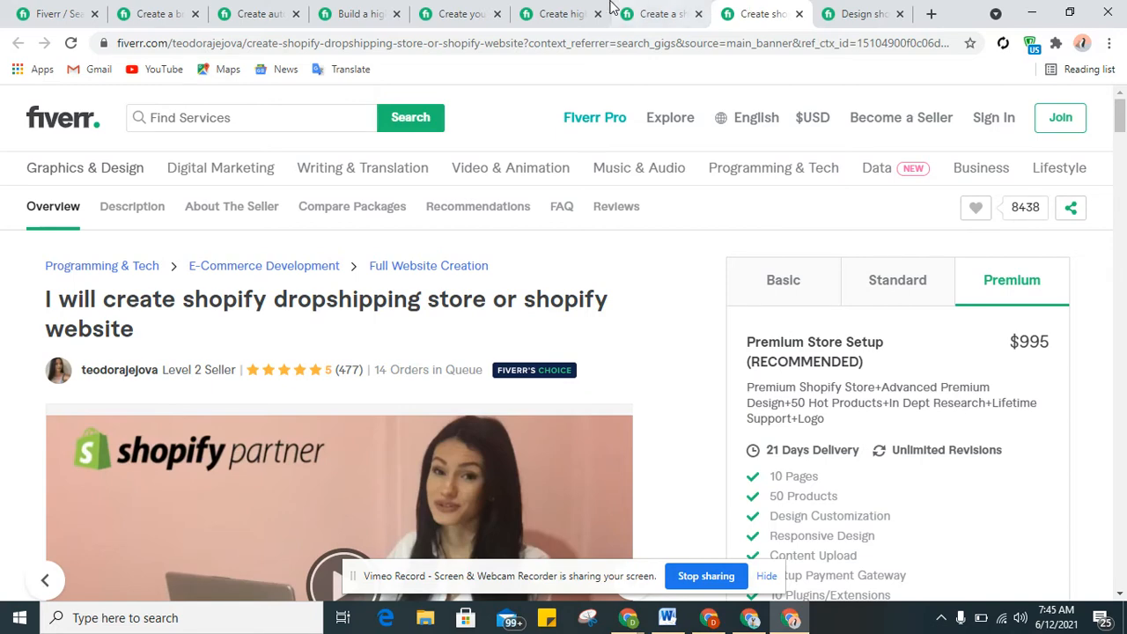
left_click(574, 11)
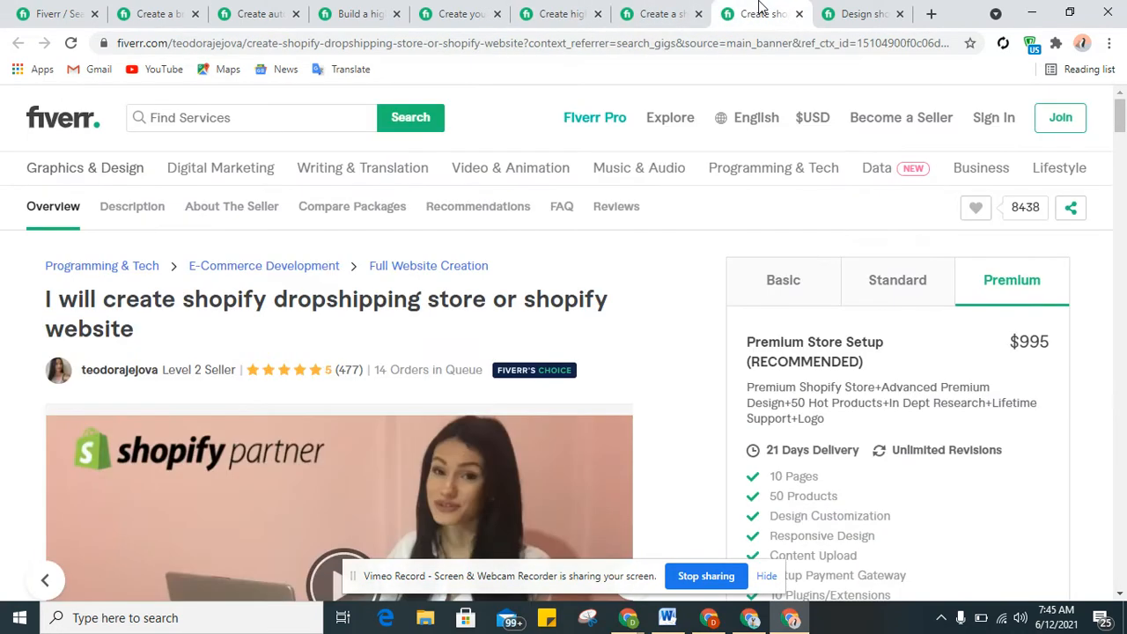
left_click(759, 10)
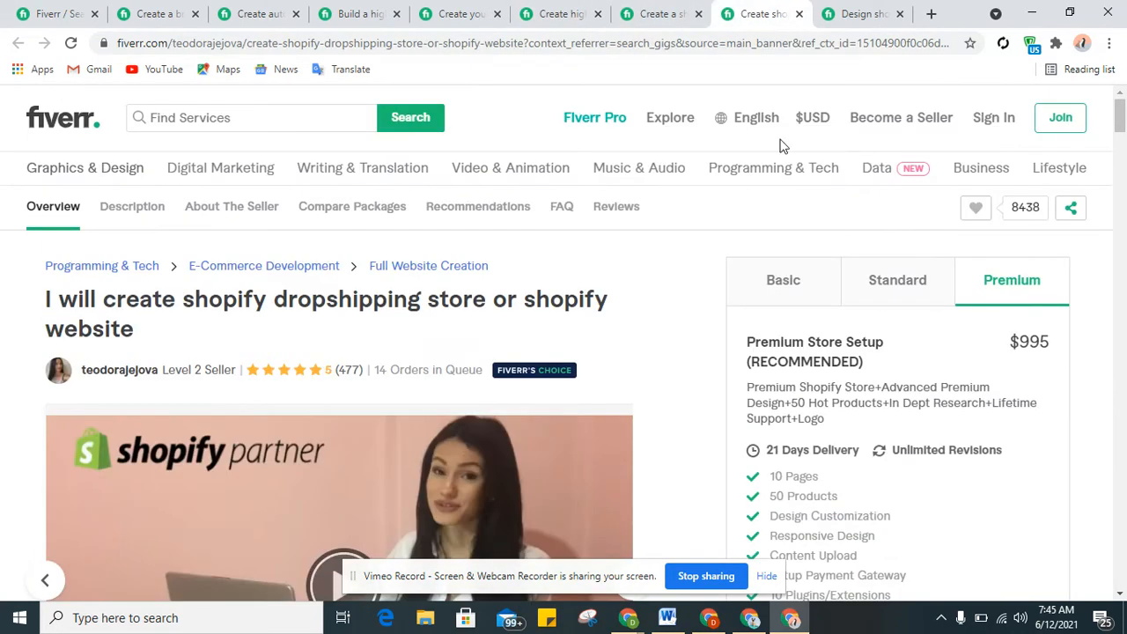
Copy the Fiverr's Choice gig's Basic description into the Basic package description of the gig being edited
left_click(799, 289)
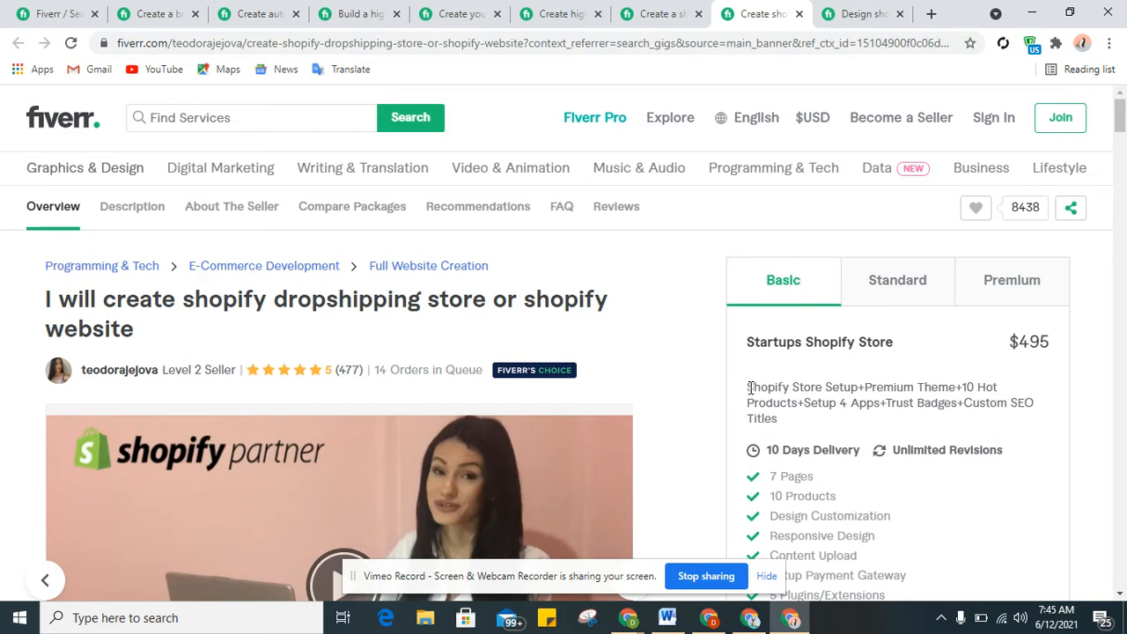
left_click_drag(748, 387, 801, 421)
key("ctrl+c")
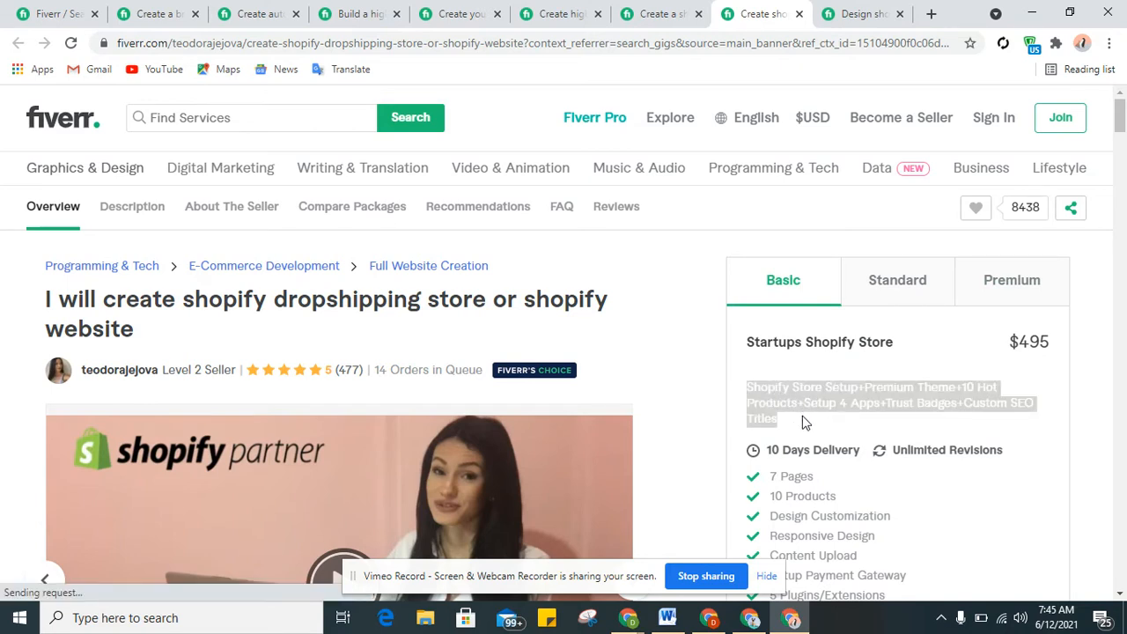
left_click(709, 618)
left_click_drag(1121, 256, 1125, 222)
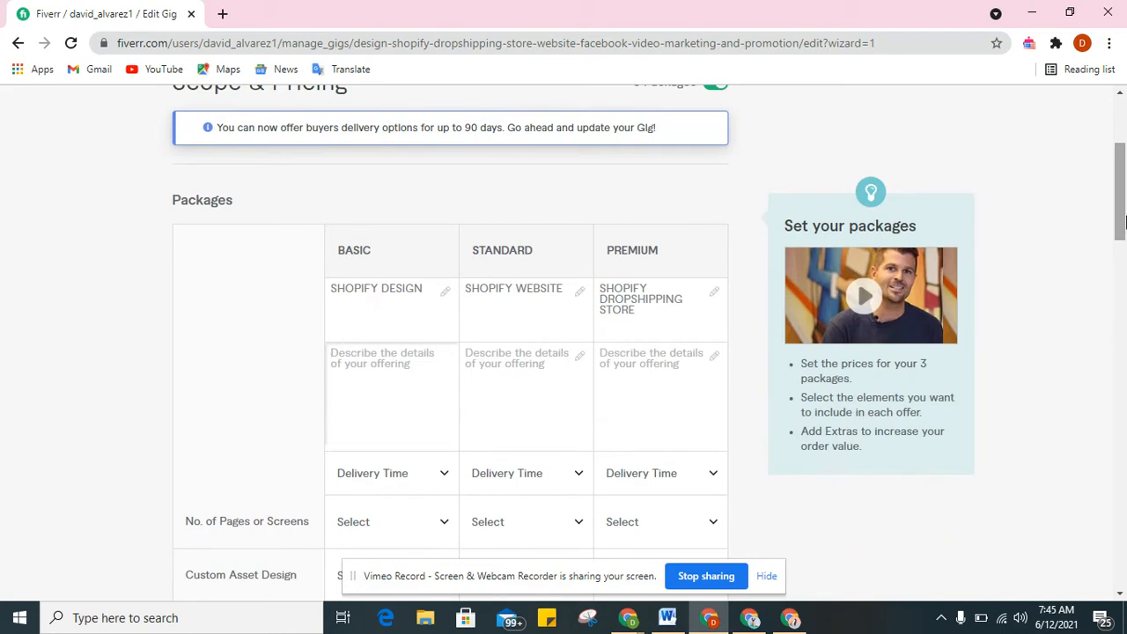
key("ctrl+v")
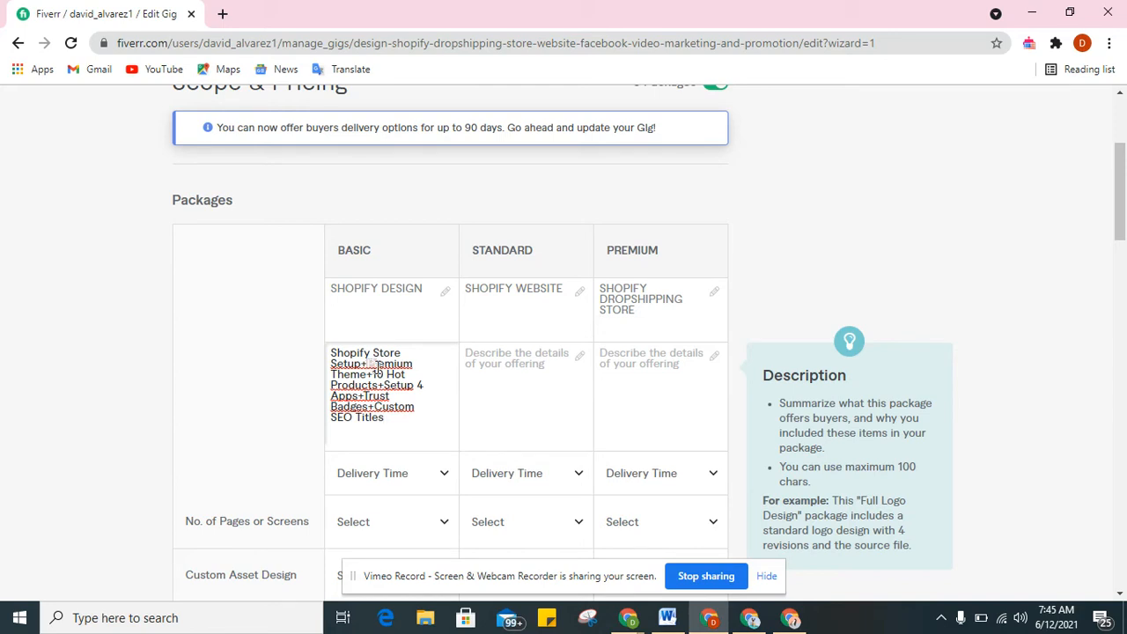
Replace "Premium Theme" with "Free theme" in the Basic package description
left_click_drag(368, 363, 368, 374)
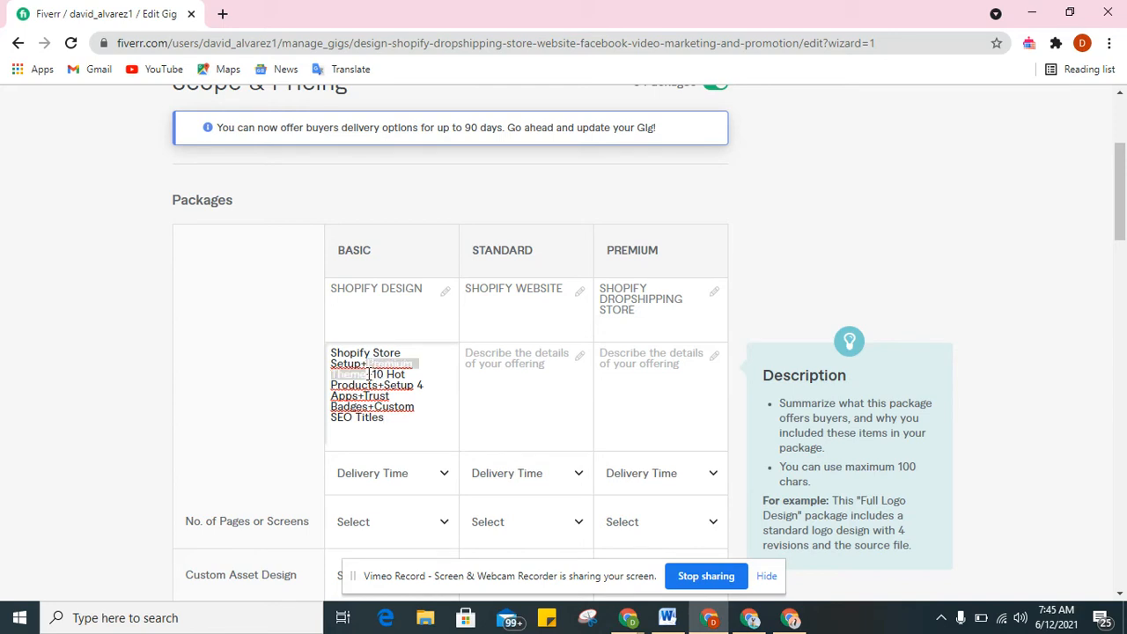
key("BackSpace")
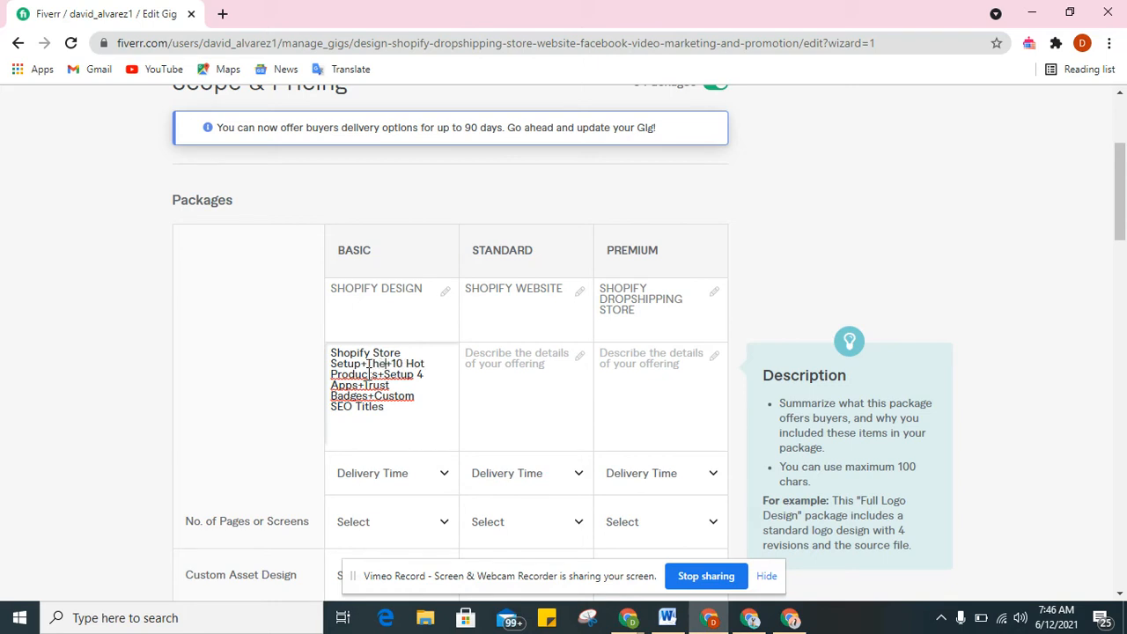
type("Free+ theme")
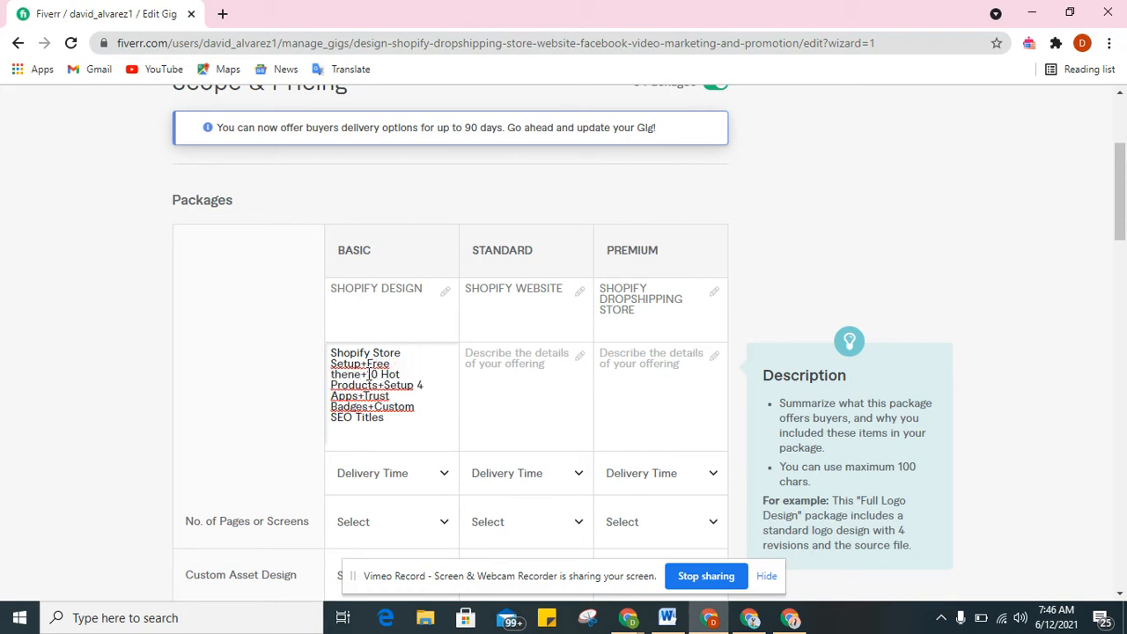
key("BackSpace")
key("BackSpace")
type("me")
Copy the Fiverr's Choice gig's Standard description into the Standard package description of the gig being edited
left_click(521, 392)
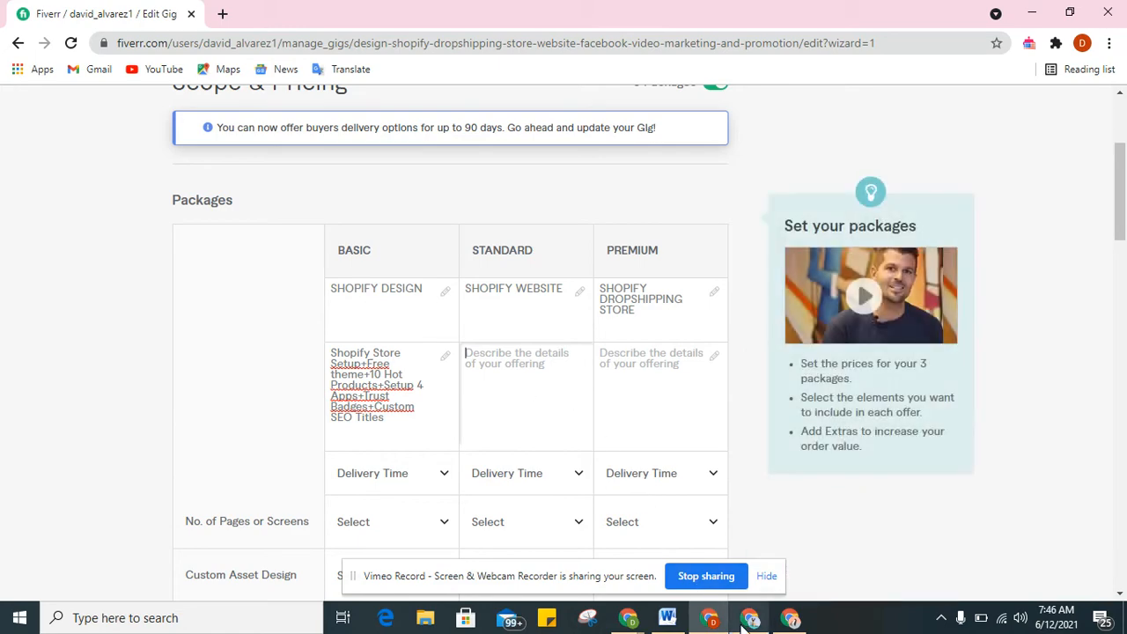
left_click(754, 537)
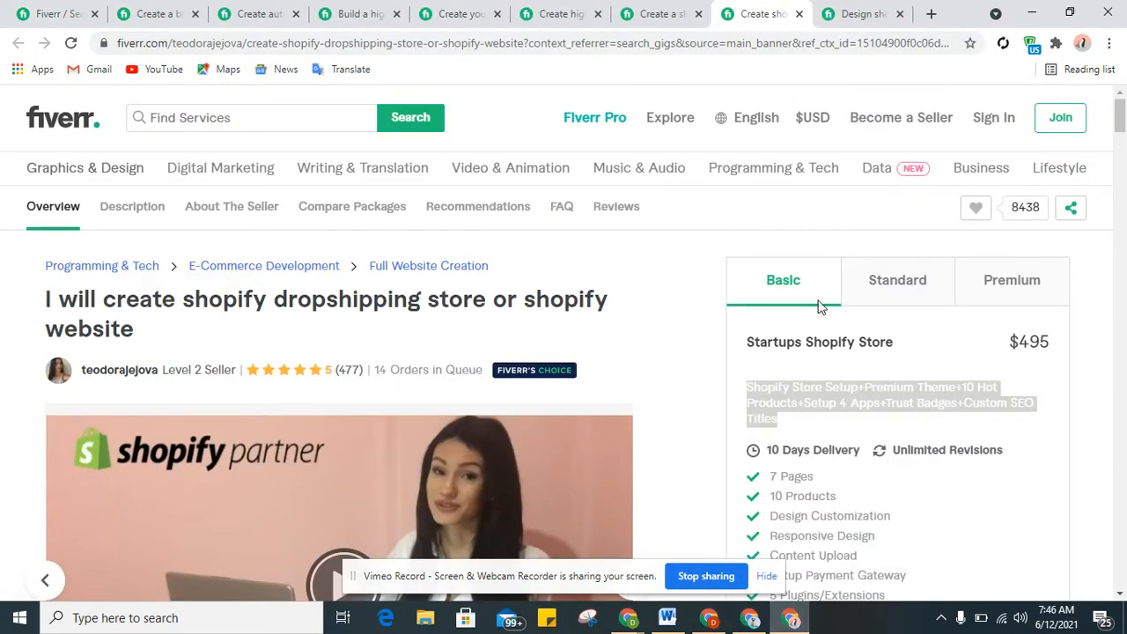
left_click(883, 291)
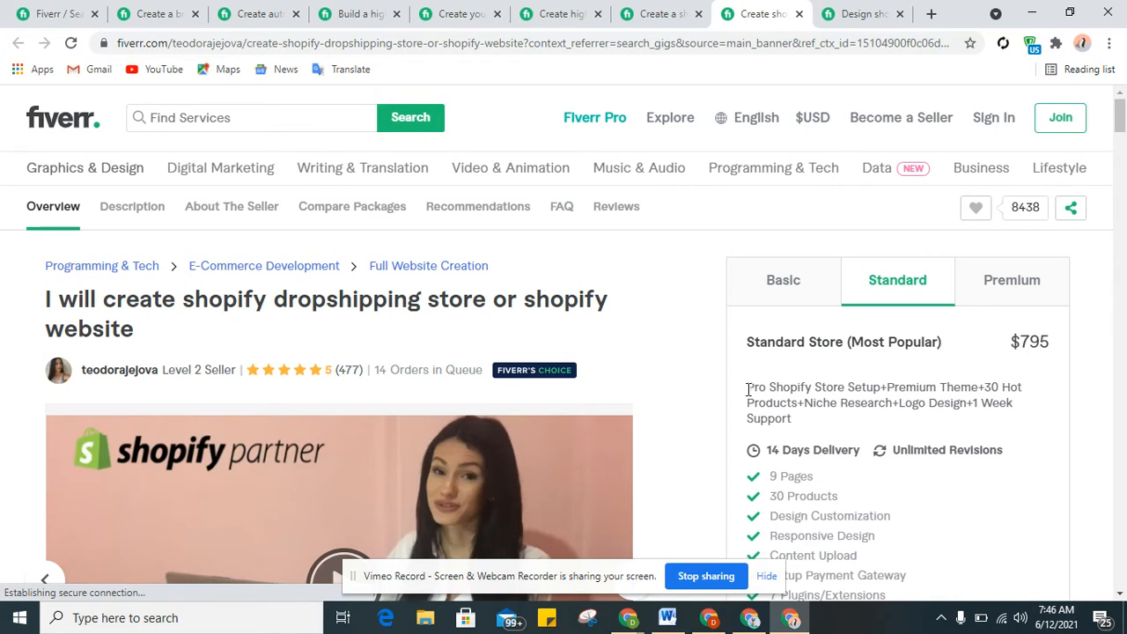
left_click_drag(749, 388, 795, 421)
key("ctrl+c")
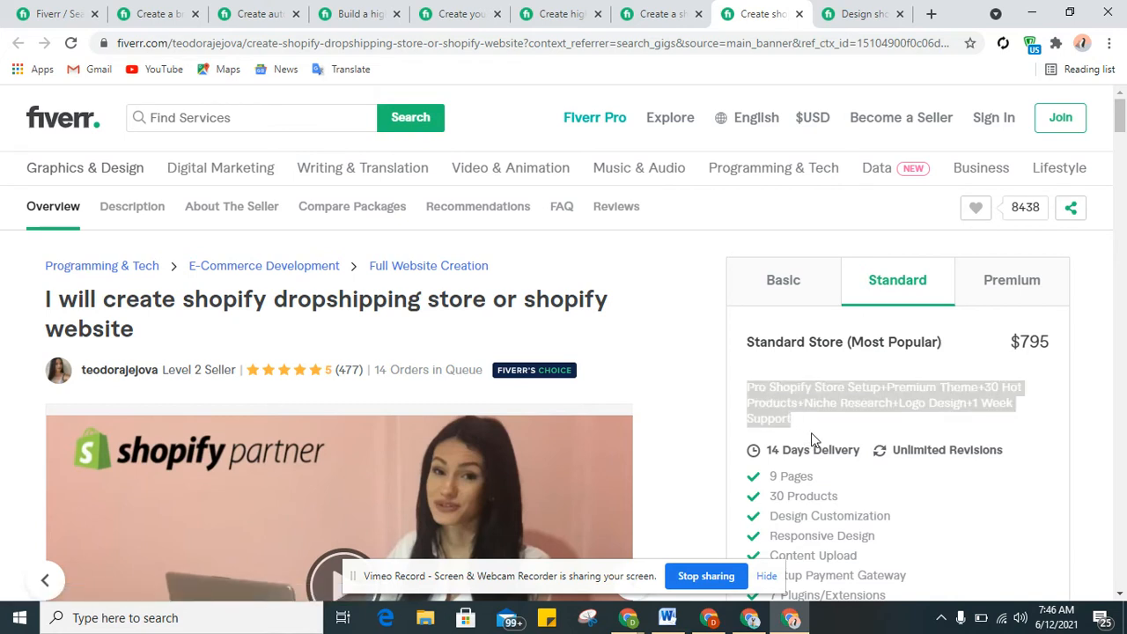
left_click(750, 619)
left_click(714, 621)
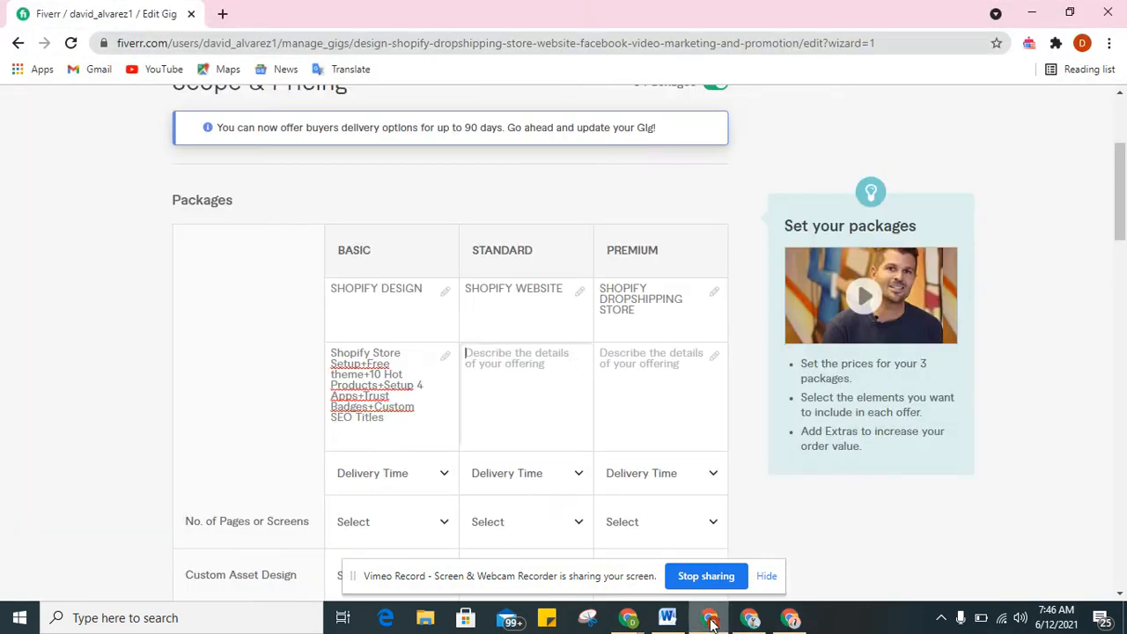
key("ctrl+v")
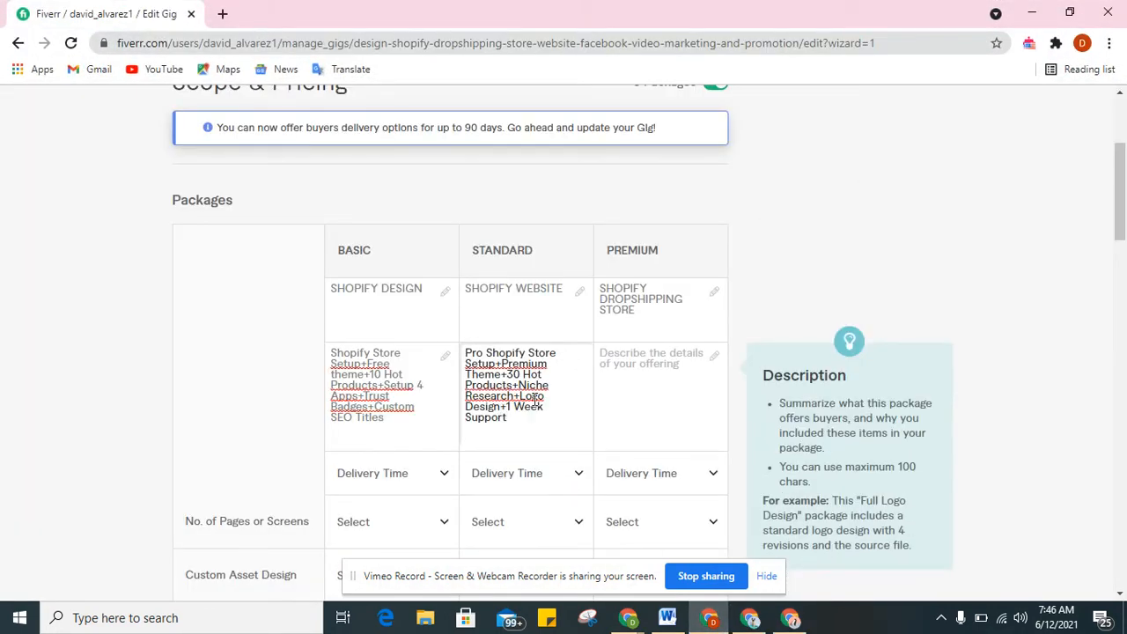
Copy the Fiverr's Choice gig's Premium description into the edited gig's Premium package and delete "Lifetime Support" from it
left_click(671, 389)
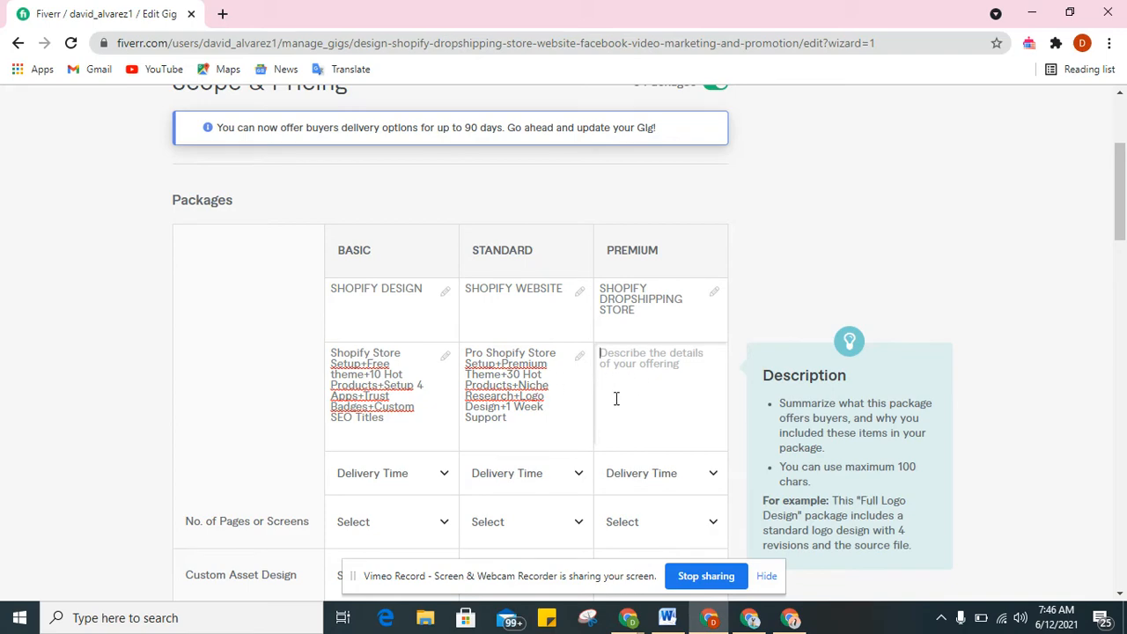
left_click(786, 619)
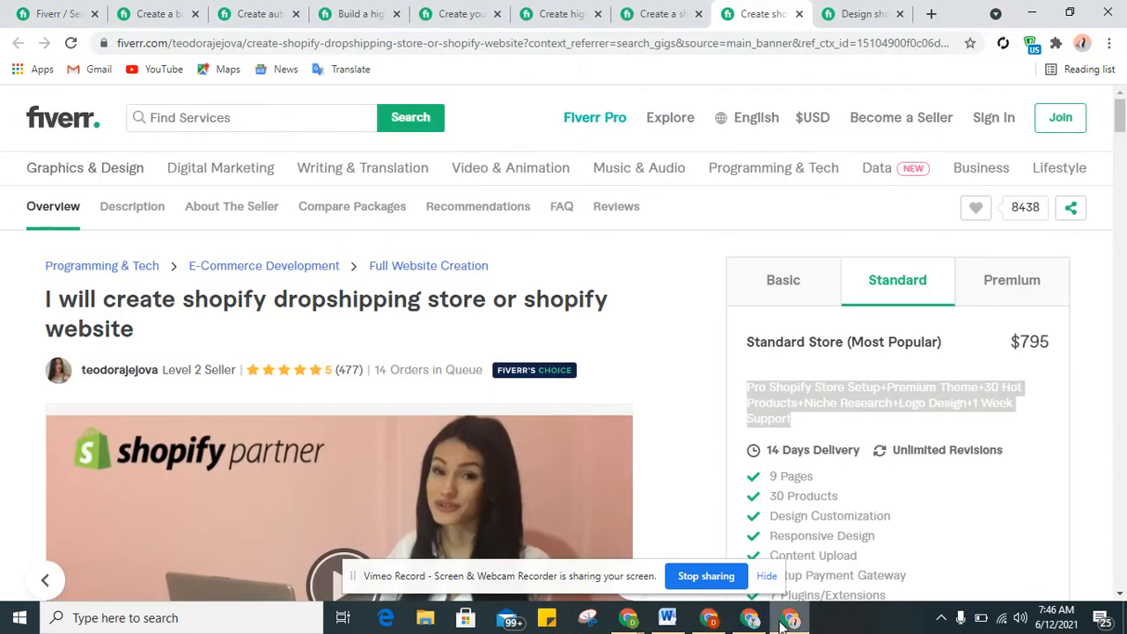
left_click(1012, 282)
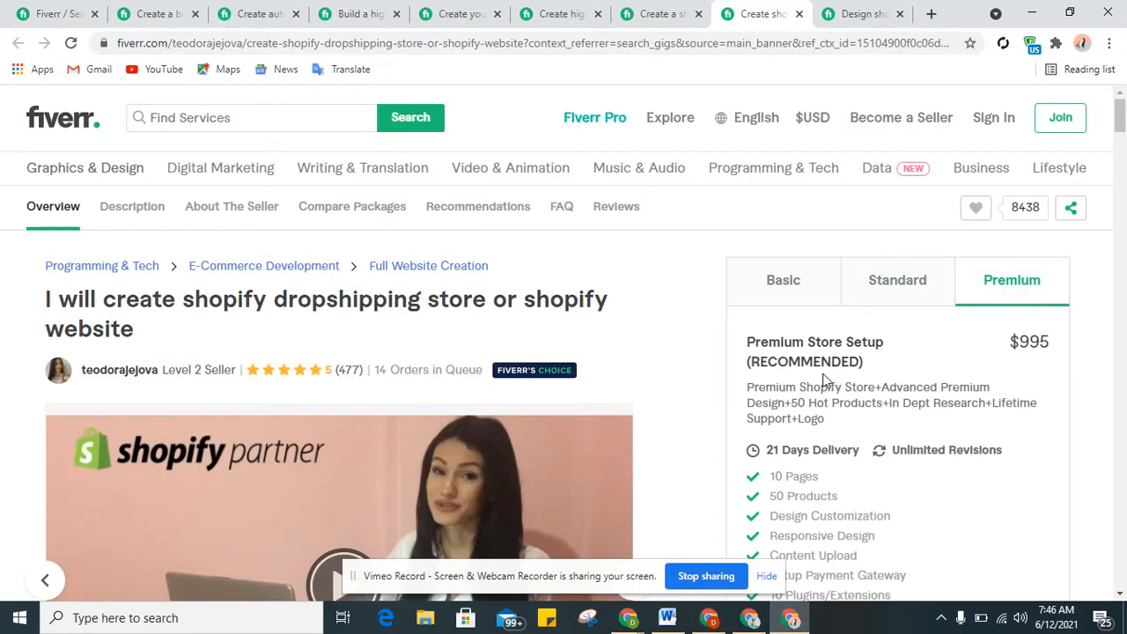
left_click_drag(747, 386, 885, 424)
key("ctrl+c")
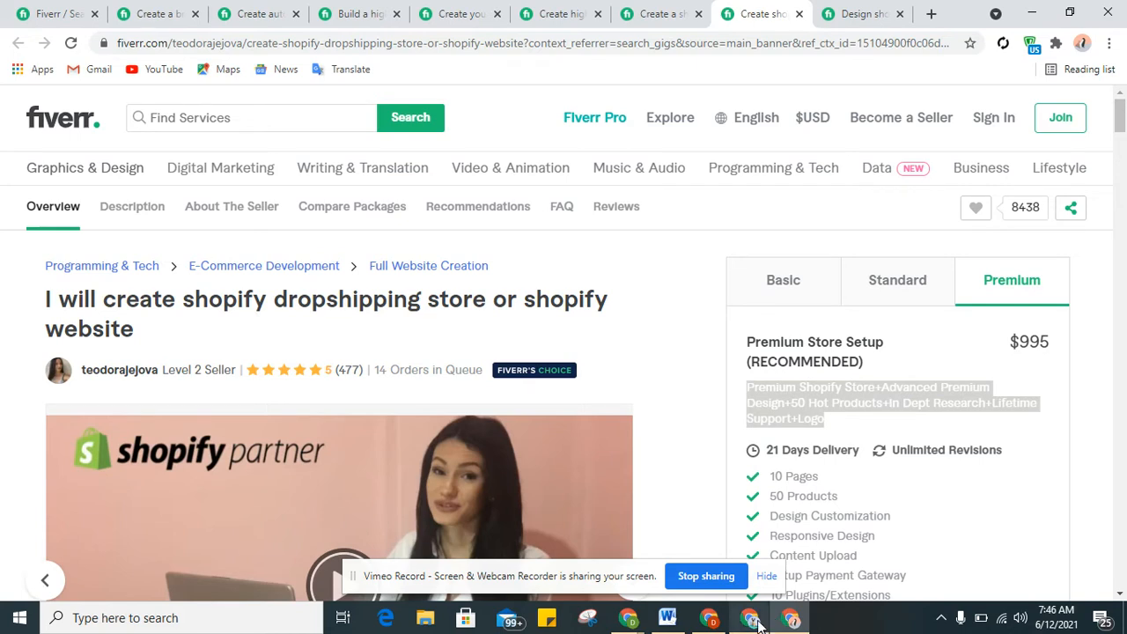
left_click(718, 623)
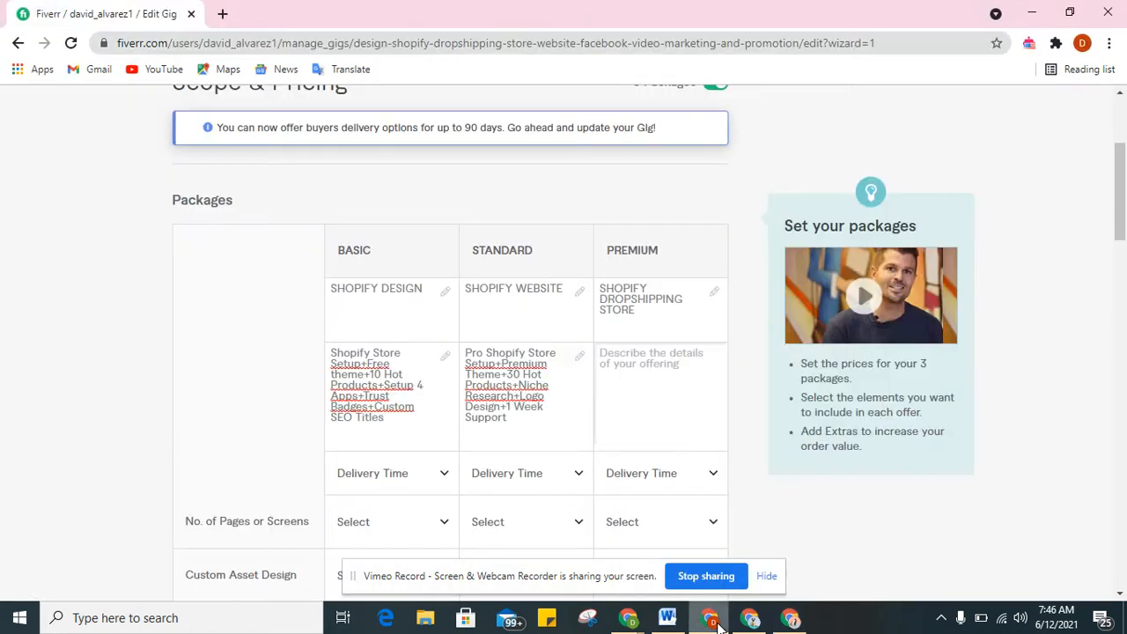
left_click(699, 440)
key("ctrl+v")
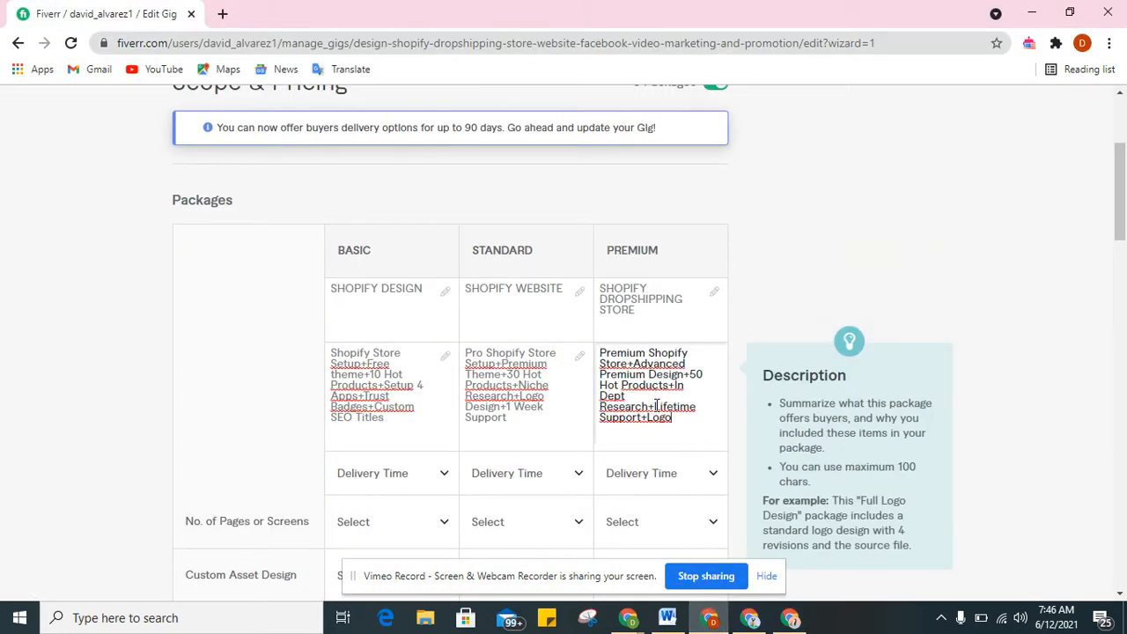
left_click_drag(654, 407, 648, 423)
key("BackSpace")
type("Social media")
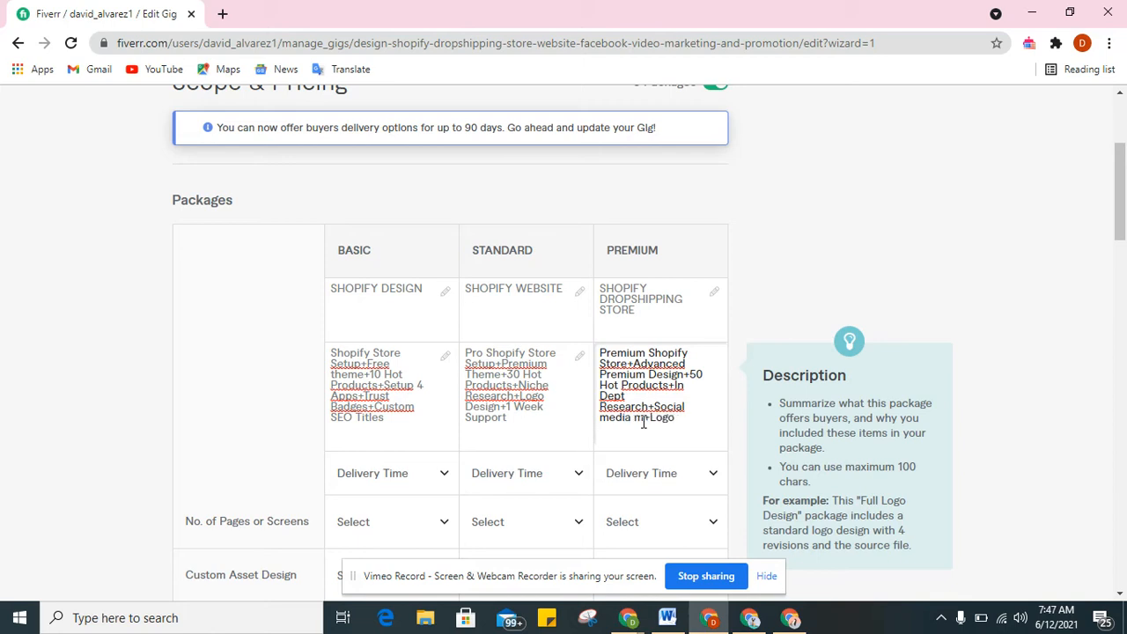
key("BackSpace")
key("BackSpace")
key("BackSpace")
key("BackSpace")
key("BackSpace")
key("BackSpace")
key("BackSpace")
key("BackSpace")
key("BackSpace")
key("BackSpace")
key("BackSpace")
key("BackSpace")
key("BackSpace")
key("BackSpace")
key("BackSpace")
Insert "SMM" between "Research+" and "+Logo" in the Premium package description
type("SM Ma")
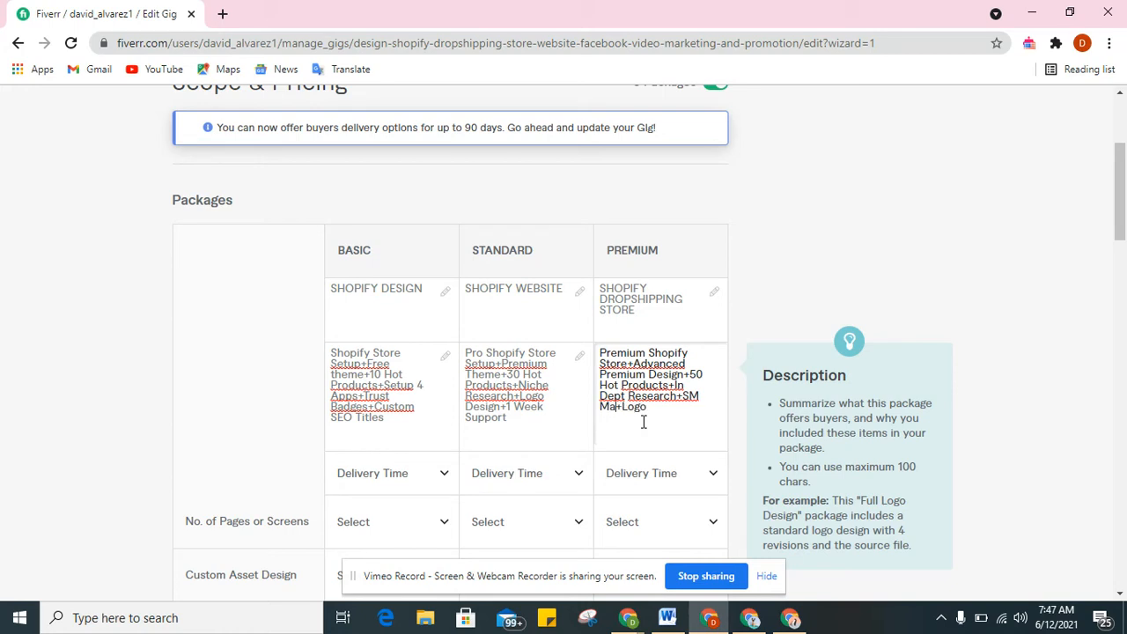
key("BackSpace")
key("BackSpace")
key("BackSpace")
type("M")
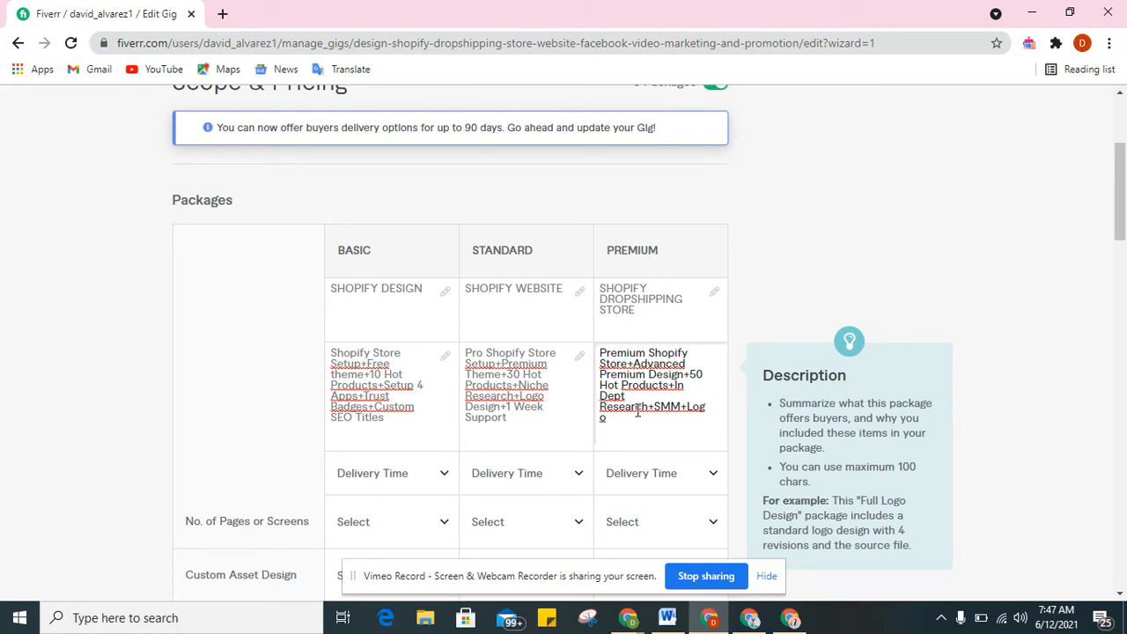
left_click(750, 317)
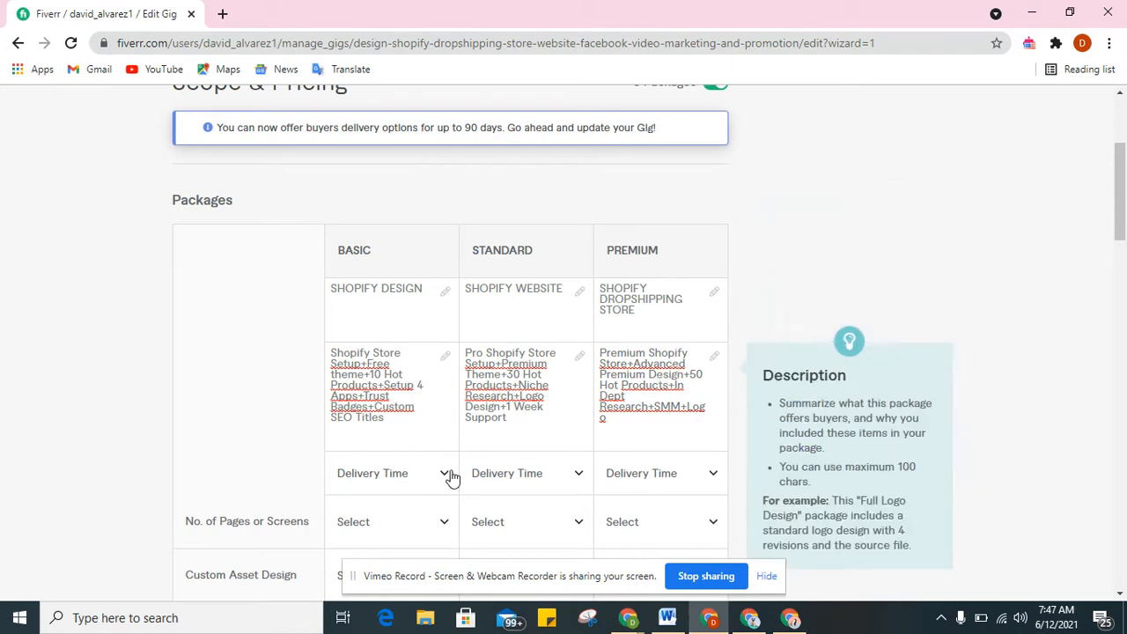
Check the delivery times of the Basic, Standard and Premium packages in the Fiverr's Choice competitor gig
left_click(399, 493)
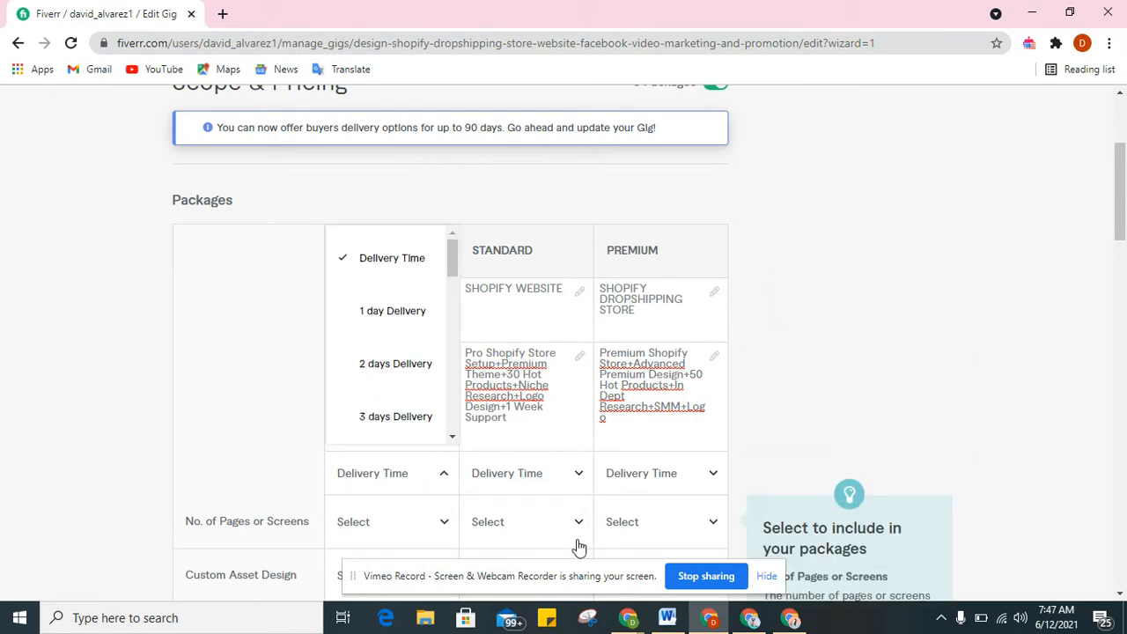
left_click(788, 618)
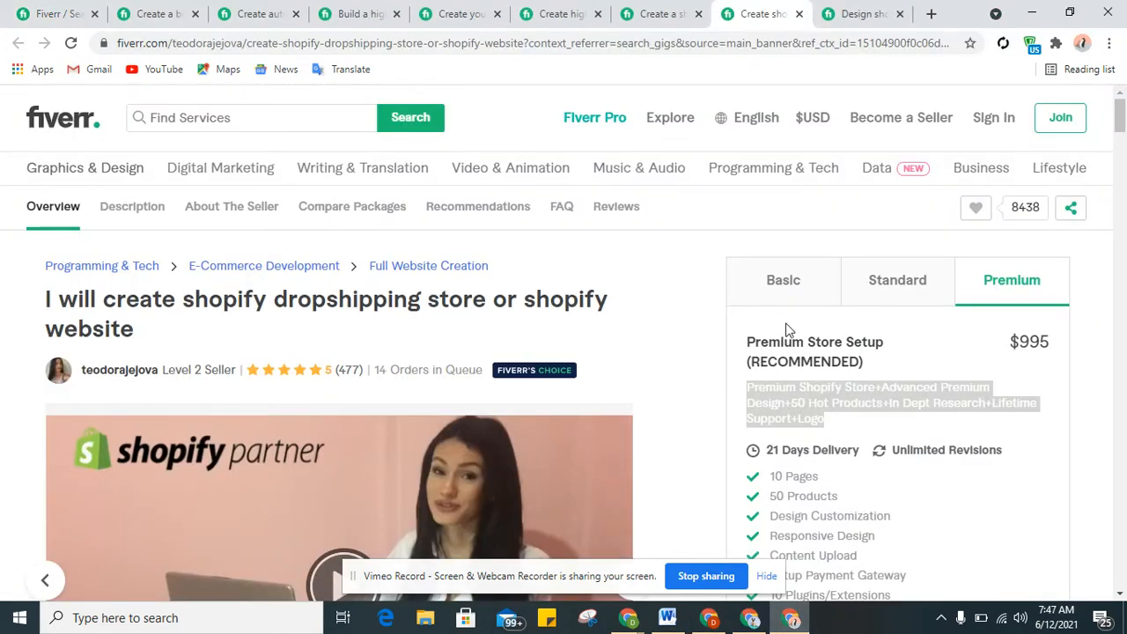
left_click(790, 290)
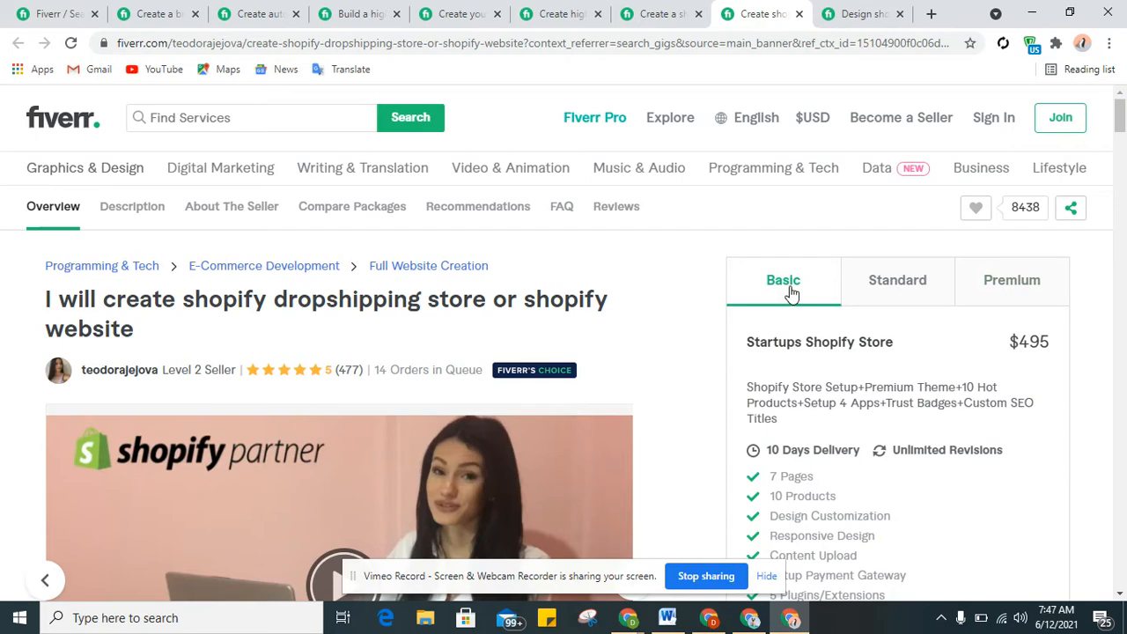
left_click(871, 292)
left_click(984, 293)
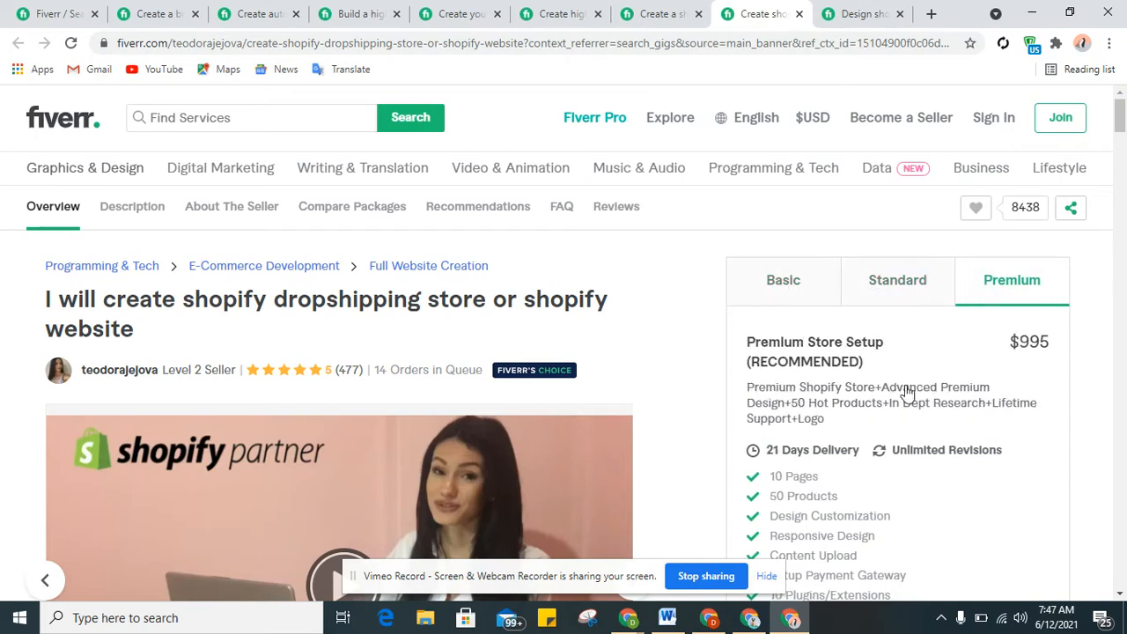
left_click(748, 620)
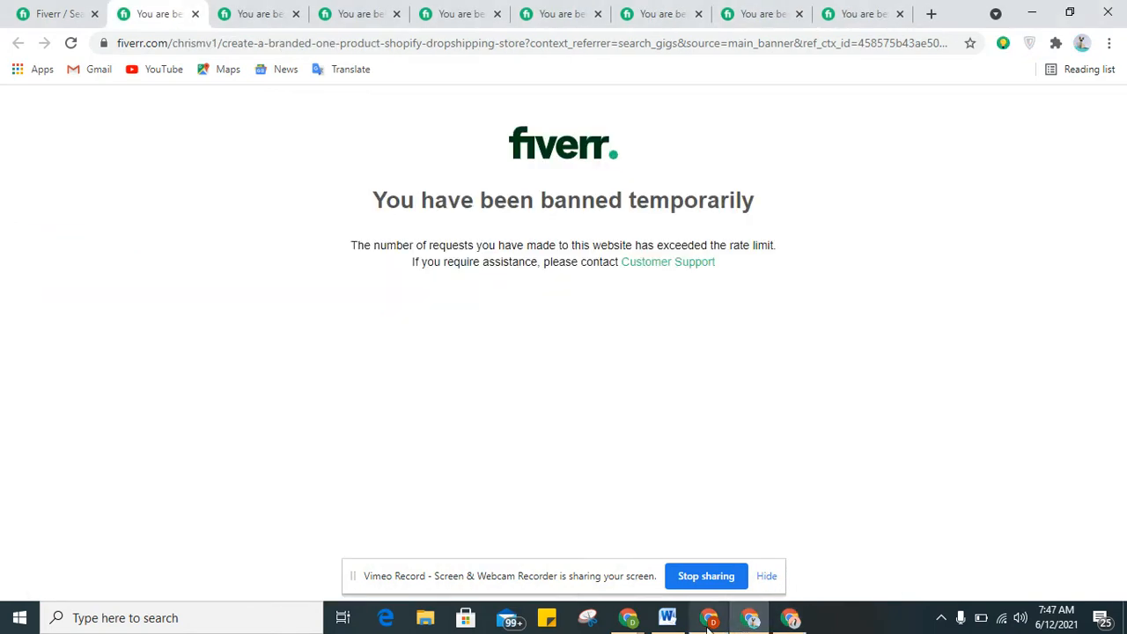
Return to the gig being edited and look through the Basic package's delivery time options for a suitable duration
left_click(709, 617)
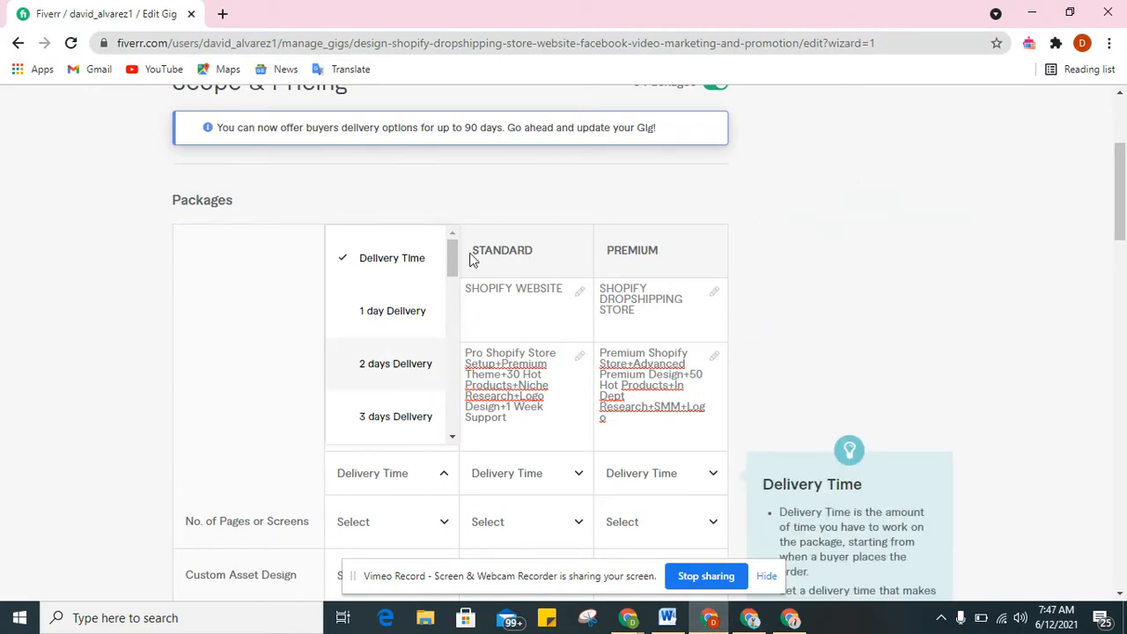
left_click_drag(453, 262, 453, 279)
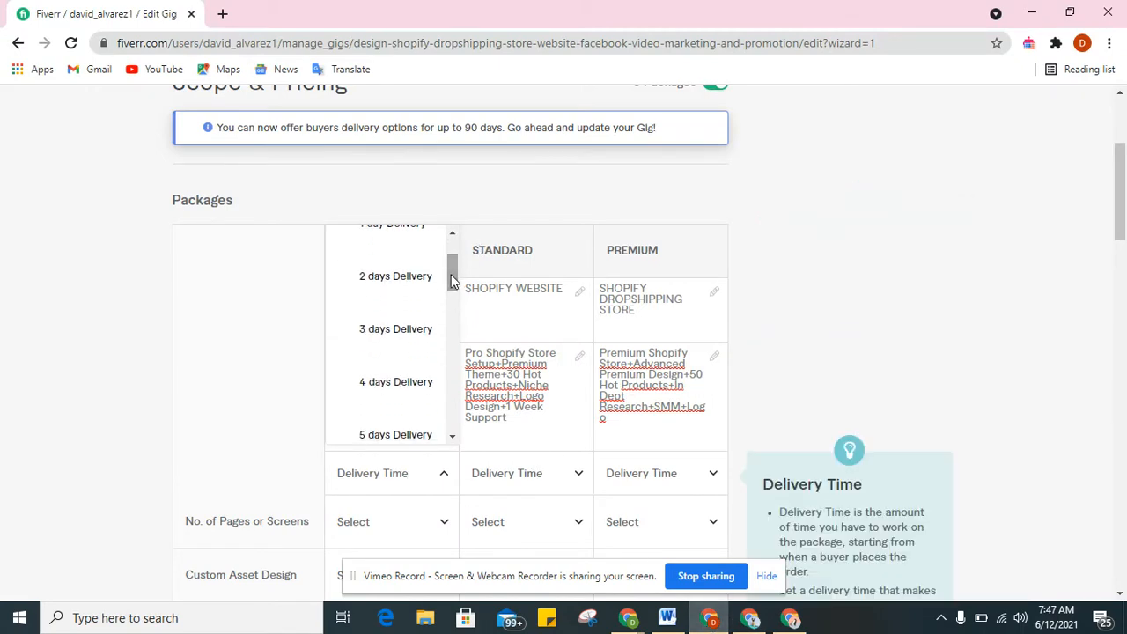
Set the delivery time to 4 days for the Basic package and 5 days for the Standard package
left_click(401, 387)
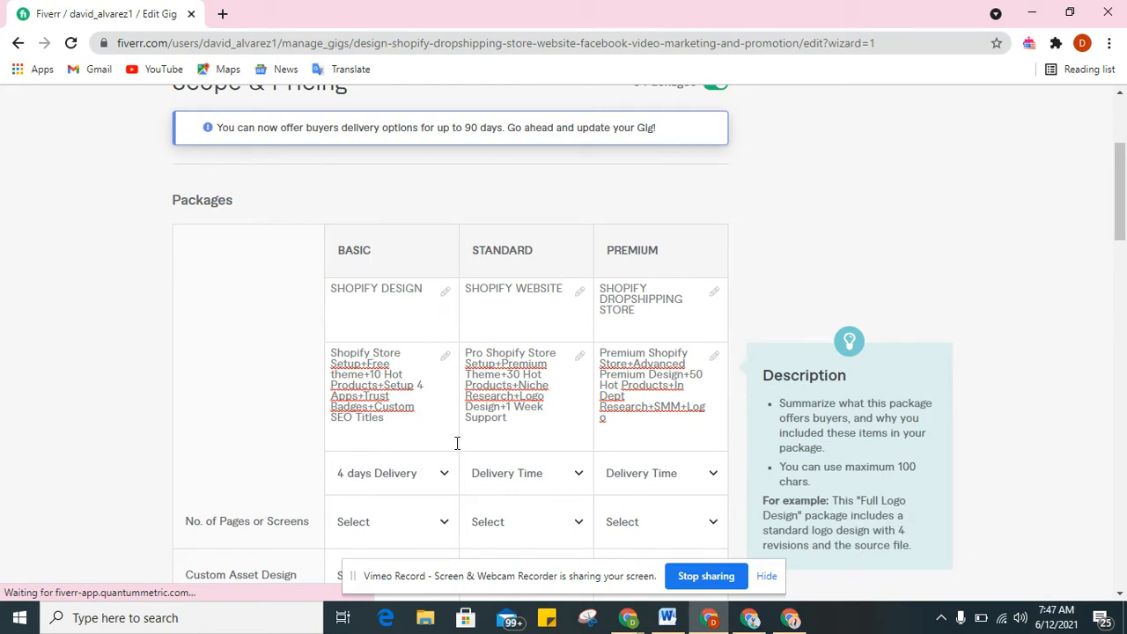
left_click(523, 483)
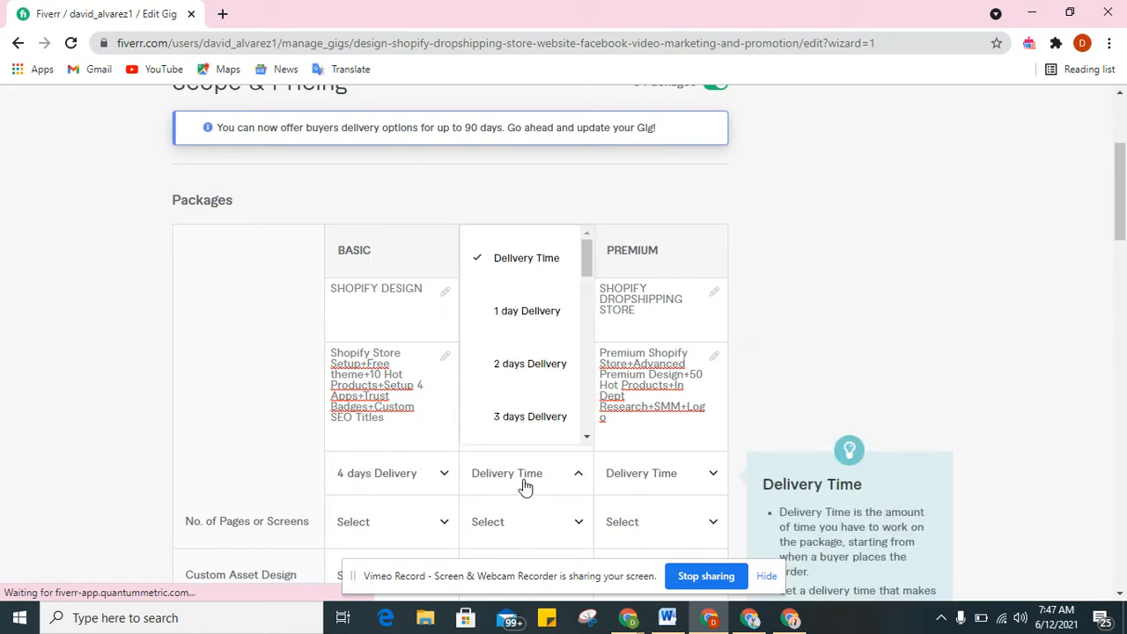
left_click(590, 394)
left_click(590, 394)
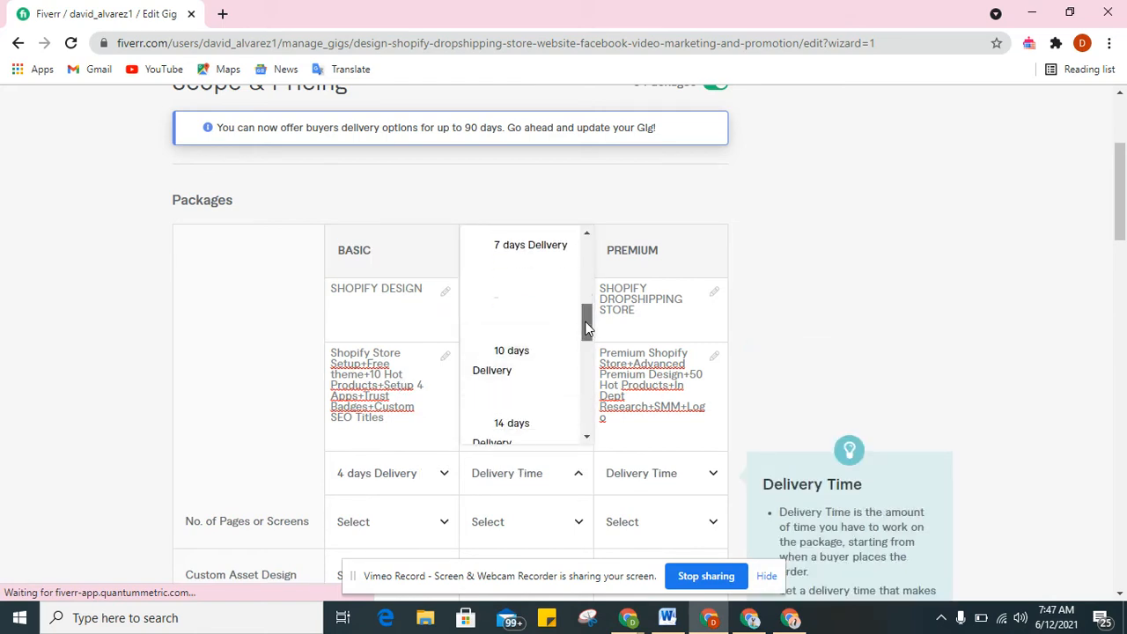
left_click_drag(587, 321, 587, 294)
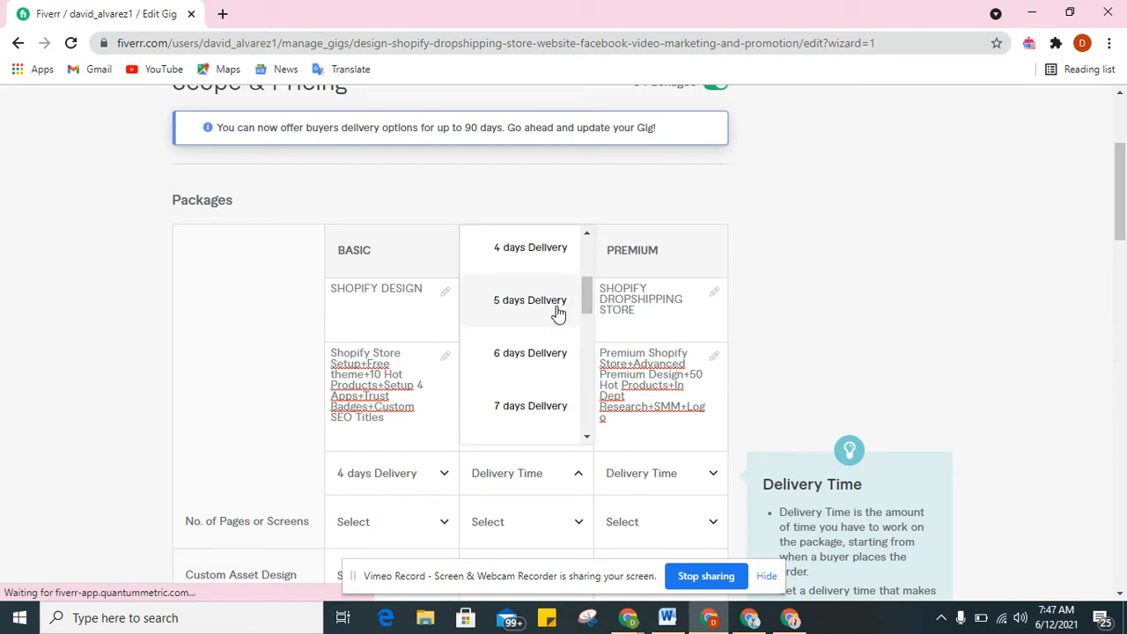
left_click(556, 312)
Change the Basic package's delivery time to 3 days and set the Premium package's to 7 days
left_click(432, 483)
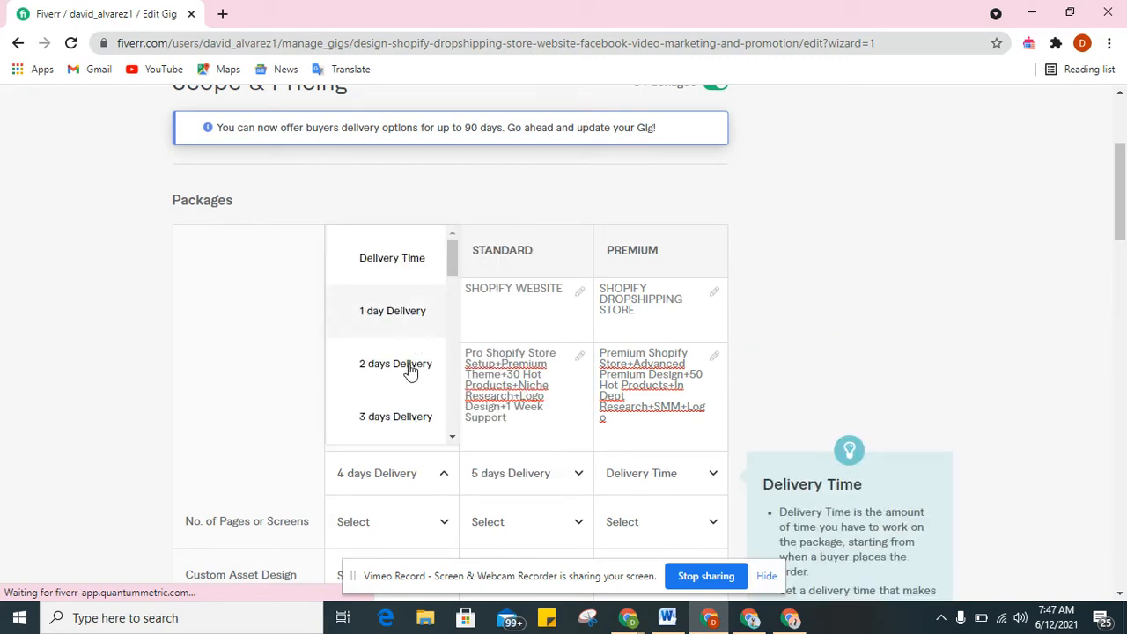
left_click(402, 417)
left_click(634, 480)
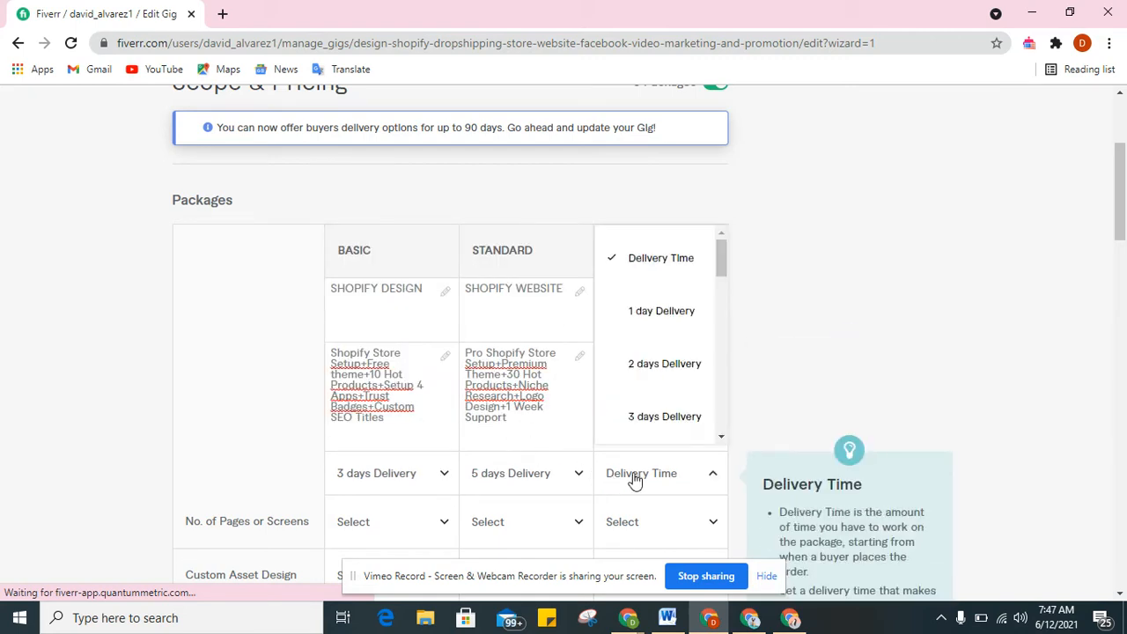
left_click(720, 385)
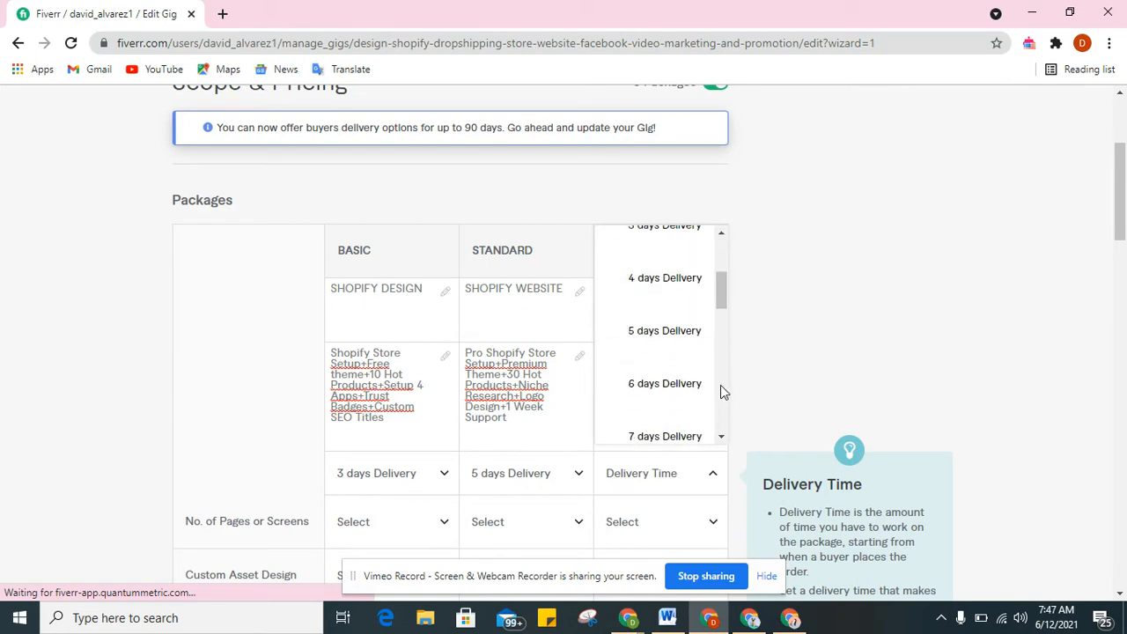
left_click(667, 438)
Include Responsive Design in the Basic, Standard and Premium packages
scroll(1123, 168, "down", 2)
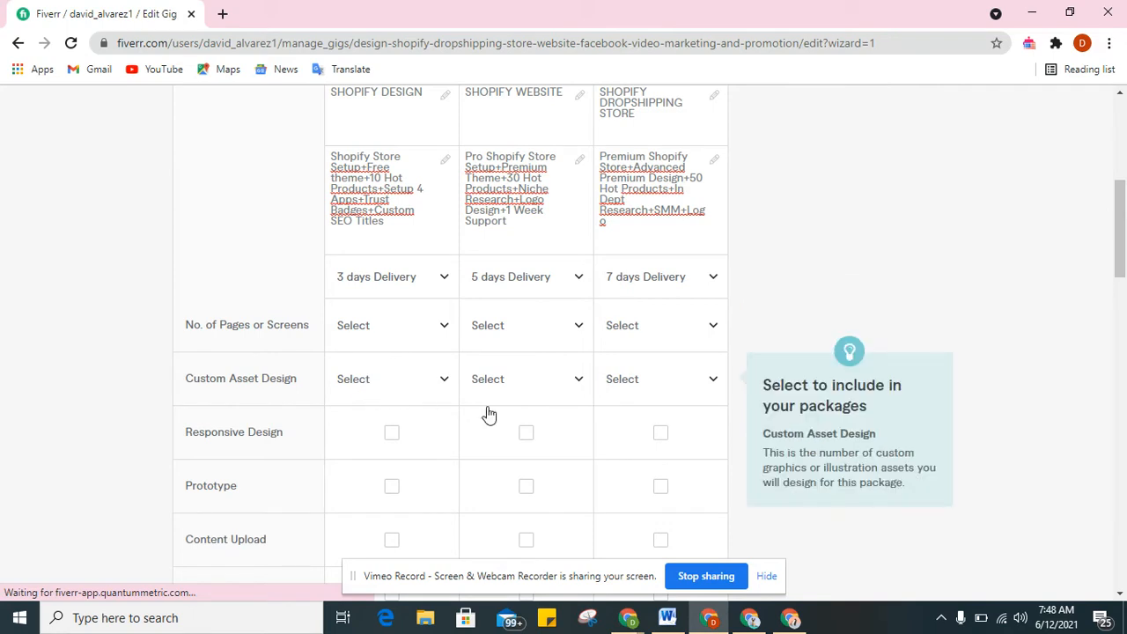
left_click(387, 436)
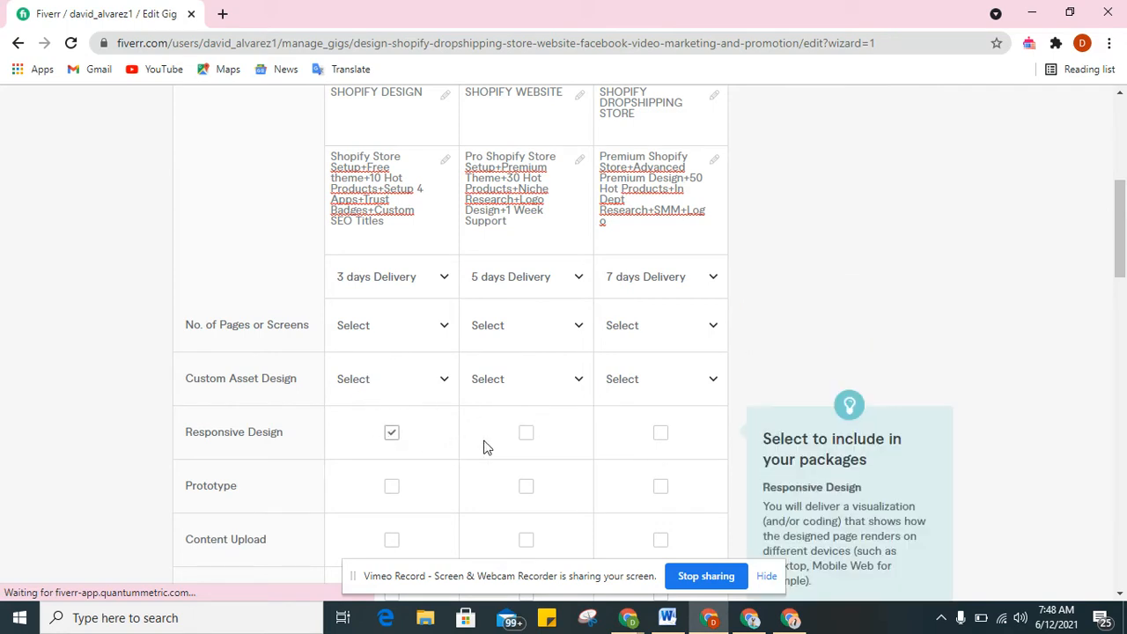
left_click(526, 435)
left_click(662, 433)
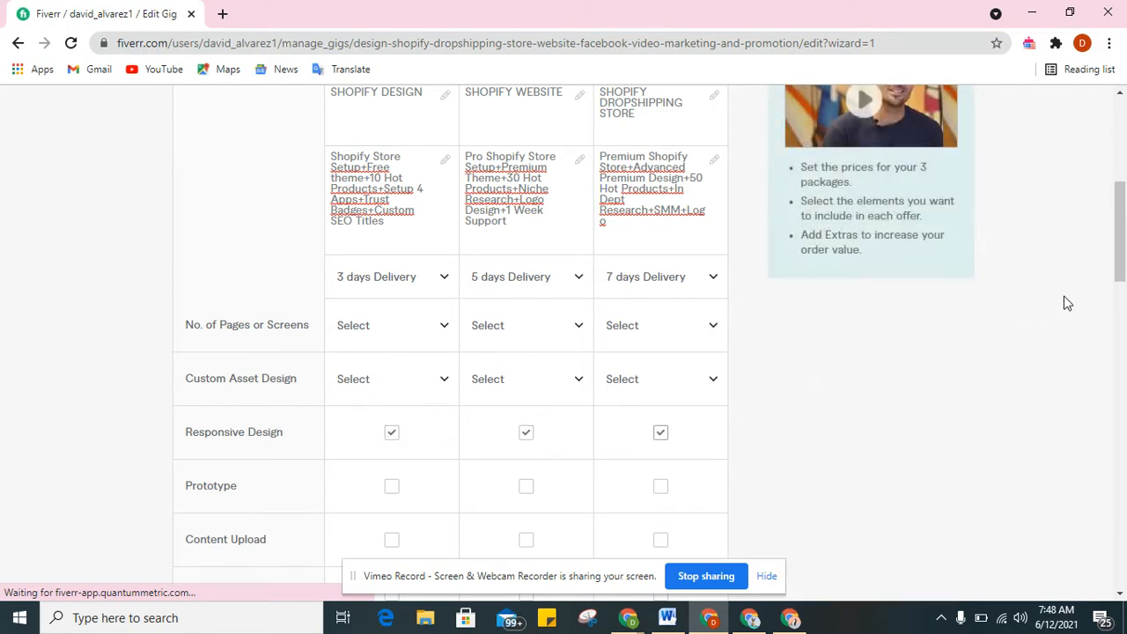
Include Content Upload in the Basic, Standard and Premium packages
left_click_drag(1122, 266, 1122, 310)
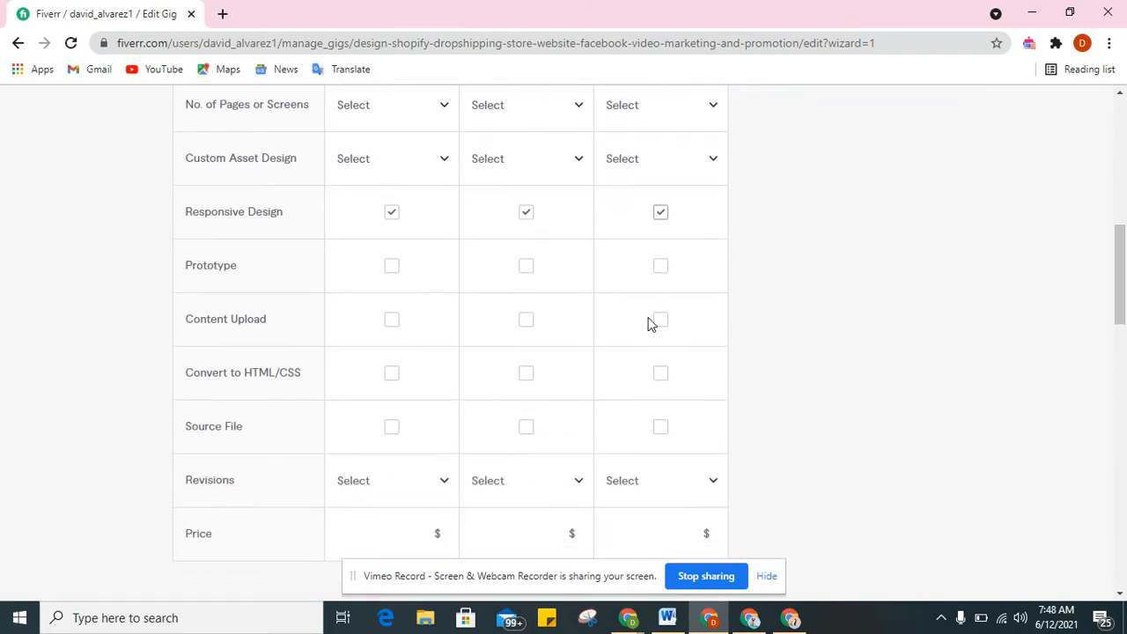
left_click(390, 320)
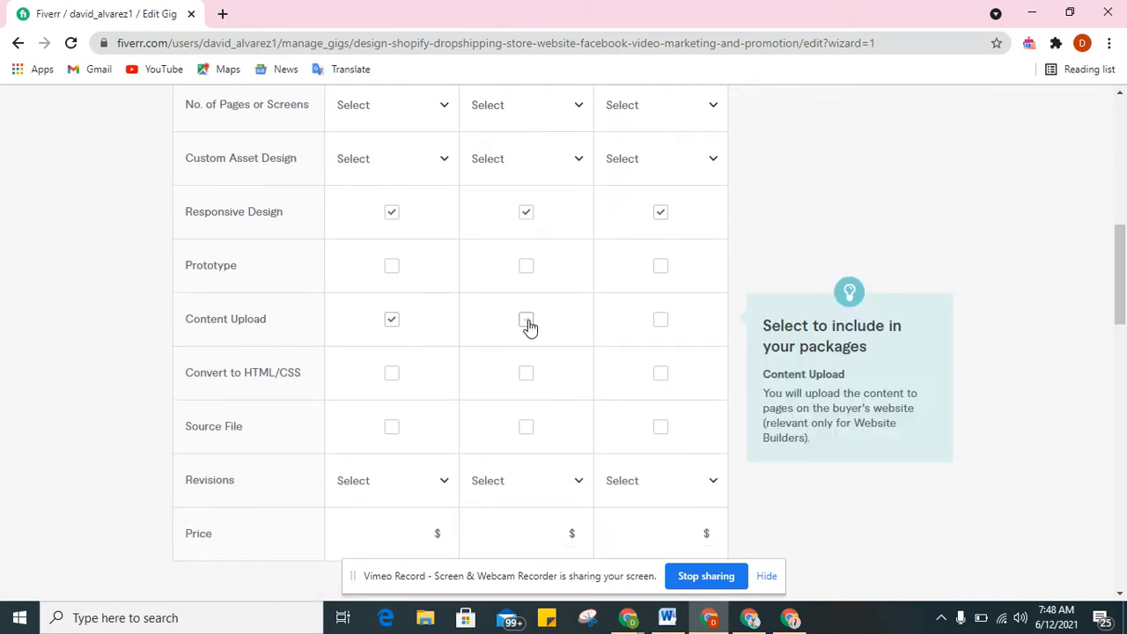
left_click(526, 321)
left_click(661, 320)
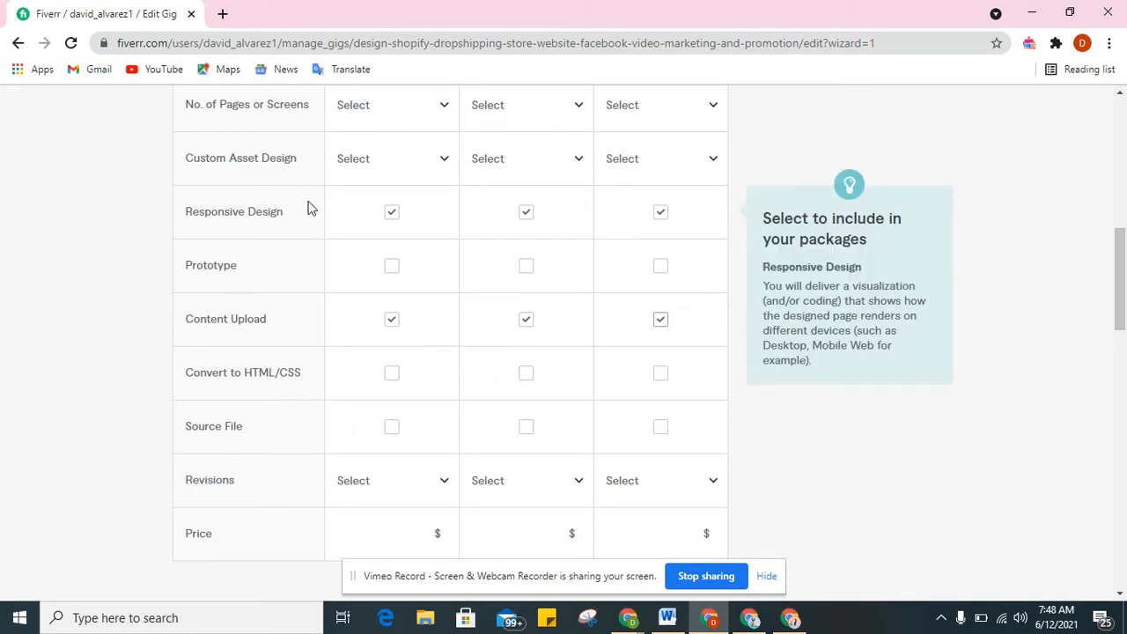
left_click(375, 491)
left_click(377, 492)
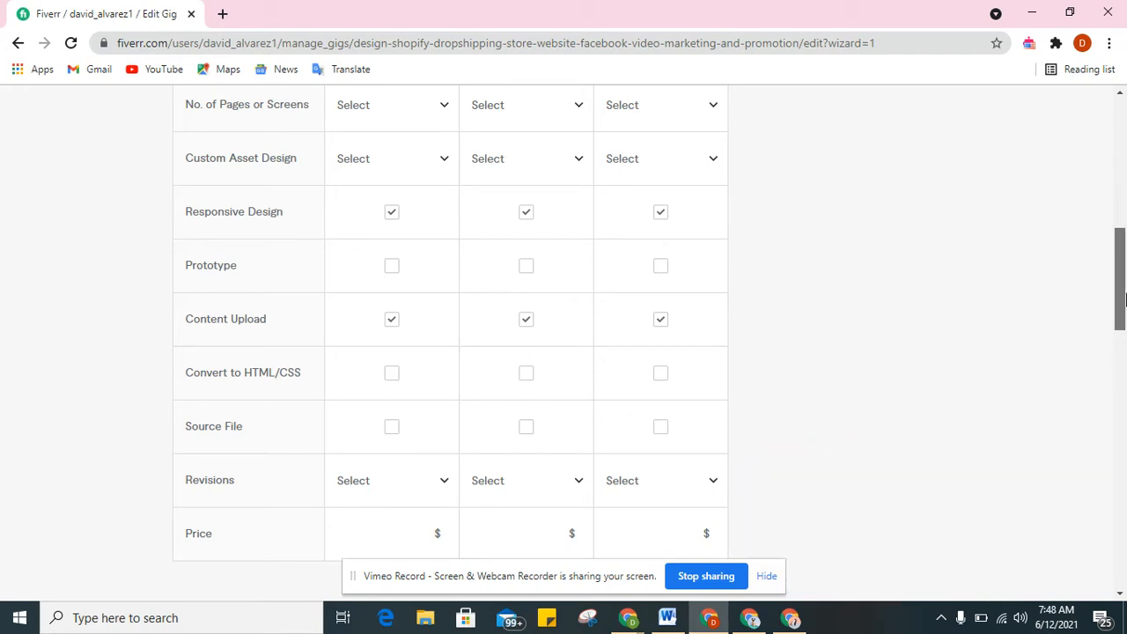
Switch to the browser window with the competing Shopify dropshipping gig and compare its Basic, Standard and Premium package prices
scroll(1109, 370, "down", 2)
left_click(398, 401)
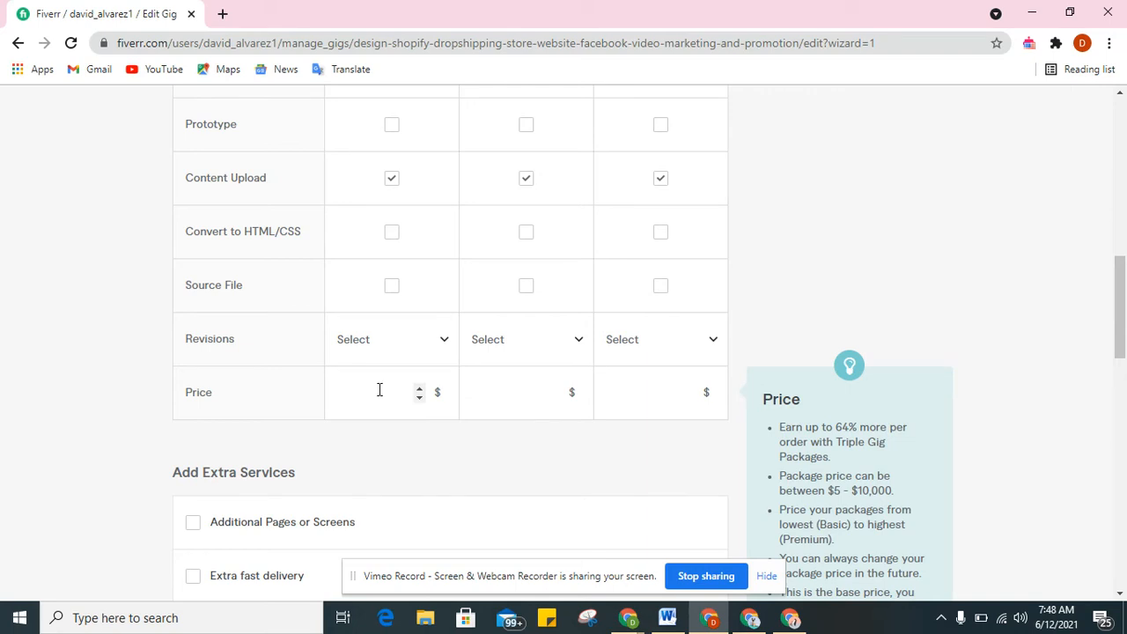
left_click(787, 619)
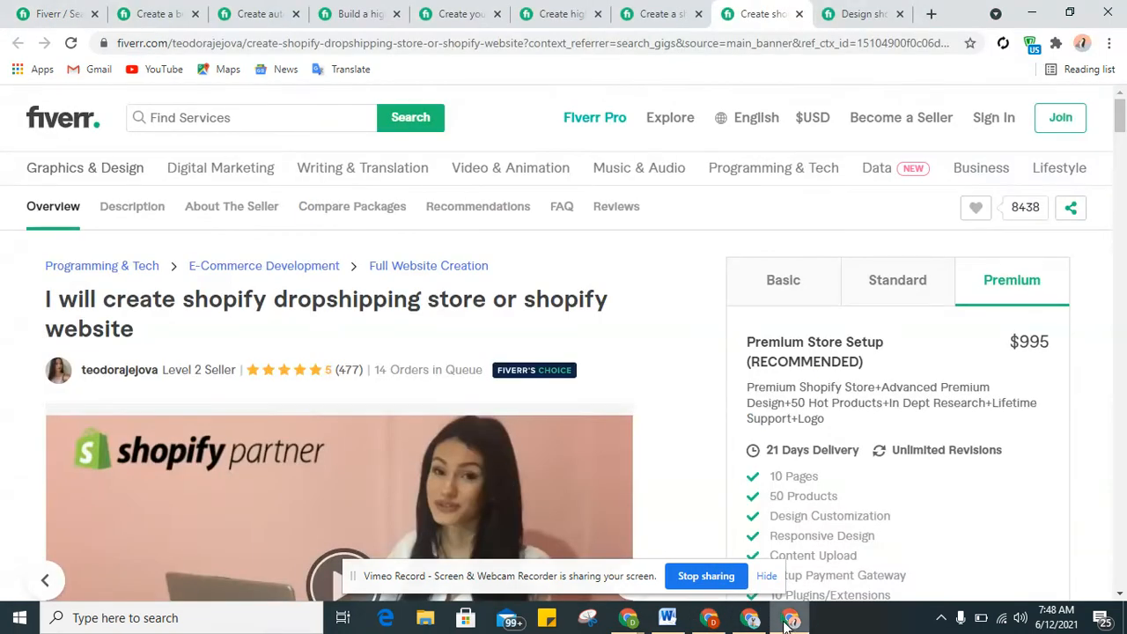
left_click(782, 305)
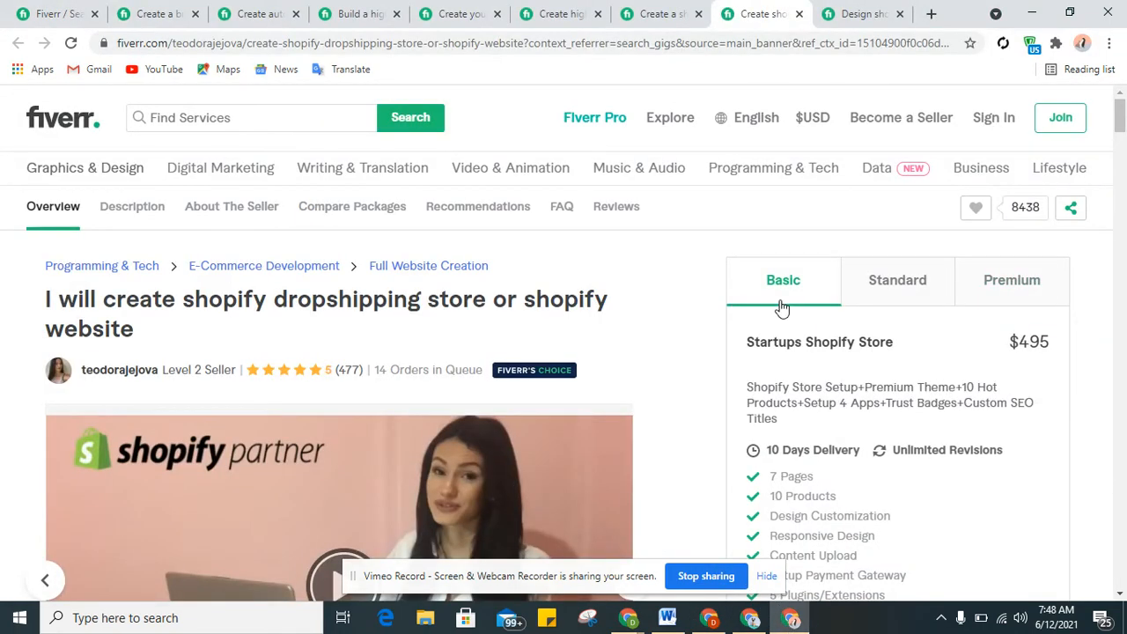
left_click(895, 304)
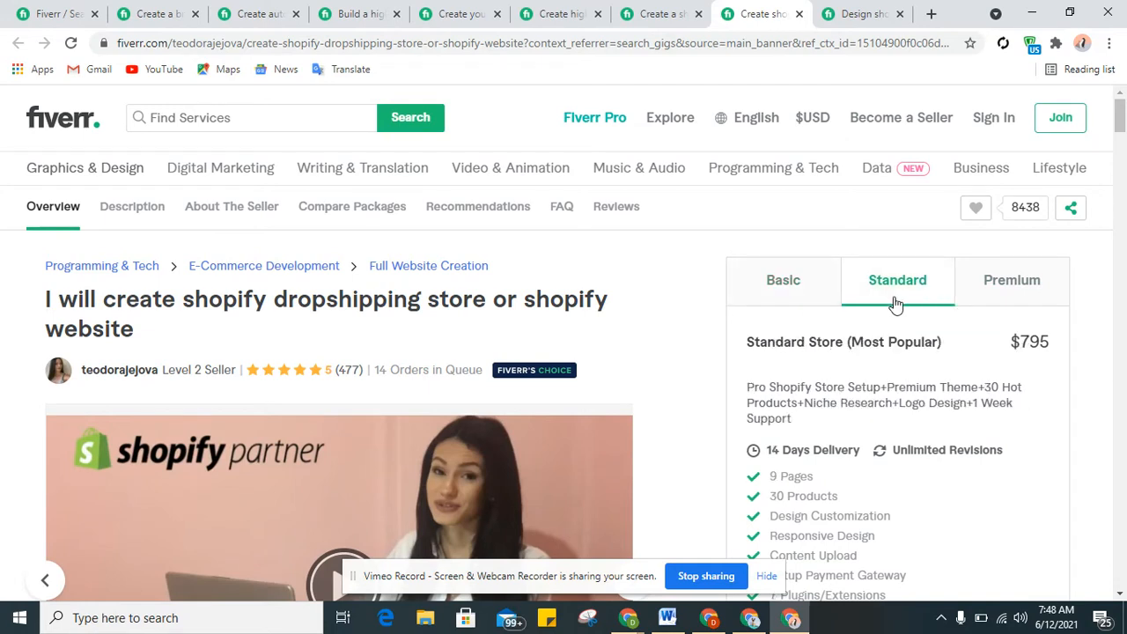
left_click(994, 293)
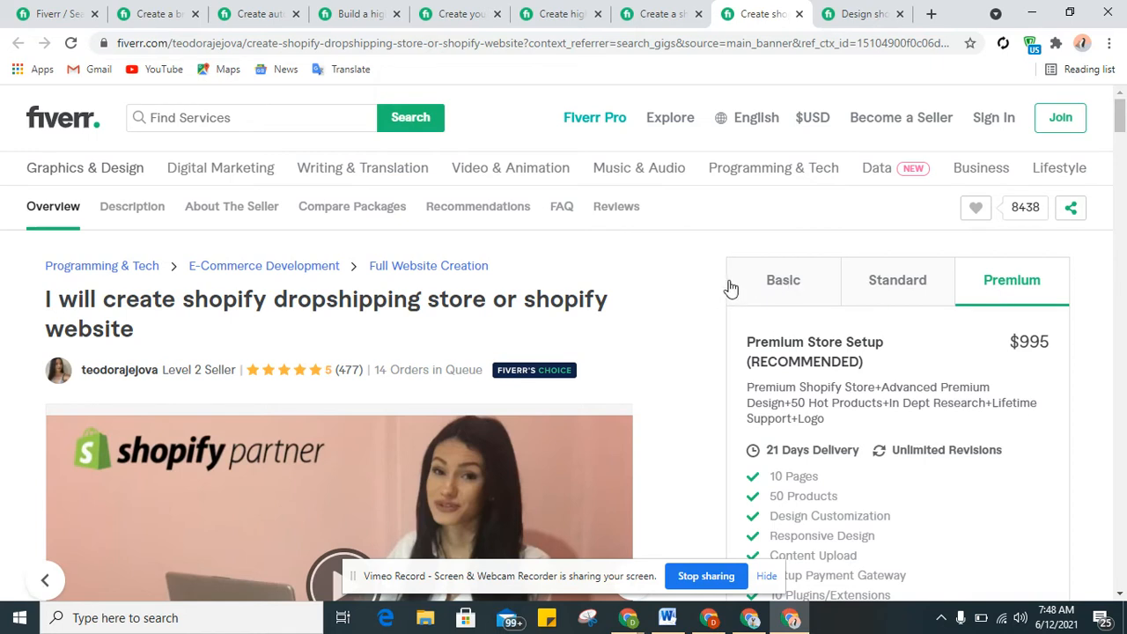
left_click(764, 291)
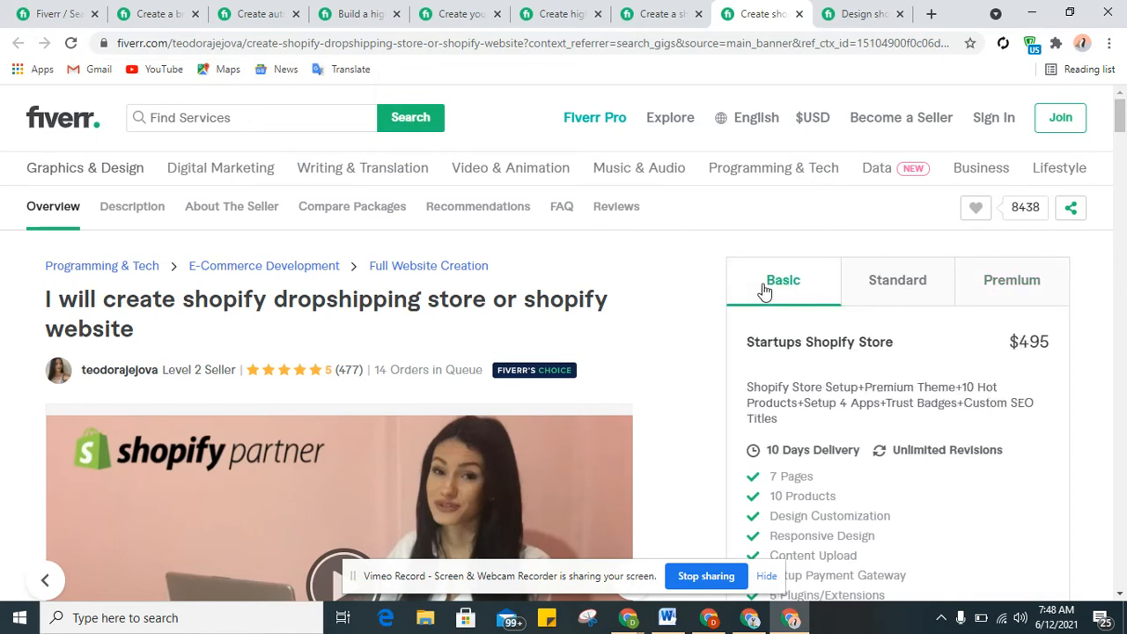
left_click(880, 293)
left_click(988, 300)
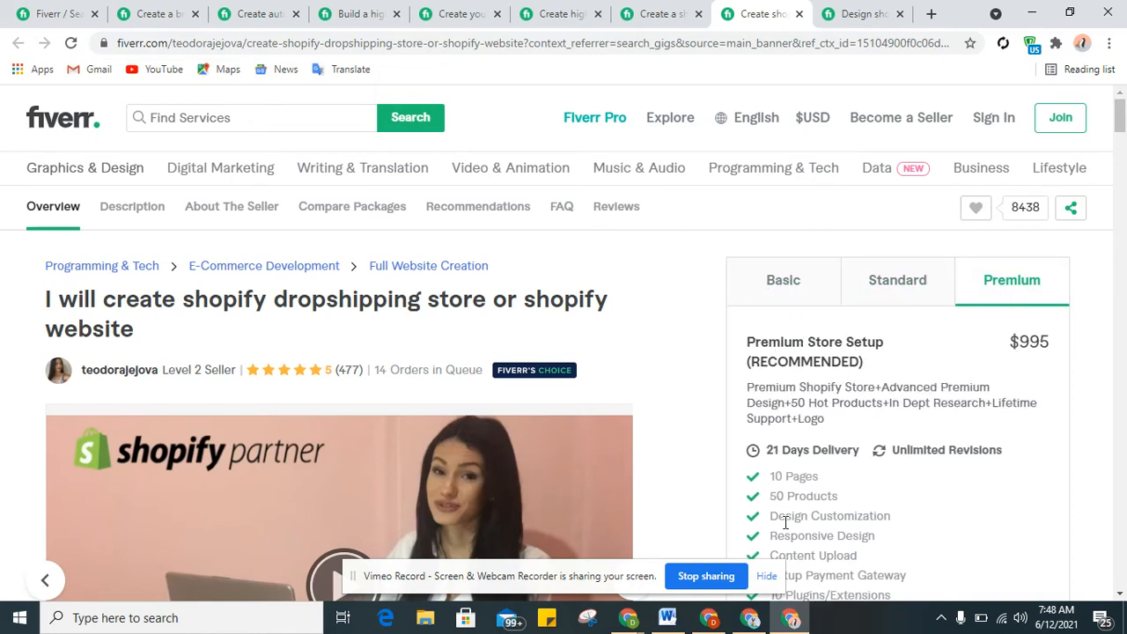
Return to the gig editor and price the packages at $50 for Basic, $150 for Standard and $250 for Premium
left_click(720, 623)
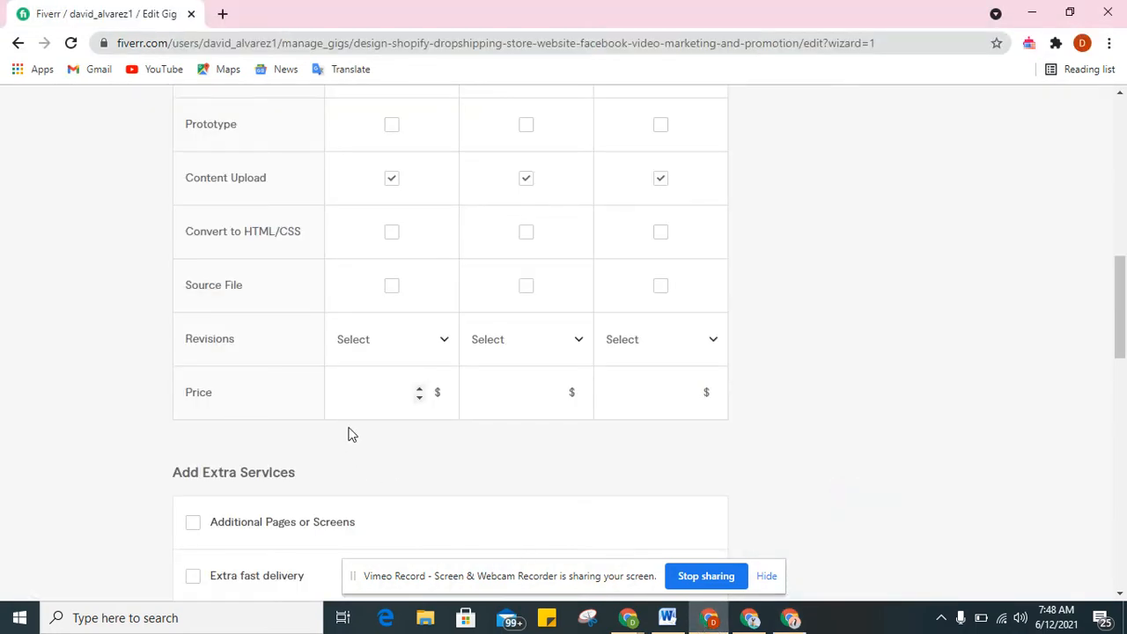
mouse_move(739, 623)
left_click(498, 404)
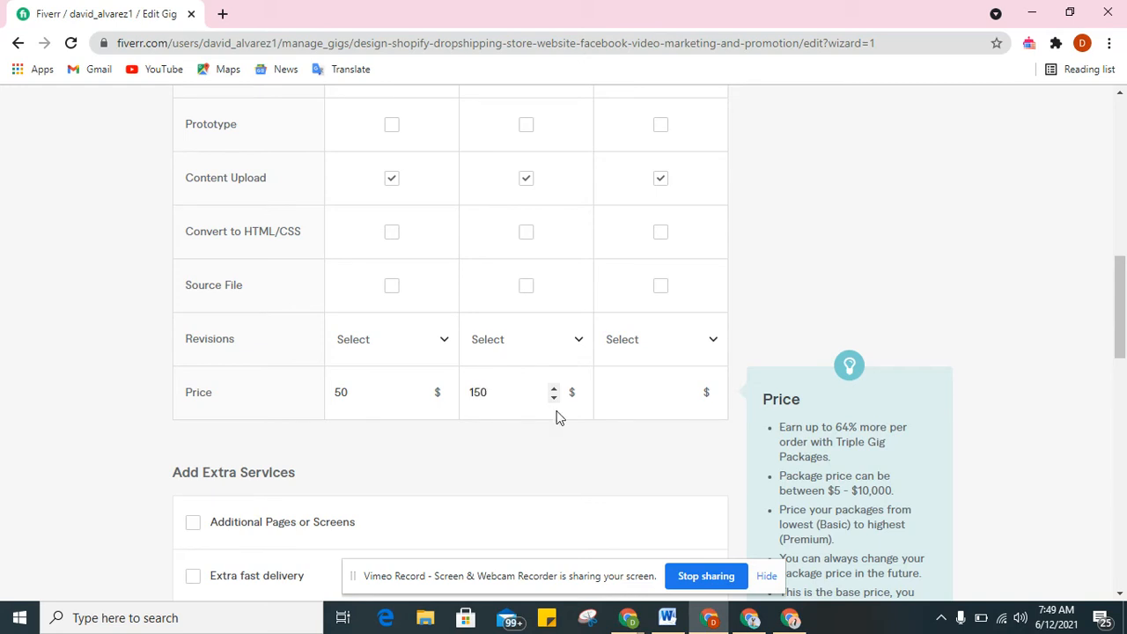
left_click(614, 396)
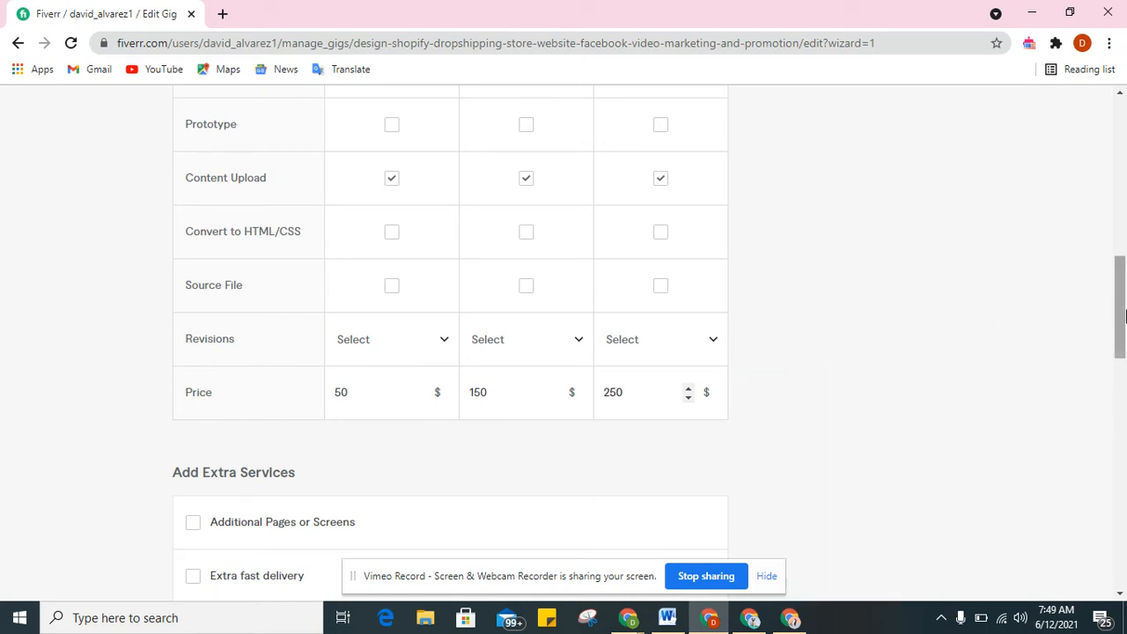
Save the gig's scope and pricing and continue to the Description & FAQ stage
left_click_drag(1124, 315, 1125, 469)
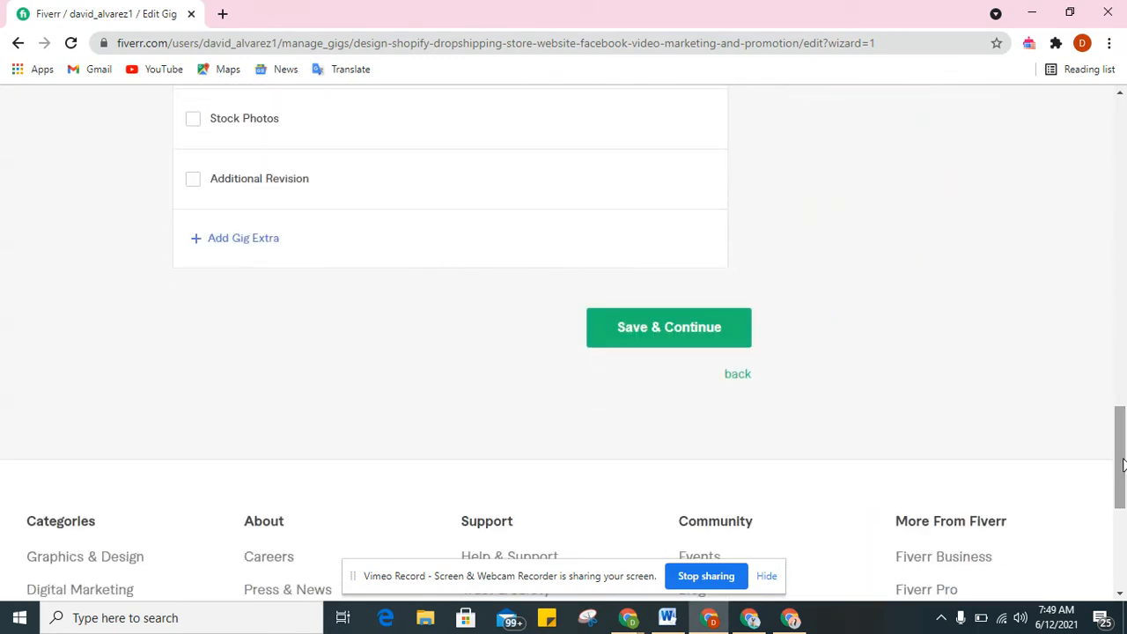
left_click(661, 331)
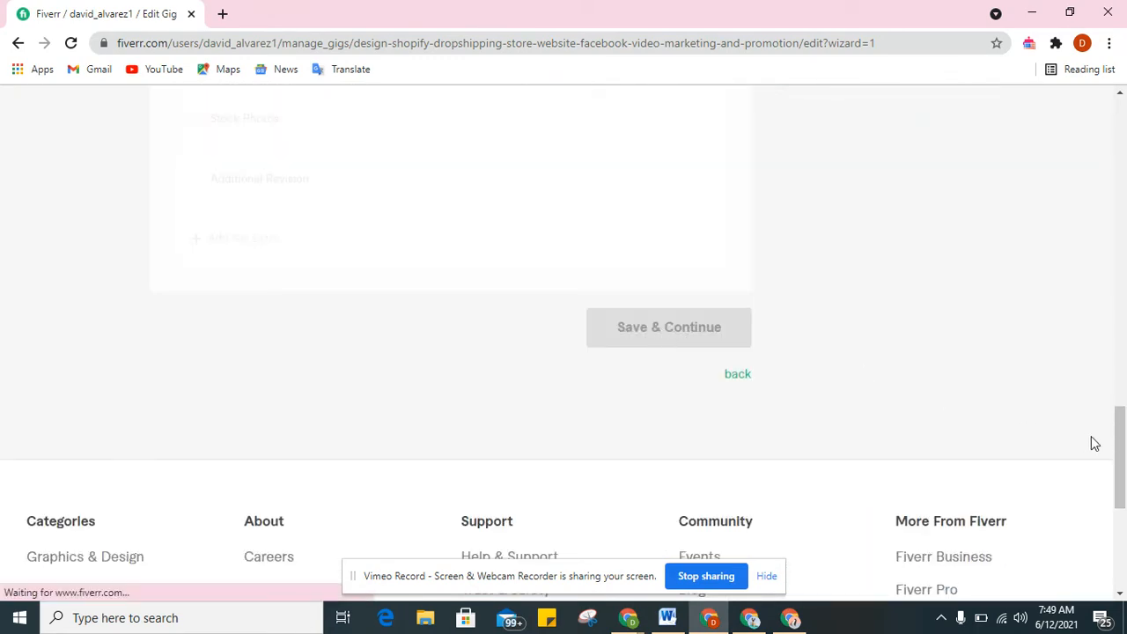
left_click_drag(1123, 414, 1125, 299)
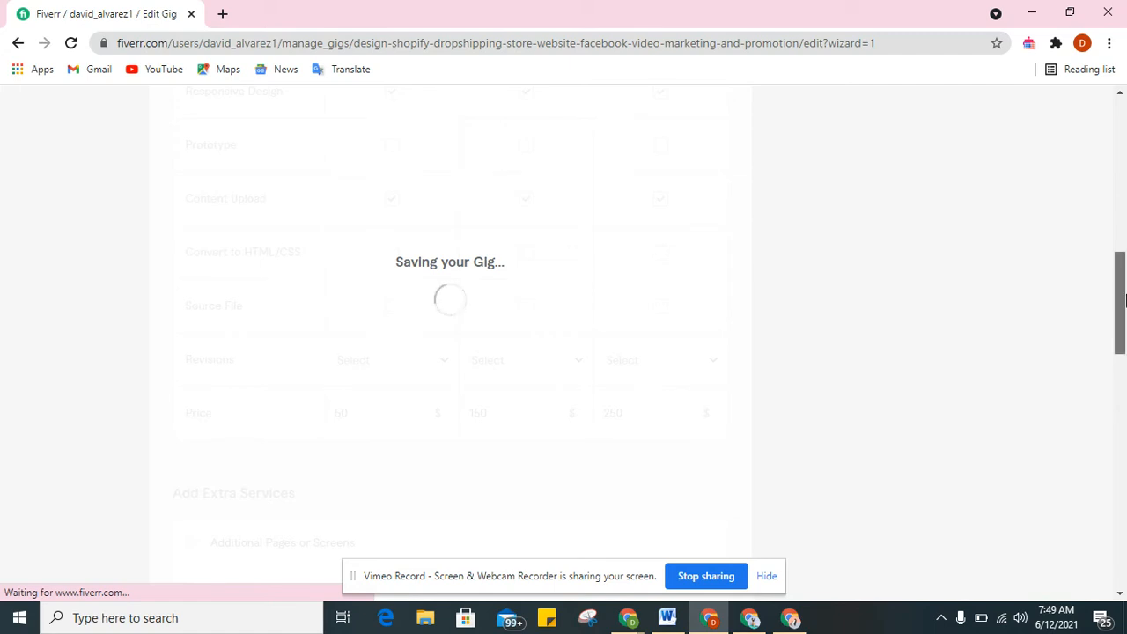
mouse_move(1124, 300)
left_mouse_down()
mouse_move(1124, 268)
mouse_move(1124, 279)
left_mouse_up()
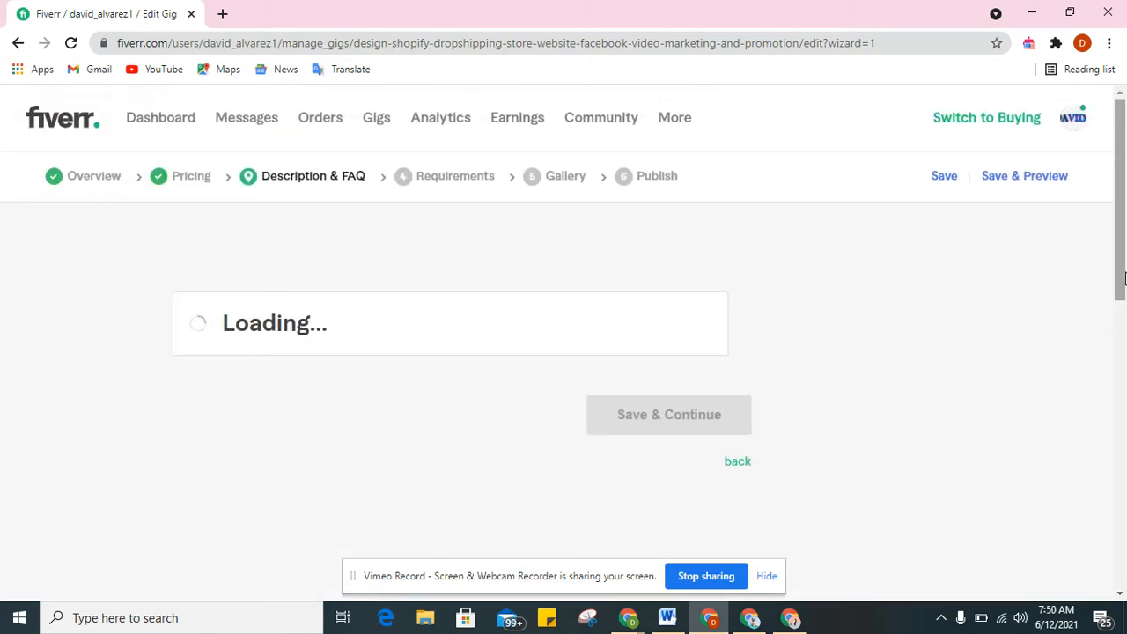
left_click_drag(1123, 278, 1123, 292)
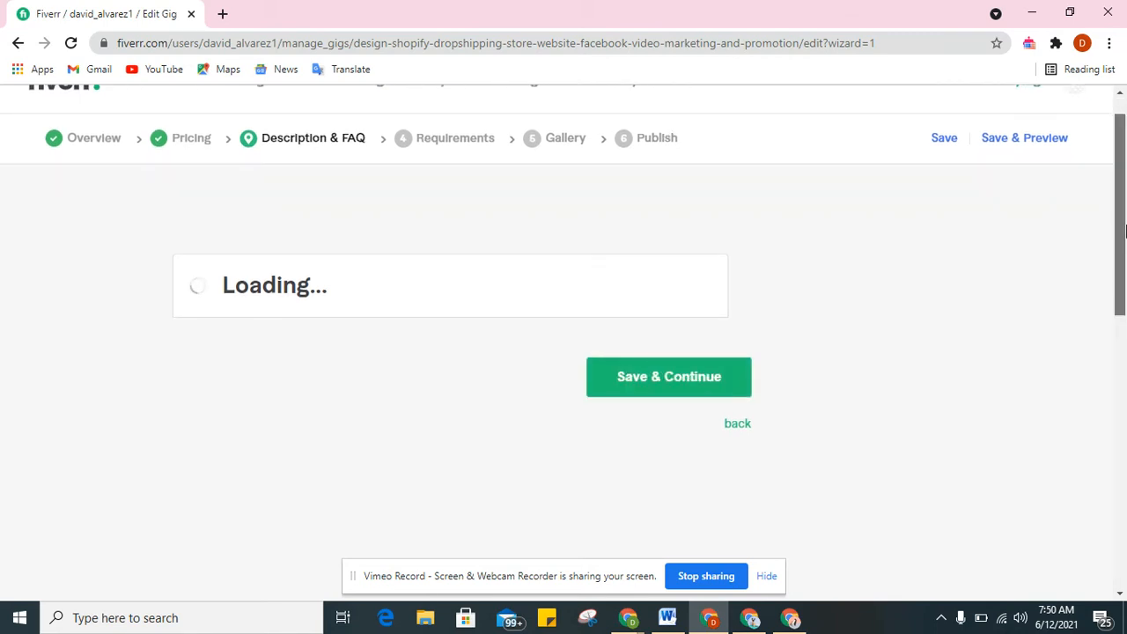
left_click_drag(1124, 229, 1121, 275)
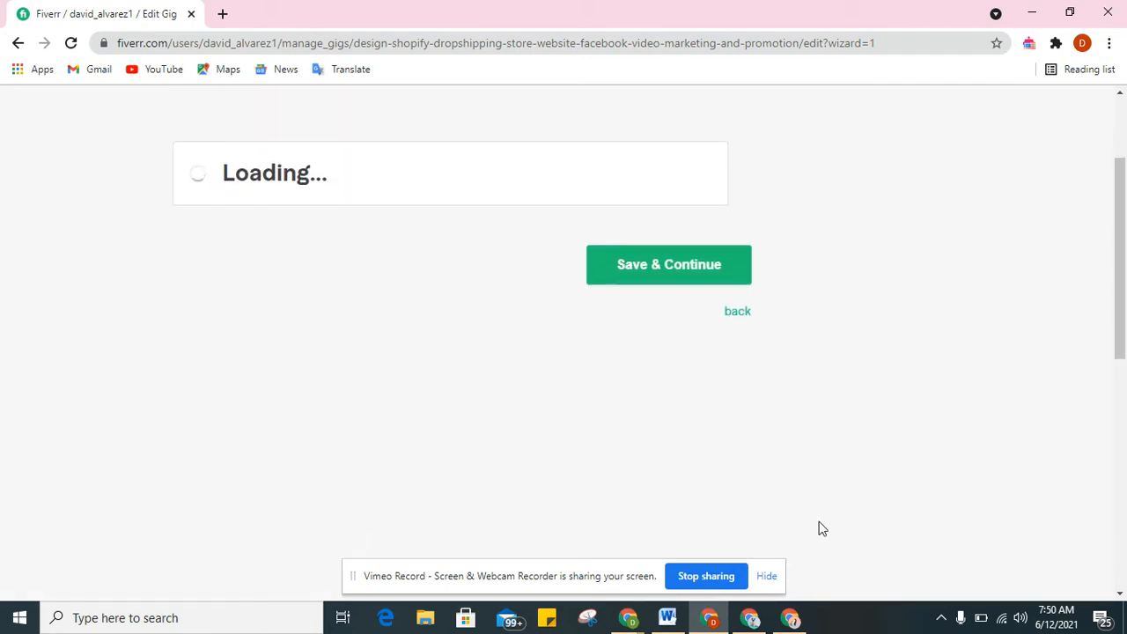
Read the About This Gig text of the competing Shopify gig and return to the empty gig description form
left_click(789, 617)
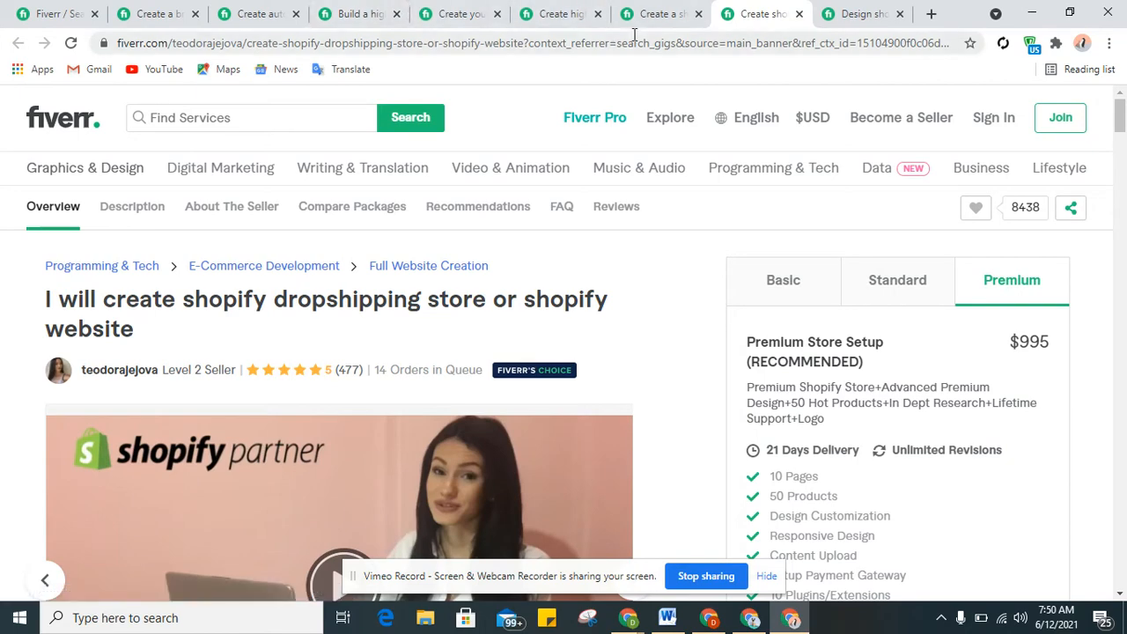
left_click_drag(1120, 122, 1120, 176)
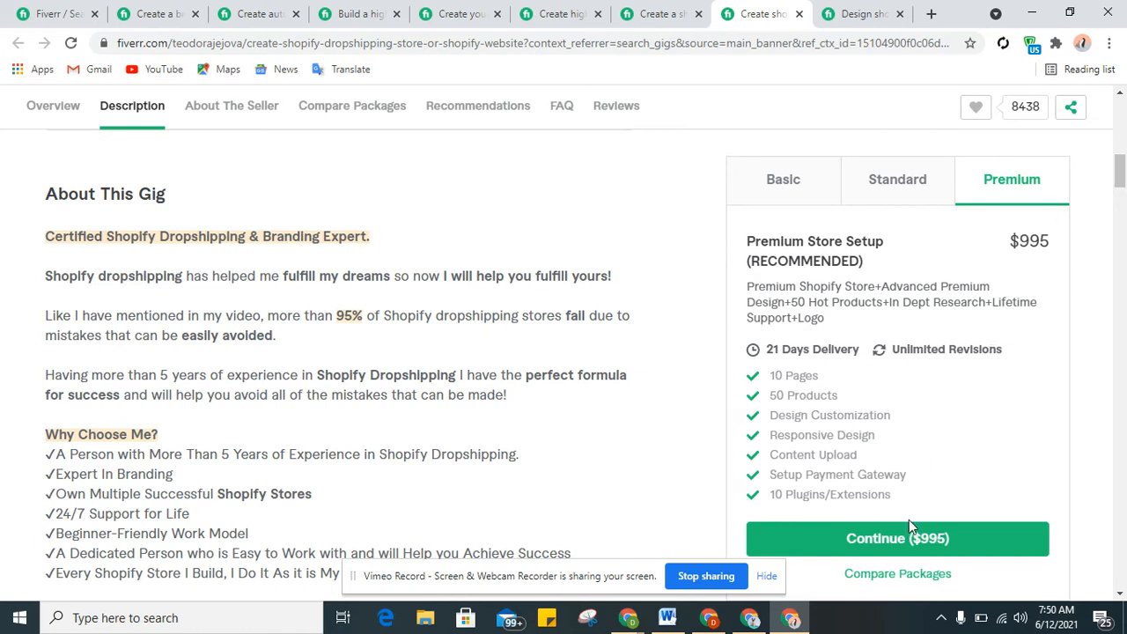
left_click(718, 623)
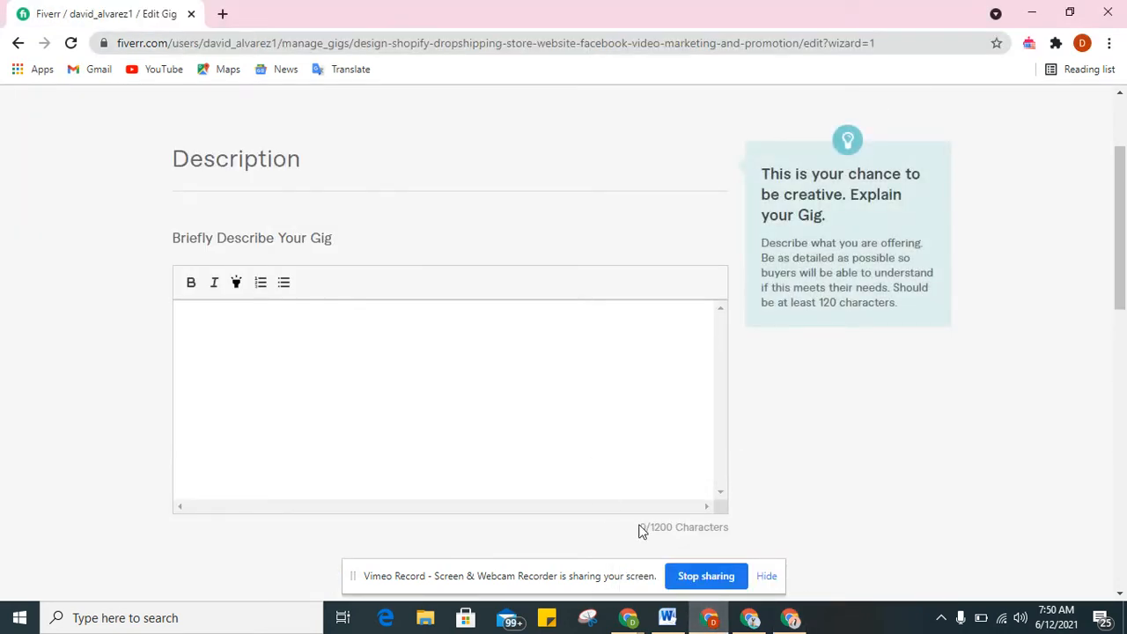
Switch to the other browser window and open the search results for "shopify dropshipping store"
mouse_move(735, 625)
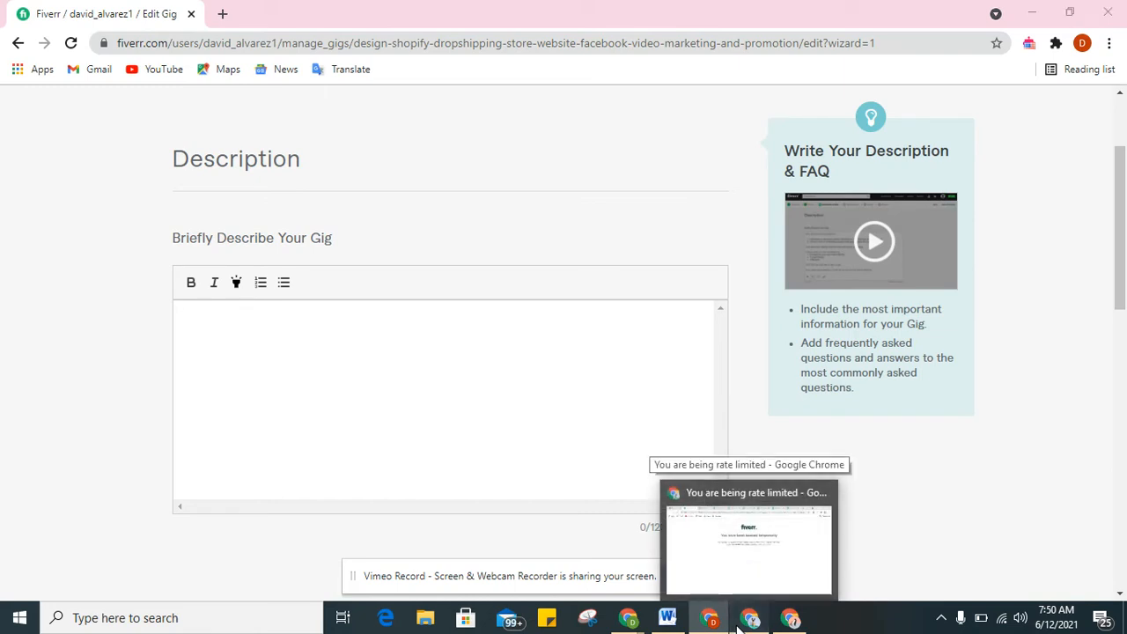
left_click(744, 619)
left_click(26, 9)
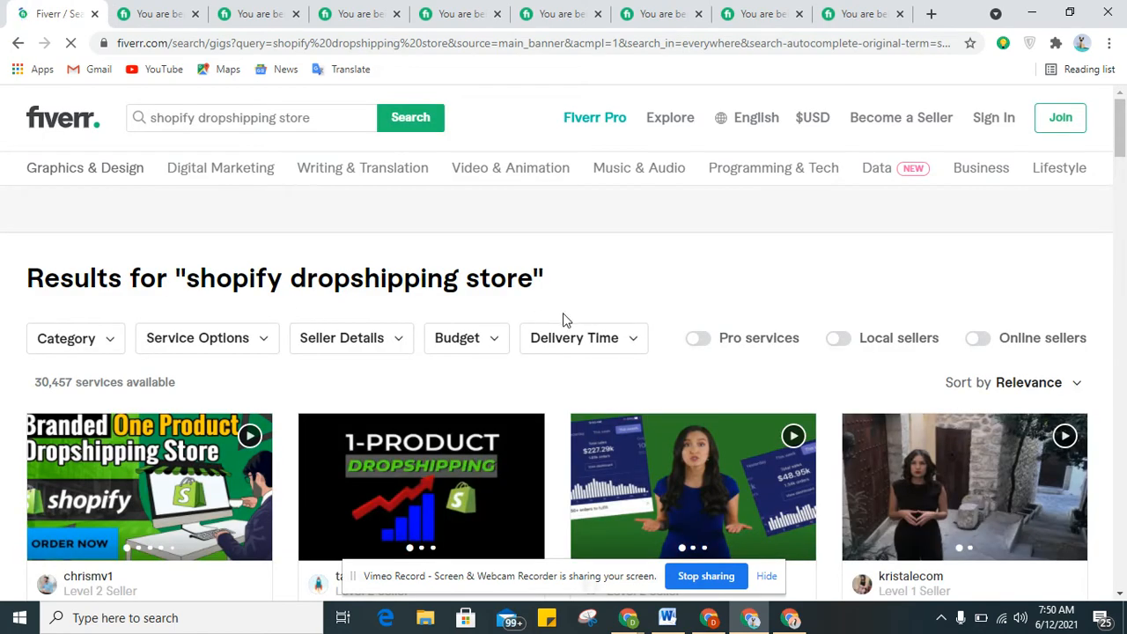
Look over the "shopify dropshipping store" search results and reload the page
left_click_drag(1121, 110, 1122, 136)
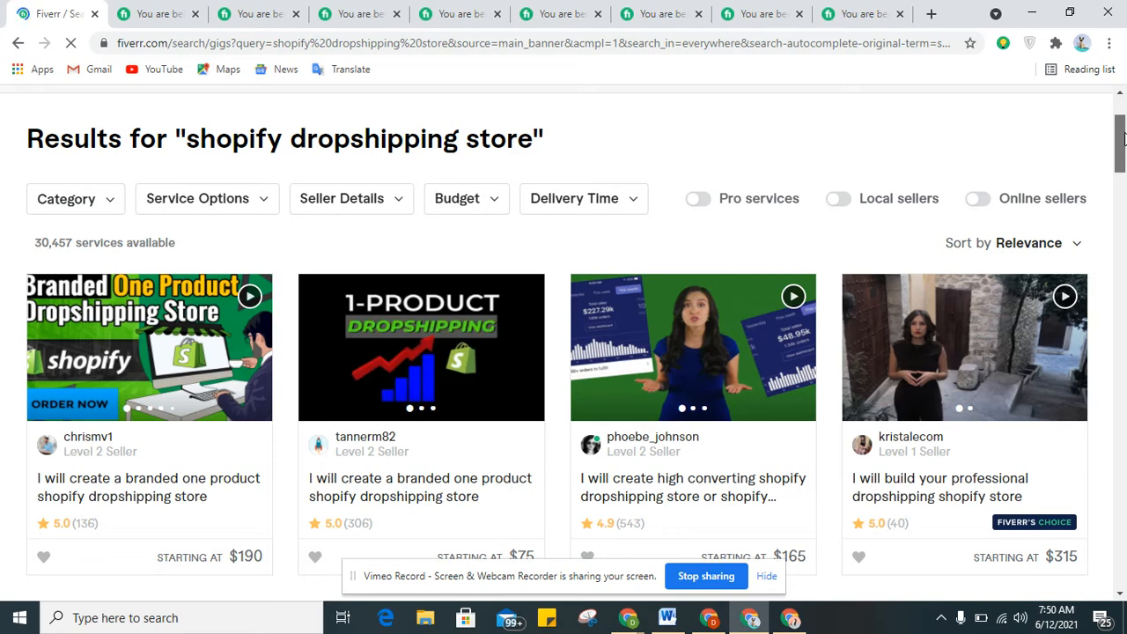
left_click_drag(1123, 135, 1123, 131)
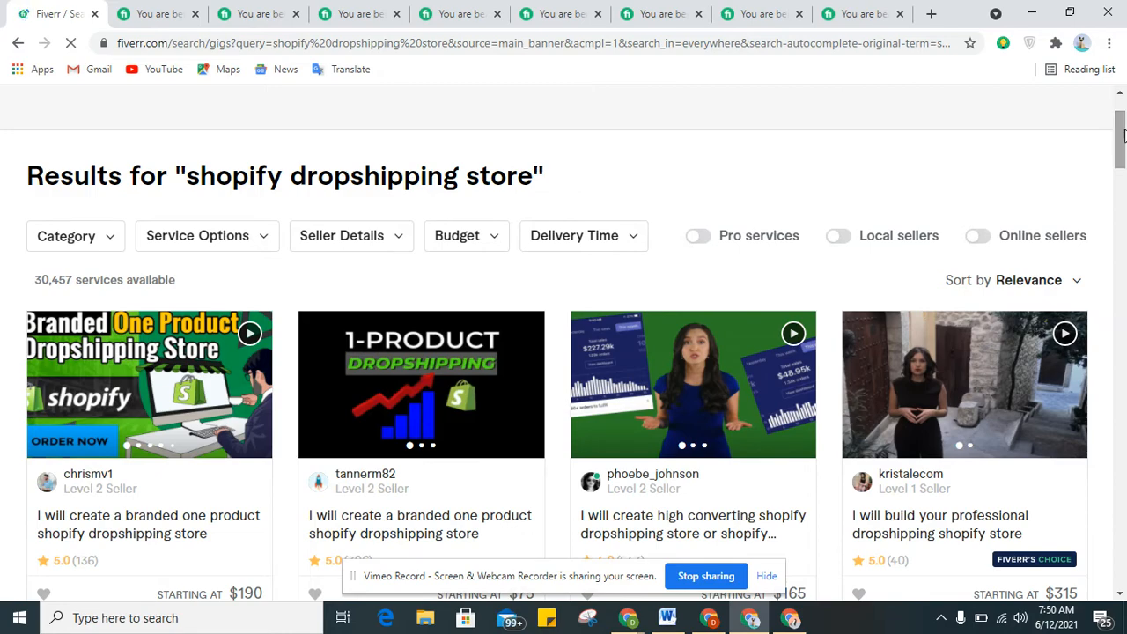
left_click_drag(1125, 156, 1121, 130)
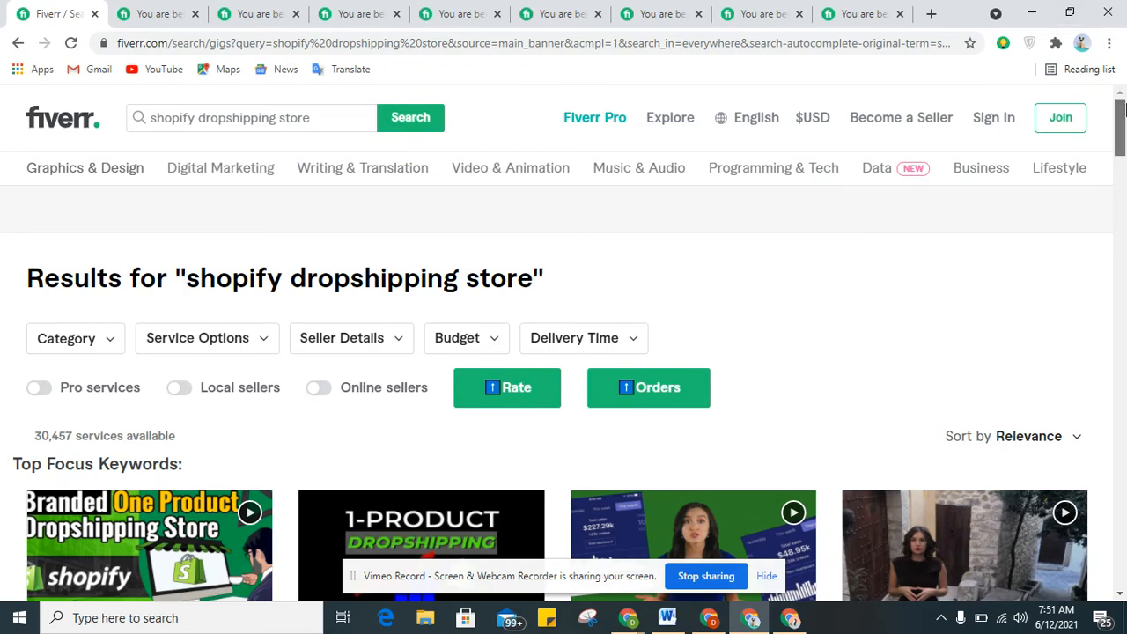
scroll(1122, 121, "down", 1)
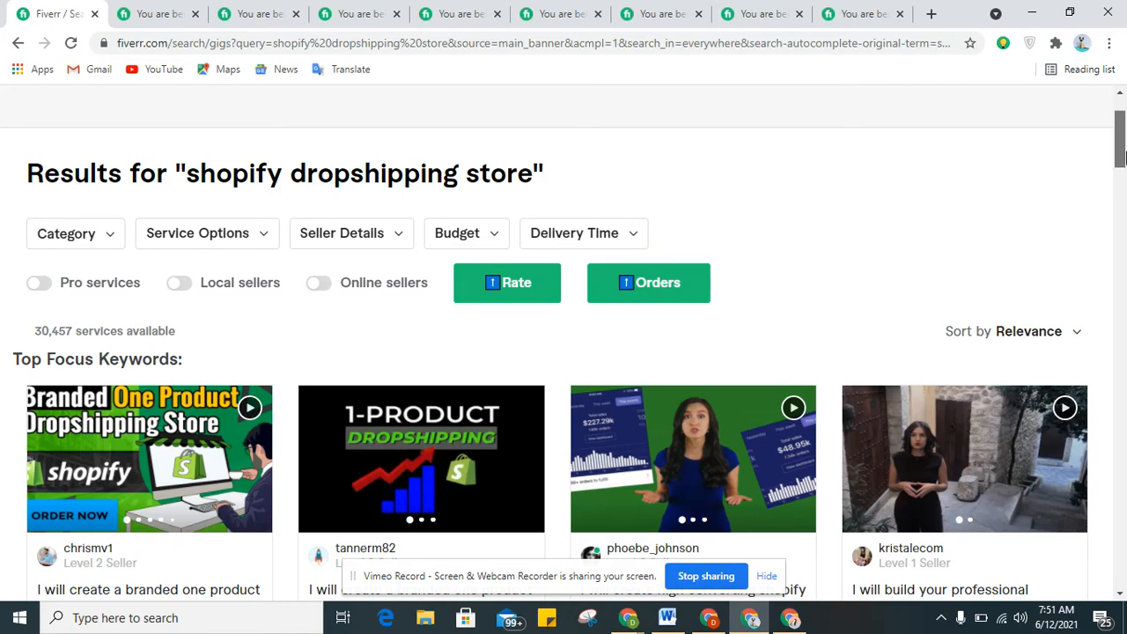
mouse_move(1122, 155)
left_mouse_down()
mouse_move(1121, 189)
mouse_move(1121, 132)
mouse_move(1122, 216)
mouse_move(1105, 179)
mouse_move(1109, 137)
left_mouse_up()
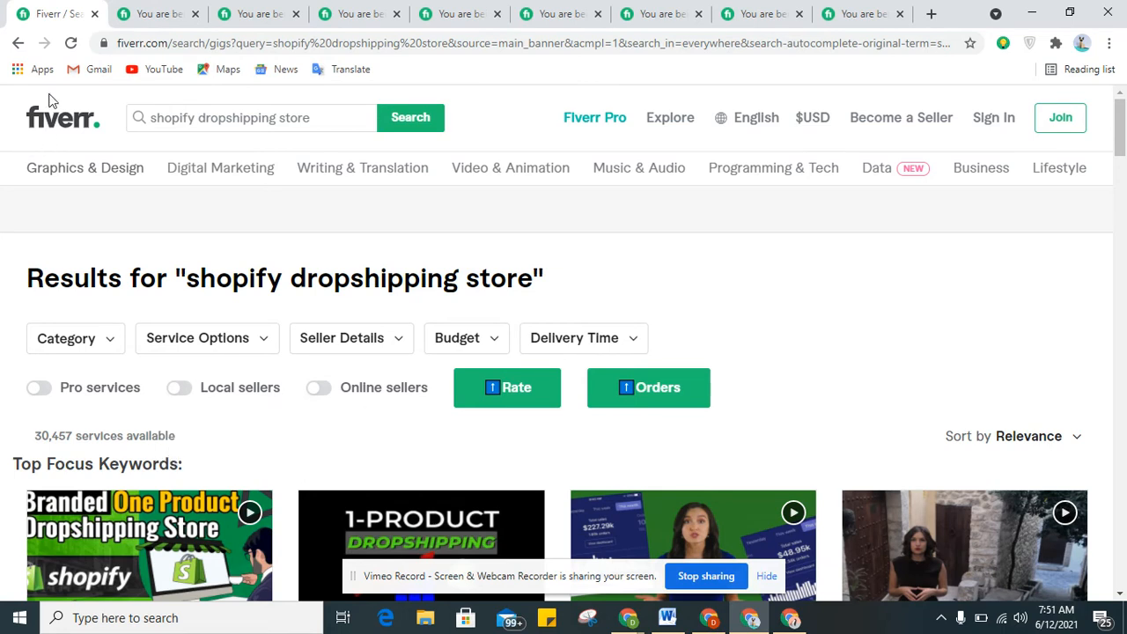
left_click(69, 49)
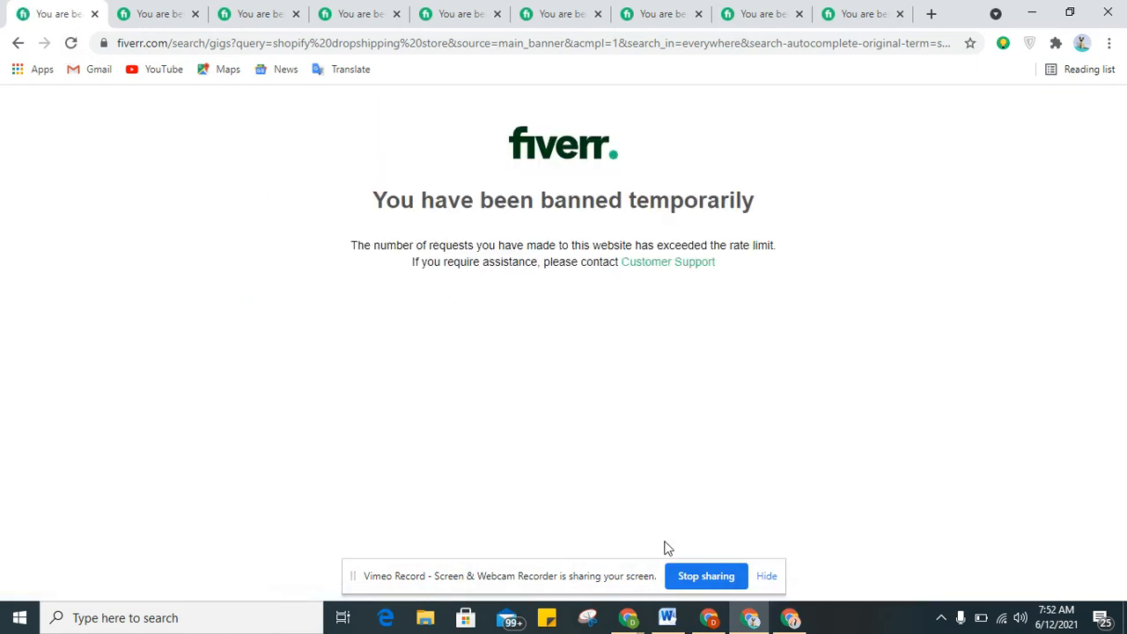
Close all the rate-limited gig tabs except the search results one and reload that page
left_click(137, 9)
left_click(81, 9)
left_click(195, 14)
left_click(195, 14)
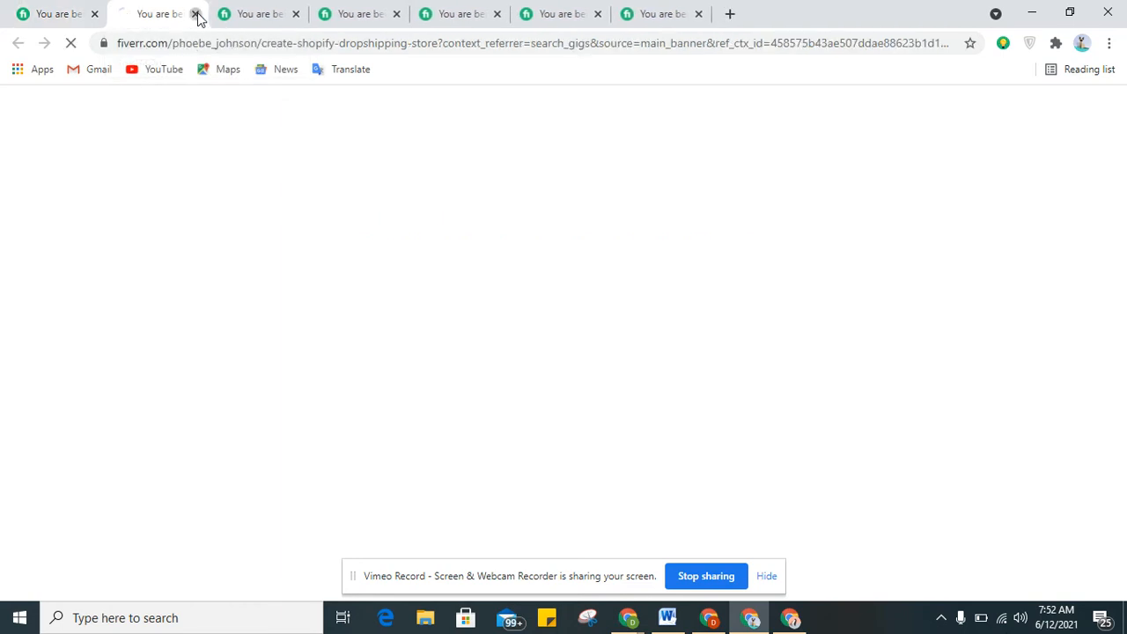
left_click(195, 14)
left_click(195, 14)
left_click(195, 15)
left_click(195, 15)
left_click(195, 14)
left_click(195, 14)
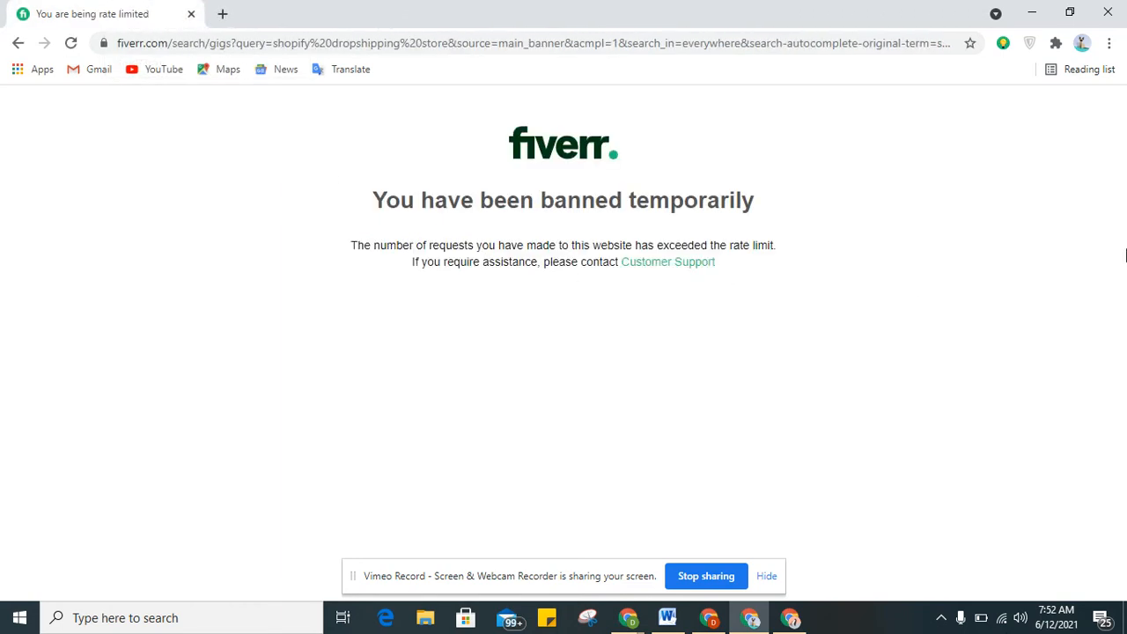
left_click(71, 42)
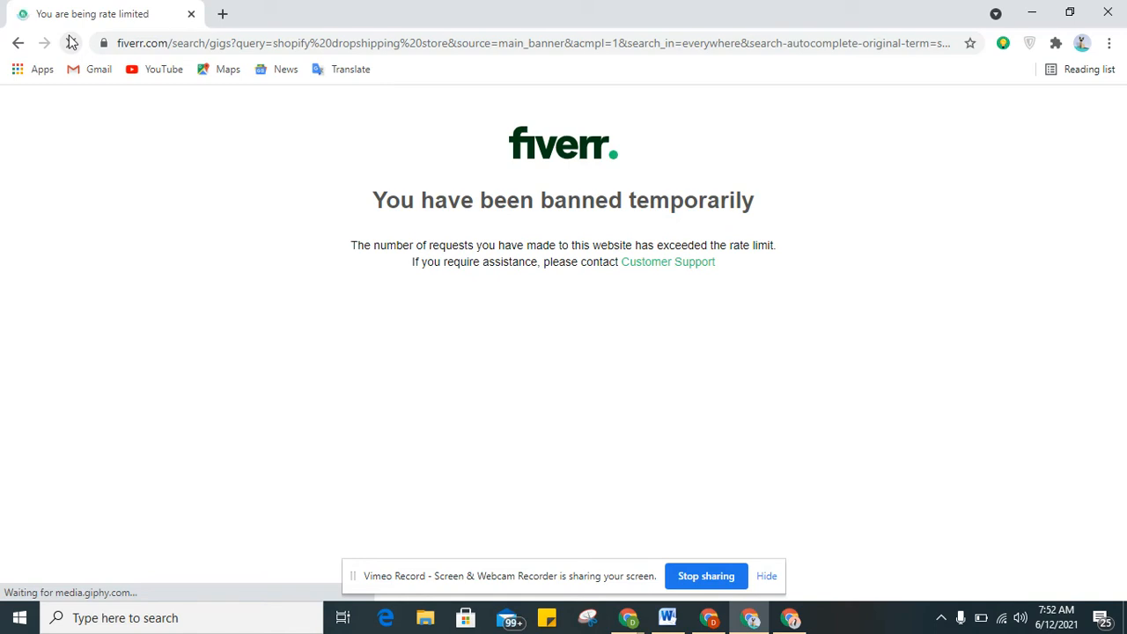
Look through the competing Shopify gigs open in the other browser window and return to their search results
left_click(713, 621)
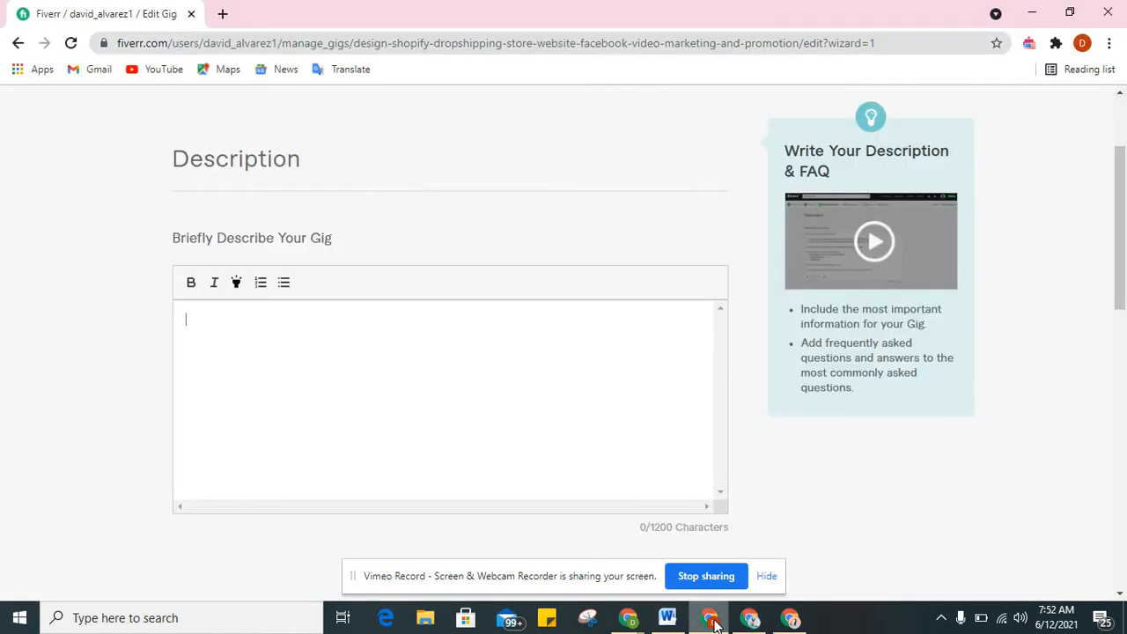
left_click(789, 619)
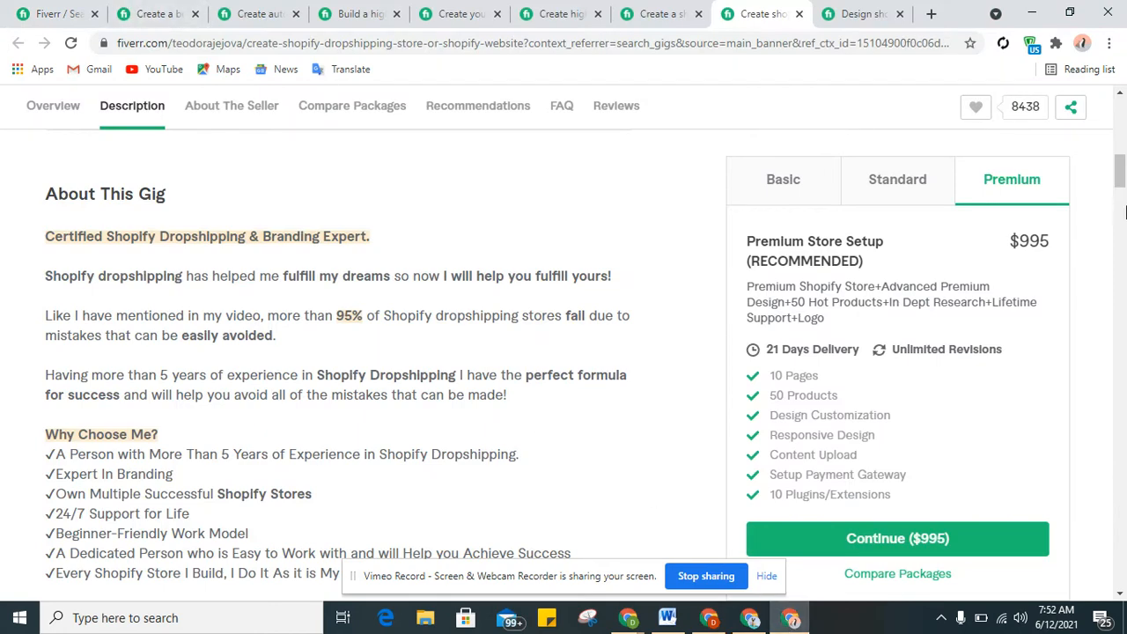
left_click_drag(1121, 187, 1116, 123)
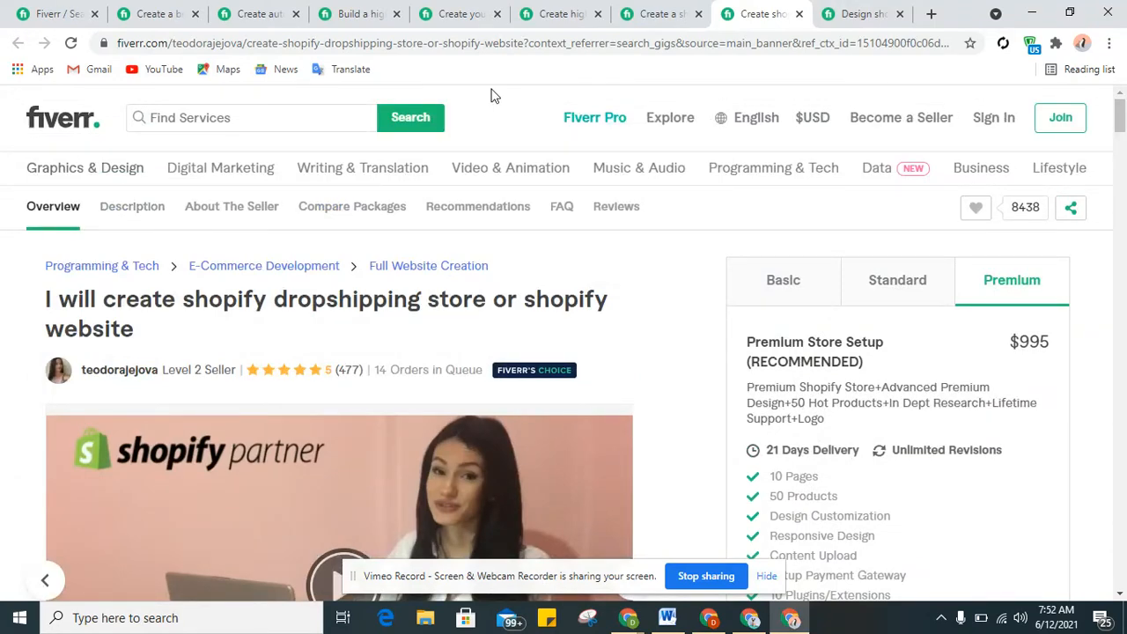
left_click(133, 9)
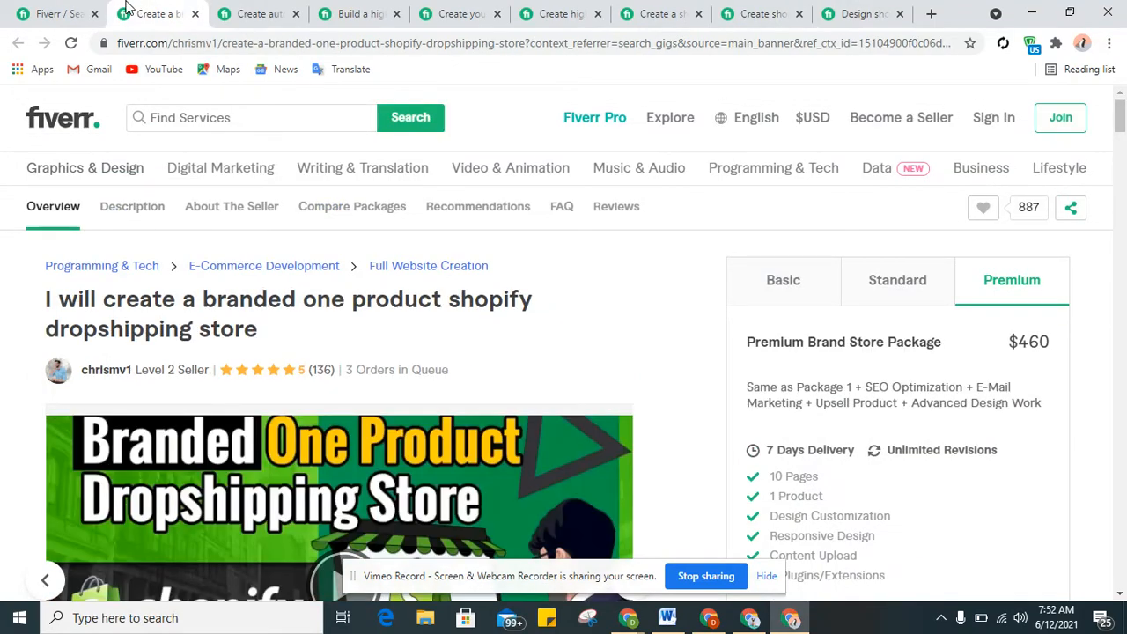
left_click(77, 11)
left_click(248, 7)
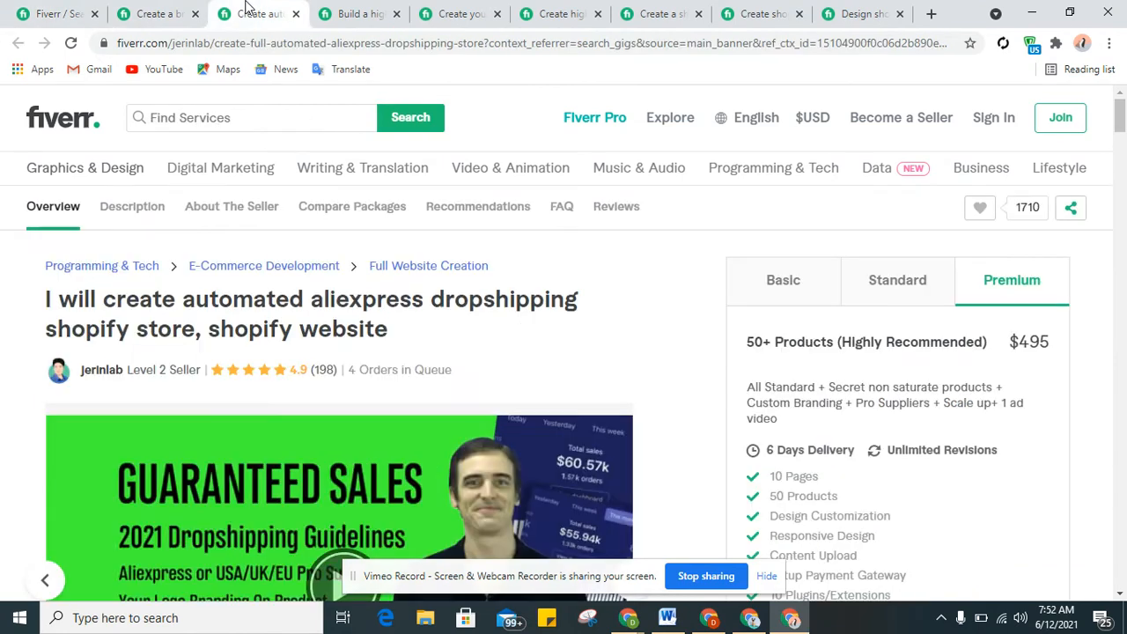
left_click(330, 11)
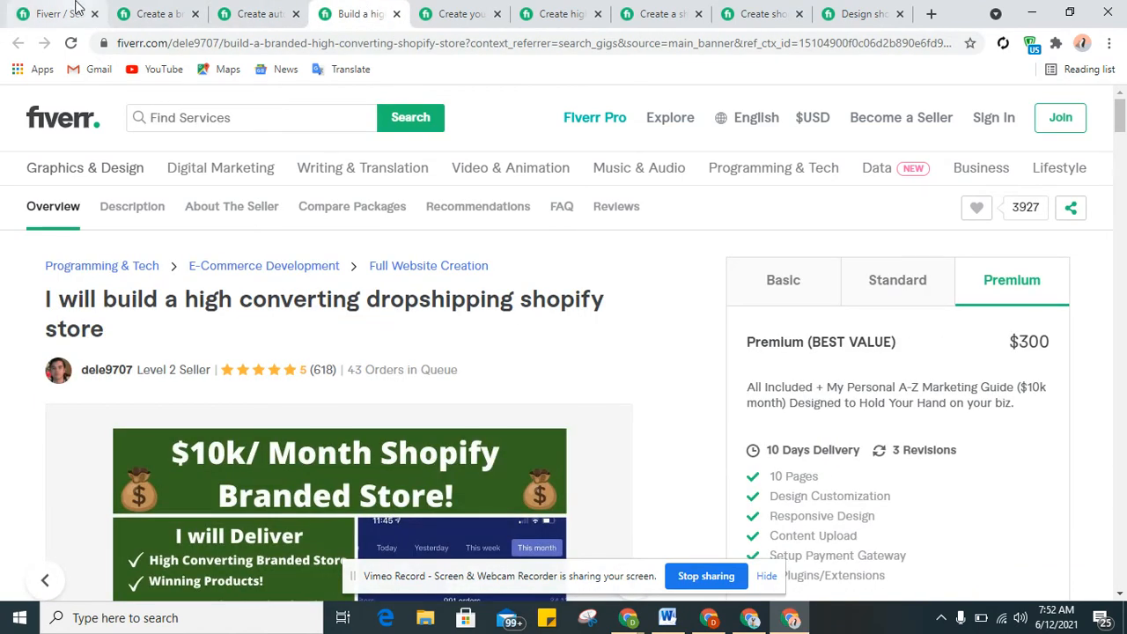
left_click(78, 9)
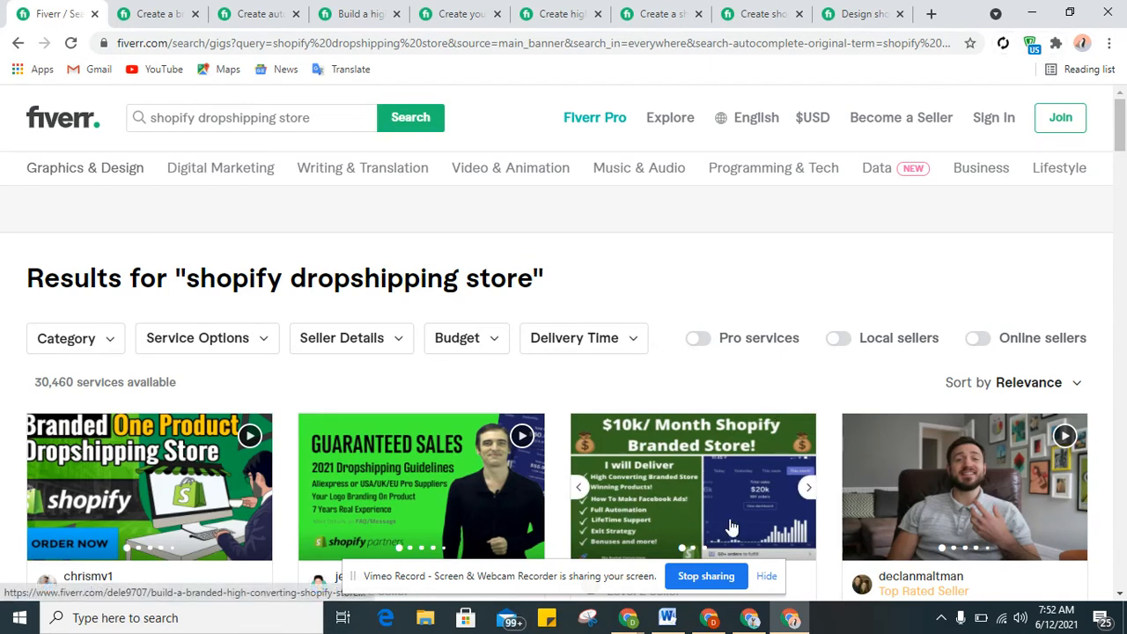
Close the rate-limited browser window and show the desktop
left_click(747, 619)
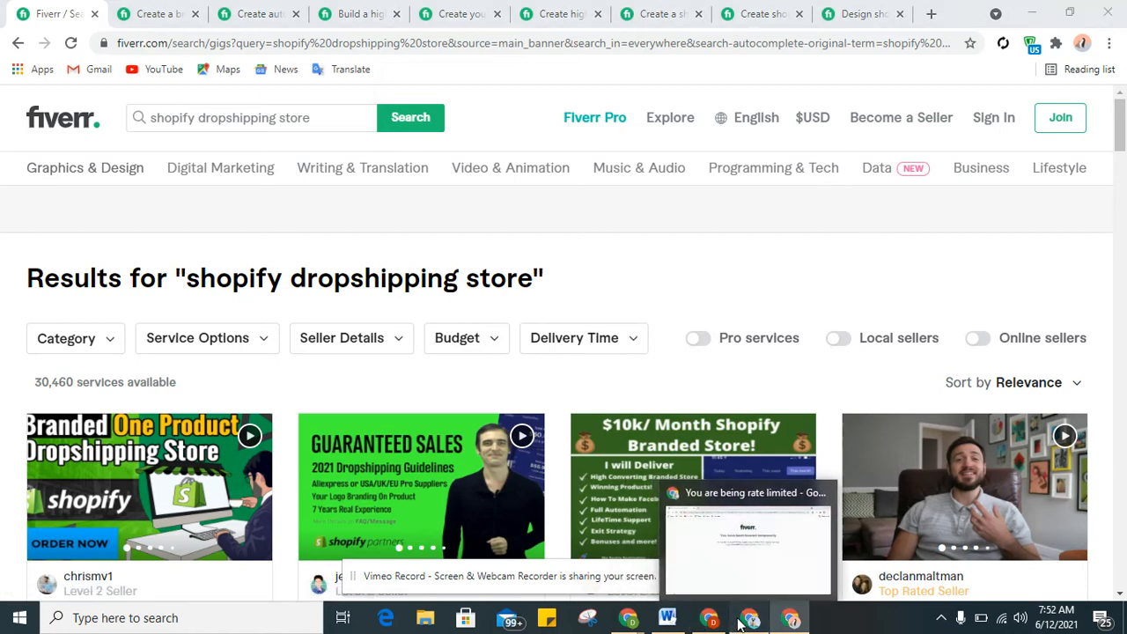
left_click(1107, 12)
left_click(1125, 616)
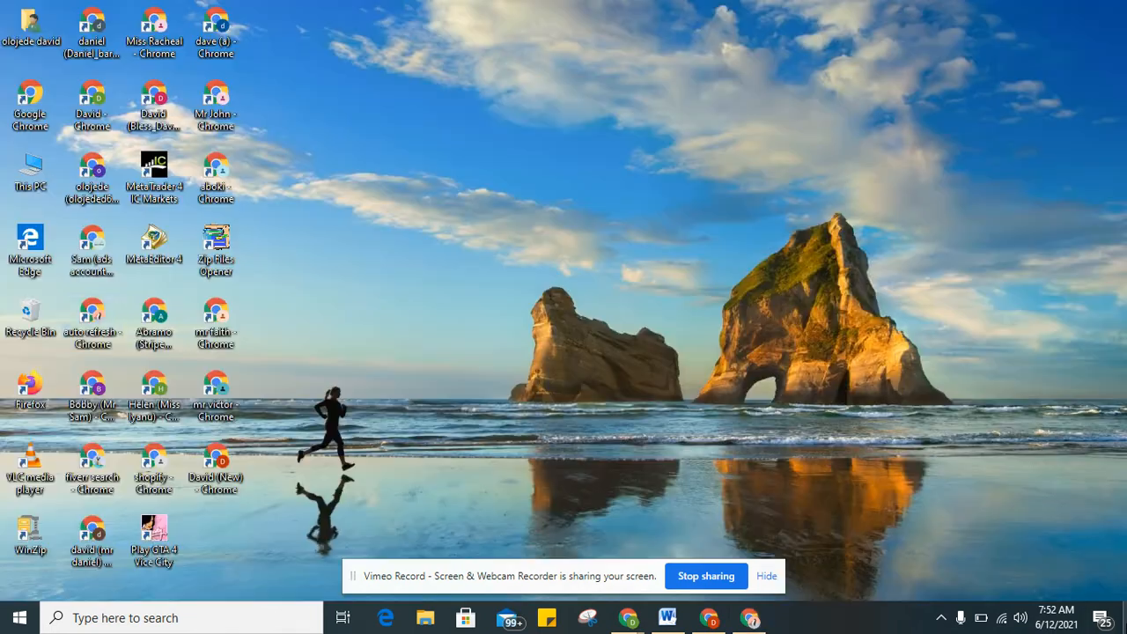
Try to load Fiverr in two tabs of the "fiverr search" browser profile and close both tabs
double_click(101, 462)
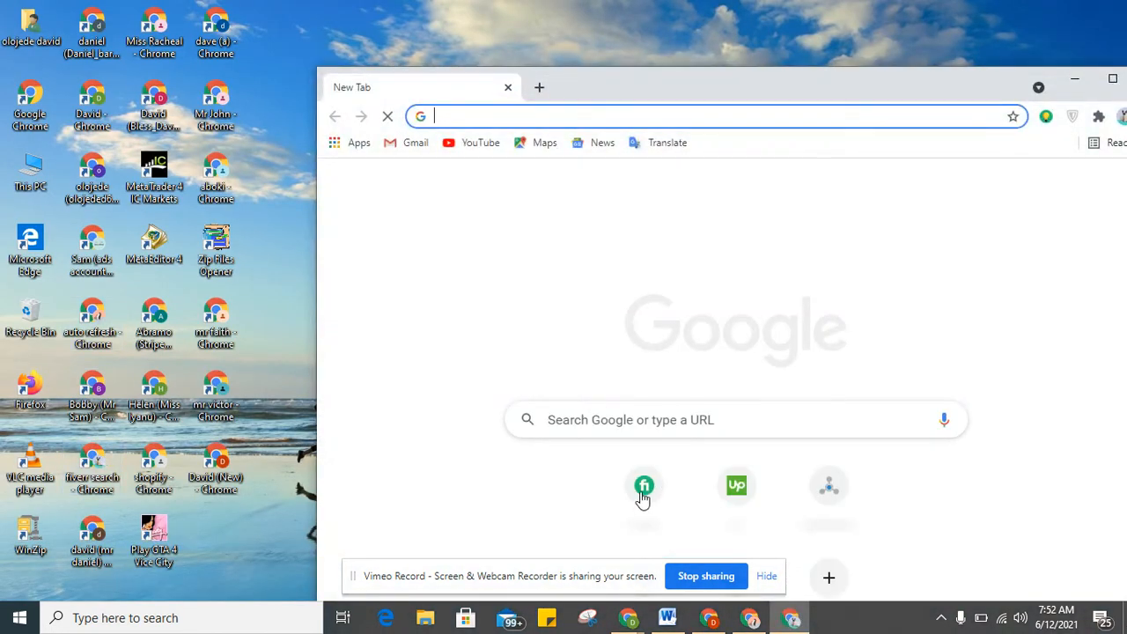
left_click(642, 495)
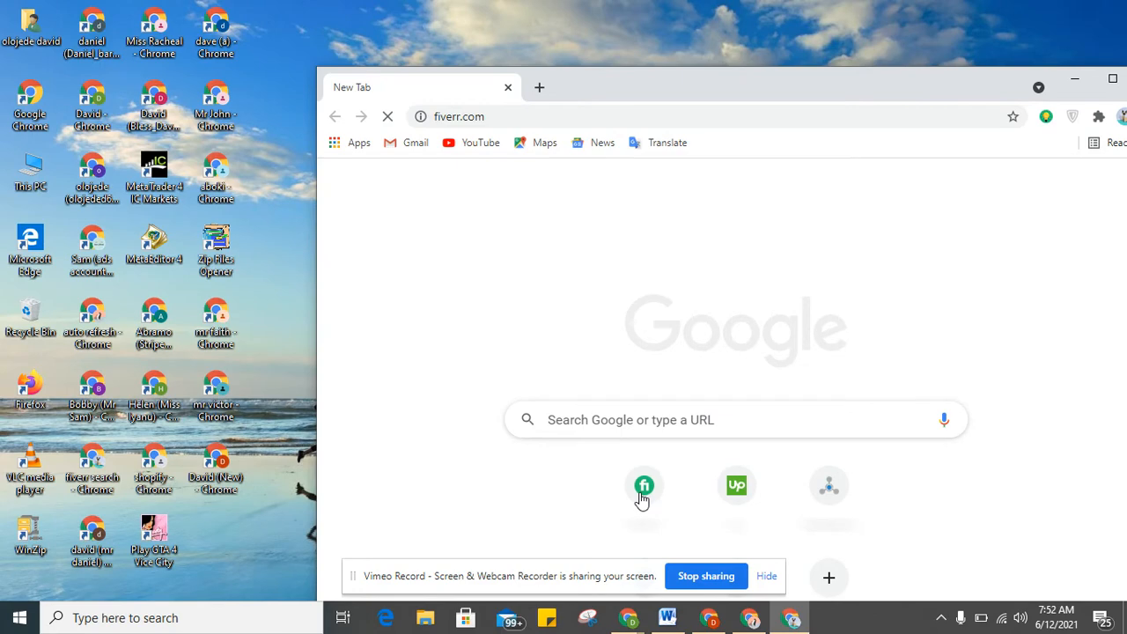
left_click(1111, 79)
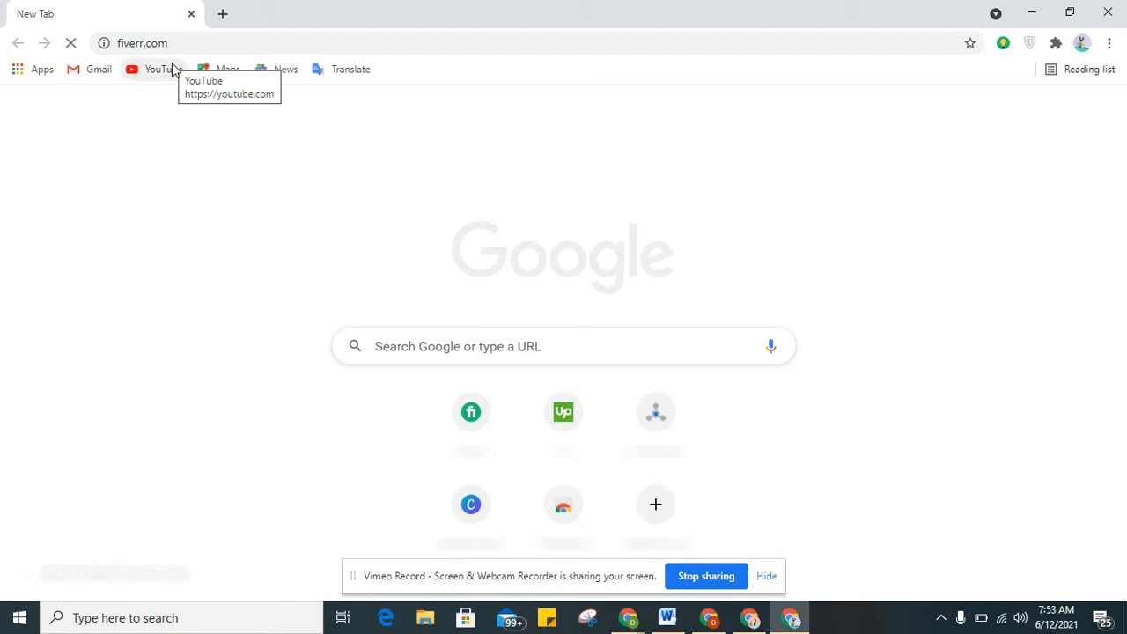
left_click(223, 15)
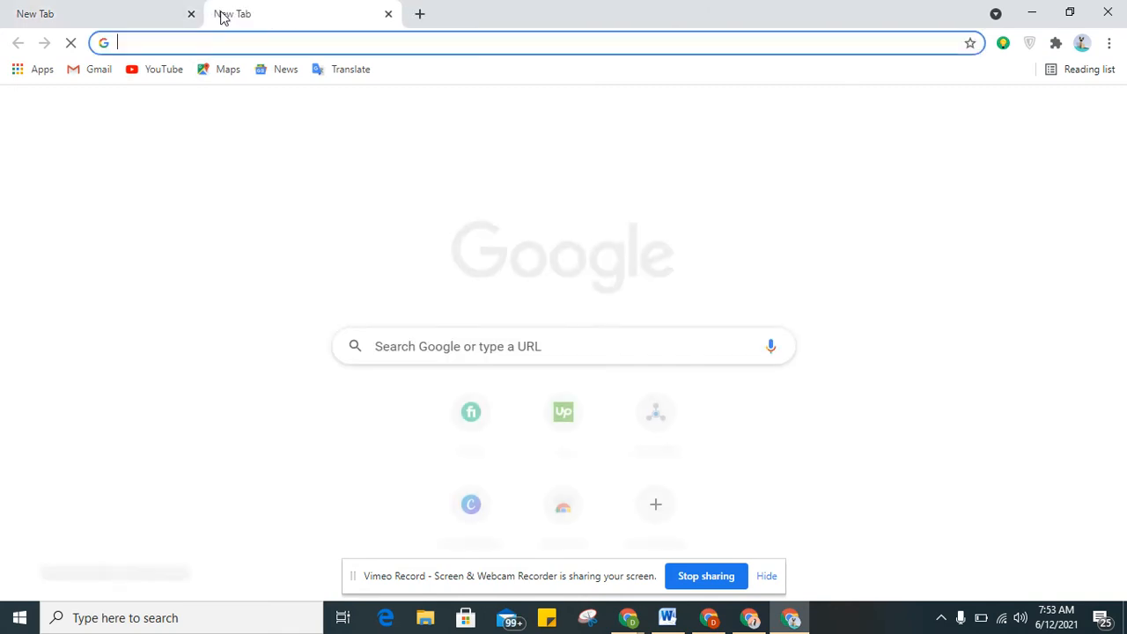
left_click(472, 420)
left_click(132, 9)
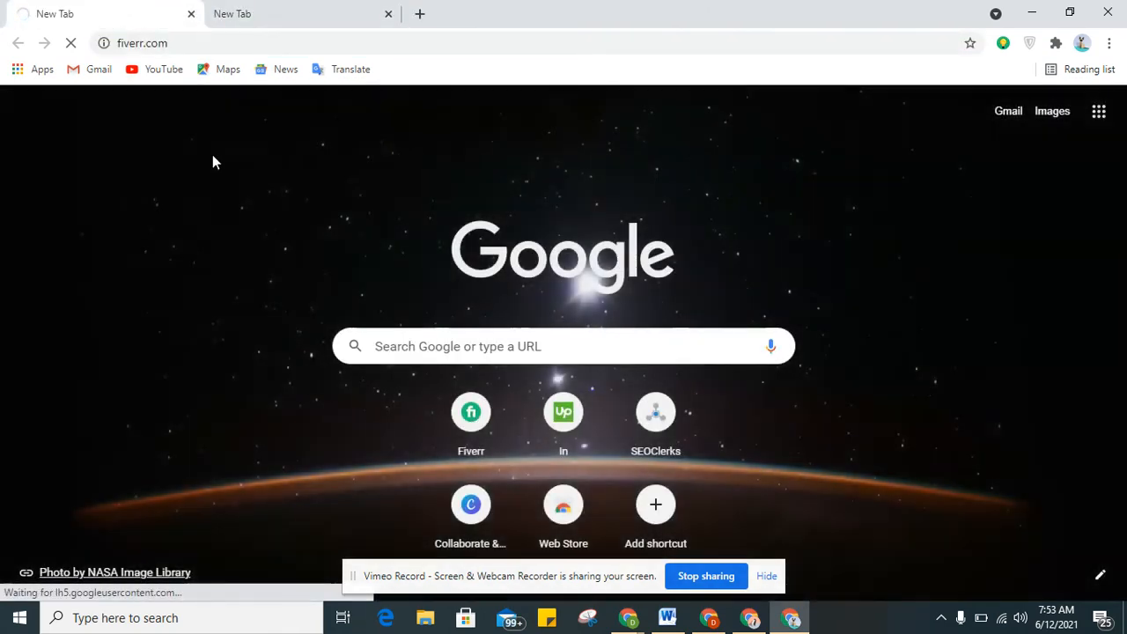
left_click(294, 16)
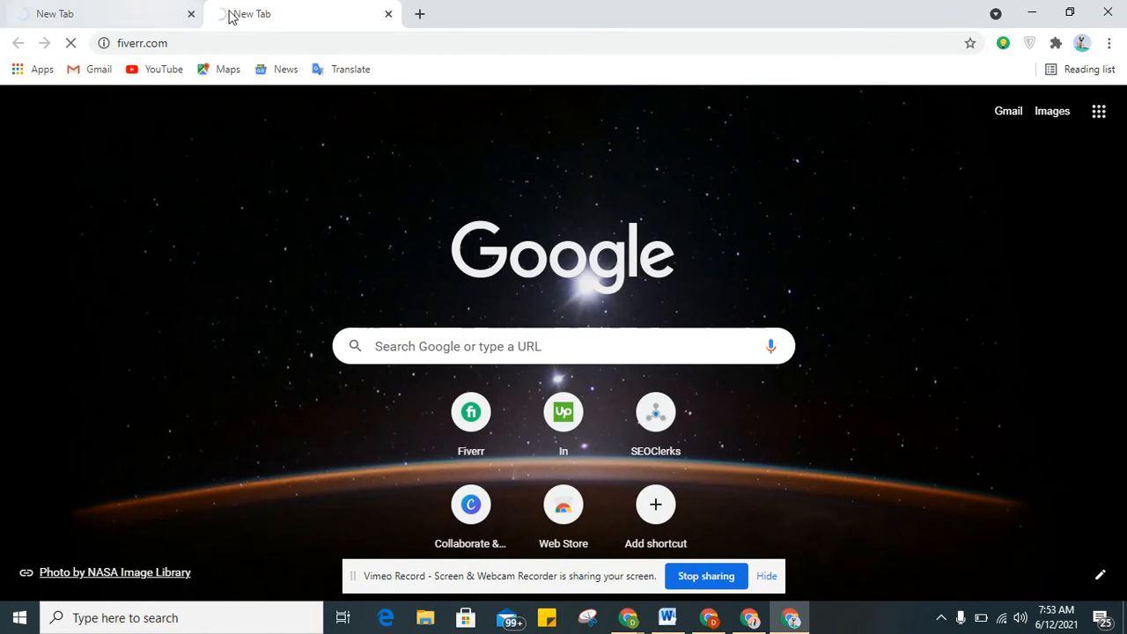
left_click(128, 7)
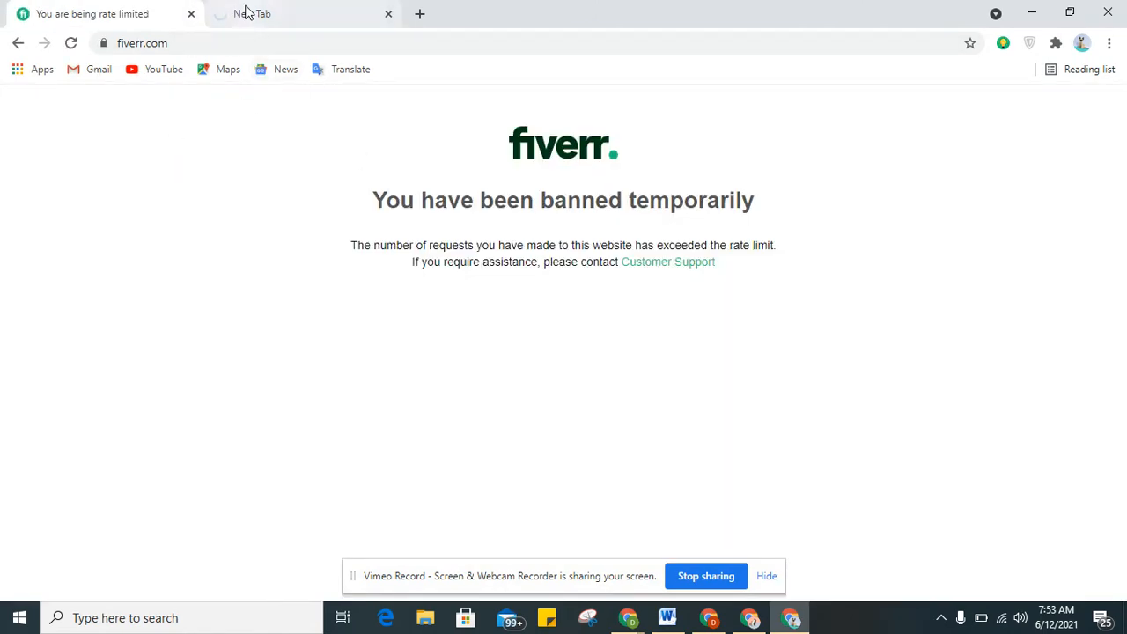
left_click(192, 14)
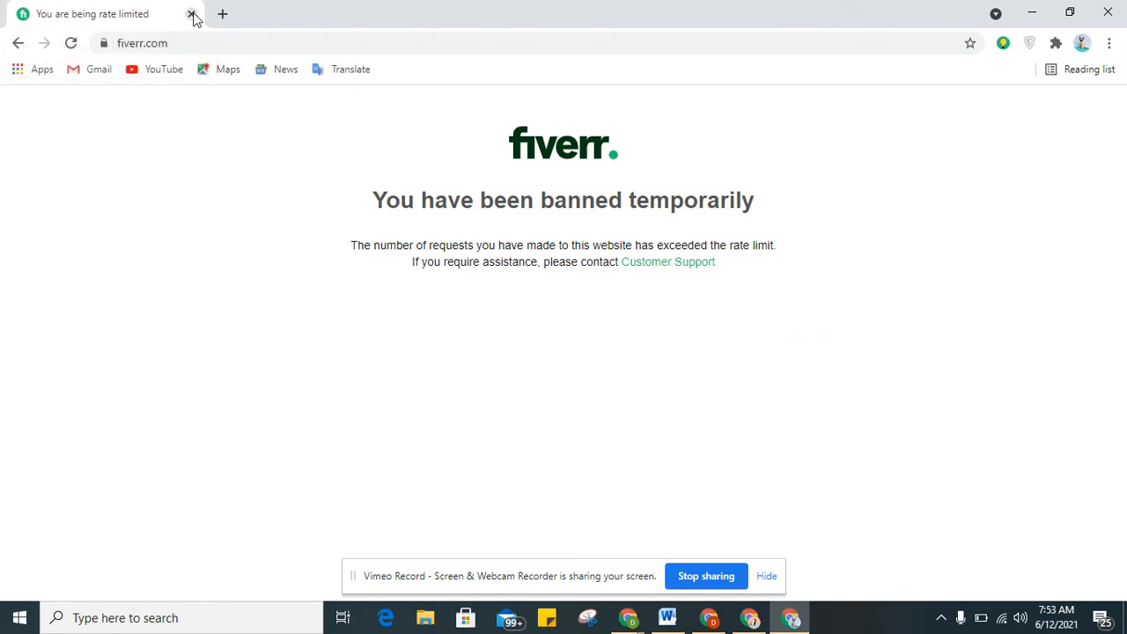
left_click(191, 14)
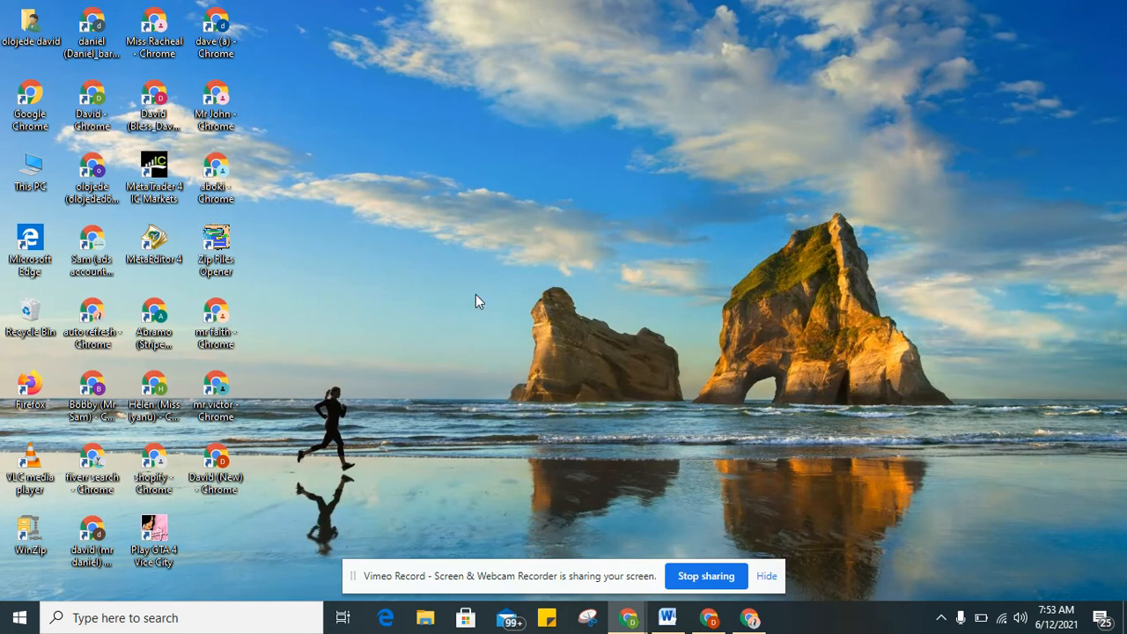
Open another Chrome profile from the desktop, load Fiverr's Seller Dashboard shortcut and maximize the window
double_click(140, 412)
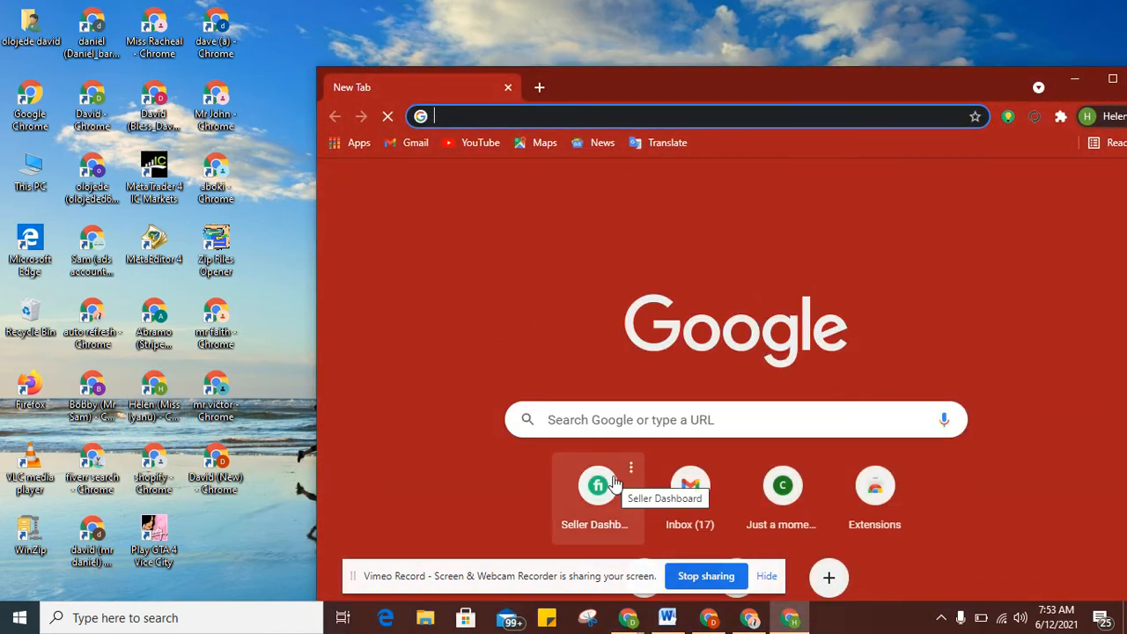
left_click(613, 483)
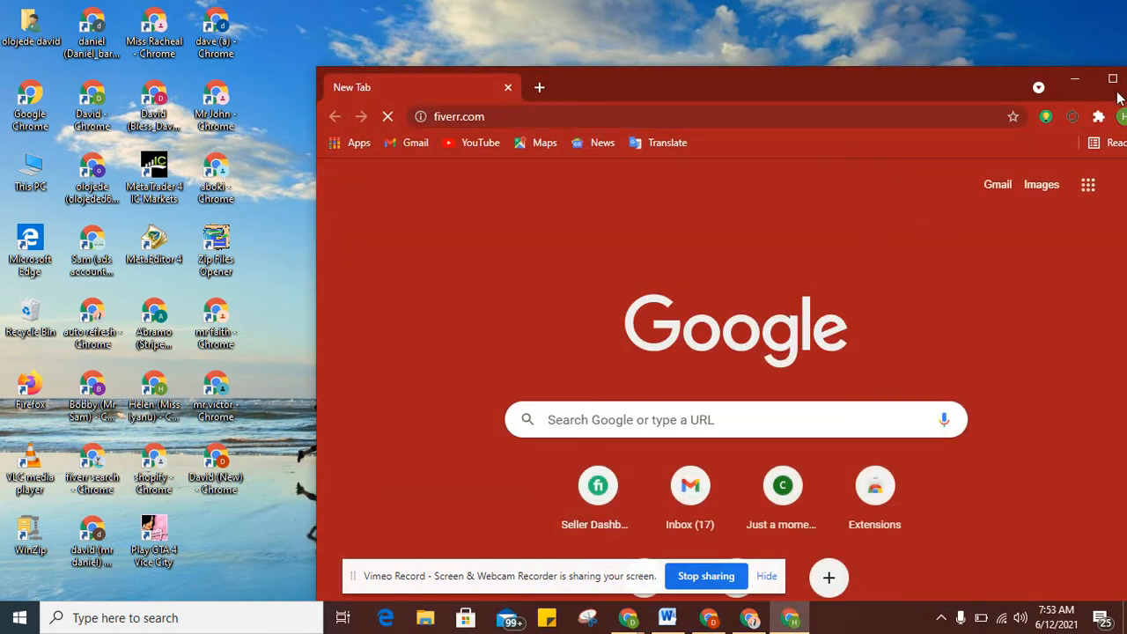
left_click(1112, 78)
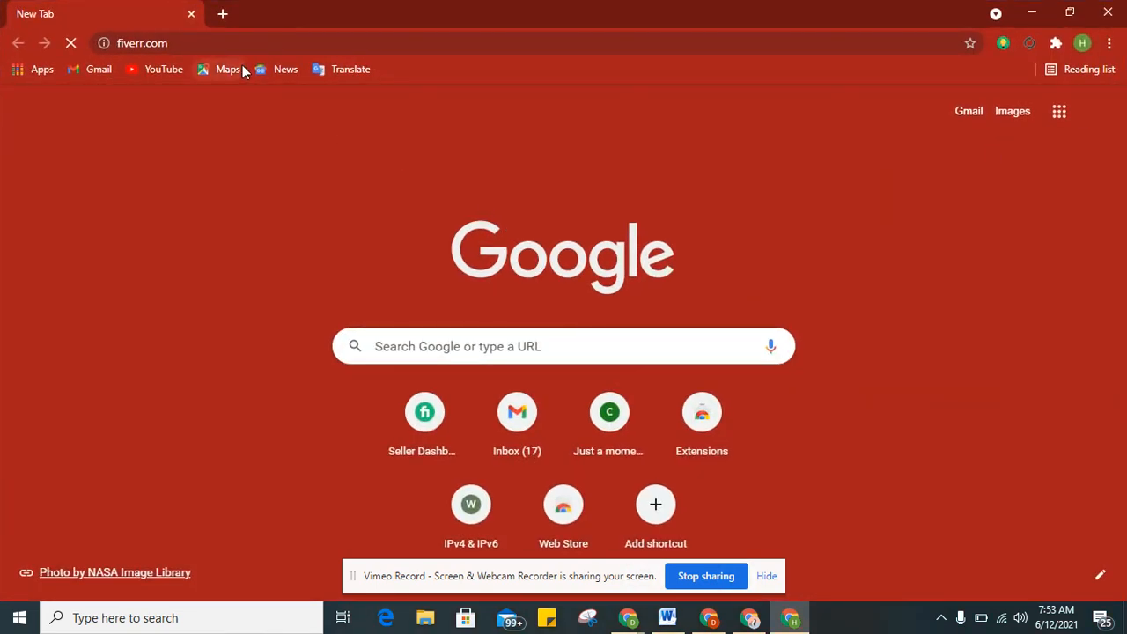
left_click(207, 33)
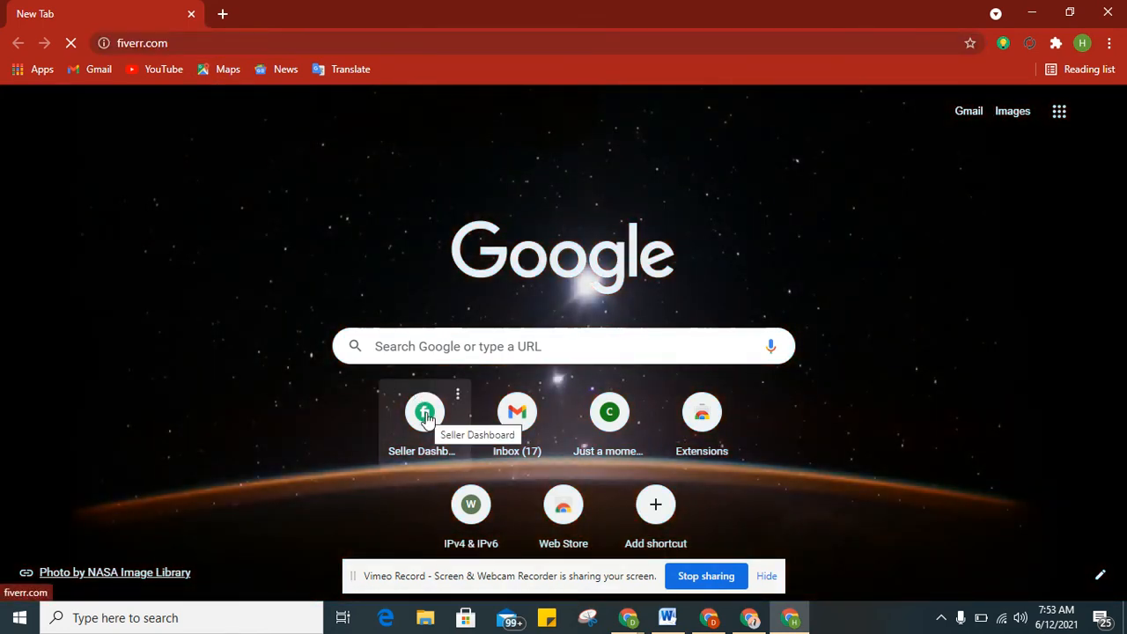
Open the Seller Dashboard shortcut in a second tab and check how both Fiverr tabs are loading
right_click(426, 415)
left_click(528, 163)
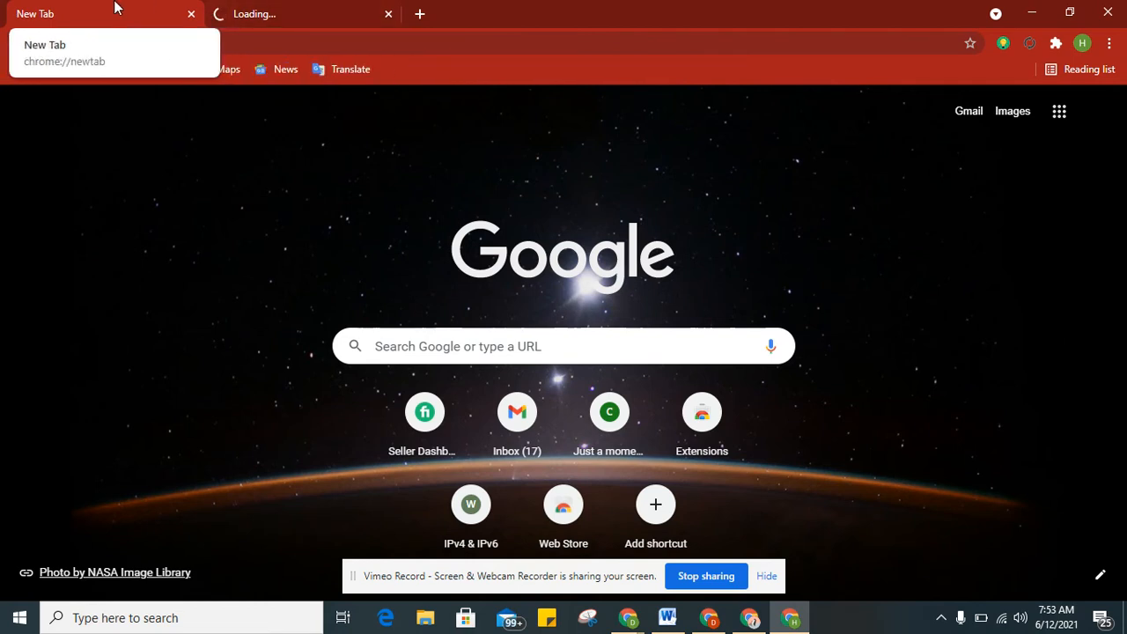
left_click(253, 7)
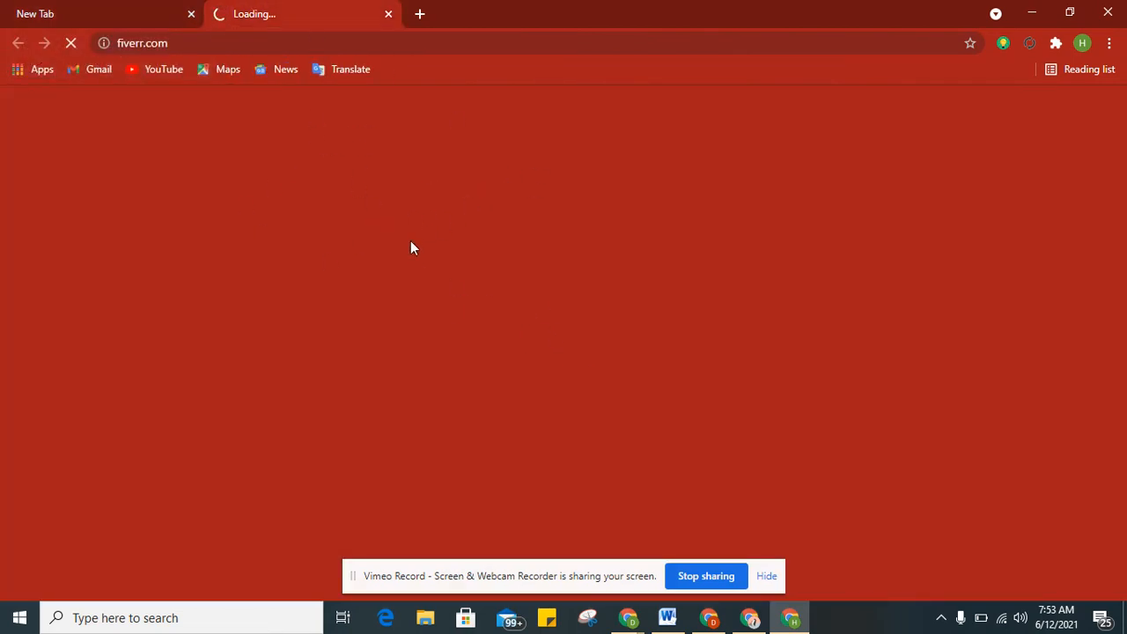
left_click(166, 15)
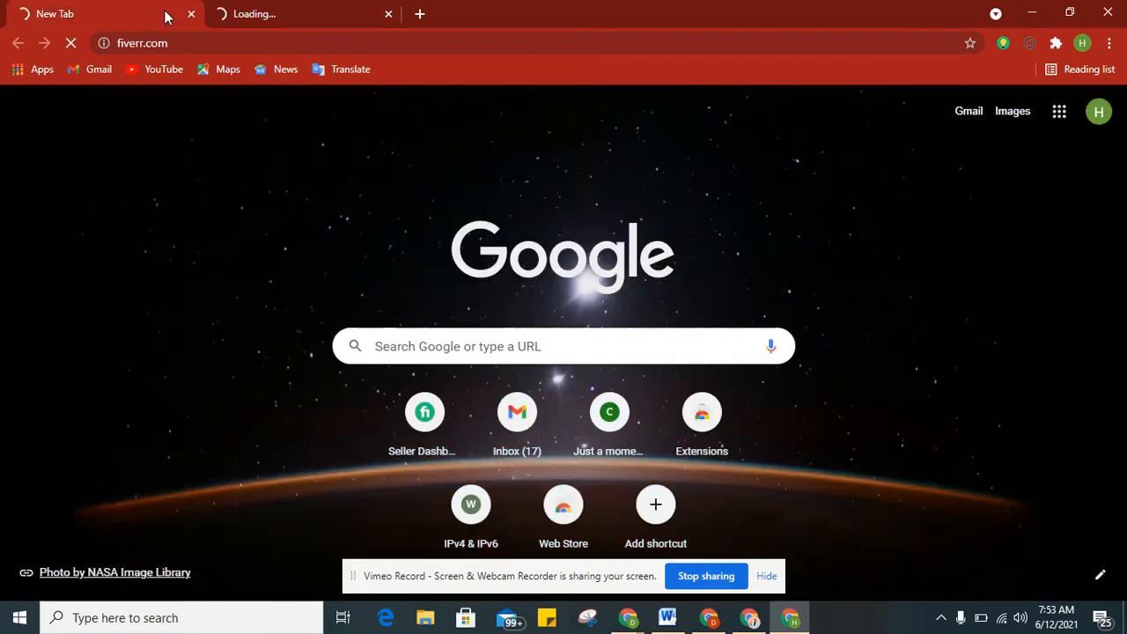
left_click(262, 7)
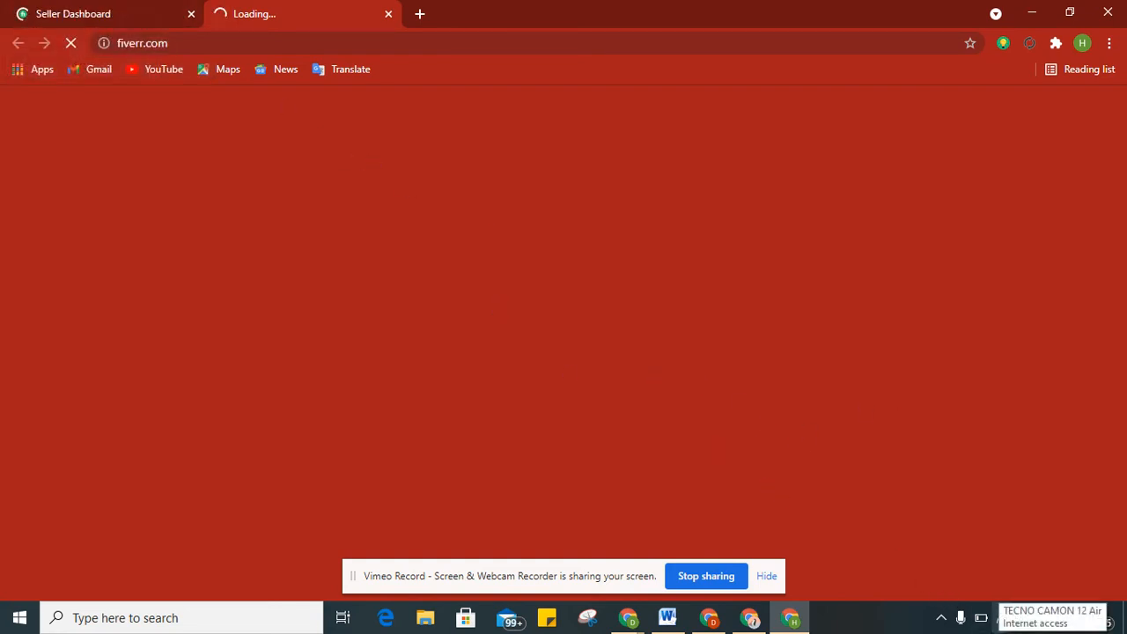
Close the second Fiverr tab that is still loading and look over the Seller Dashboard page
left_click(388, 13)
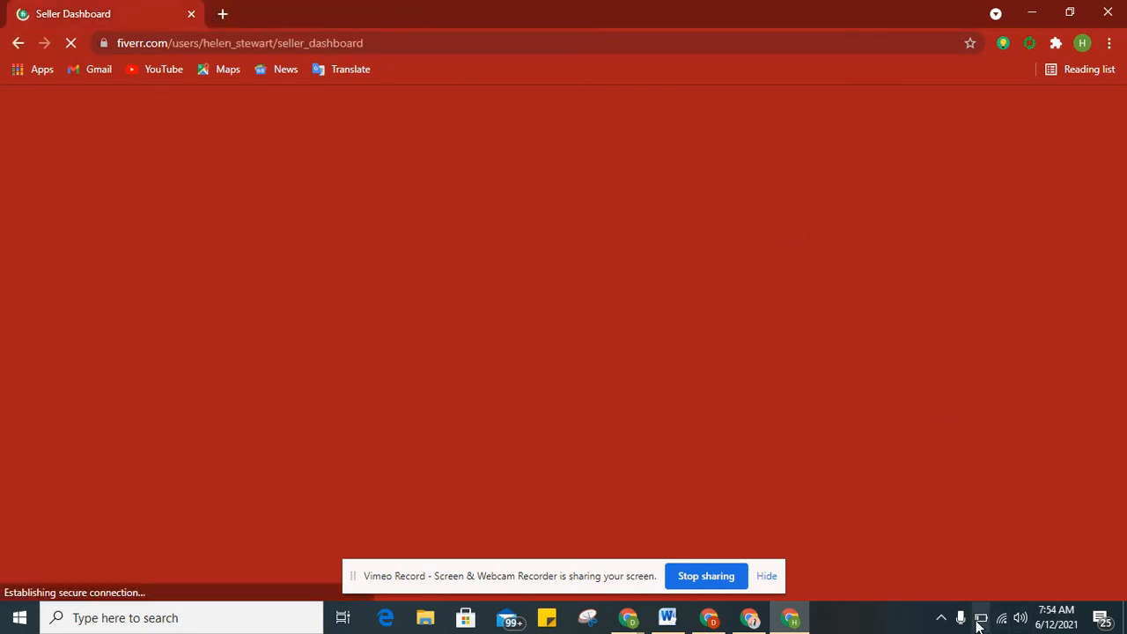
mouse_move(976, 620)
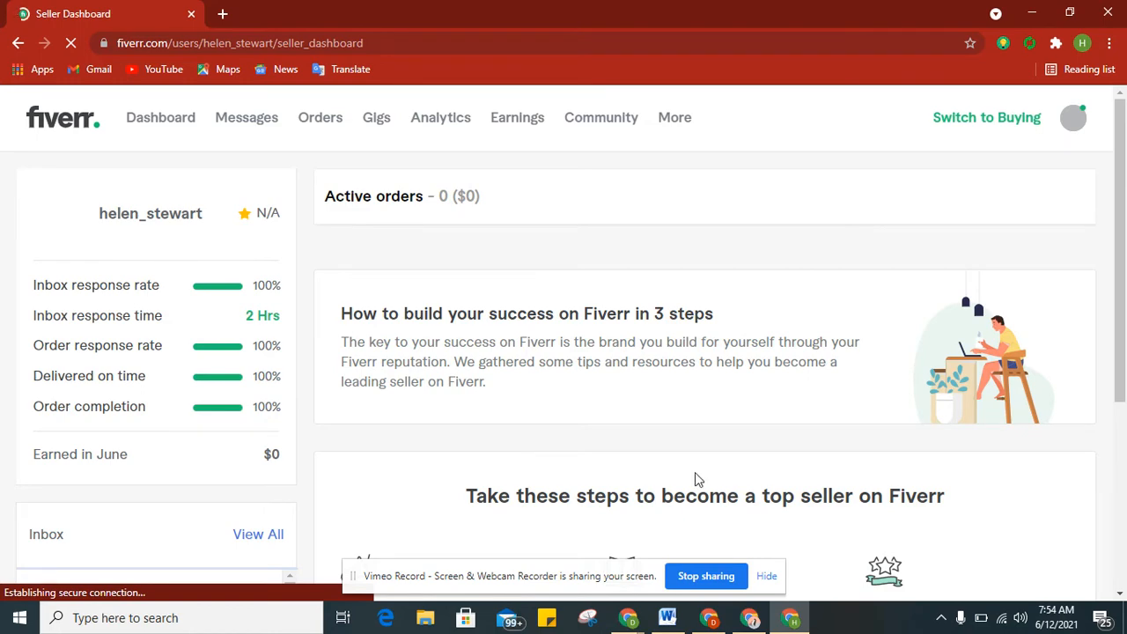
scroll(1124, 145, "down", 3)
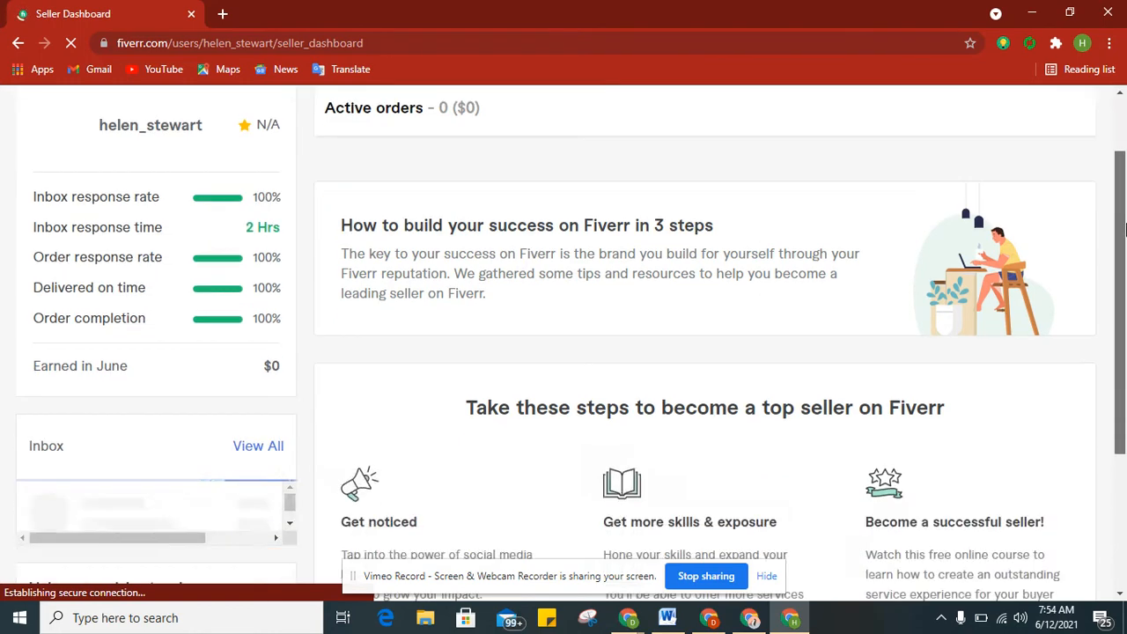
scroll(1115, 214, "up", 3)
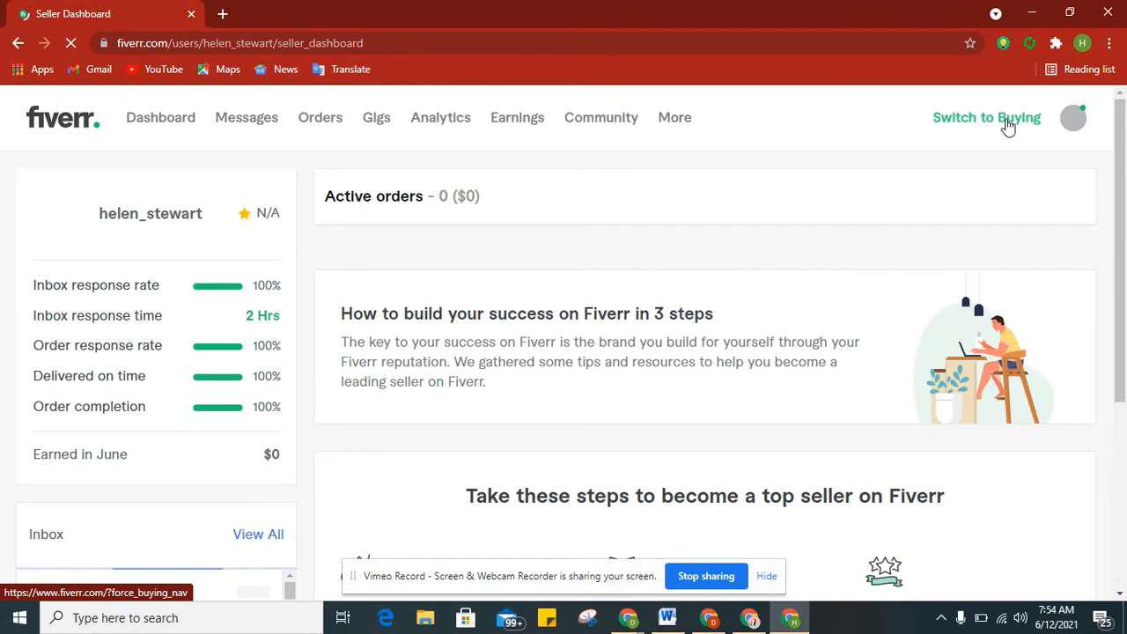
Try to switch the Fiverr account to buying mode, also opening the link in a new tab
left_click(1008, 122)
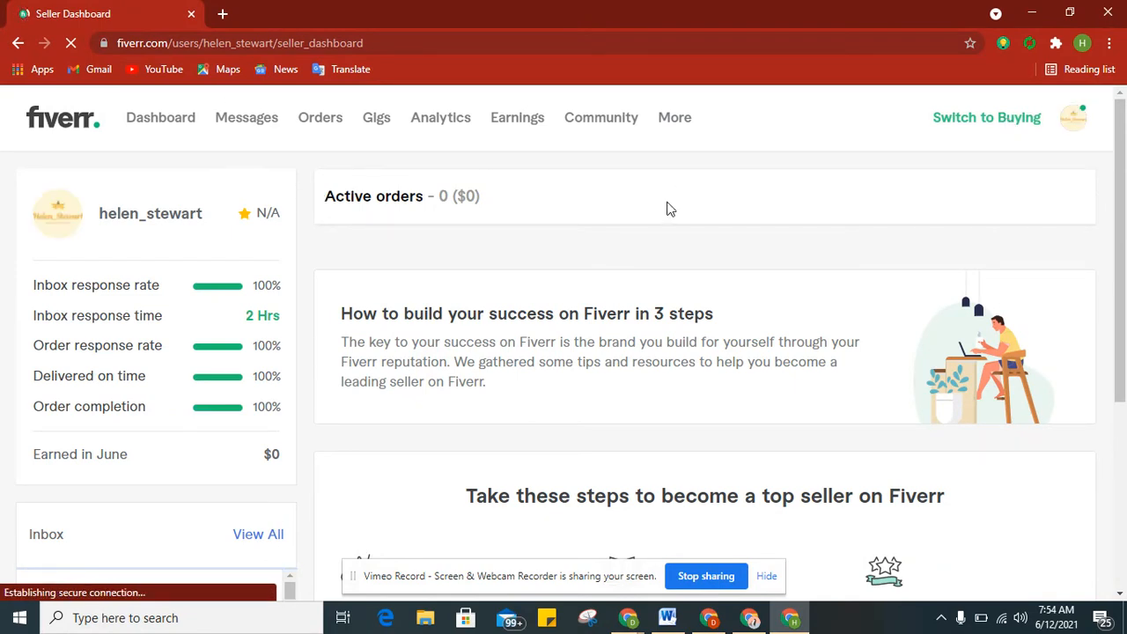
scroll(1123, 284, "down", 2)
scroll(1101, 260, "up", 2)
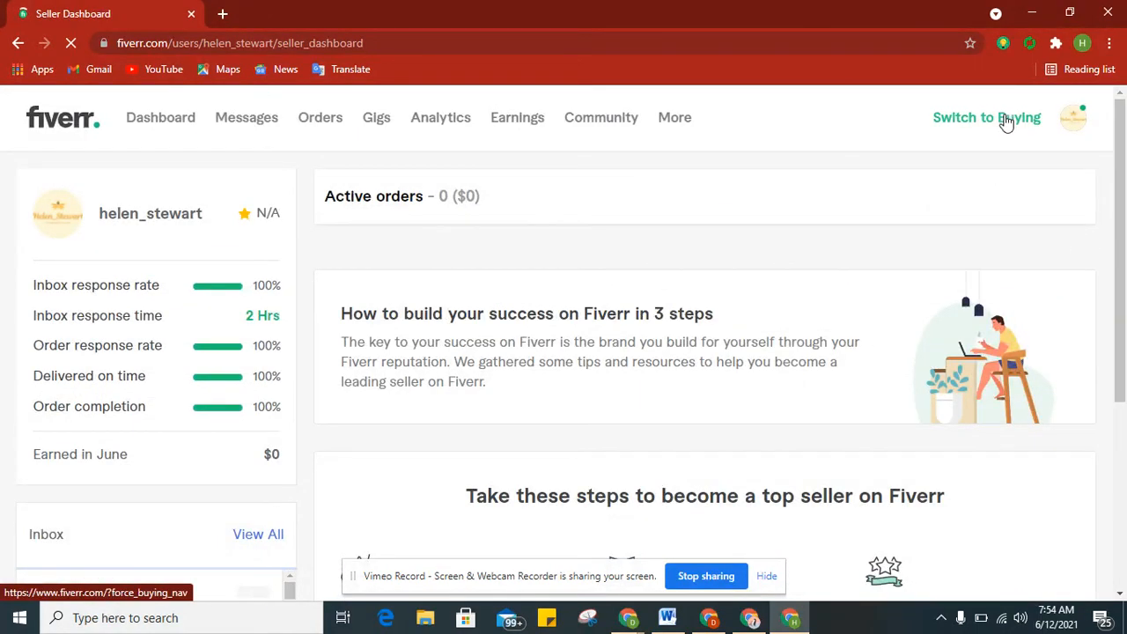
right_click(1006, 121)
left_click(1004, 123)
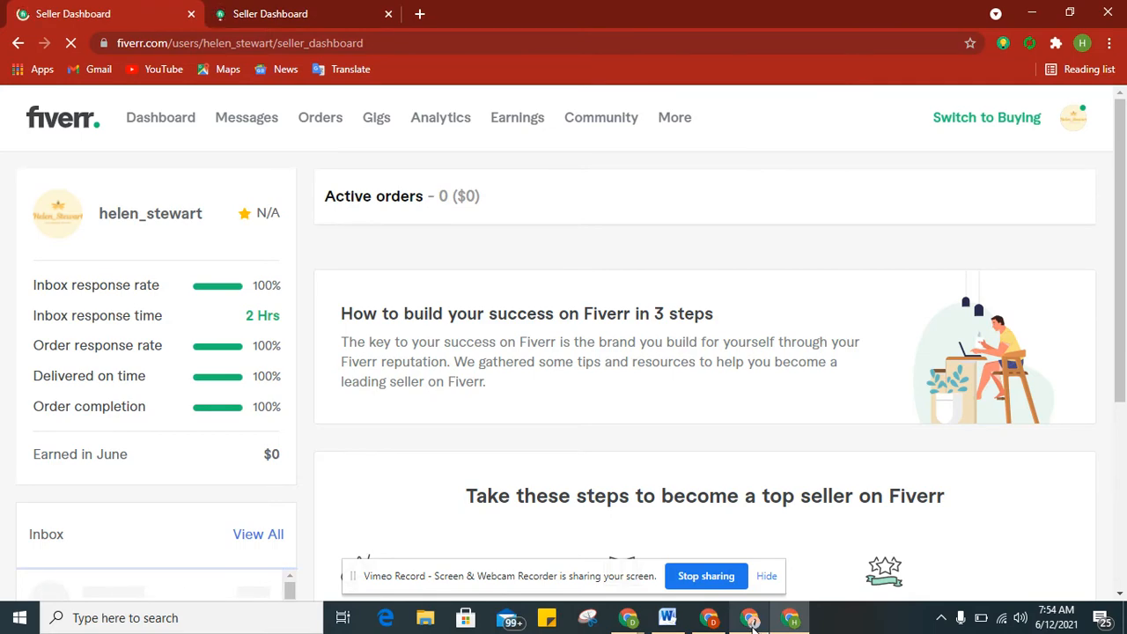
In the window with competing gigs, copy the About This Gig text of "I will create shopify dropshipping store or shopify website", through the free consultation line
left_click(750, 619)
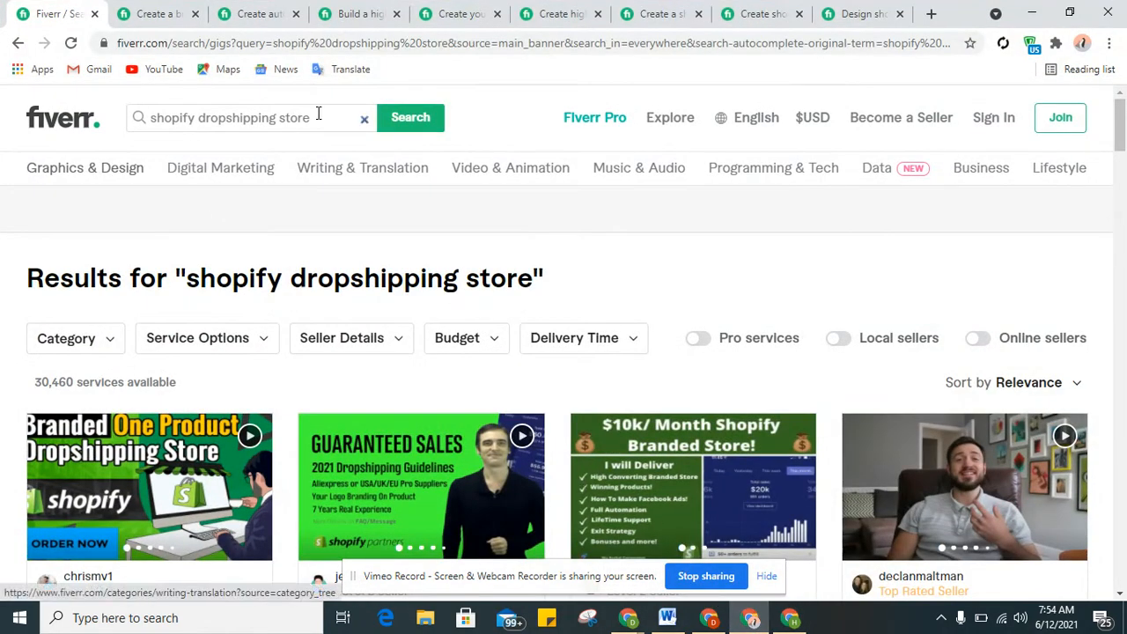
left_click(245, 11)
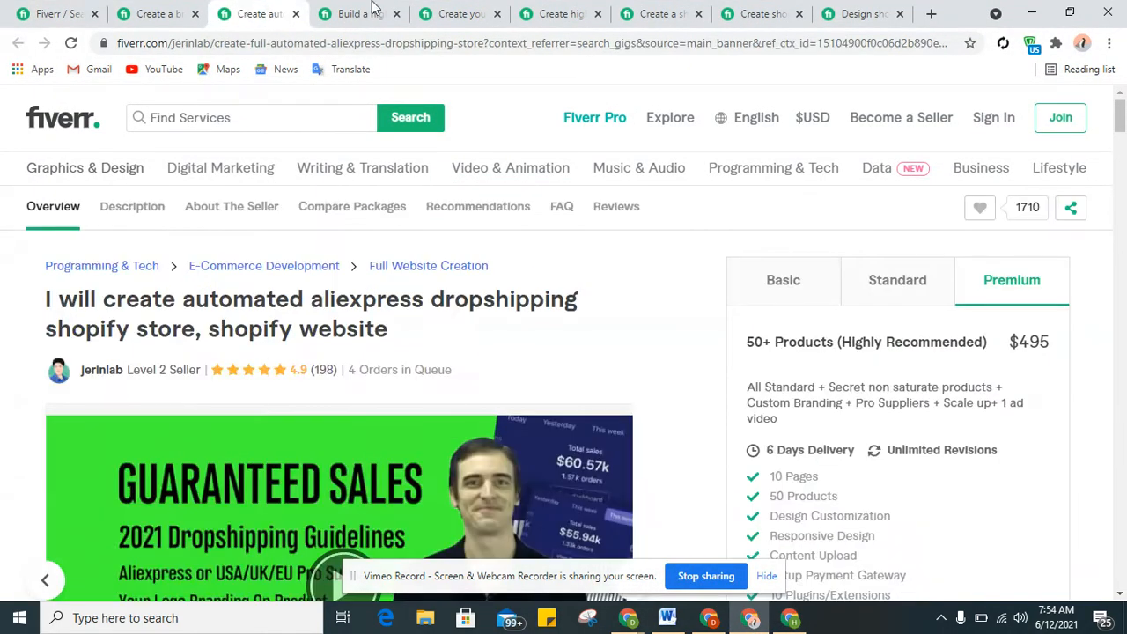
left_click(654, 9)
left_click(755, 9)
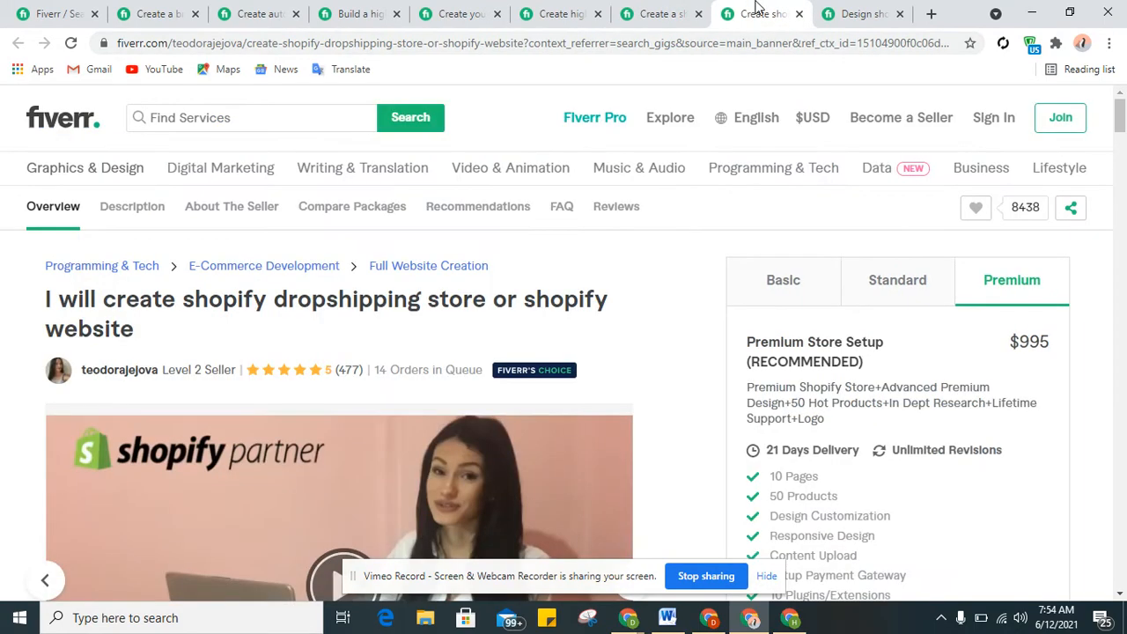
left_click_drag(1119, 119, 1120, 180)
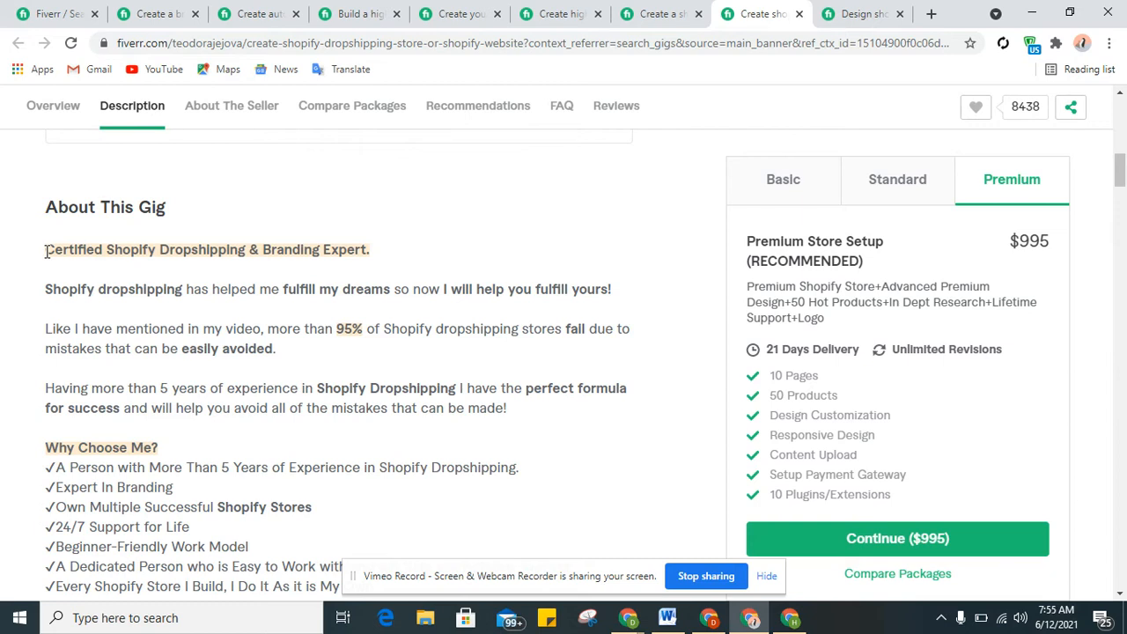
left_click_drag(47, 251, 275, 540)
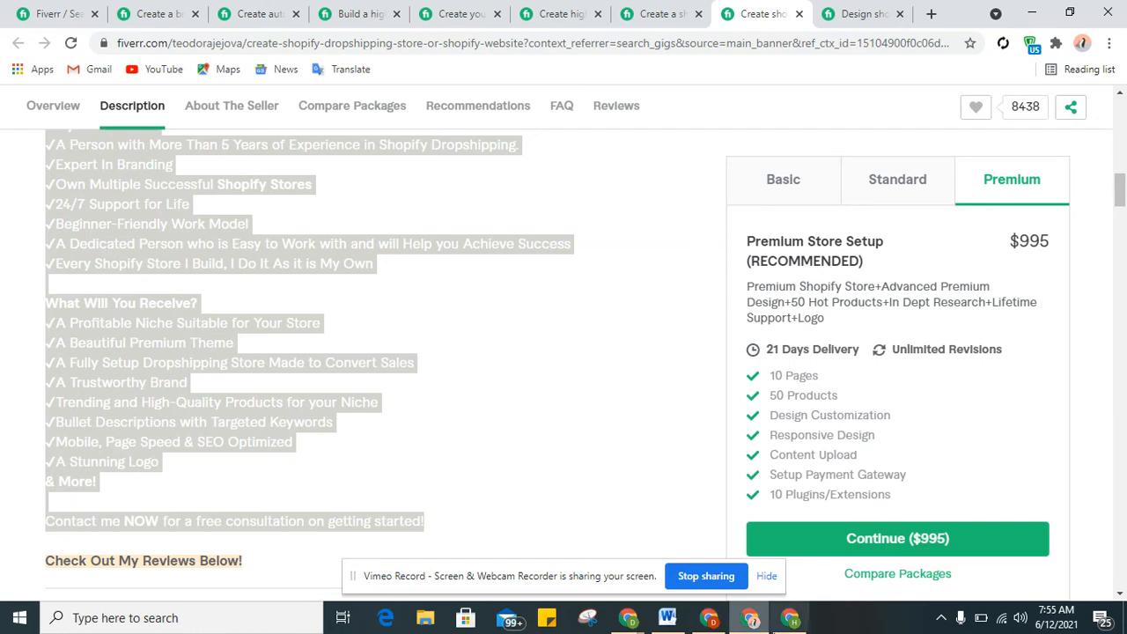
Return to the window with the Seller Dashboard, switch the account to buying mode and close the extra dashboard tab
left_click(792, 618)
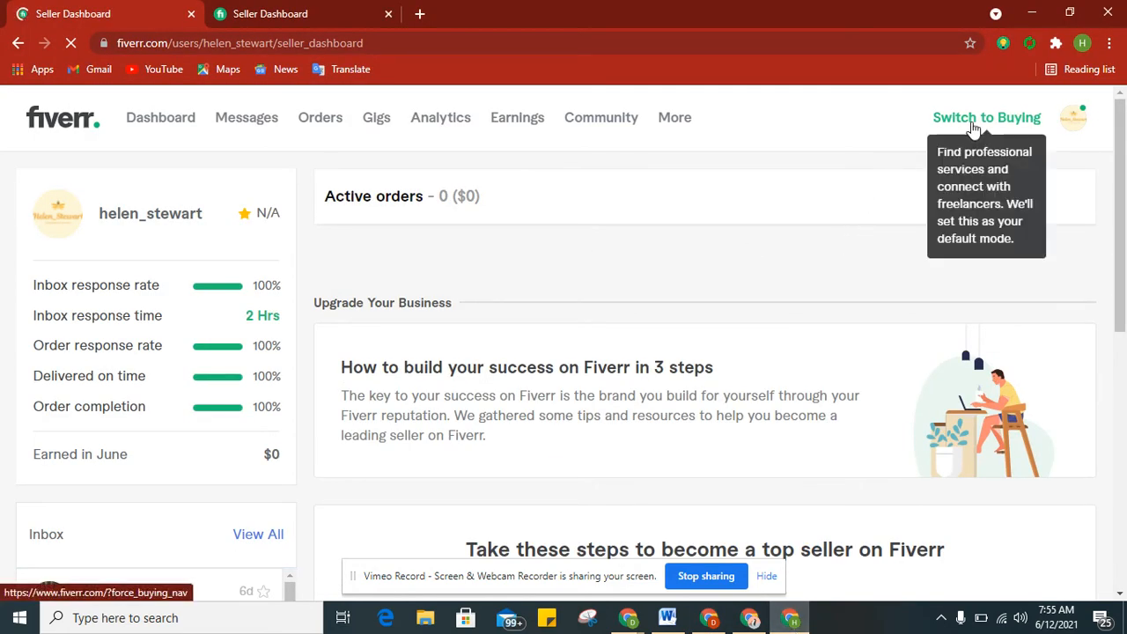
left_click(973, 125)
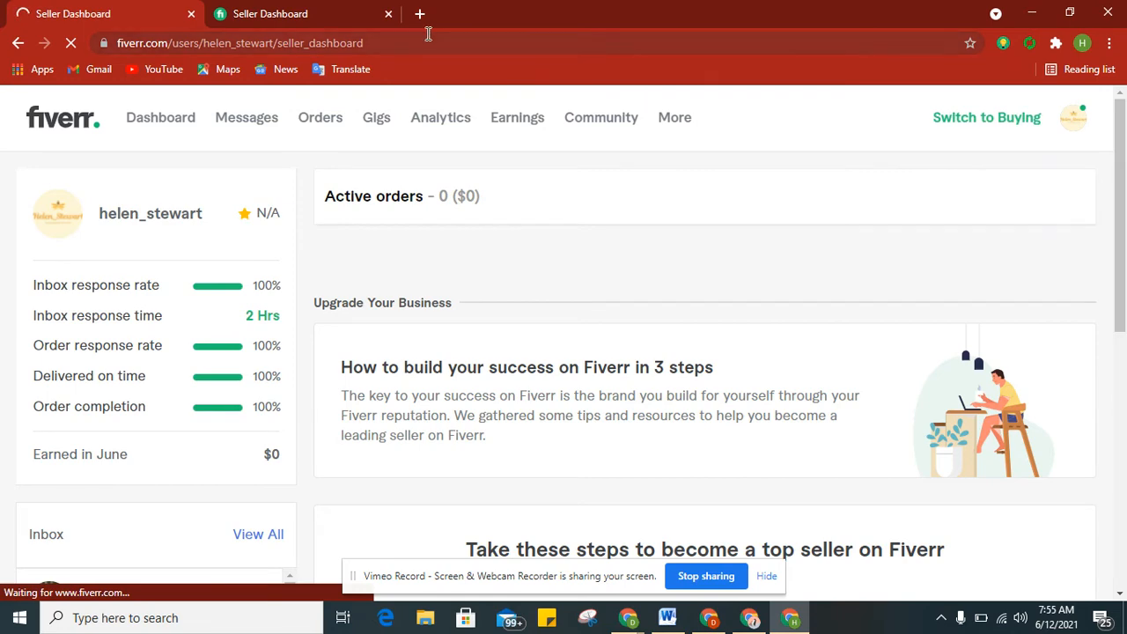
left_click(331, 9)
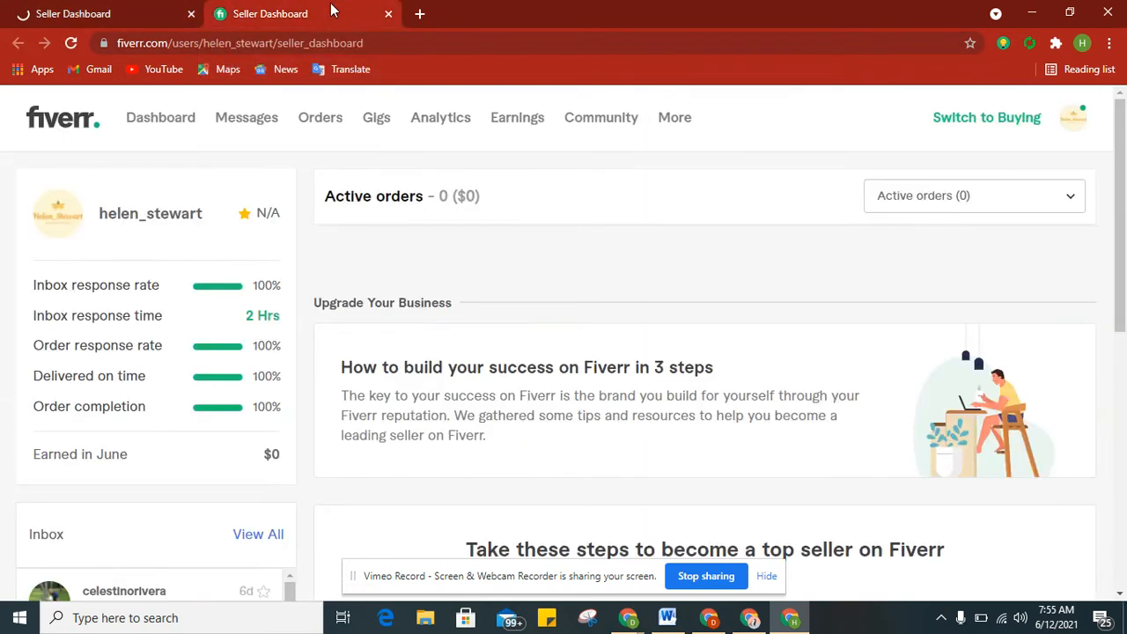
left_click(389, 14)
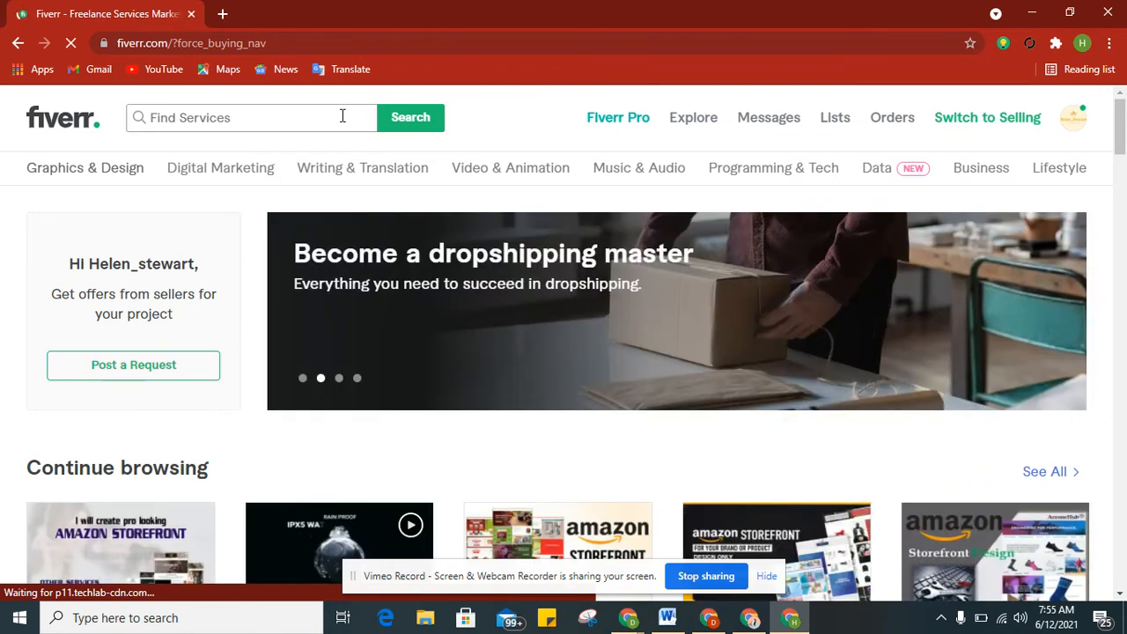
Search Fiverr for "shopify dropshipping store" and look through the resulting gigs
left_click(342, 115)
type("sh")
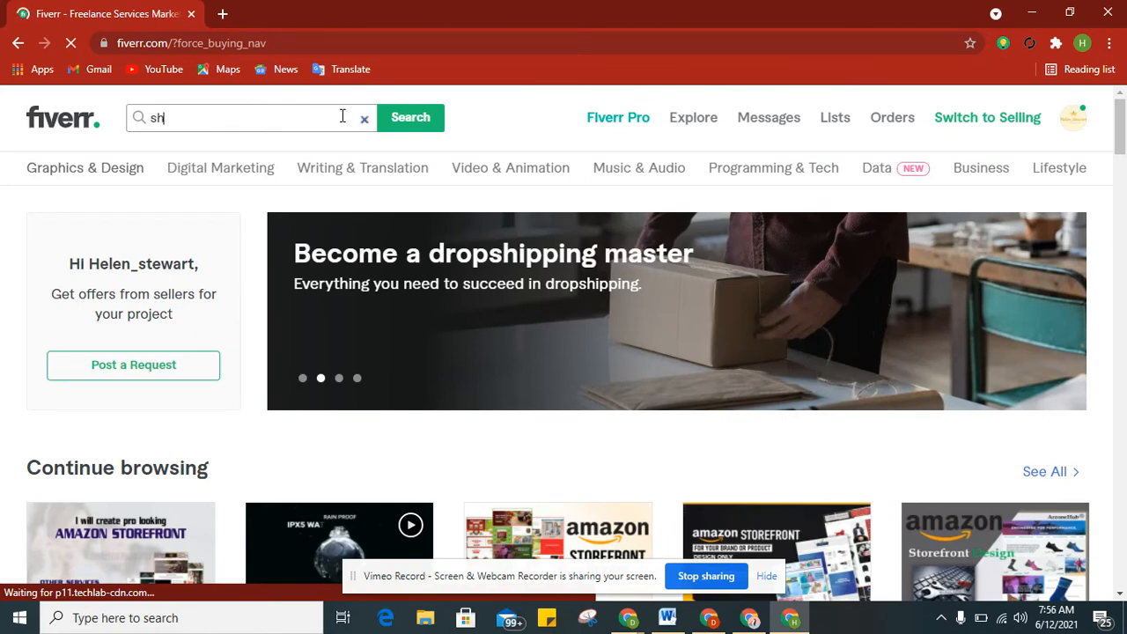
type("opify ")
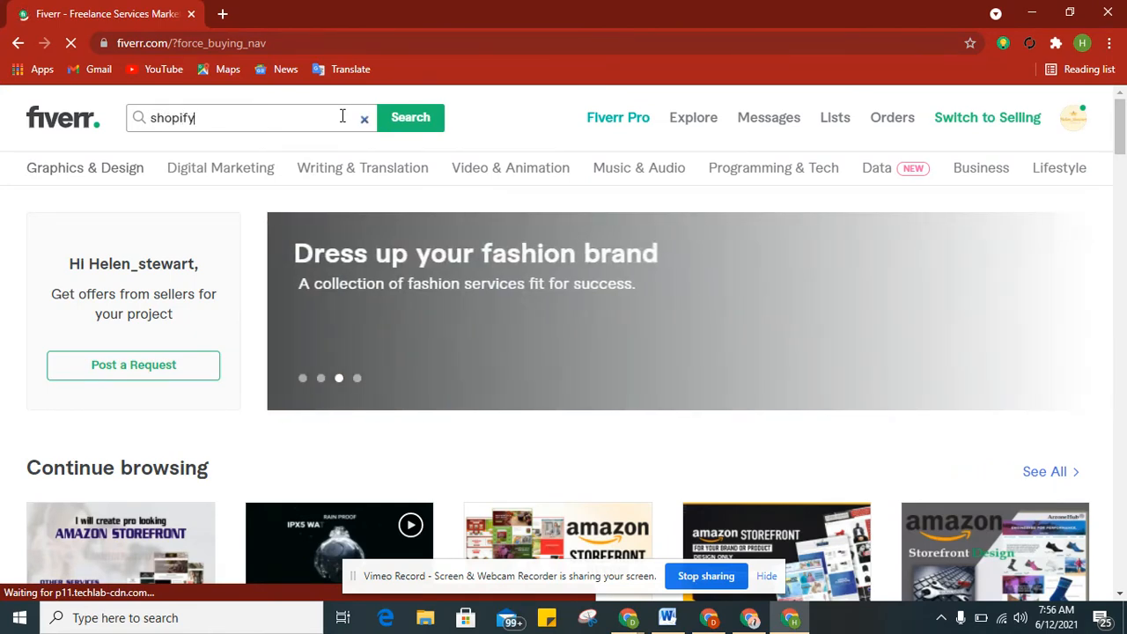
type("dropsh")
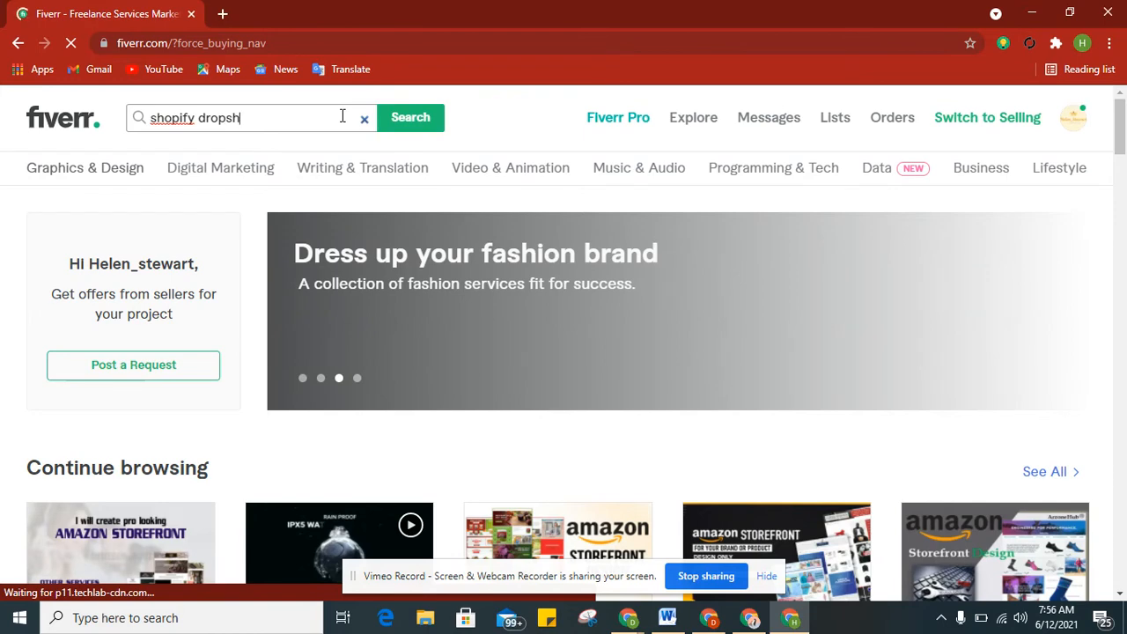
type("ipping store")
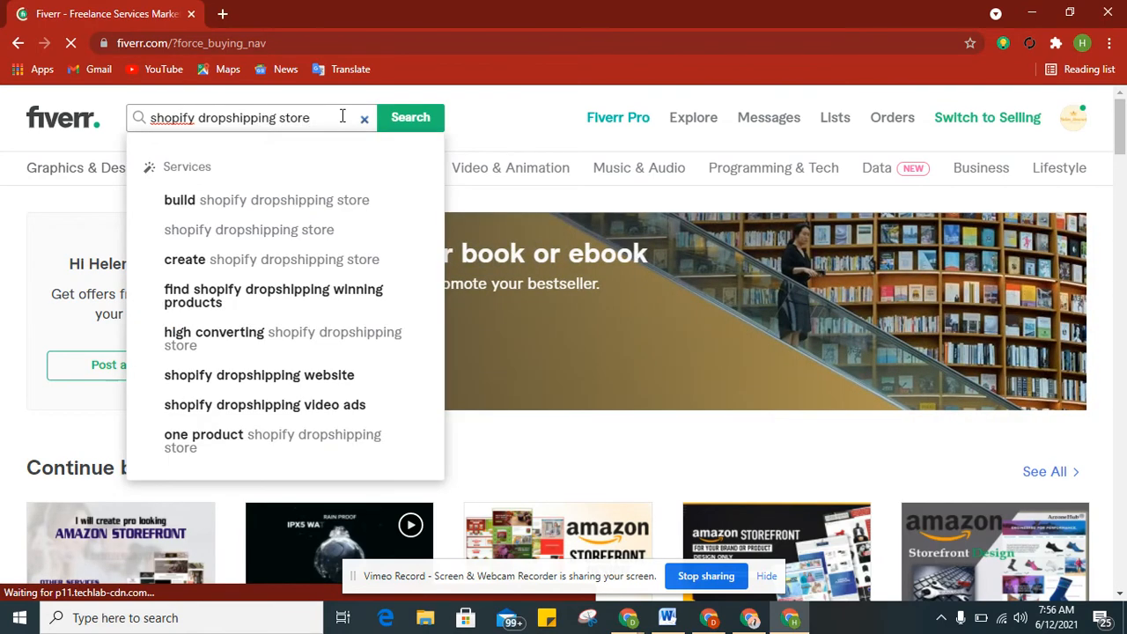
left_click(411, 119)
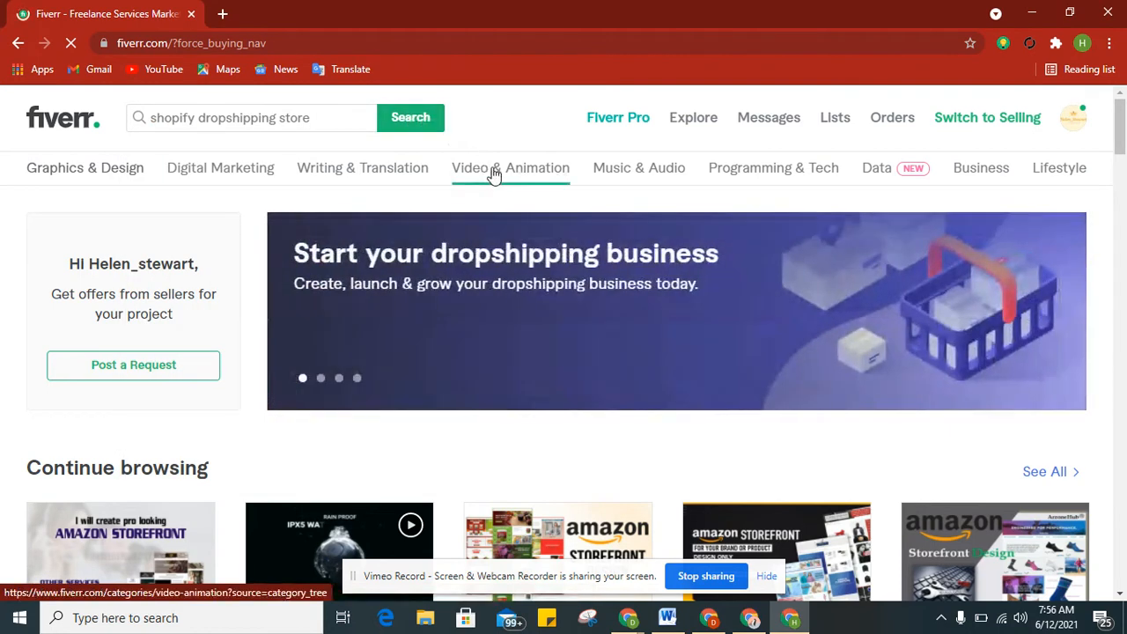
mouse_move(495, 172)
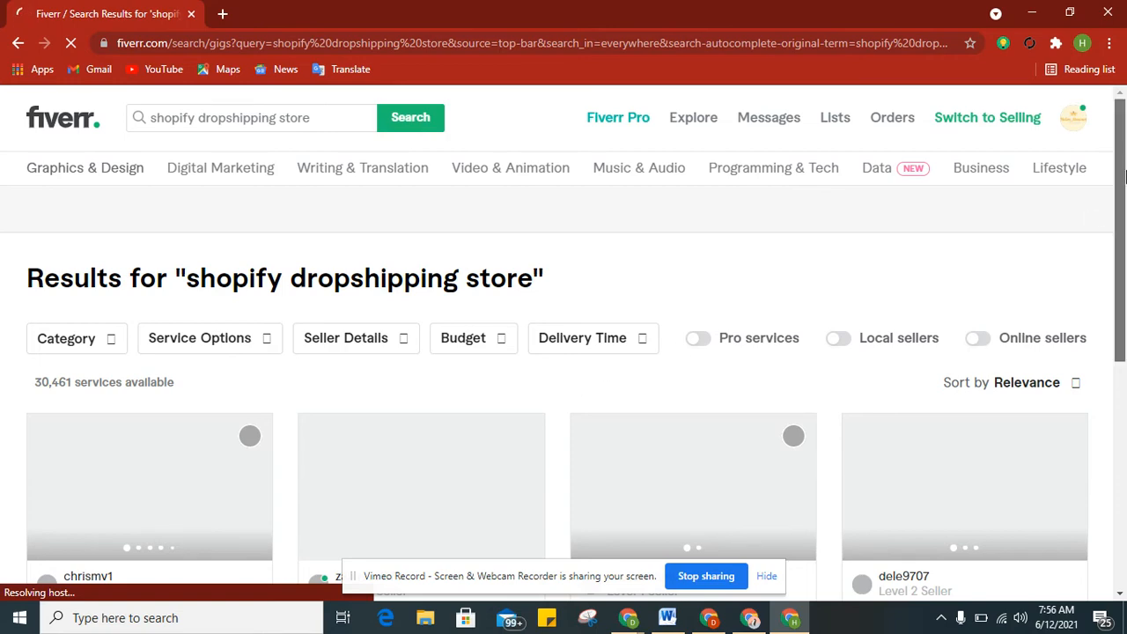
left_click_drag(1124, 178, 1121, 205)
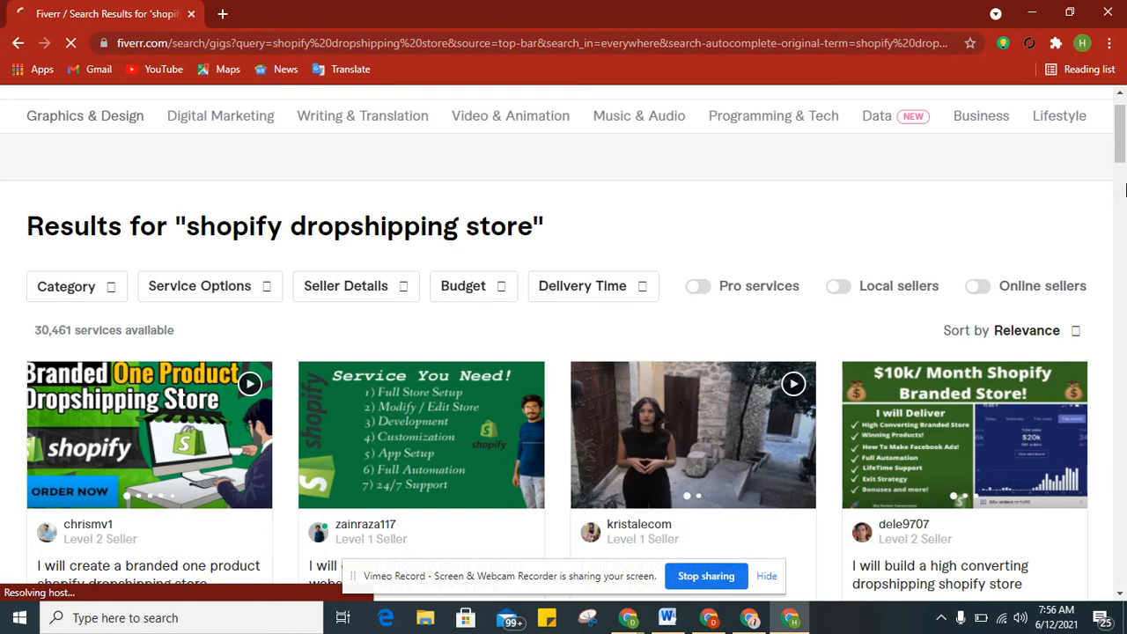
scroll(1120, 158, "down", 2)
left_click_drag(1123, 156, 1123, 131)
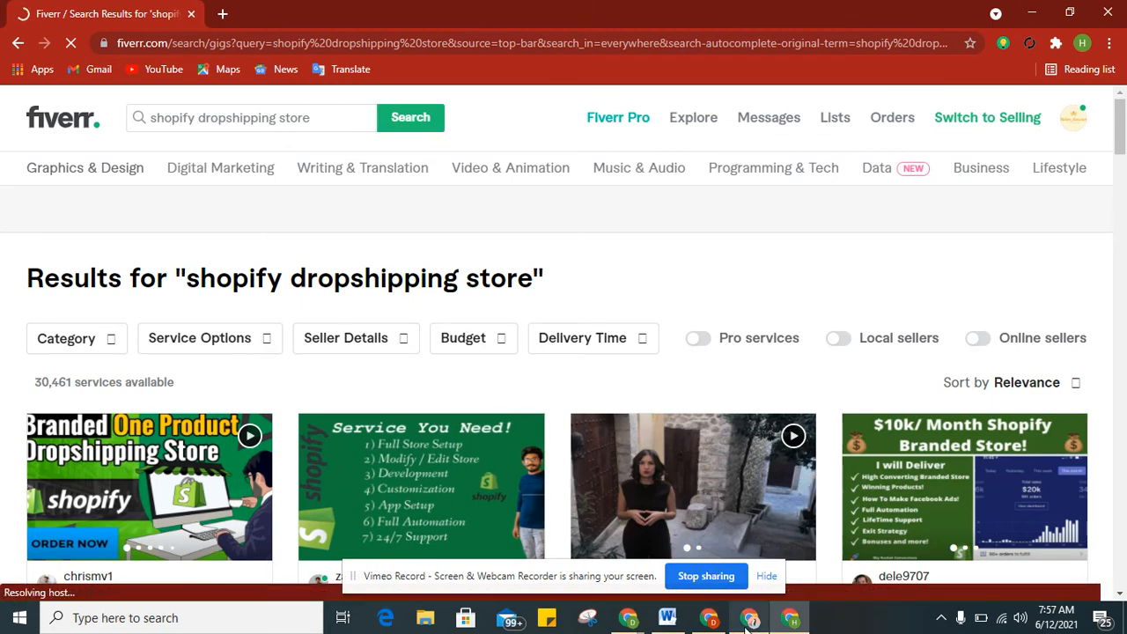
Switch to the Edit Gig window, paste the copied competitor text as the gig description and review it from its beginning
mouse_move(748, 620)
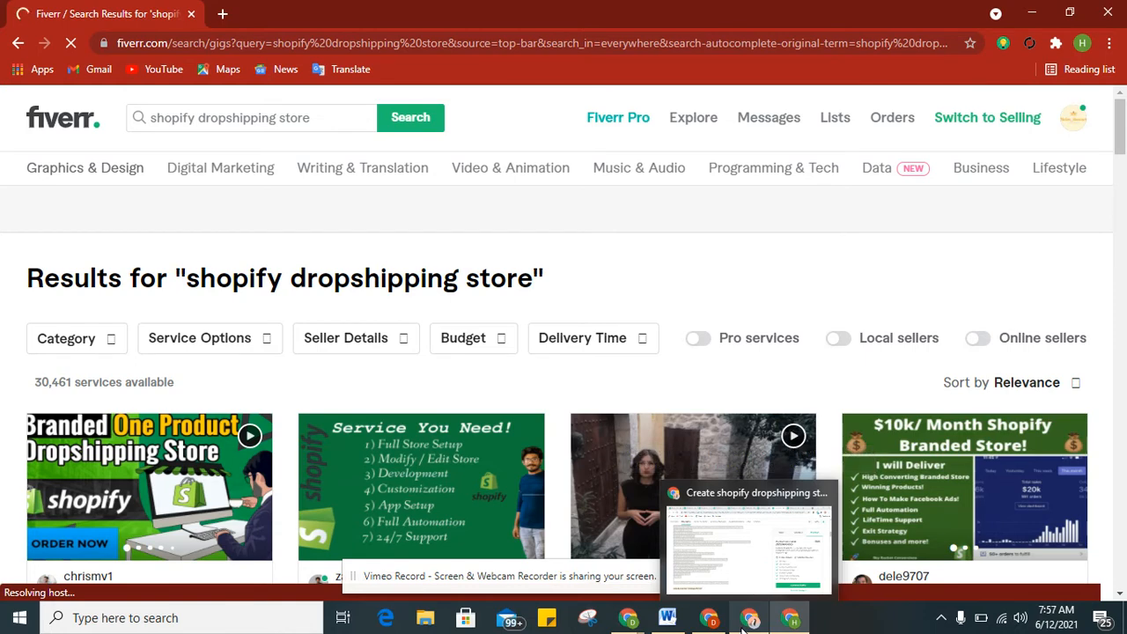
left_click(744, 622)
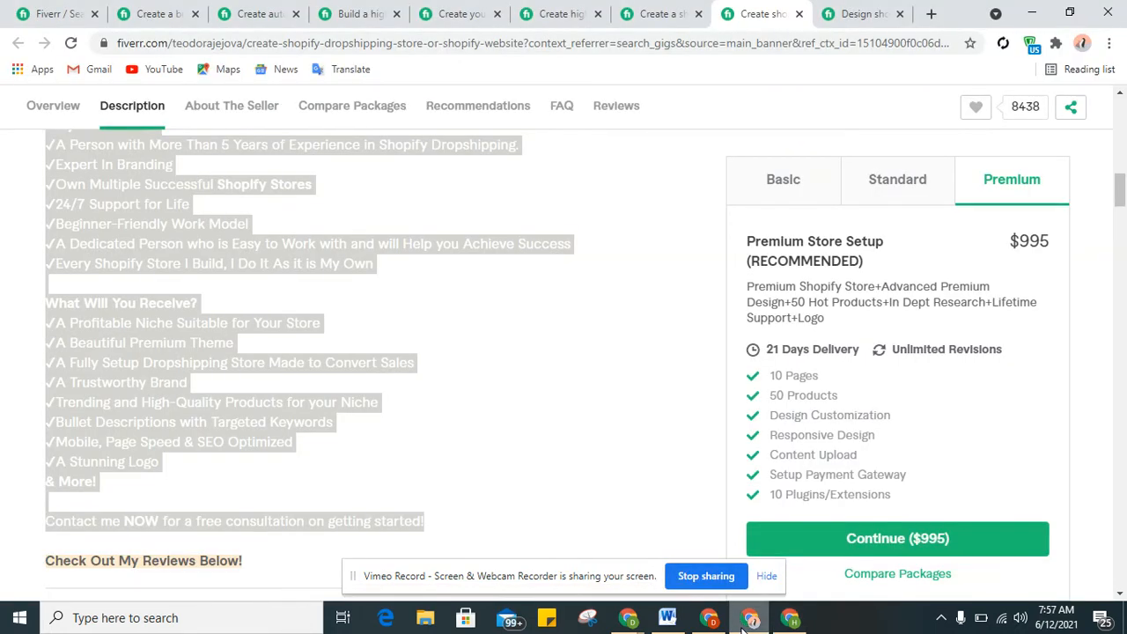
mouse_move(710, 622)
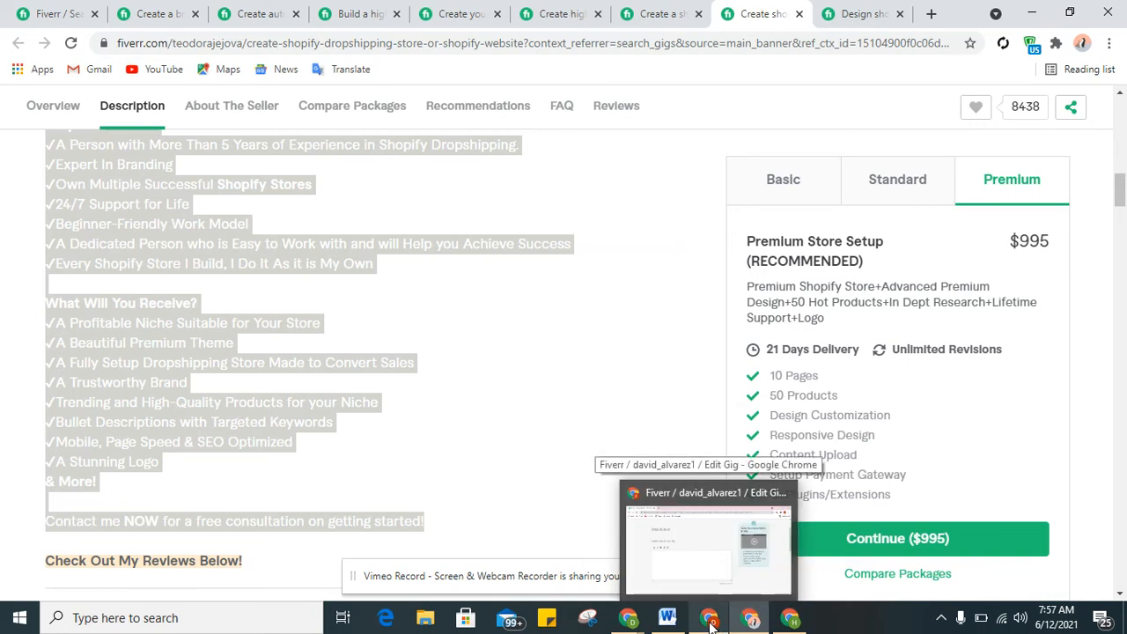
left_click(710, 622)
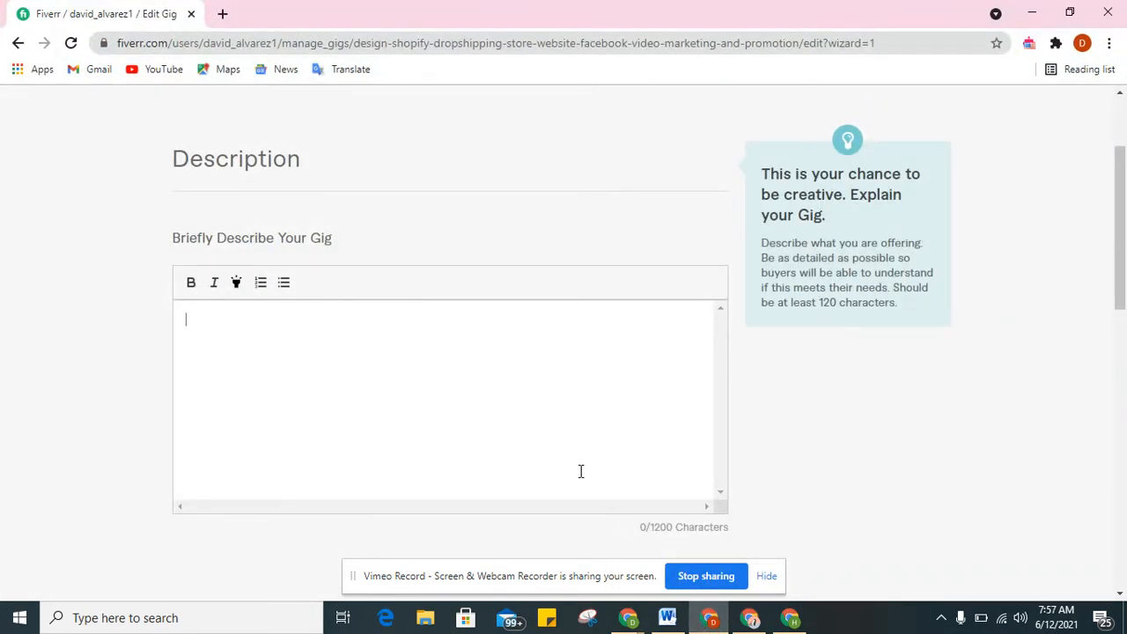
key("ctrl+v")
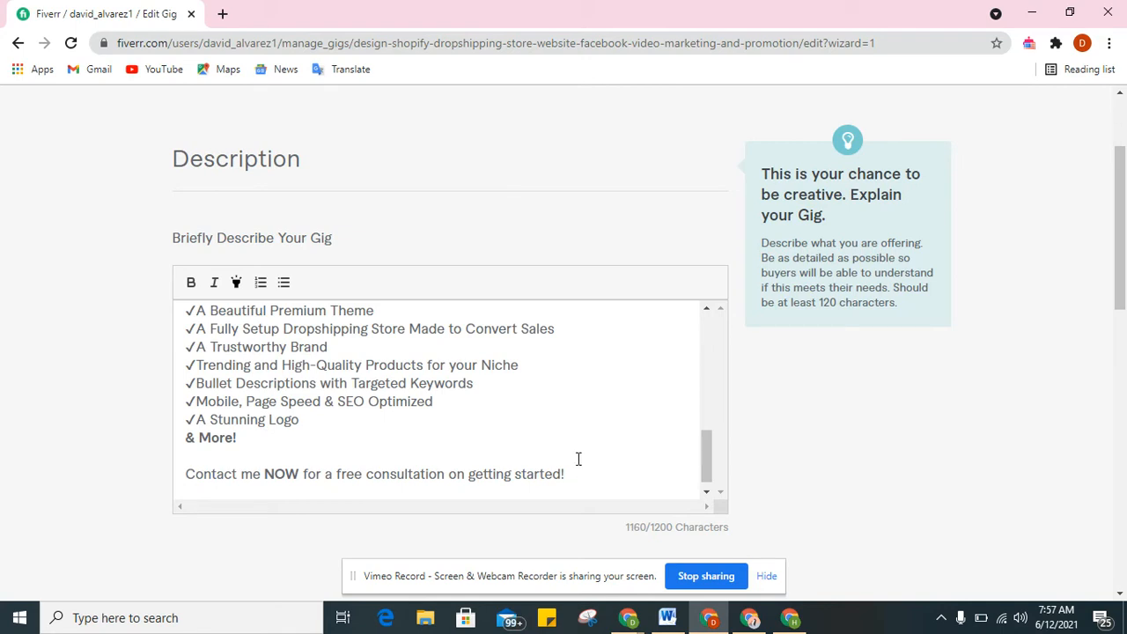
left_click_drag(712, 437, 712, 294)
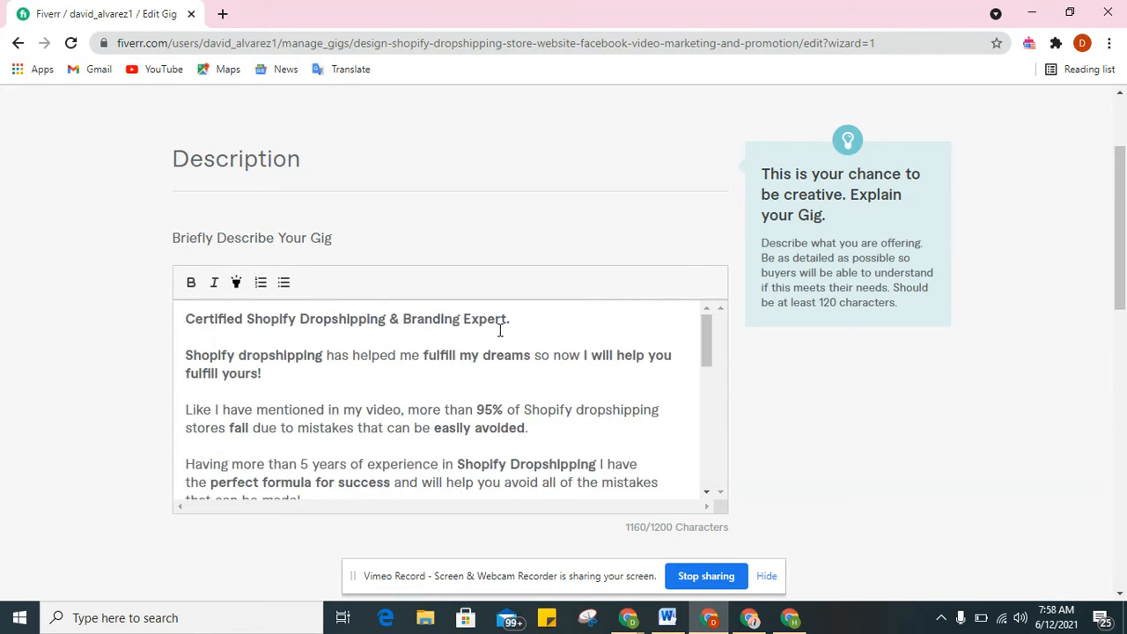
left_click_drag(1121, 236, 1125, 341)
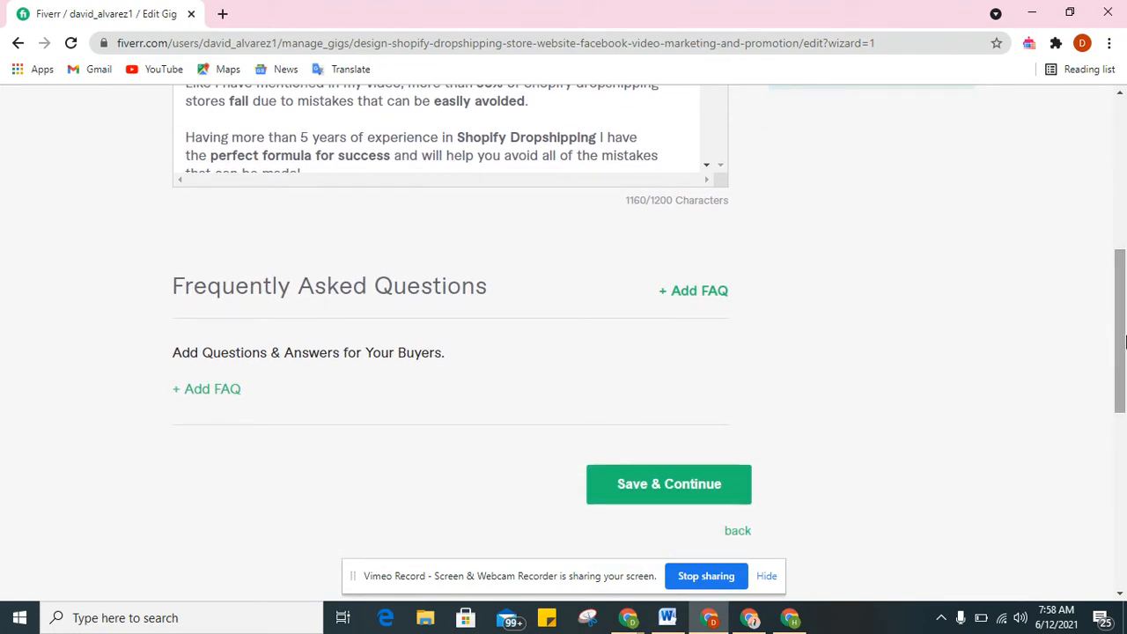
left_click(202, 389)
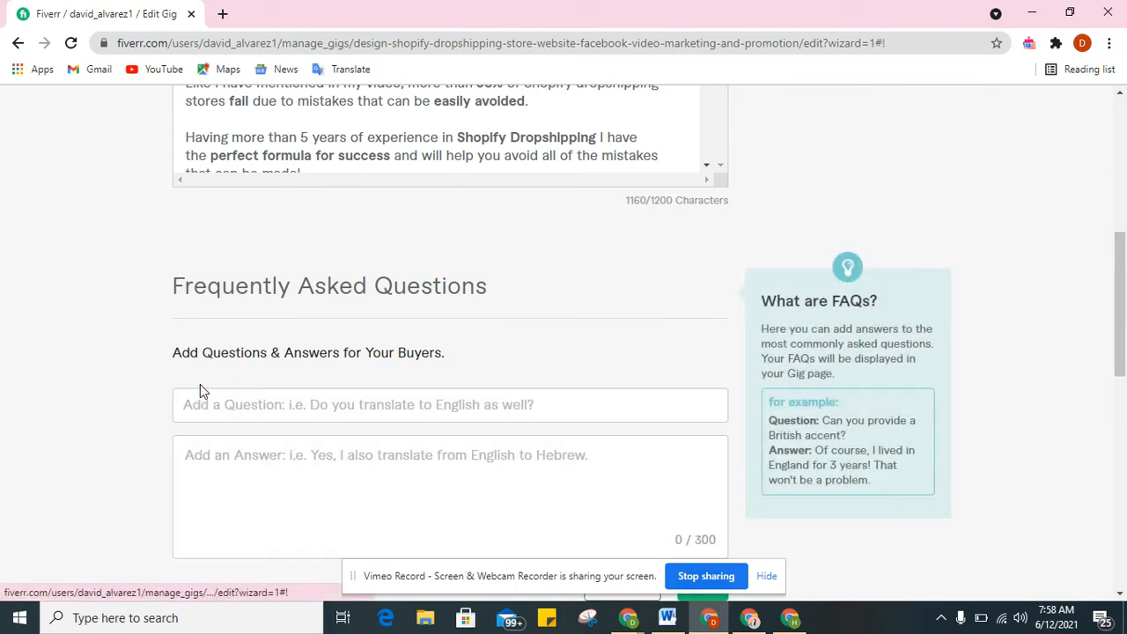
left_click_drag(1124, 249, 1125, 281)
left_click(639, 478)
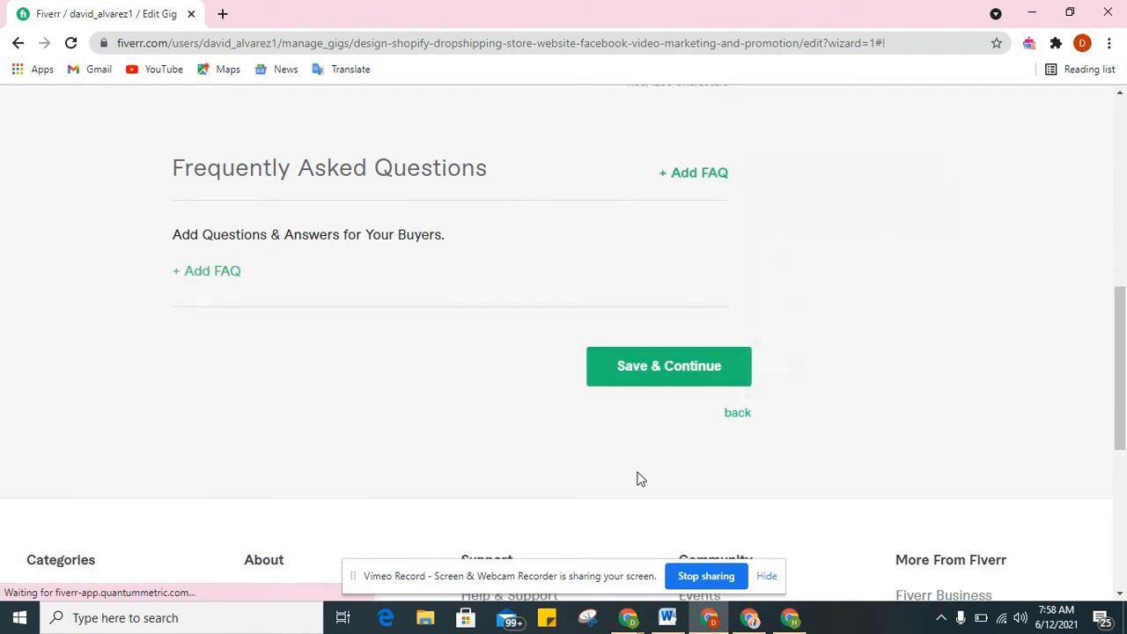
Save the gig's Description & FAQ page without any FAQ and continue to the next stage
left_click(661, 371)
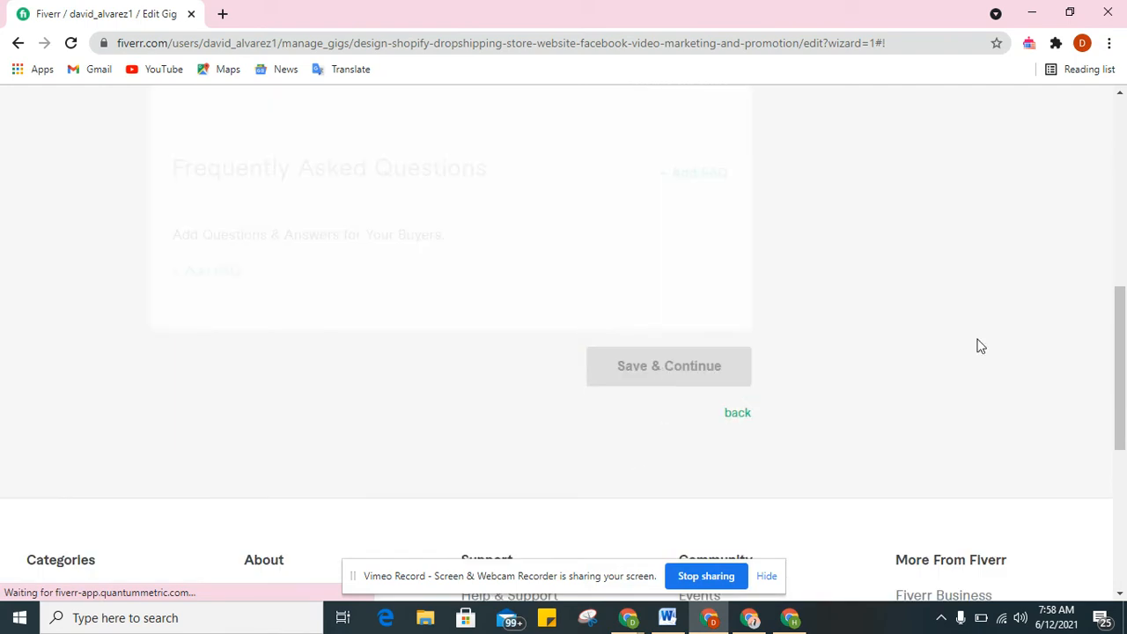
left_click_drag(1114, 314, 1109, 244)
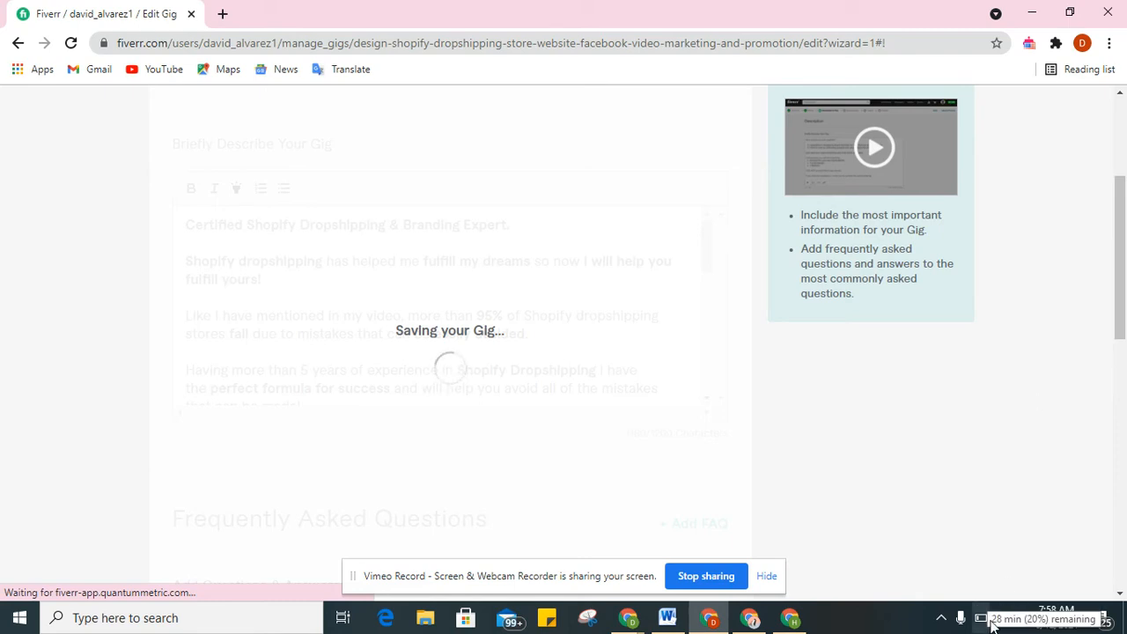
scroll(1124, 219, "up", 3)
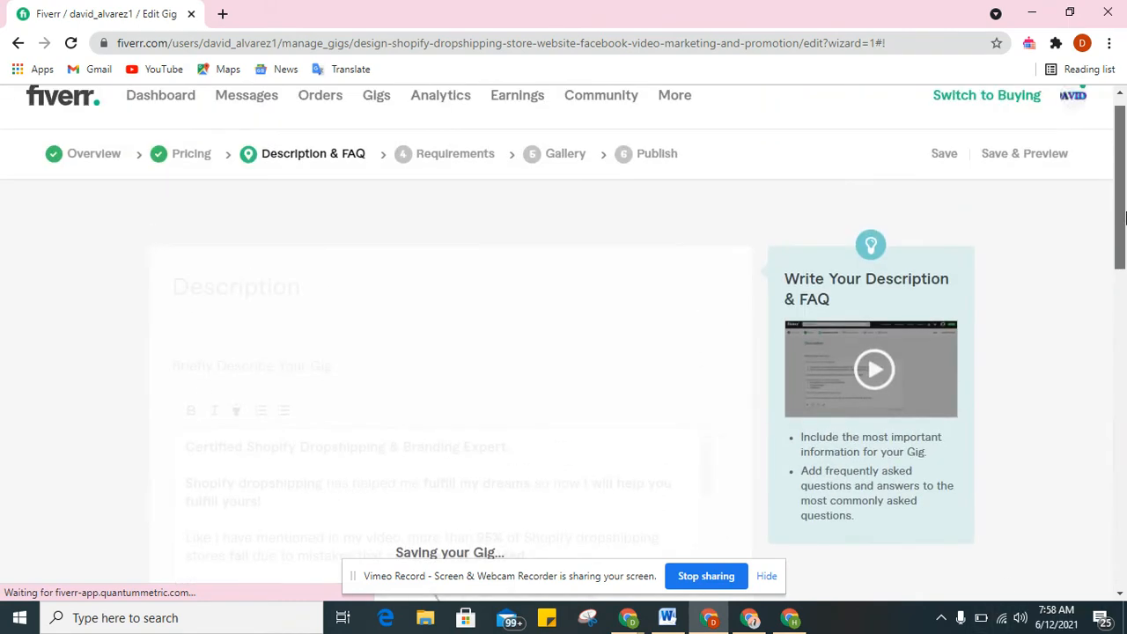
left_click_drag(1124, 218, 1124, 231)
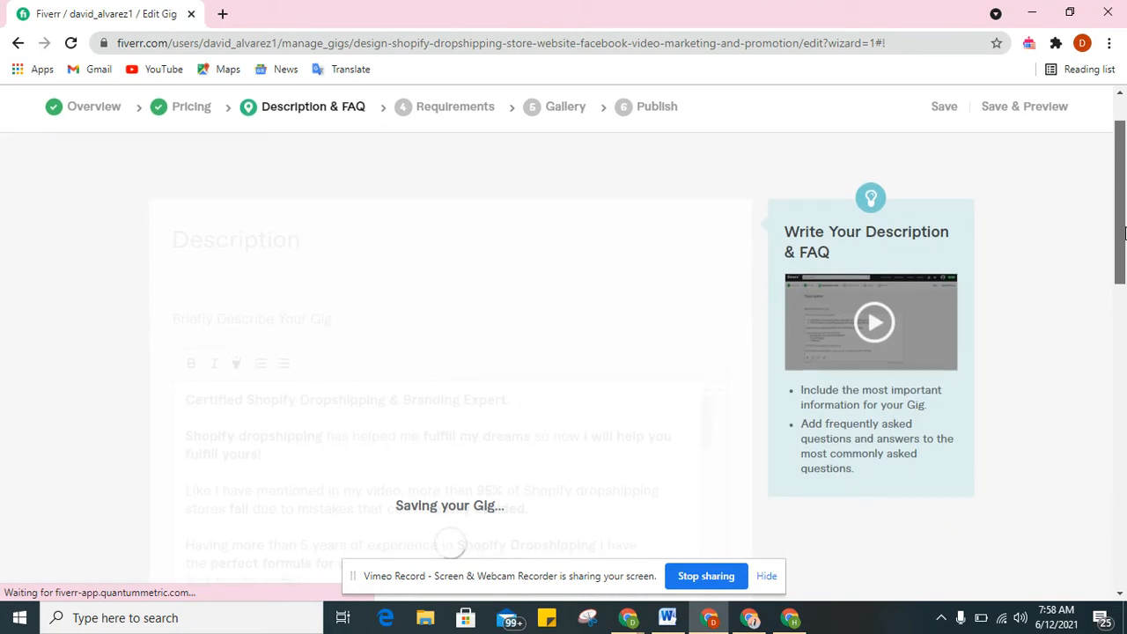
left_click_drag(1124, 232, 1125, 249)
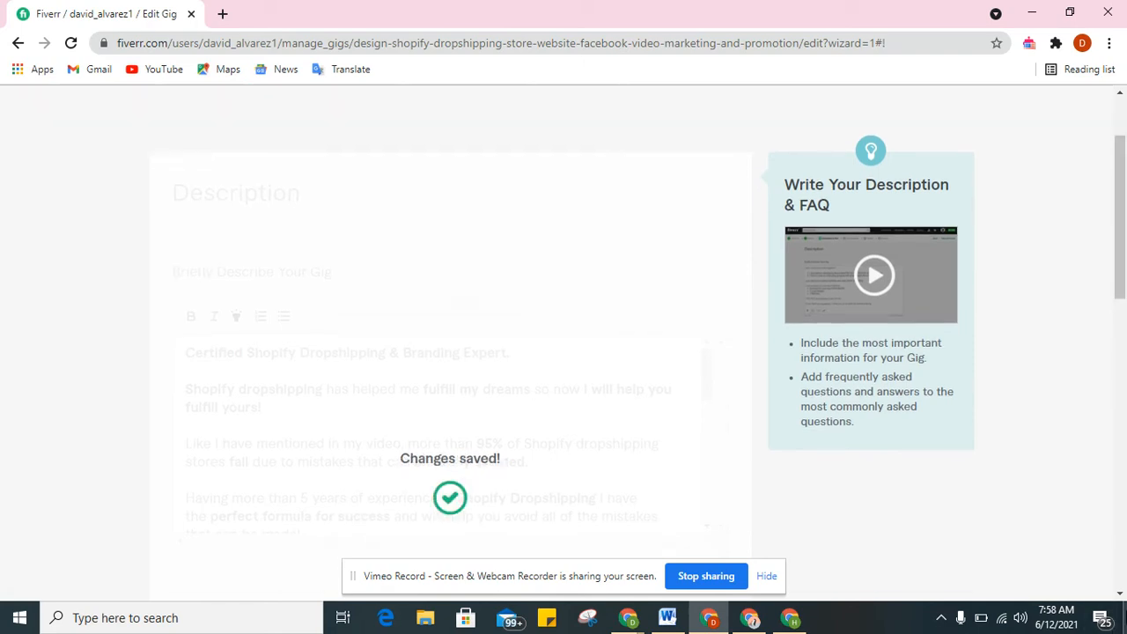
Open another Chrome profile from the desktop, maximize its window, load Canva and dismiss the disabled-extension notice
left_click(1125, 617)
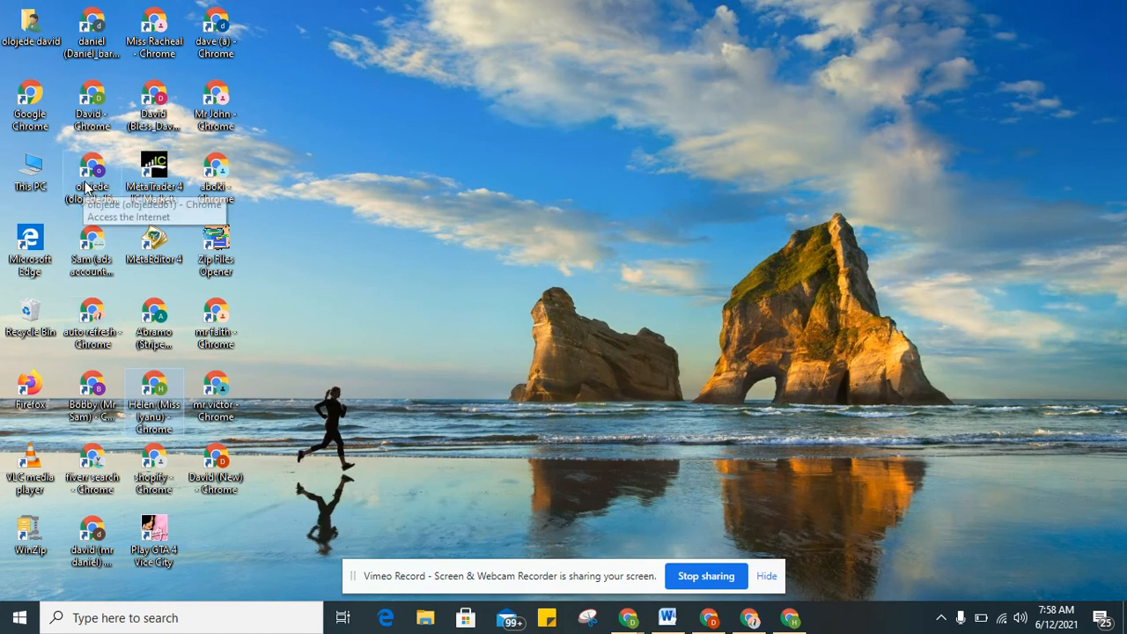
left_click(86, 187)
double_click(85, 187)
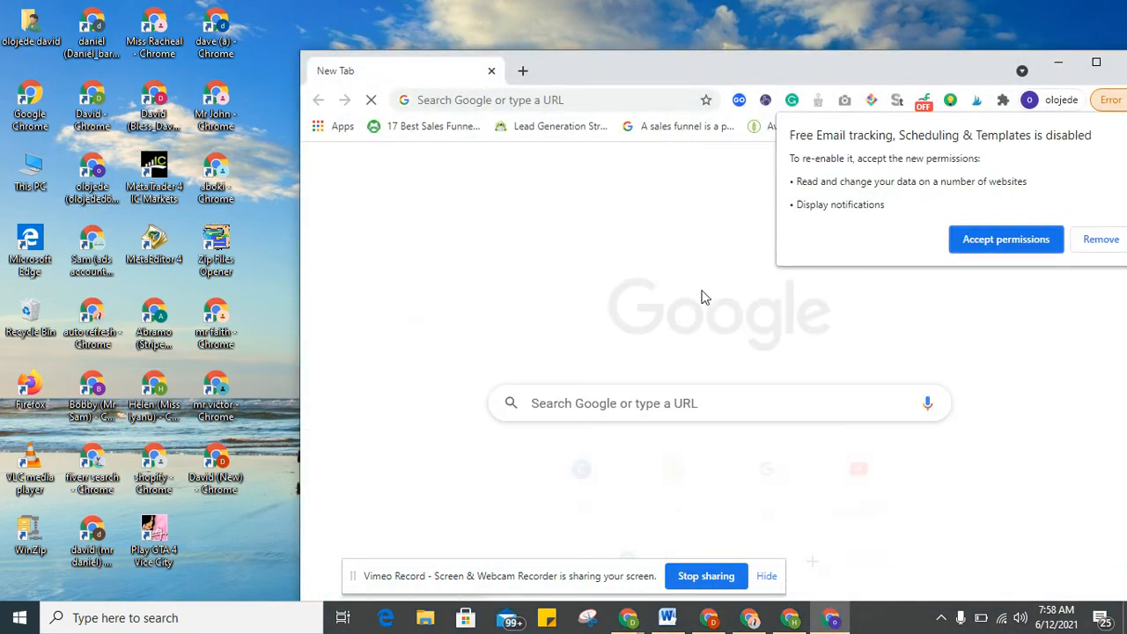
left_click(1093, 67)
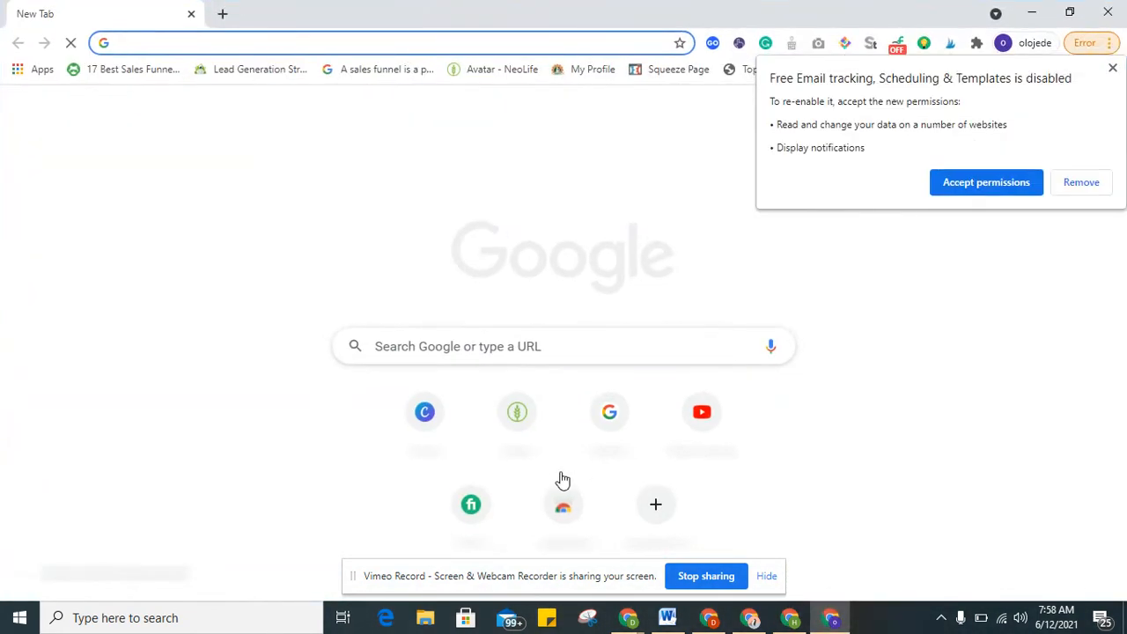
left_click(430, 425)
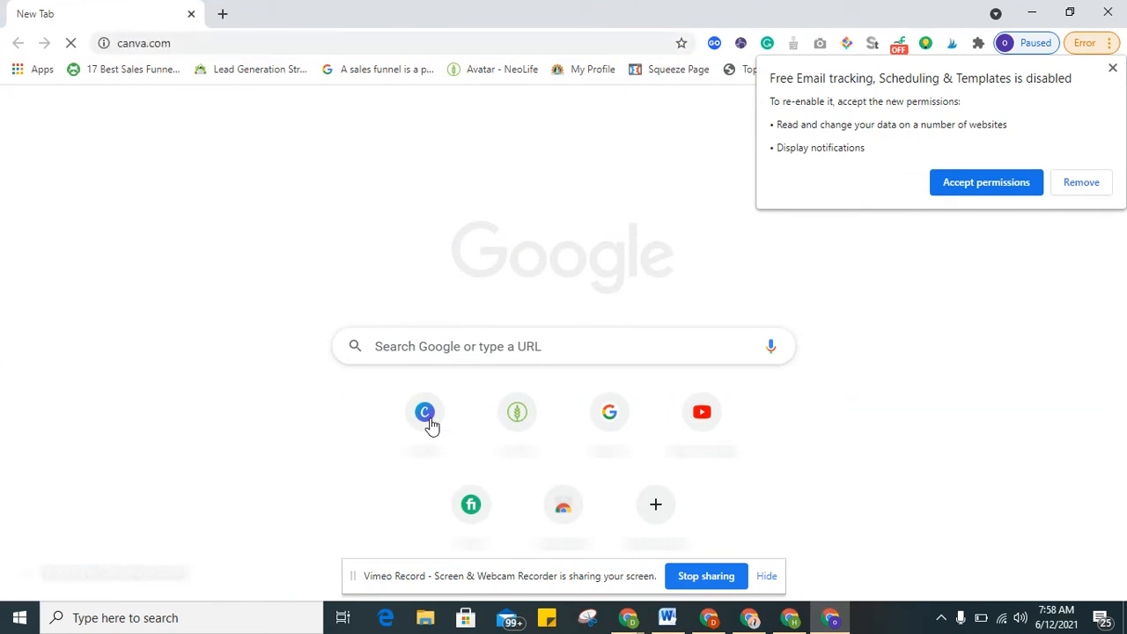
left_click(1112, 68)
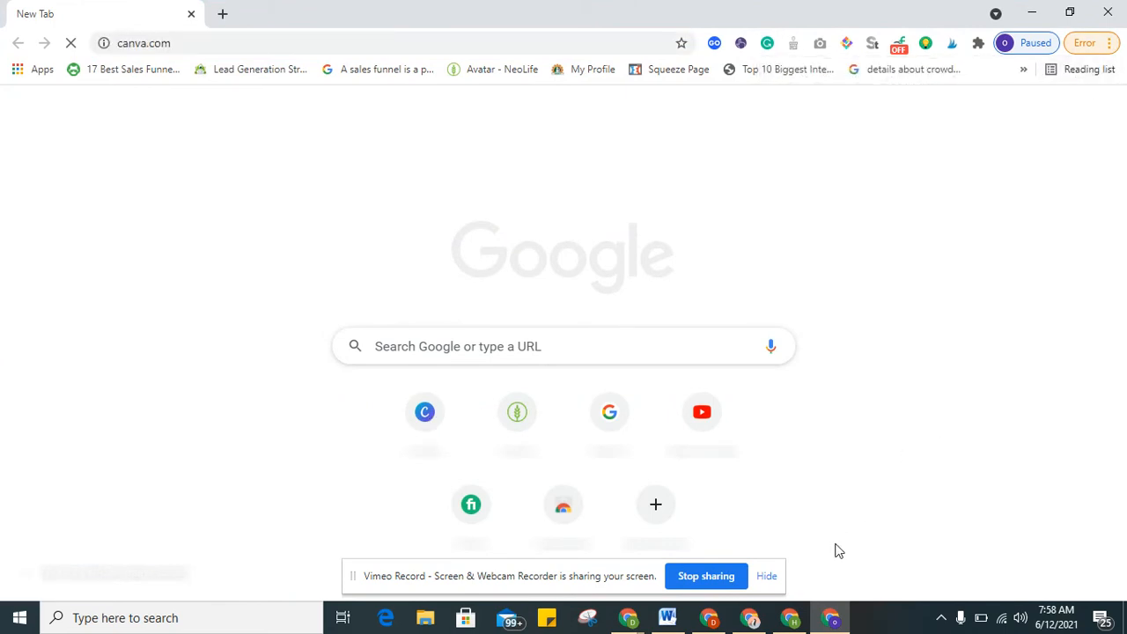
left_click(791, 617)
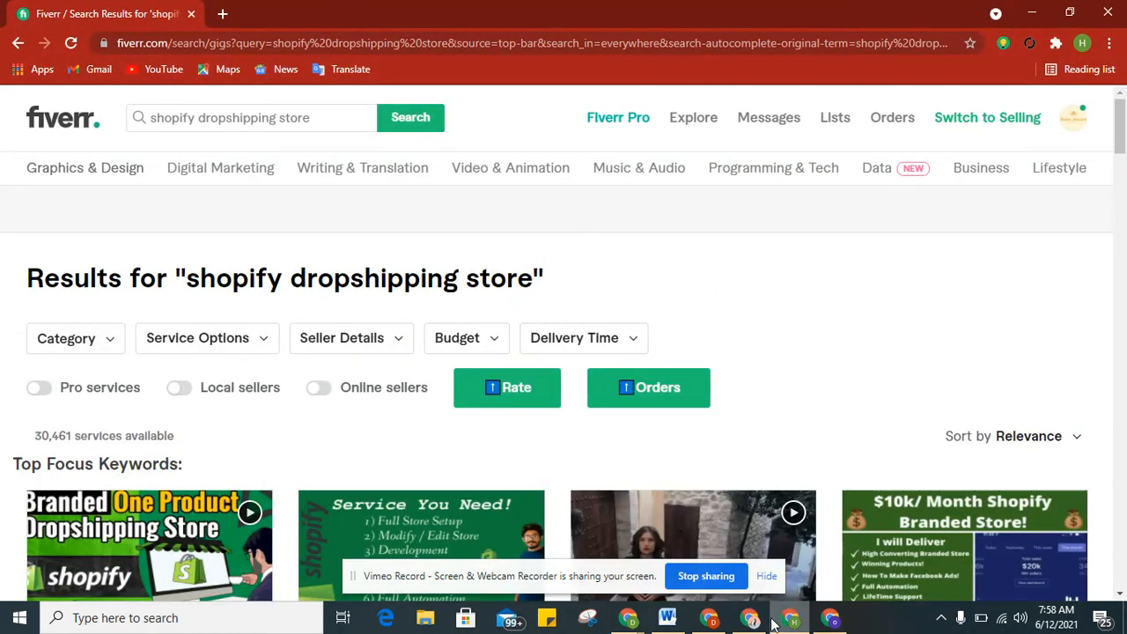
left_click(750, 619)
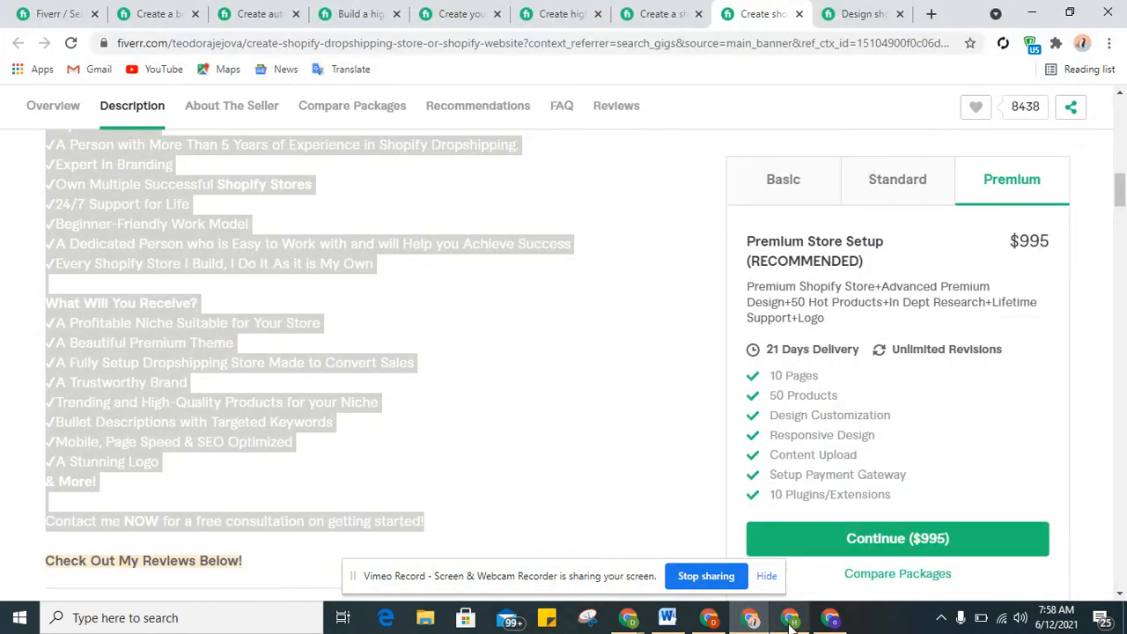
left_click(791, 620)
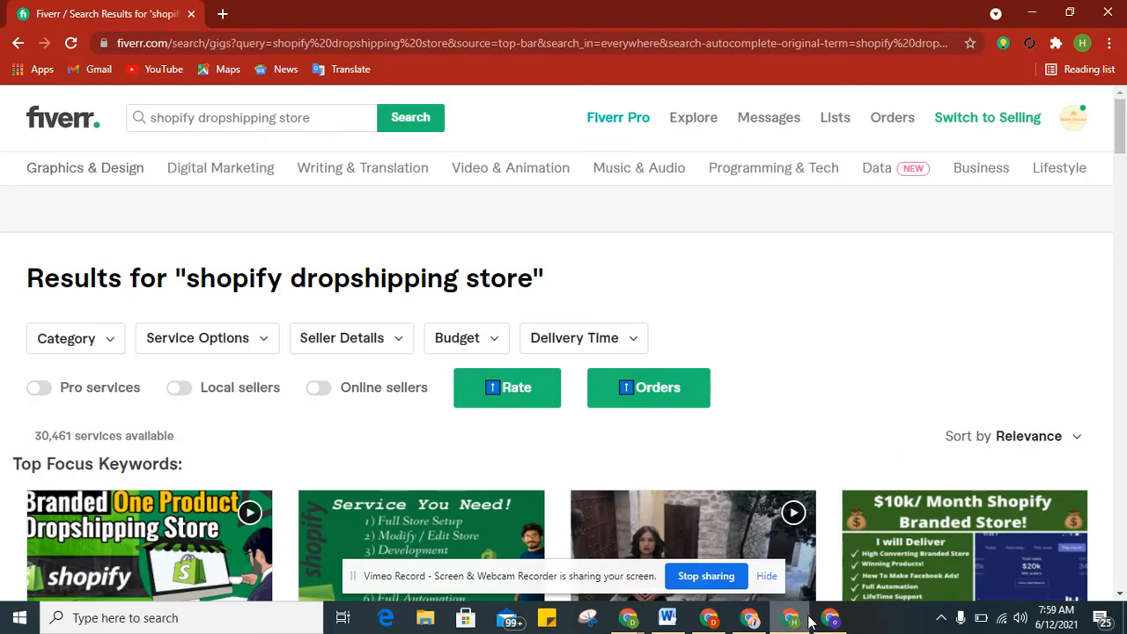
Return to the Edit Gig window and reload the page until the gig wizard loads again
left_click(712, 620)
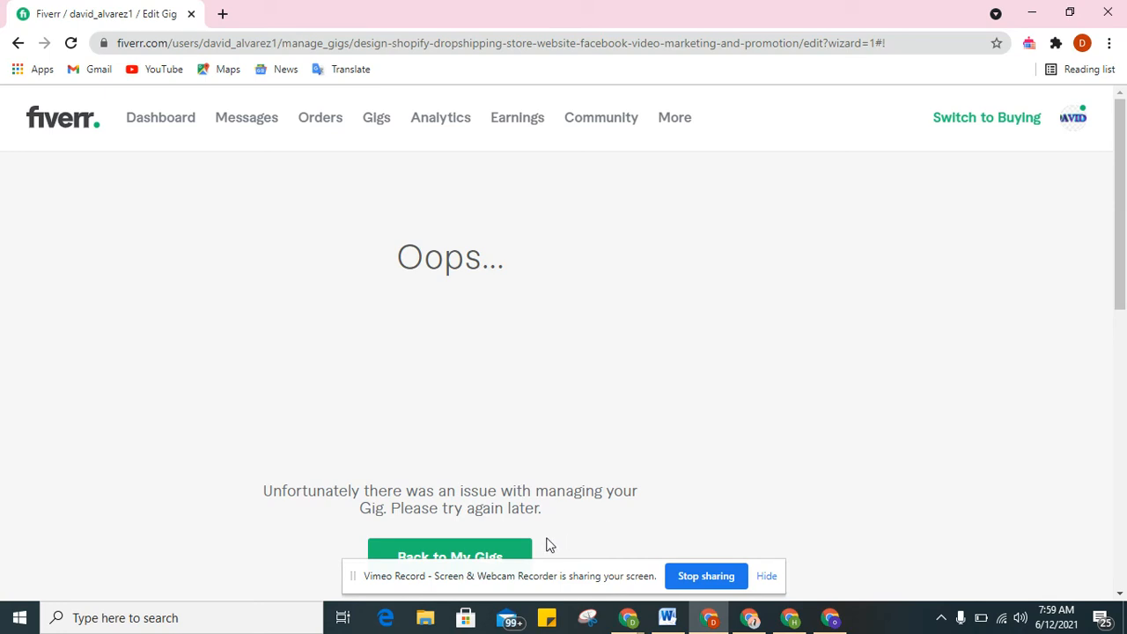
left_click(72, 44)
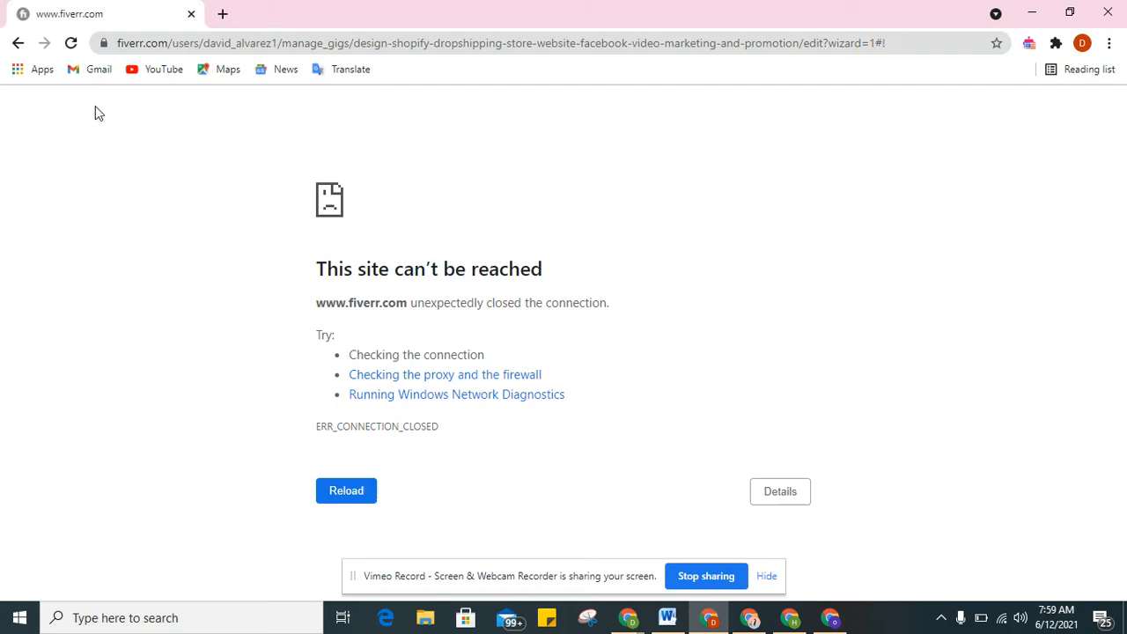
left_click(72, 43)
left_click(1027, 44)
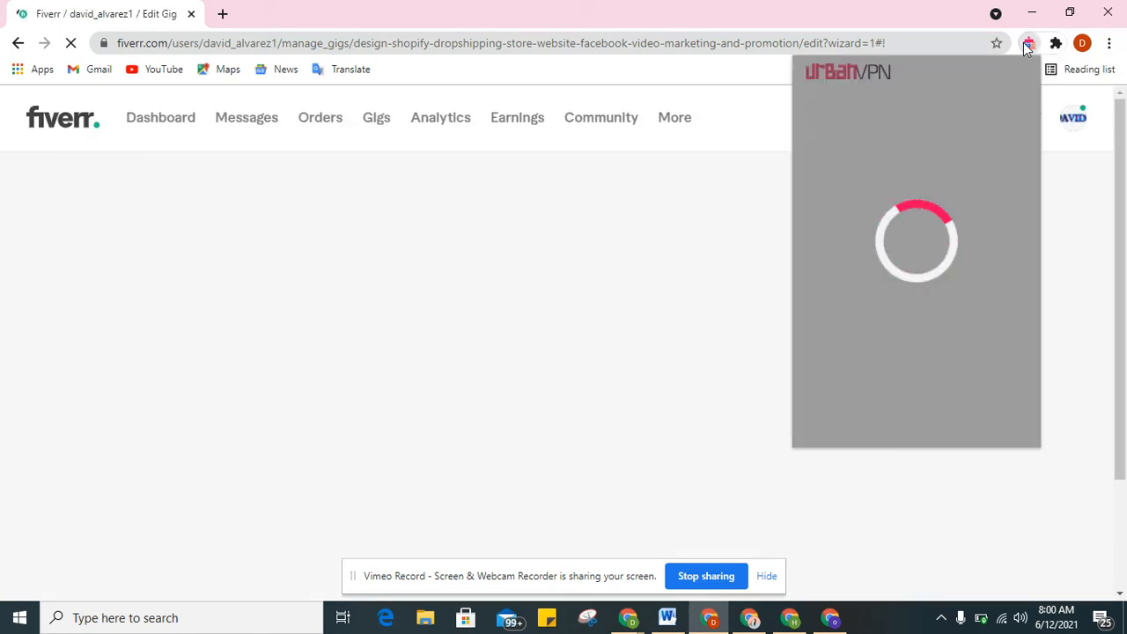
left_click(664, 5)
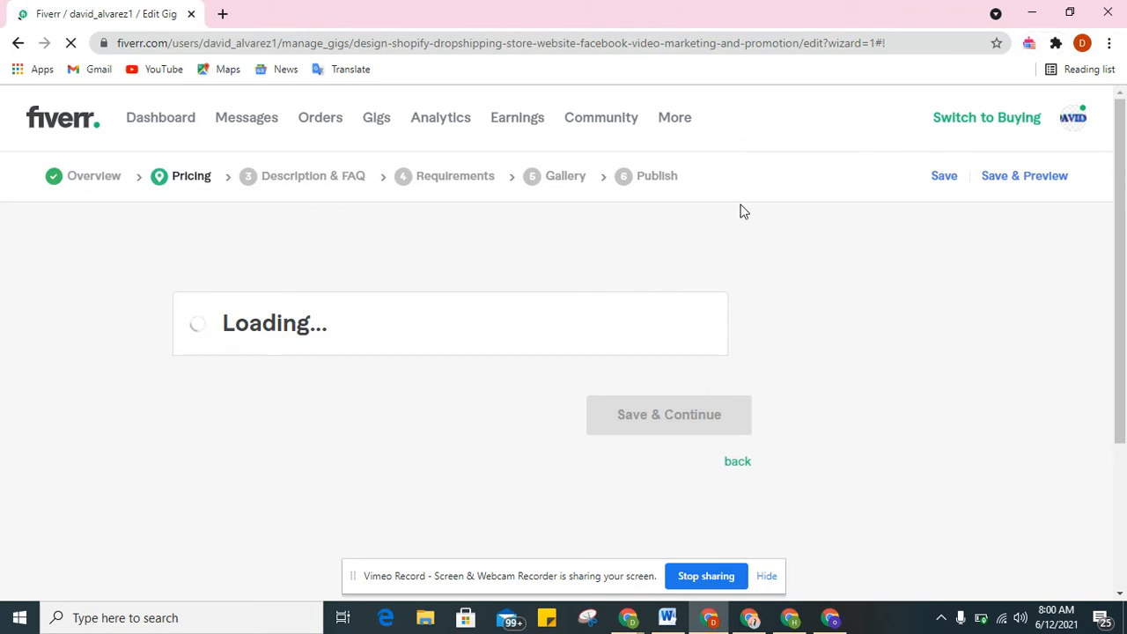
left_click_drag(1124, 194, 1125, 284)
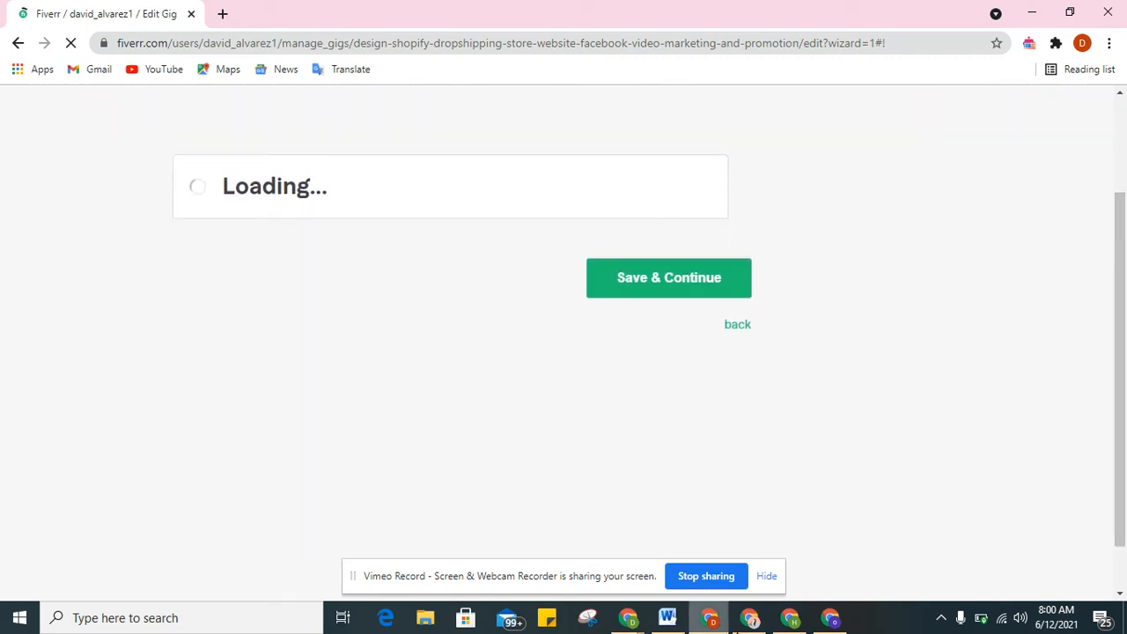
Switch to Canva, postpone the email confirmation, browse the suggested design types and start a new Website design
left_click(831, 618)
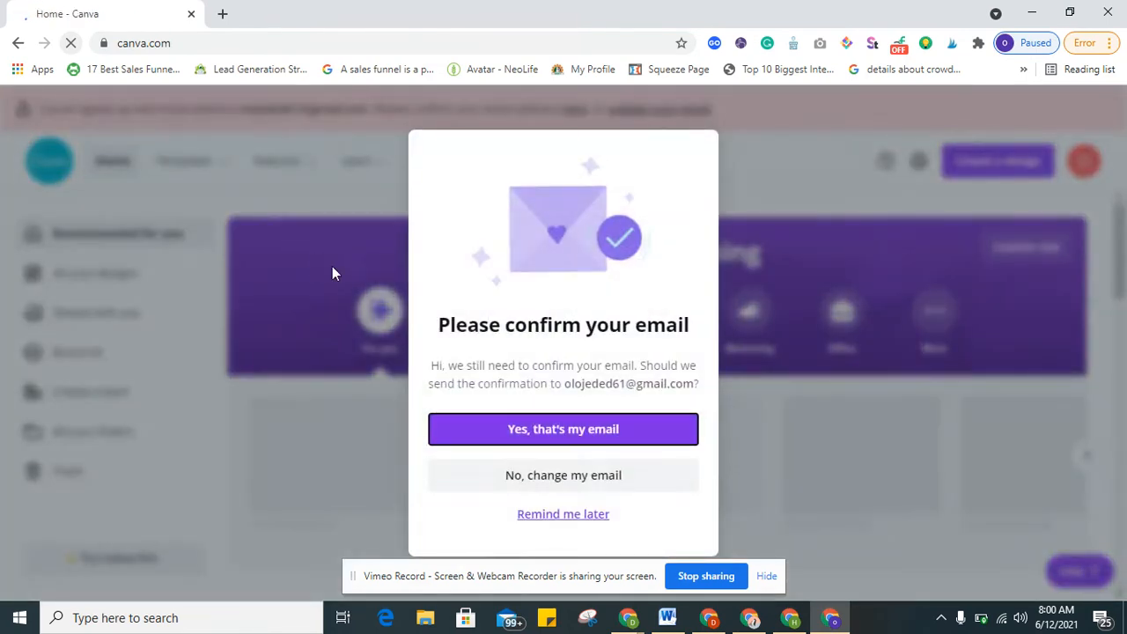
left_click(560, 514)
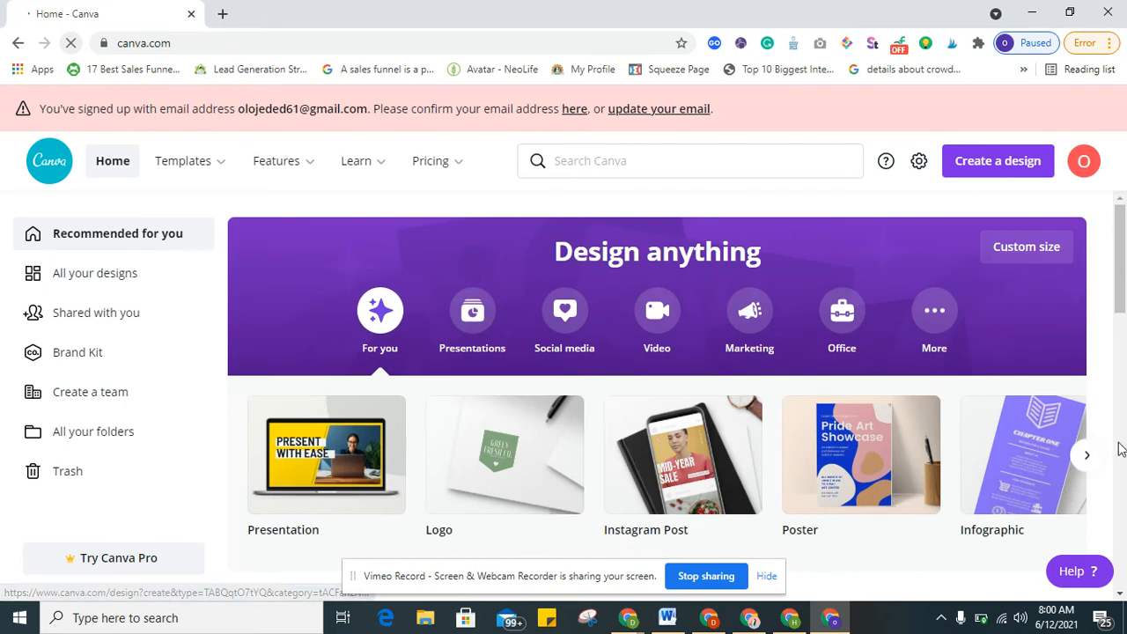
left_click(1087, 455)
left_click(1087, 455)
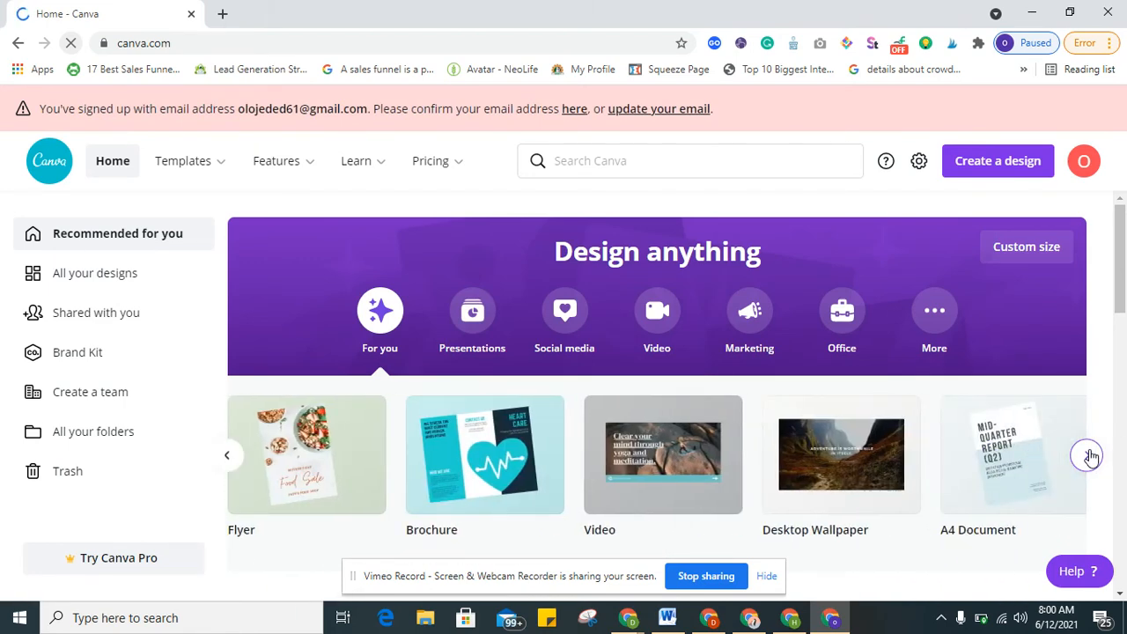
left_click(1090, 455)
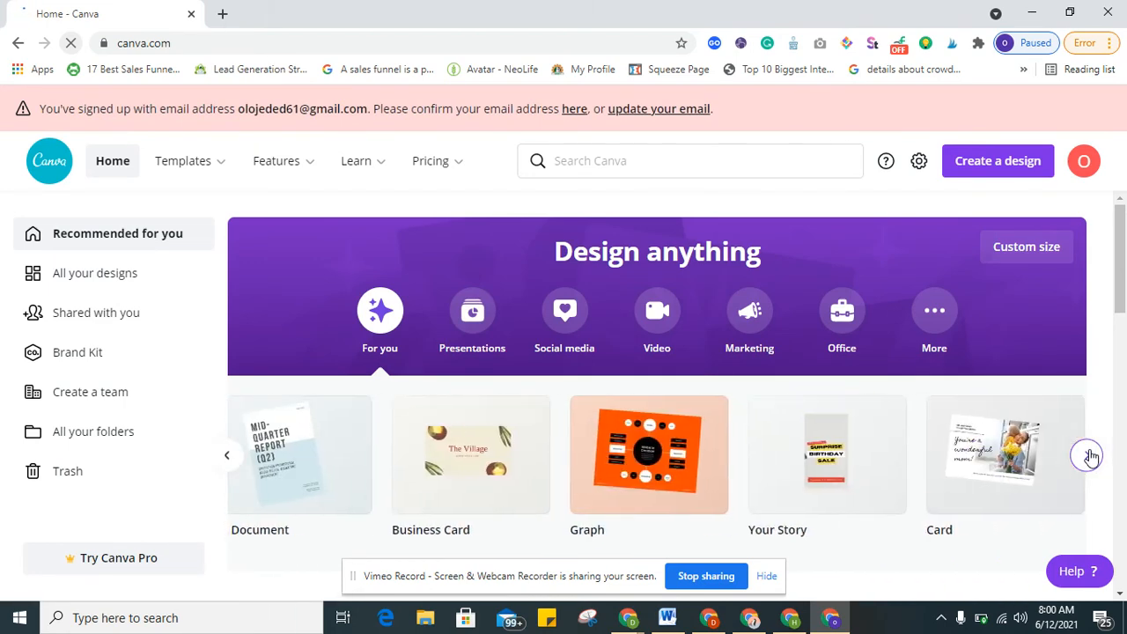
left_click(1090, 455)
left_click(1009, 455)
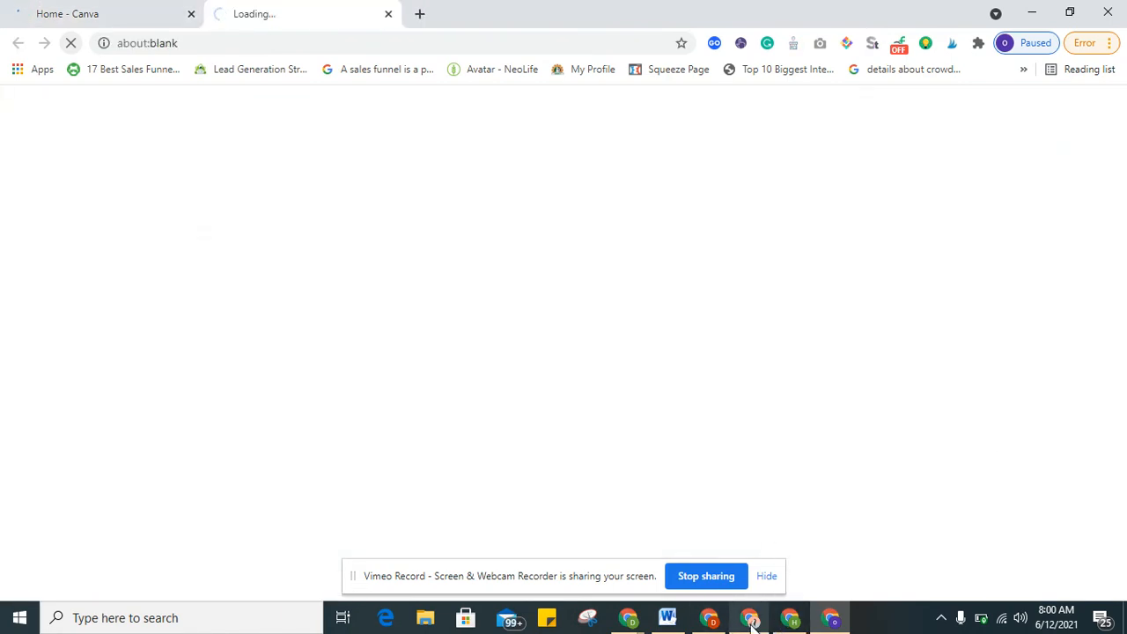
Return to the Edit Gig window and save the Scope & Pricing page as it is to continue to the description stage
left_click(713, 618)
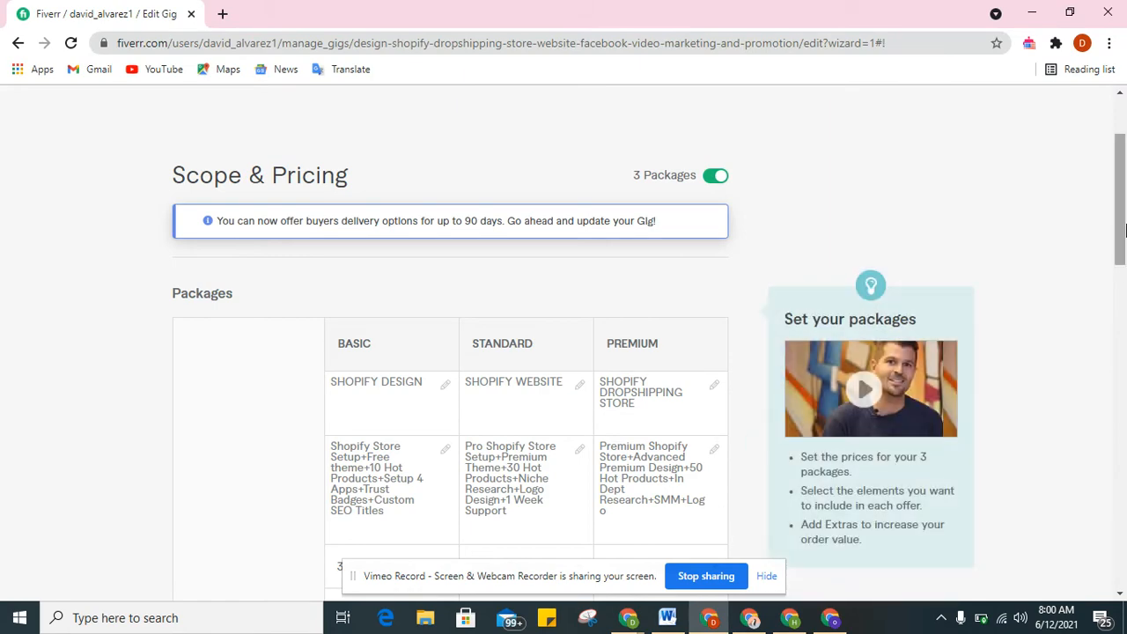
left_click_drag(1120, 231, 1125, 553)
left_click(709, 478)
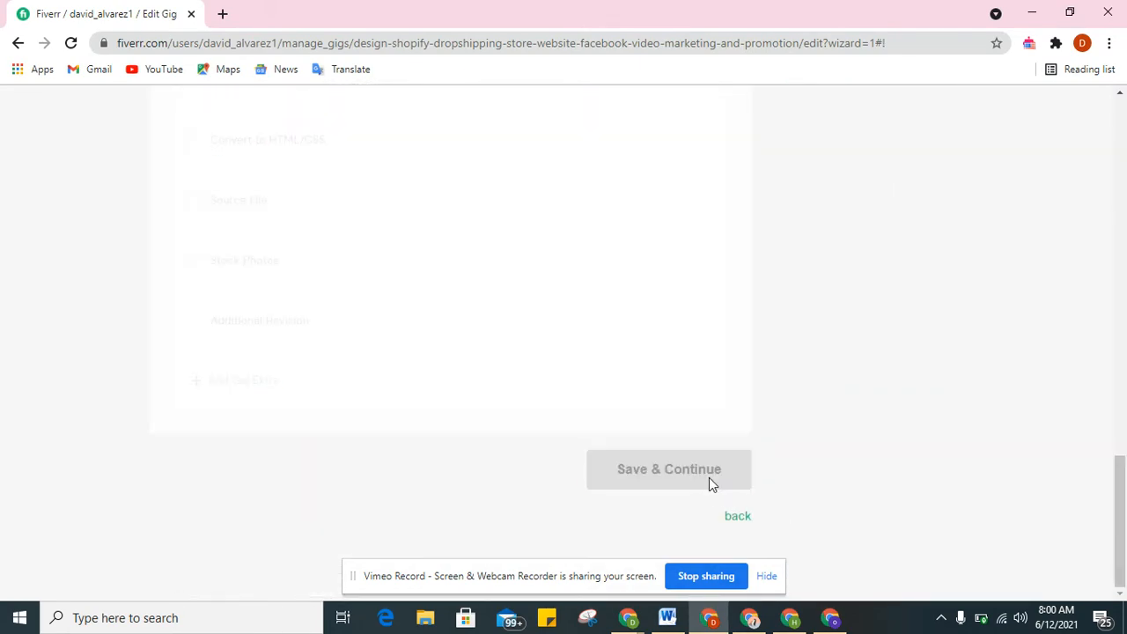
left_click_drag(1121, 483, 1092, 356)
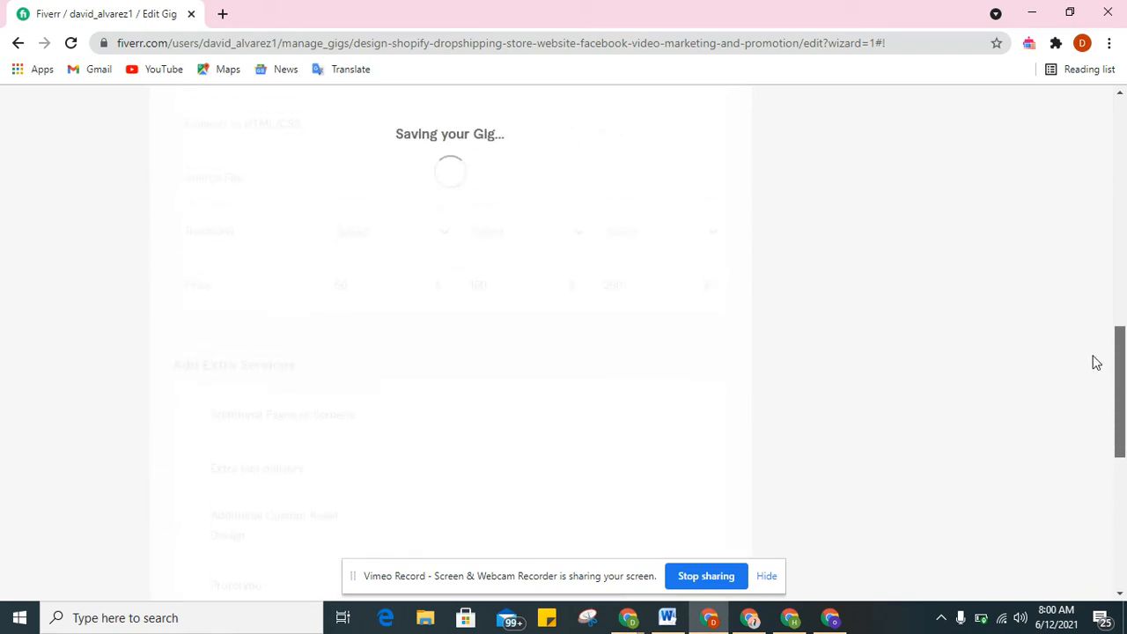
left_click(827, 621)
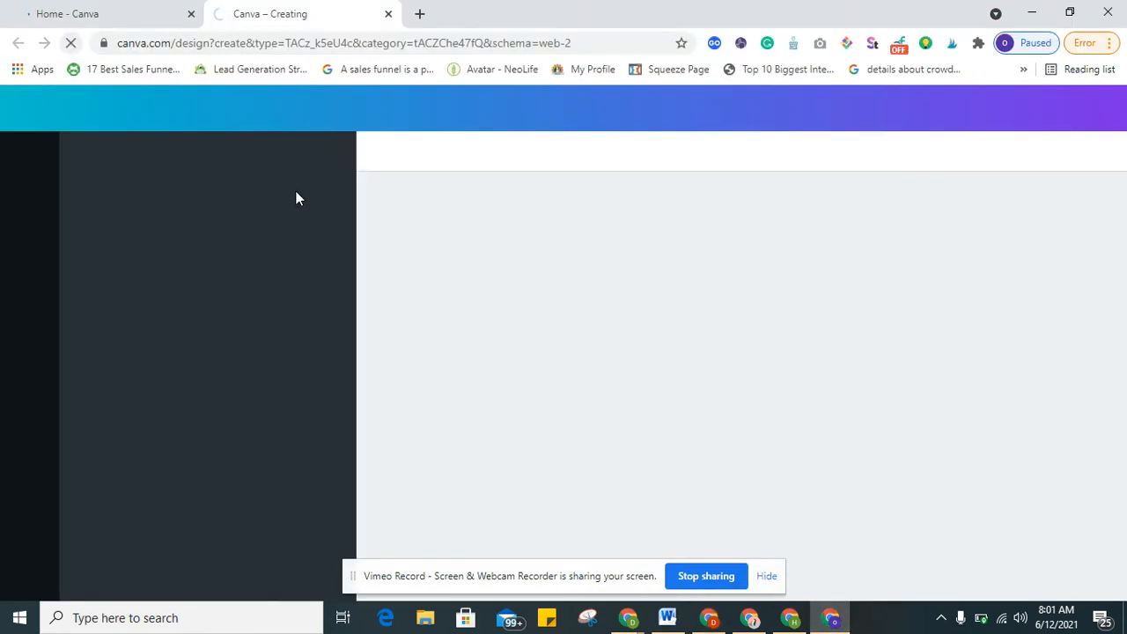
left_click(719, 626)
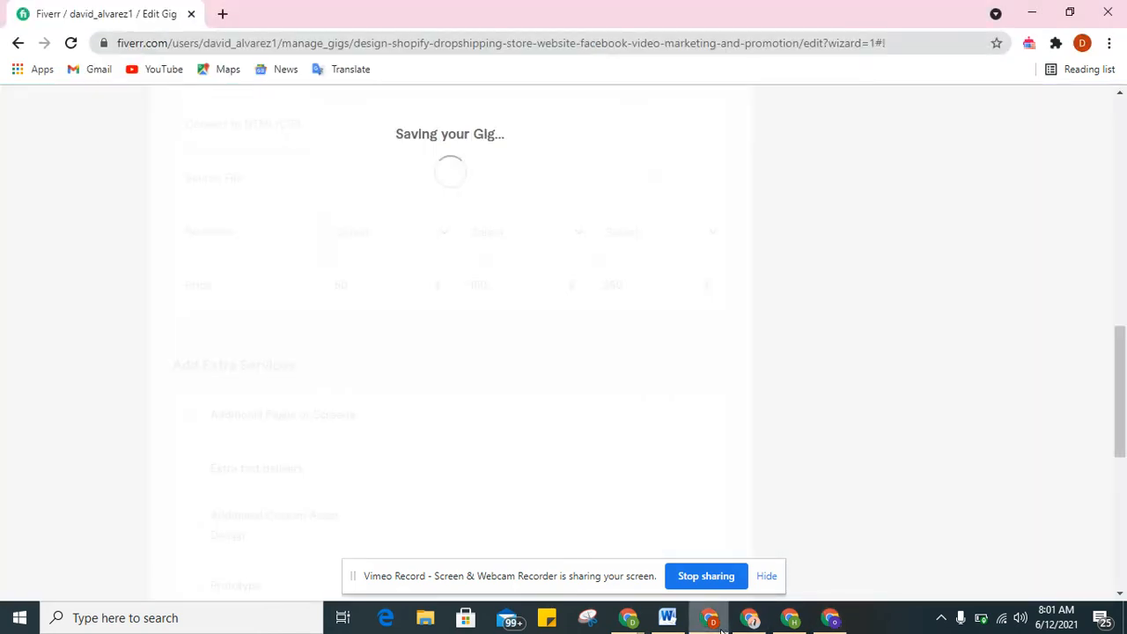
left_click_drag(1120, 447, 1121, 386)
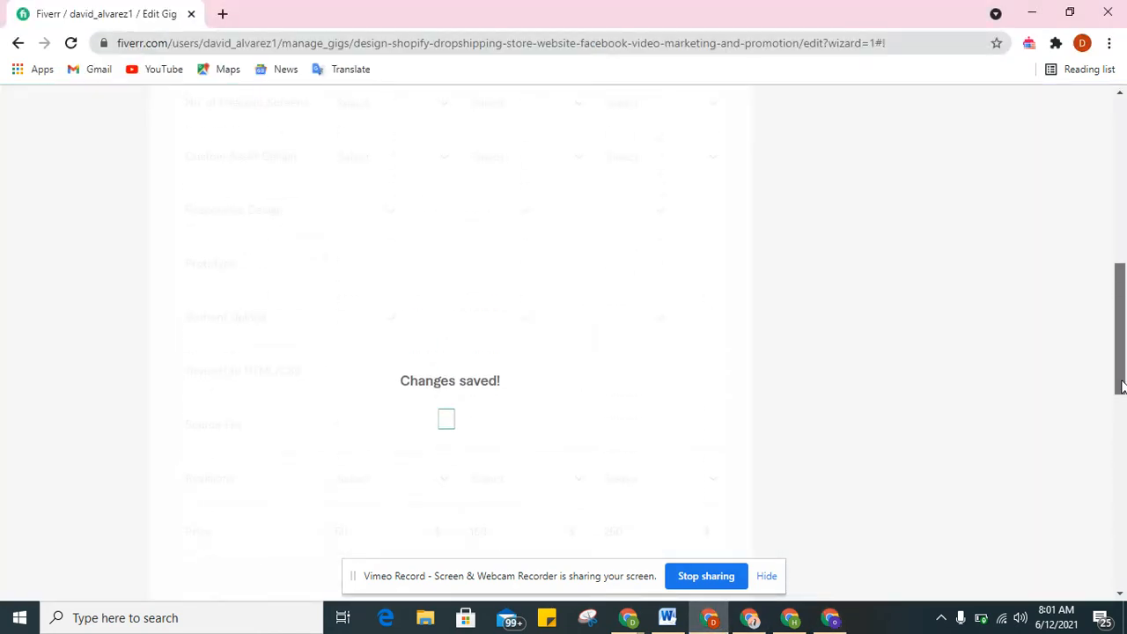
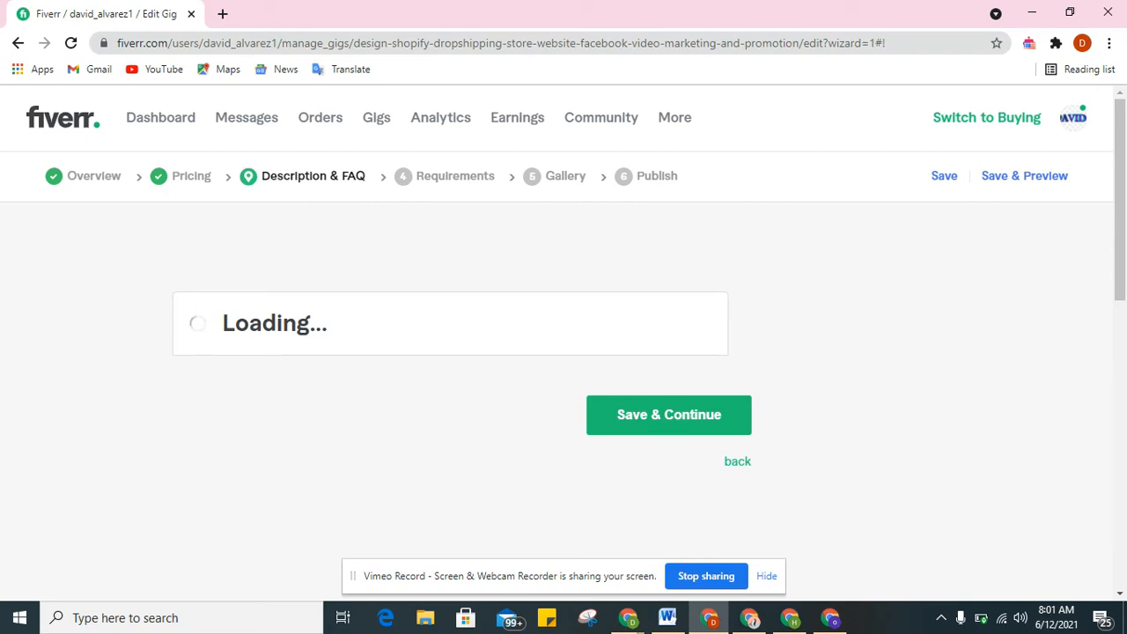
Switch to the blank Canva website design and collapse its strip of page thumbnails
left_click(830, 617)
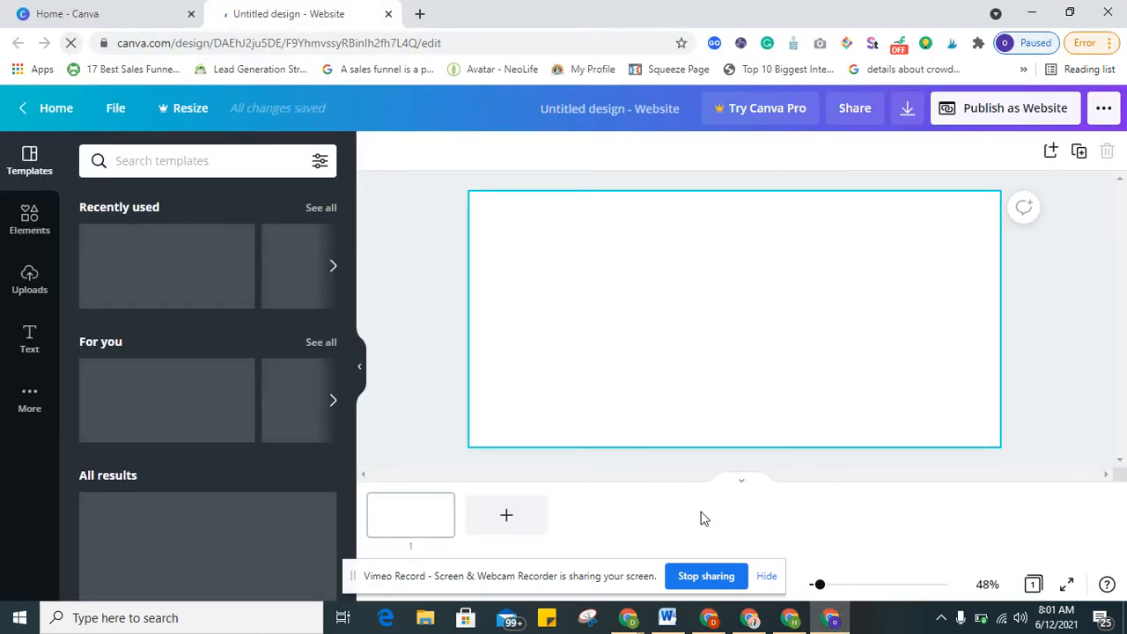
left_click(741, 483)
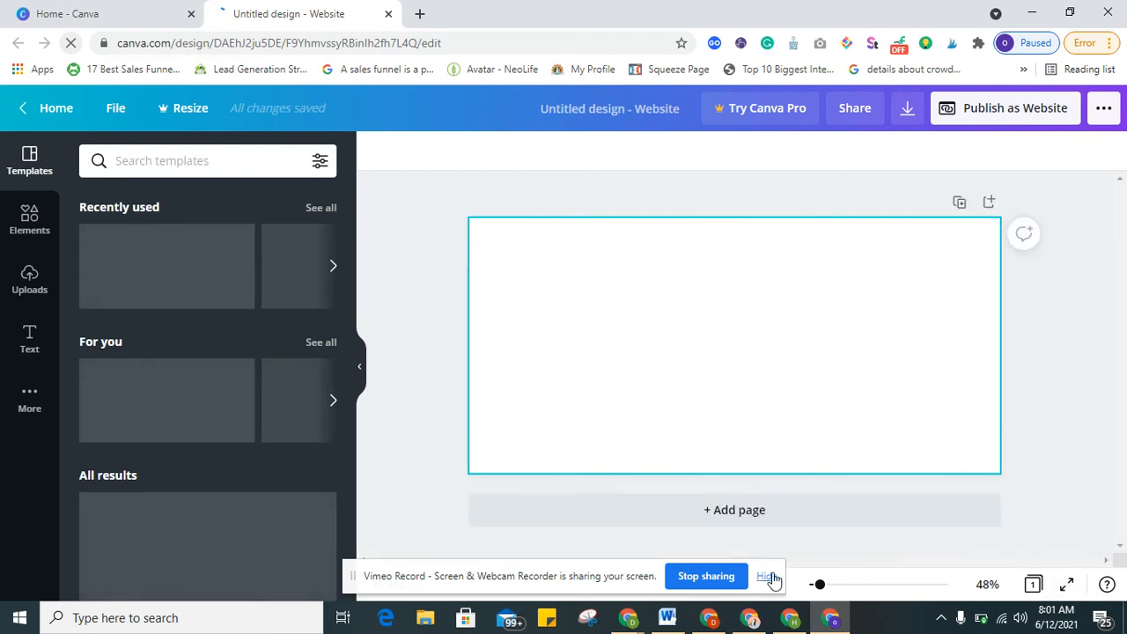
Save the gig's Description & FAQ page again without any FAQ, and return to the blank Canva website design
mouse_move(789, 629)
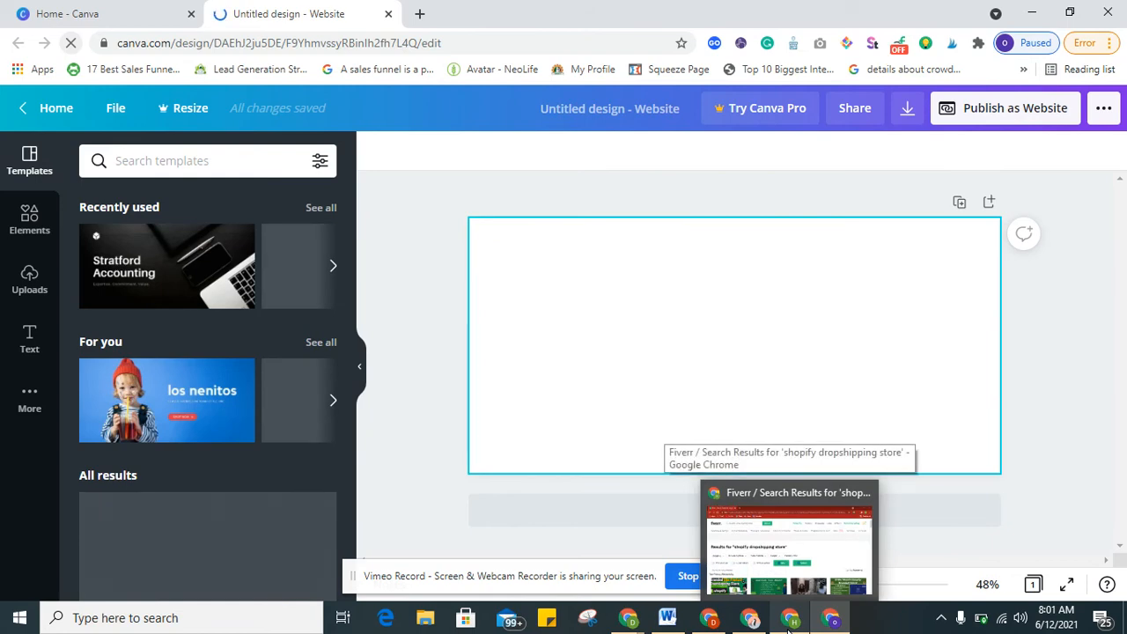
left_click(708, 624)
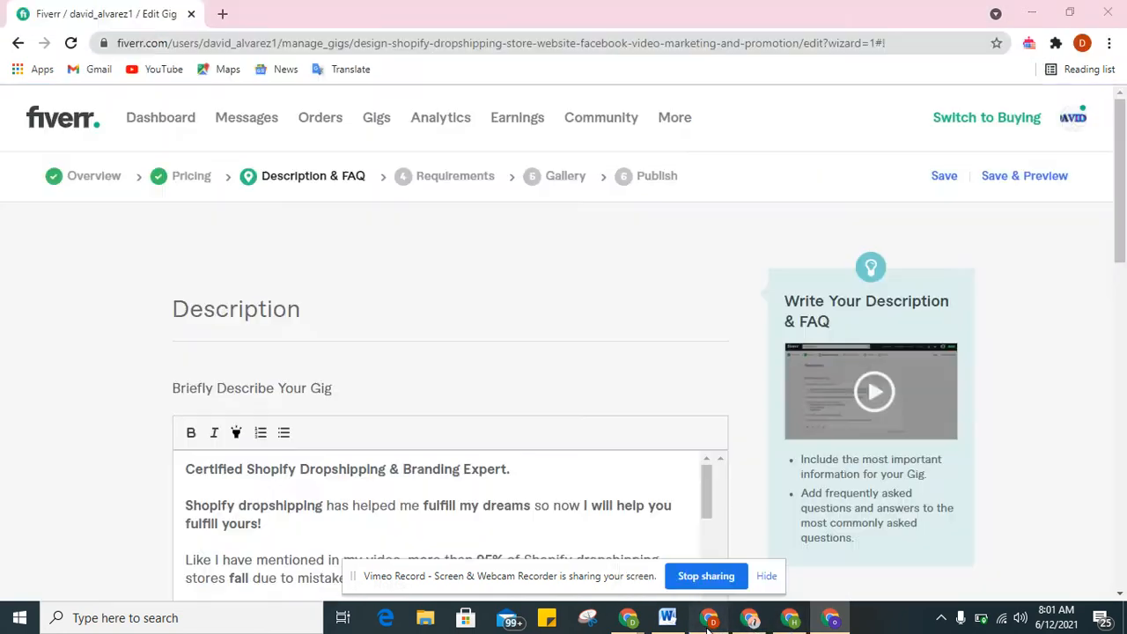
left_click_drag(1122, 202, 1124, 378)
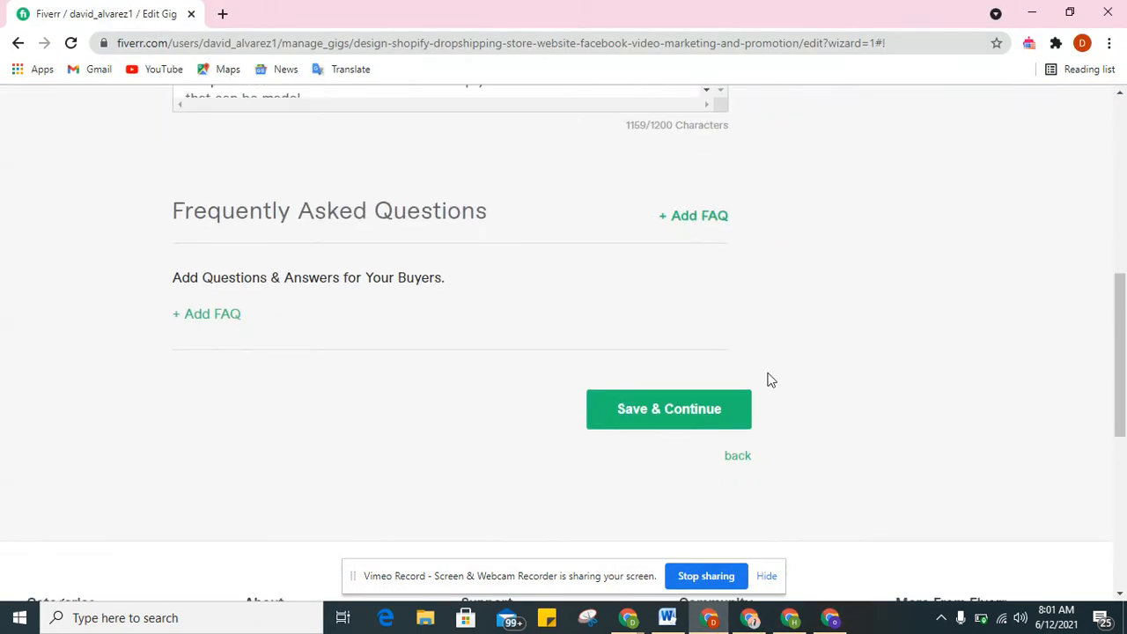
left_click(667, 410)
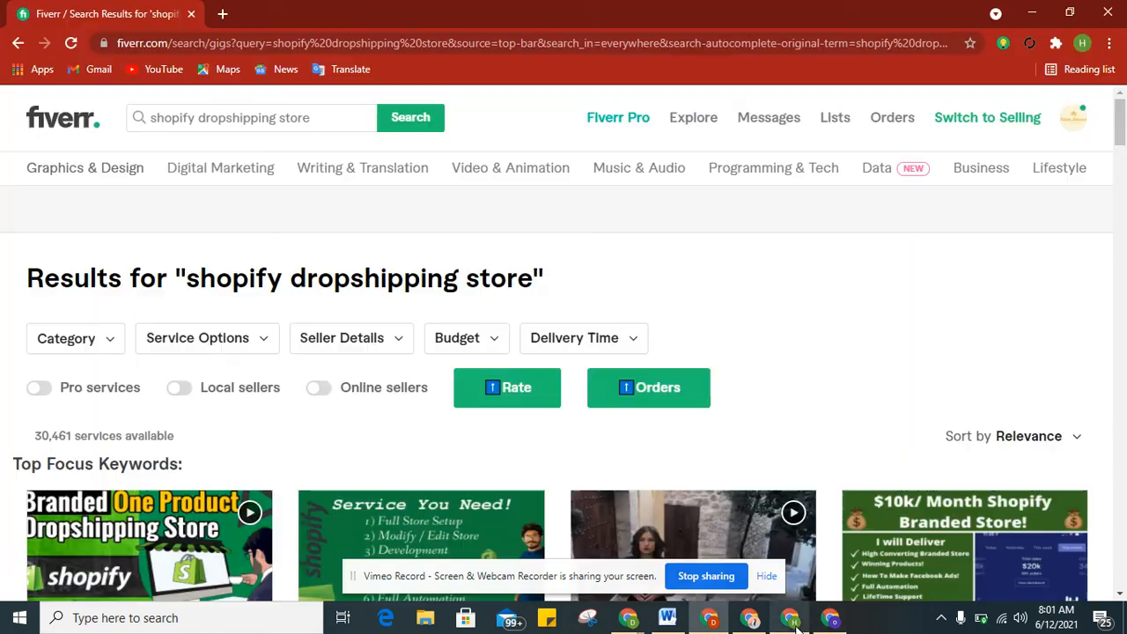
left_click(790, 622)
left_click(829, 619)
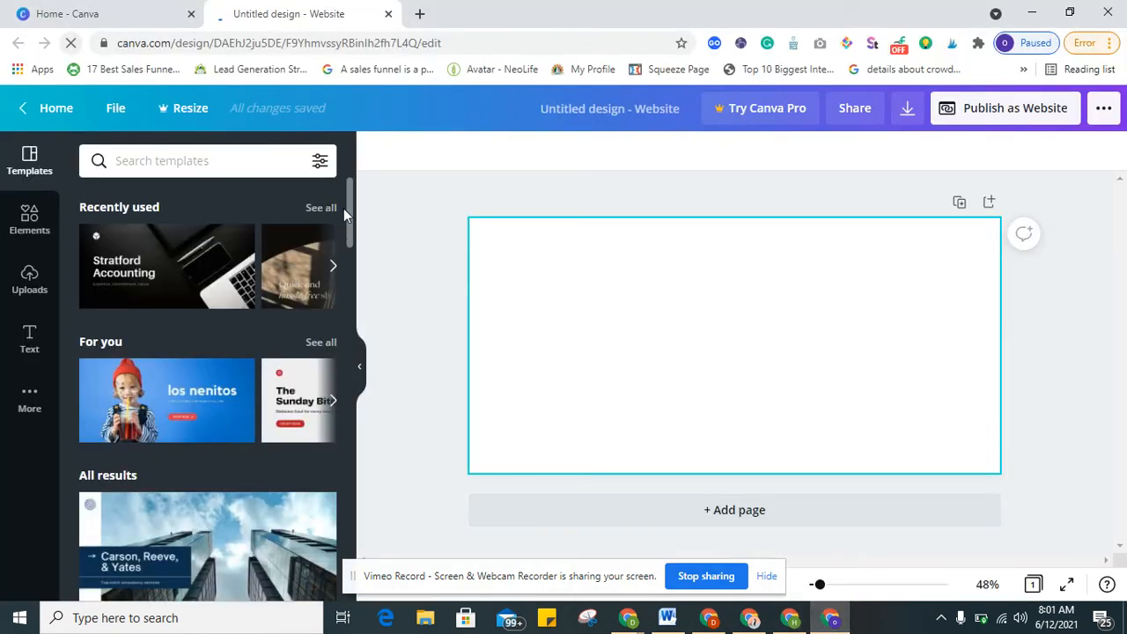
Browse the website templates for the blank Canva design, checking in between whether the gig's Requirements page has loaded
left_click_drag(349, 207, 344, 285)
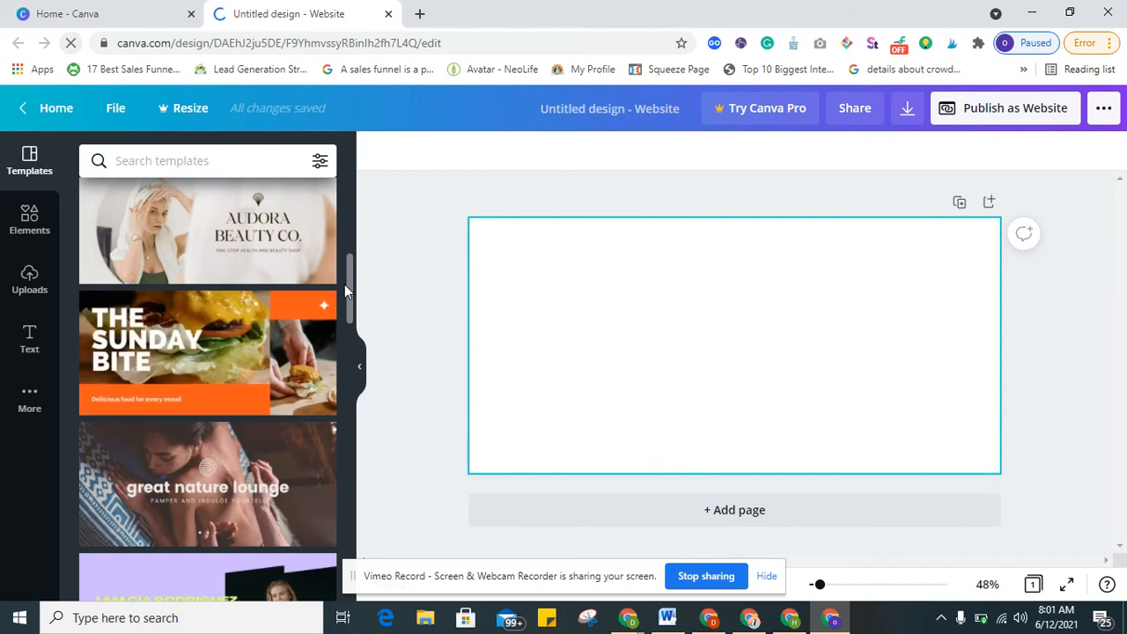
left_click_drag(344, 285, 345, 352)
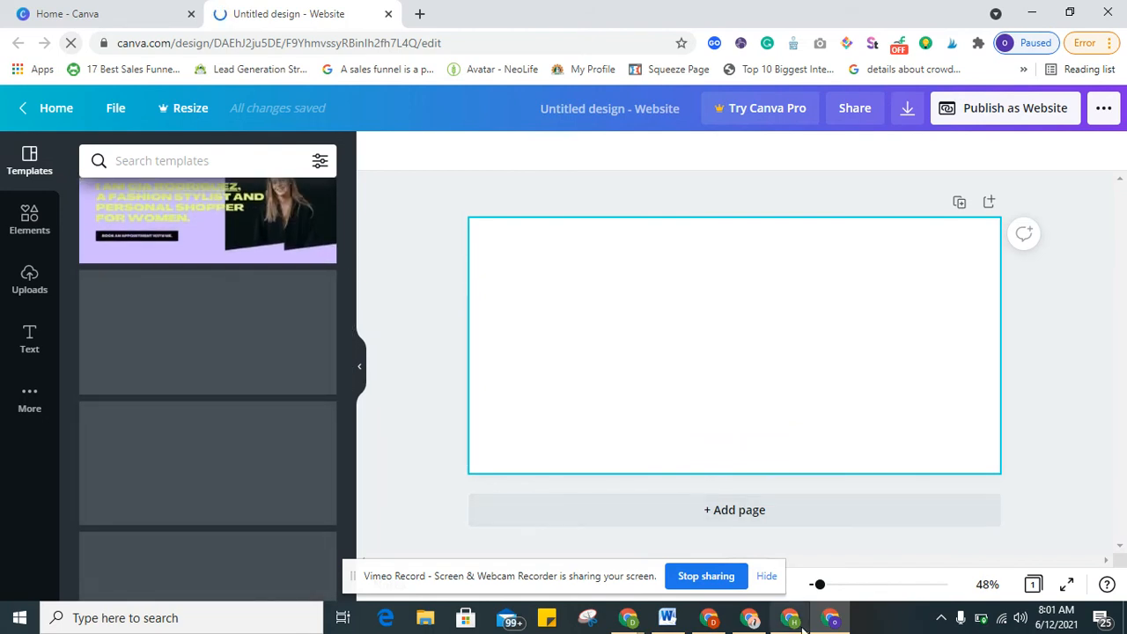
left_click(714, 621)
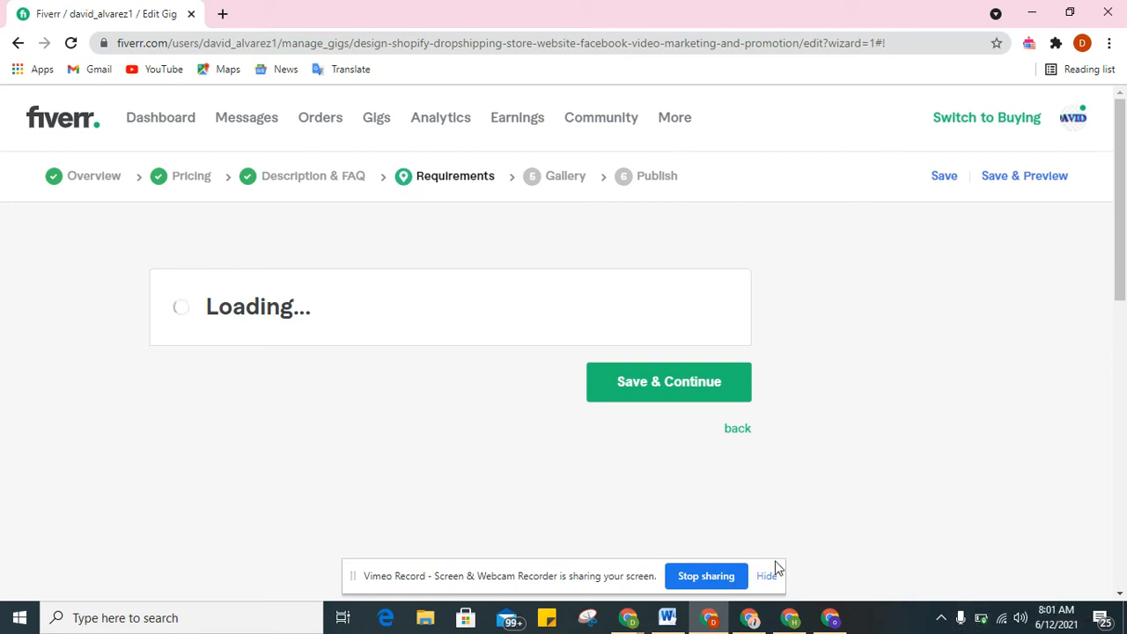
left_click(827, 616)
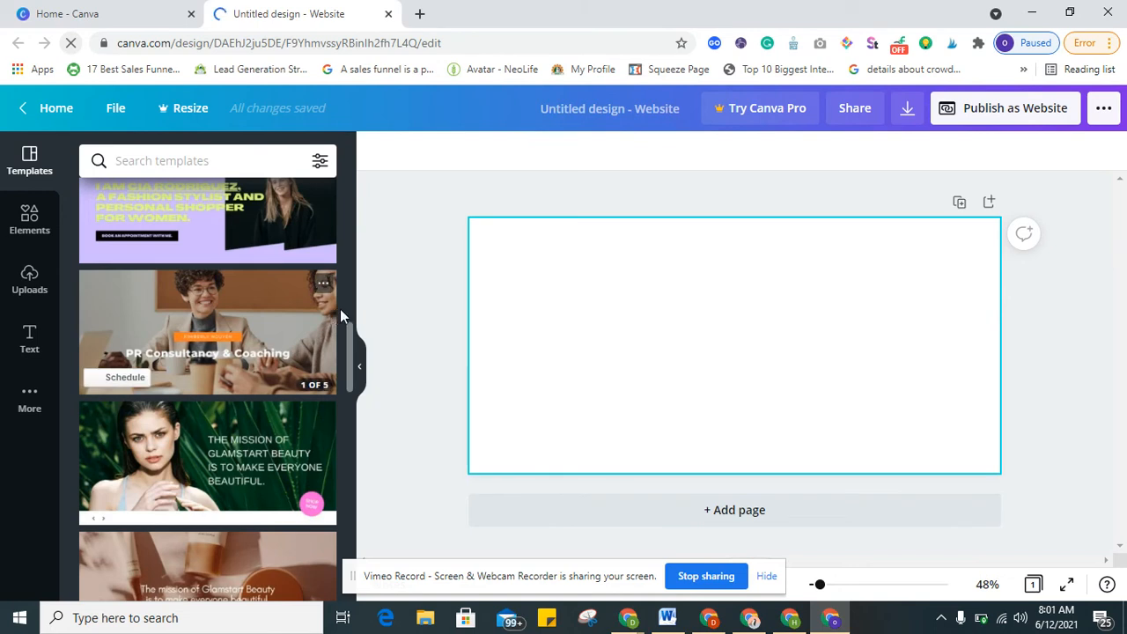
left_click_drag(349, 337, 345, 423)
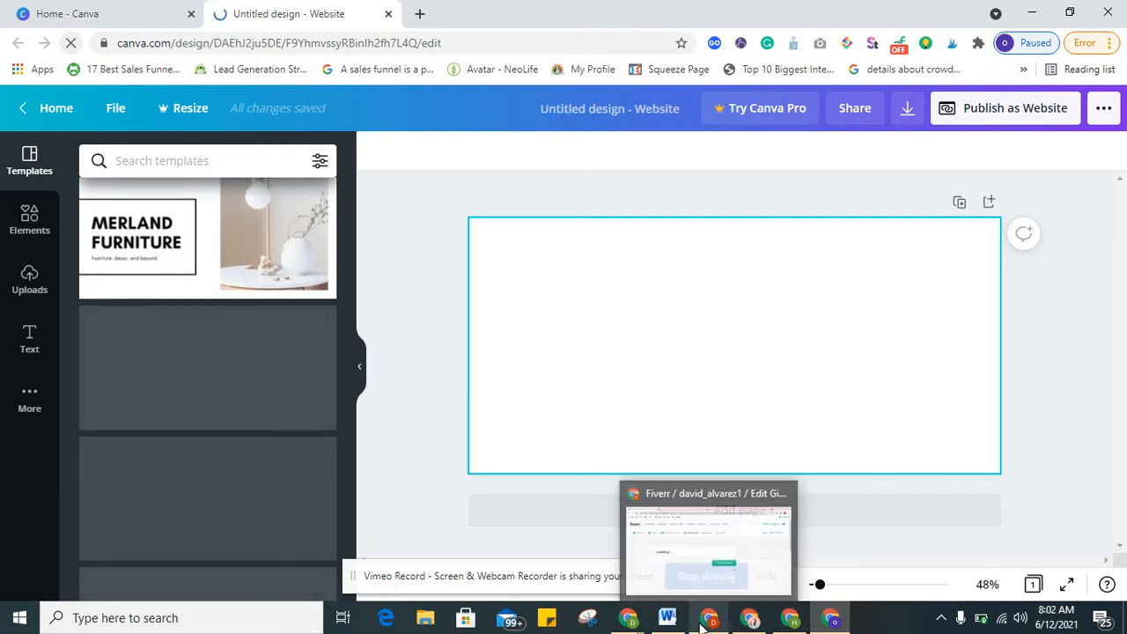
mouse_move(618, 625)
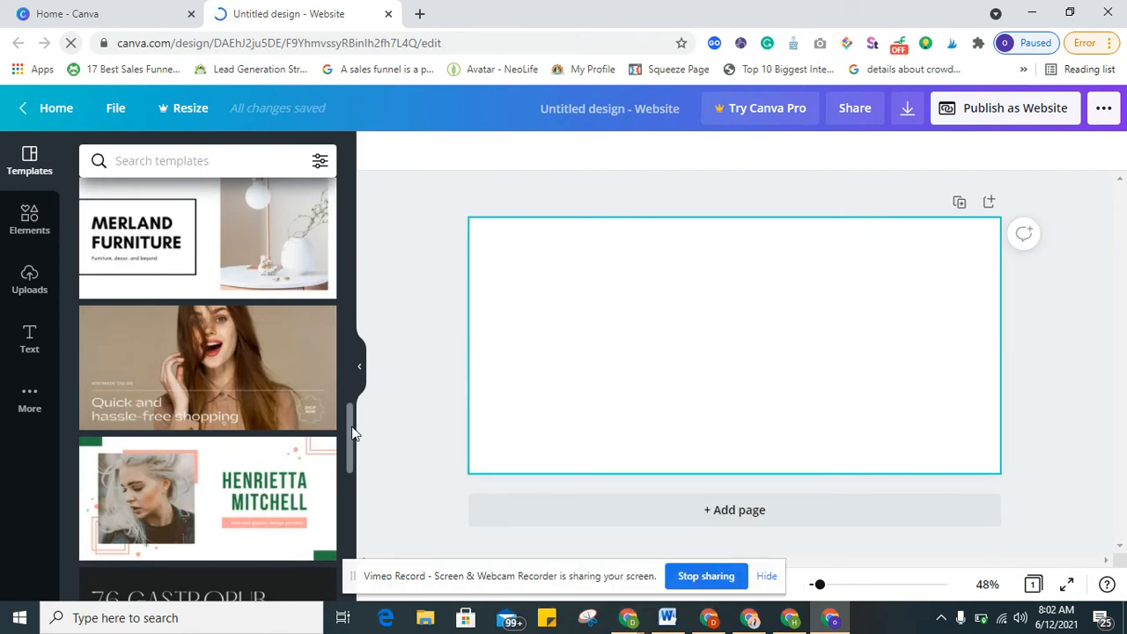
left_click_drag(350, 433, 349, 524)
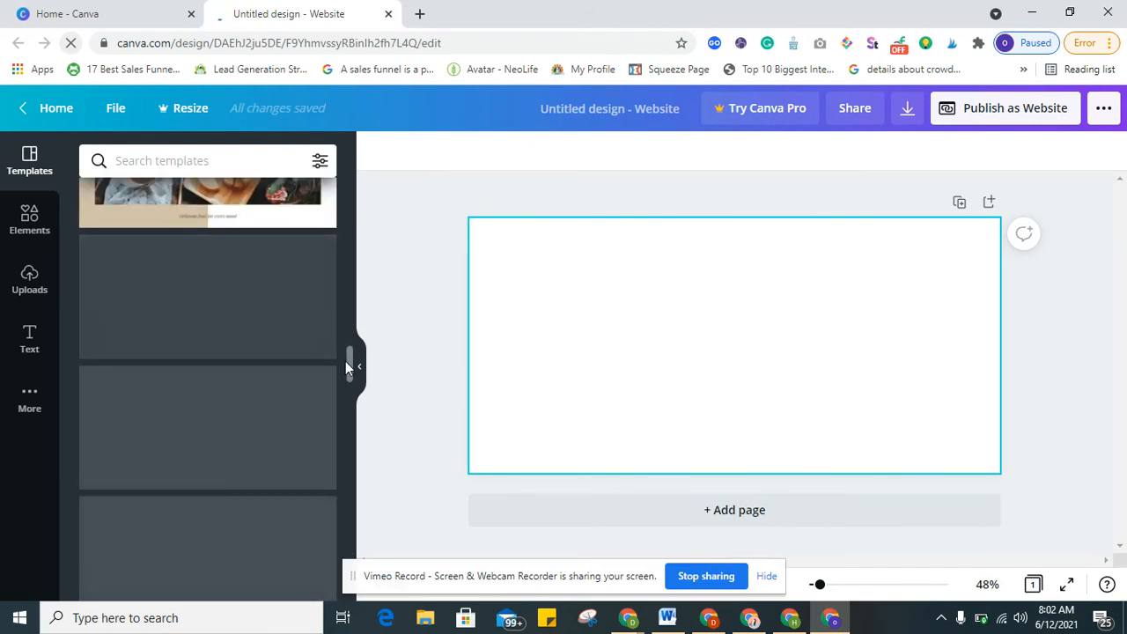
mouse_move(795, 627)
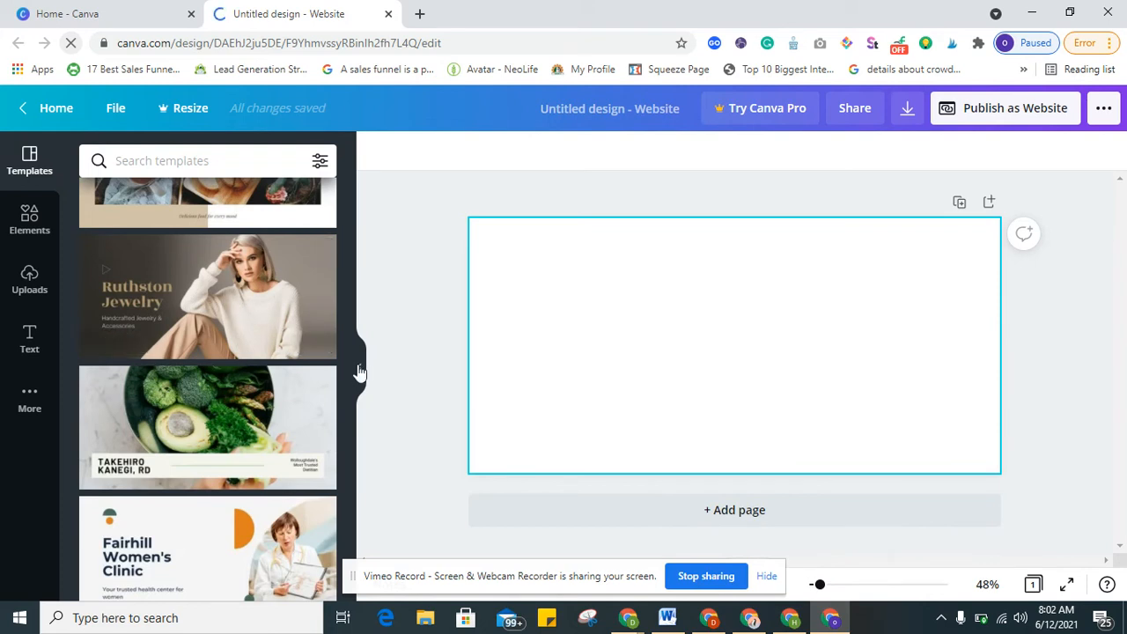
left_click_drag(349, 360, 350, 417)
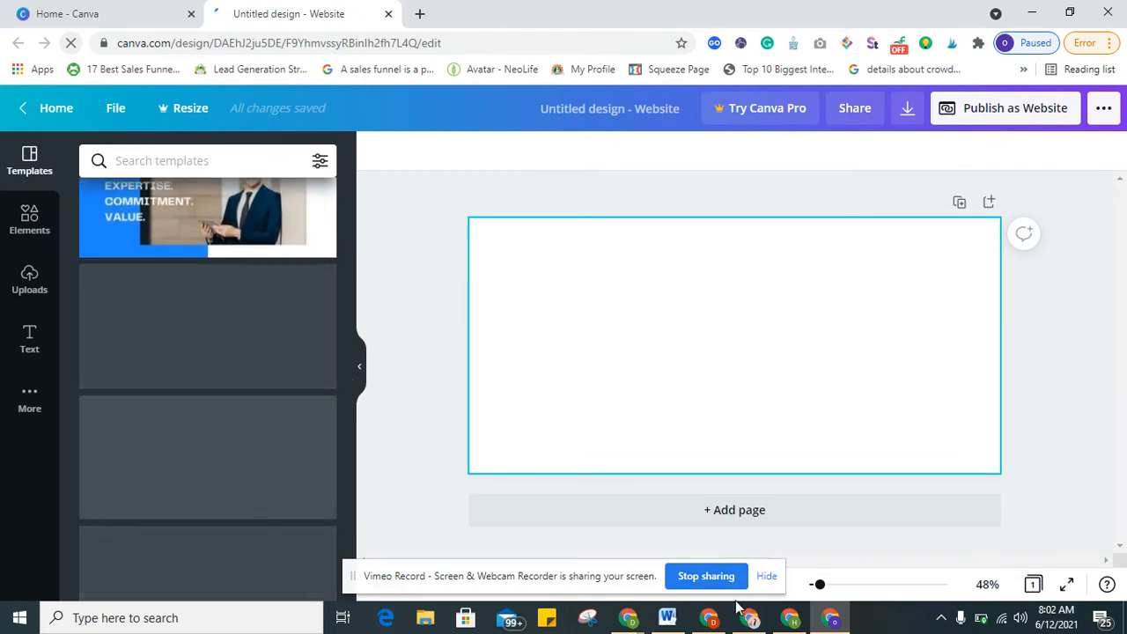
left_click(713, 621)
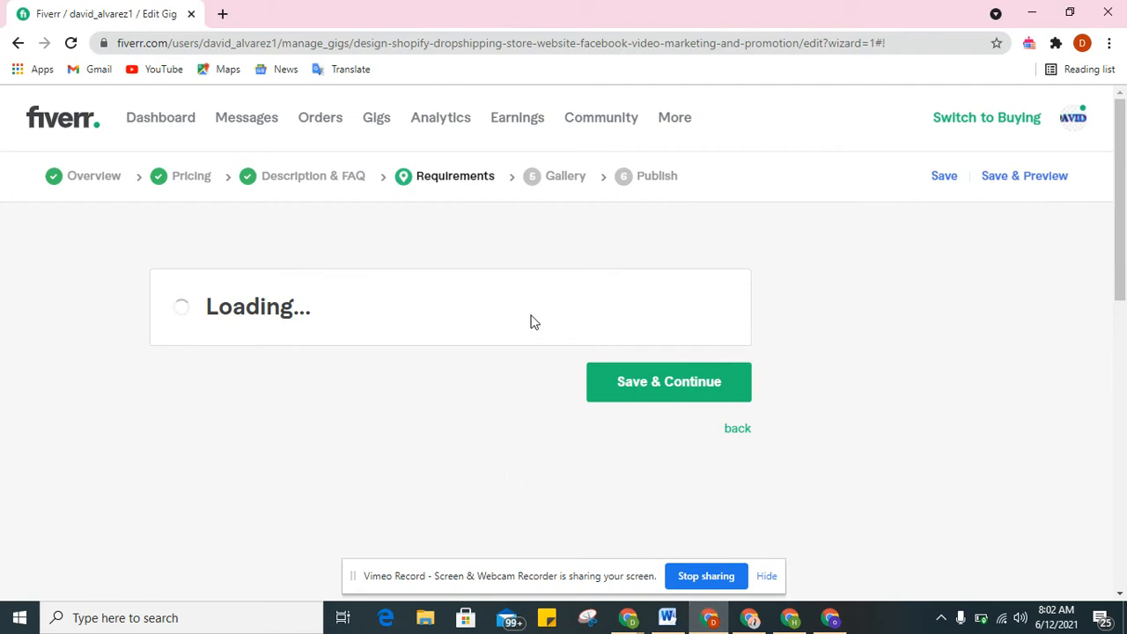
left_click(830, 617)
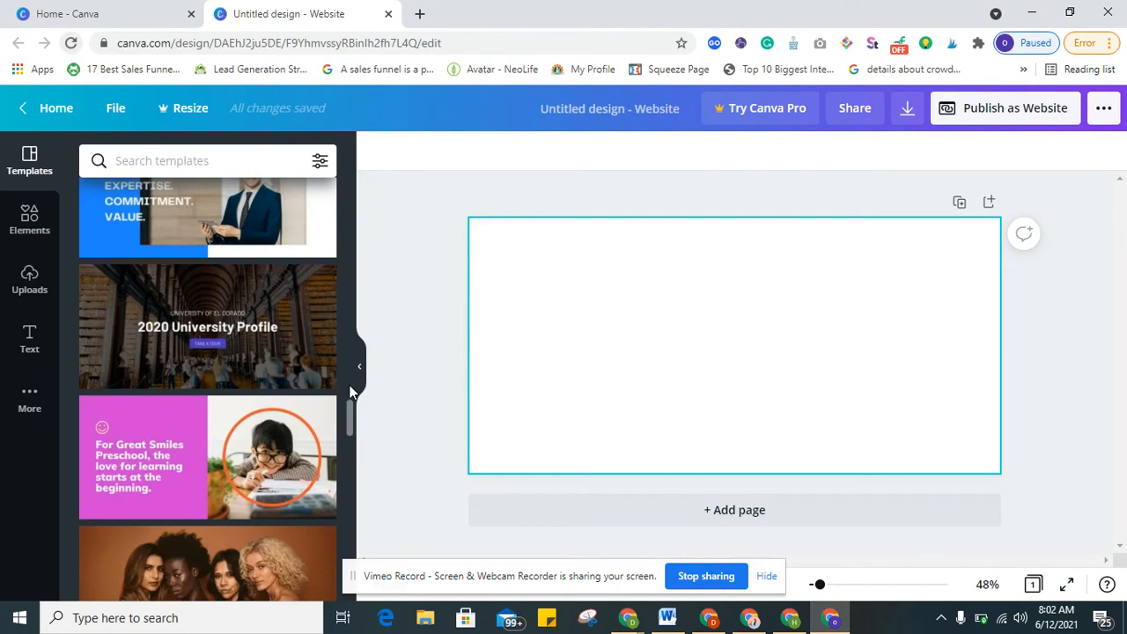
Choose the Orange Black Advertising and Marketing Business Website template and apply its Astraeus Creative cover to the blank page
left_click_drag(351, 412, 348, 551)
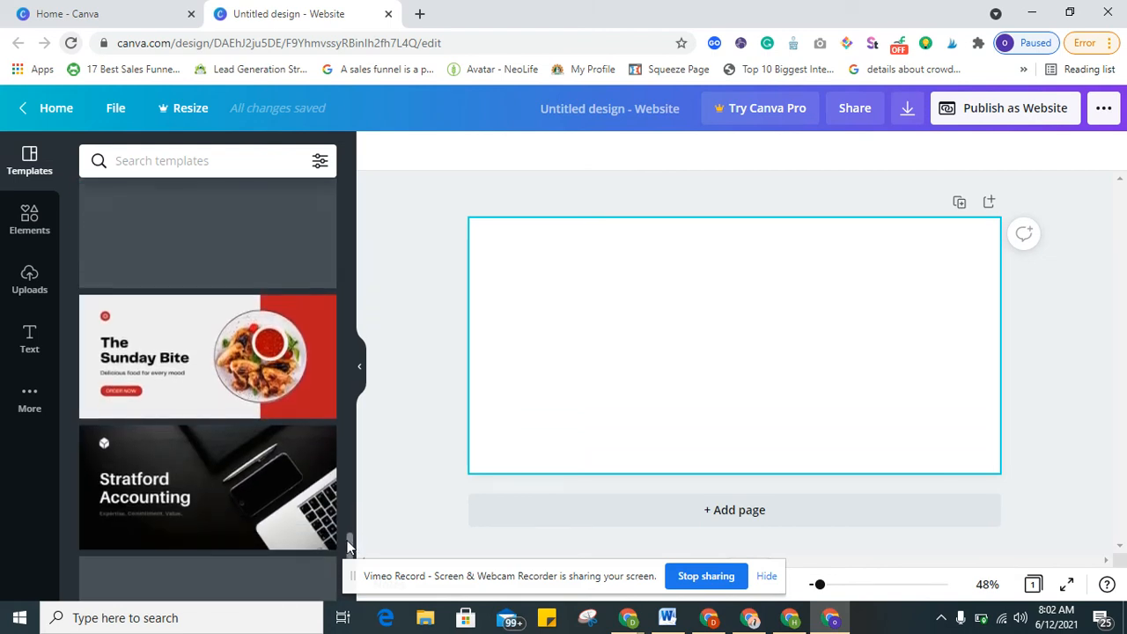
mouse_move(250, 473)
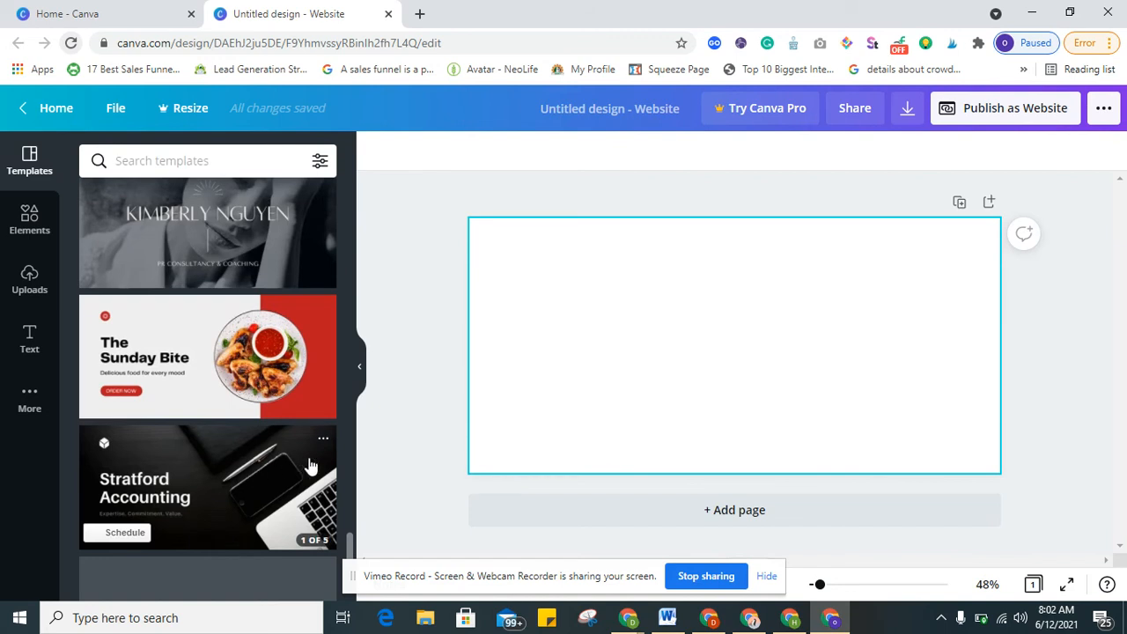
scroll(351, 540, "down", 3)
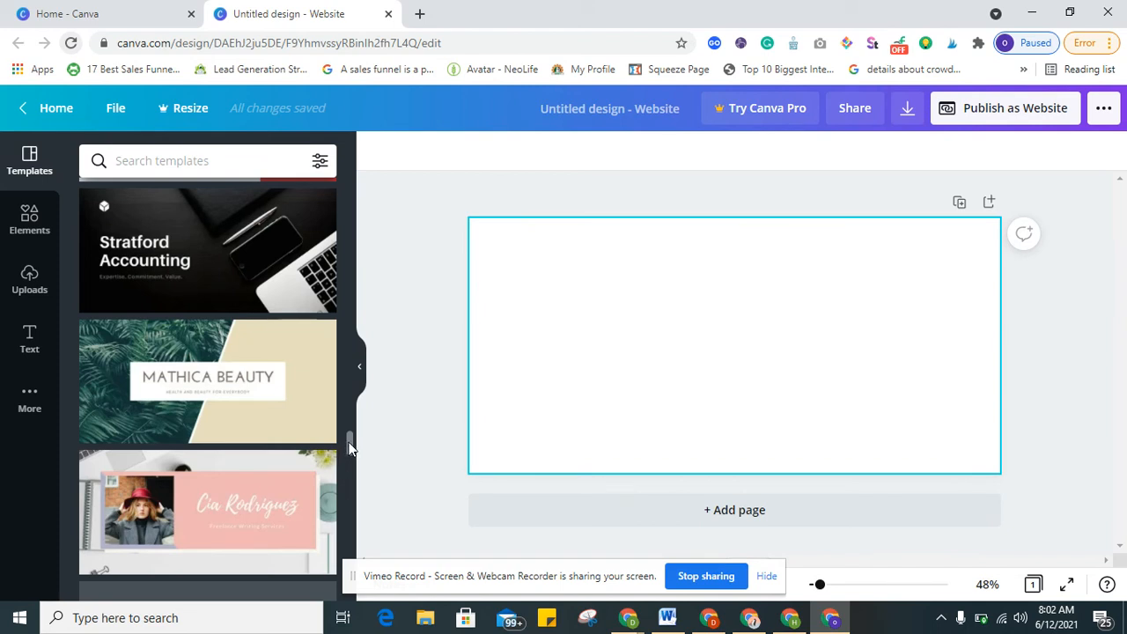
left_click_drag(349, 444, 349, 458)
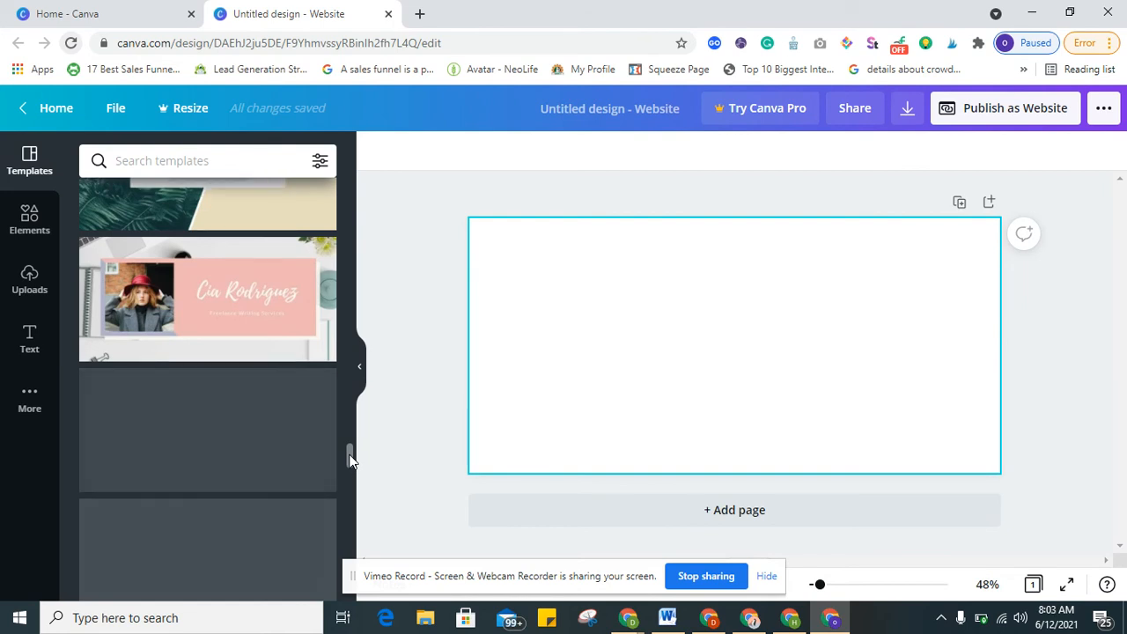
left_click_drag(349, 458, 354, 556)
left_click(268, 349)
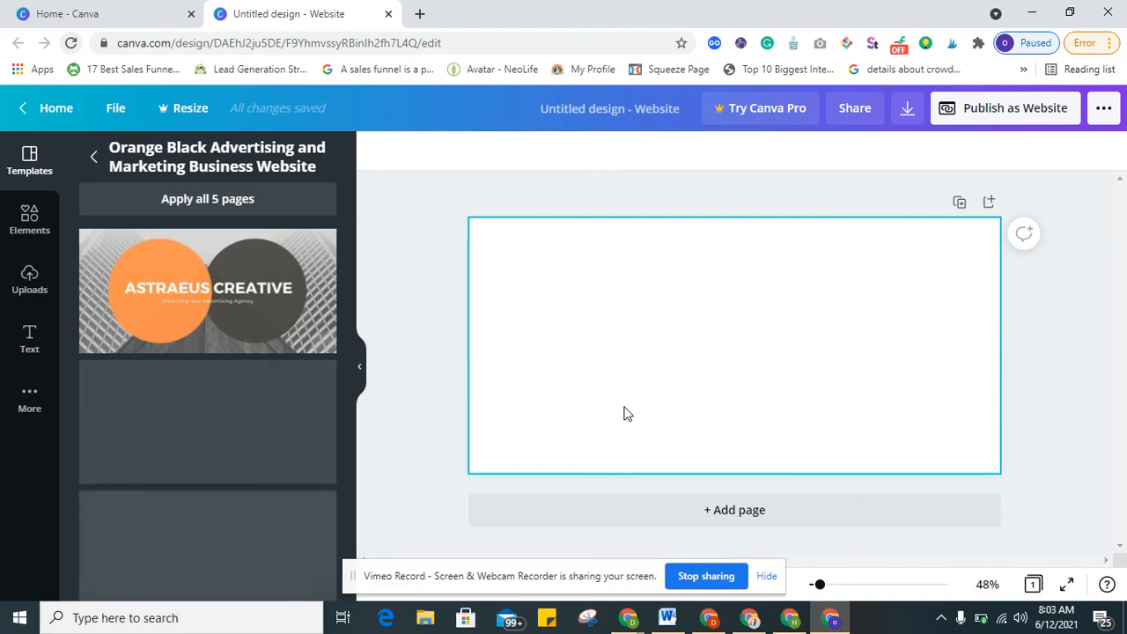
left_click(267, 315)
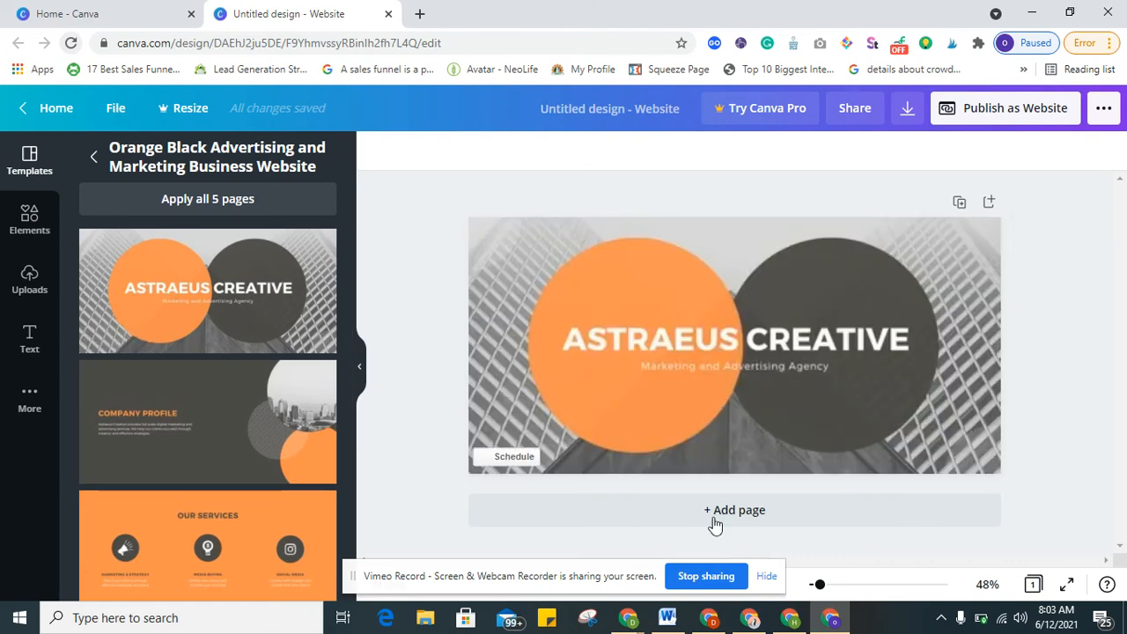
Switch to the Fiverr Edit Gig window and add the required free-text buyer question "Shopify Store Login details"
left_click(720, 625)
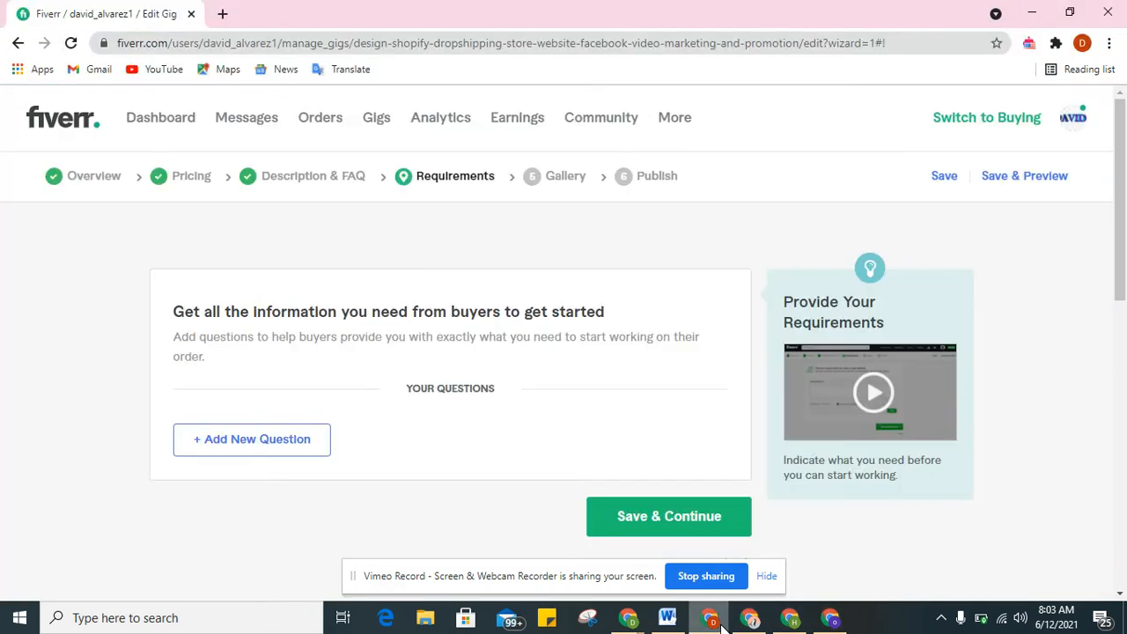
left_click(298, 447)
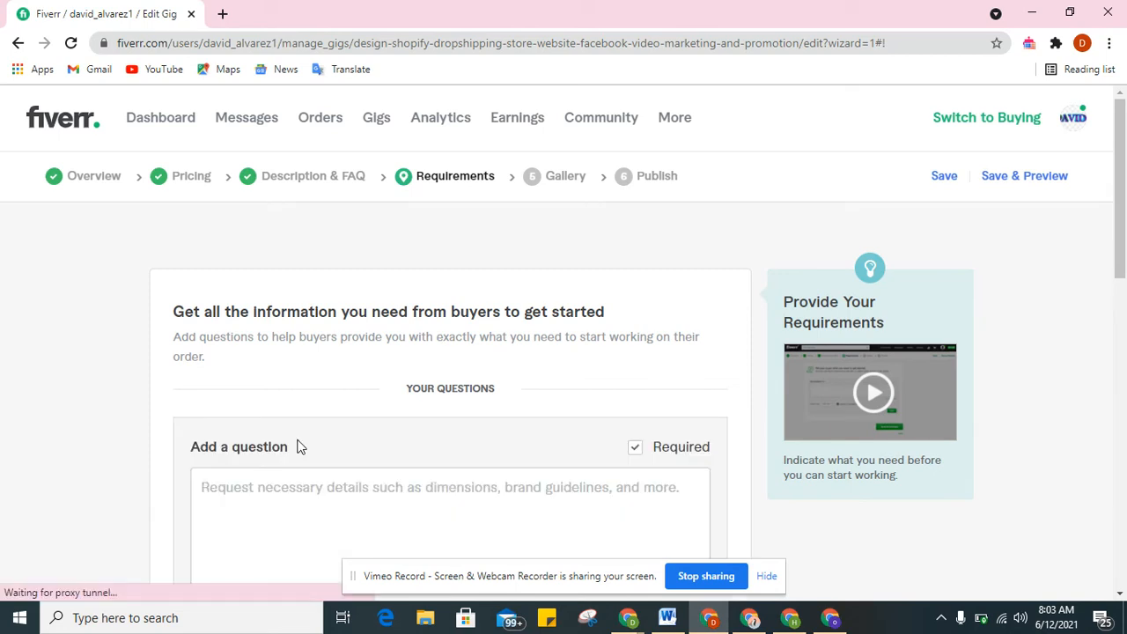
left_click(315, 493)
type("Shopoify")
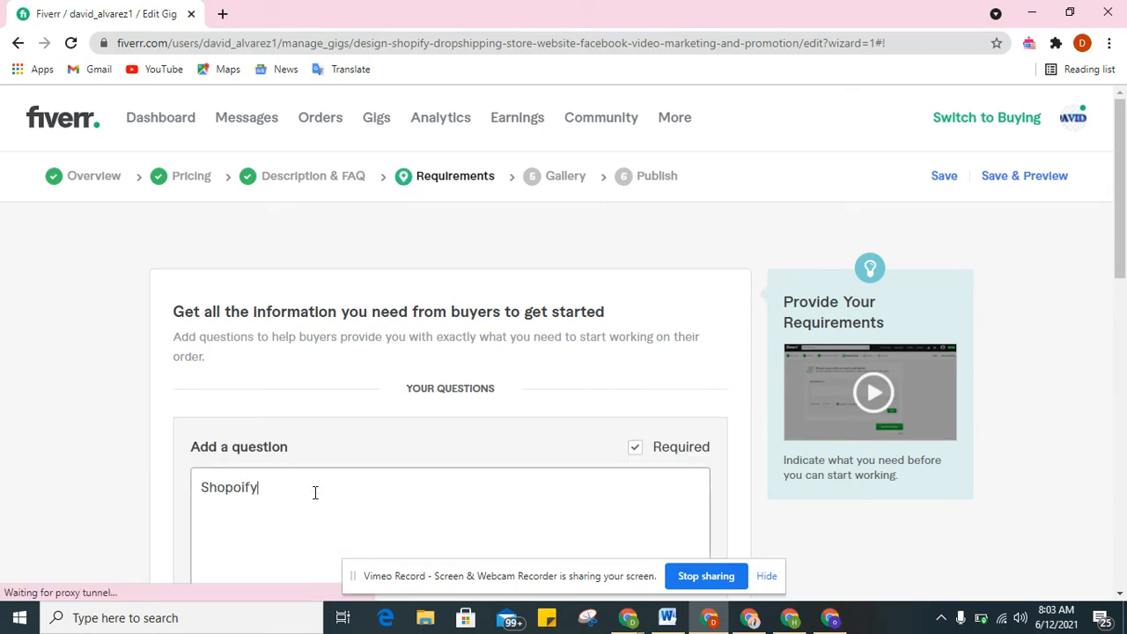
key("BackSpace")
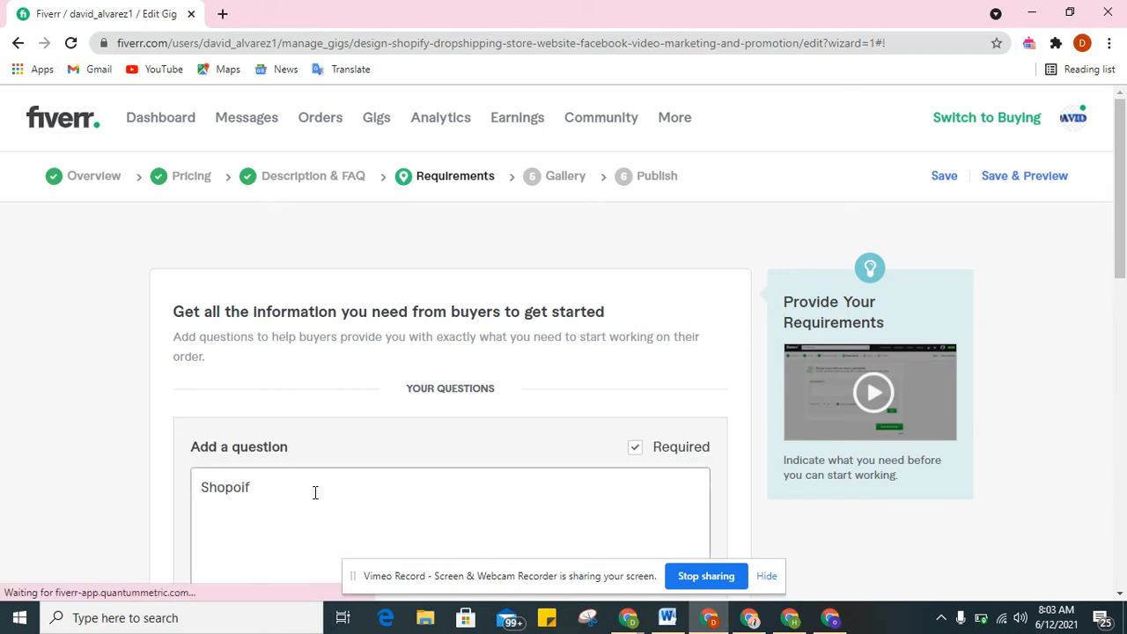
key("BackSpace")
type("i")
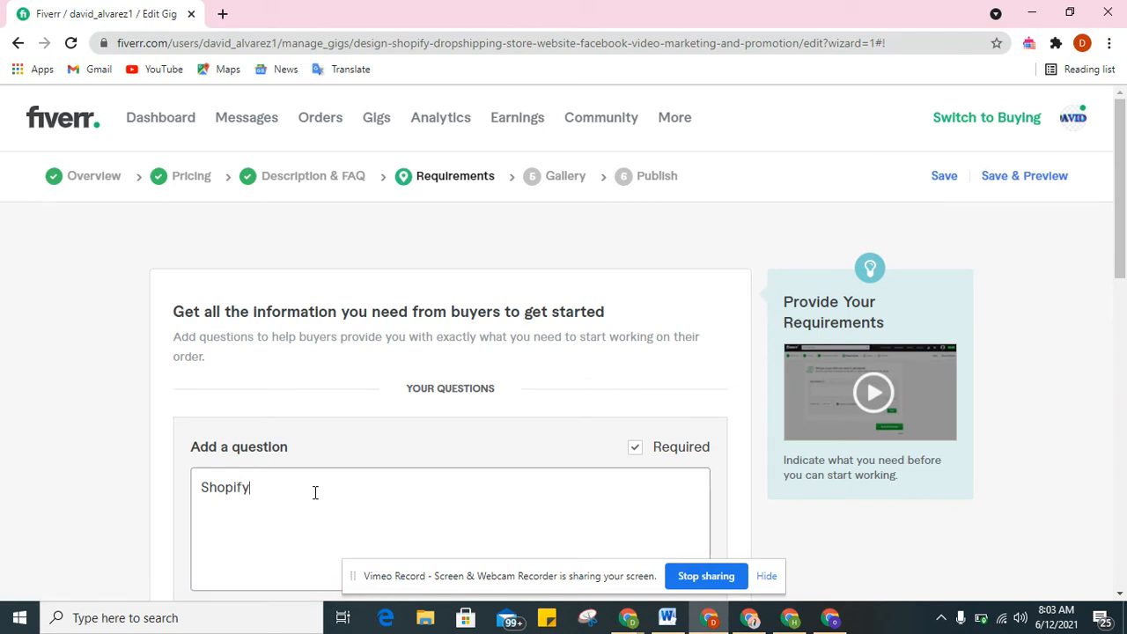
left_click_drag(1122, 219, 1124, 286)
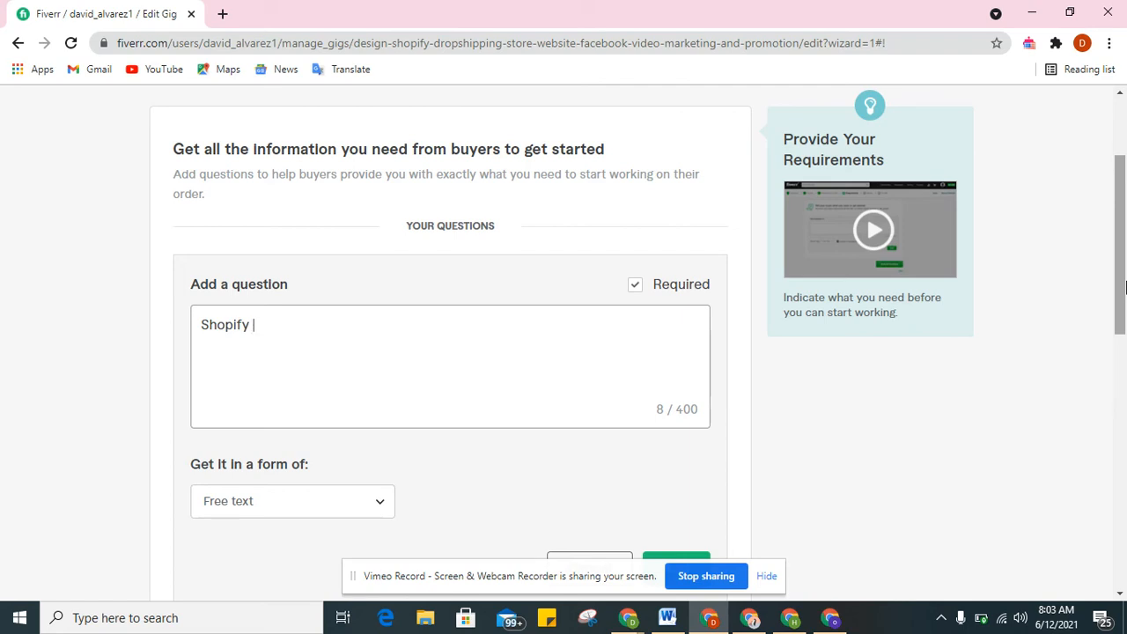
type("ore Login de")
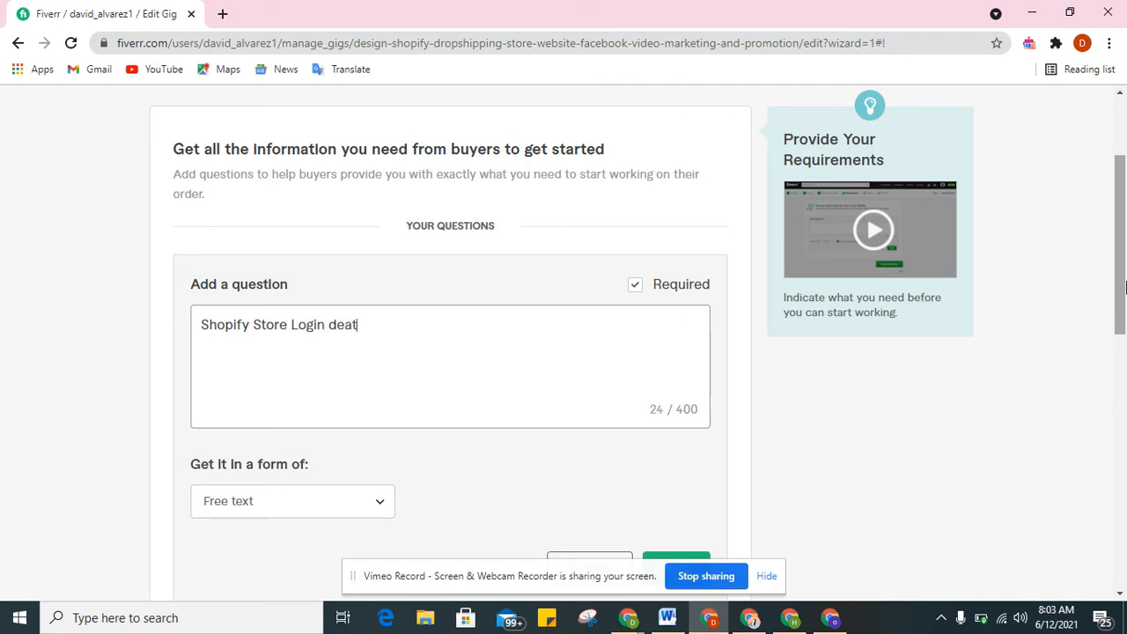
type("tails")
scroll(1123, 206, "down", 1)
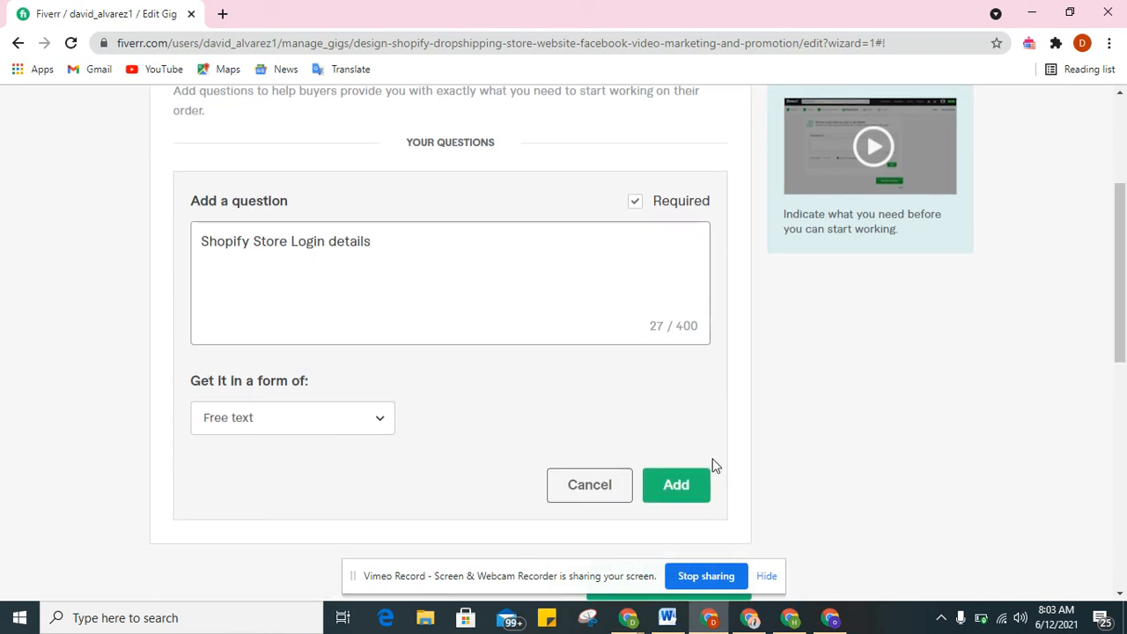
left_click(688, 483)
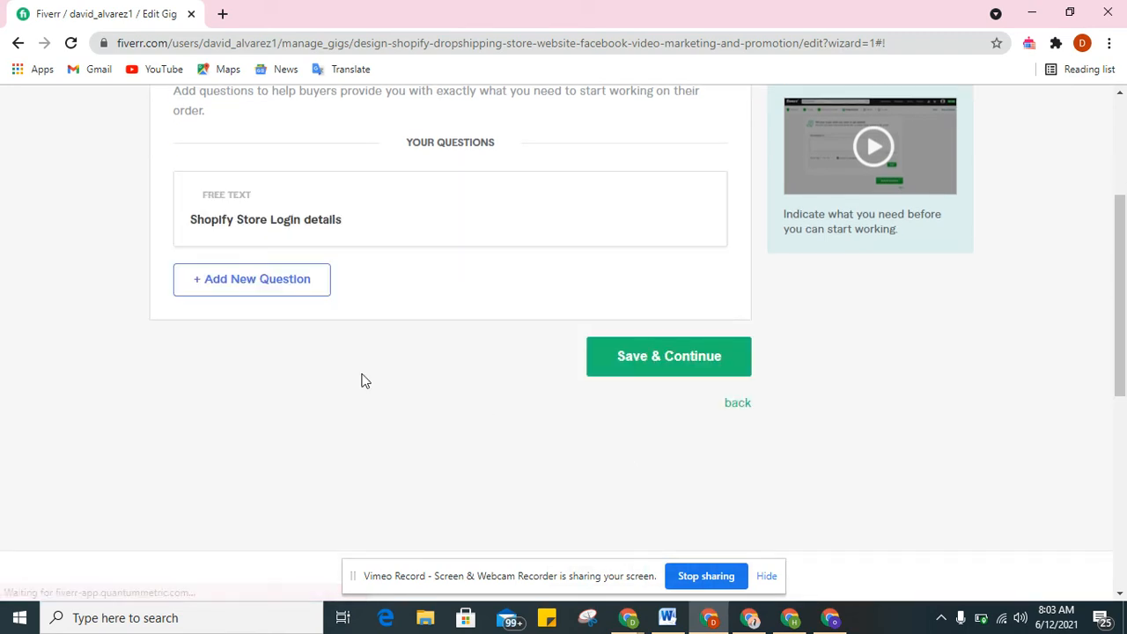
Add a second required free-text buyer question, "Shopify store url"
left_click(289, 283)
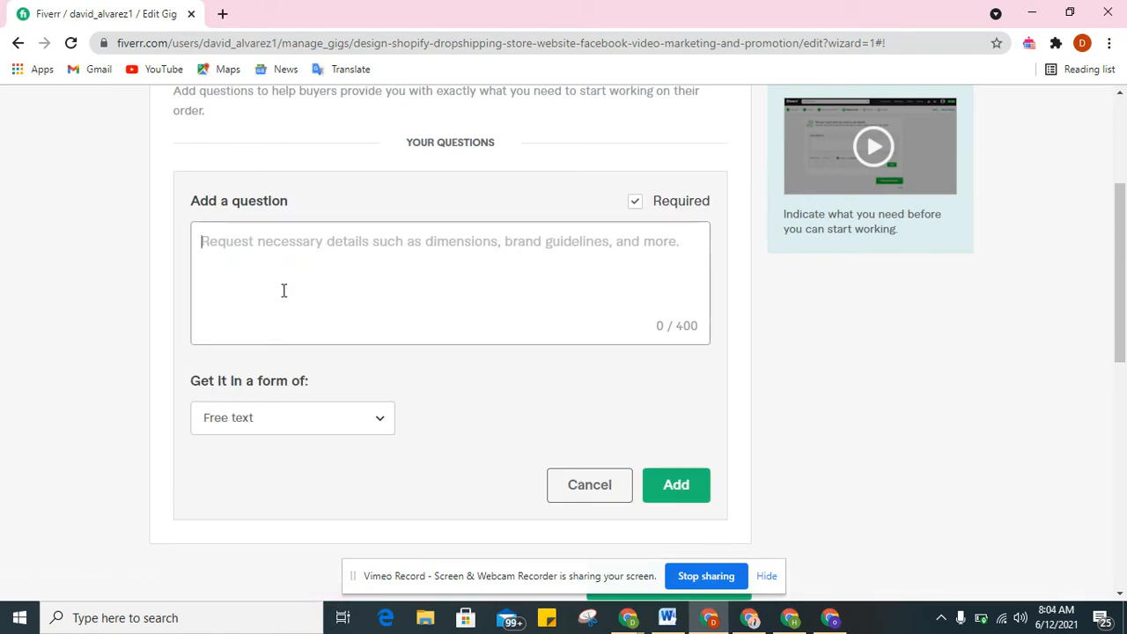
type("Sh")
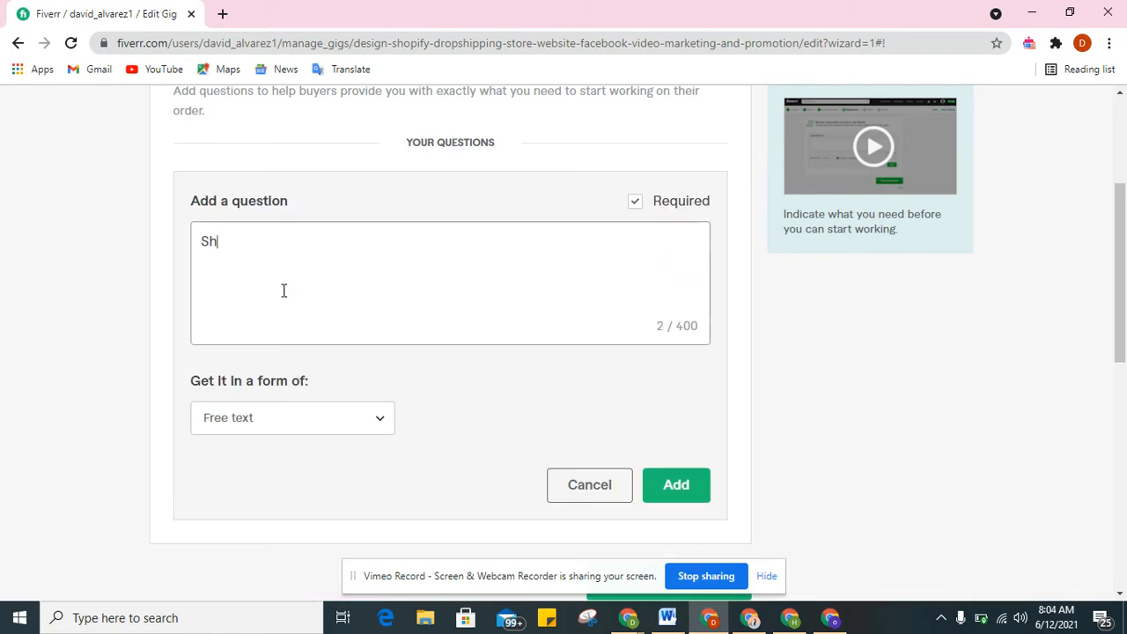
type("opify store url")
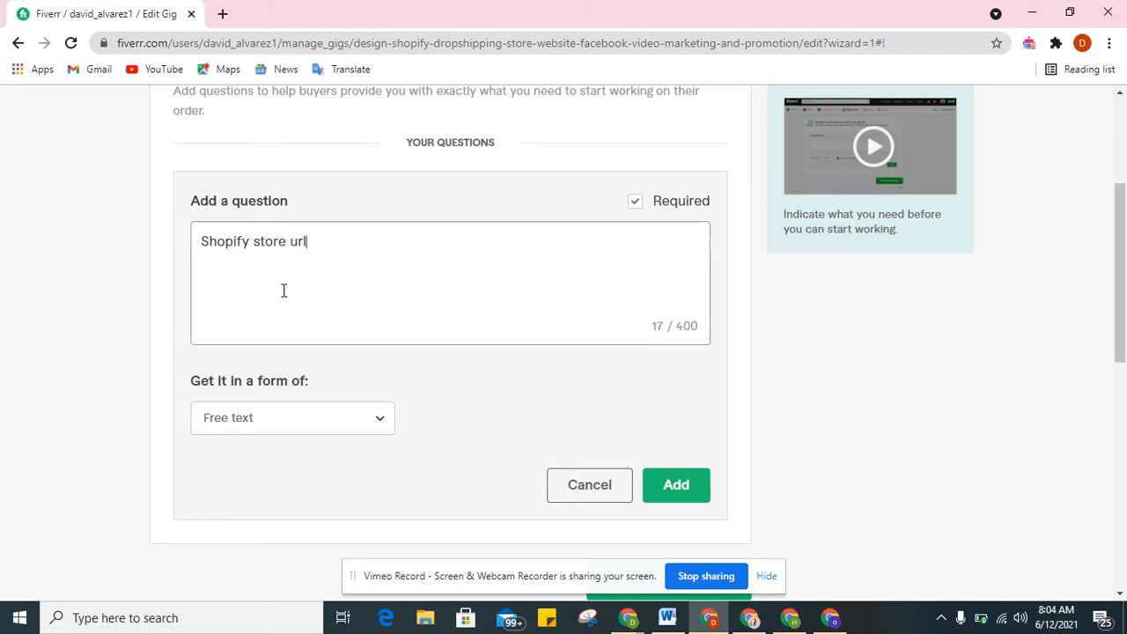
left_click(671, 485)
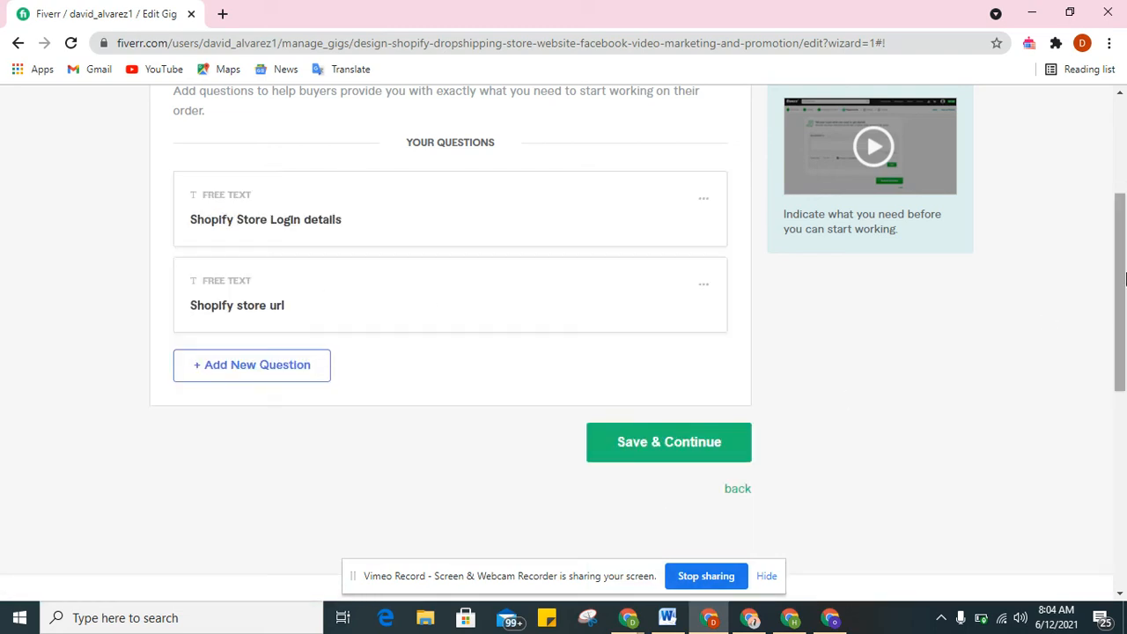
Save the gig's Requirements page and continue to the Gallery stage's image and video upload sections
scroll(1124, 281, "down", 1)
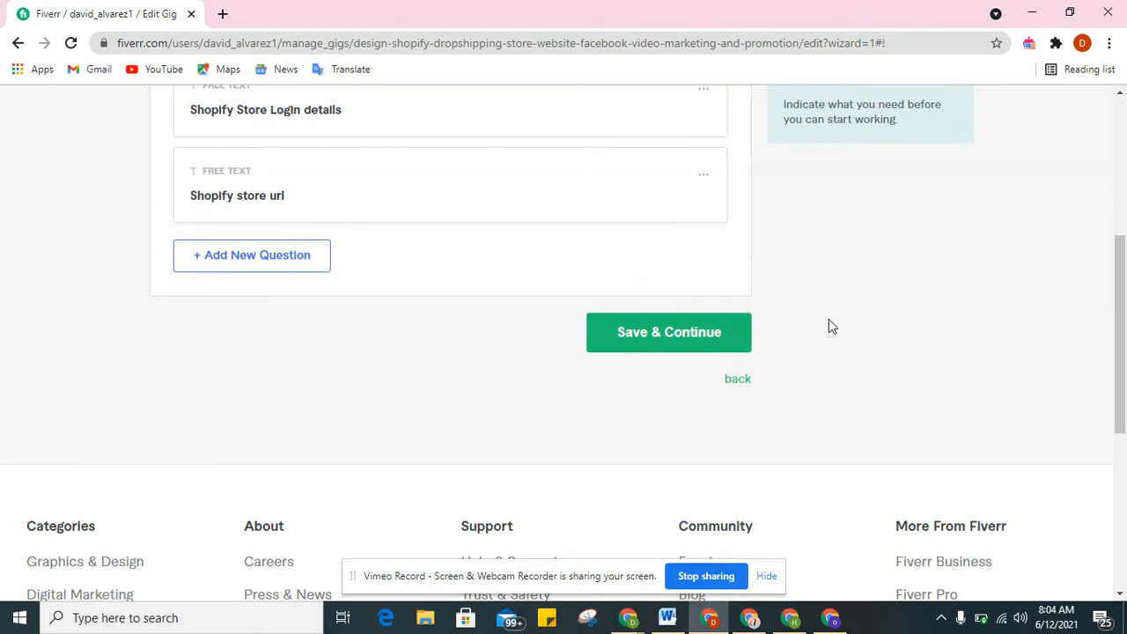
left_click(711, 343)
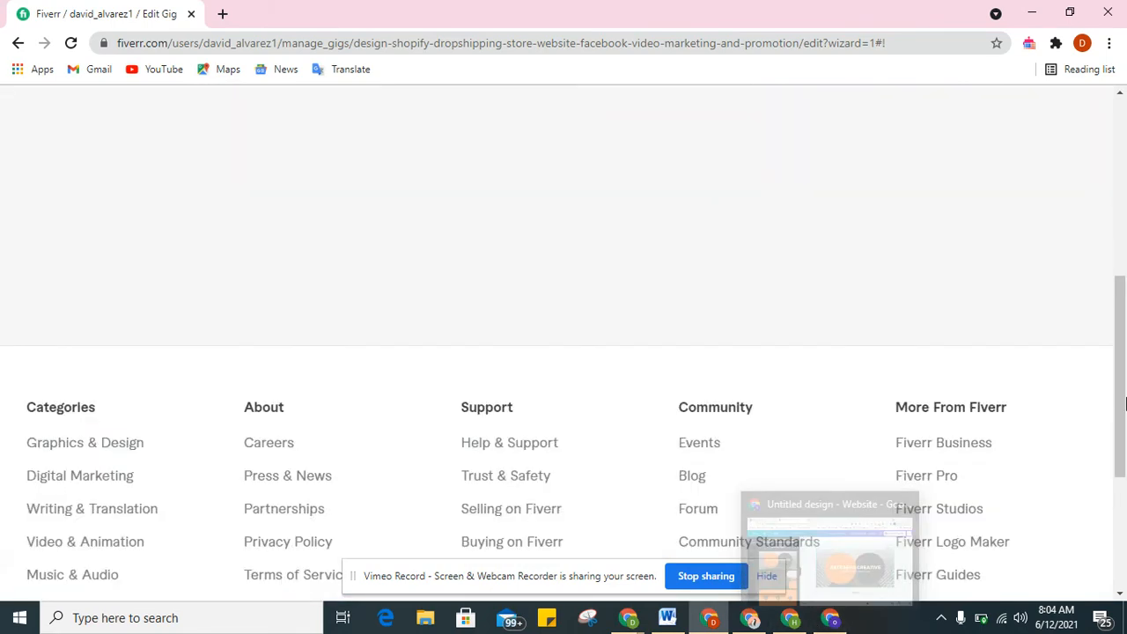
left_click_drag(1123, 399, 1110, 215)
scroll(1114, 220, "down", 3)
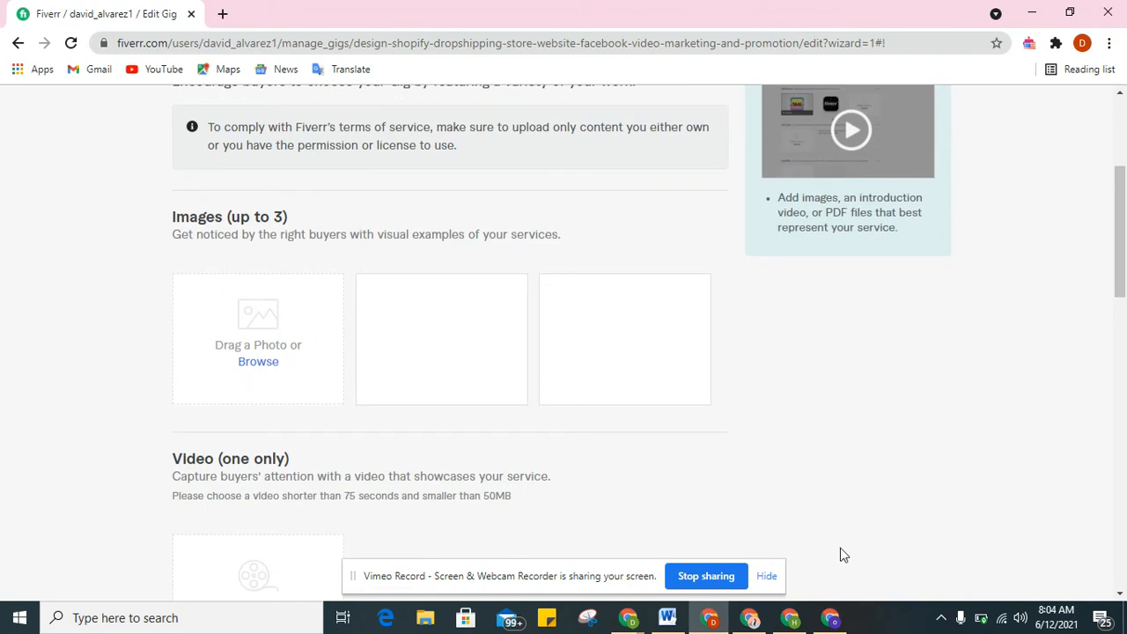
Switch to the Canva design and replace the cover title with "SHOPIFY DROPSHIPPING STORE"
left_click(830, 617)
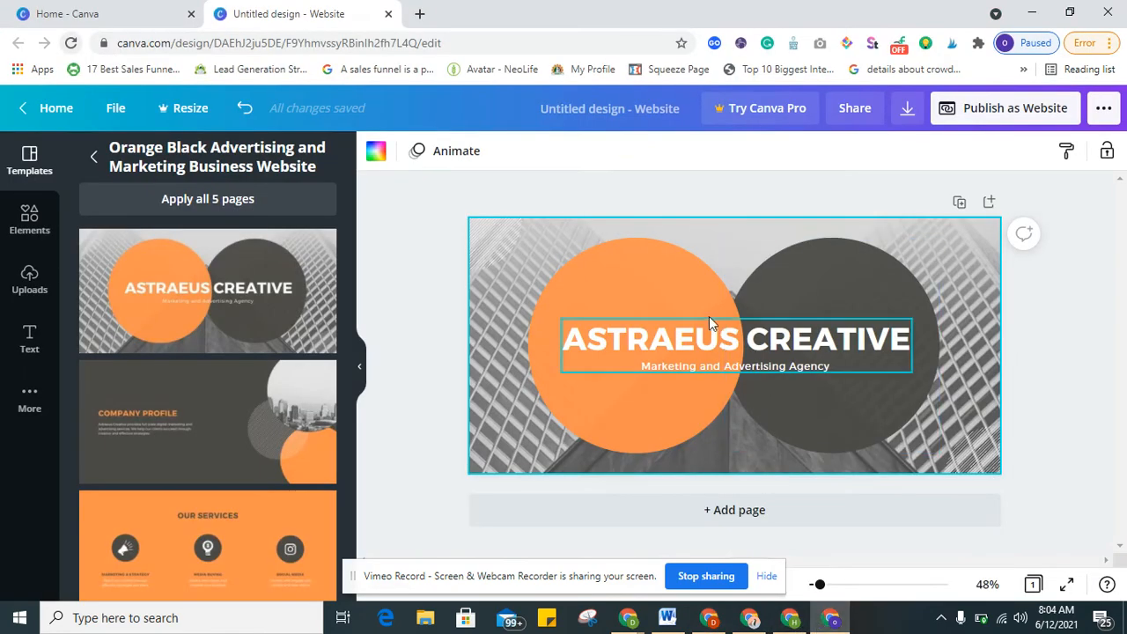
left_click(671, 339)
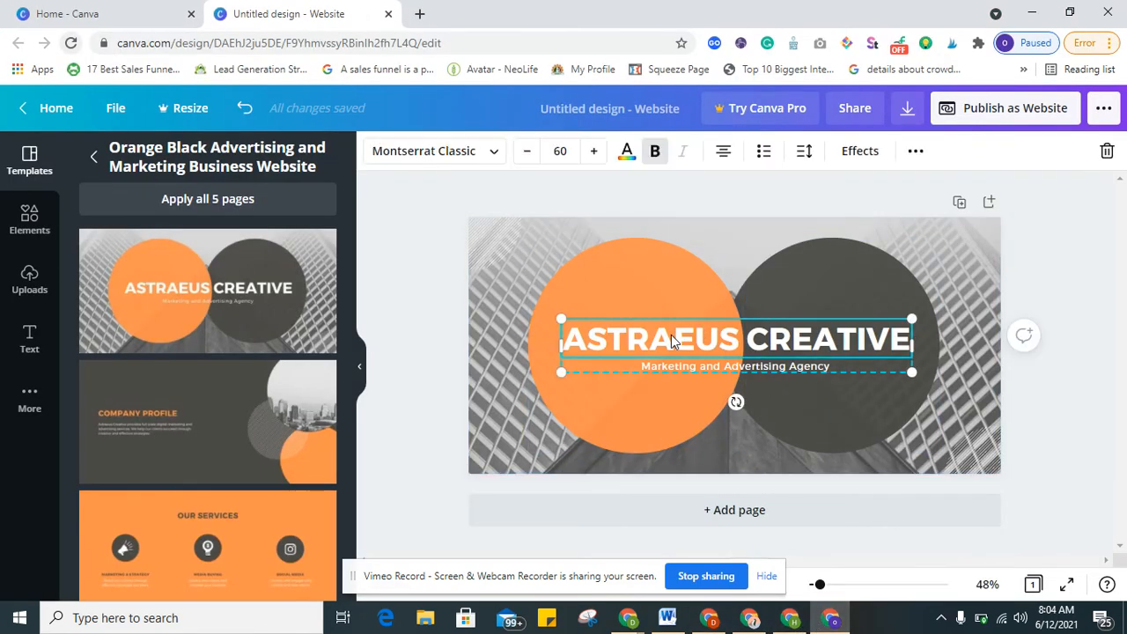
left_click(671, 337)
type("SH")
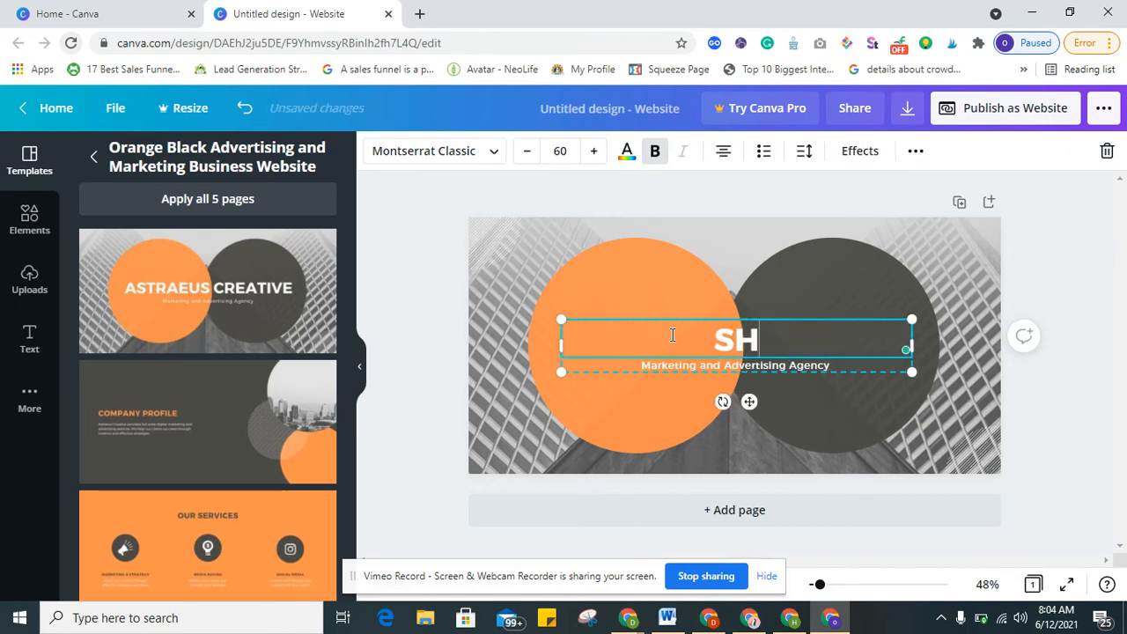
type("OPIFY")
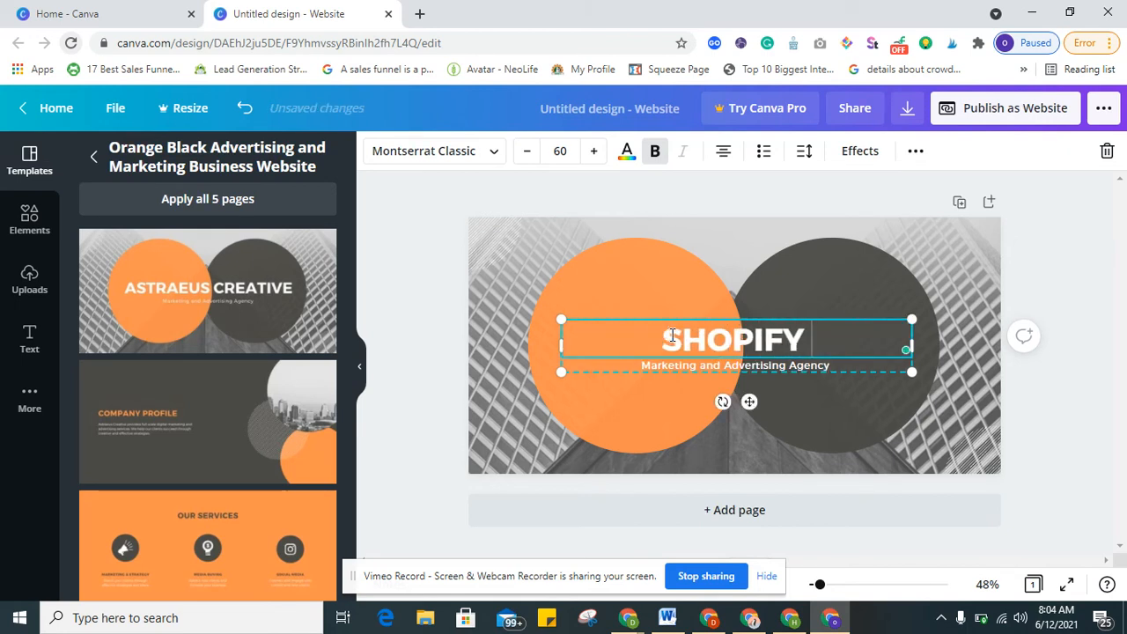
type(" DROPSH")
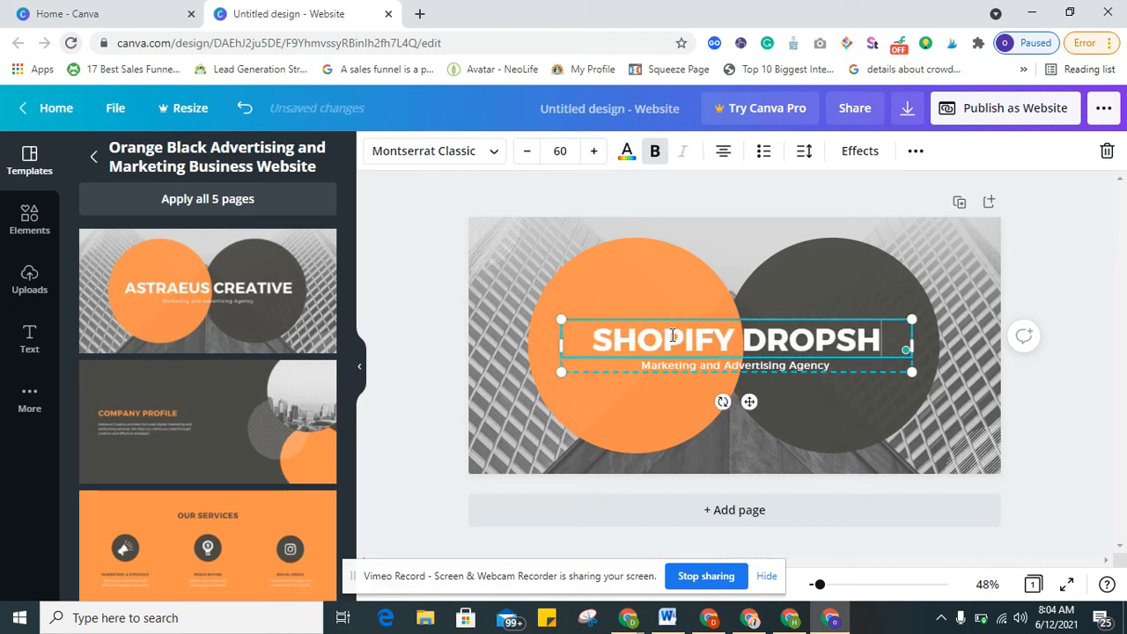
type("IPPING ")
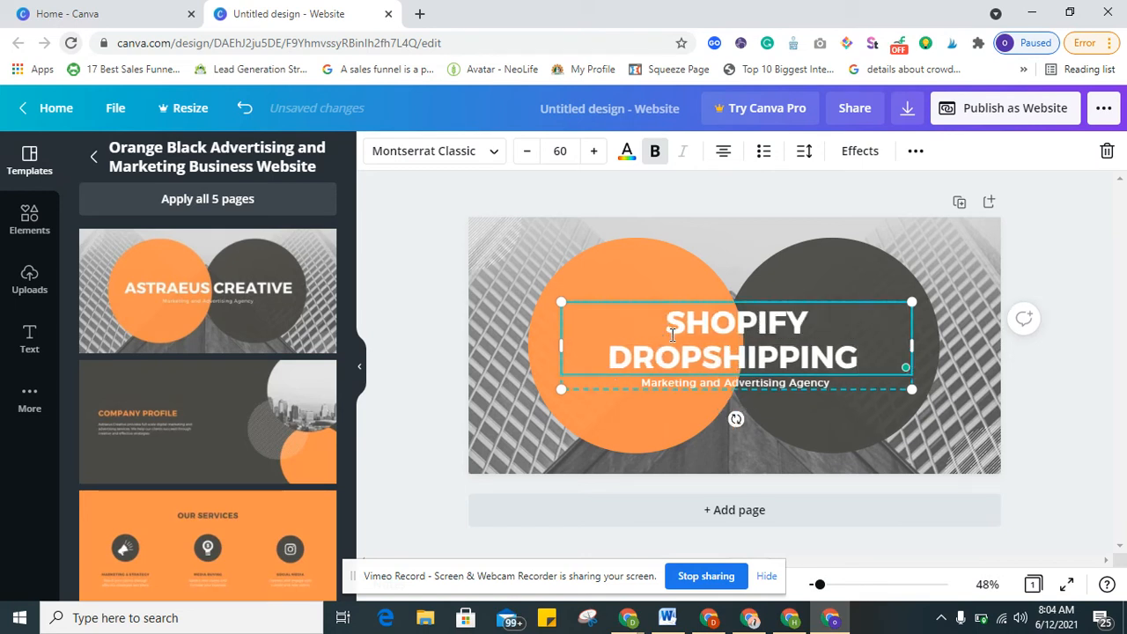
type("STORE")
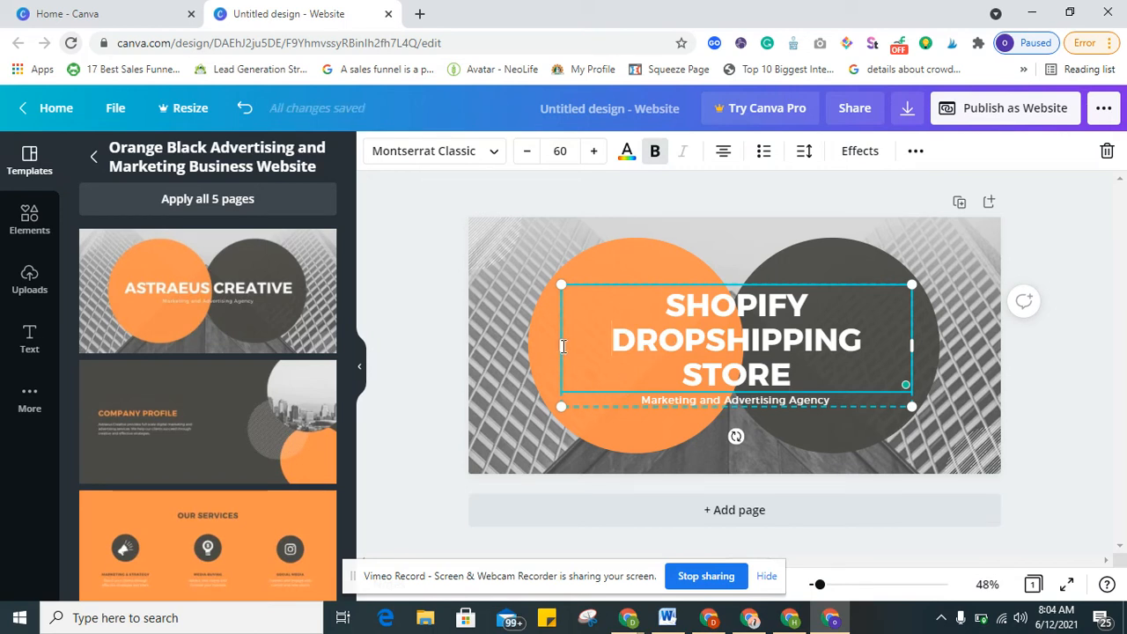
Widen the title's text box towards the orange circle until "DROPSHIPPING STORE" fits on one line
double_click(561, 346)
left_click_drag(560, 346, 537, 343)
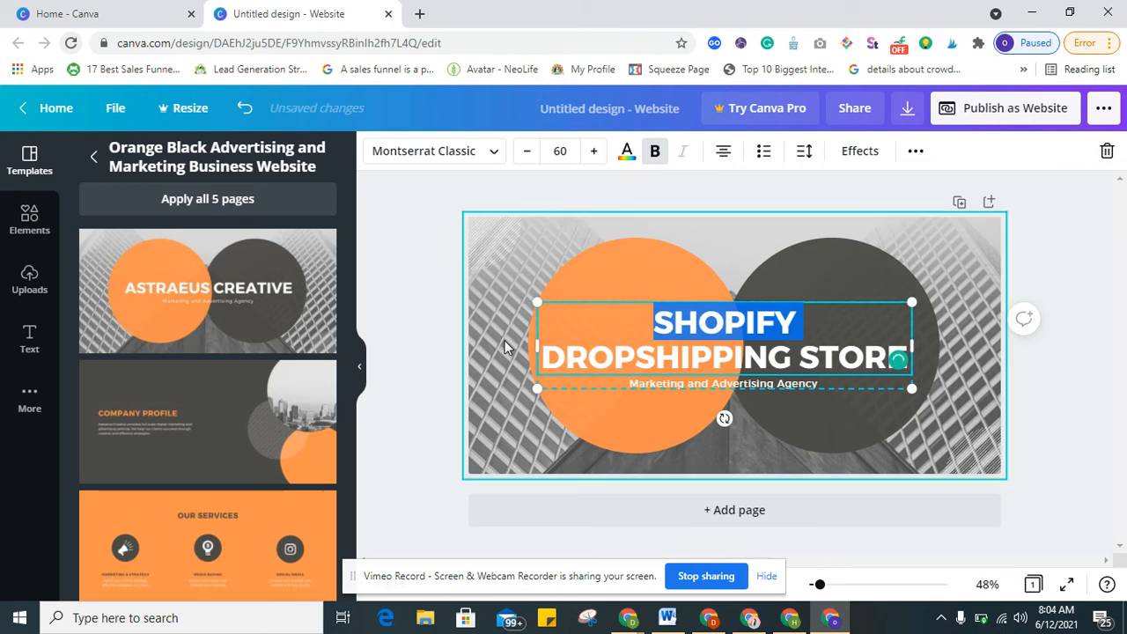
left_click(503, 344)
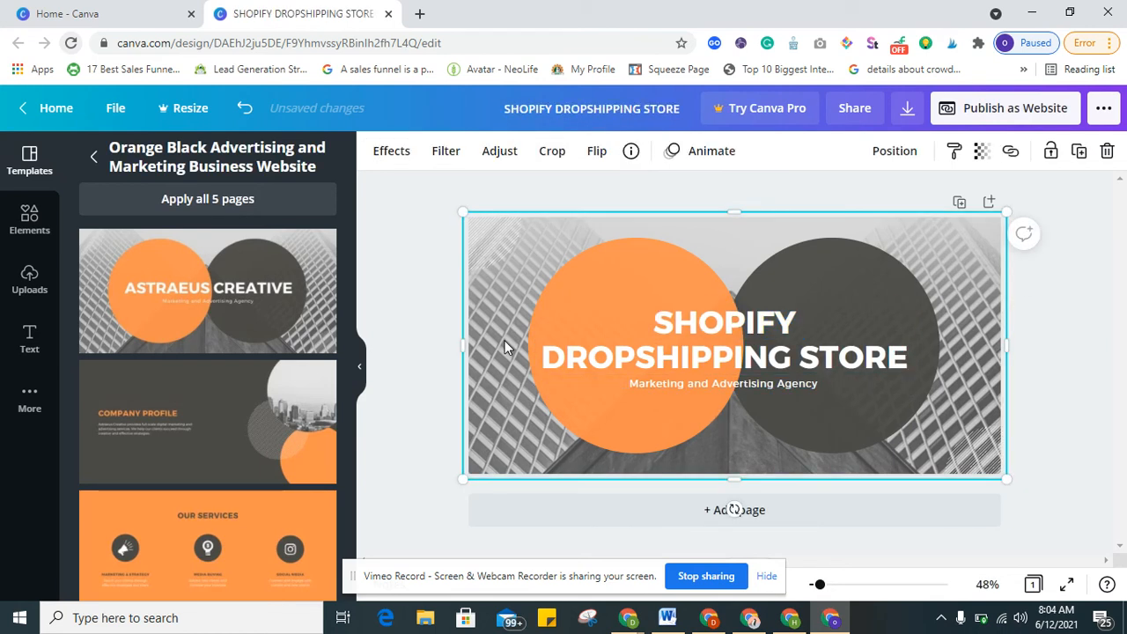
Change the subtitle below the title to "Marketing and Development" and deselect everything on the page
left_click(668, 386)
left_click(668, 385)
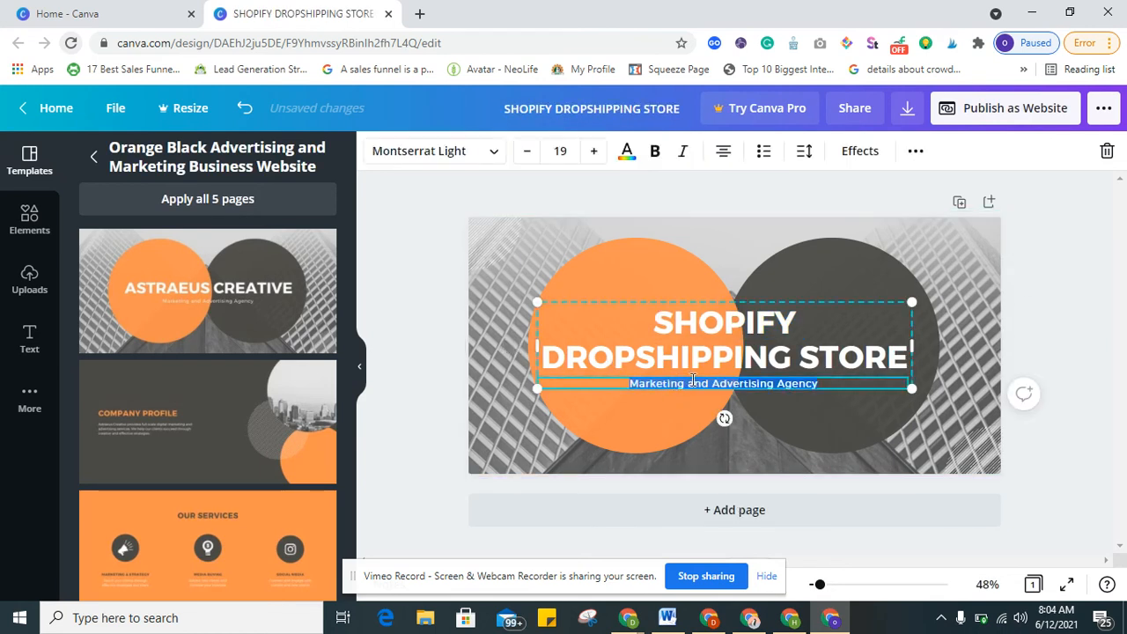
left_click_drag(713, 384, 819, 379)
type("DEV")
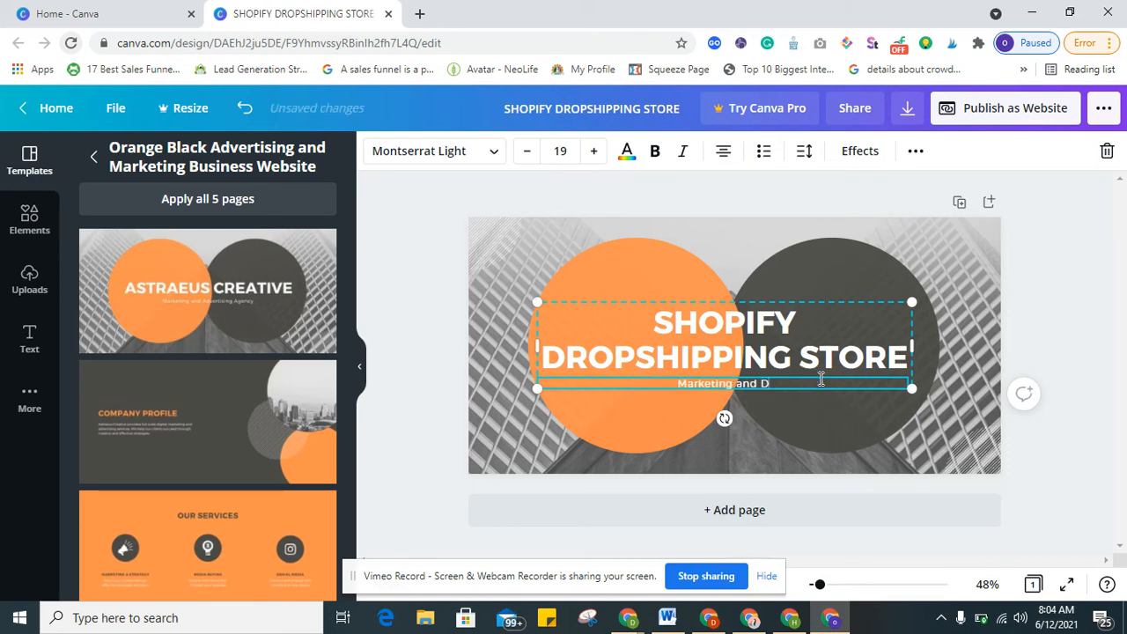
key("BackSpace")
key("BackSpace")
type("evelo")
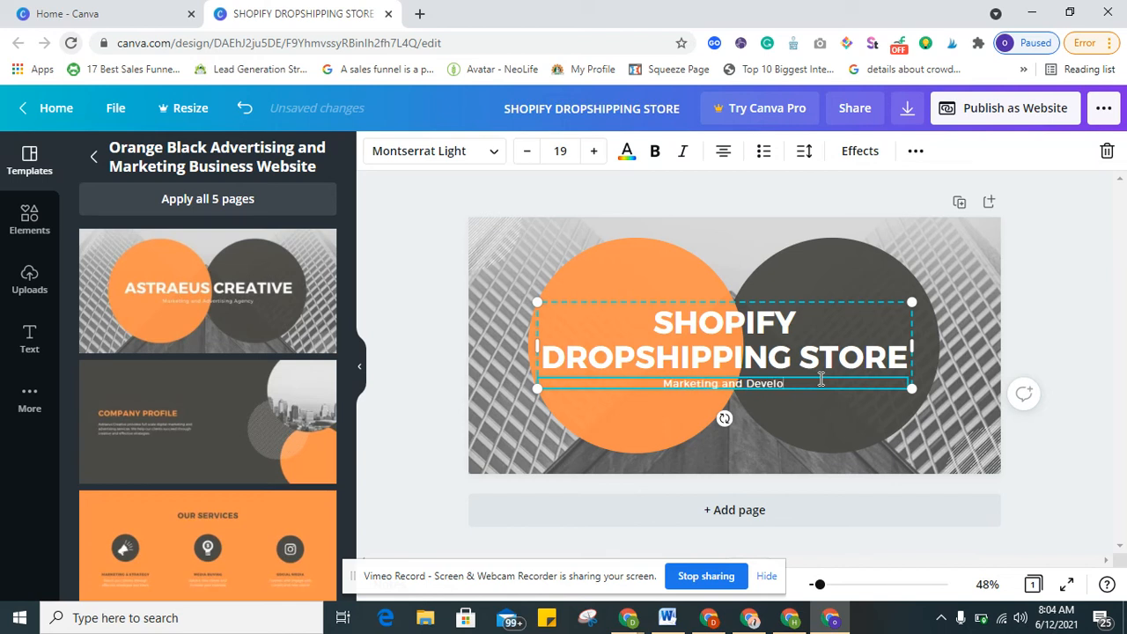
type("pment")
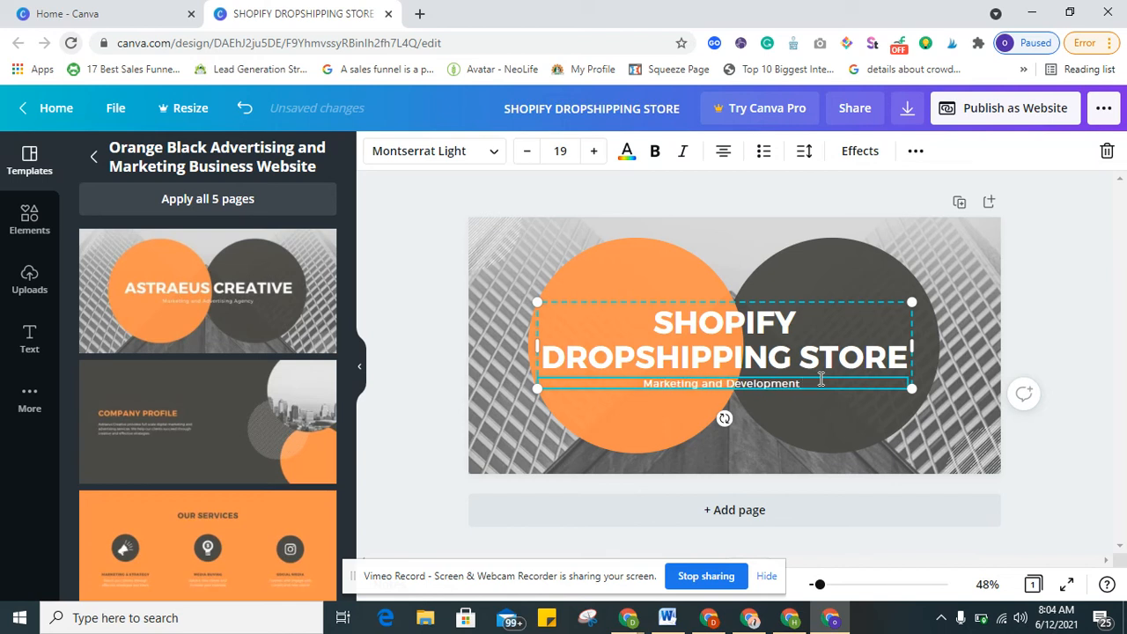
left_click(818, 262)
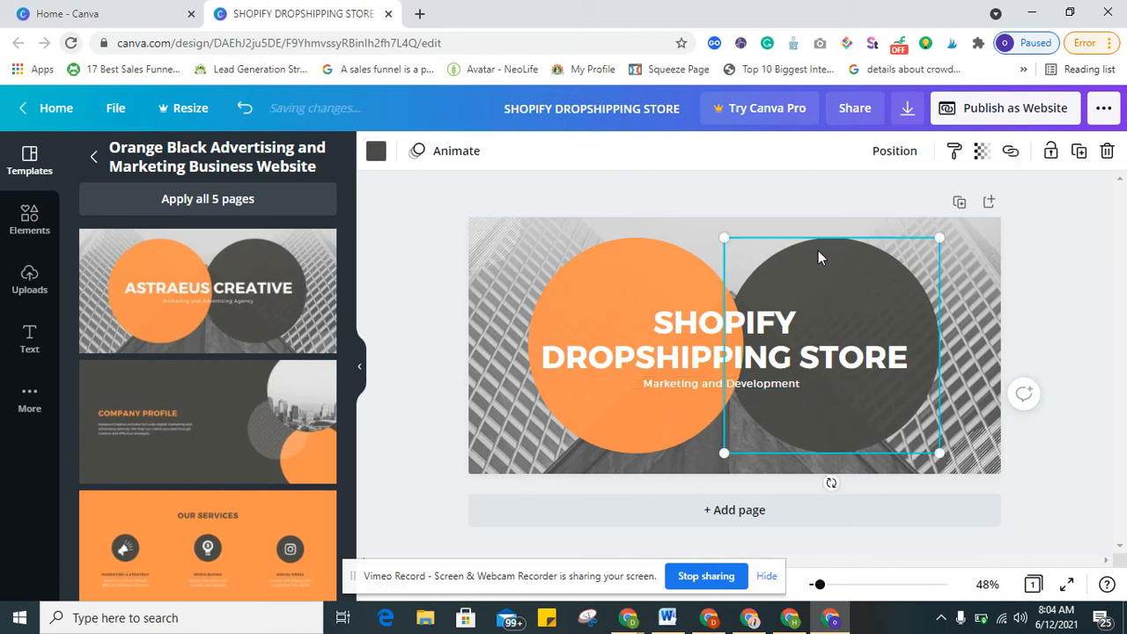
left_click(572, 186)
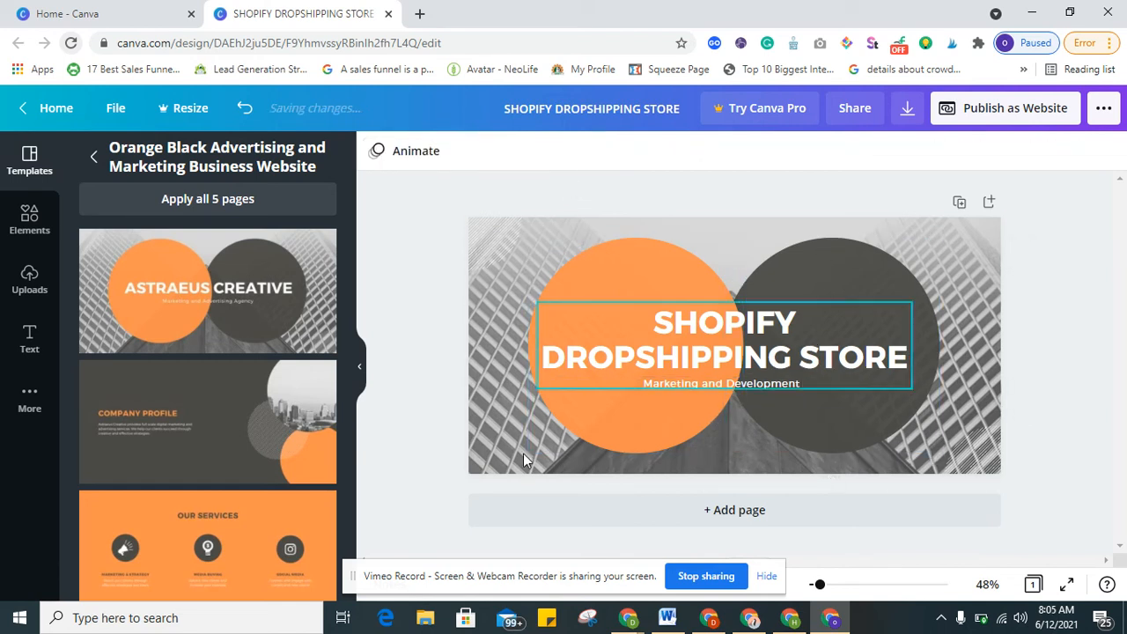
Open Snipping Tool and capture the whole cover page, edge to edge, as a rectangular snip
left_click(596, 624)
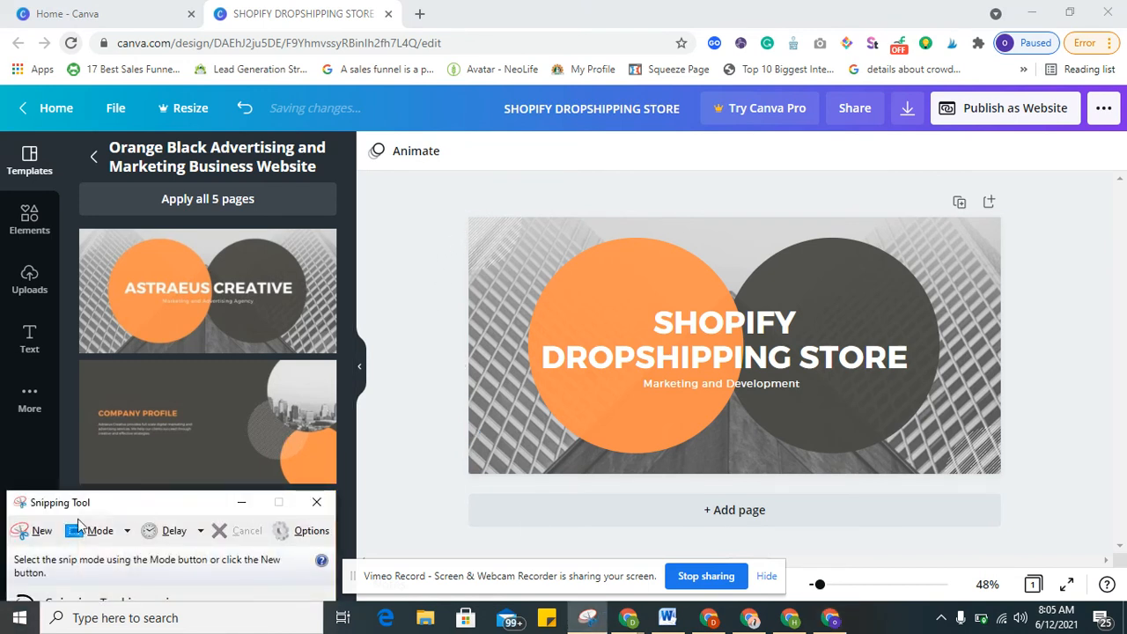
left_click(35, 530)
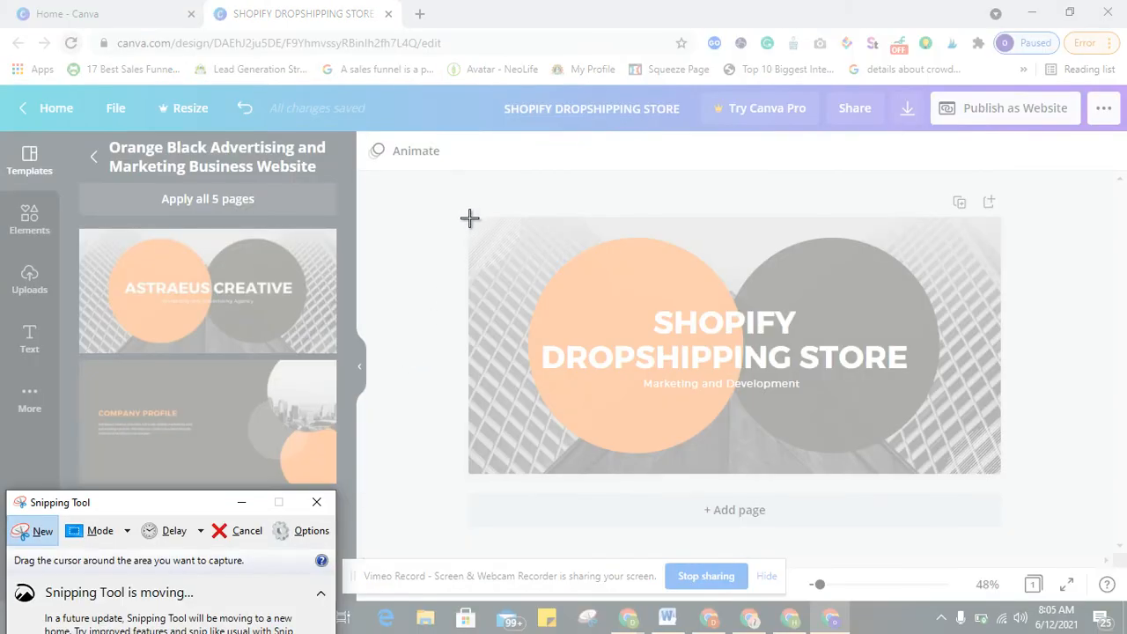
left_click_drag(468, 216, 1000, 473)
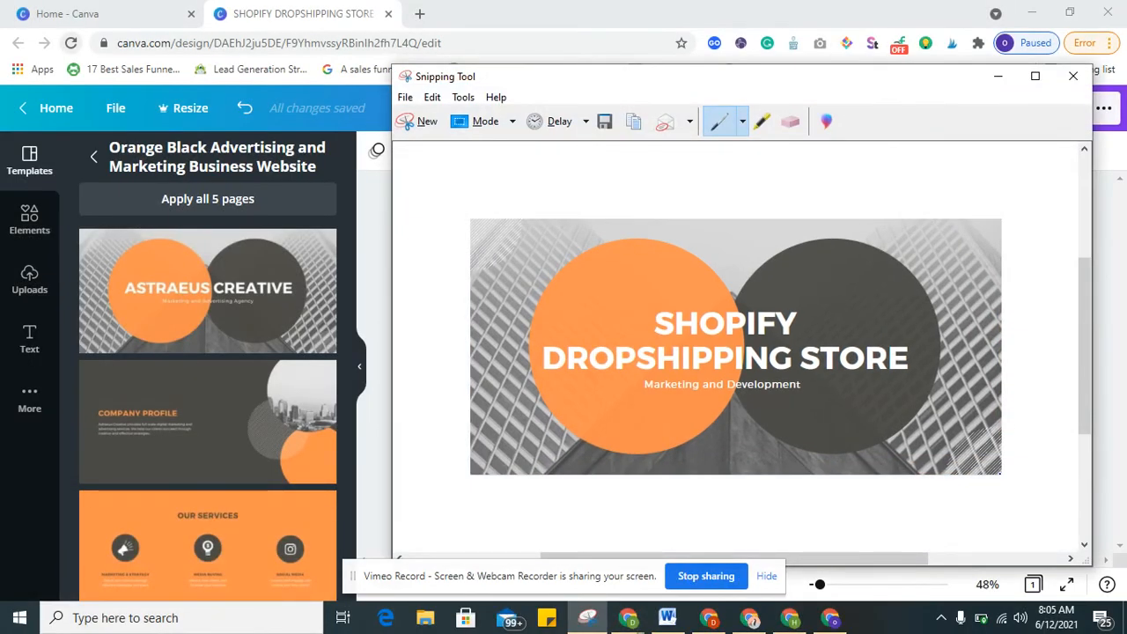
Save the snip as a PNG named "WEBSITE MARKETING" in the Pictures folder and close Snipping Tool
key("ctrl+s")
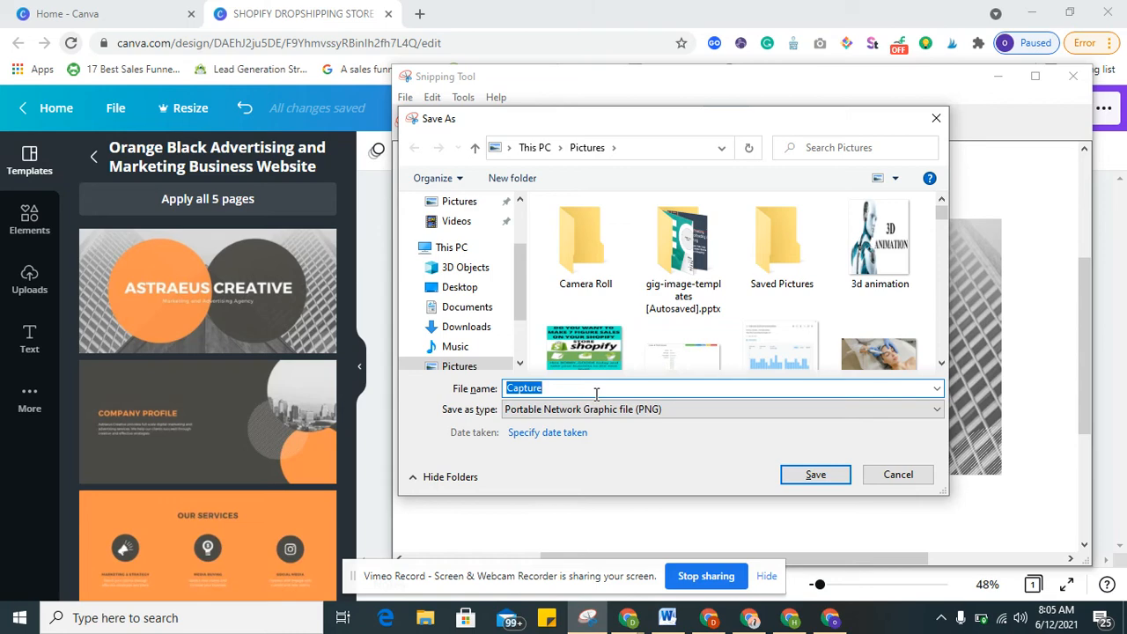
type("SHO")
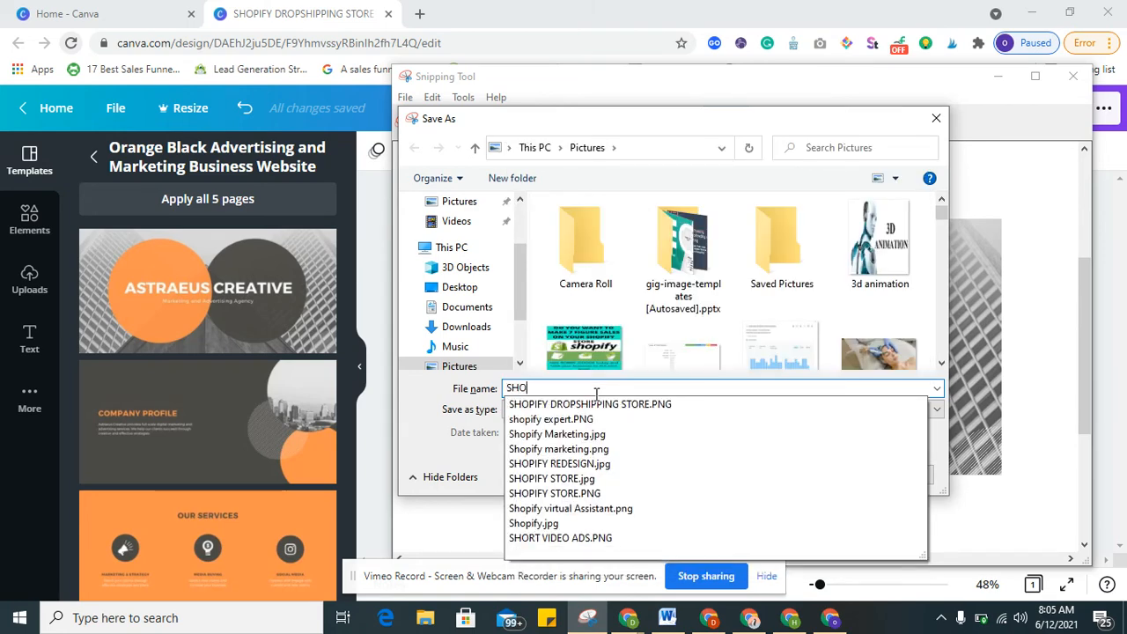
type("PIFY")
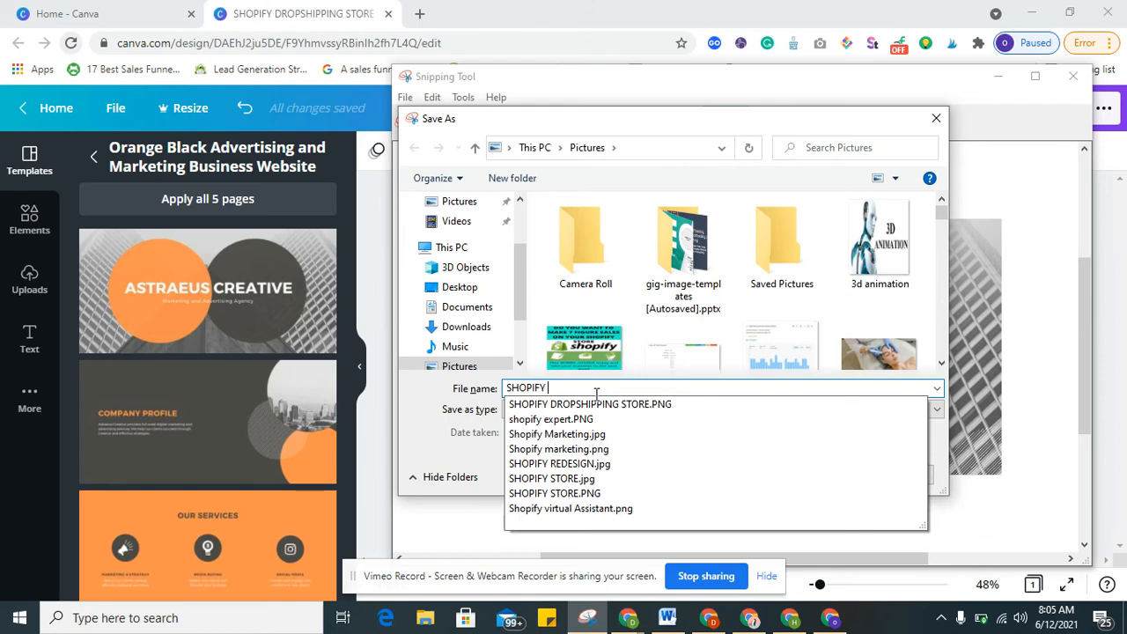
key("BackSpace")
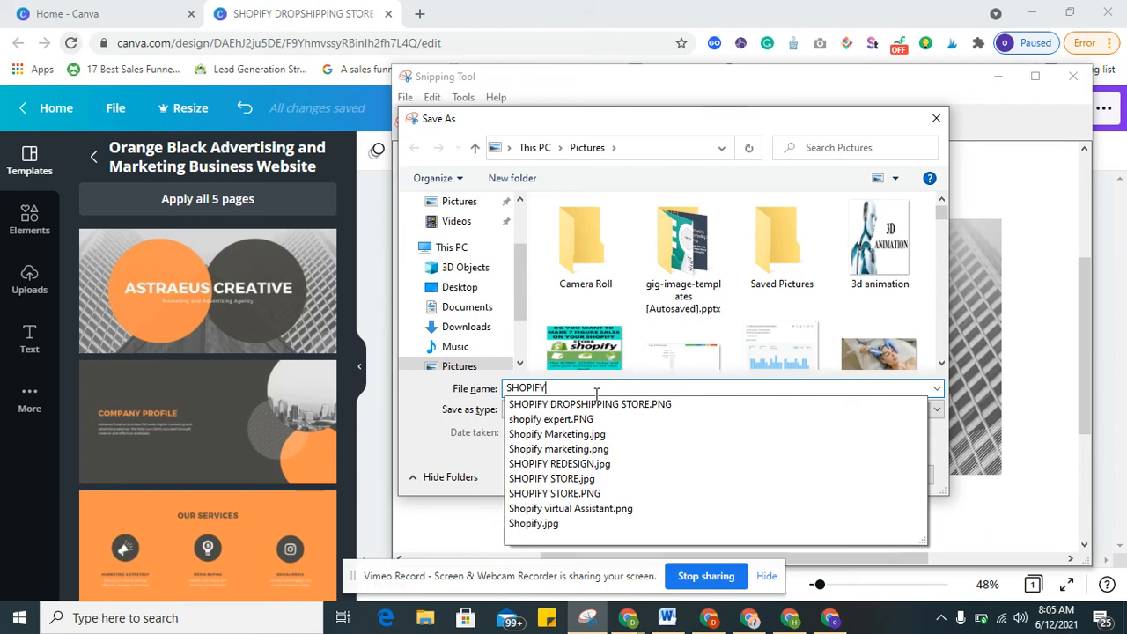
key("BackSpace")
key("BackSpace")
key("BackSpace")
key("BackSpace")
key("BackSpace")
key("BackSpace")
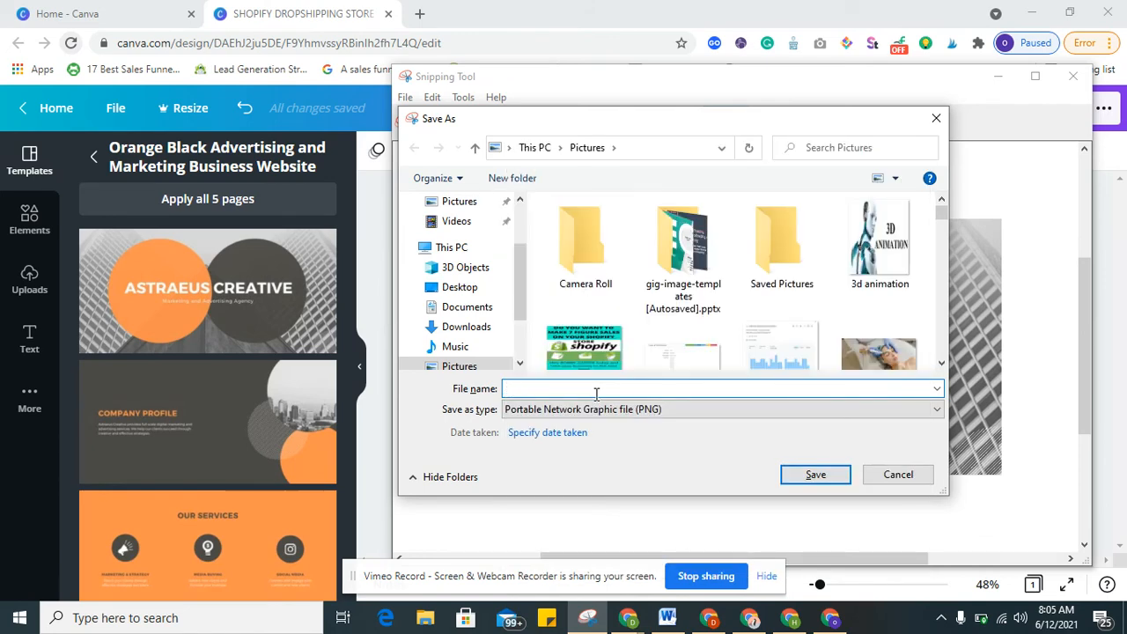
type("WEBSITE MARKETING")
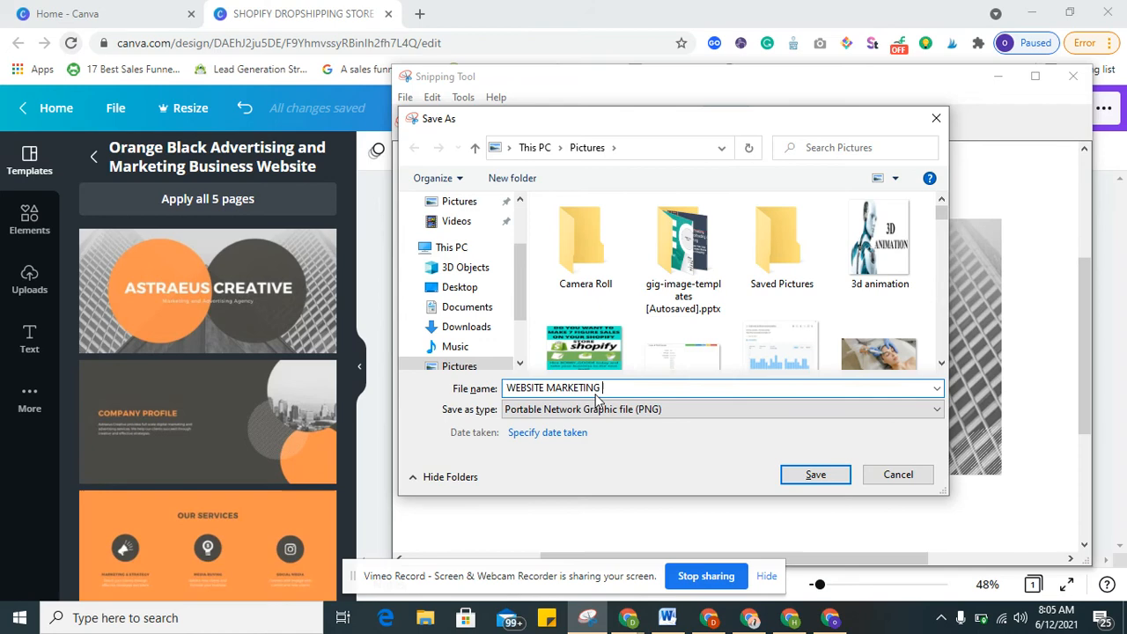
key("BackSpace")
key("Return")
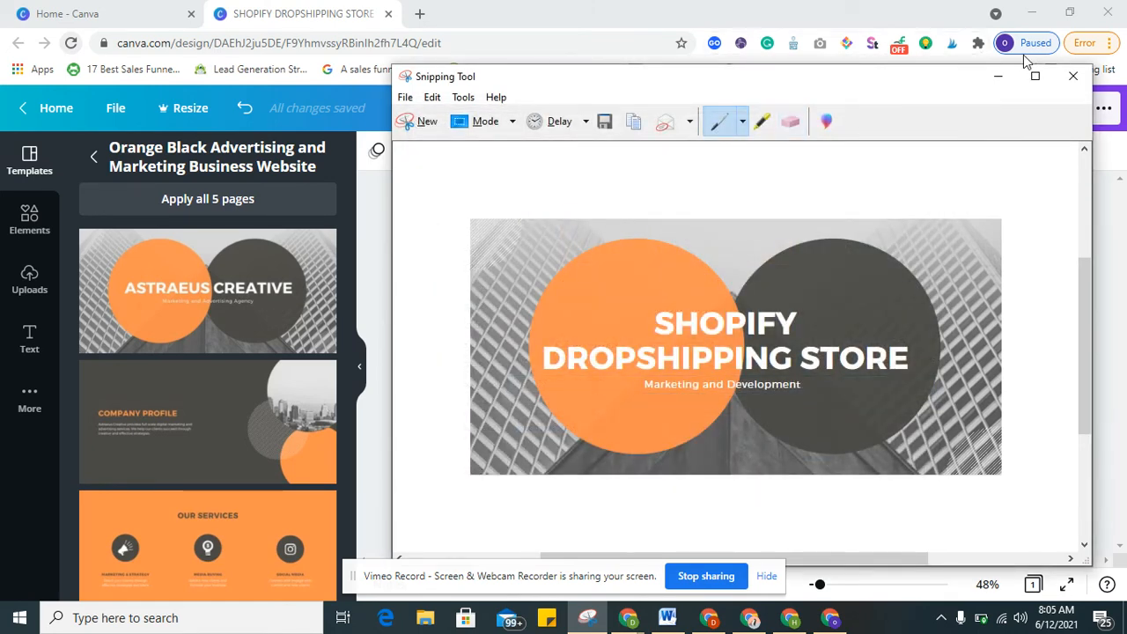
left_click(1072, 76)
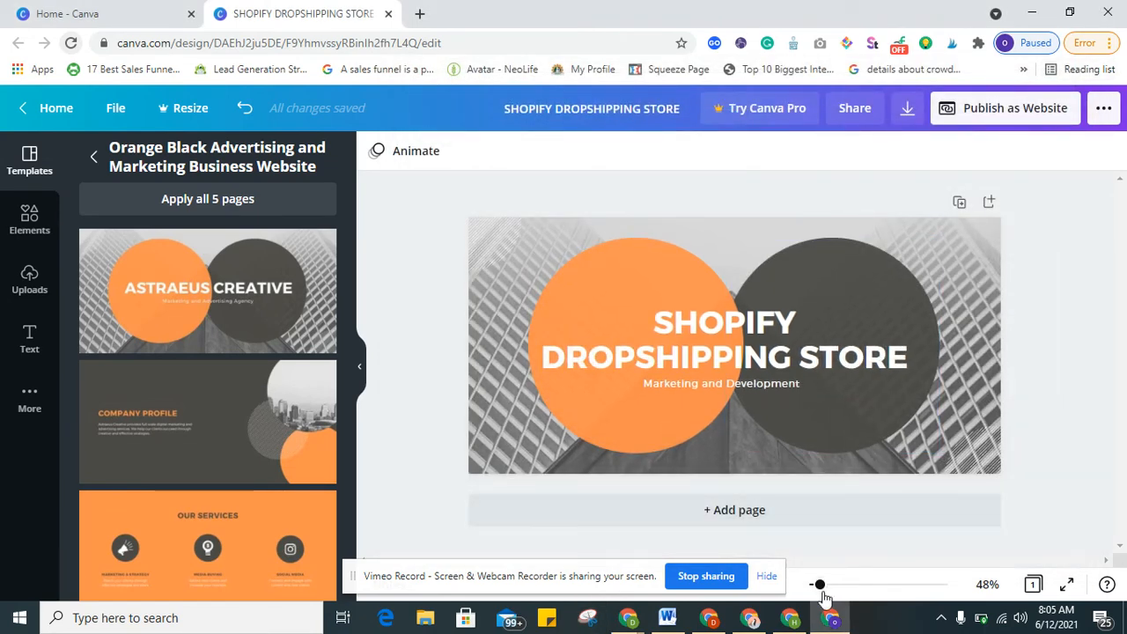
Switch to the Fiverr gig gallery, find WEBSITE MARKETING.PNG by searching Pictures for "web", and try to upload it as the first image
left_click(716, 625)
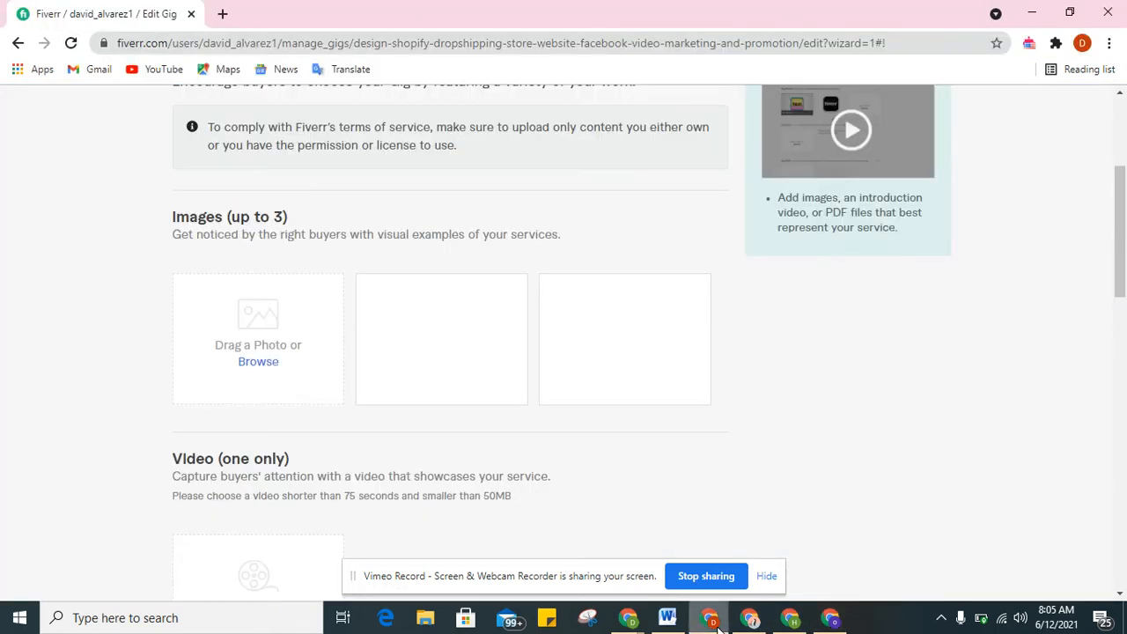
left_click(259, 364)
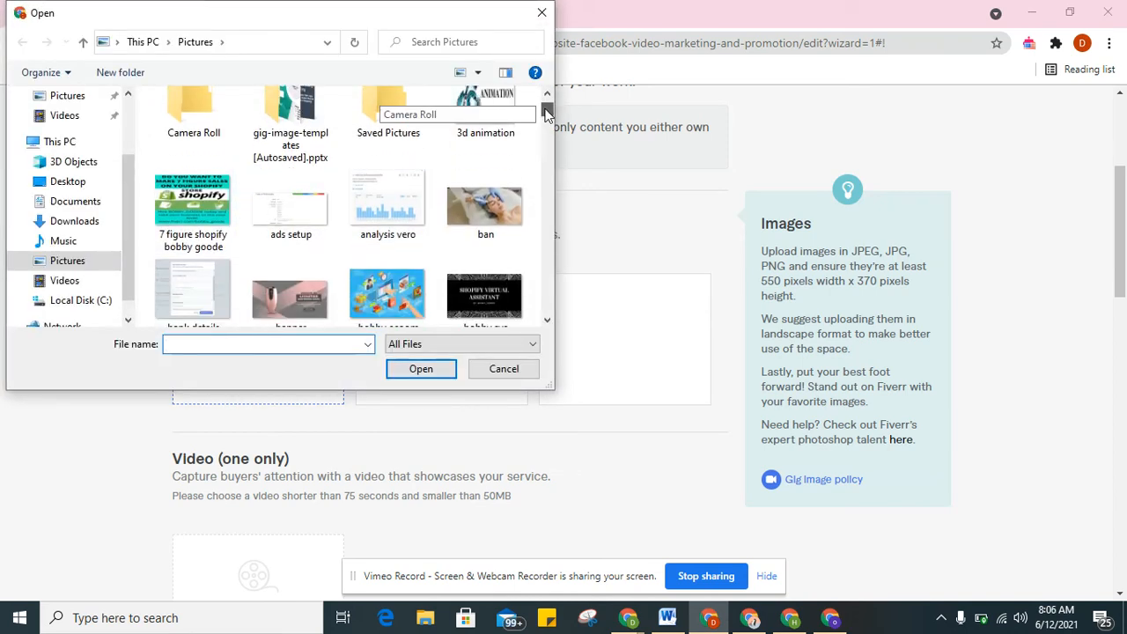
left_click_drag(545, 110, 546, 123)
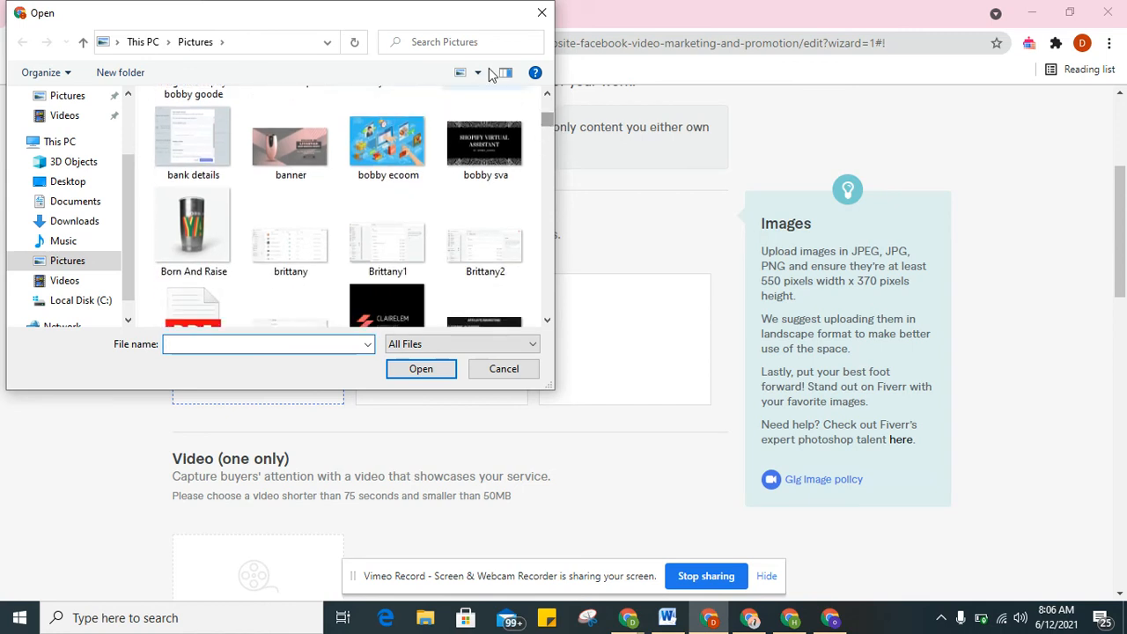
type("sh")
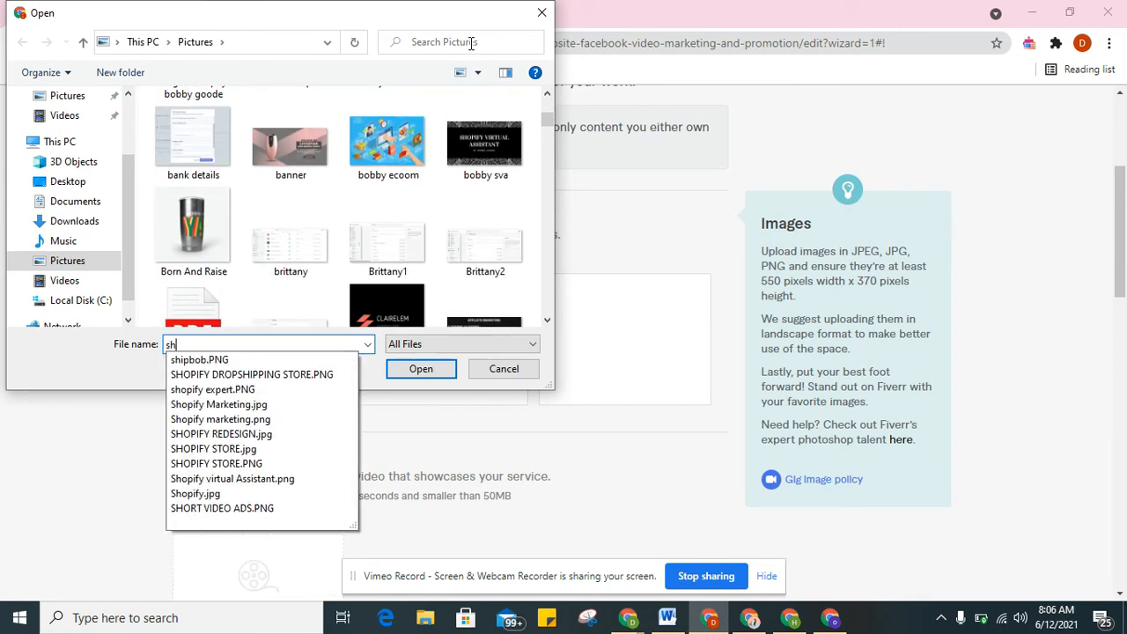
left_click(471, 46)
type("s")
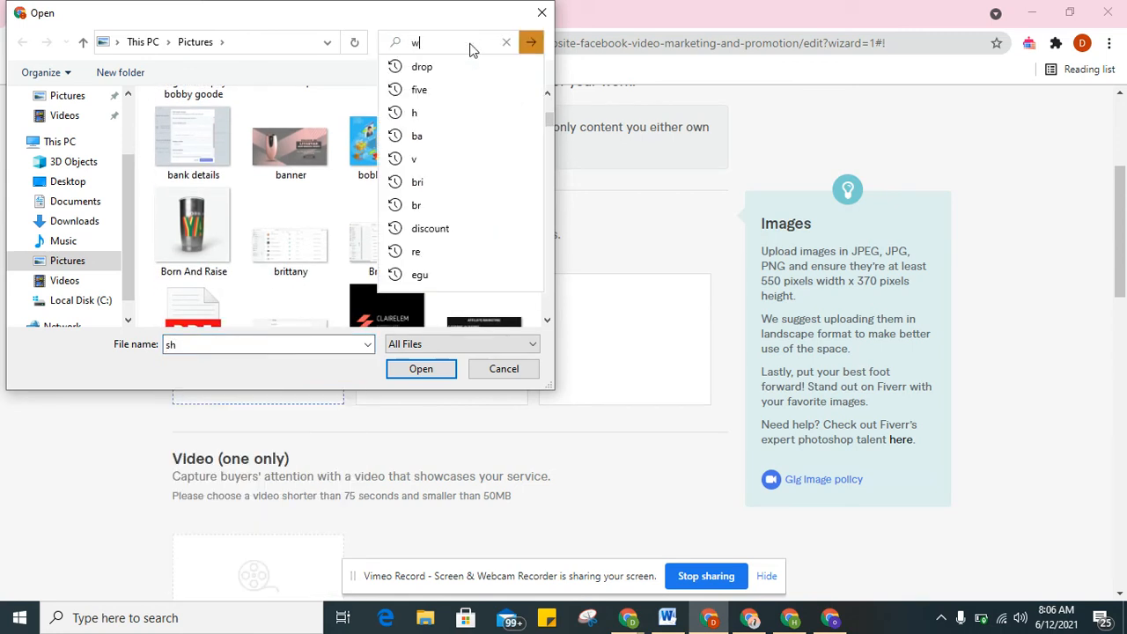
key("BackSpace")
type("web")
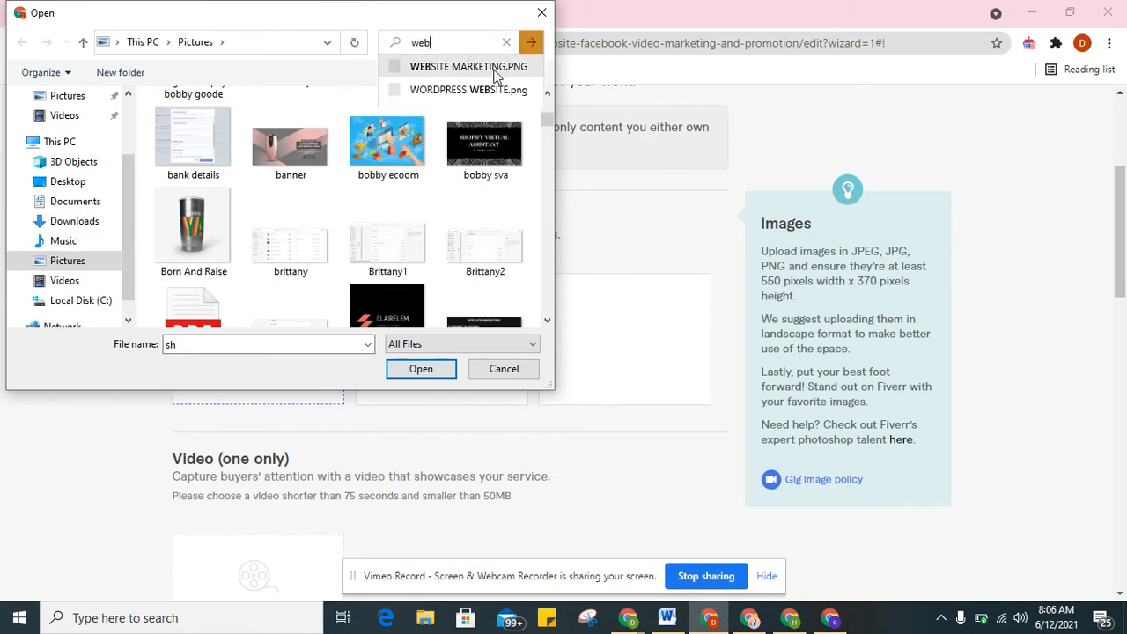
left_click(528, 44)
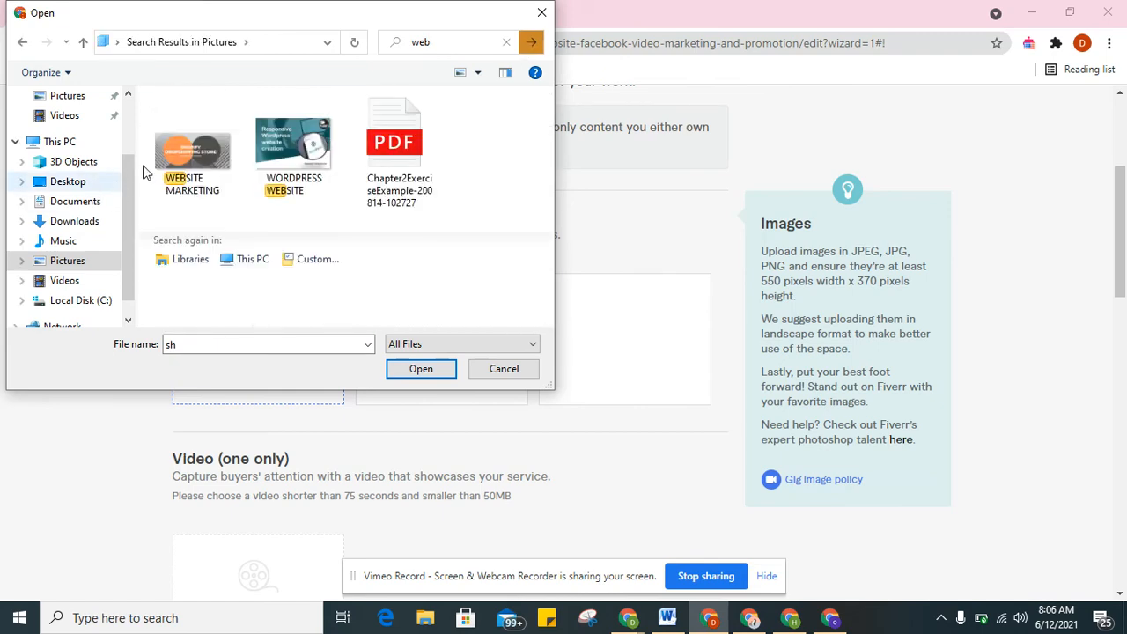
left_click(236, 161)
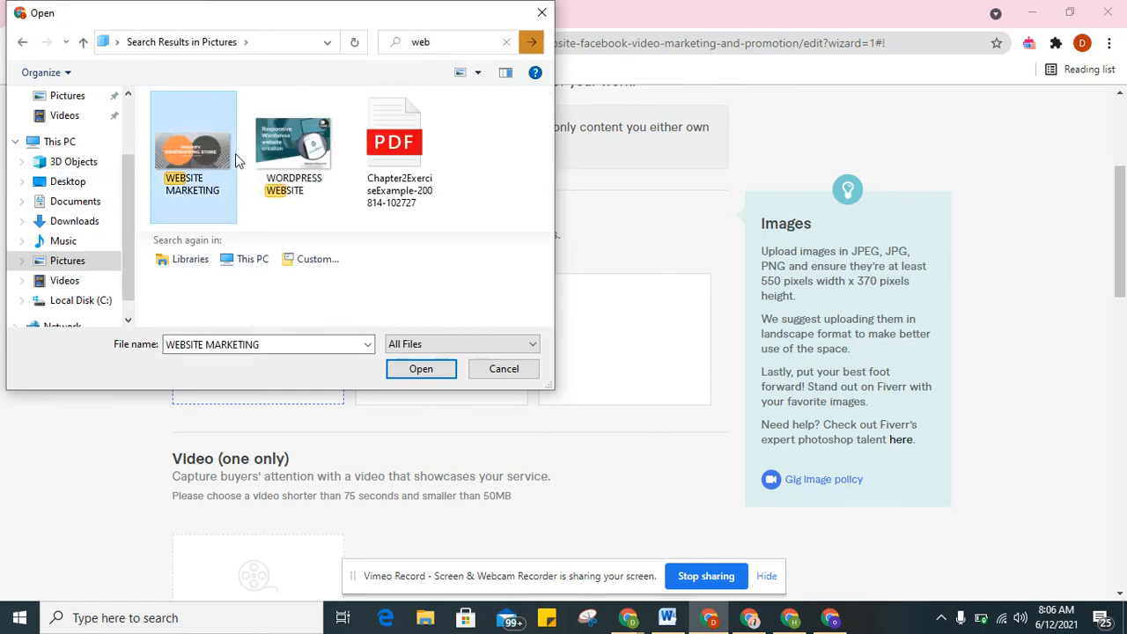
left_click(426, 378)
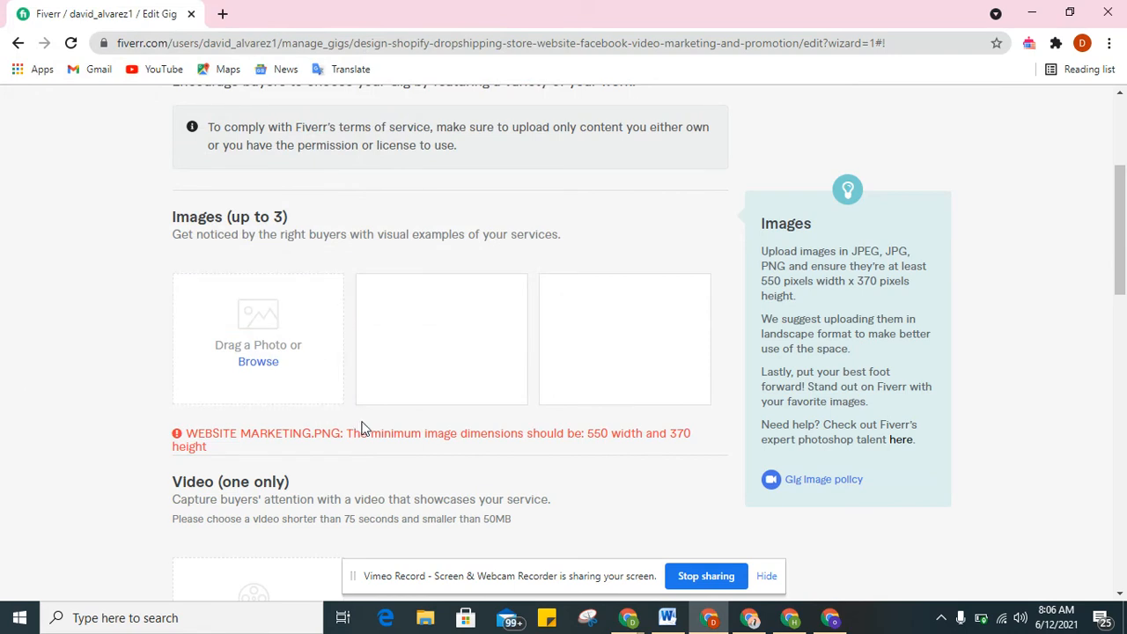
Find WEBSITE MARKETING in the Pictures folder while browsing for the first gallery image, and open it for editing in Paint
left_click(272, 368)
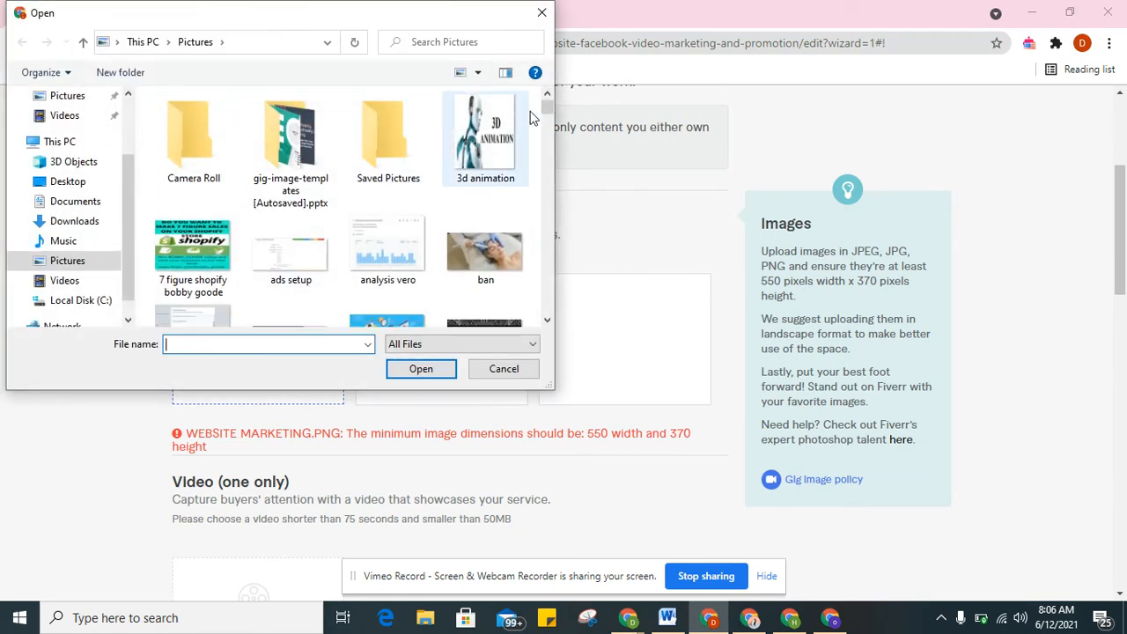
left_click_drag(546, 106, 541, 302)
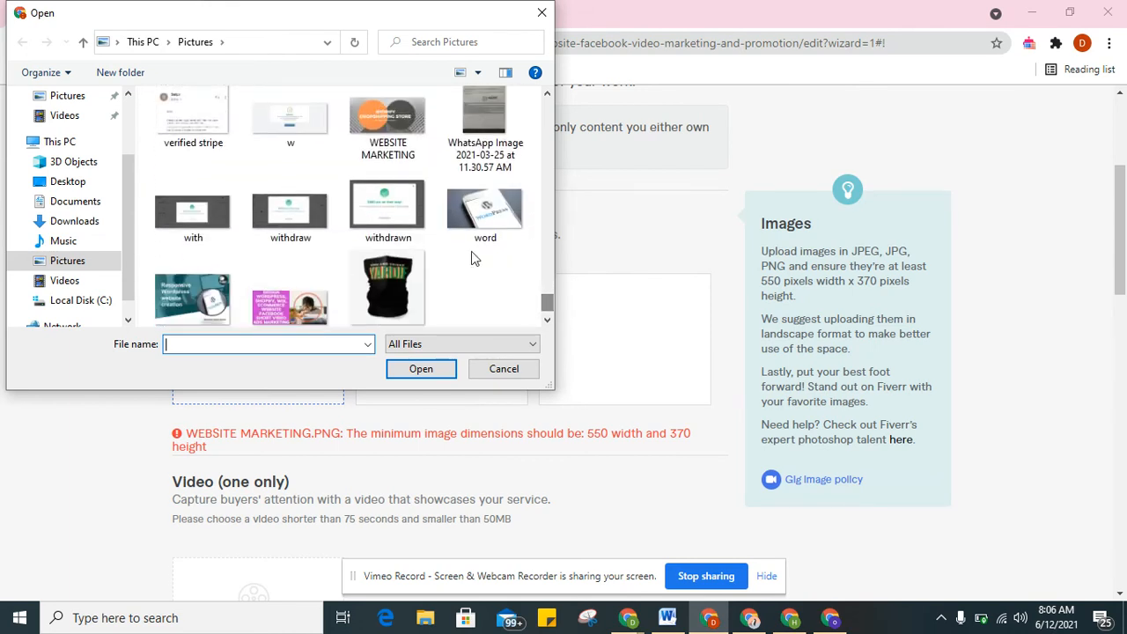
left_click(373, 134)
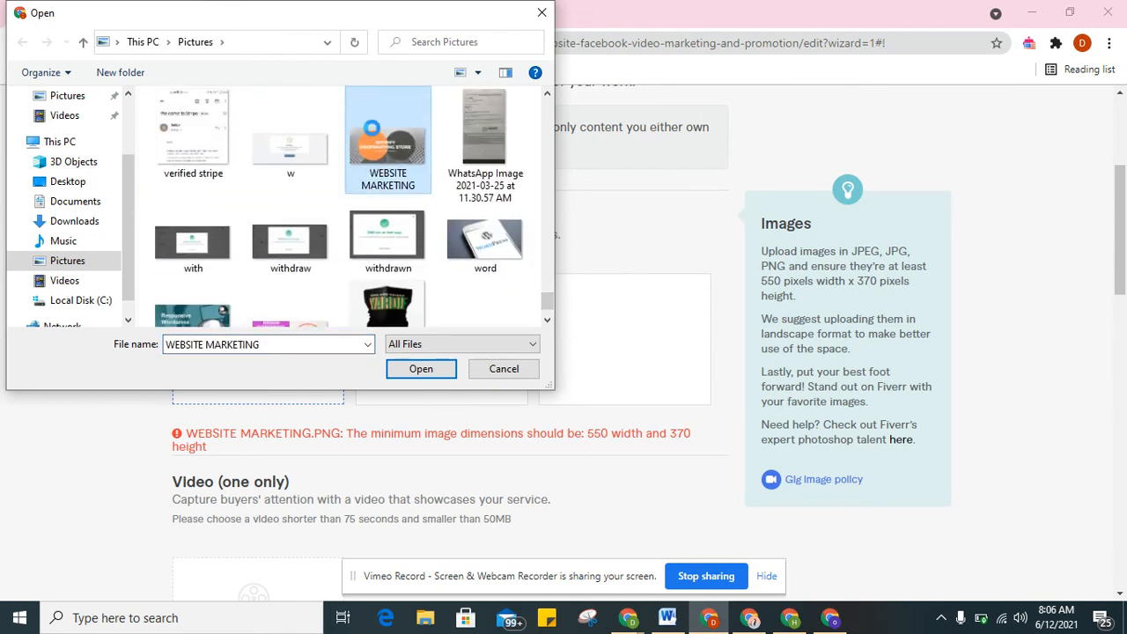
right_click(371, 129)
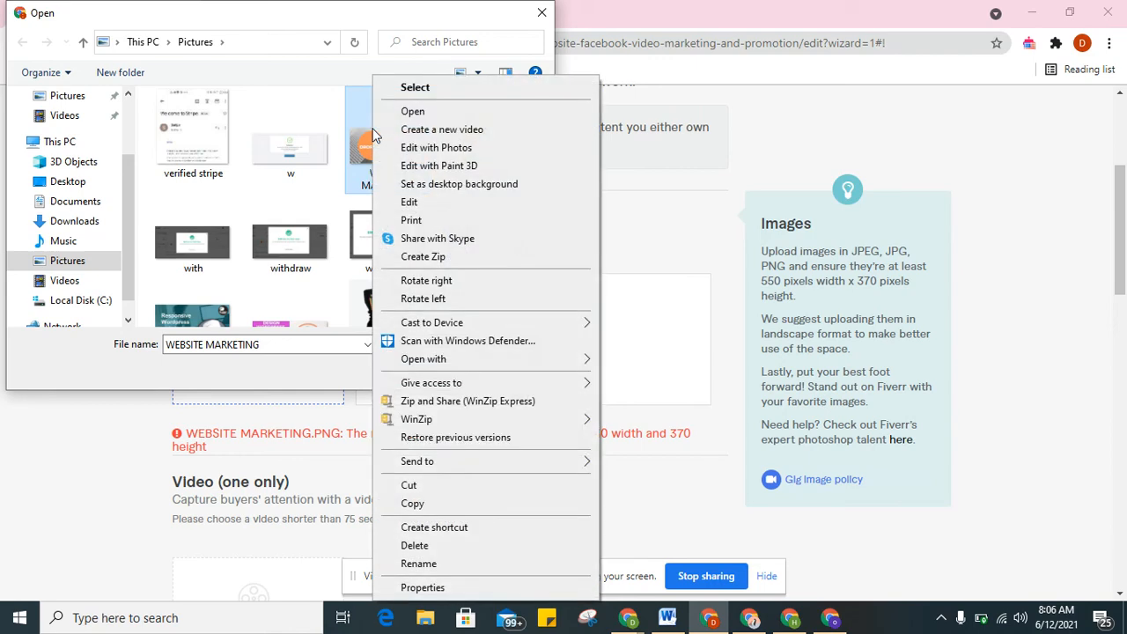
left_click(410, 202)
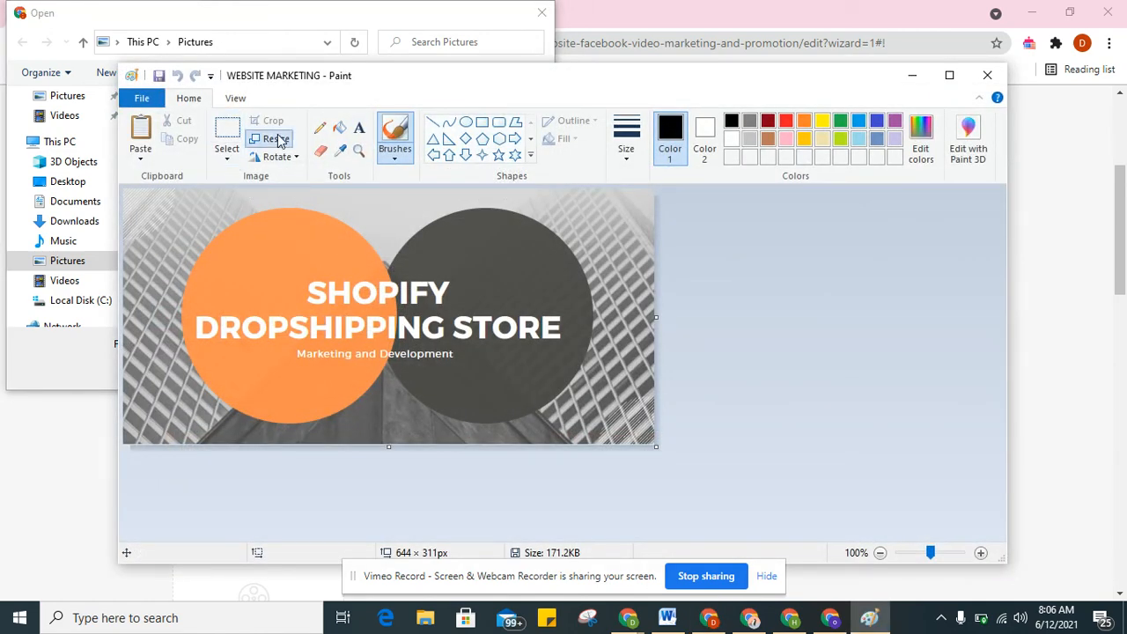
Resize the picture to 744 × 411 pixels without maintaining the aspect ratio
left_click(275, 138)
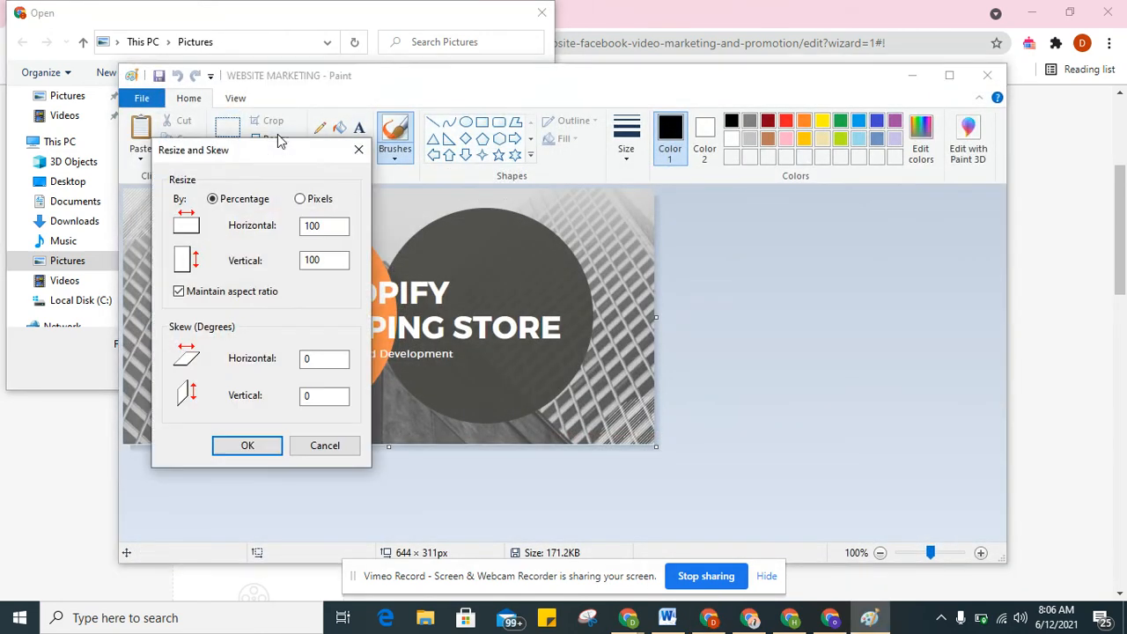
left_click(300, 199)
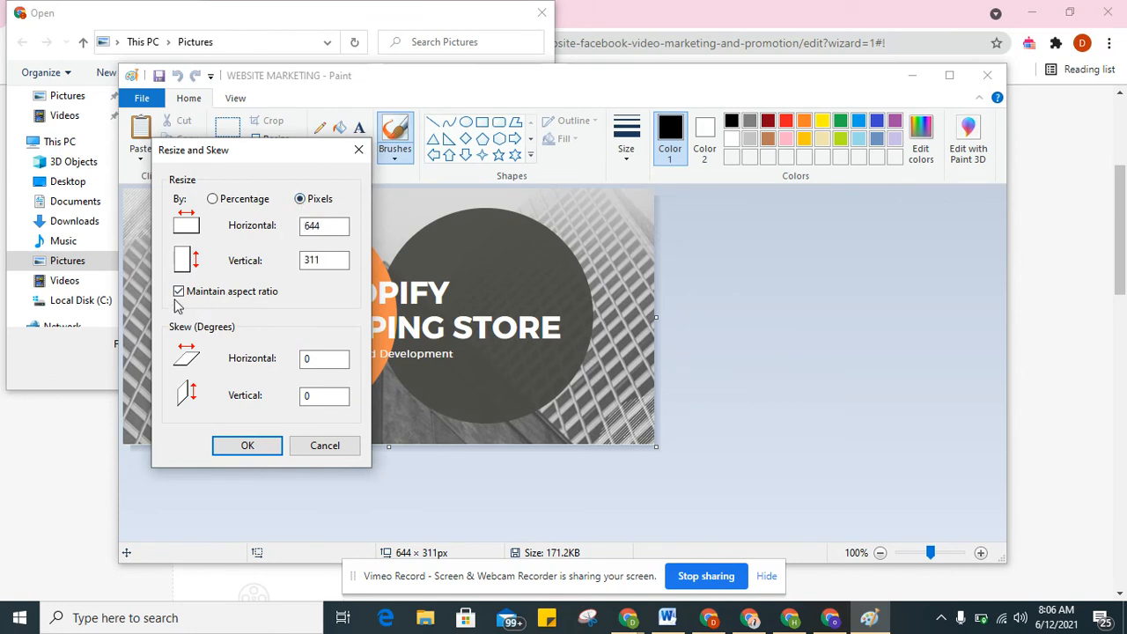
left_click(179, 292)
left_click(315, 261)
left_click(311, 225)
type("7")
left_click(312, 259)
left_click(251, 444)
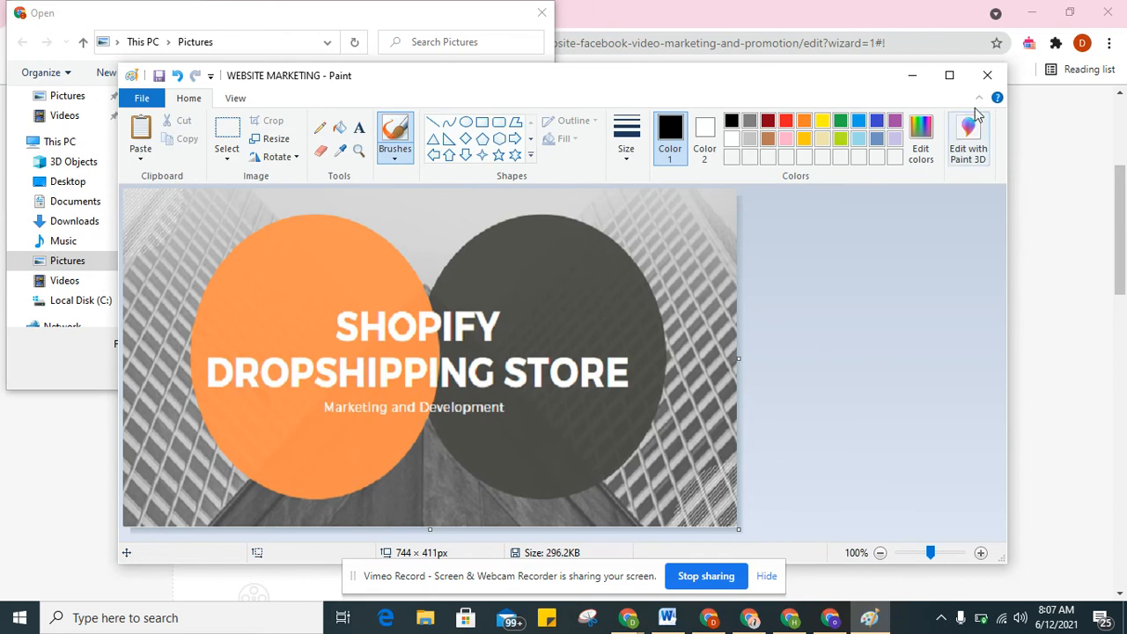
Close Paint and try to upload the resized WEBSITE MARKETING picture as the first gallery image
left_click(987, 76)
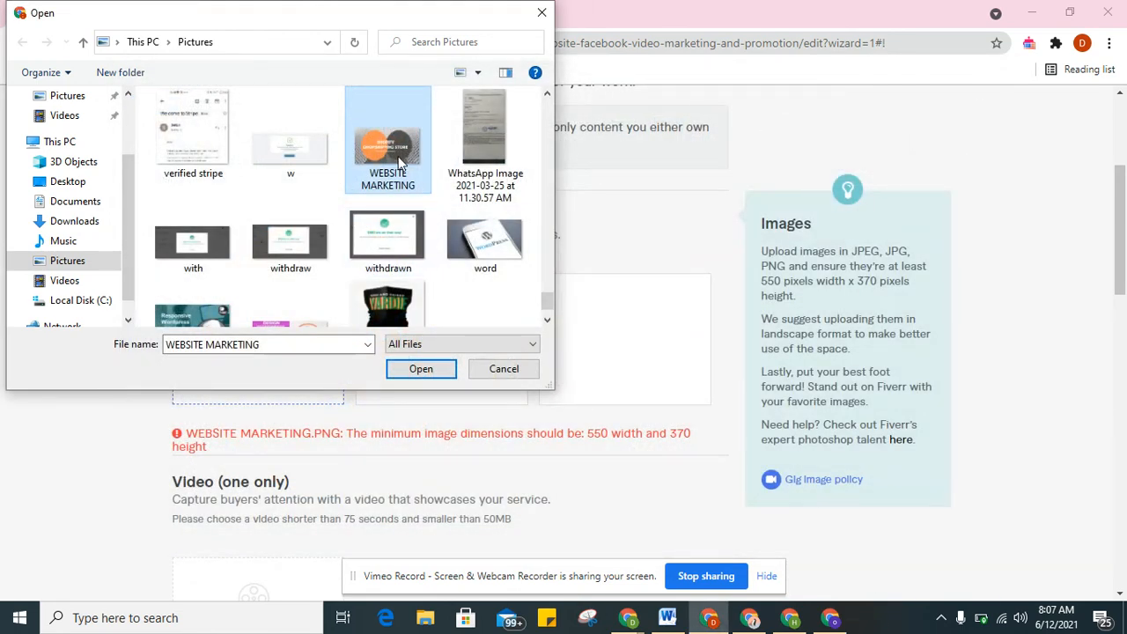
left_click(416, 368)
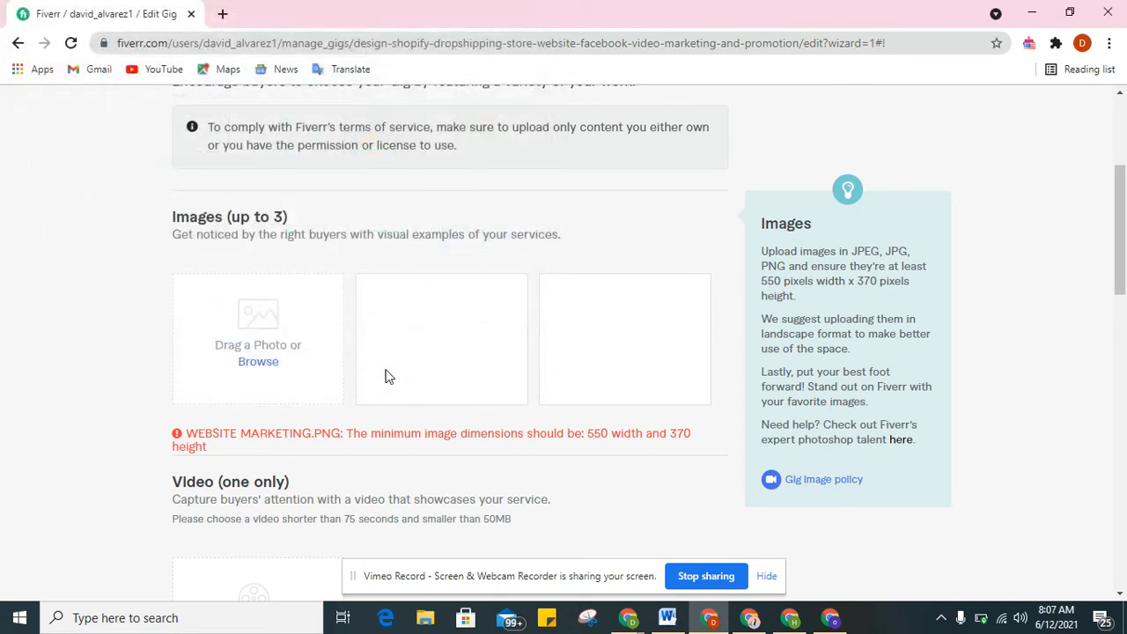
Try to upload "shopify expert" from the Pictures folder as the first gallery image
left_click(273, 368)
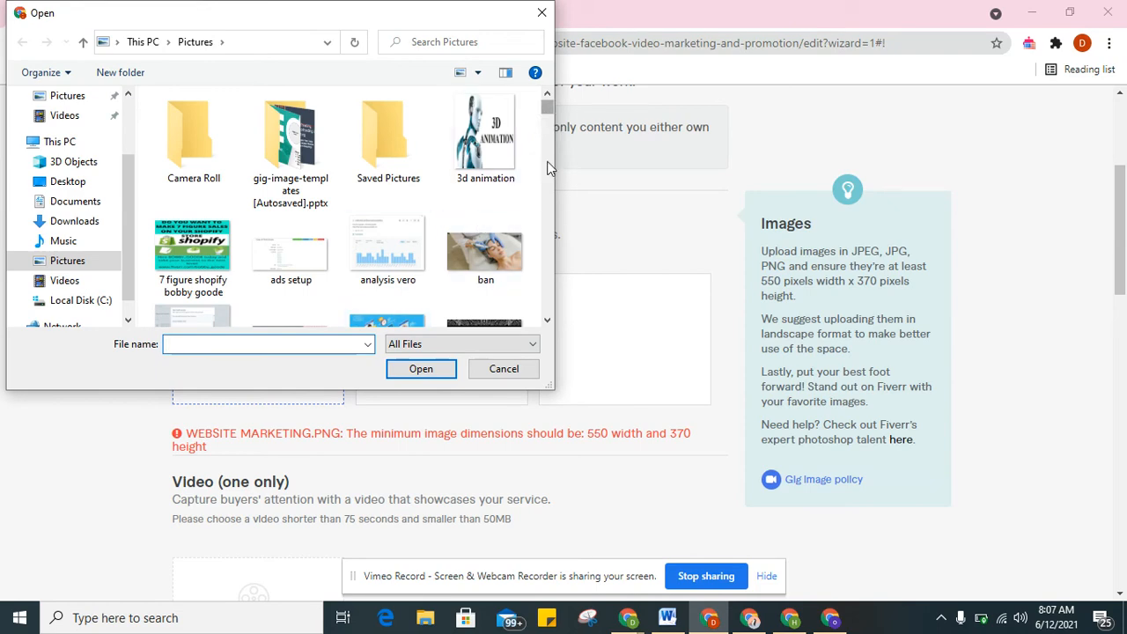
left_click(546, 321)
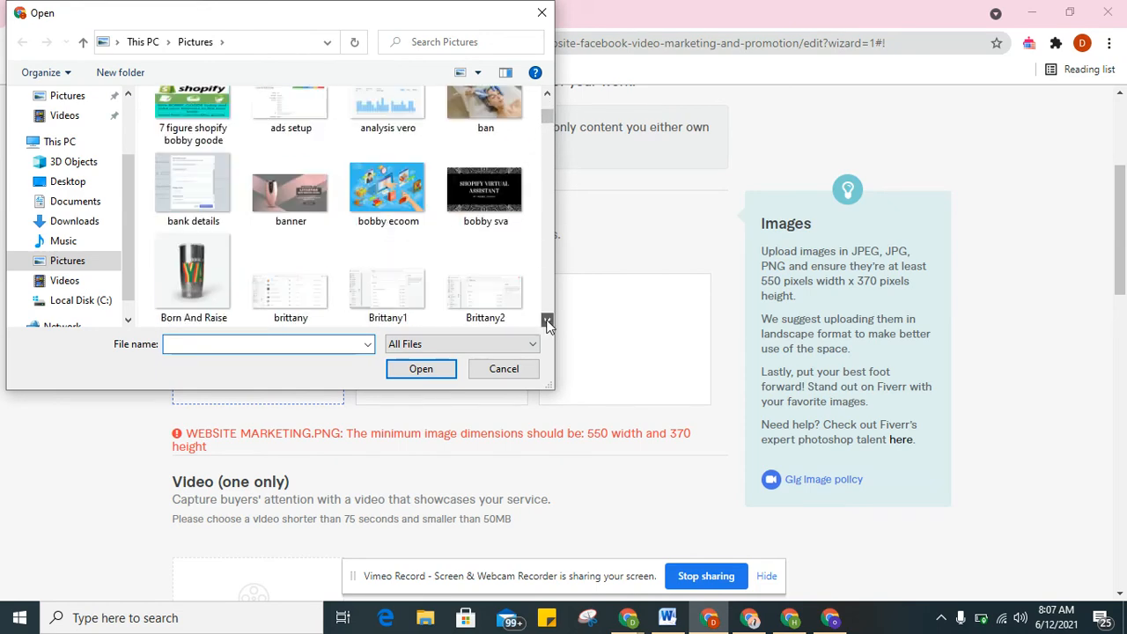
left_click(547, 321)
left_click(547, 321)
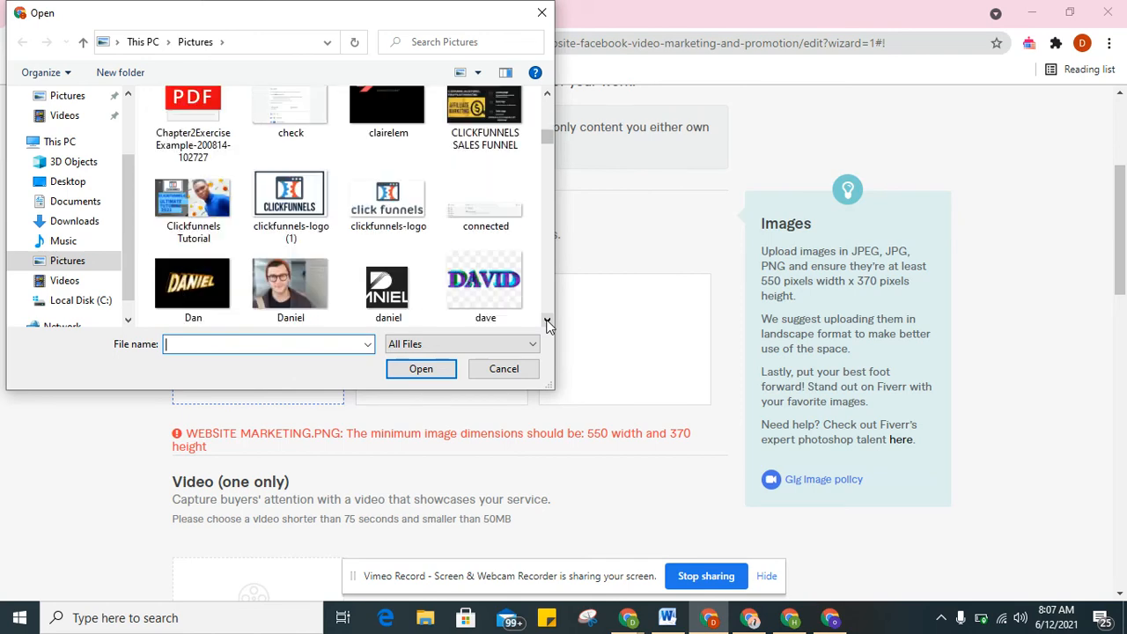
left_click(546, 321)
left_click(546, 321)
left_click(547, 321)
left_click(546, 321)
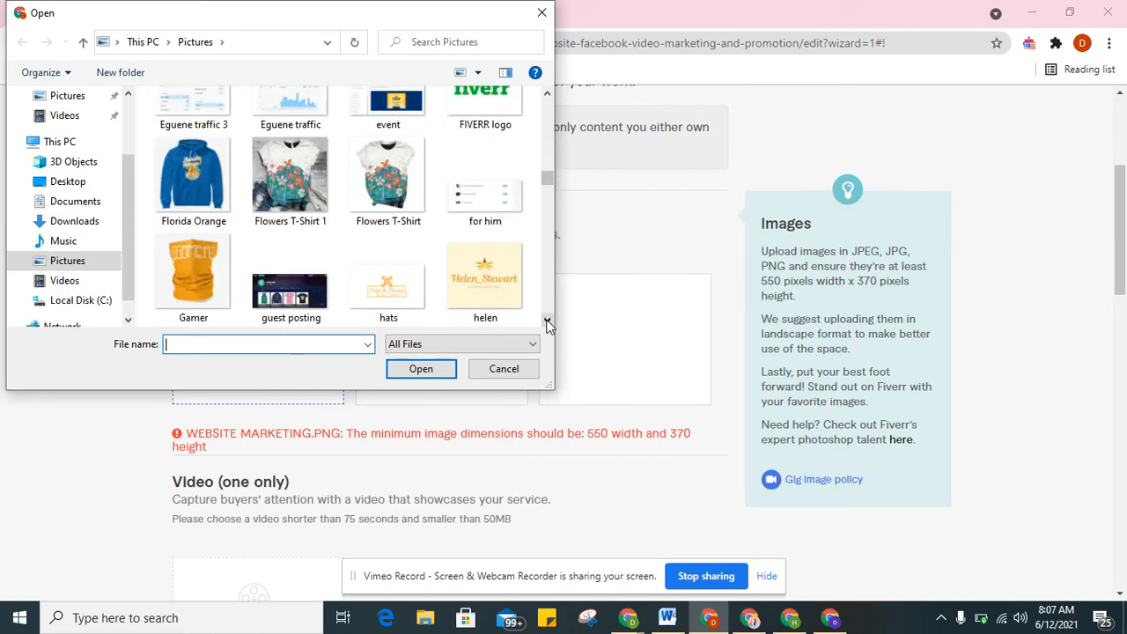
left_click(546, 321)
left_click(546, 321)
left_click(547, 322)
left_click(546, 321)
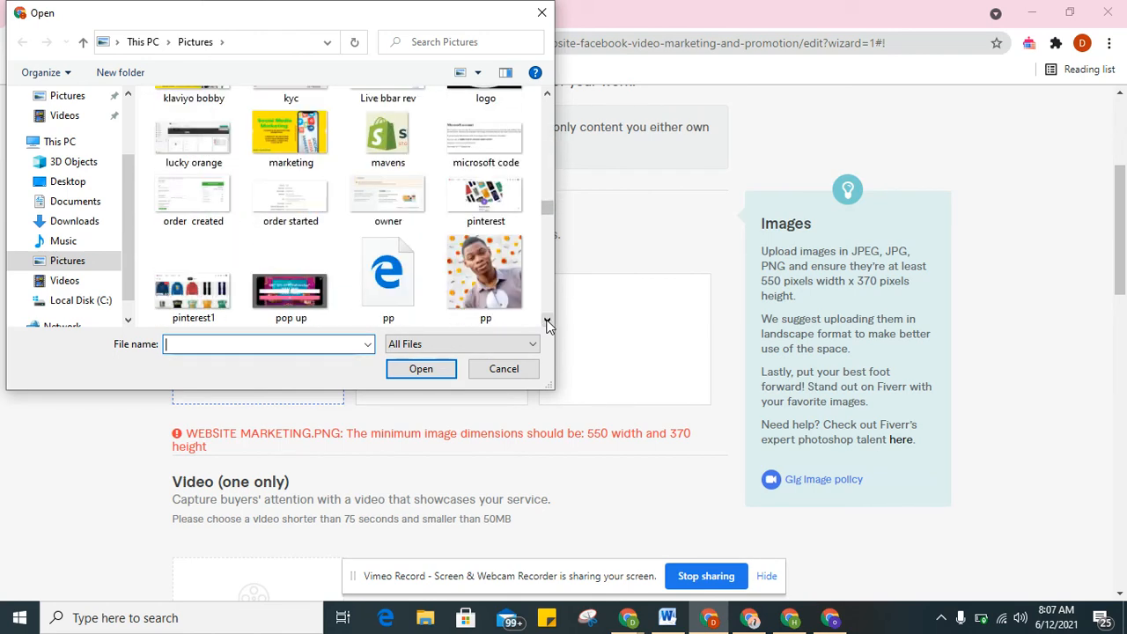
left_click(547, 321)
left_click(547, 321)
left_click(546, 321)
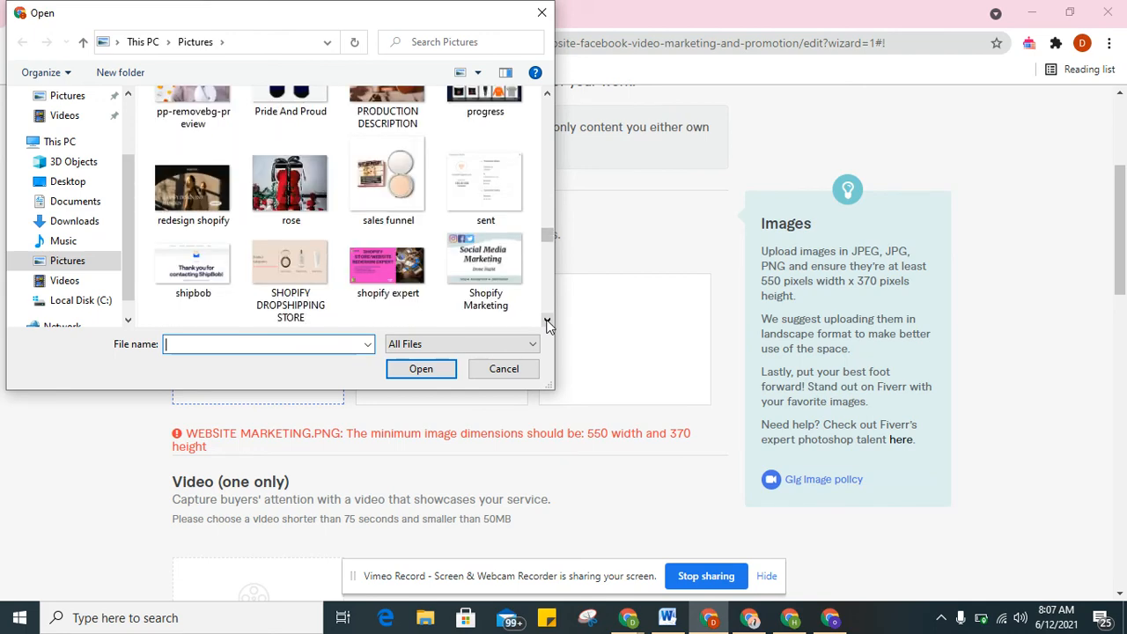
left_click(416, 269)
left_click(419, 368)
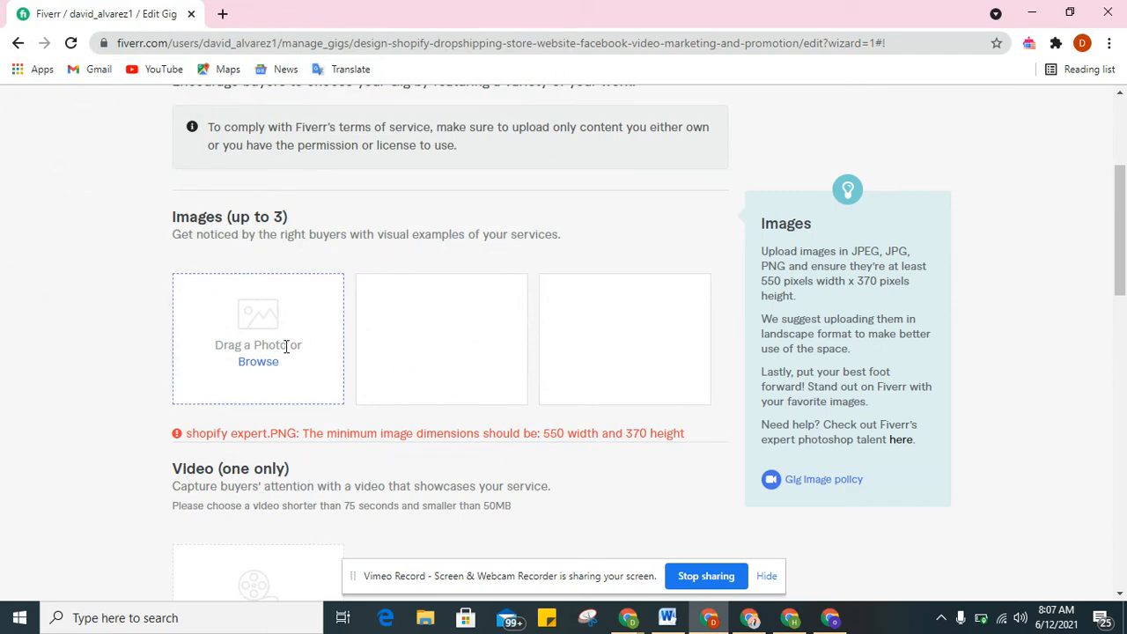
Upload the SHOPIFY STORE picture reading "Shopify Store Design" from the Pictures folder as the first gallery image
left_click(258, 363)
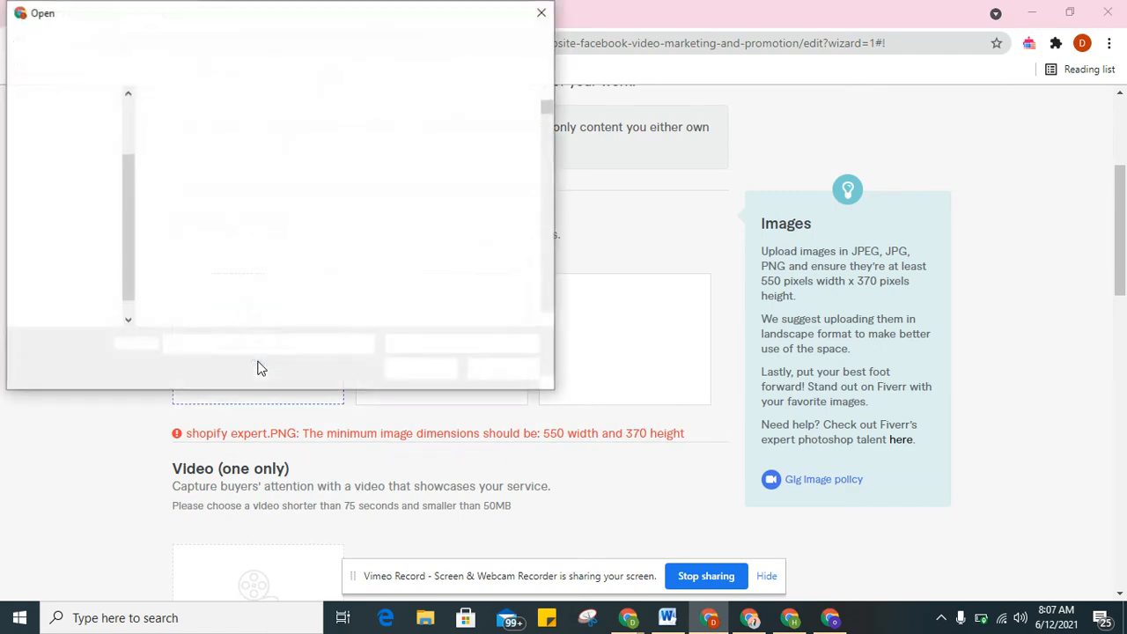
left_click_drag(548, 322, 548, 323)
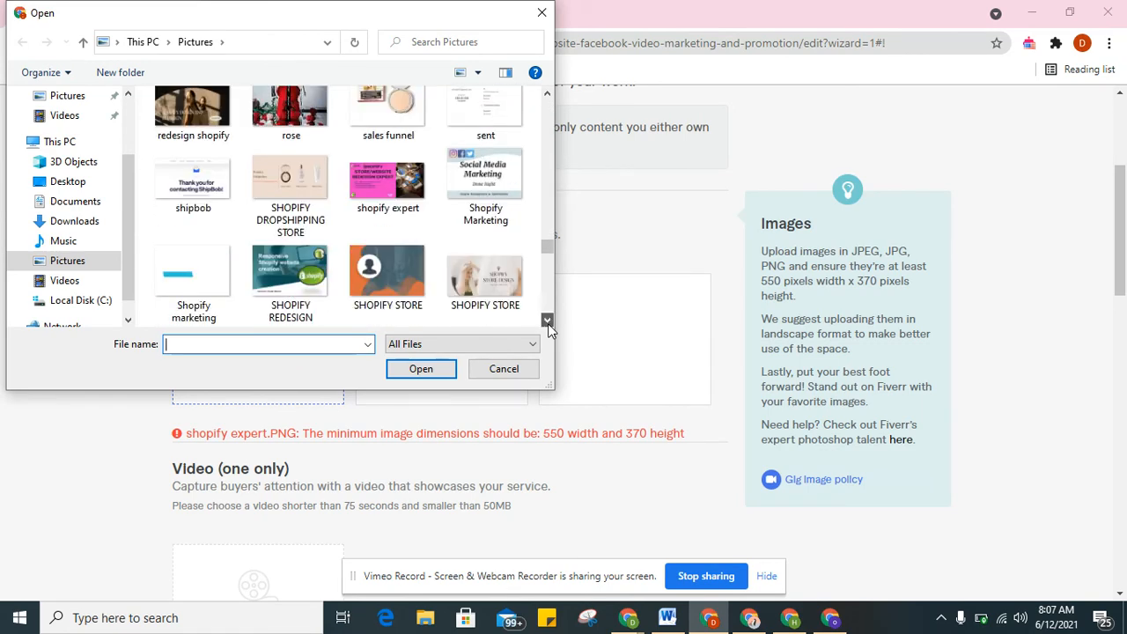
left_click(547, 323)
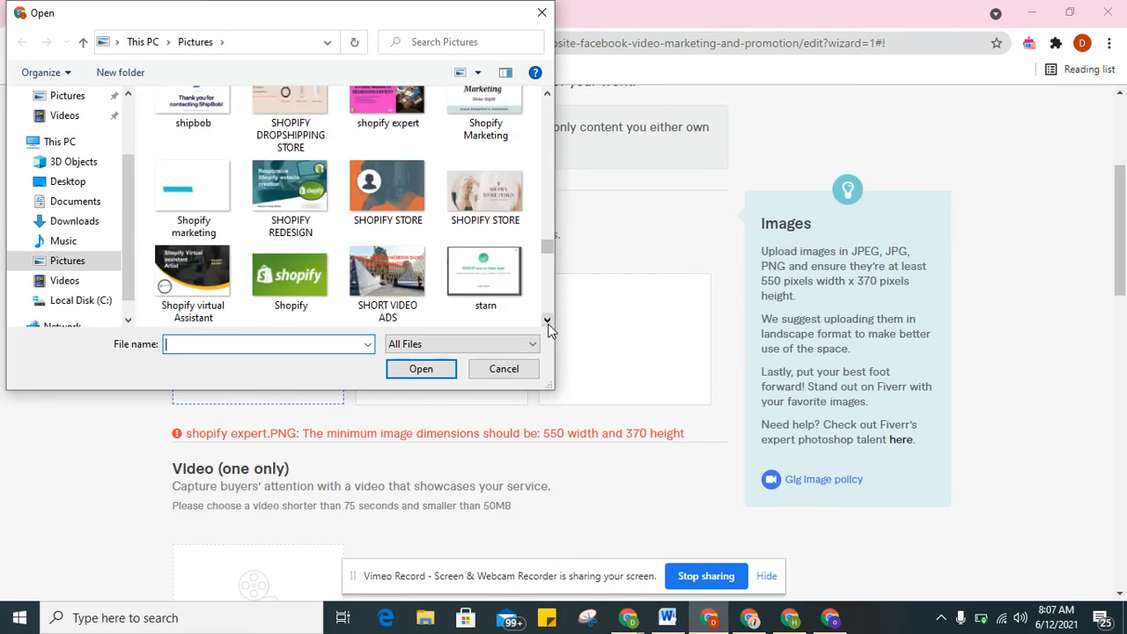
left_click(498, 209)
left_click(420, 369)
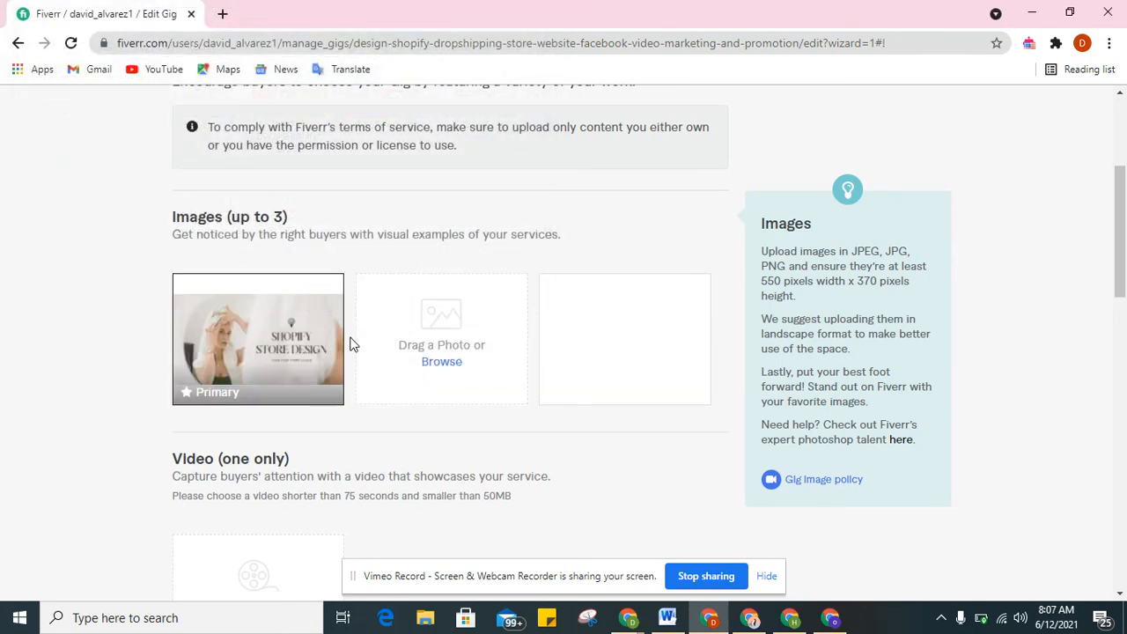
Replace the primary gallery image with WEBSITE MARKETING from the Pictures folder
mouse_move(330, 334)
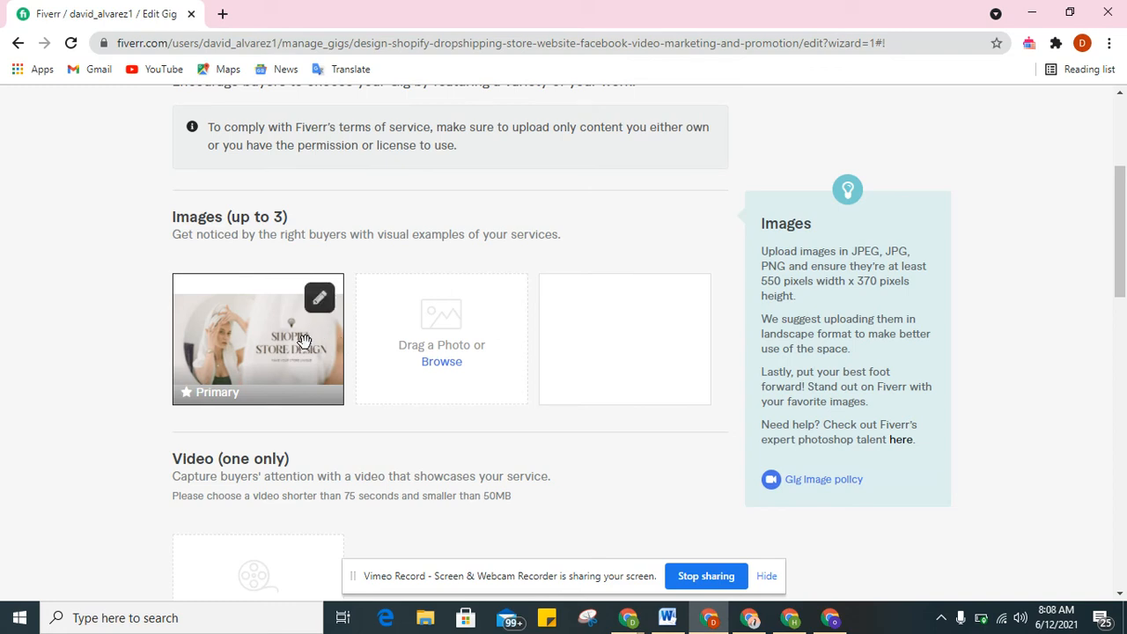
left_click(326, 307)
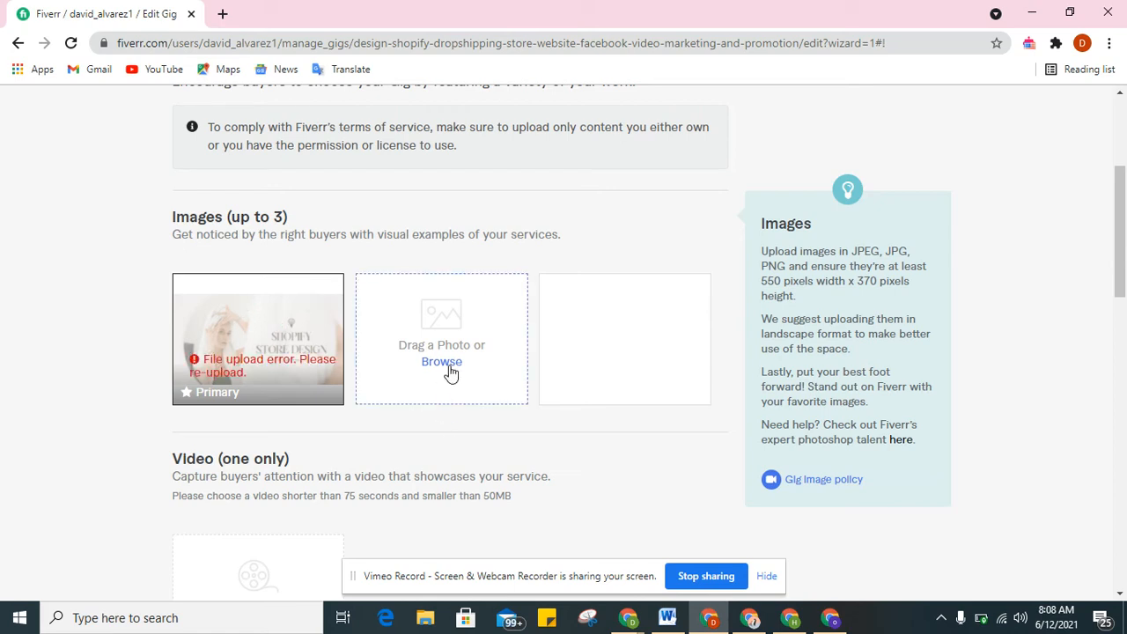
mouse_move(310, 328)
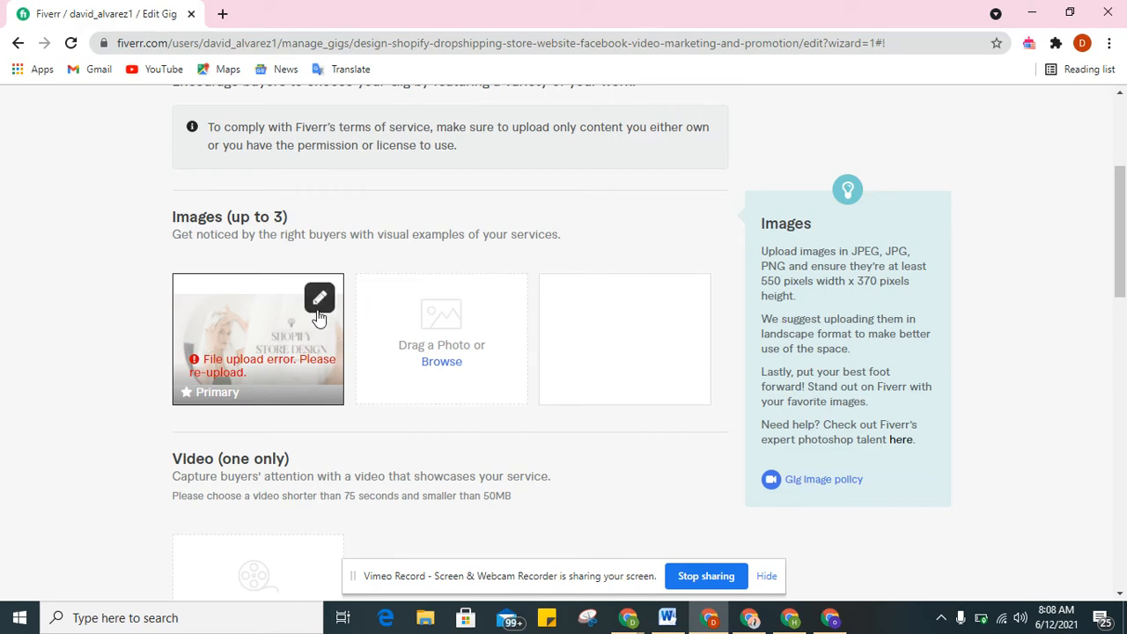
left_click(322, 306)
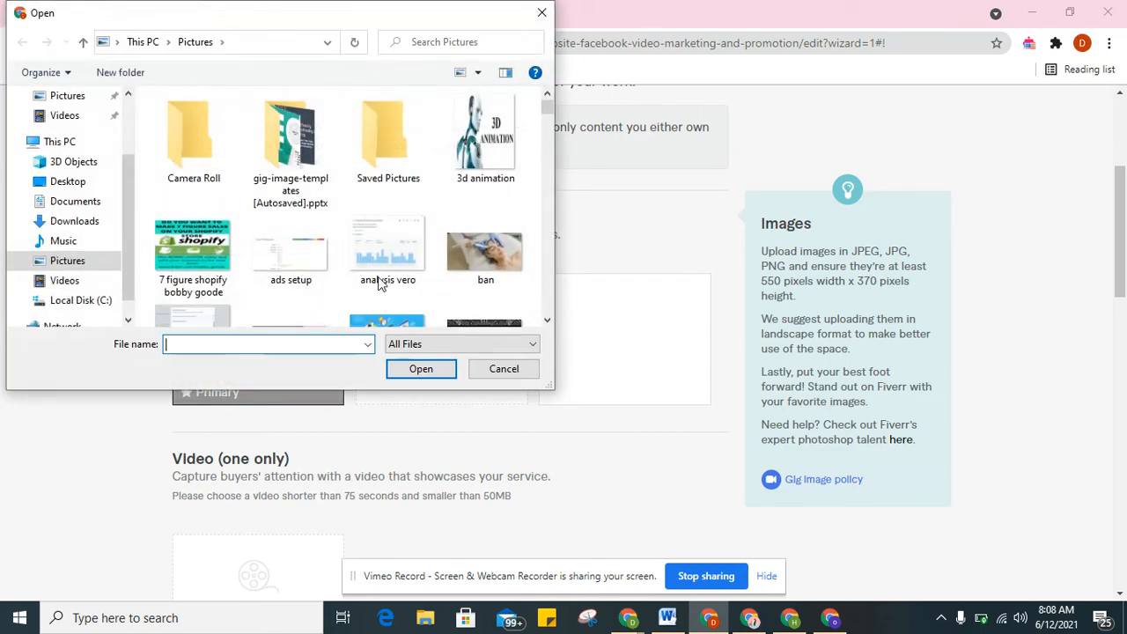
left_click_drag(547, 323, 546, 323)
left_click(417, 236)
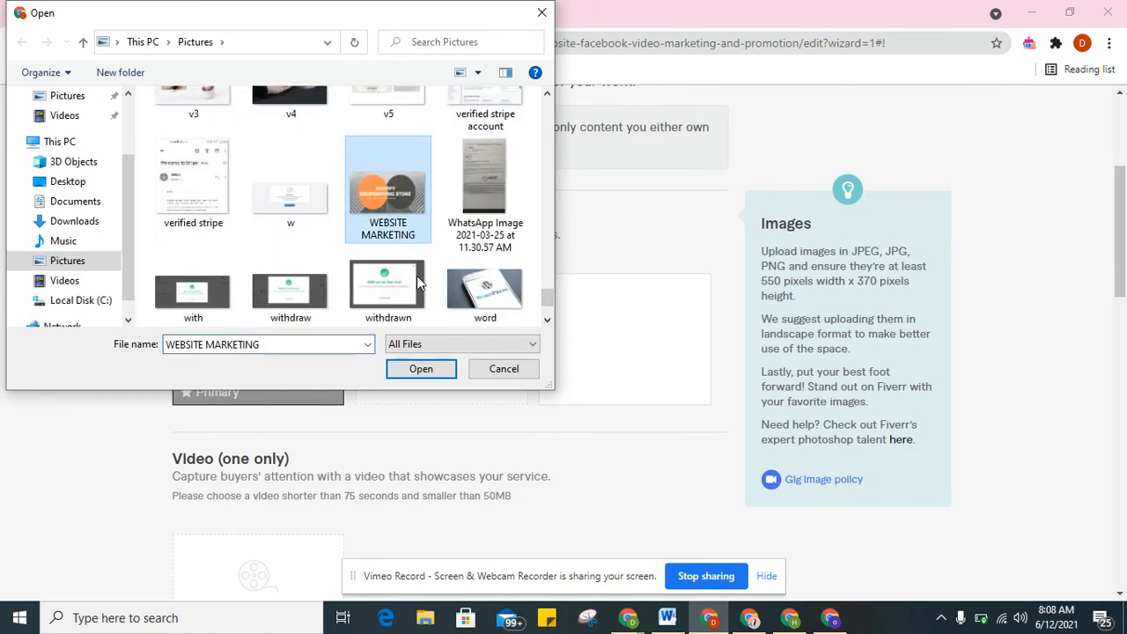
left_click(429, 374)
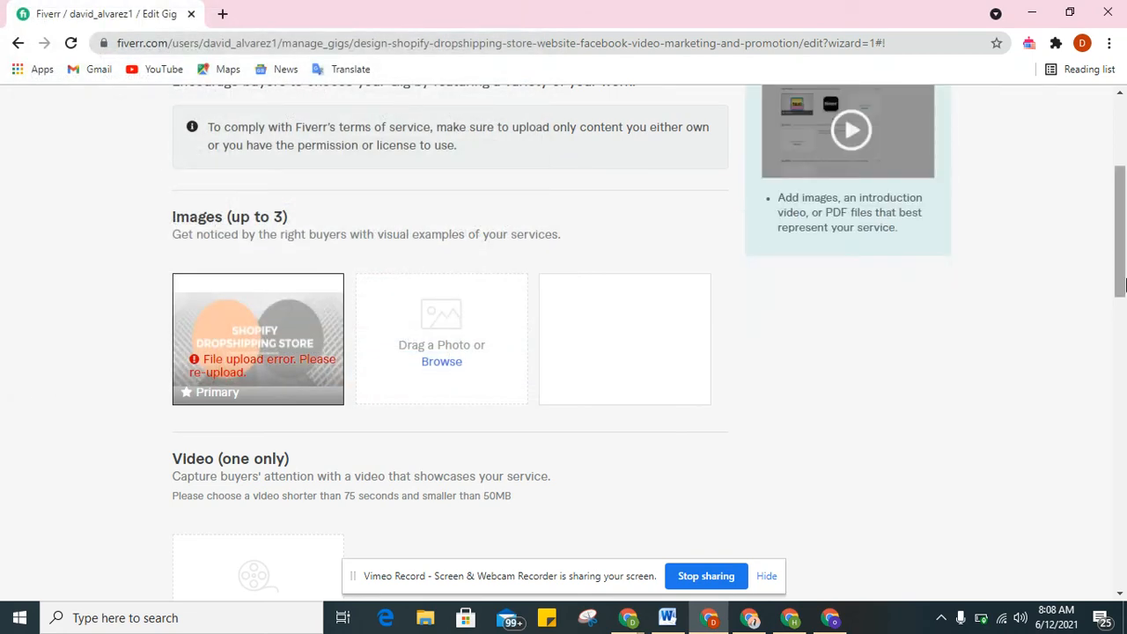
Upload WEBSITE MARKETING from the Pictures folder as the second gallery image
left_click(441, 362)
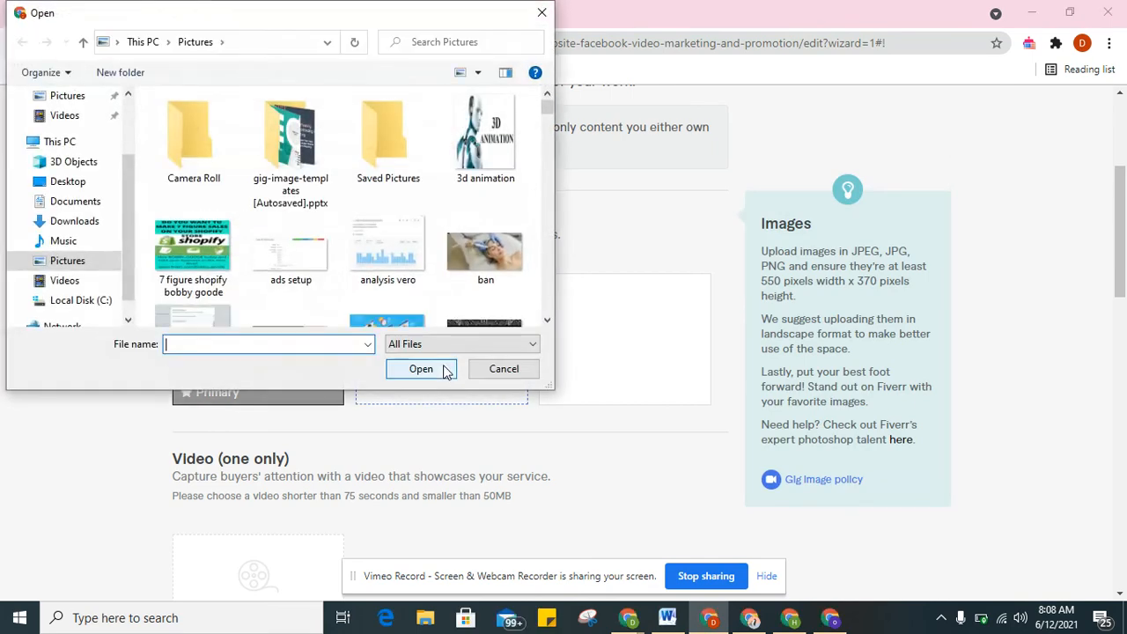
scroll(546, 324, "down", 8)
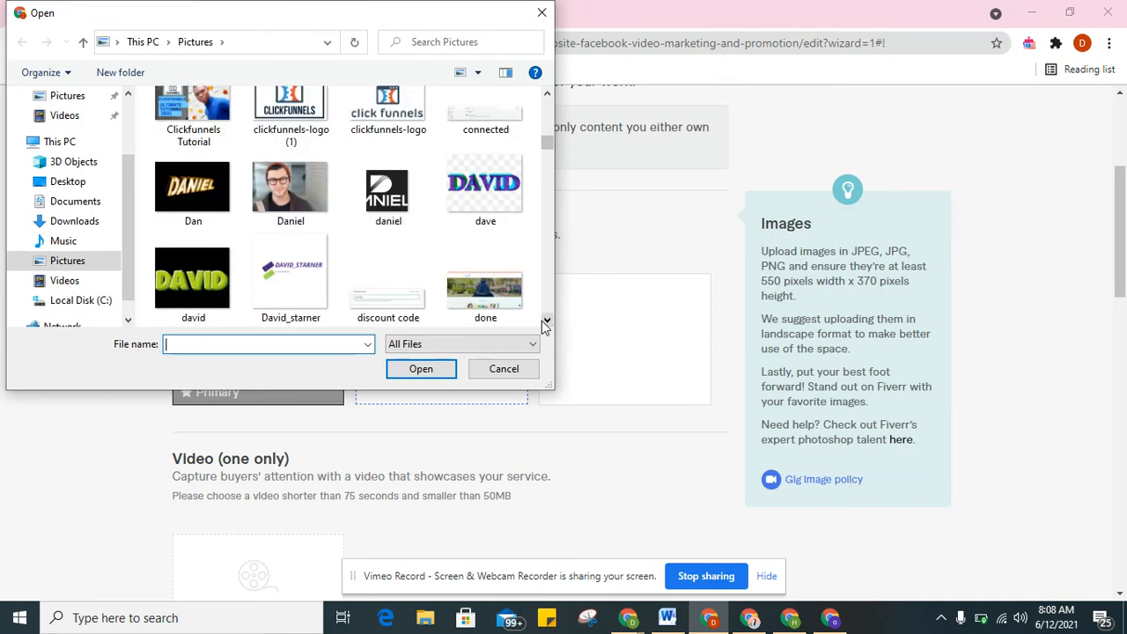
scroll(545, 322, "down", 10)
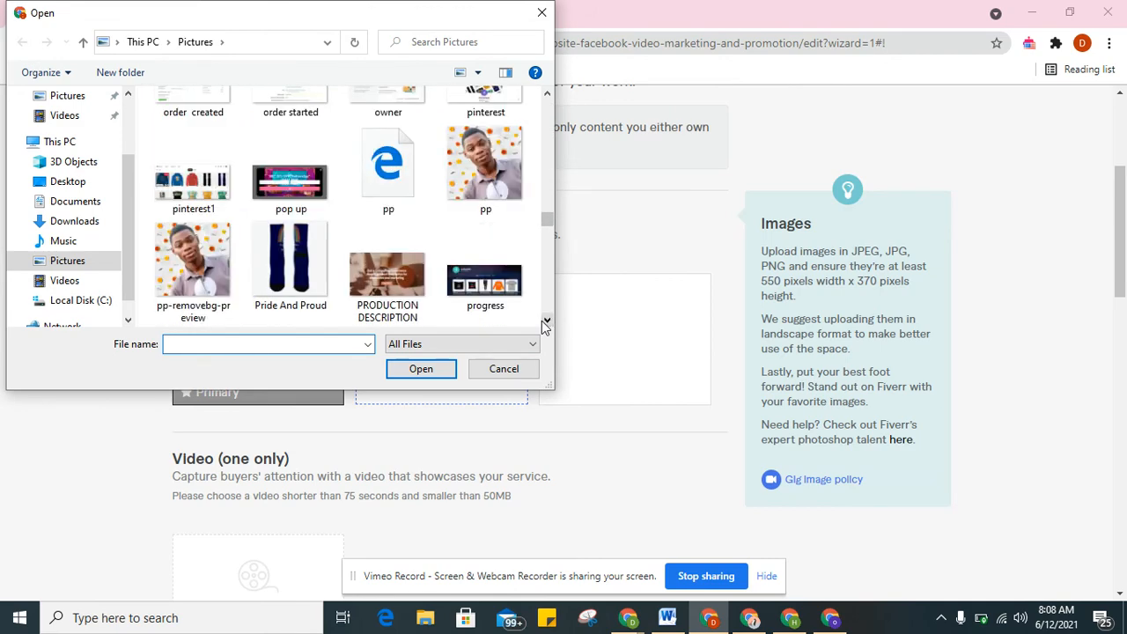
scroll(541, 321, "down", 10)
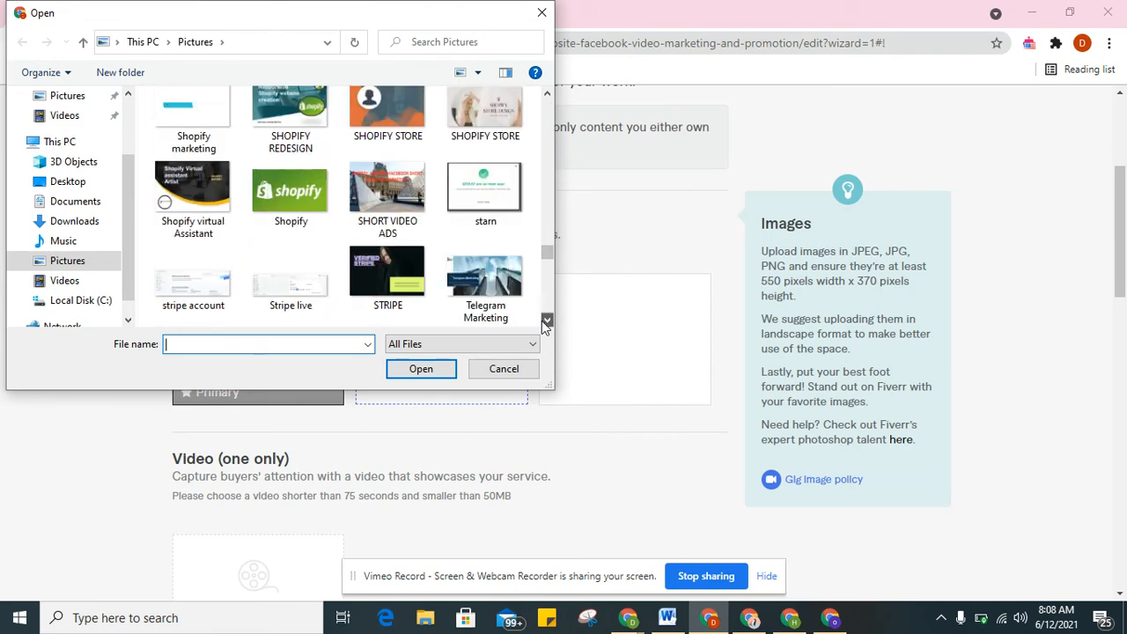
scroll(542, 321, "down", 5)
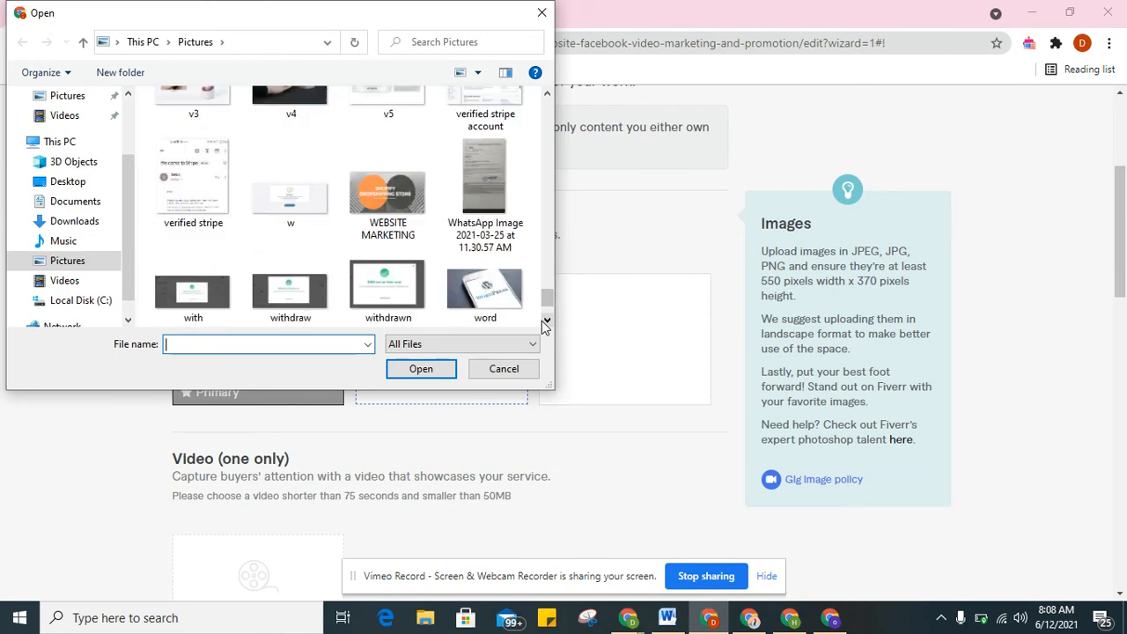
left_click(403, 220)
left_click(421, 368)
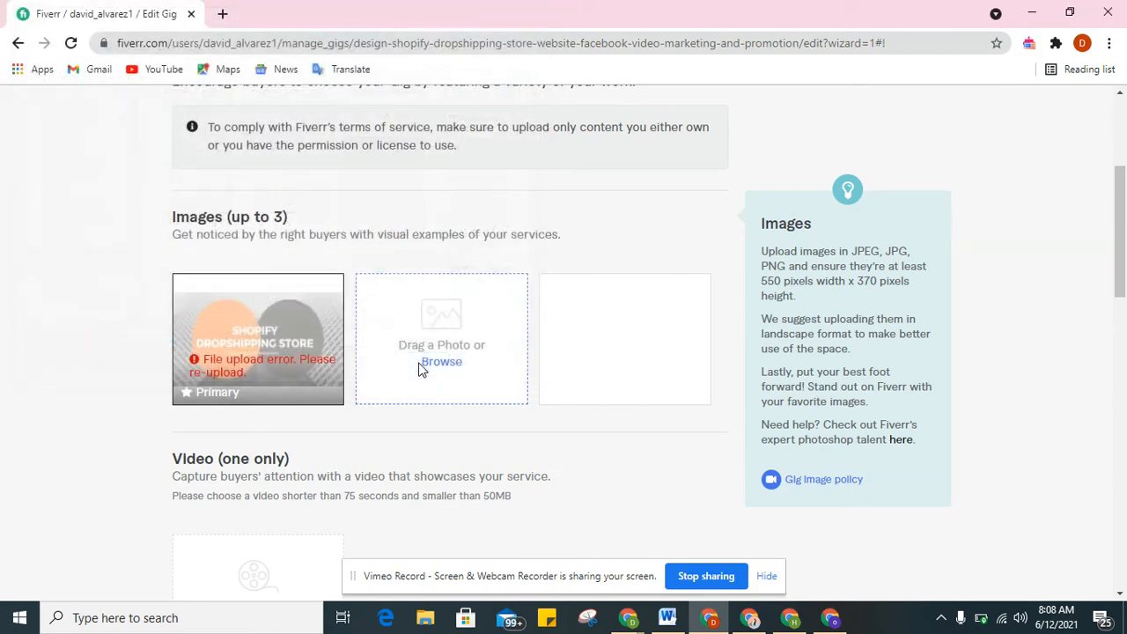
mouse_move(322, 299)
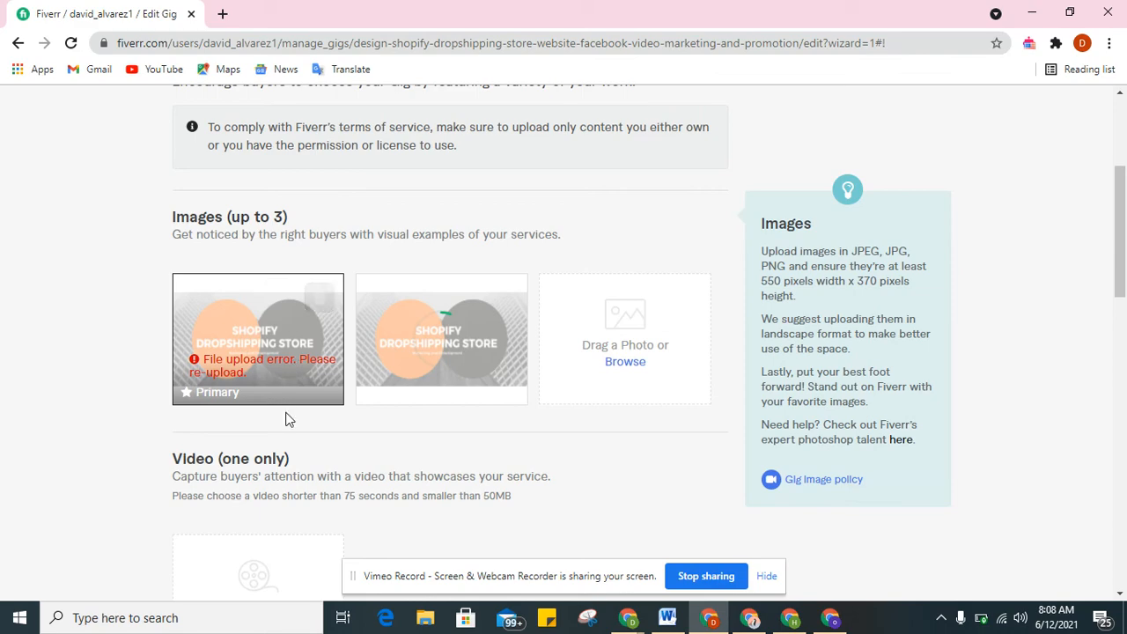
left_click_drag(1124, 277, 1124, 394)
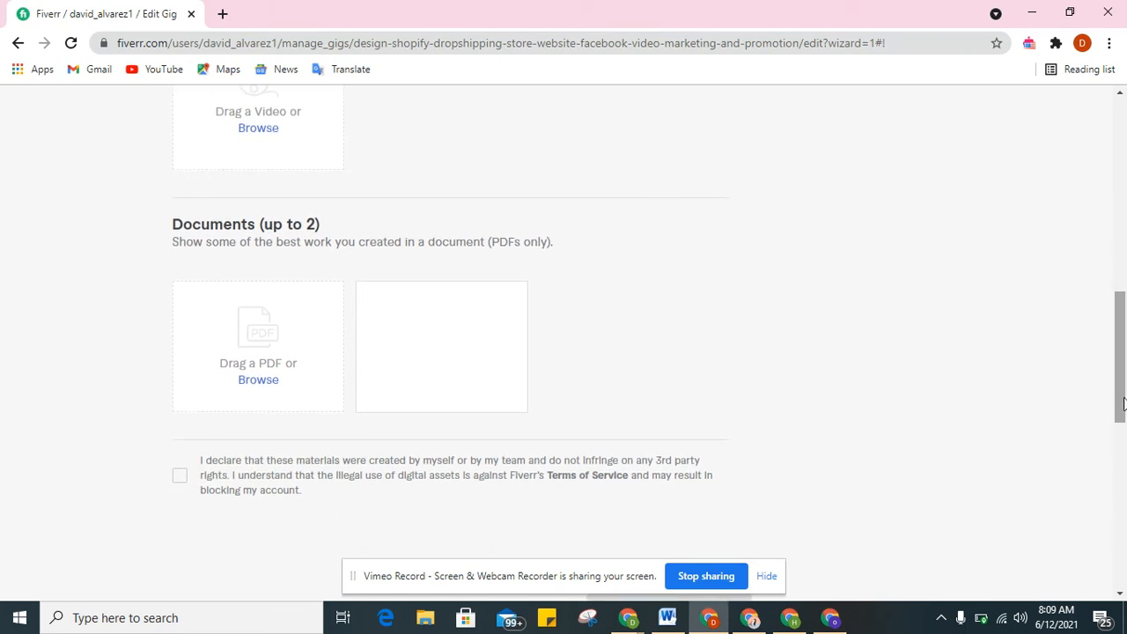
Accept the declaration of ownership for the gallery materials and delete the primary gallery image with the upload error
left_click(180, 479)
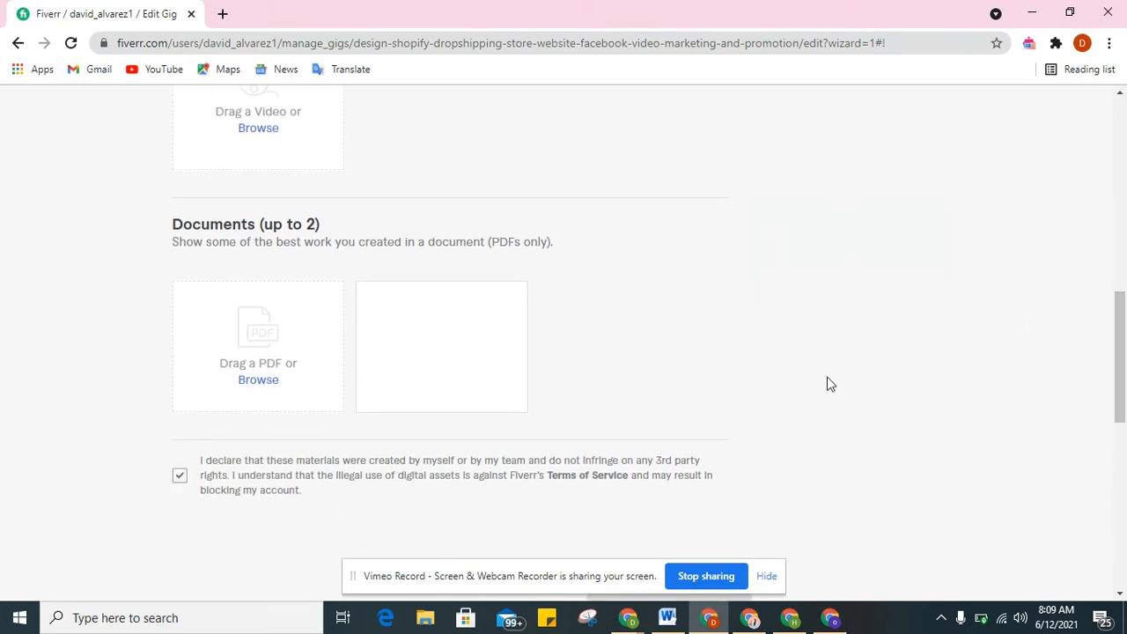
left_click_drag(1122, 317, 1120, 198)
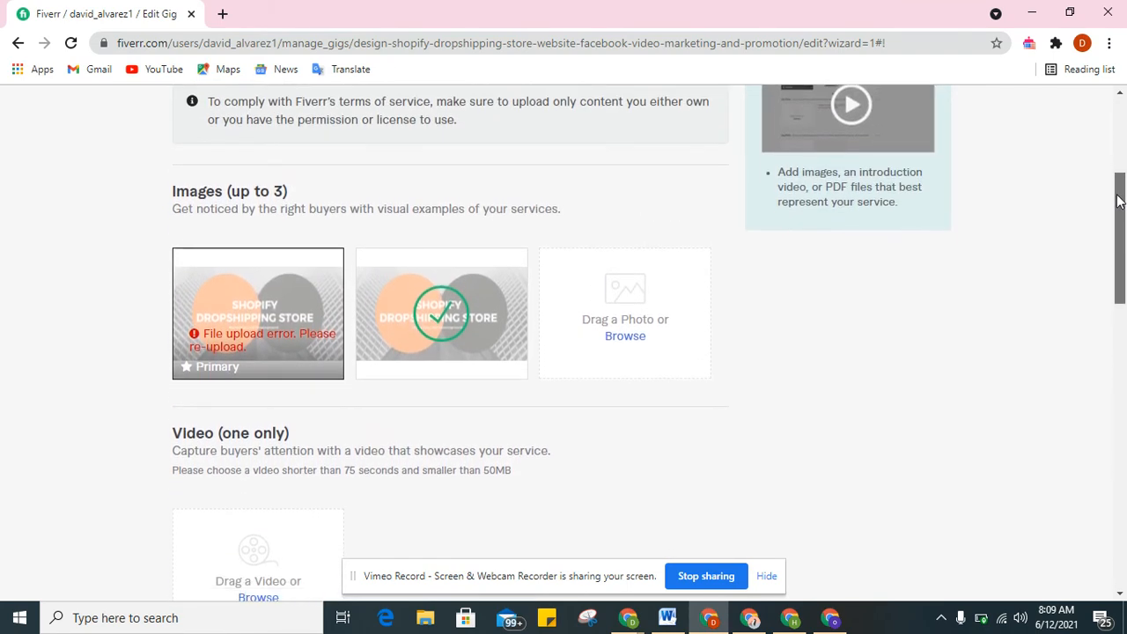
left_click(317, 274)
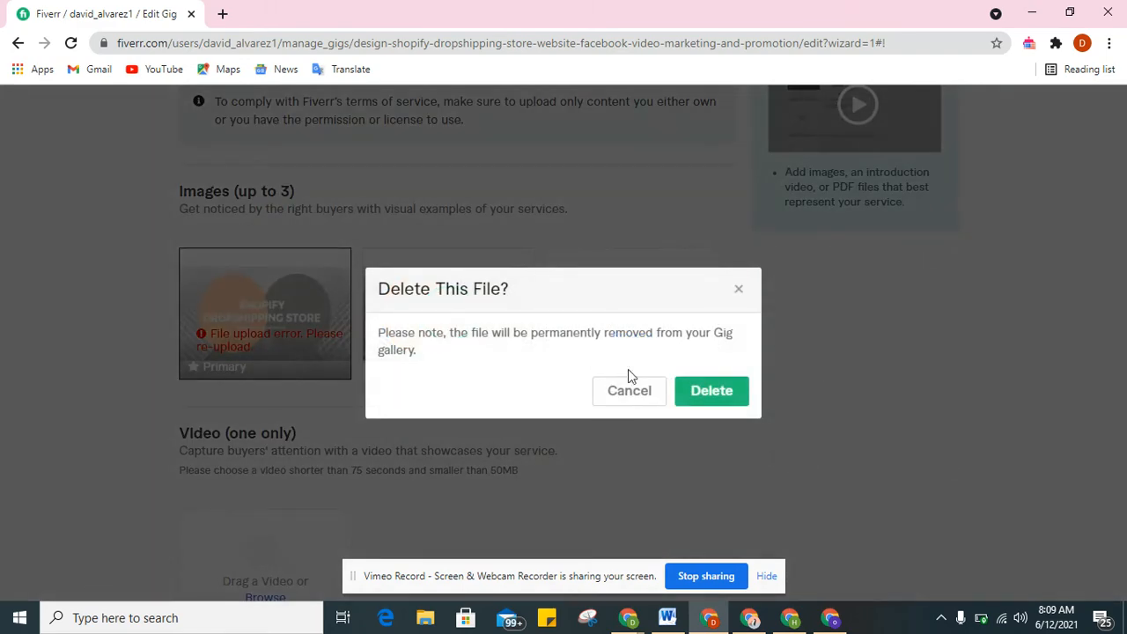
left_click(730, 394)
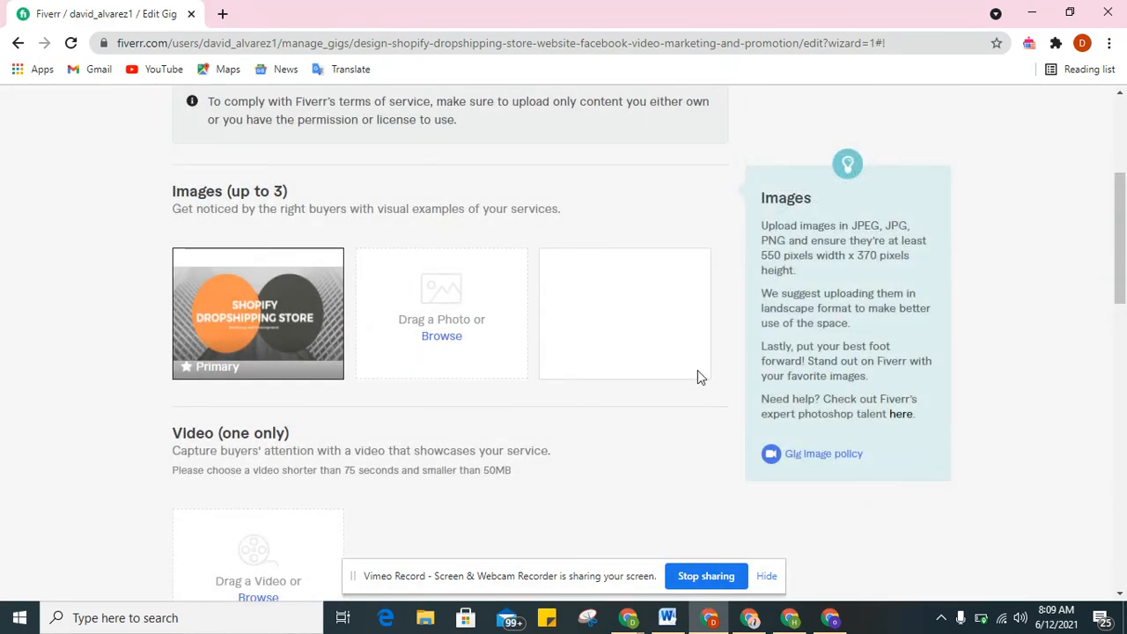
Save the gallery and continue to the Publish stage of the gig wizard
left_click_drag(1122, 269, 1124, 418)
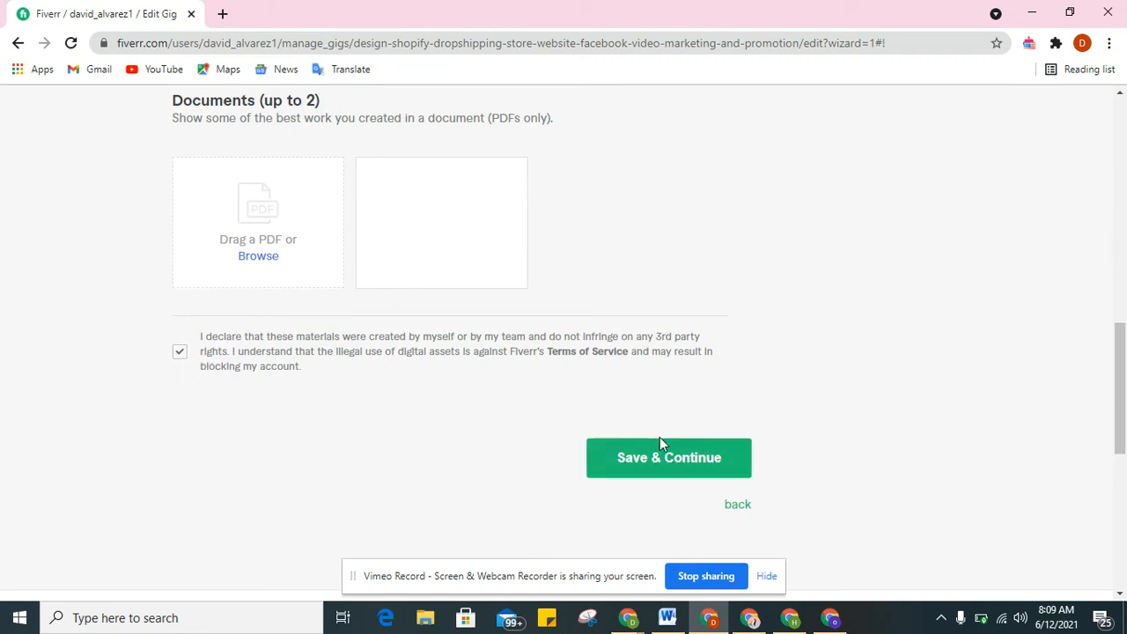
left_click(652, 459)
left_click(654, 461)
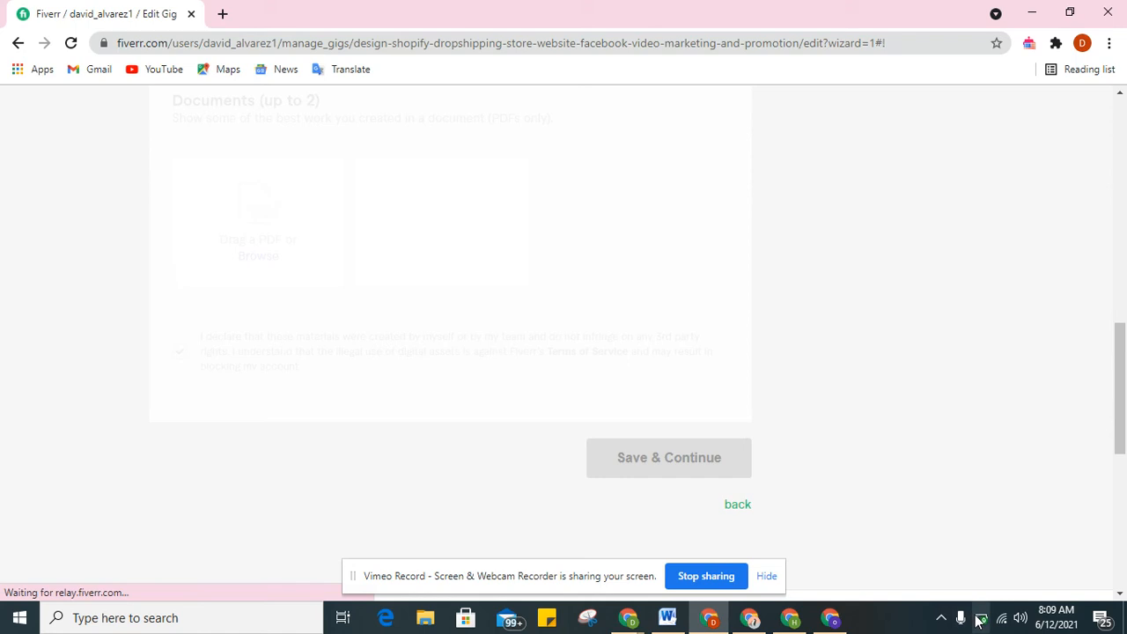
left_click_drag(1124, 402, 1105, 238)
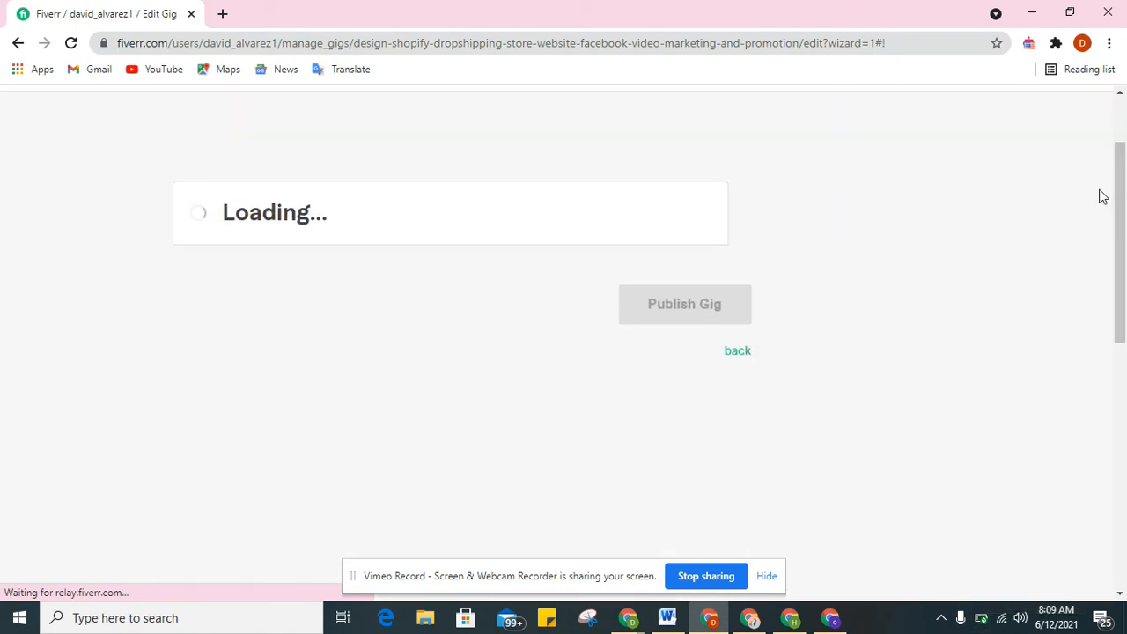
left_click_drag(1118, 208, 1119, 169)
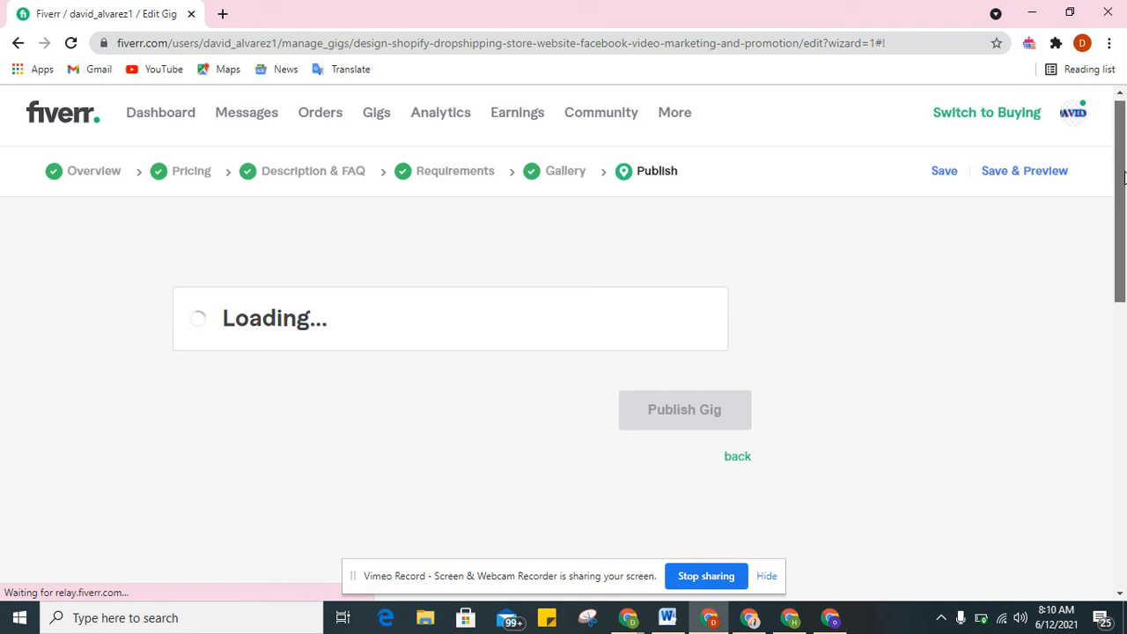
scroll(1122, 169, "down", 1)
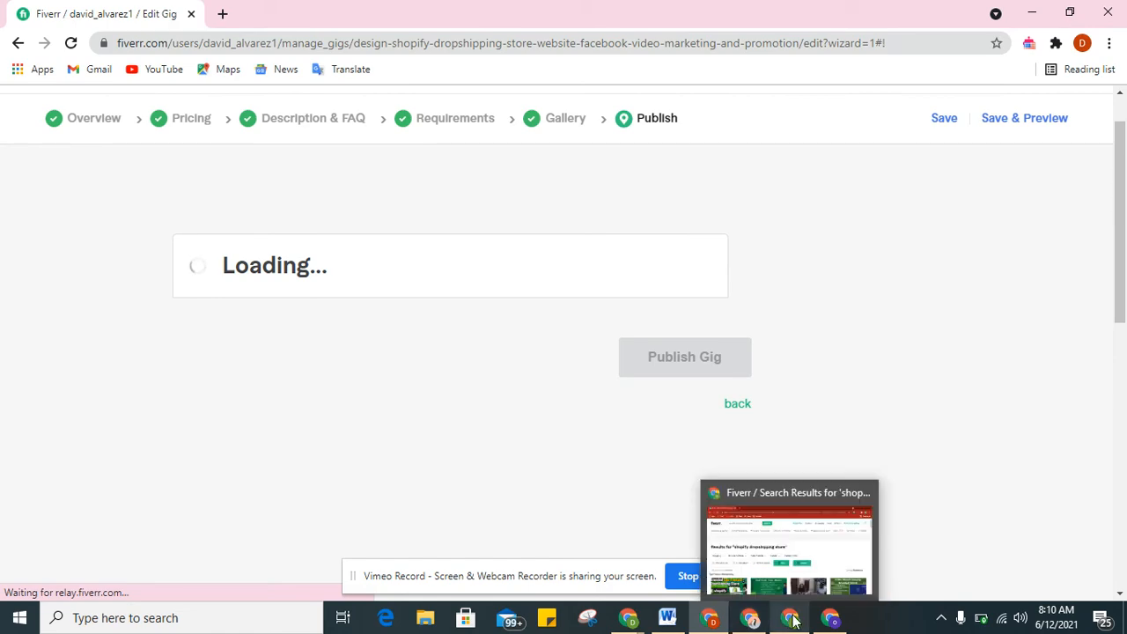
Close the browser windows holding the "shopify dropshipping store" search results and the Canva design
left_click(792, 542)
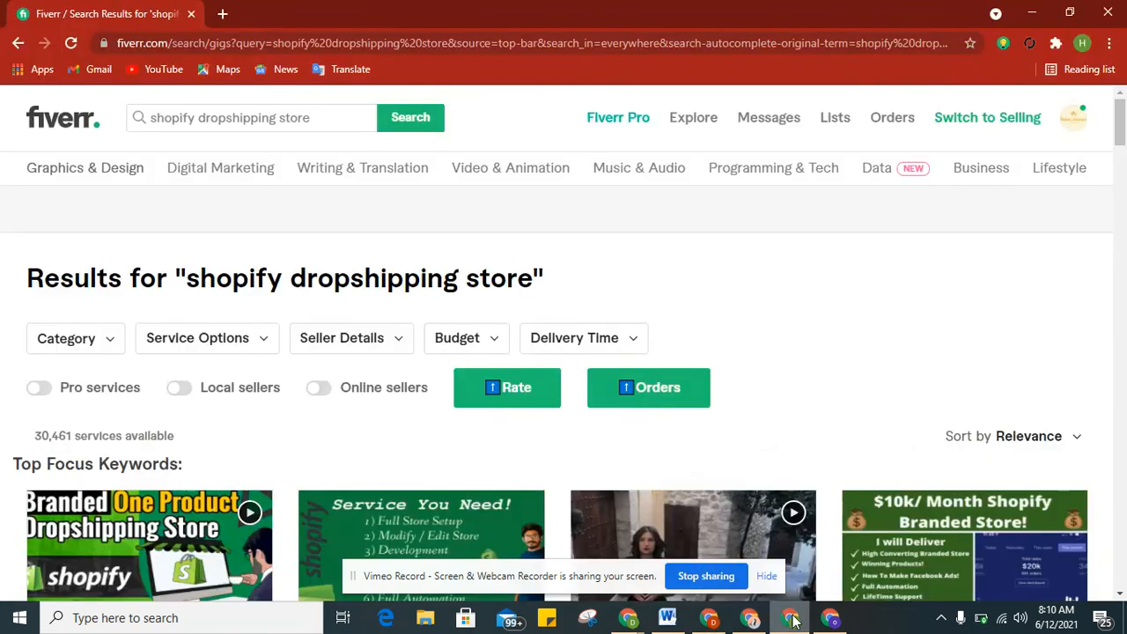
left_click(1105, 11)
left_click(790, 614)
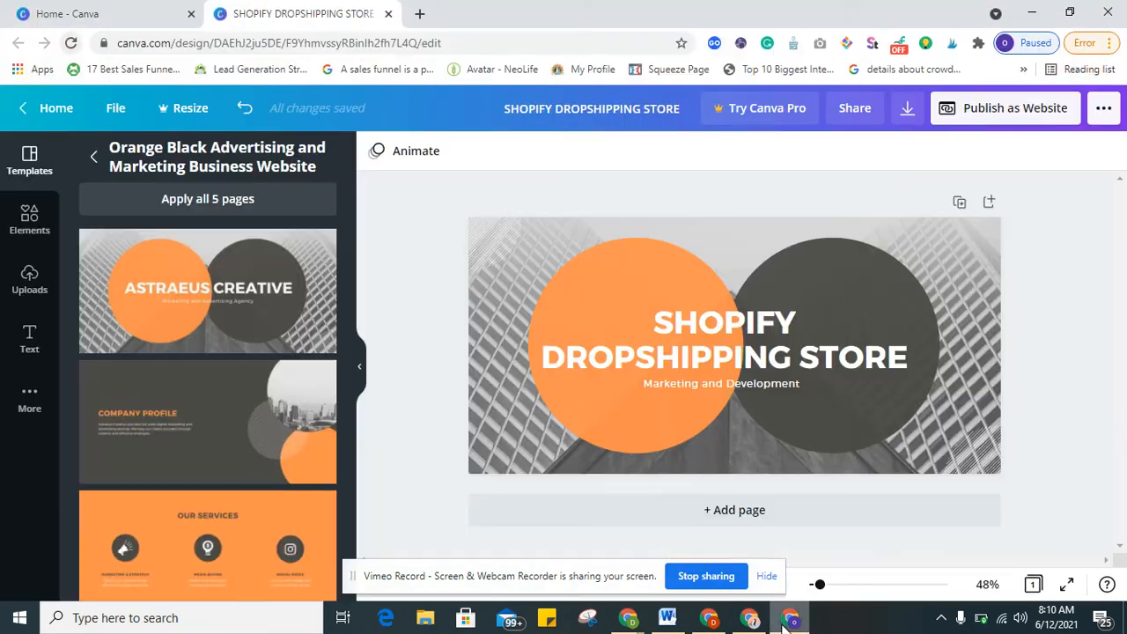
left_click(1105, 11)
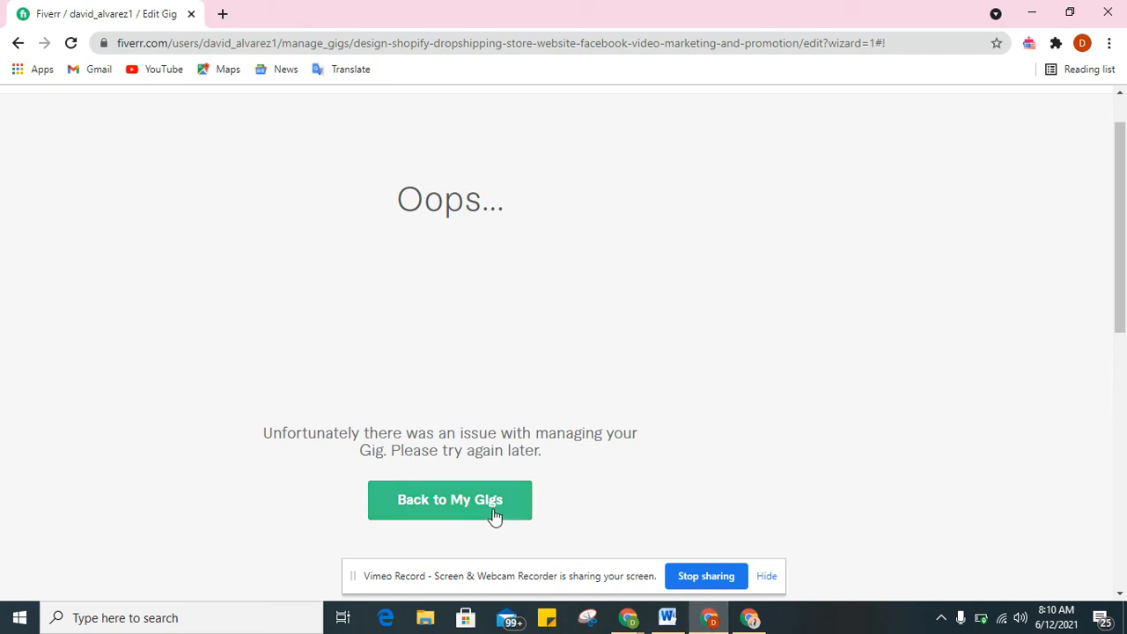
Leave the gig error page for the gigs list and close the browser window with the competitor gigs
left_click(495, 515)
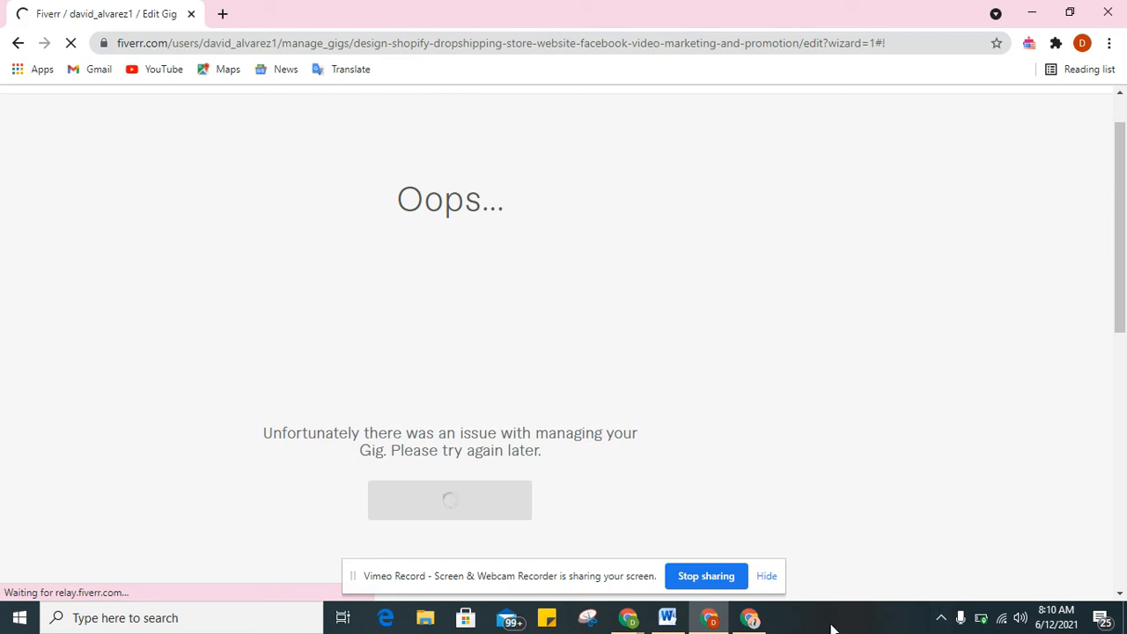
mouse_move(751, 623)
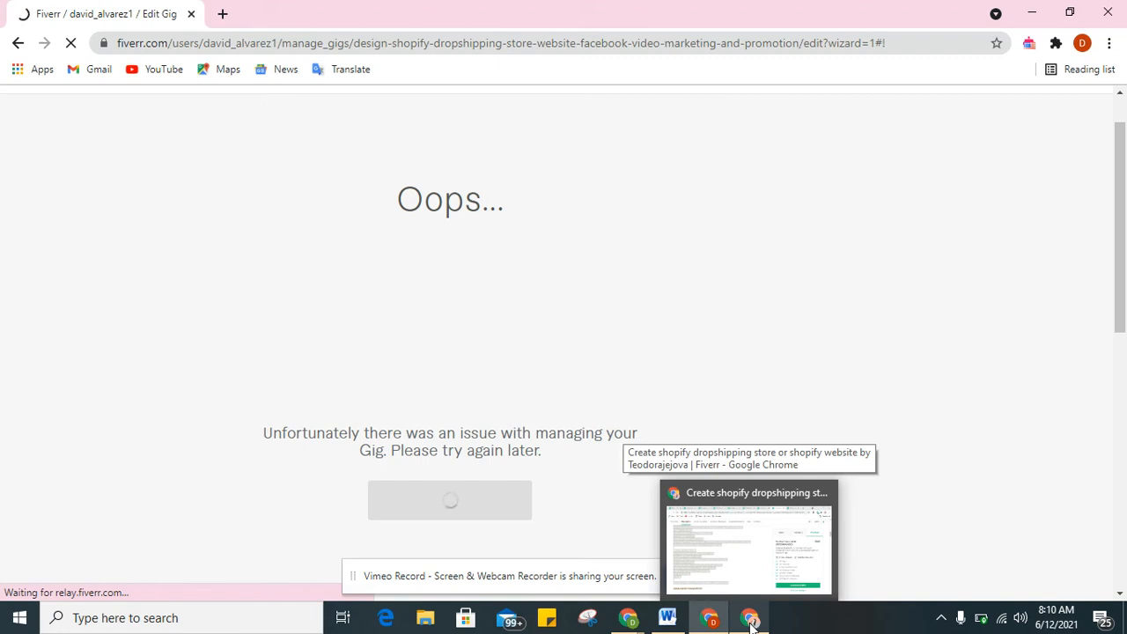
left_click(751, 622)
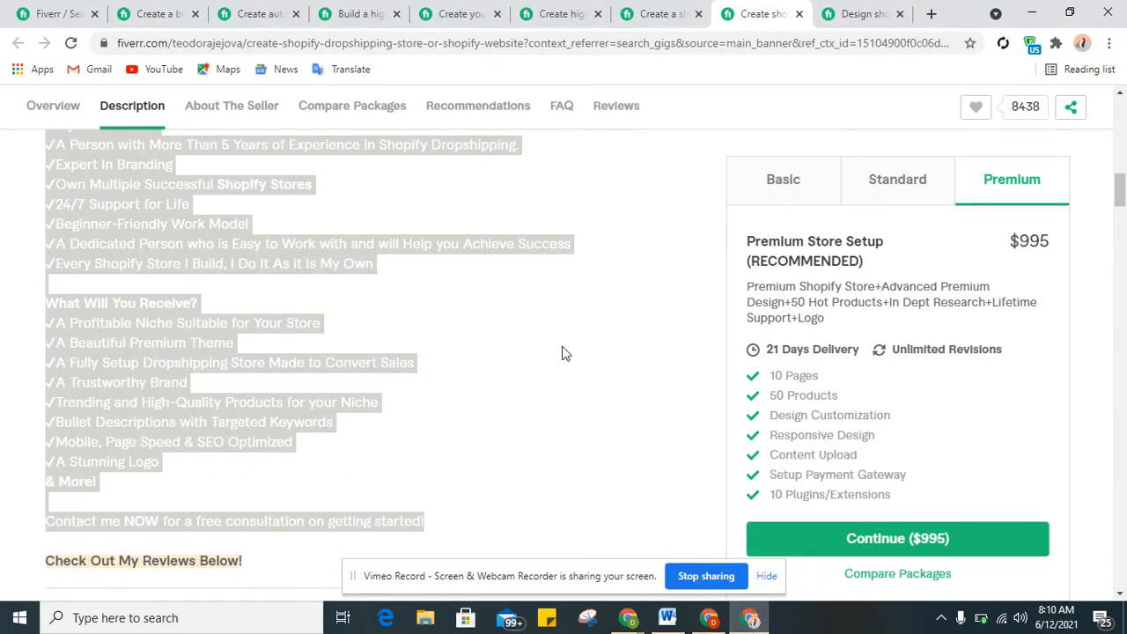
left_click(1100, 11)
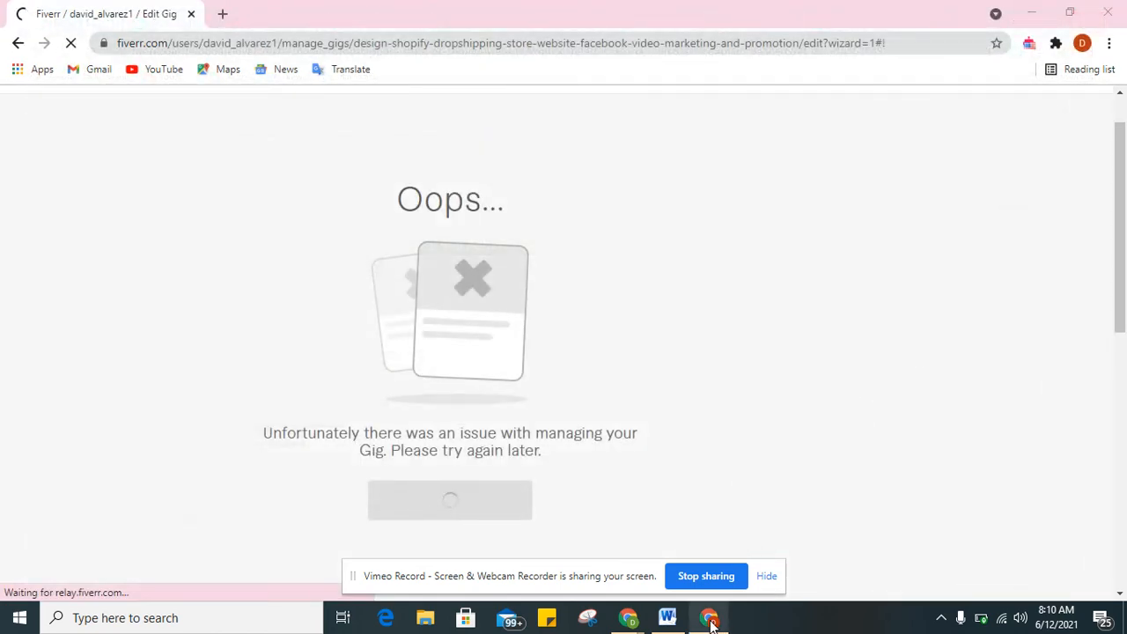
mouse_move(710, 620)
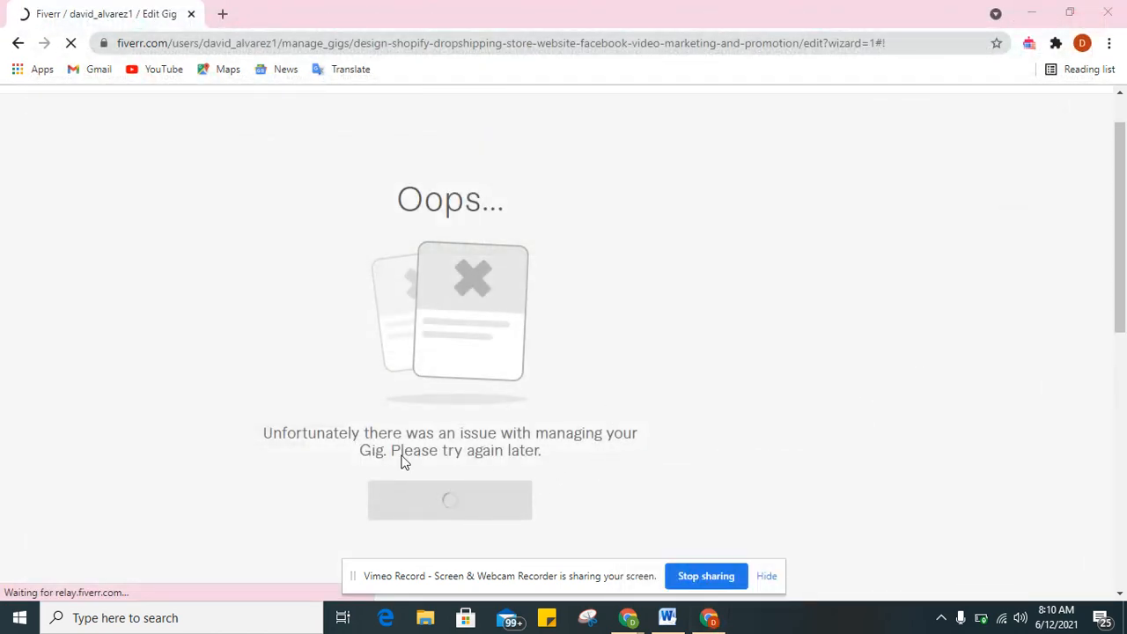
Show the draft gigs in the gigs list
mouse_move(1118, 216)
left_mouse_down()
mouse_move(1118, 421)
mouse_move(1118, 193)
left_mouse_up()
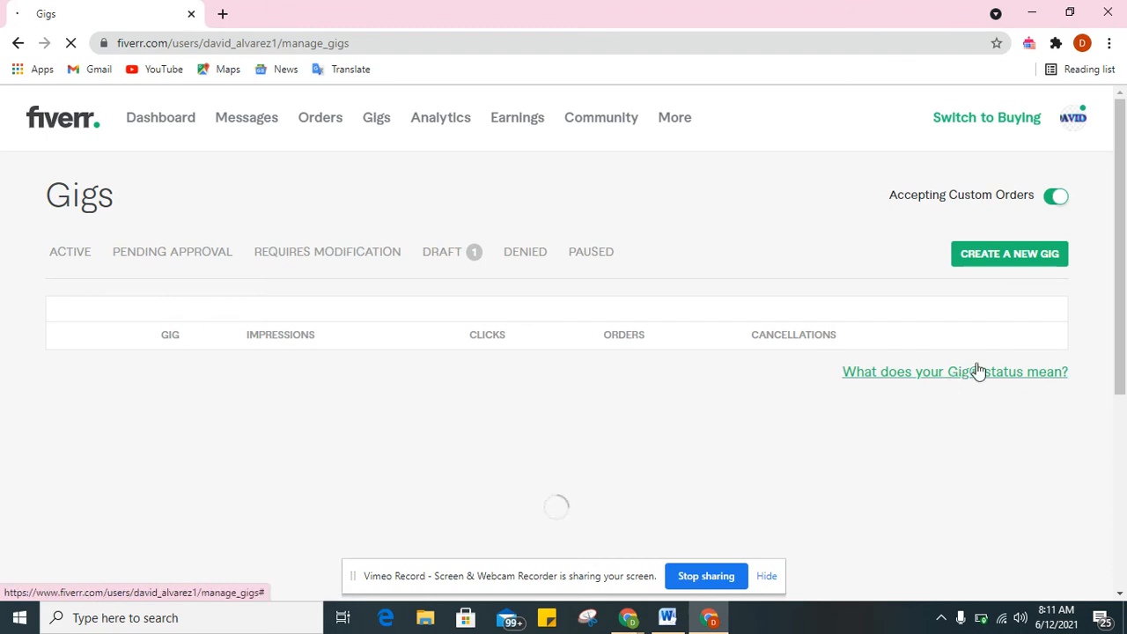
left_click_drag(1124, 240, 1124, 212)
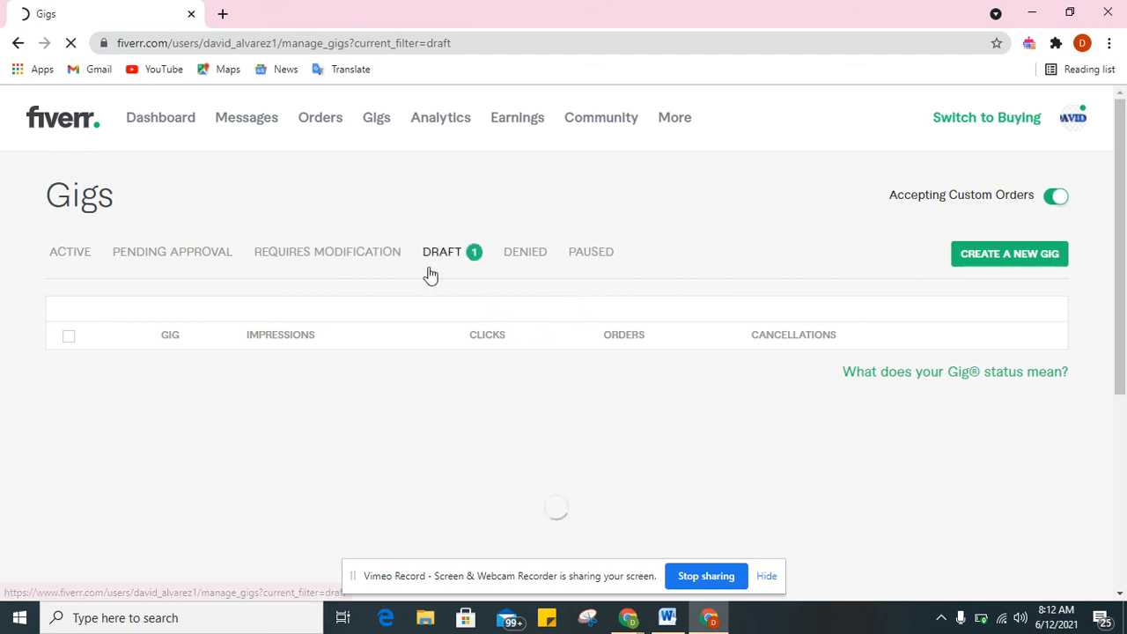
Disconnect from the TECNO CAMON 12 Air Wi-Fi network and connect to it again
left_click(1007, 620)
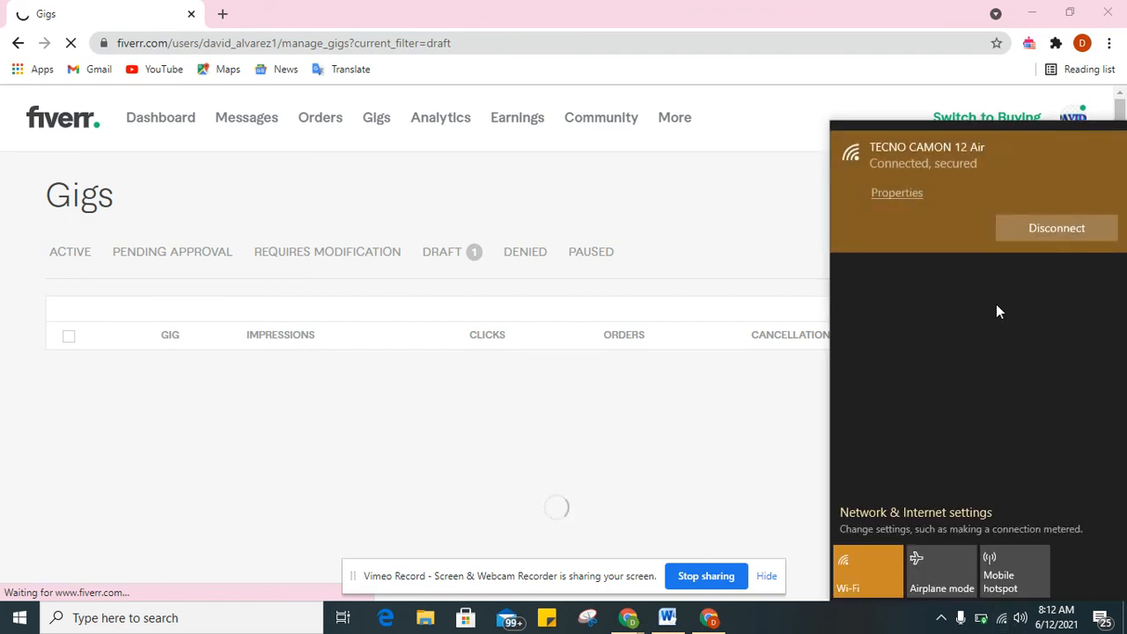
left_click(1042, 225)
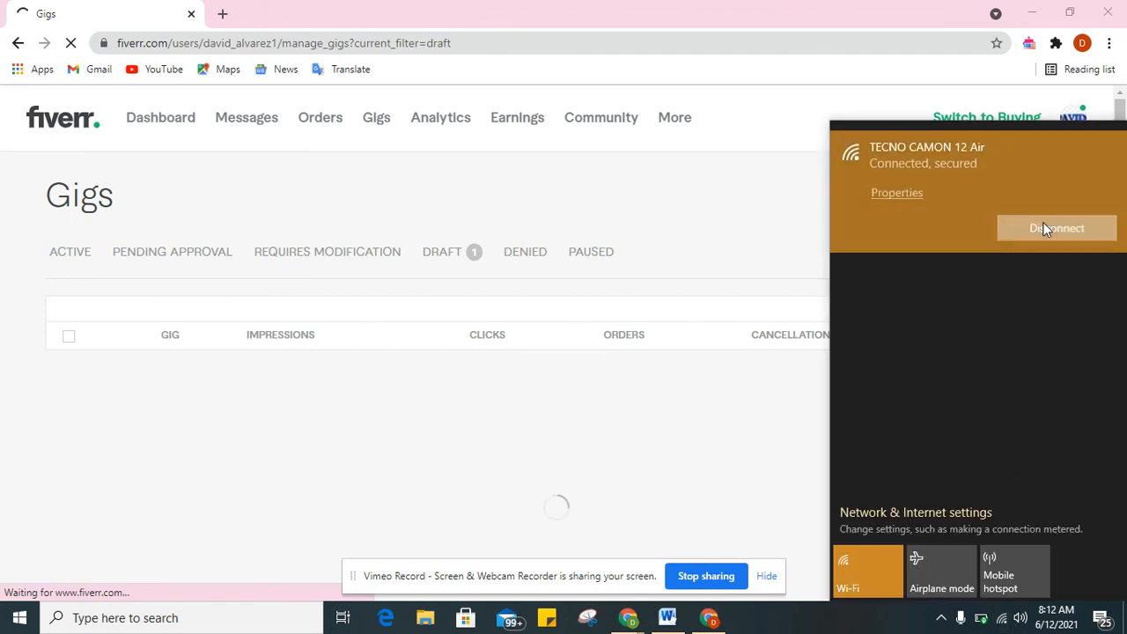
left_click(1042, 227)
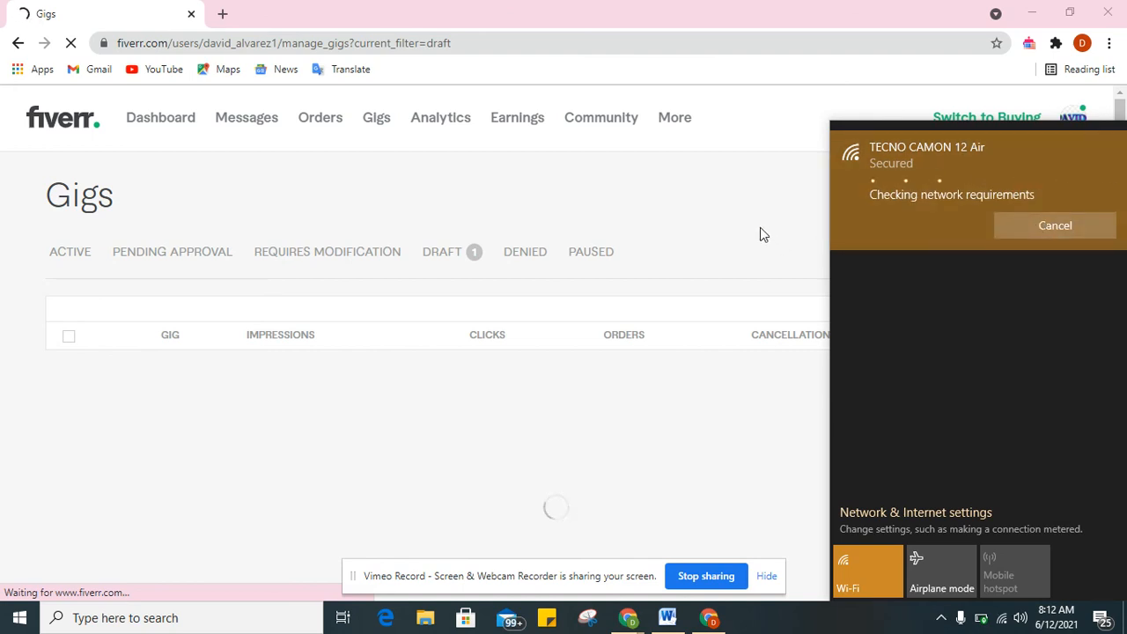
left_click(762, 233)
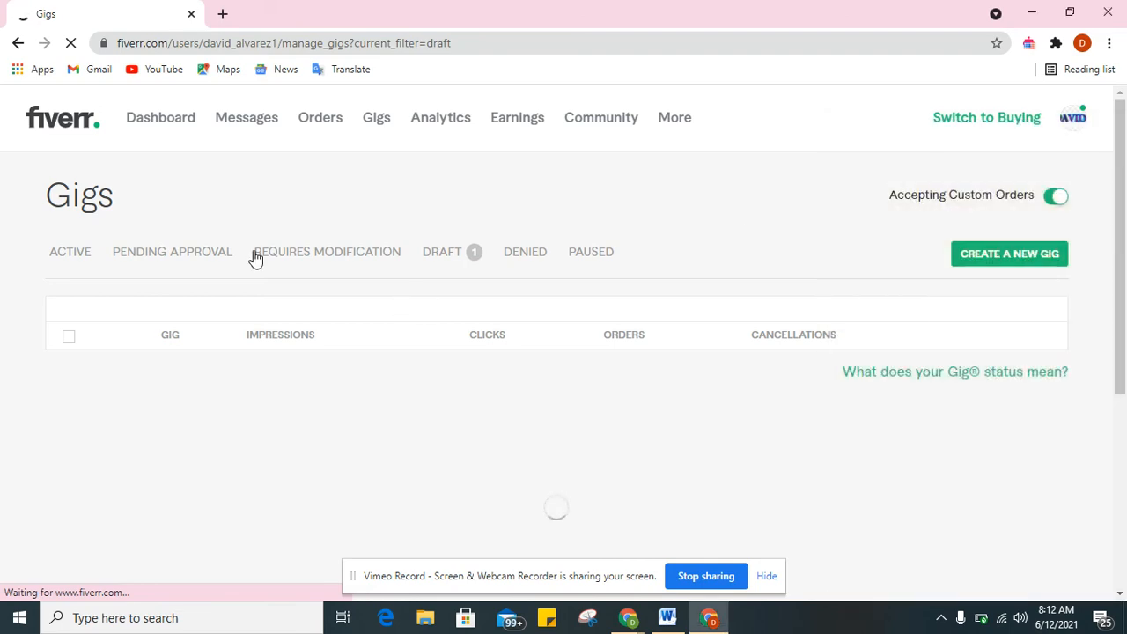
Dismiss the low-battery warning and reload the draft gigs page
left_click(74, 44)
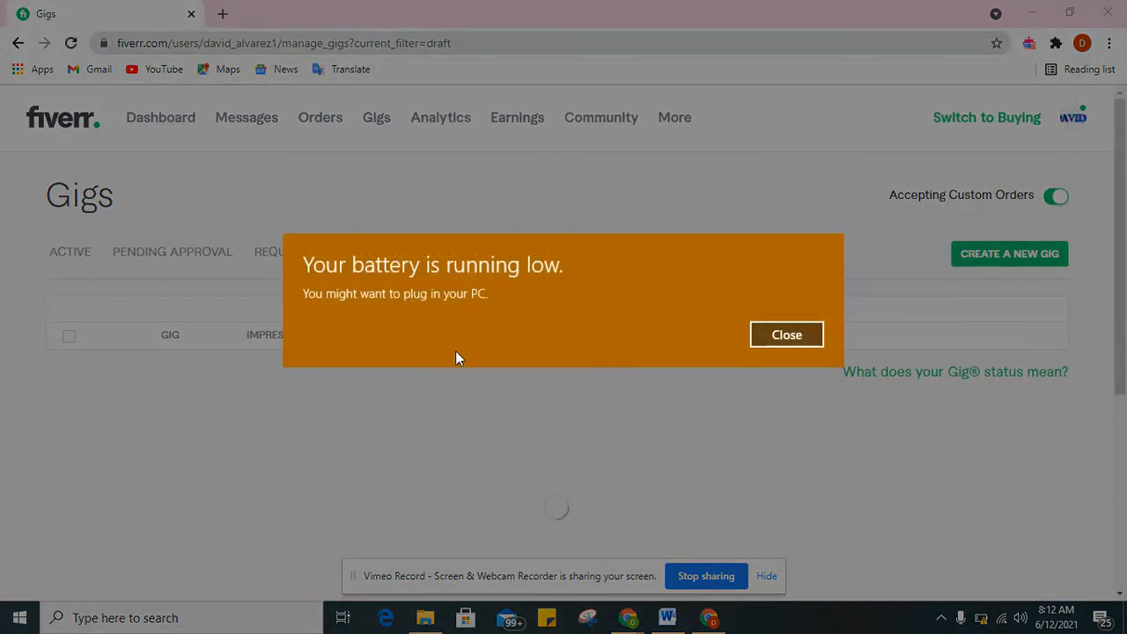
left_click(788, 333)
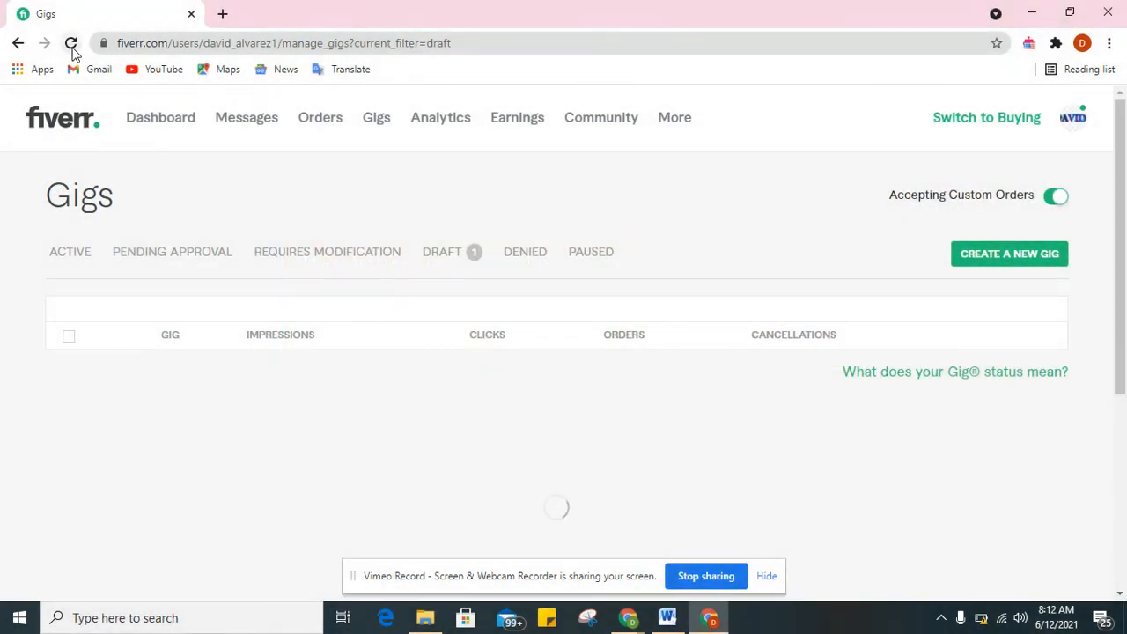
left_click(71, 44)
left_click_drag(1121, 106, 1124, 164)
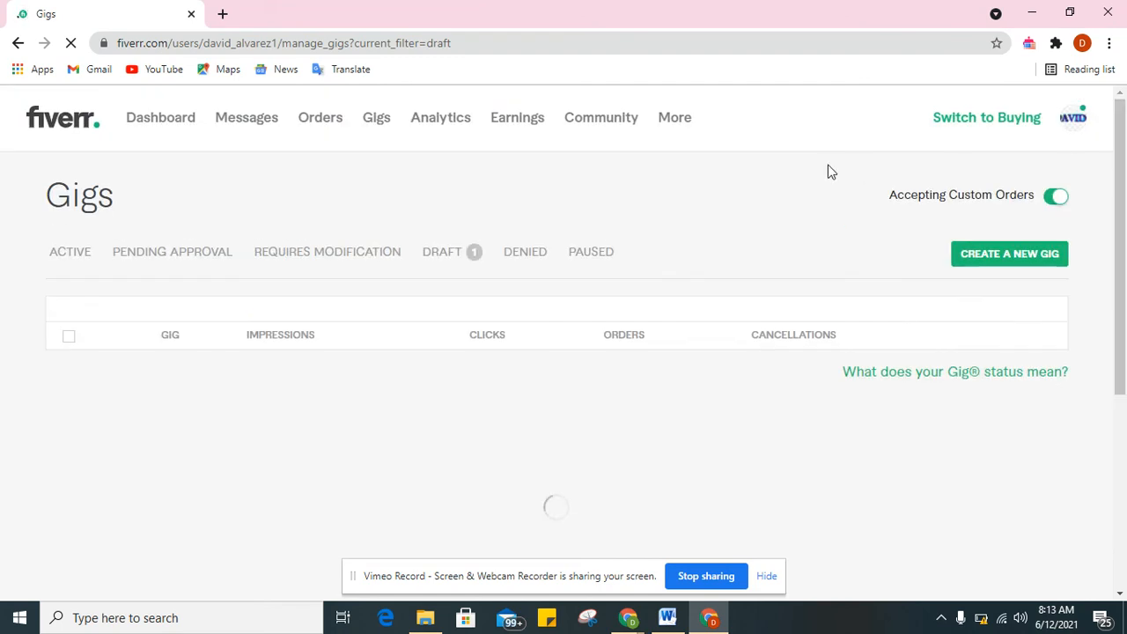
mouse_move(627, 619)
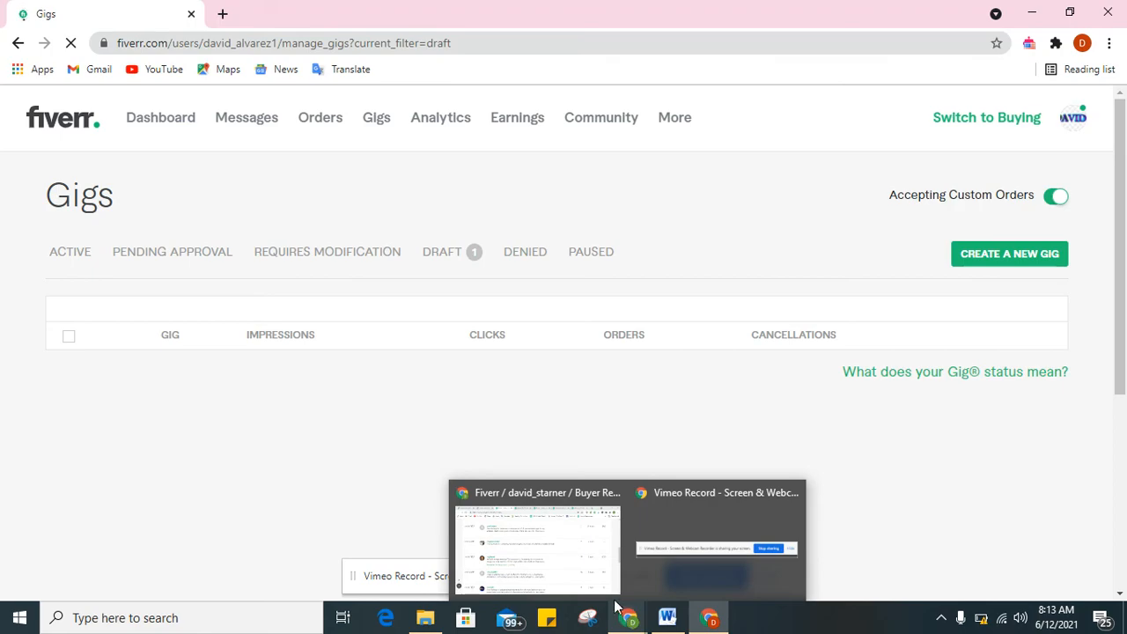
mouse_move(616, 601)
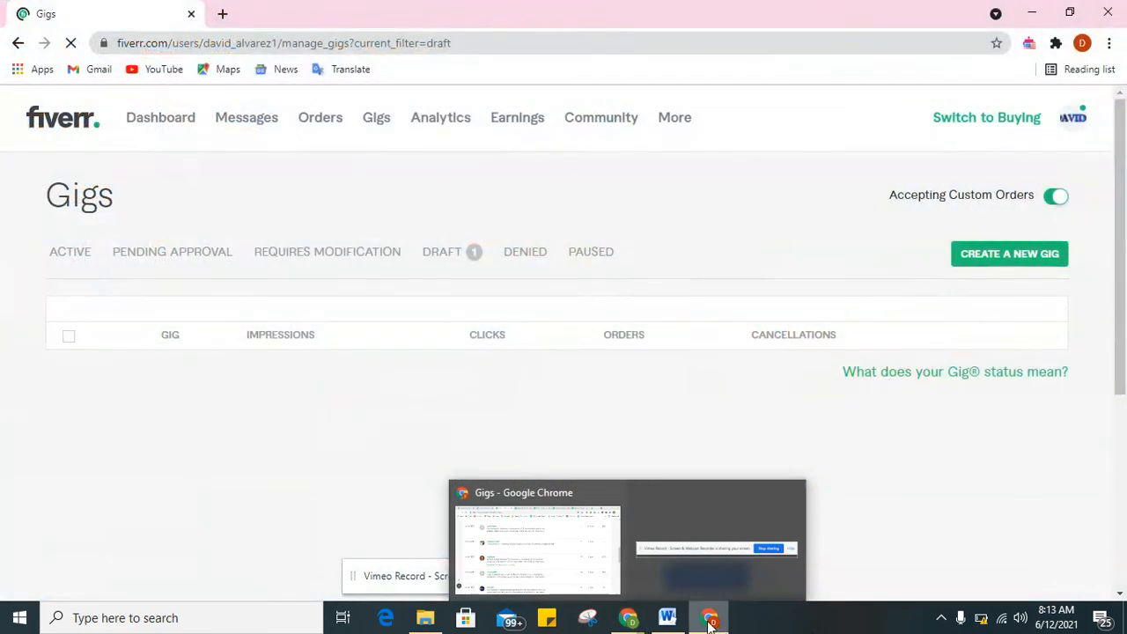
left_click(709, 619)
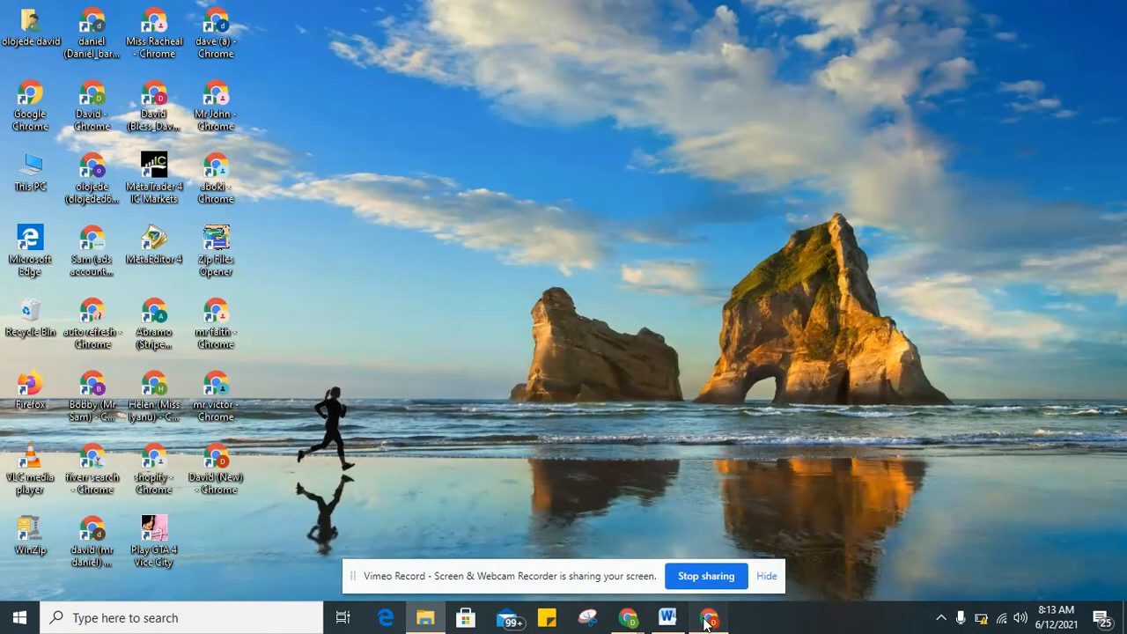
left_click(709, 619)
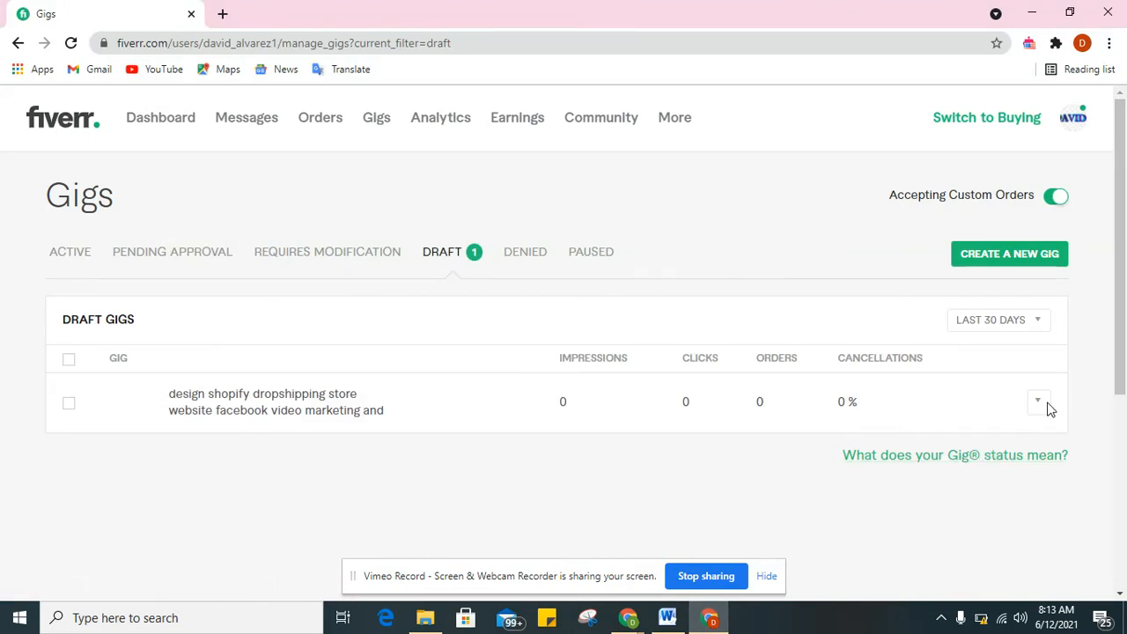
Open the draft Shopify dropshipping store gig for editing and go through its overview down to the search tags
left_click(1045, 410)
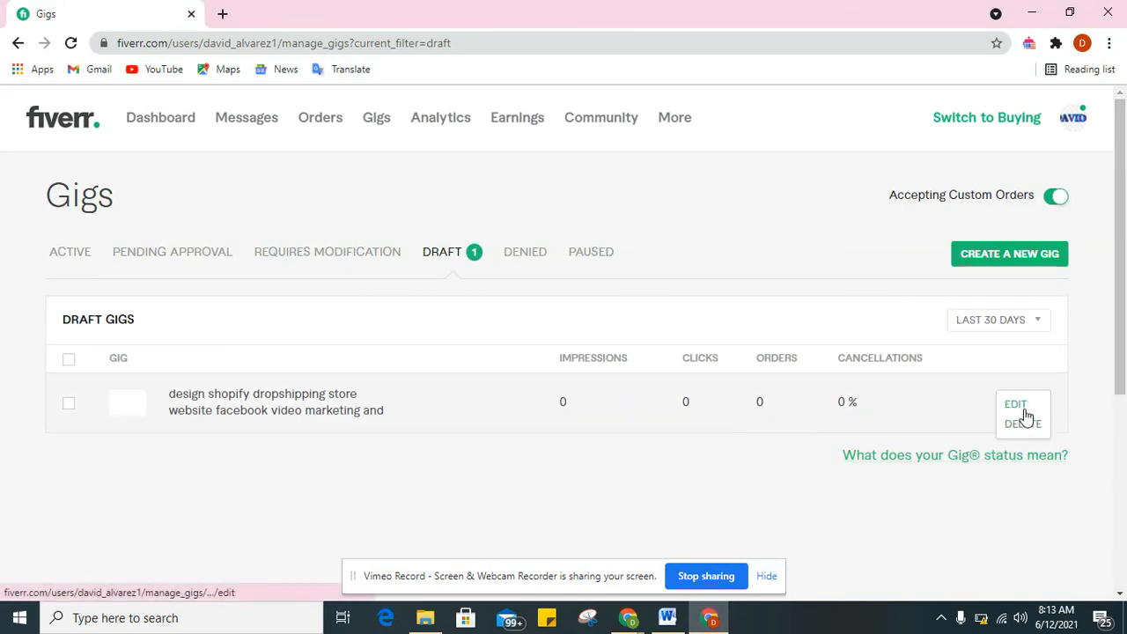
left_click(1015, 407)
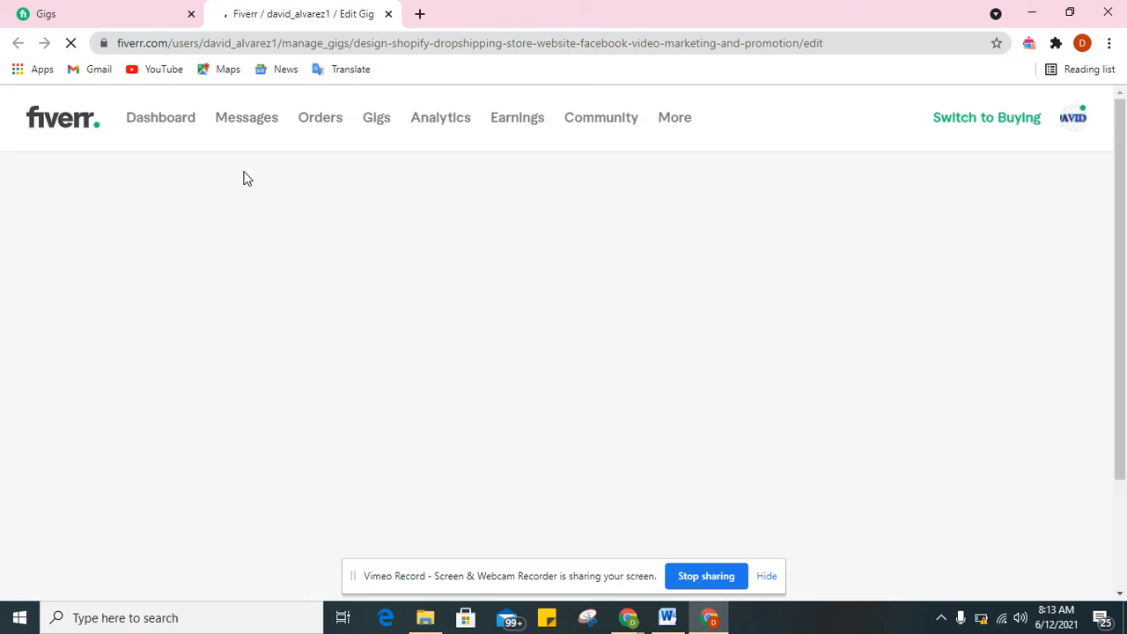
scroll(690, 455, "down", 3)
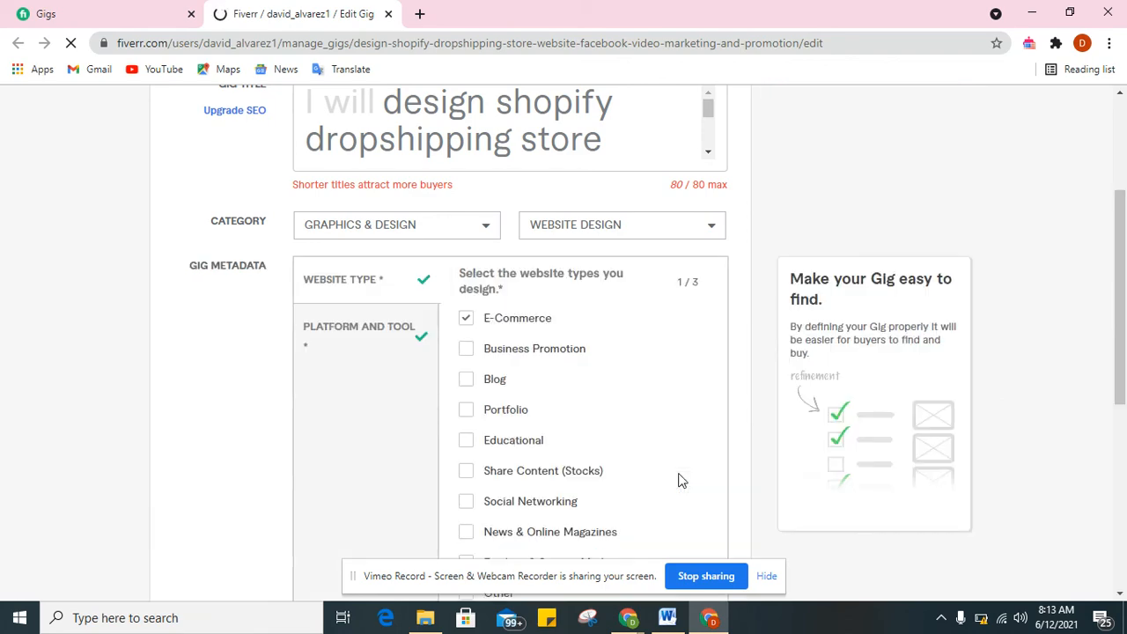
left_click_drag(1124, 261, 1125, 339)
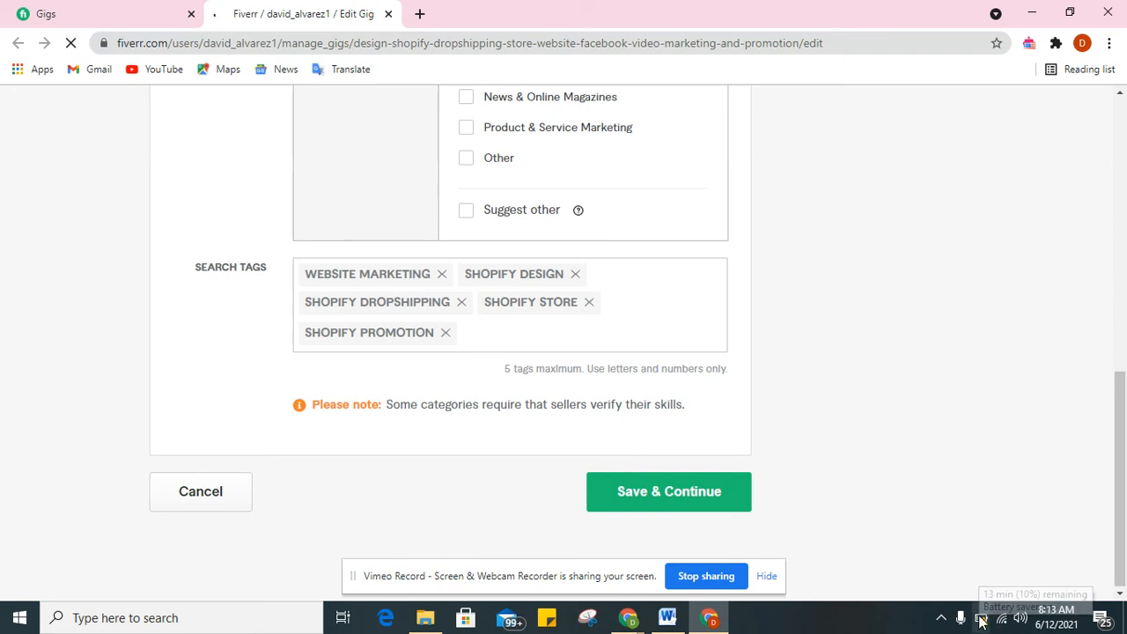
left_click_drag(1123, 512, 1074, 588)
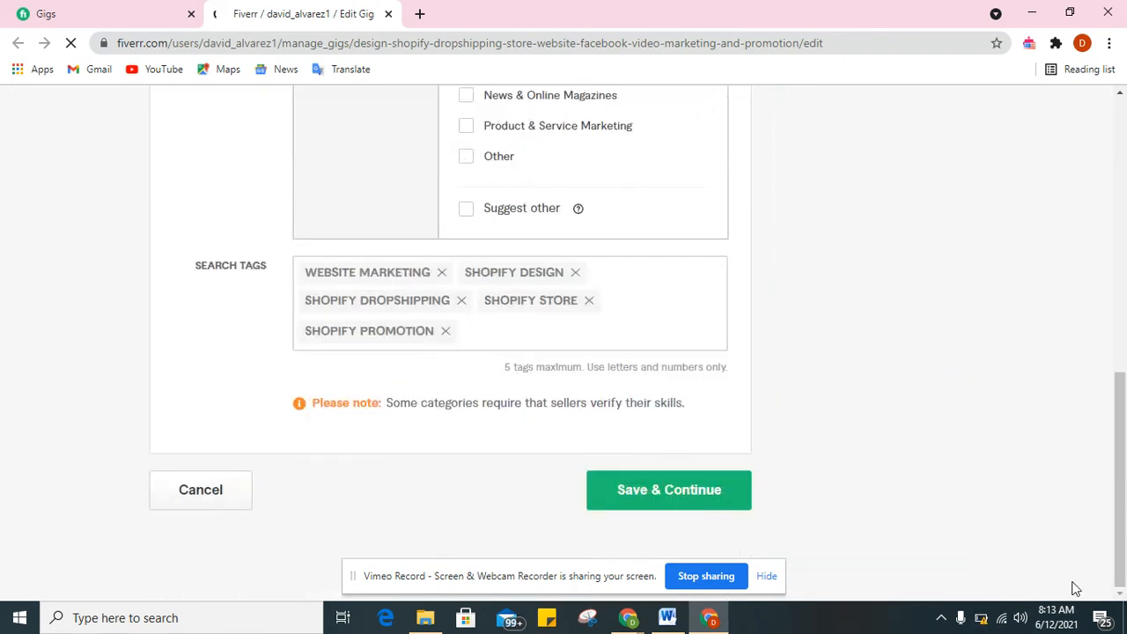
Save the overview, pricing, description and FAQ, and requirements stages in turn to reach the gallery stage
left_click(689, 498)
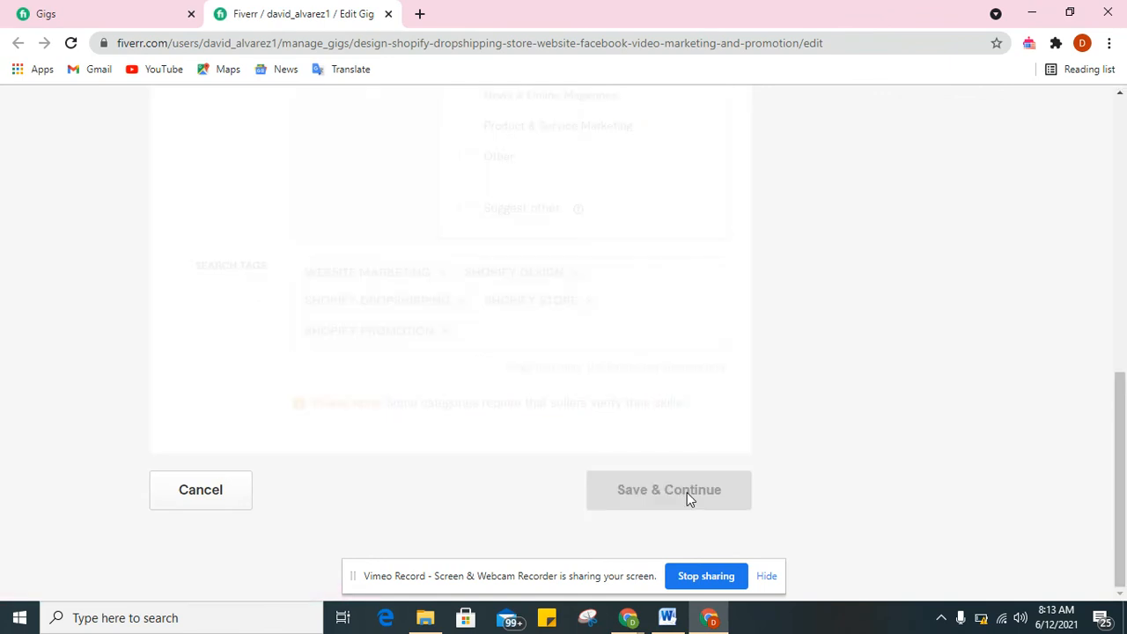
left_click_drag(1120, 506, 1111, 384)
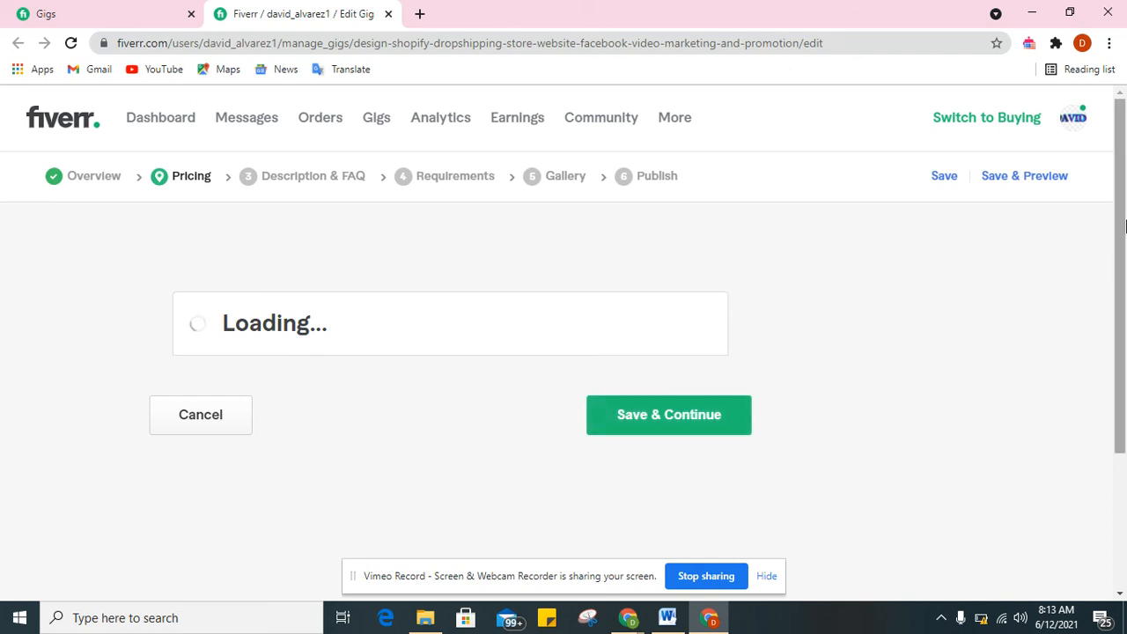
left_click_drag(1121, 221, 1079, 195)
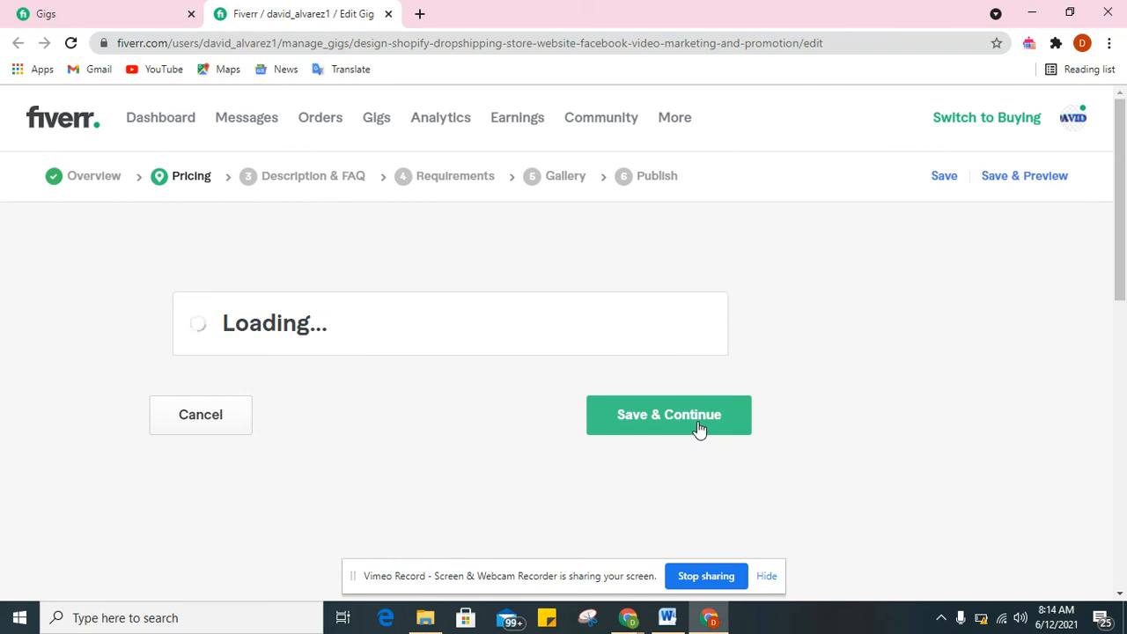
left_click(698, 426)
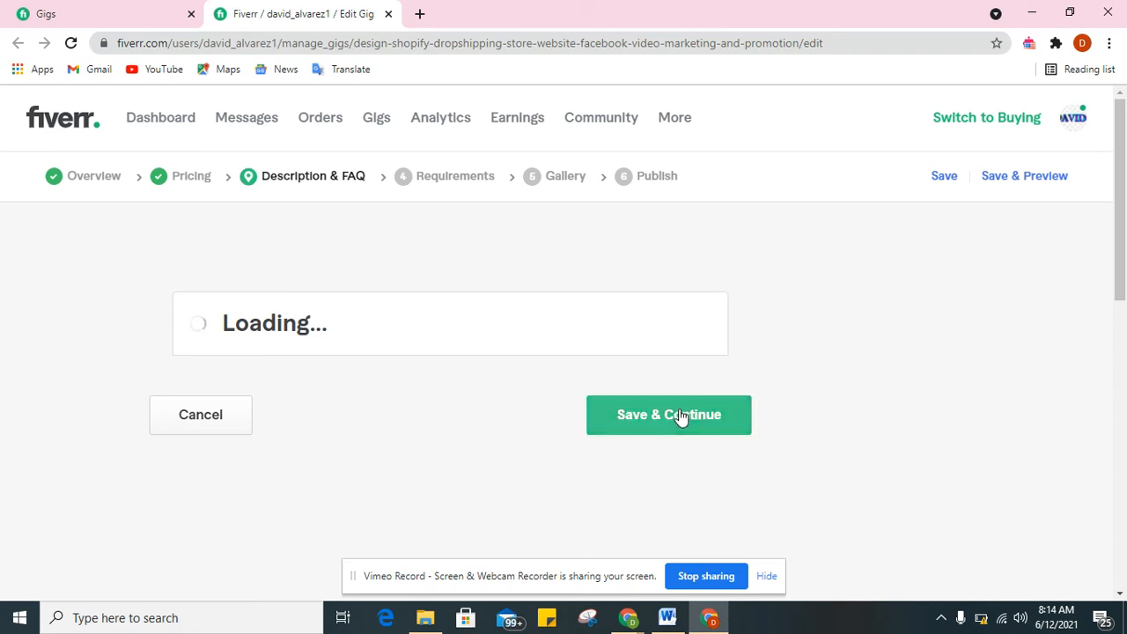
left_click(679, 415)
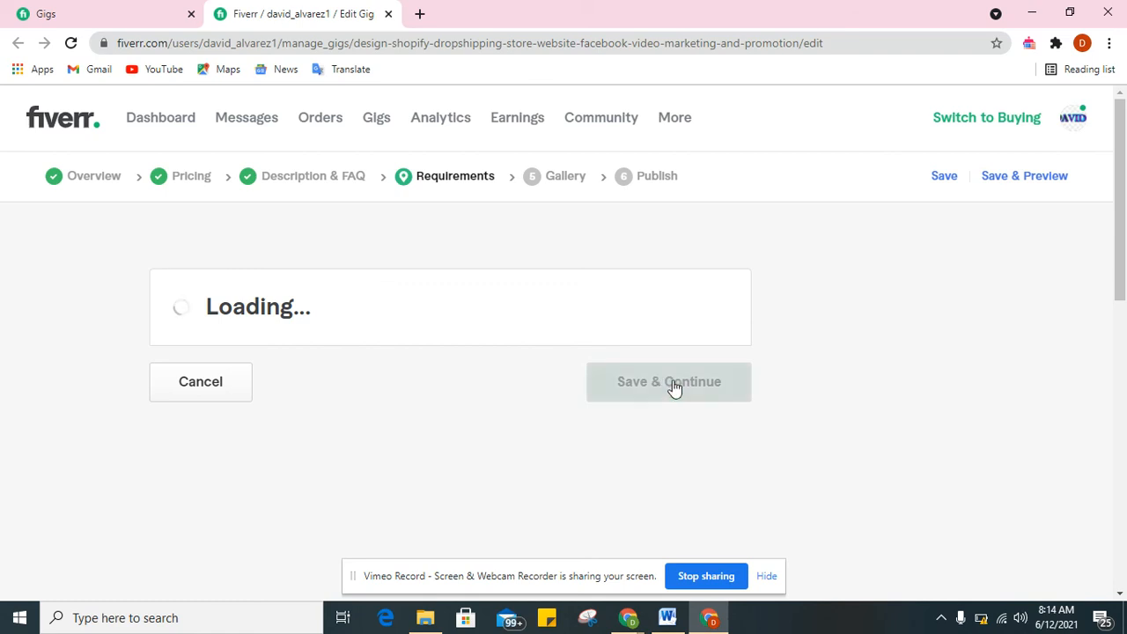
left_click(679, 382)
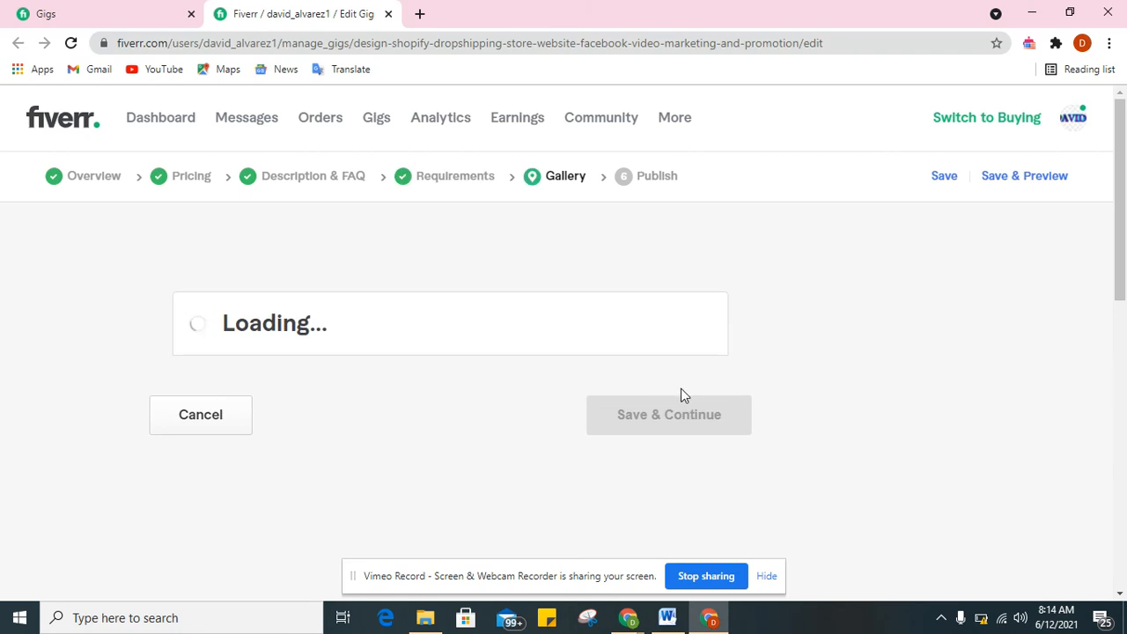
Accept the declaration that the gallery materials are self-made and save the gallery to reach the publish stage
left_click_drag(1120, 216, 1116, 185)
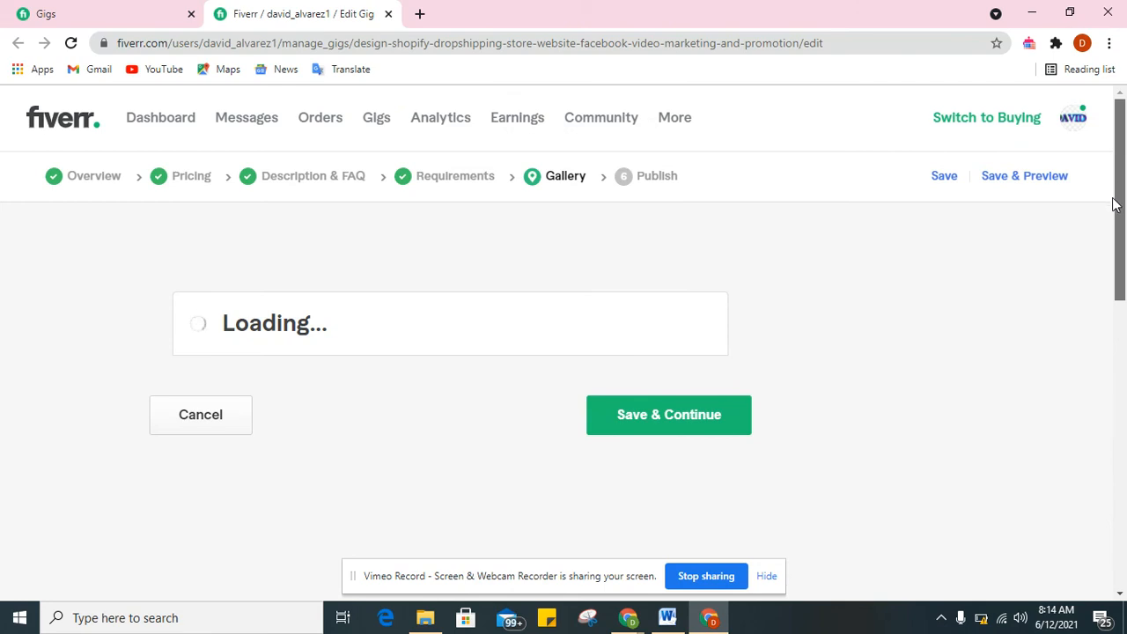
left_click(685, 418)
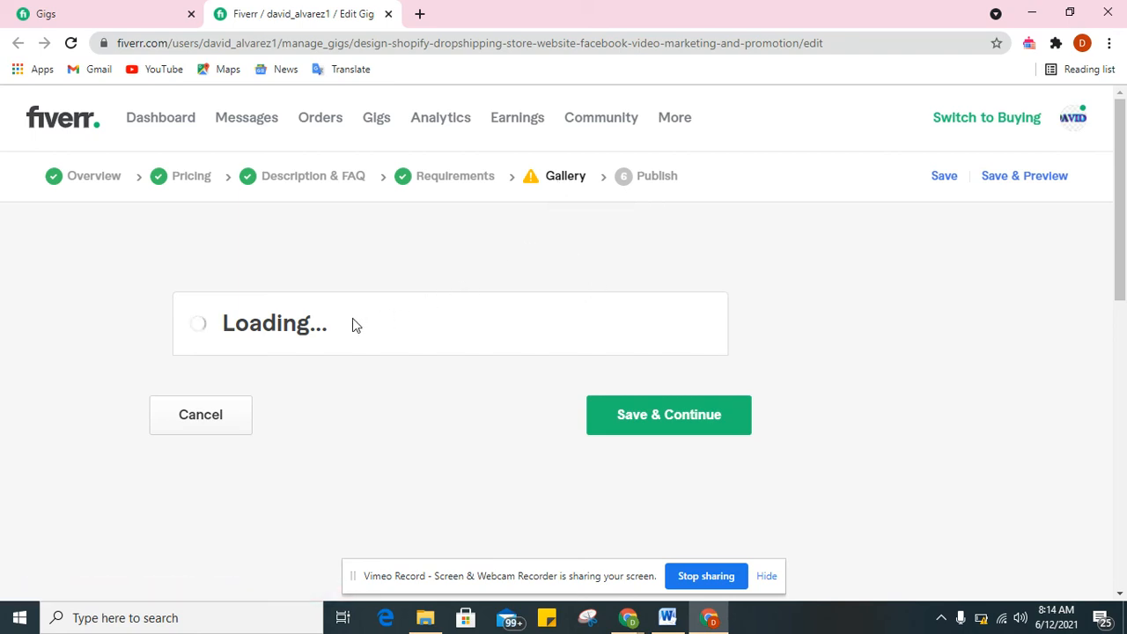
left_click_drag(1121, 211, 1085, 214)
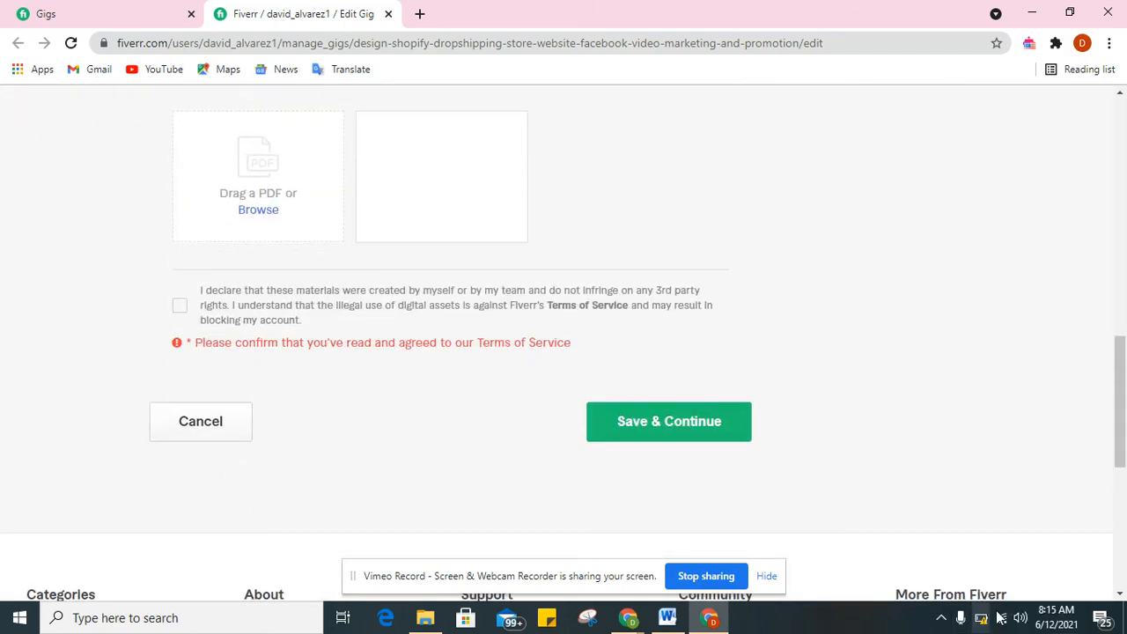
left_click(178, 308)
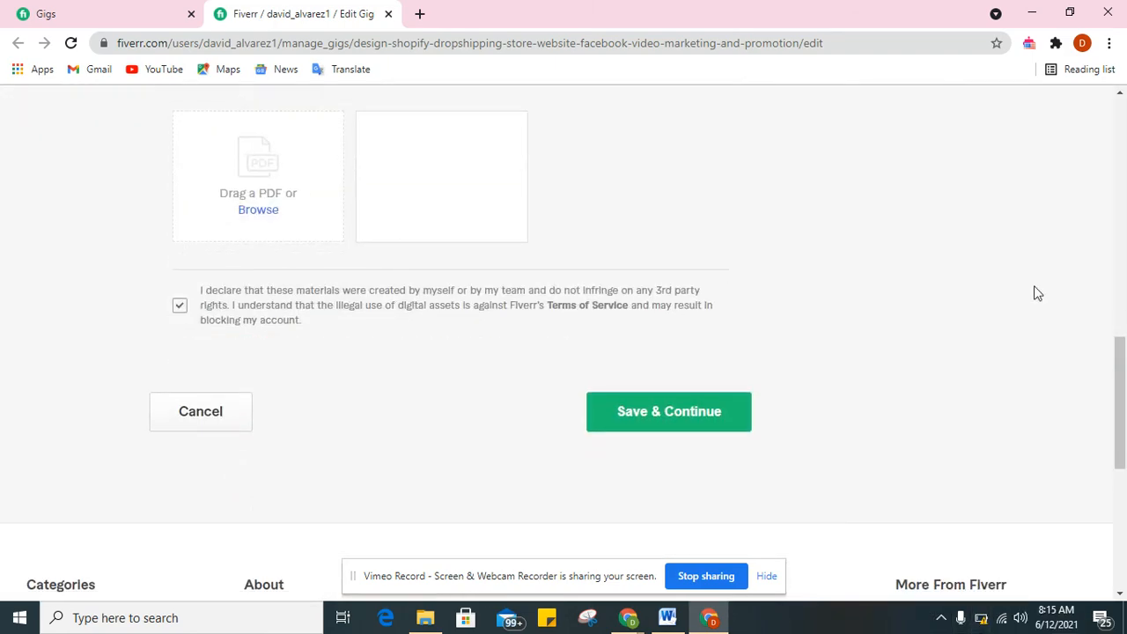
left_click_drag(1120, 364, 1112, 268)
left_click(739, 302)
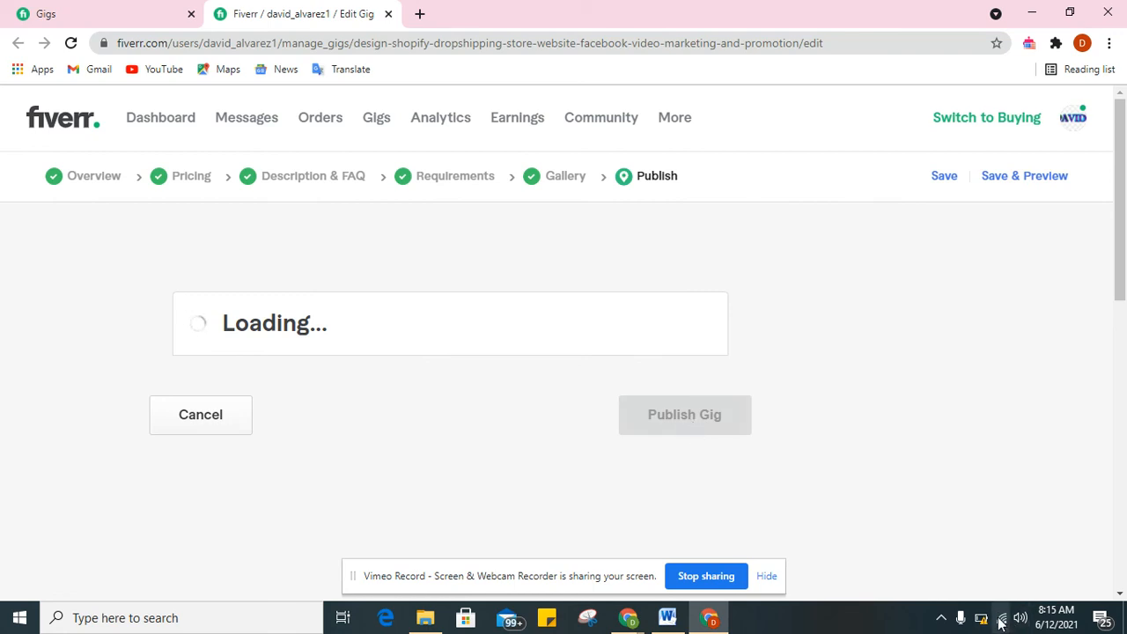
Answer No to the U.S. person question in the Form W-9 check, save it and close the confirmation
mouse_move(991, 624)
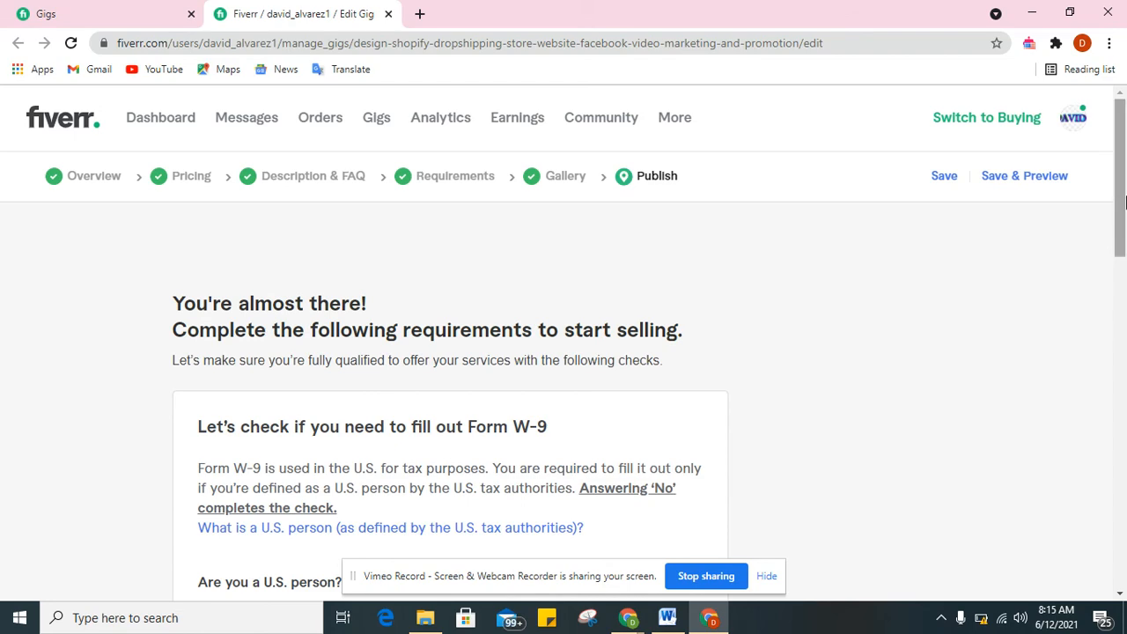
scroll(836, 369, "down", 4)
left_click(586, 317)
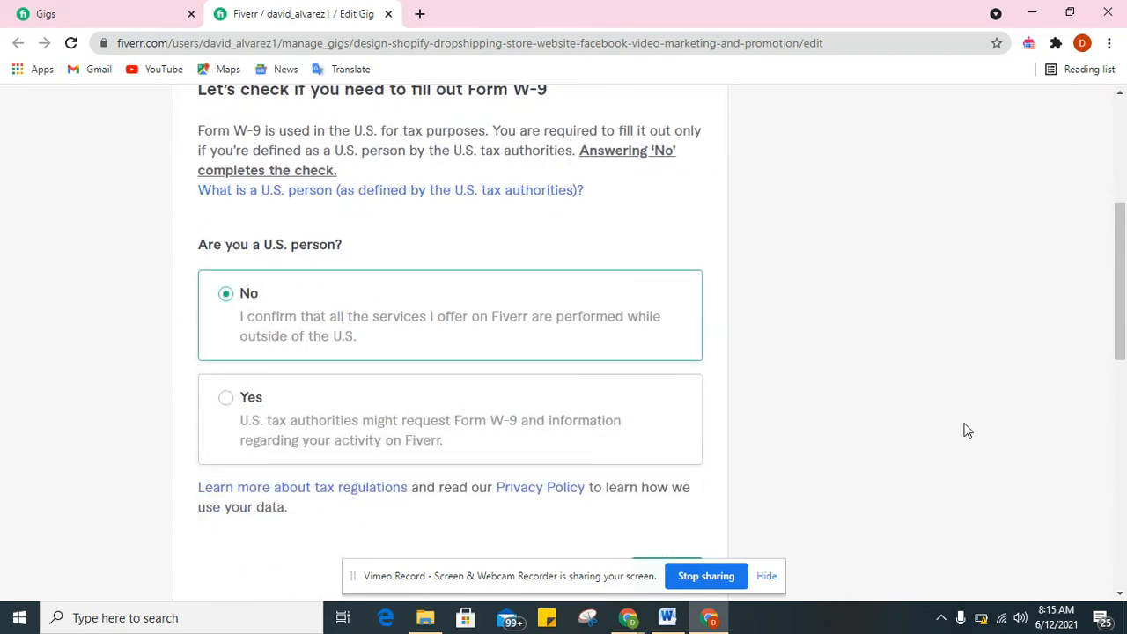
scroll(963, 428, "down", 2)
left_click(683, 380)
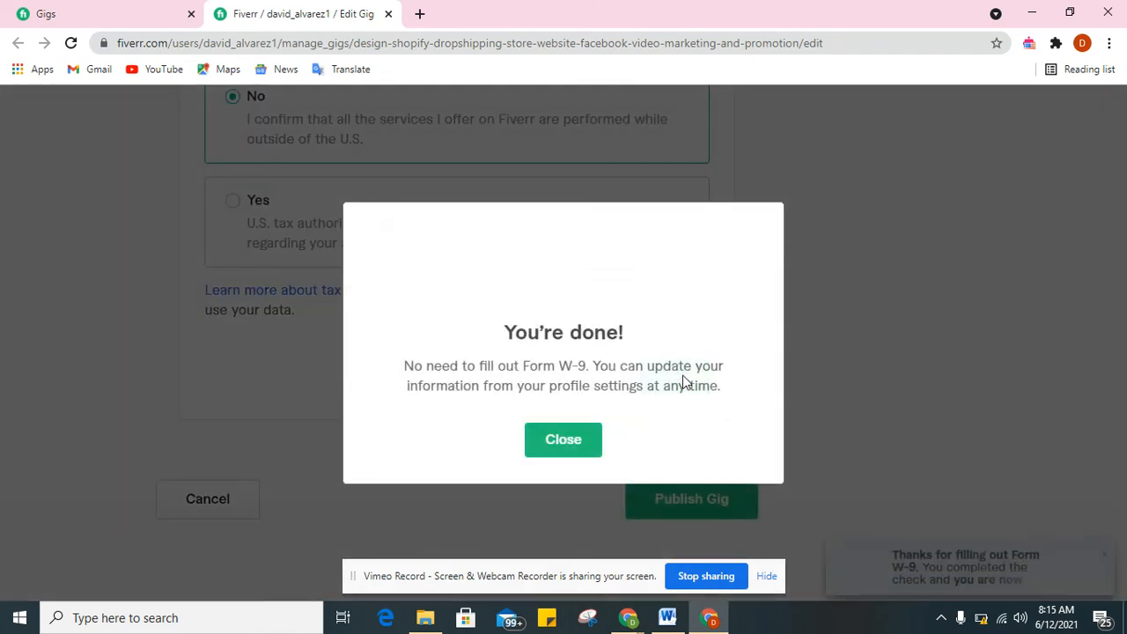
left_click(549, 444)
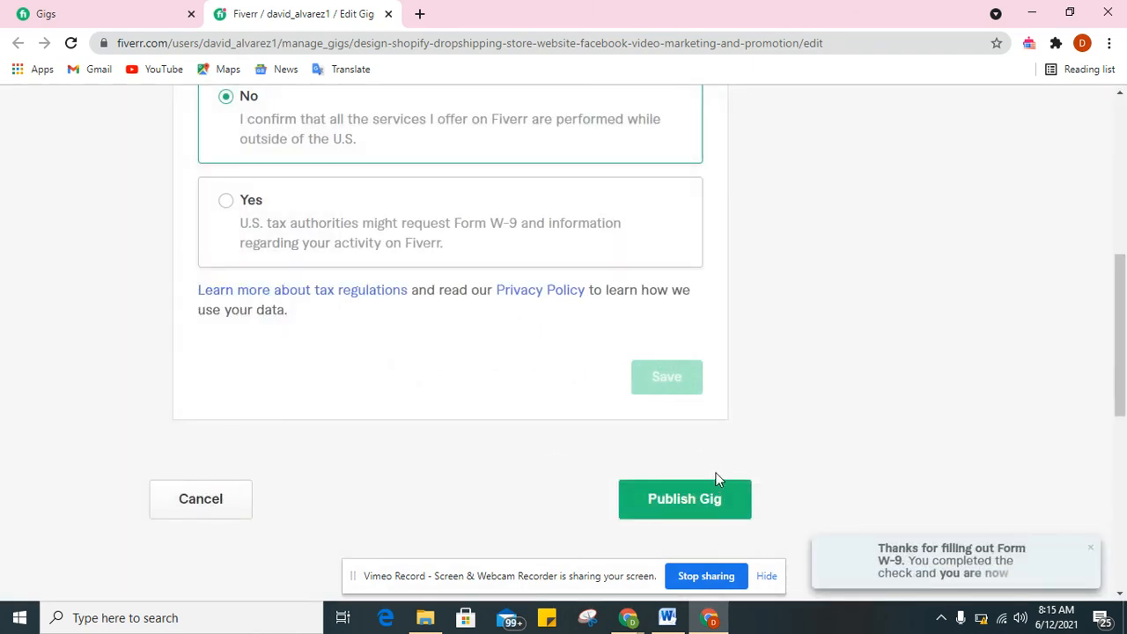
Publish the gig and finish the gig setup to return to the gigs list
left_click(712, 499)
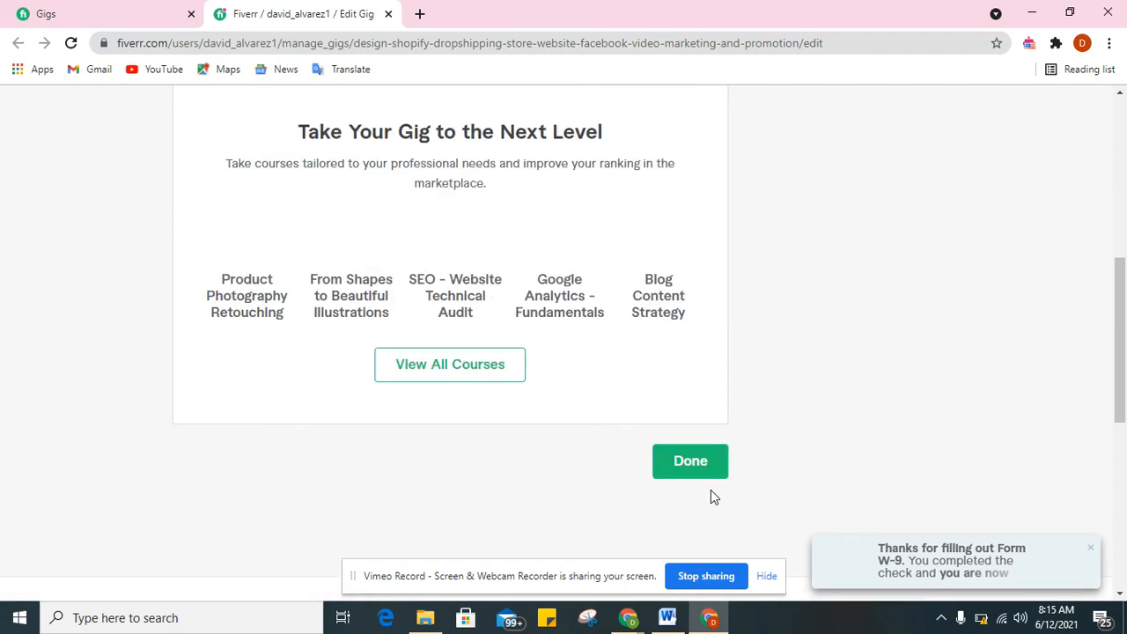
left_click(701, 473)
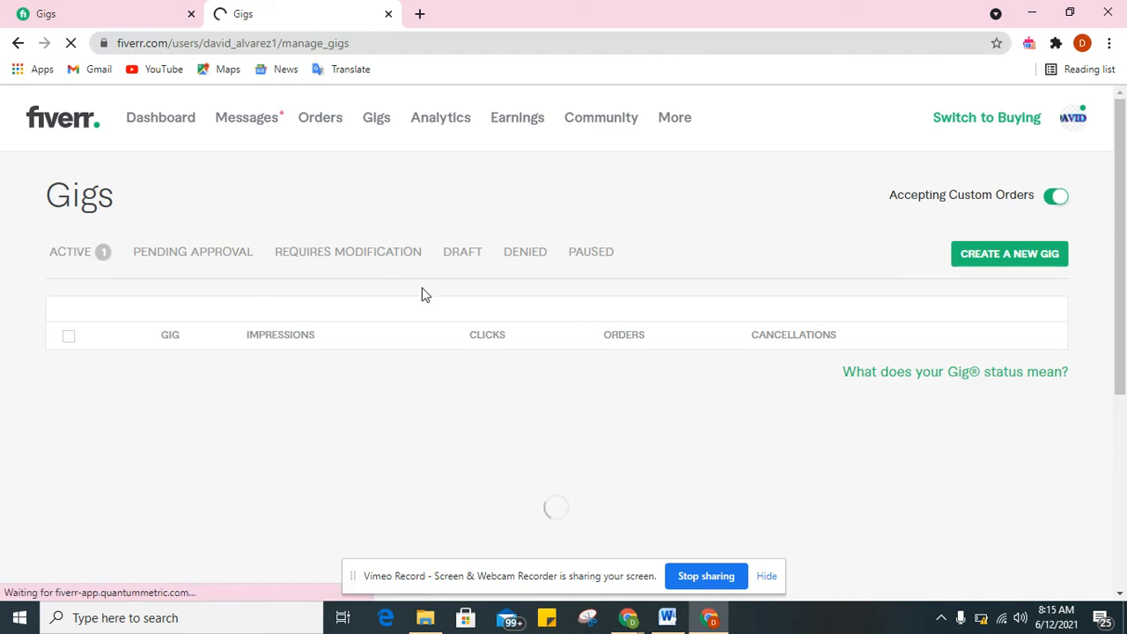
scroll(1123, 291, "down", 2)
left_click_drag(1123, 291, 1117, 203)
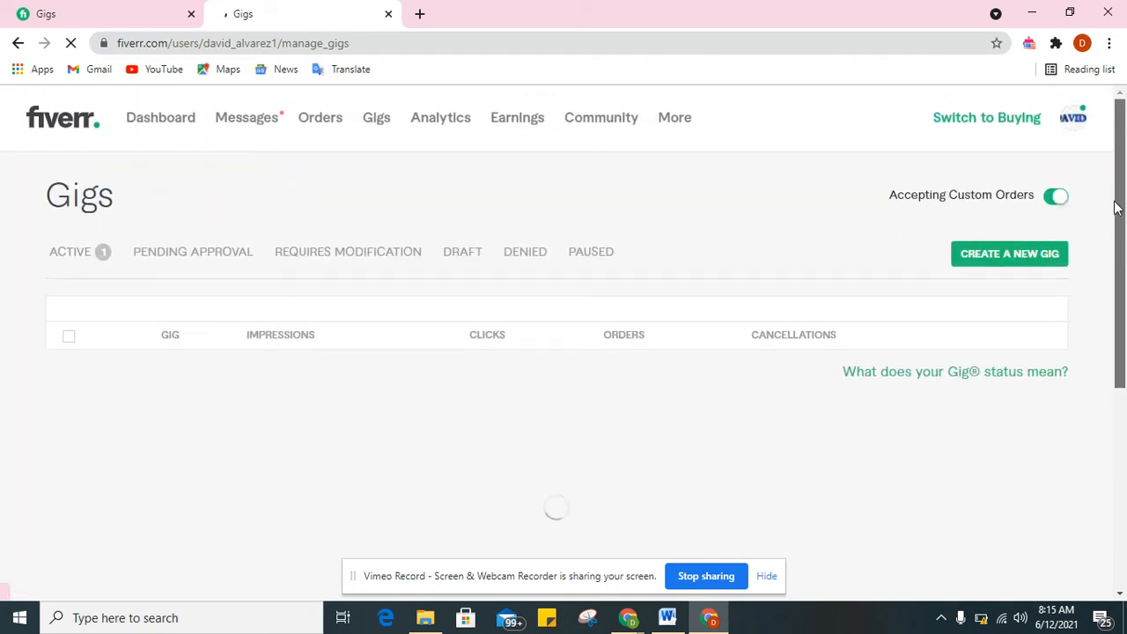
Open the seller dashboard in place of the outdated draft gigs page
left_click(159, 13)
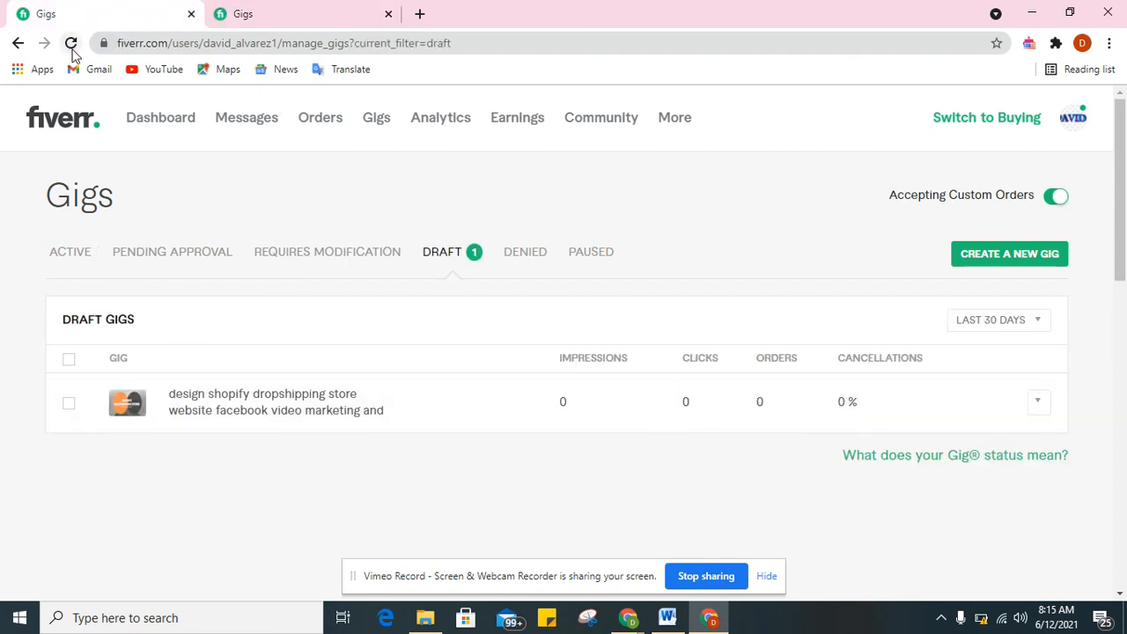
left_click(139, 117)
left_click(264, 9)
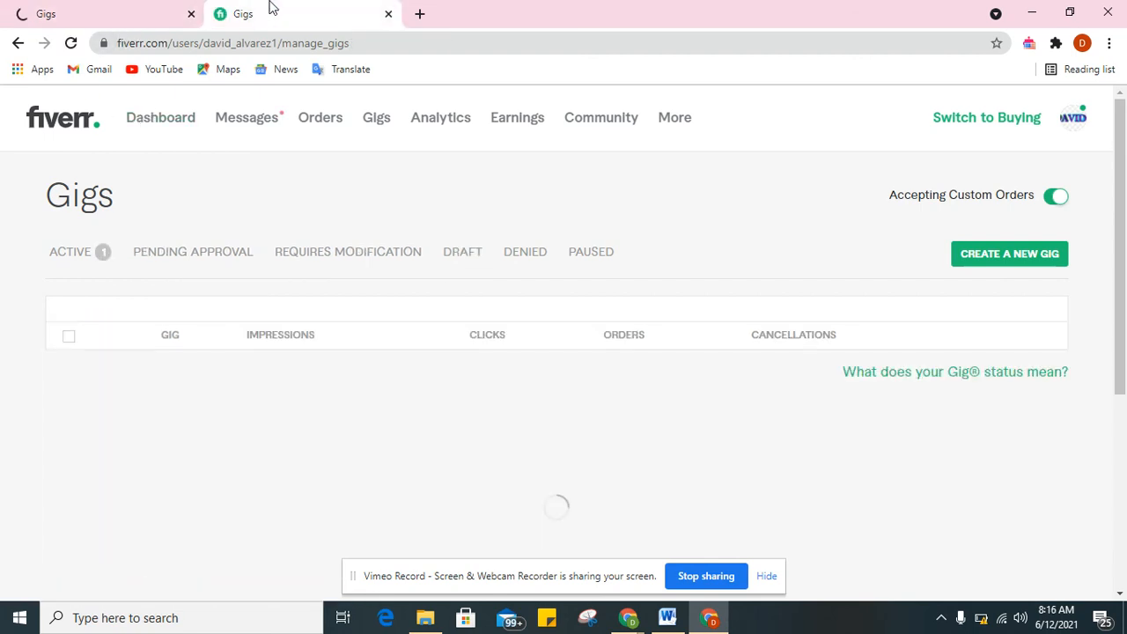
left_click(110, 9)
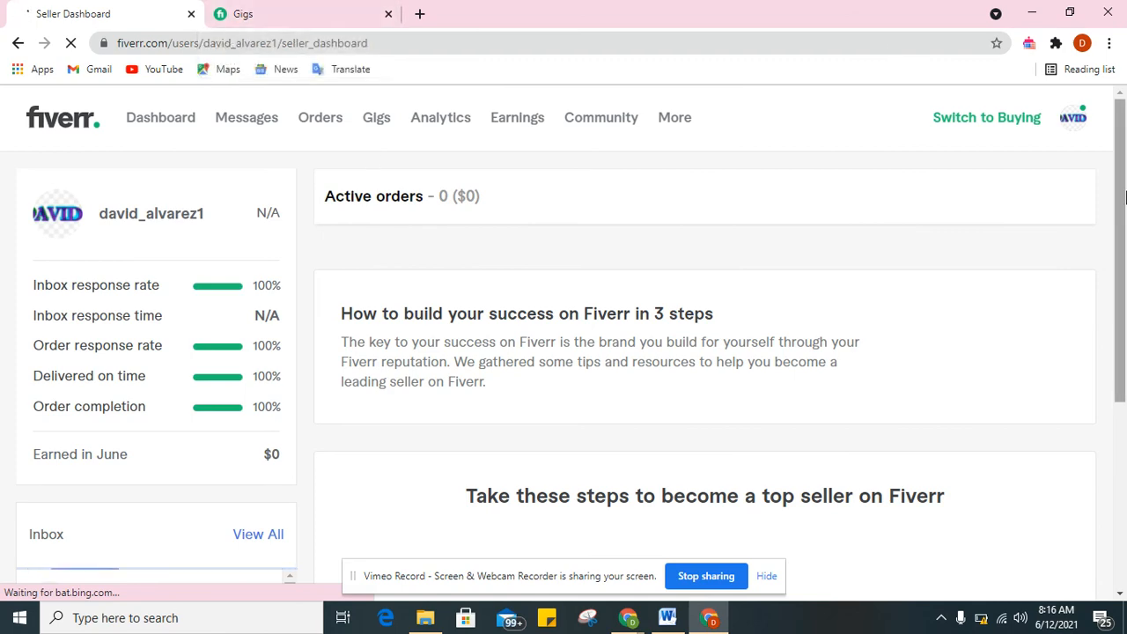
left_click_drag(1124, 224, 1109, 176)
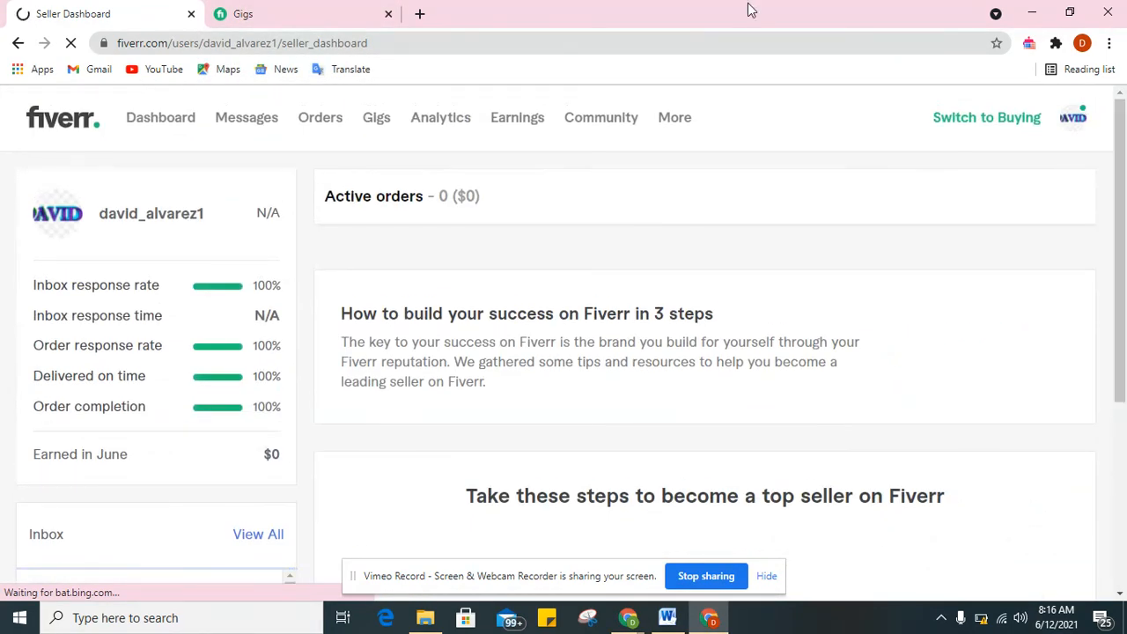
Look at the message notifications on the seller dashboard and the published gig among the active gigs
mouse_move(250, 119)
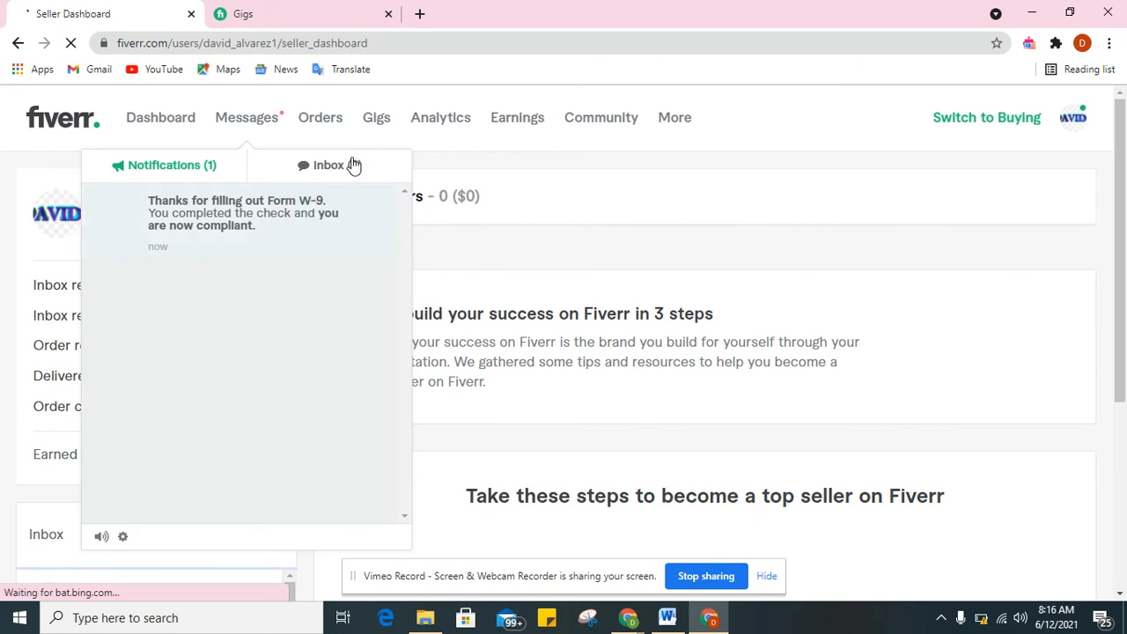
left_click(286, 8)
left_click(107, 7)
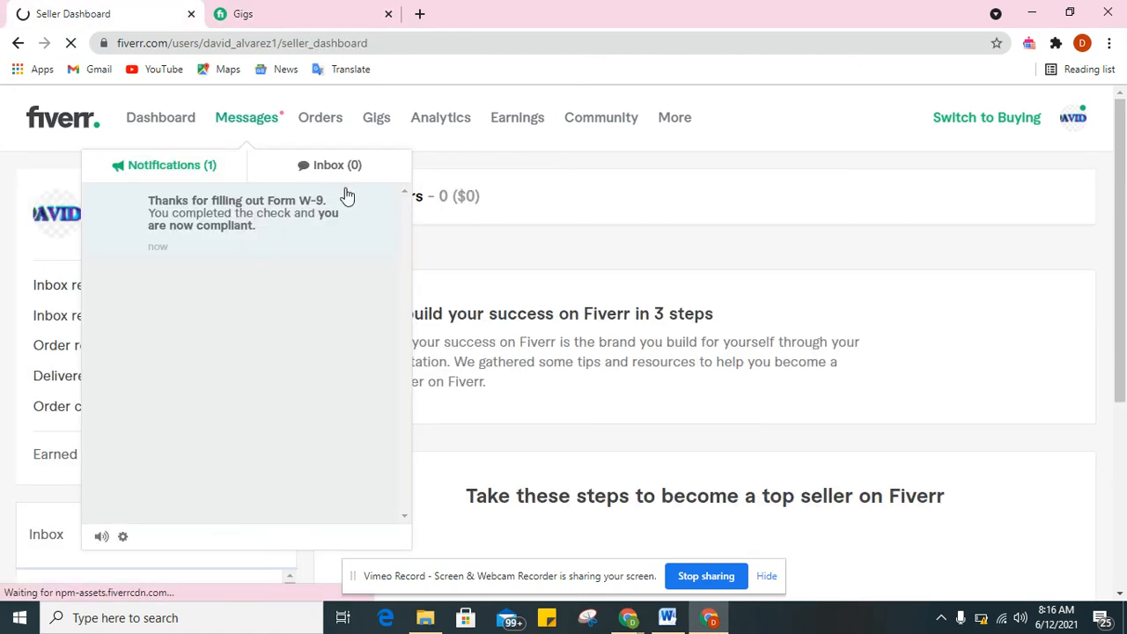
left_click(319, 23)
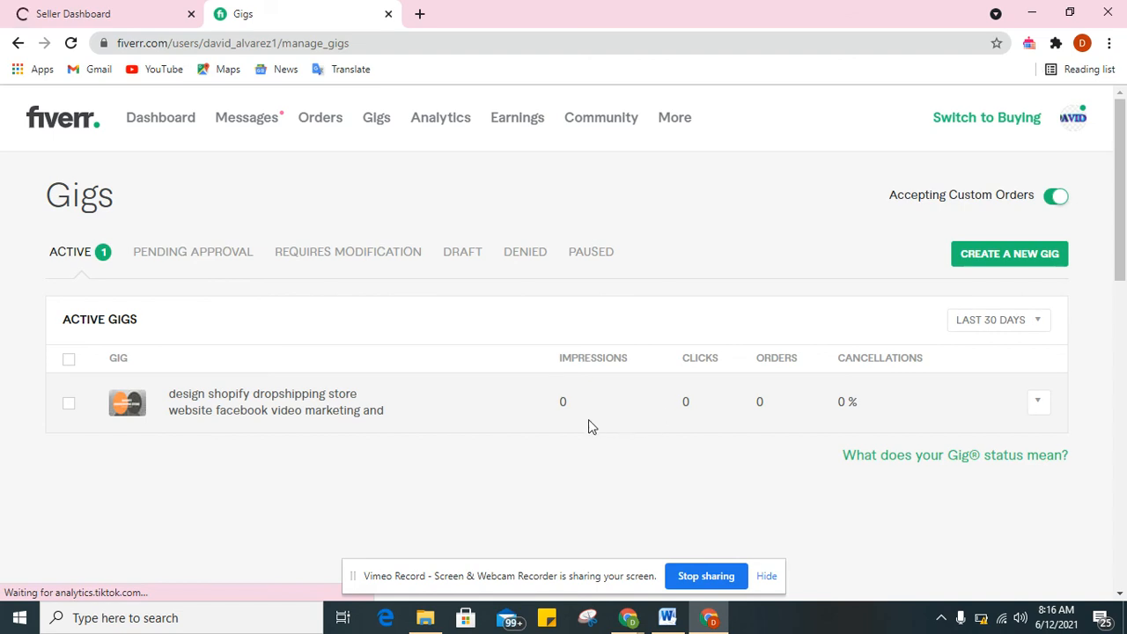
left_click(114, 10)
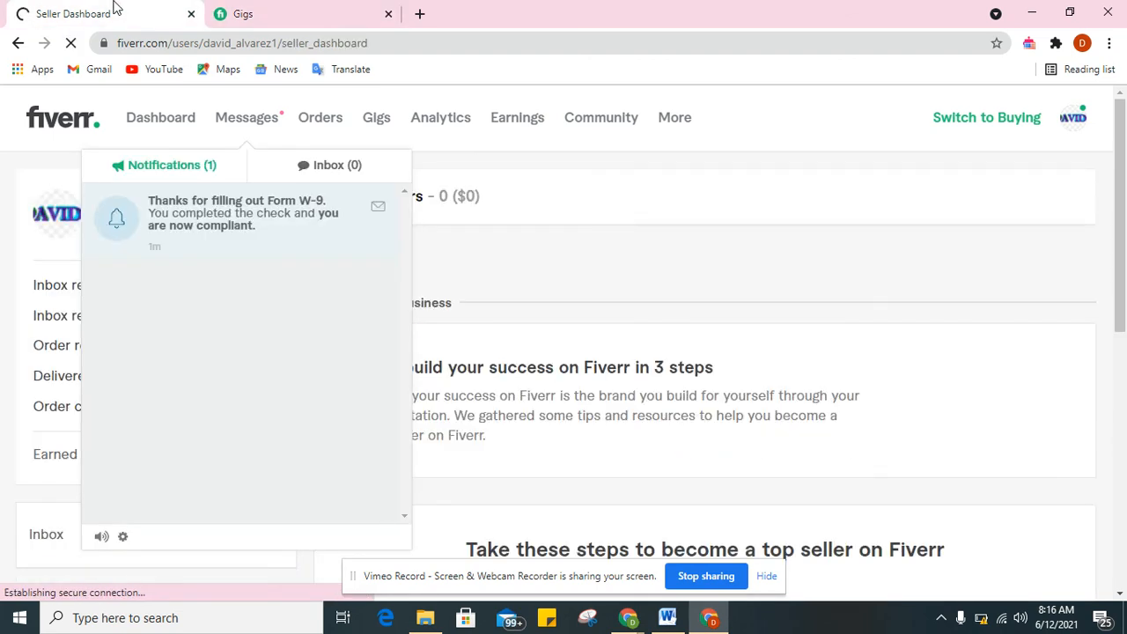
left_click(378, 207)
left_click(298, 26)
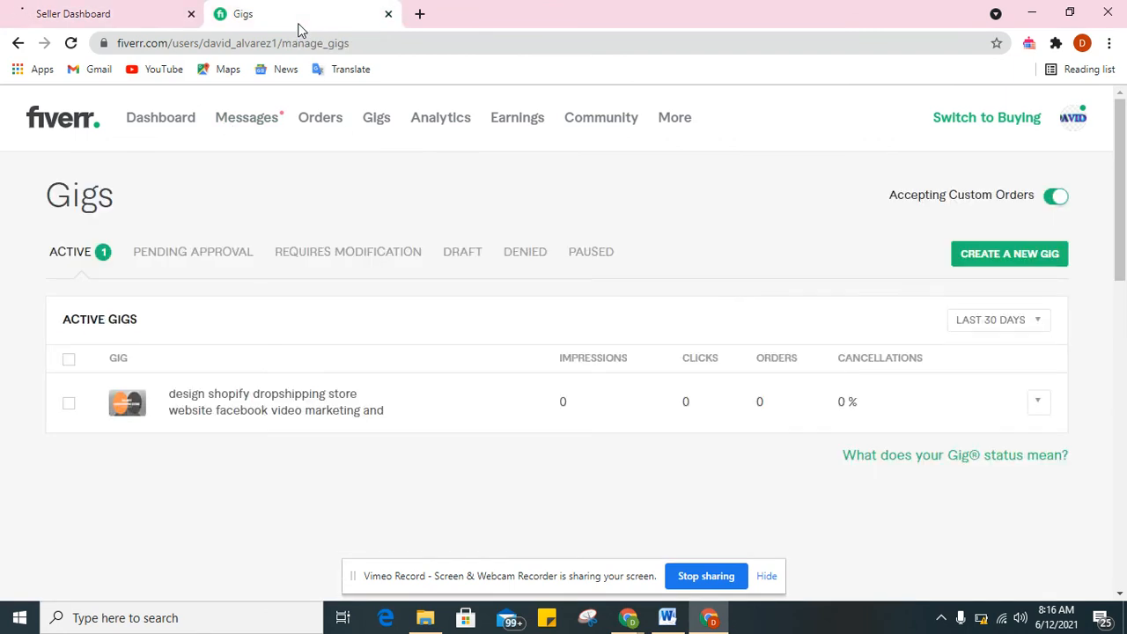
Check the message notifications from the gigs page and look over the loaded seller dashboard
mouse_move(265, 125)
left_click(150, 9)
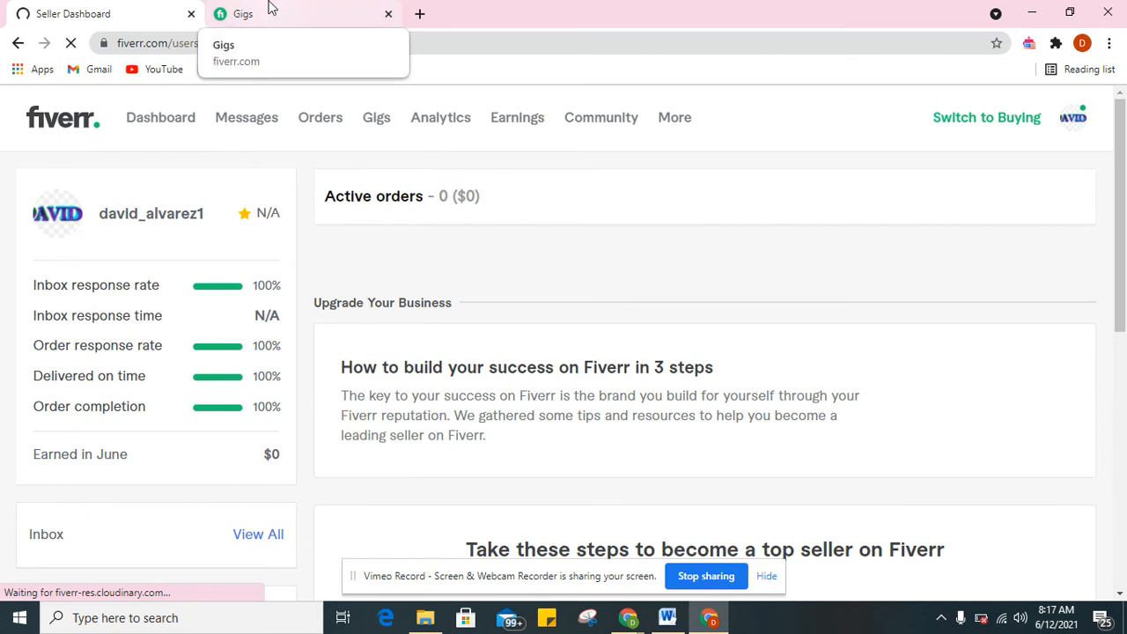
left_click(272, 7)
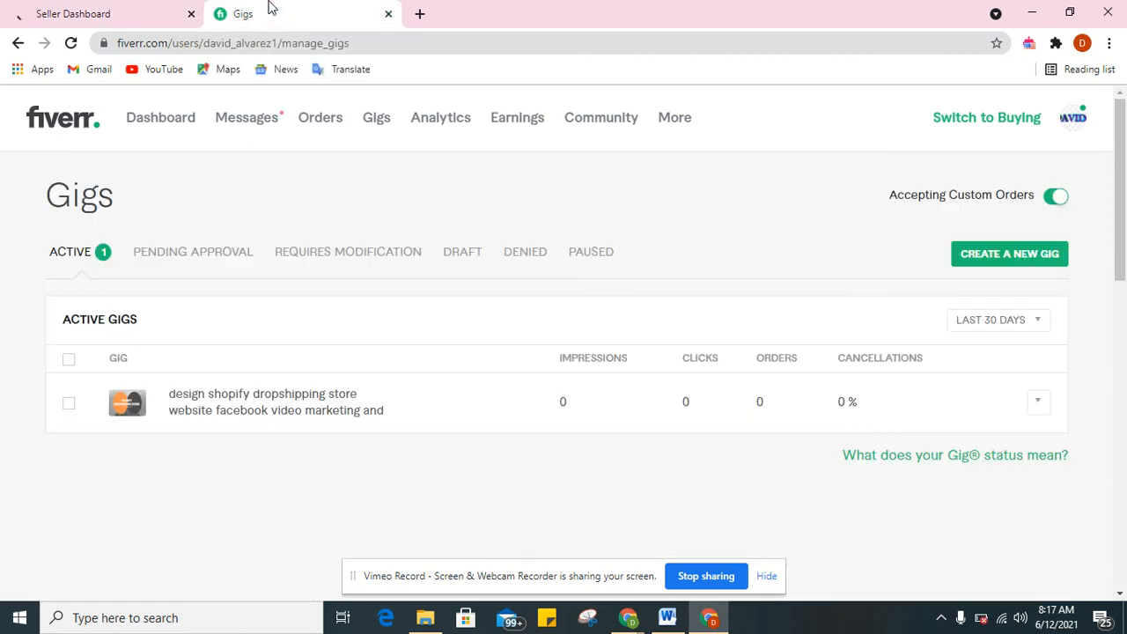
left_click(245, 128)
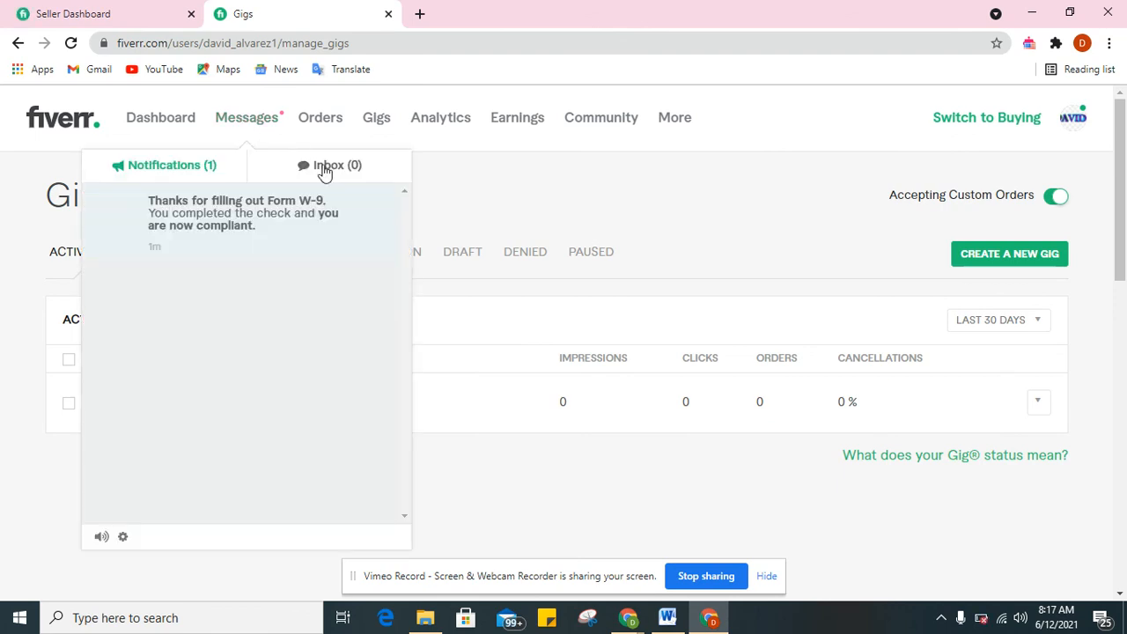
left_click(443, 207)
left_click(167, 7)
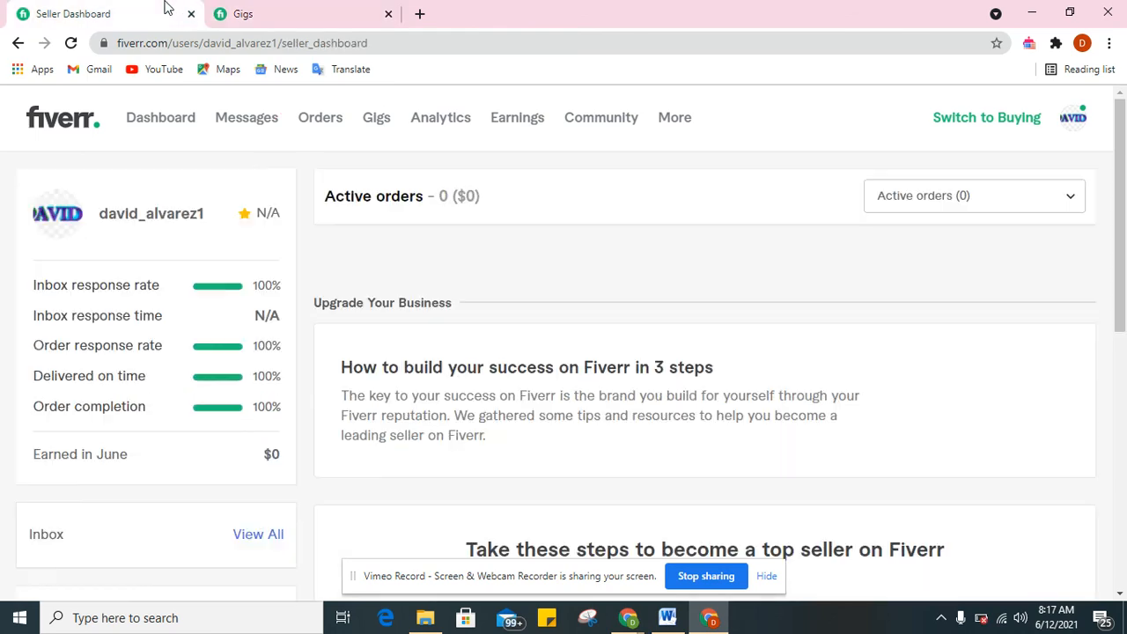
left_click(244, 11)
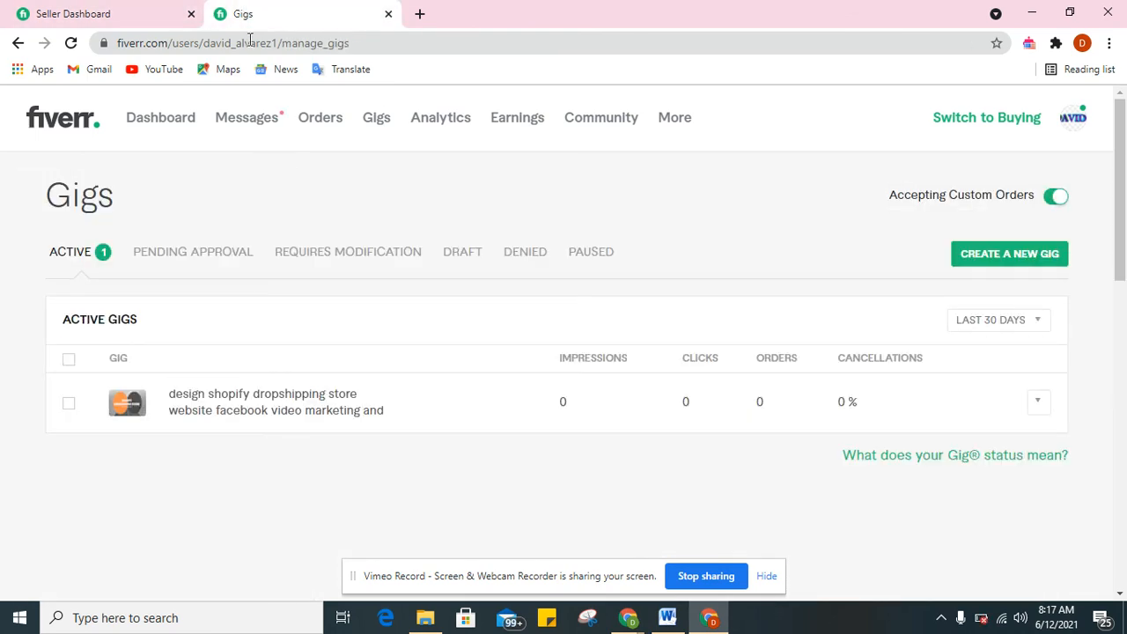
left_click(255, 121)
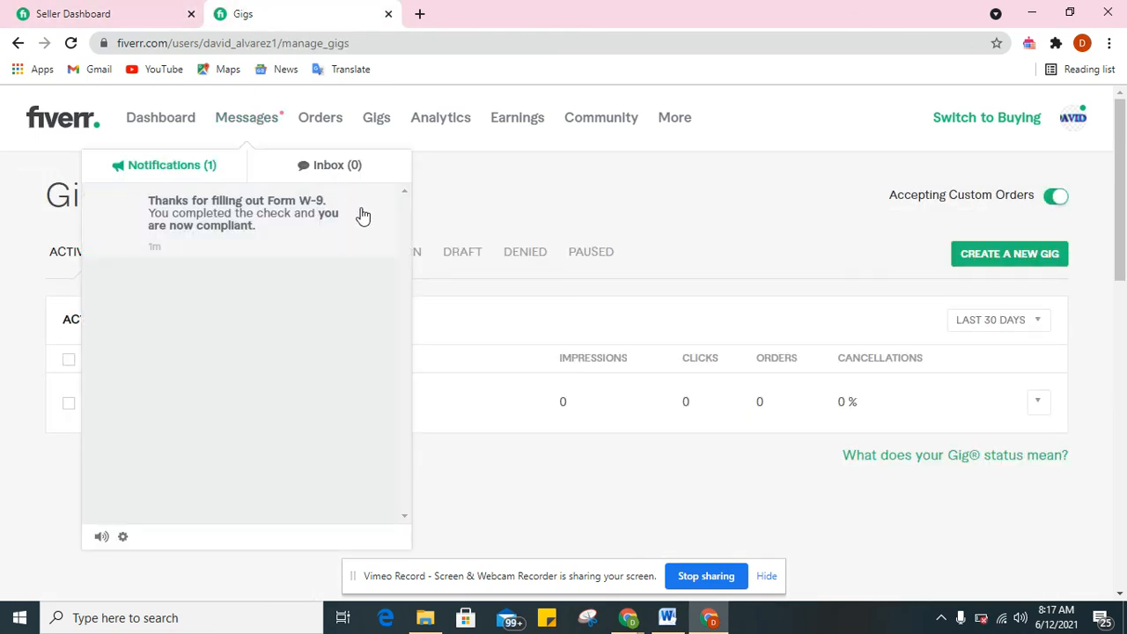
left_click(434, 209)
left_click(144, 8)
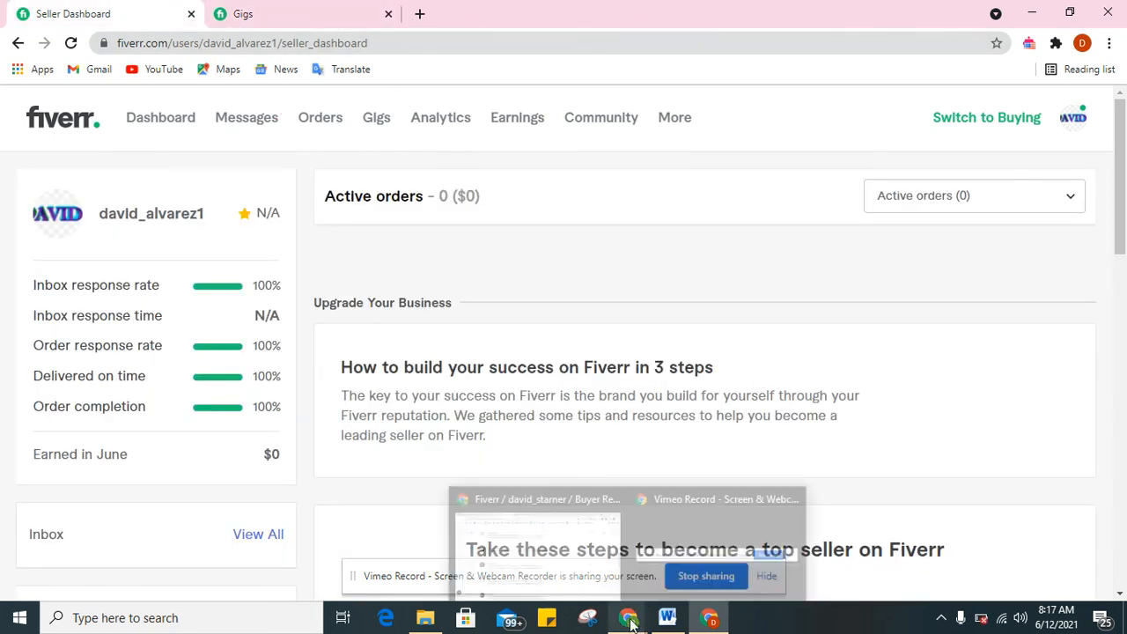
Open the auto refresh Chrome profile from the desktop, and reload the Buyer Requests page in the other Chrome window
left_click(1125, 623)
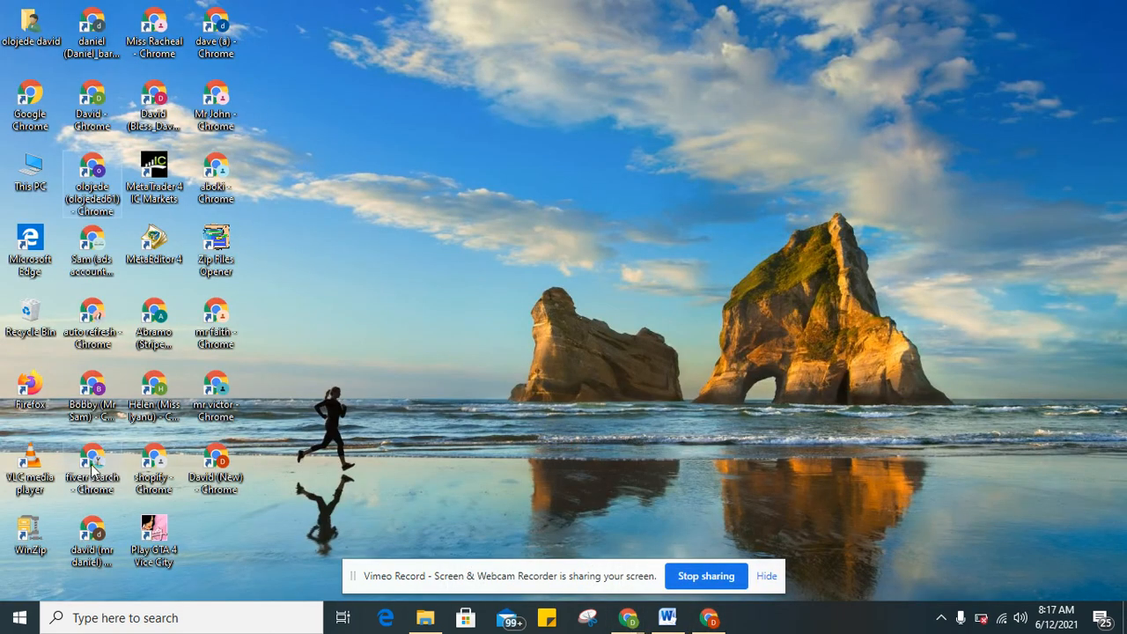
double_click(92, 327)
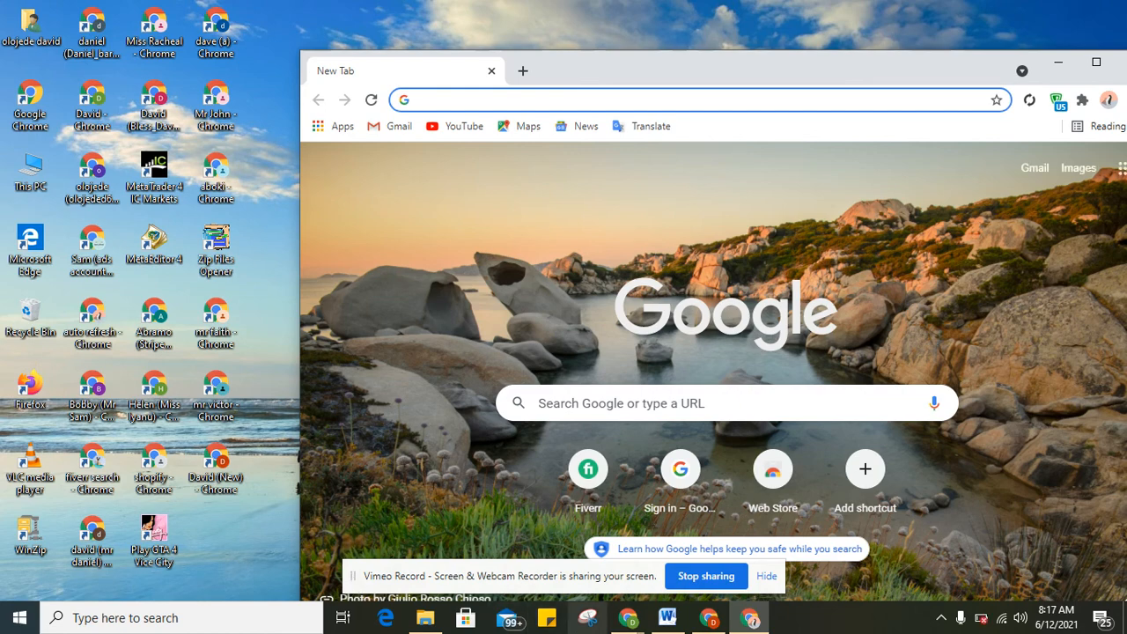
mouse_move(628, 617)
left_click(563, 591)
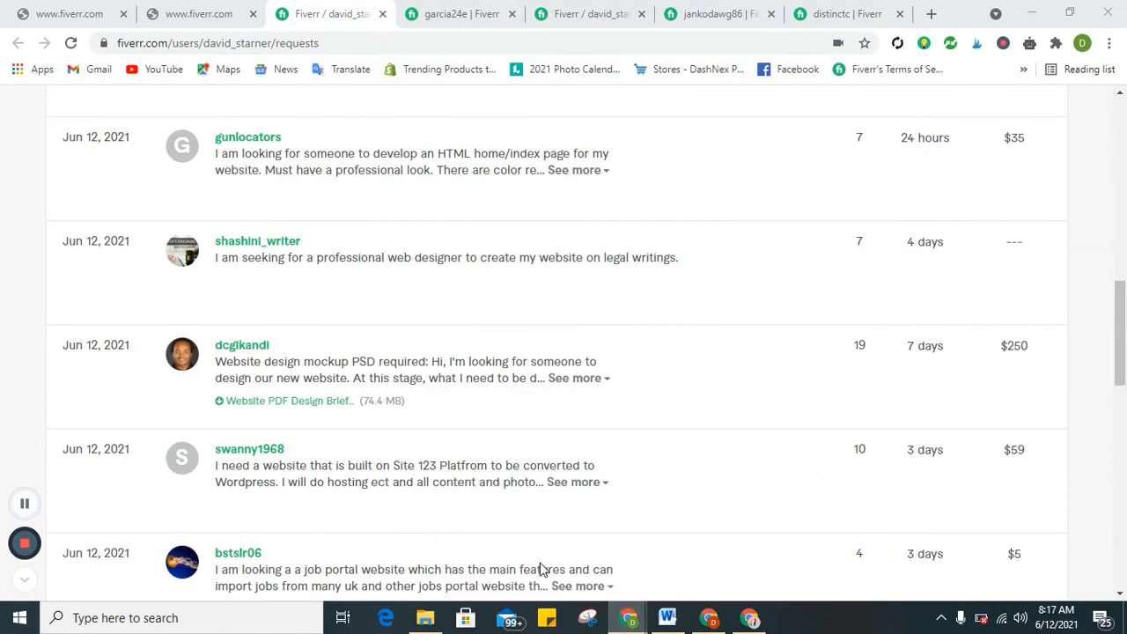
key("F5")
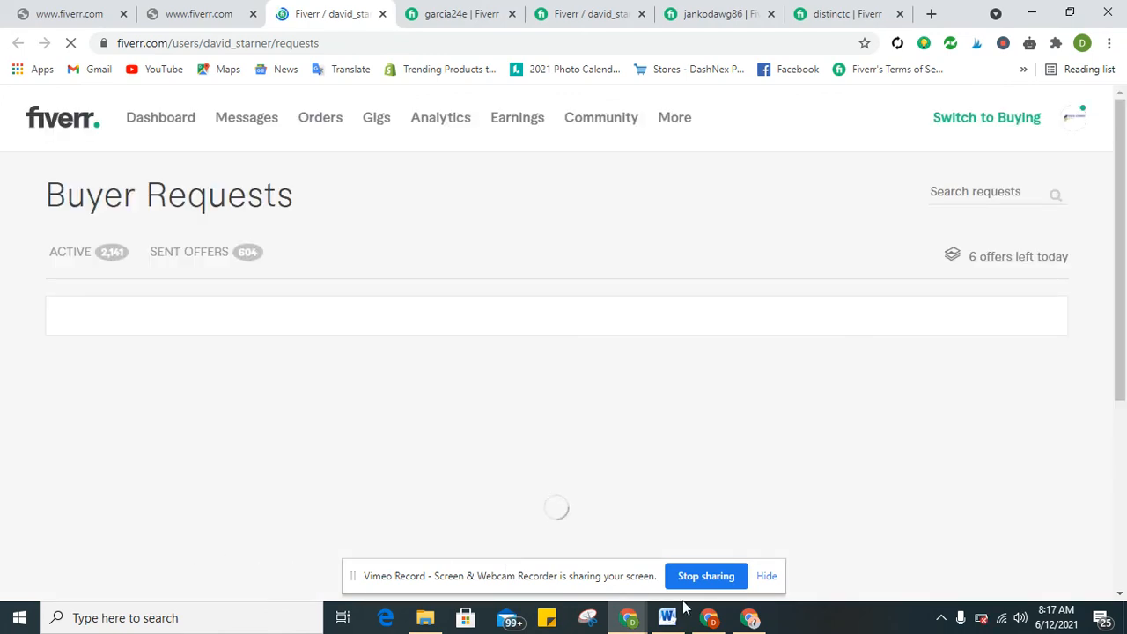